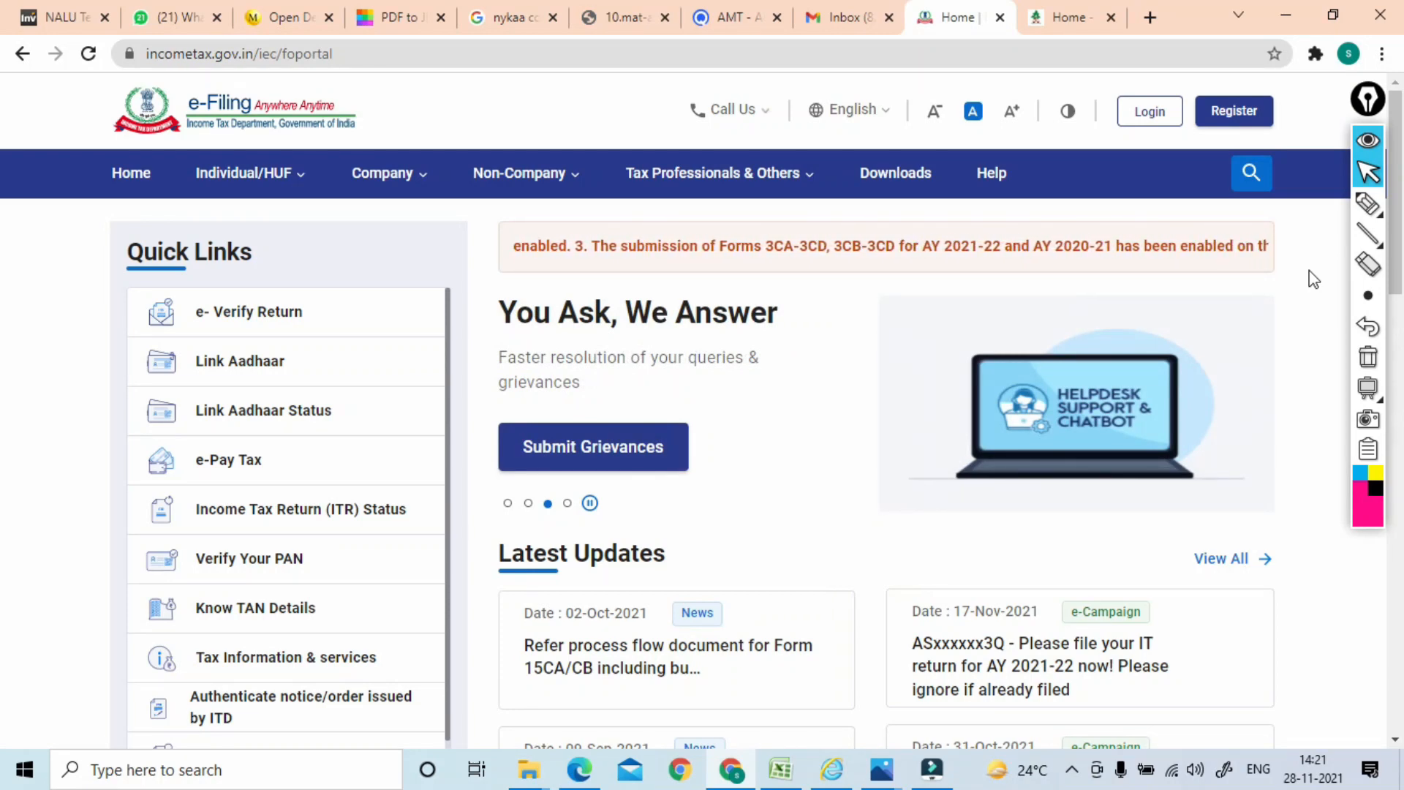
Sketch and box pink notes beside the carousel headline, then erase all the ink
{"action": "left_click", "coordinate": [1368, 204]}
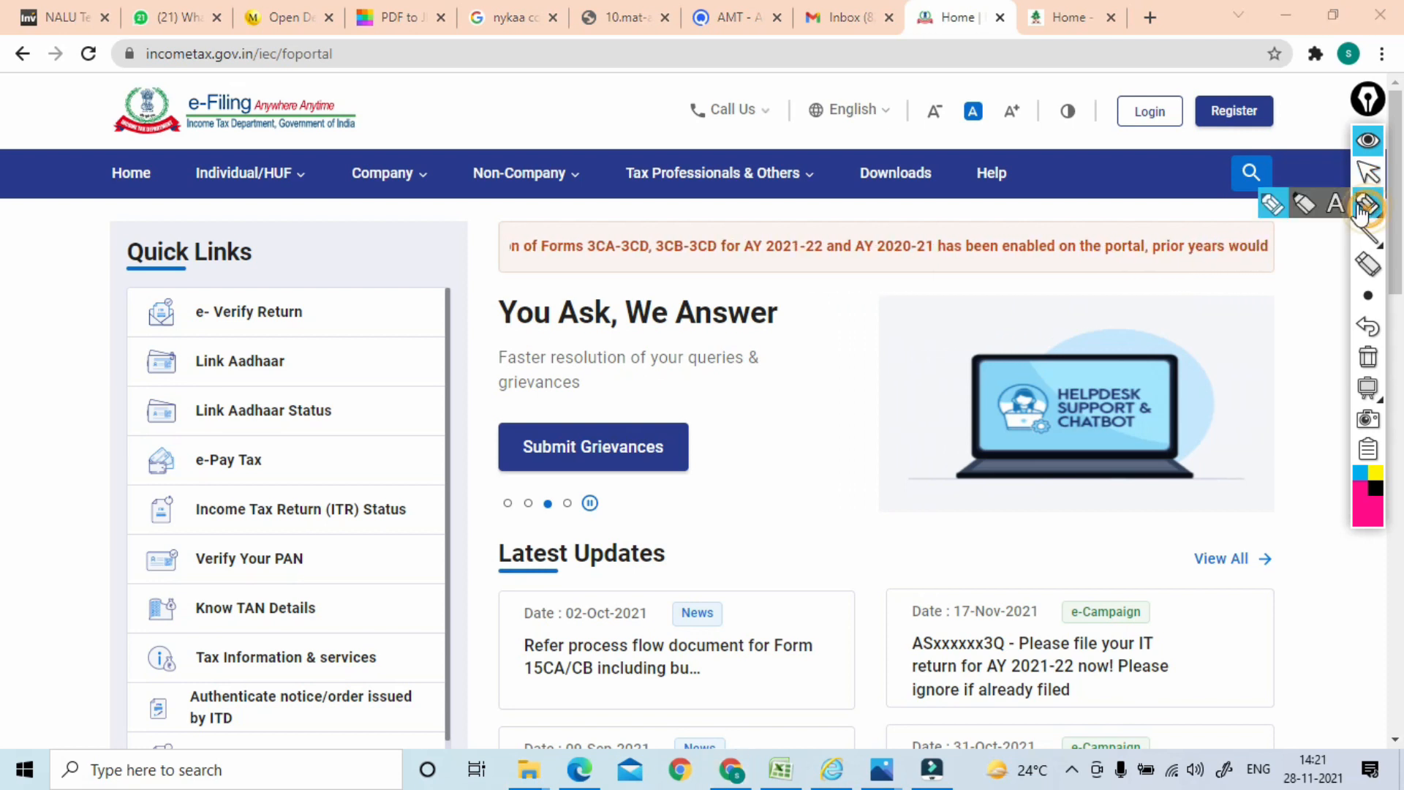
{"action": "mouse_move", "coordinate": [516, 372]}
{"action": "left_mouse_down"}
{"action": "mouse_move", "coordinate": [558, 345]}
{"action": "mouse_move", "coordinate": [474, 377]}
{"action": "mouse_move", "coordinate": [576, 273]}
{"action": "mouse_move", "coordinate": [644, 300]}
{"action": "mouse_move", "coordinate": [648, 275]}
{"action": "left_mouse_up"}
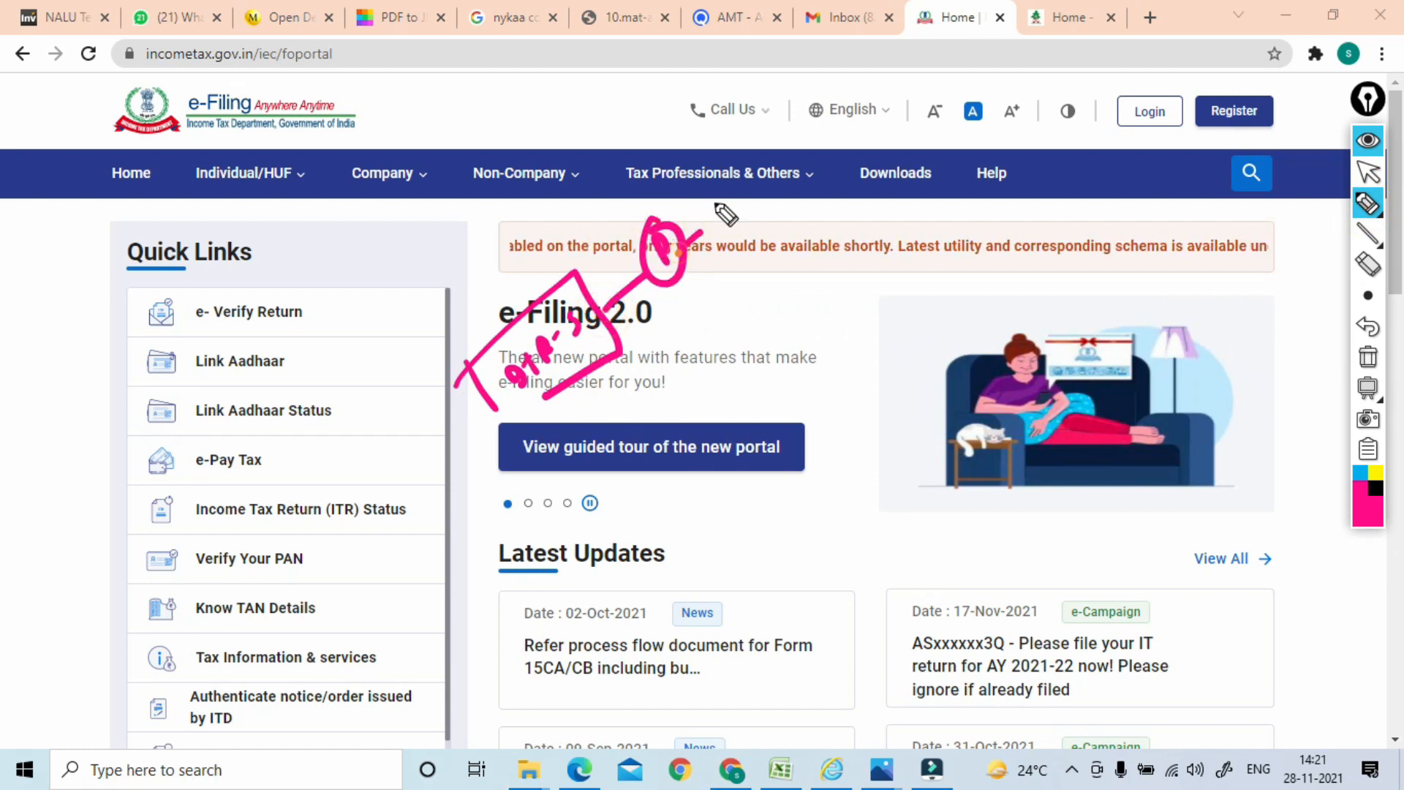
{"action": "mouse_move", "coordinate": [744, 205]}
{"action": "left_mouse_down"}
{"action": "mouse_move", "coordinate": [761, 187]}
{"action": "mouse_move", "coordinate": [743, 179]}
{"action": "left_mouse_up"}
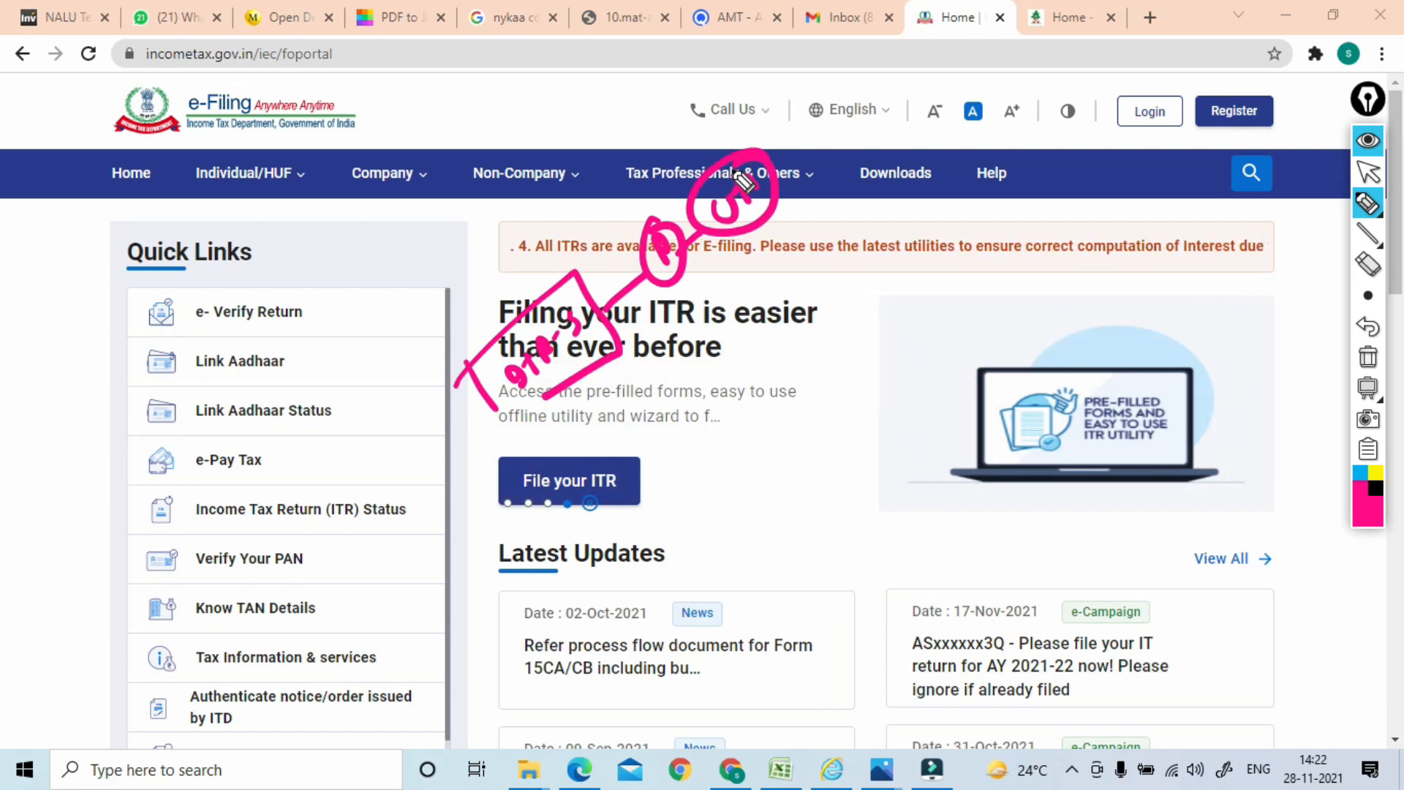
{"action": "left_click_drag", "start_coordinate": [441, 337], "coordinate": [505, 441]}
{"action": "mouse_move", "coordinate": [442, 350]}
{"action": "left_mouse_down"}
{"action": "mouse_move", "coordinate": [707, 145]}
{"action": "mouse_move", "coordinate": [637, 371]}
{"action": "left_mouse_up"}
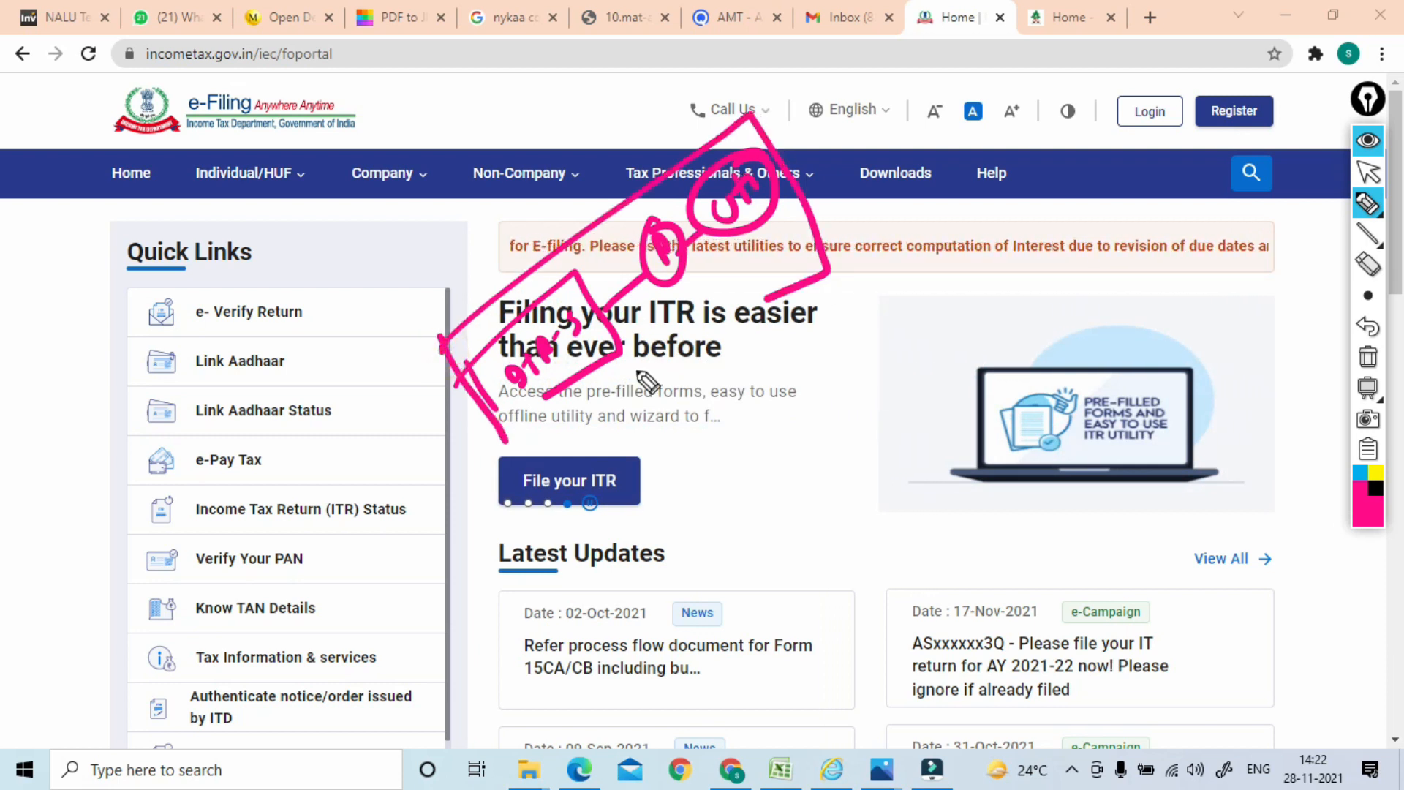
{"action": "left_click_drag", "start_coordinate": [770, 294], "coordinate": [521, 447]}
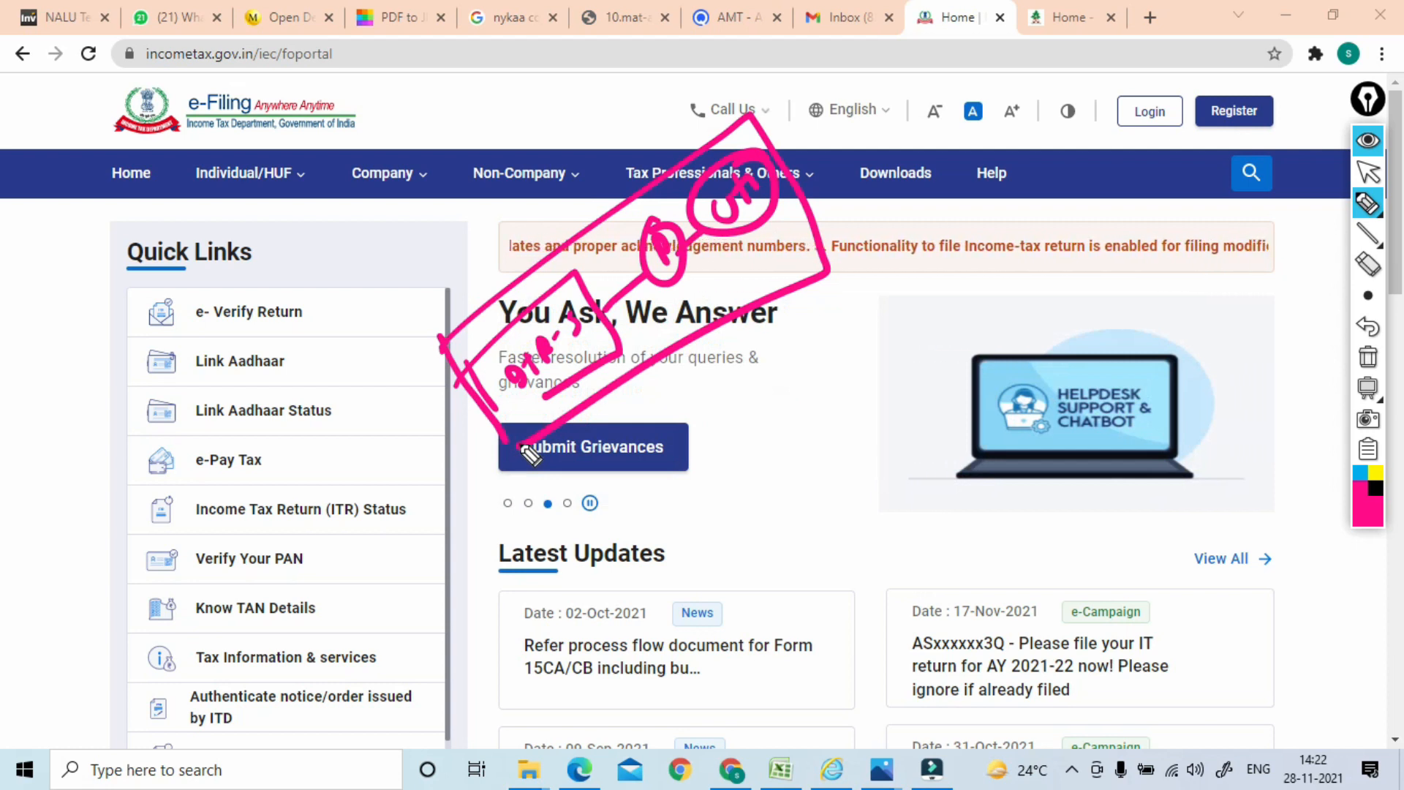
{"action": "left_click", "coordinate": [1369, 357]}
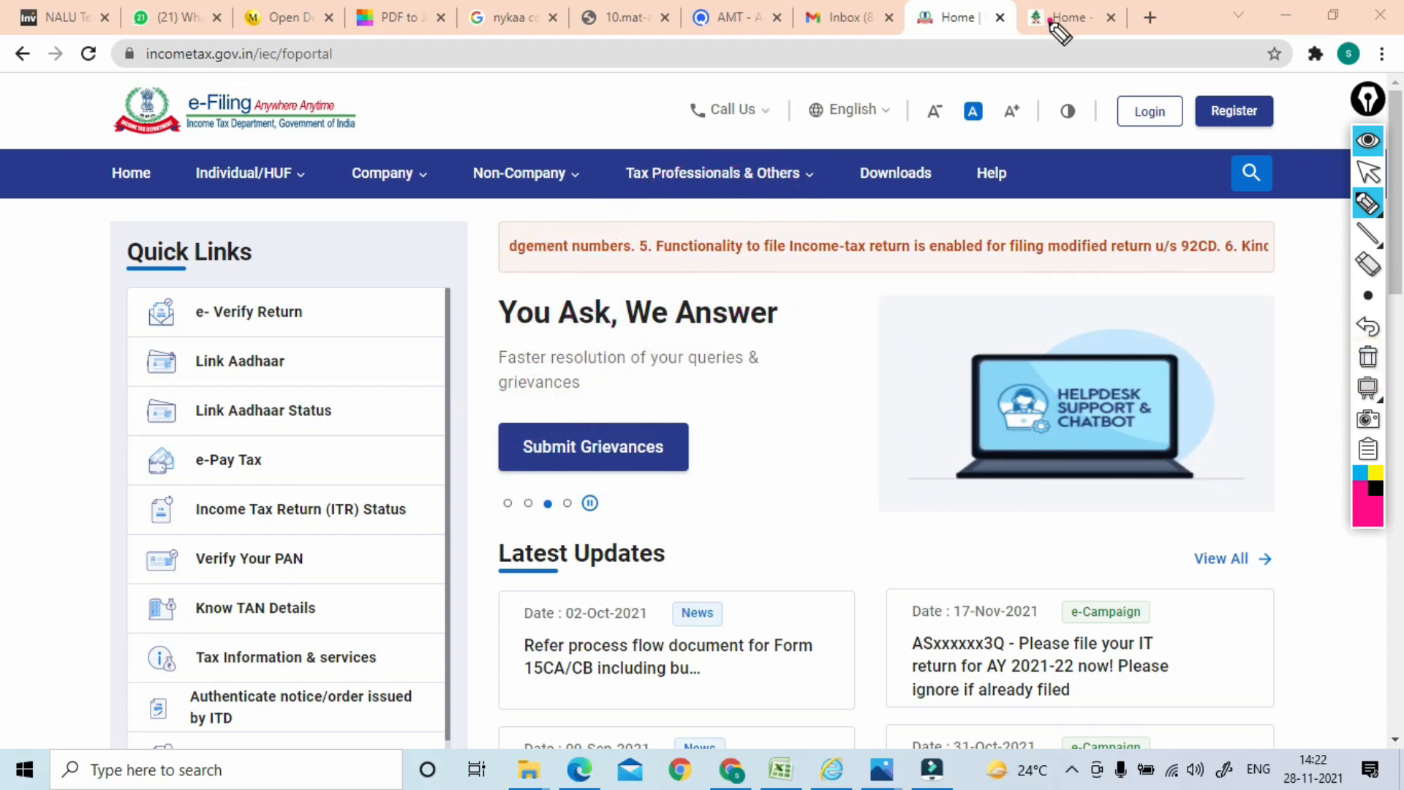
{"action": "left_click", "coordinate": [1368, 172]}
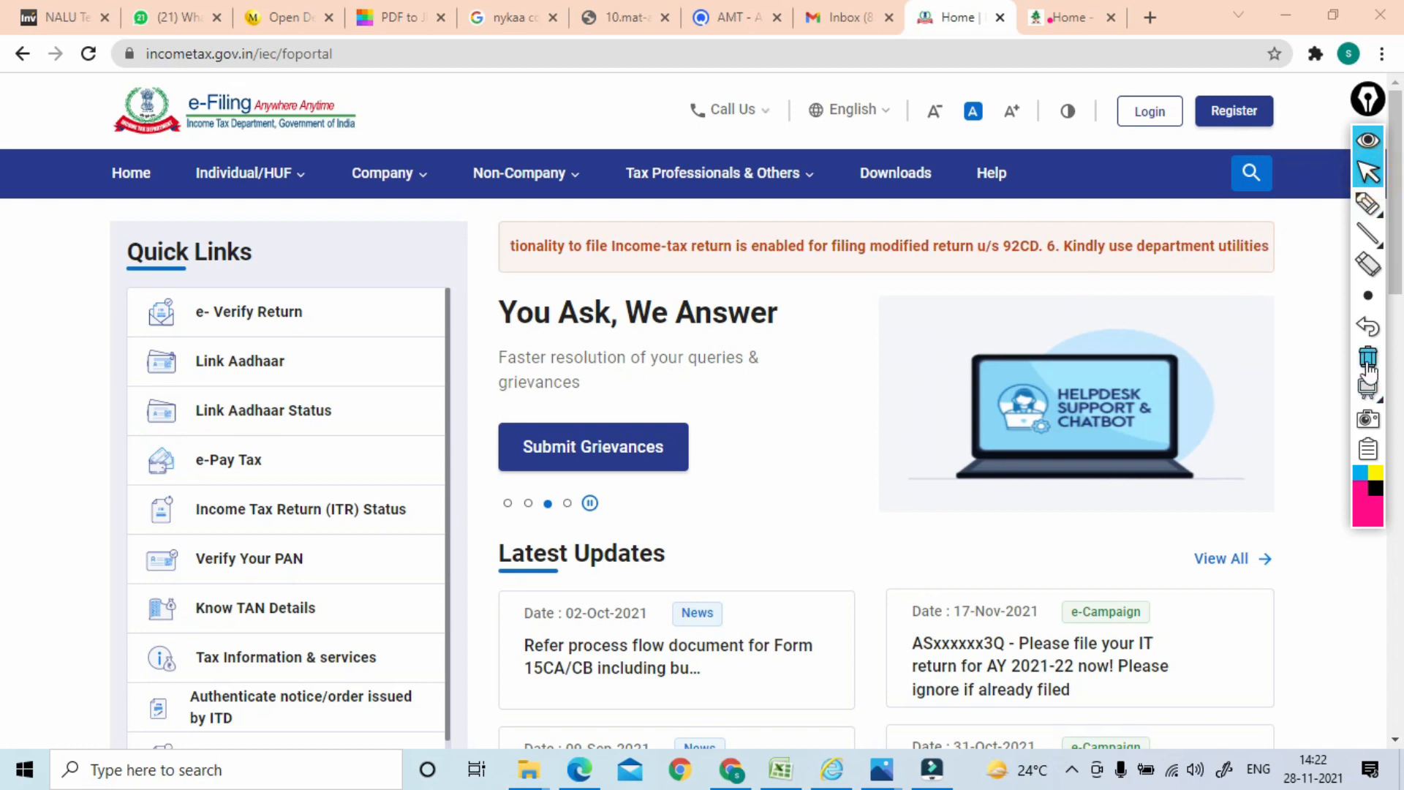
On the Together We Learning site, underline the GST course link and web address, then erase
{"action": "left_click", "coordinate": [1074, 21]}
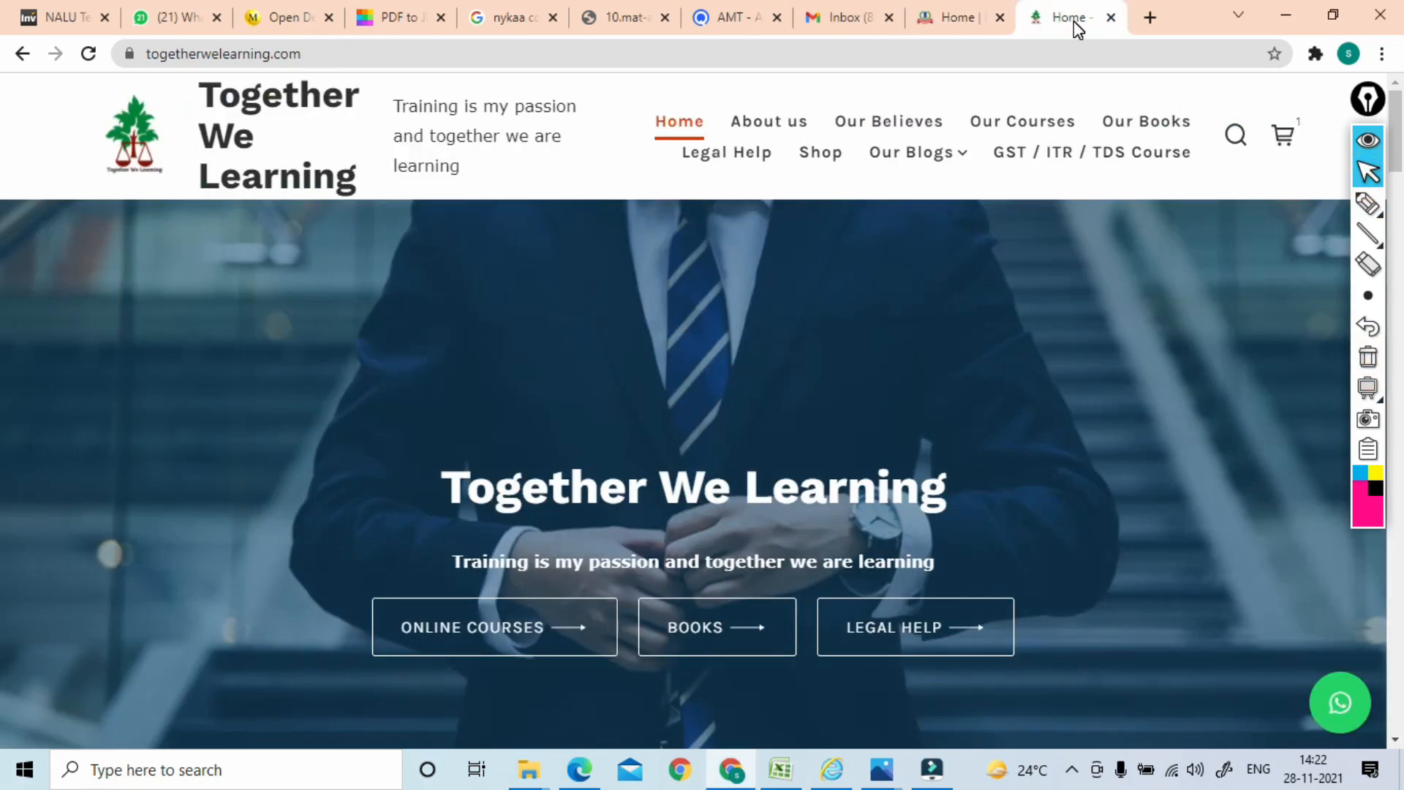
{"action": "left_click", "coordinate": [1369, 204]}
{"action": "mouse_move", "coordinate": [986, 171]}
{"action": "left_mouse_down"}
{"action": "mouse_move", "coordinate": [1204, 175]}
{"action": "mouse_move", "coordinate": [947, 179]}
{"action": "mouse_move", "coordinate": [923, 167]}
{"action": "left_mouse_up"}
{"action": "left_click", "coordinate": [1368, 358]}
{"action": "left_click", "coordinate": [1366, 173]}
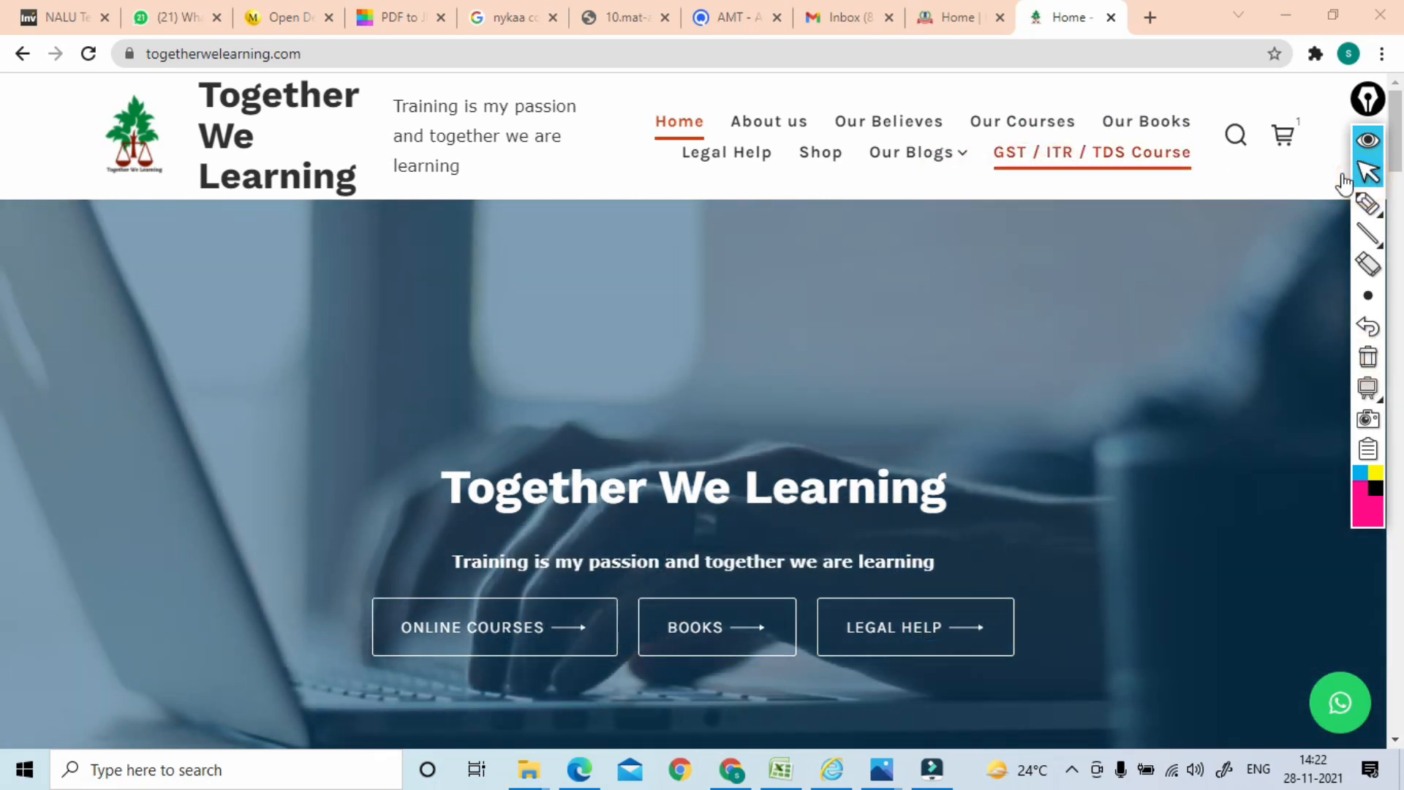
{"action": "left_click", "coordinate": [1368, 204]}
{"action": "left_click_drag", "start_coordinate": [126, 72], "coordinate": [280, 60]}
{"action": "left_click", "coordinate": [1369, 358]}
{"action": "left_click", "coordinate": [1365, 177]}
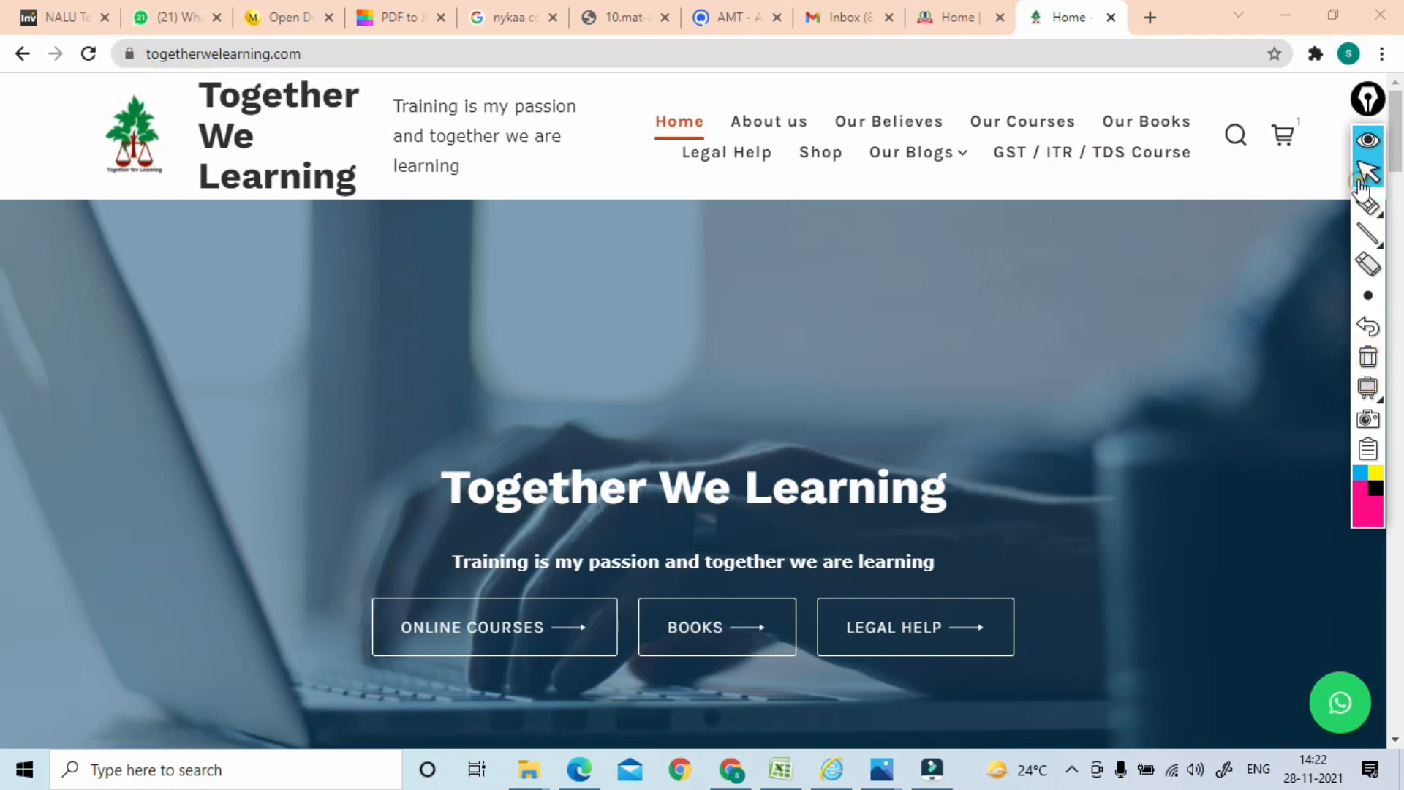
Open the GST / ITR / TDS Course page and dismiss its banner popup
{"action": "left_click", "coordinate": [1054, 172]}
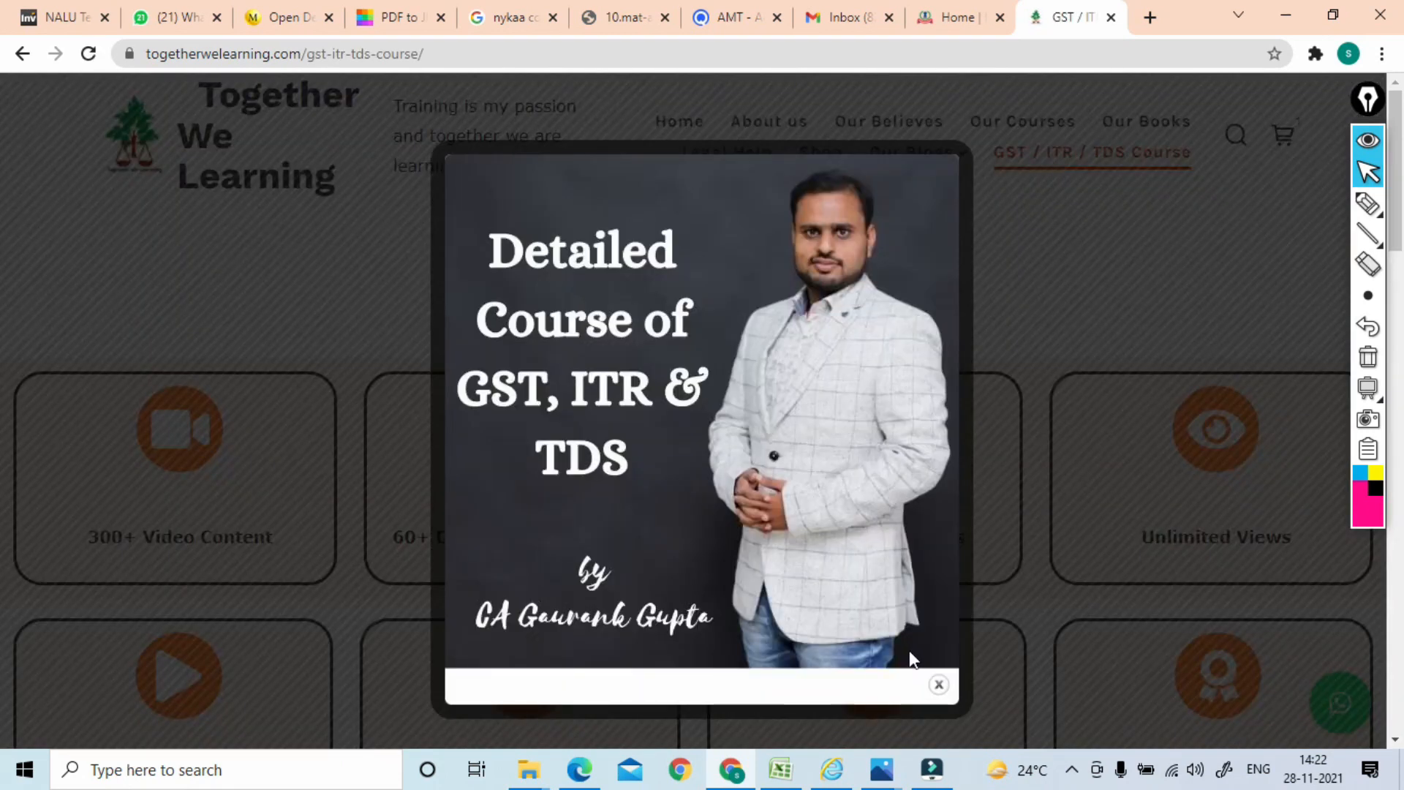
{"action": "left_click", "coordinate": [937, 684]}
{"action": "scroll", "coordinate": [934, 686], "scroll_direction": "down", "scroll_amount": 2}
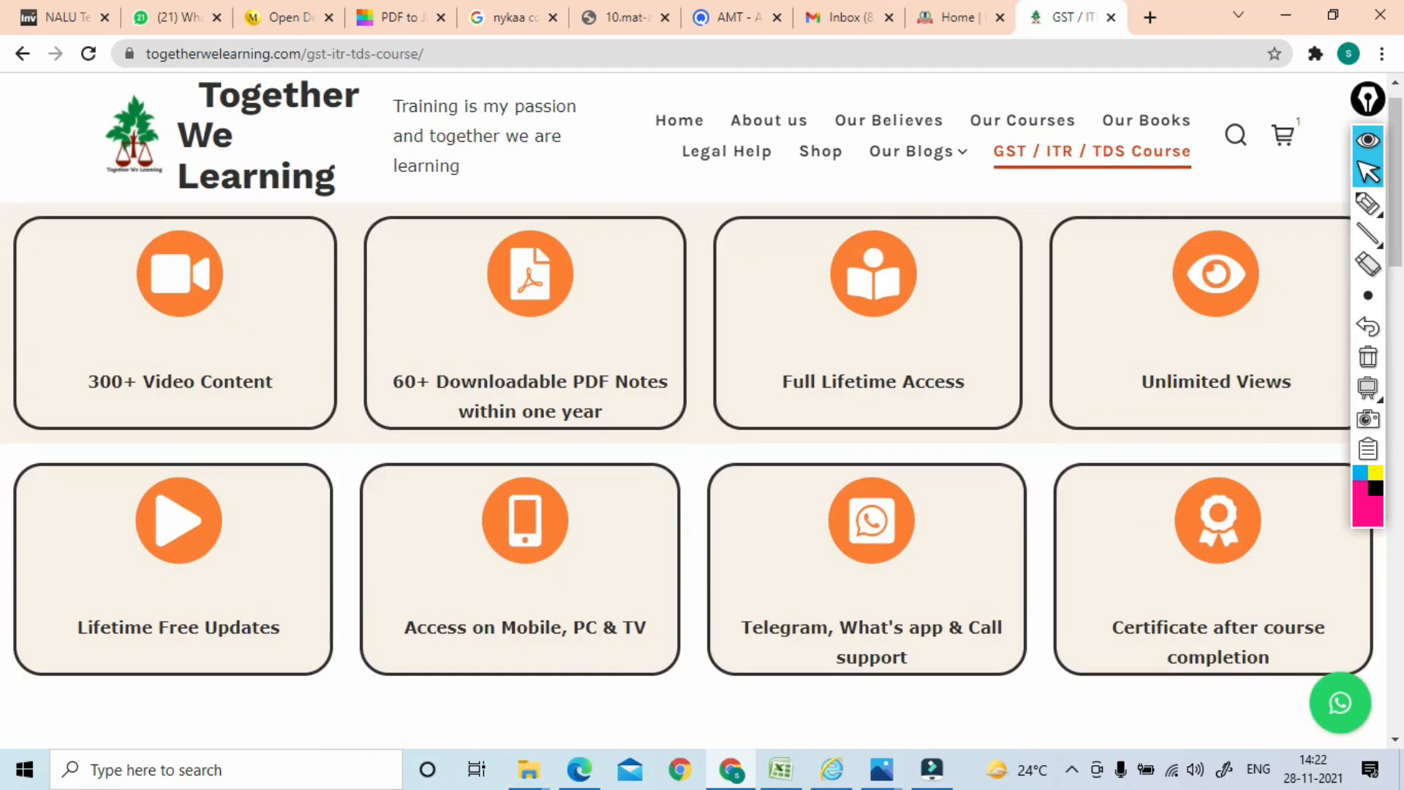
{"action": "left_click", "coordinate": [1367, 204]}
{"action": "mouse_move", "coordinate": [250, 305]}
{"action": "left_mouse_down"}
{"action": "mouse_move", "coordinate": [85, 376]}
{"action": "mouse_move", "coordinate": [326, 366]}
{"action": "mouse_move", "coordinate": [266, 319]}
{"action": "left_mouse_up"}
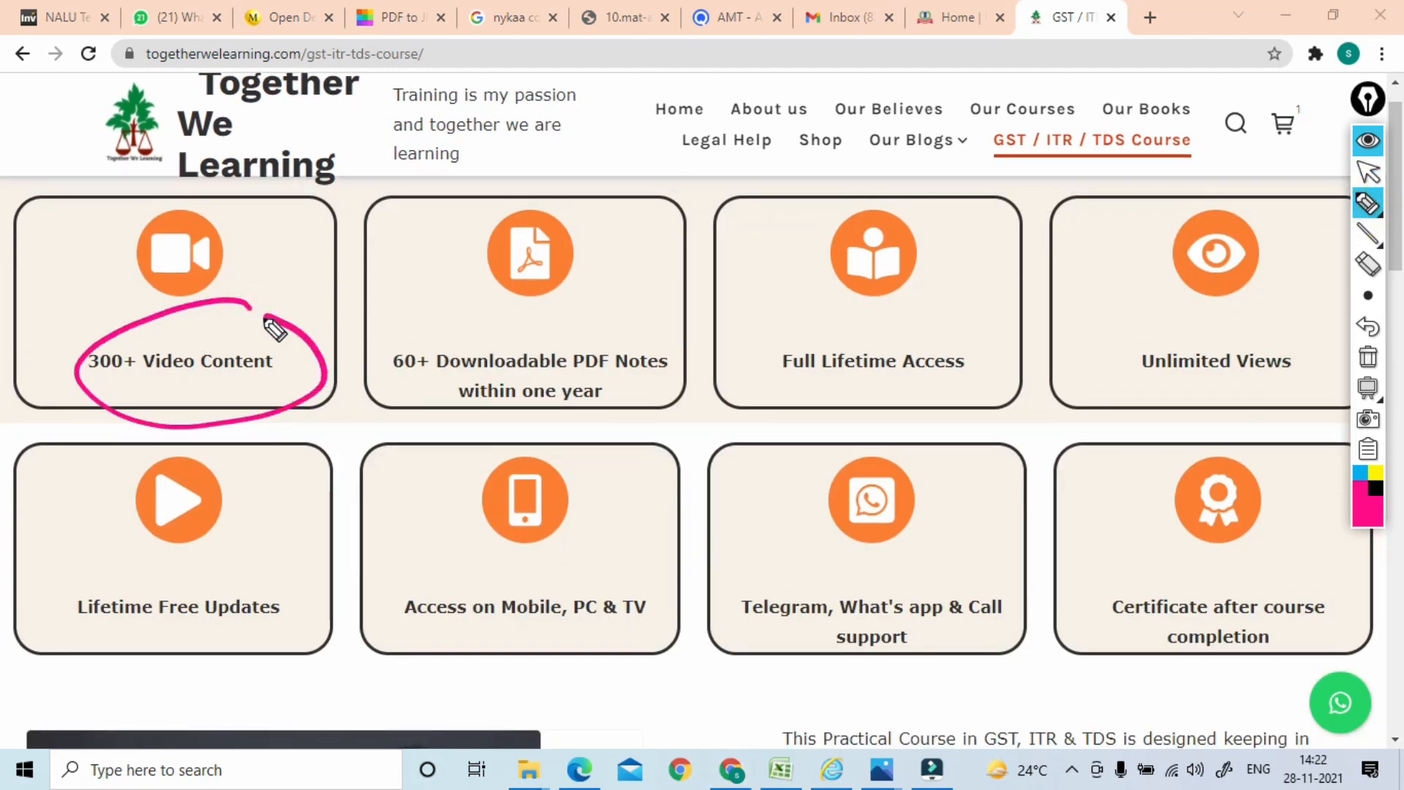
{"action": "mouse_move", "coordinate": [374, 333]}
{"action": "left_mouse_down"}
{"action": "mouse_move", "coordinate": [390, 385]}
{"action": "mouse_move", "coordinate": [476, 374]}
{"action": "mouse_move", "coordinate": [392, 411]}
{"action": "left_mouse_up"}
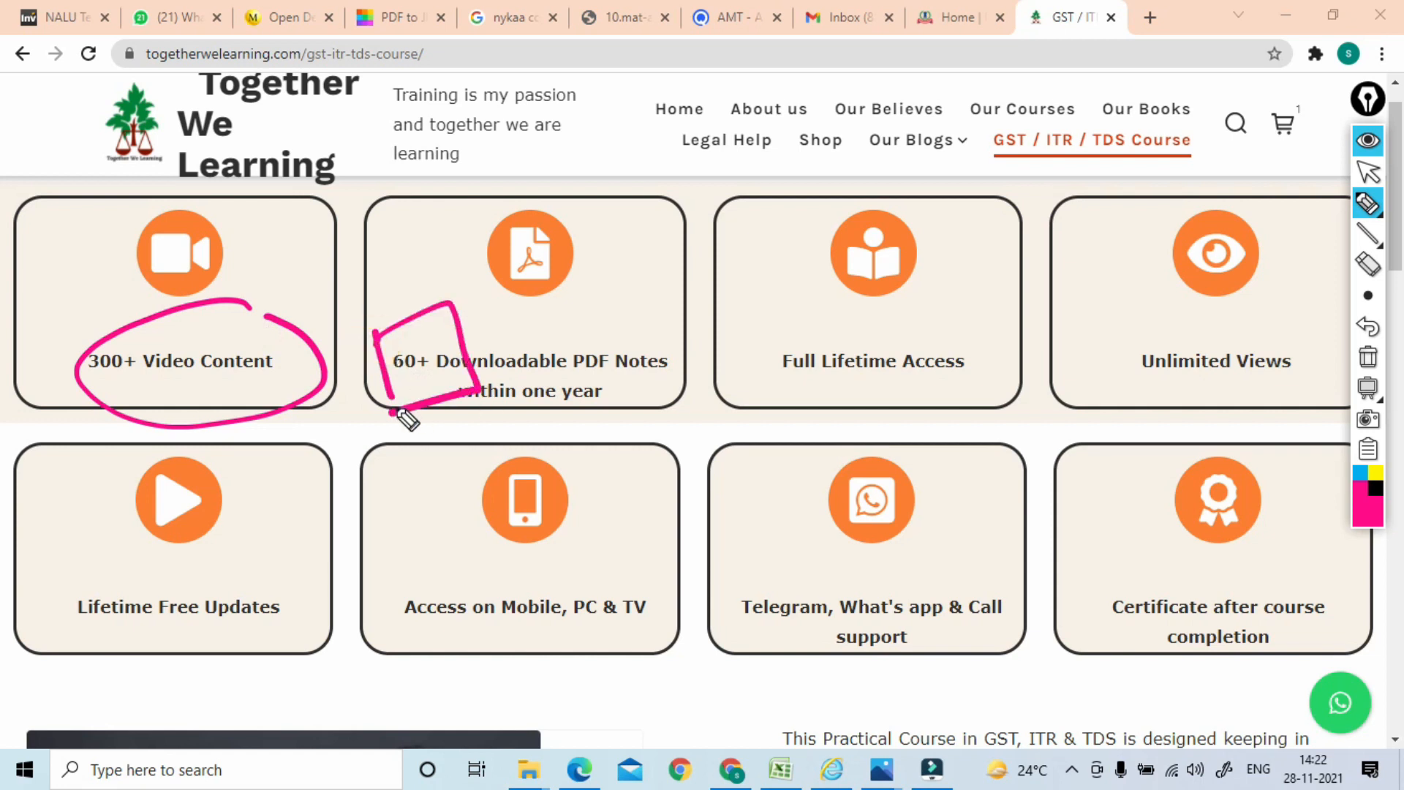
{"action": "left_click_drag", "start_coordinate": [766, 387], "coordinate": [948, 377]}
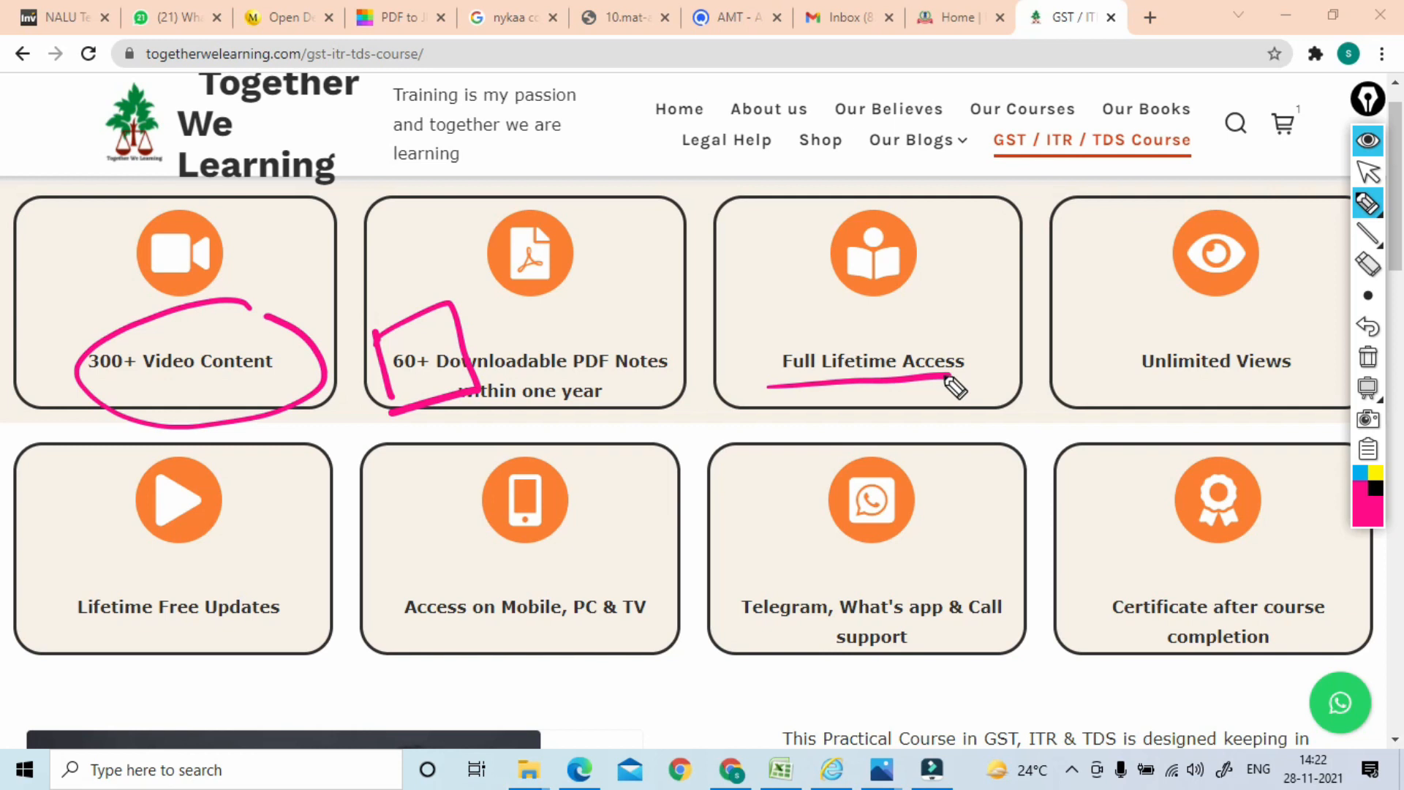
{"action": "left_click_drag", "start_coordinate": [1118, 383], "coordinate": [1286, 377]}
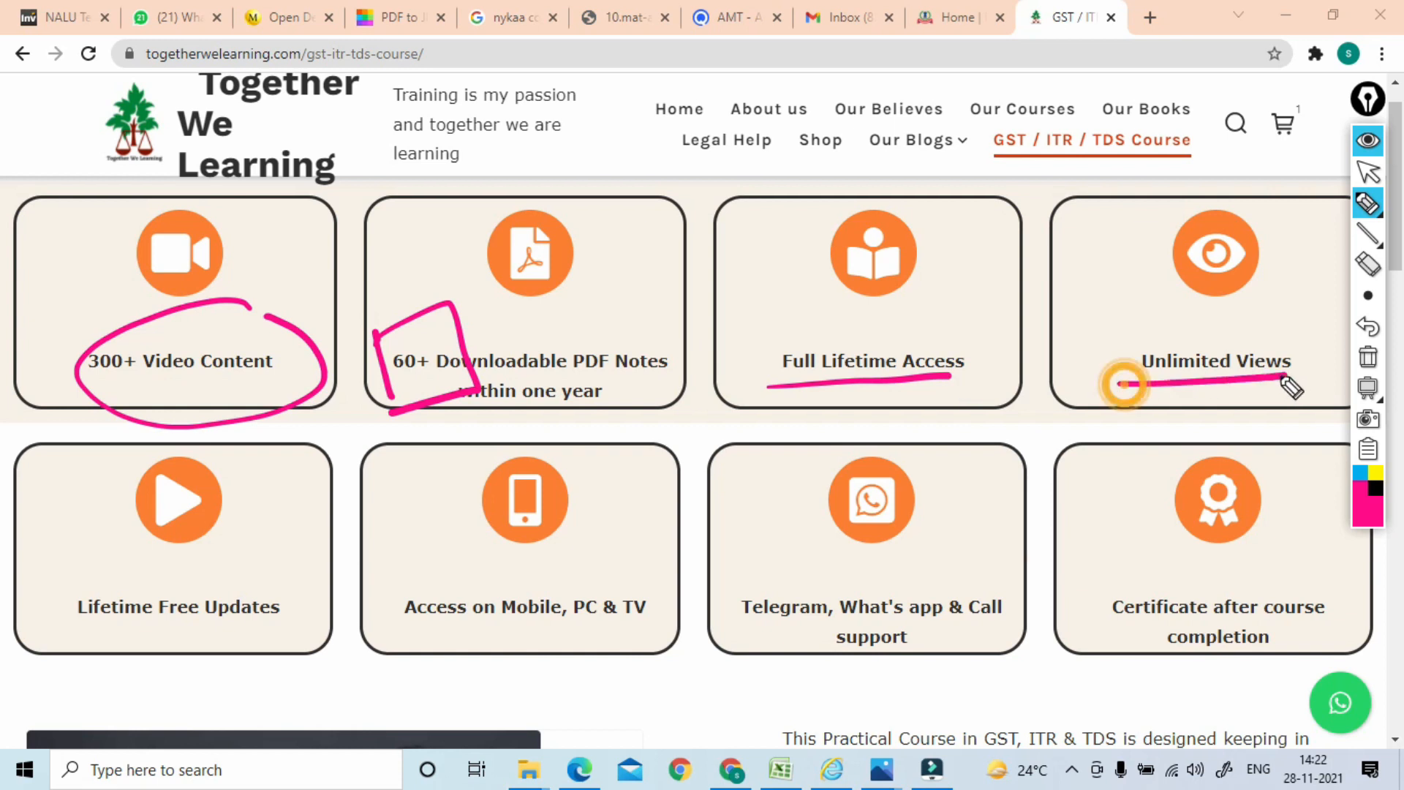
{"action": "left_click_drag", "start_coordinate": [69, 635], "coordinate": [300, 635]}
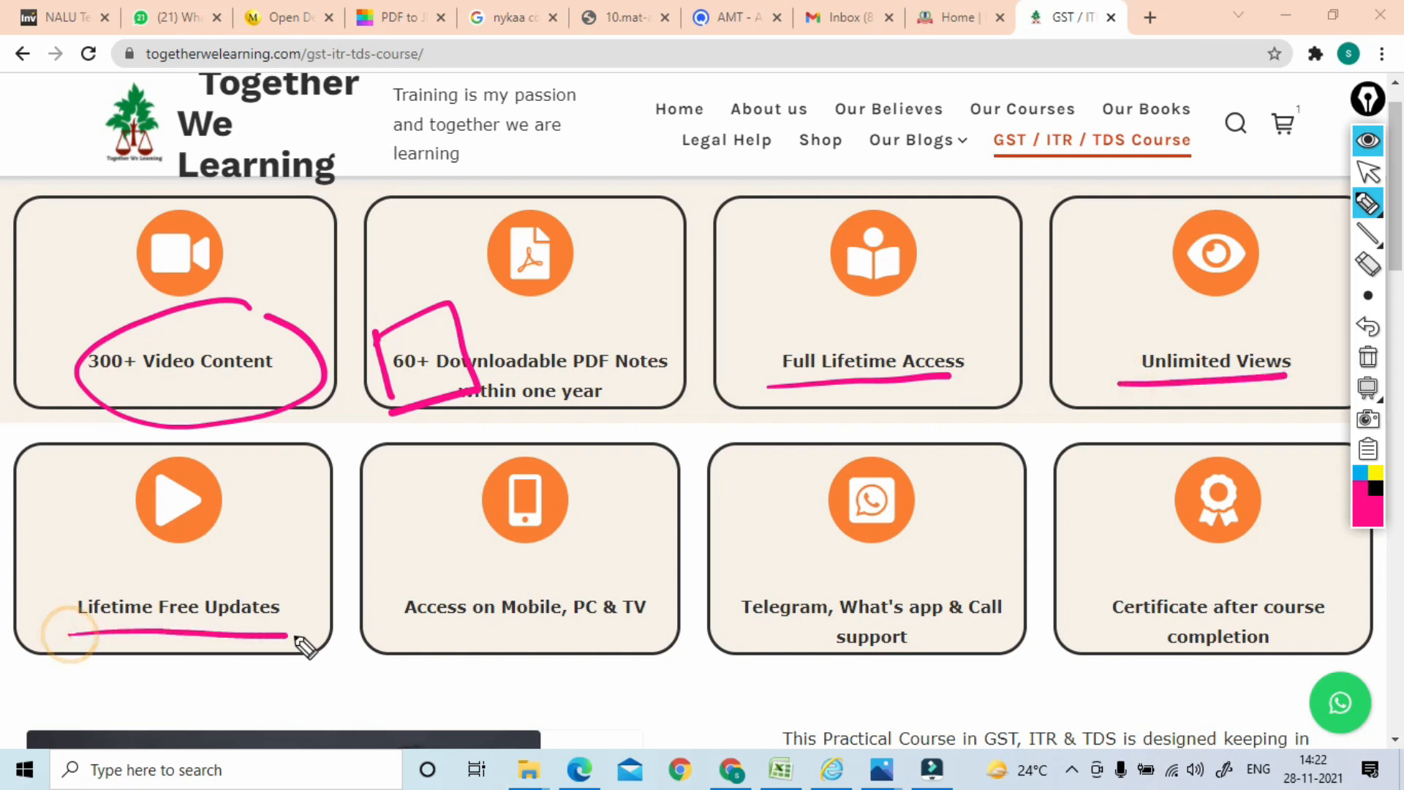
{"action": "mouse_move", "coordinate": [66, 572]}
{"action": "left_mouse_down"}
{"action": "mouse_move", "coordinate": [69, 627]}
{"action": "mouse_move", "coordinate": [282, 558]}
{"action": "mouse_move", "coordinate": [249, 647]}
{"action": "left_mouse_up"}
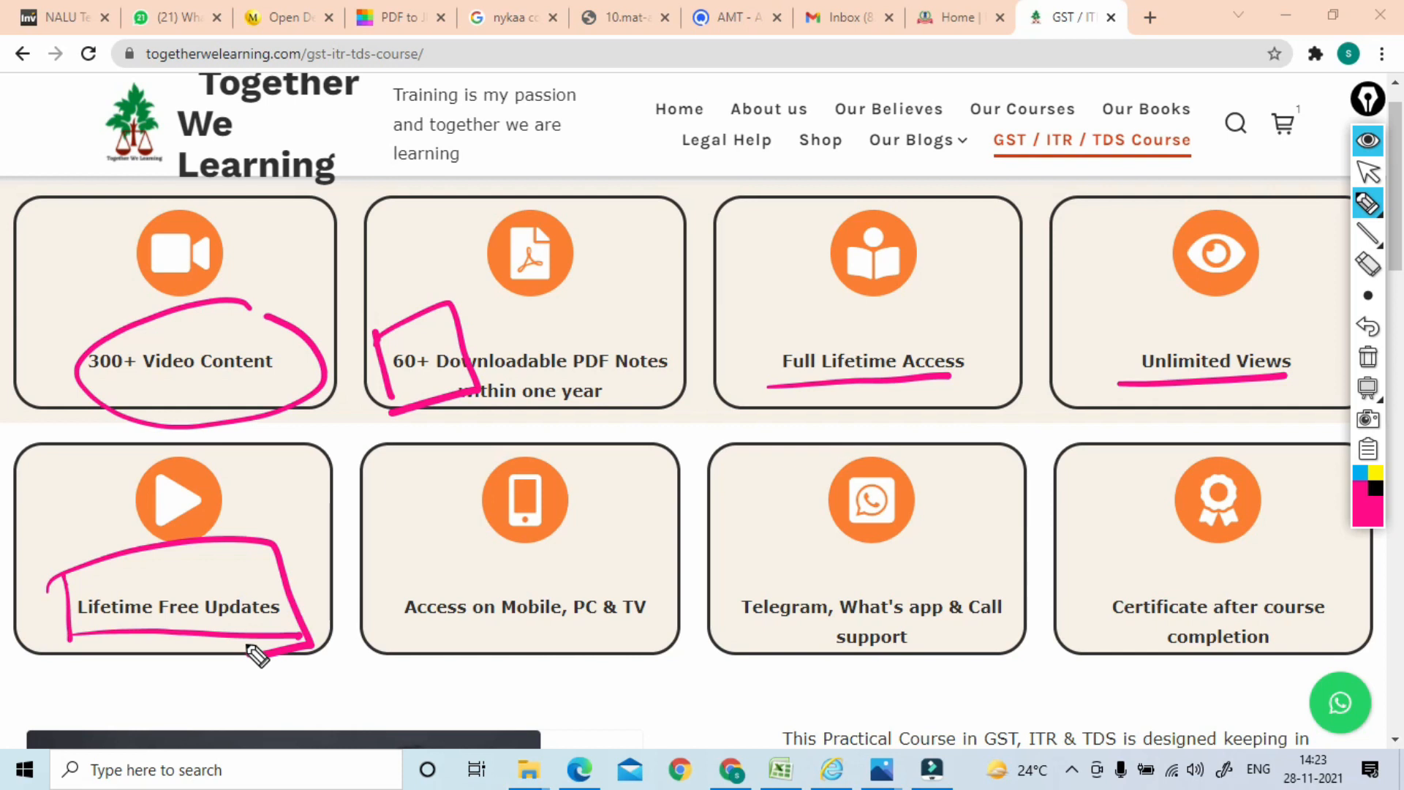
{"action": "left_click_drag", "start_coordinate": [399, 627], "coordinate": [560, 618]}
{"action": "left_click_drag", "start_coordinate": [500, 576], "coordinate": [504, 618]}
{"action": "left_click_drag", "start_coordinate": [562, 578], "coordinate": [572, 636]}
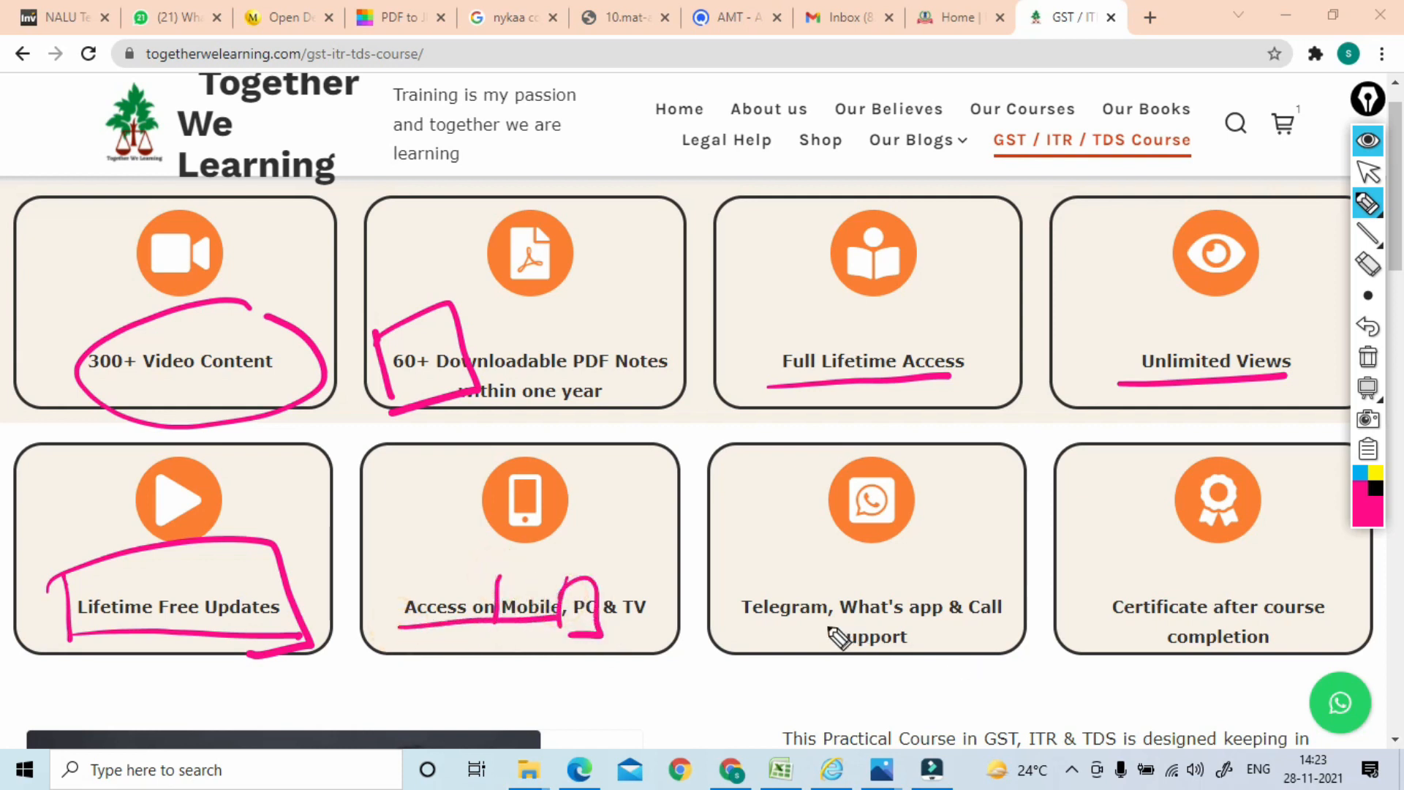
{"action": "left_click_drag", "start_coordinate": [827, 623], "coordinate": [977, 617]}
{"action": "left_click_drag", "start_coordinate": [769, 661], "coordinate": [964, 650]}
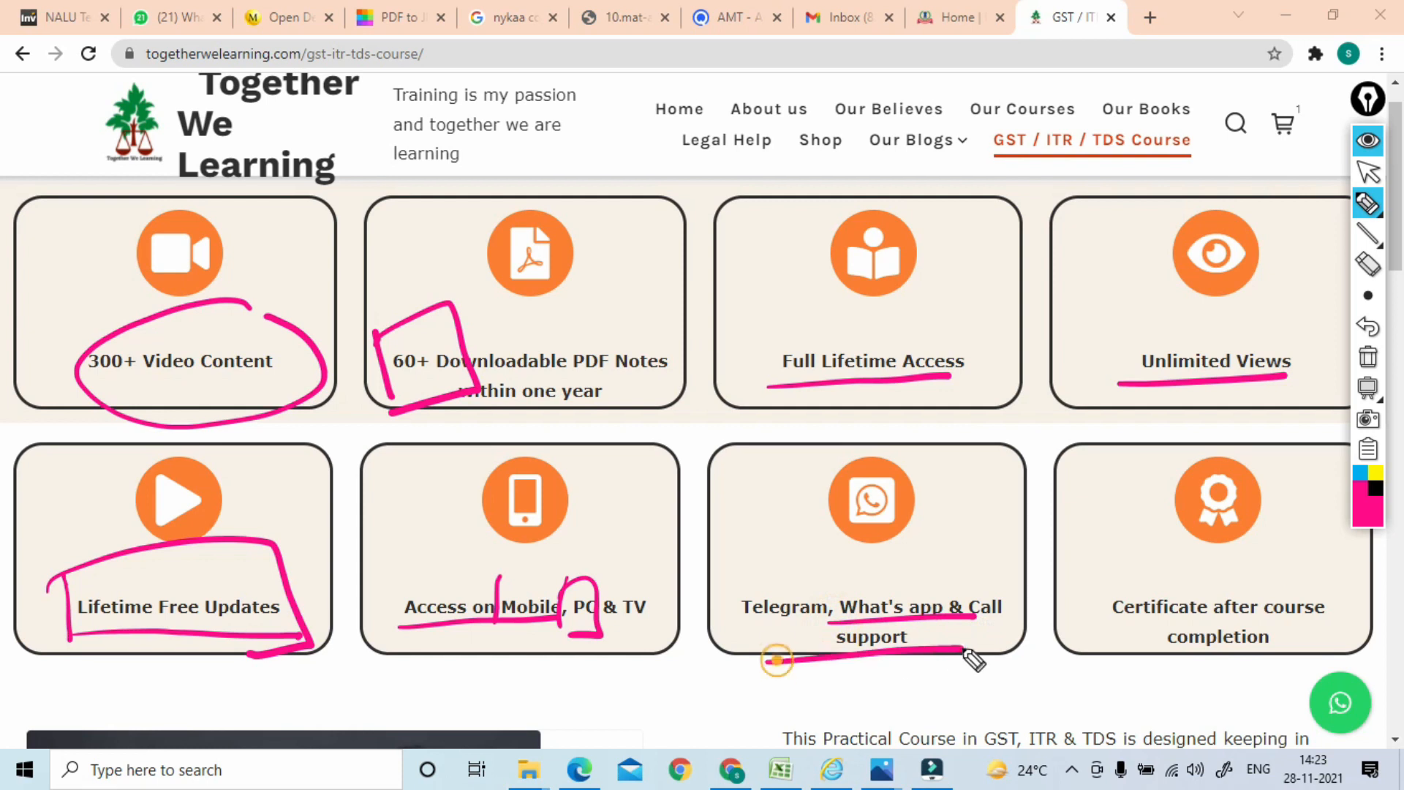
{"action": "left_click_drag", "start_coordinate": [1104, 623], "coordinate": [1354, 622]}
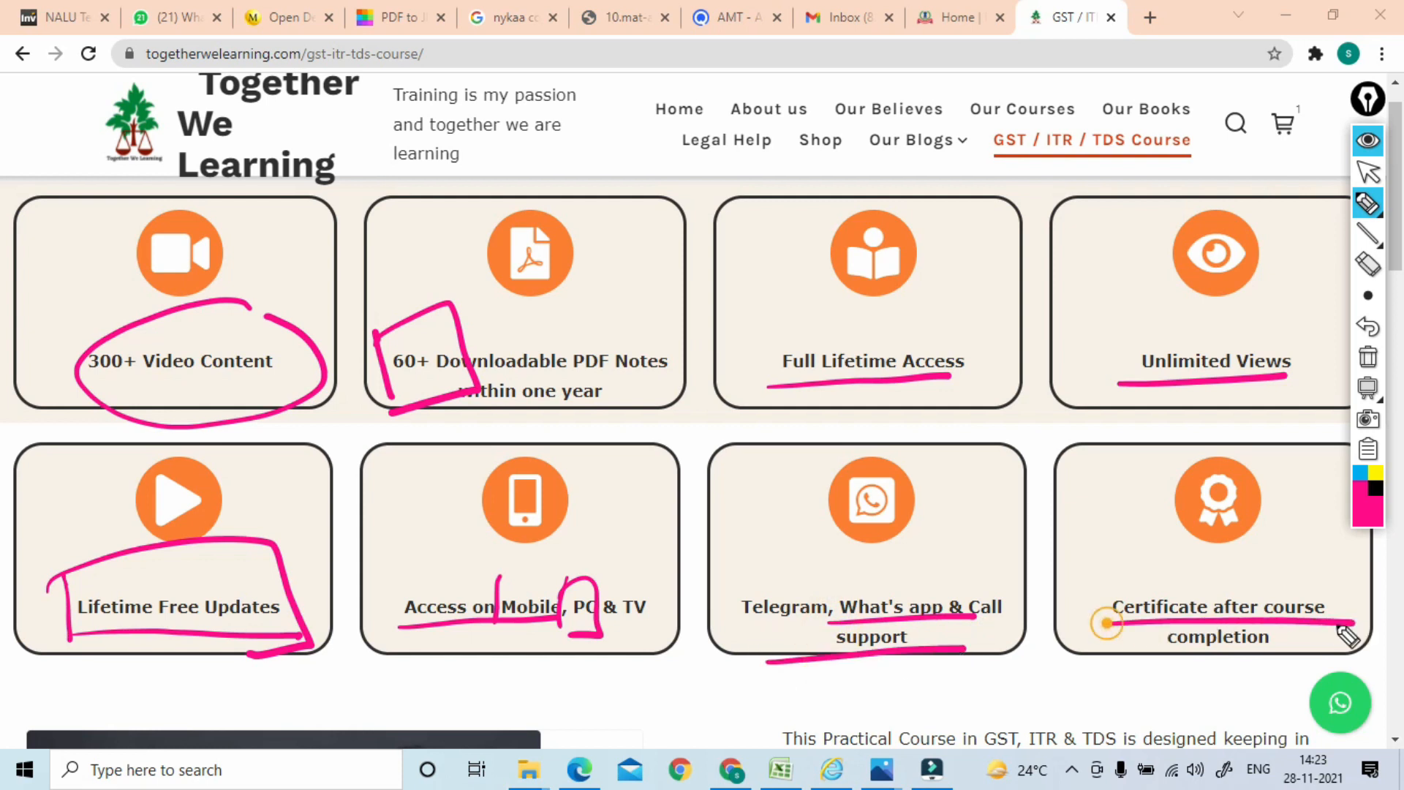
{"action": "left_click_drag", "start_coordinate": [1098, 657], "coordinate": [1367, 662]}
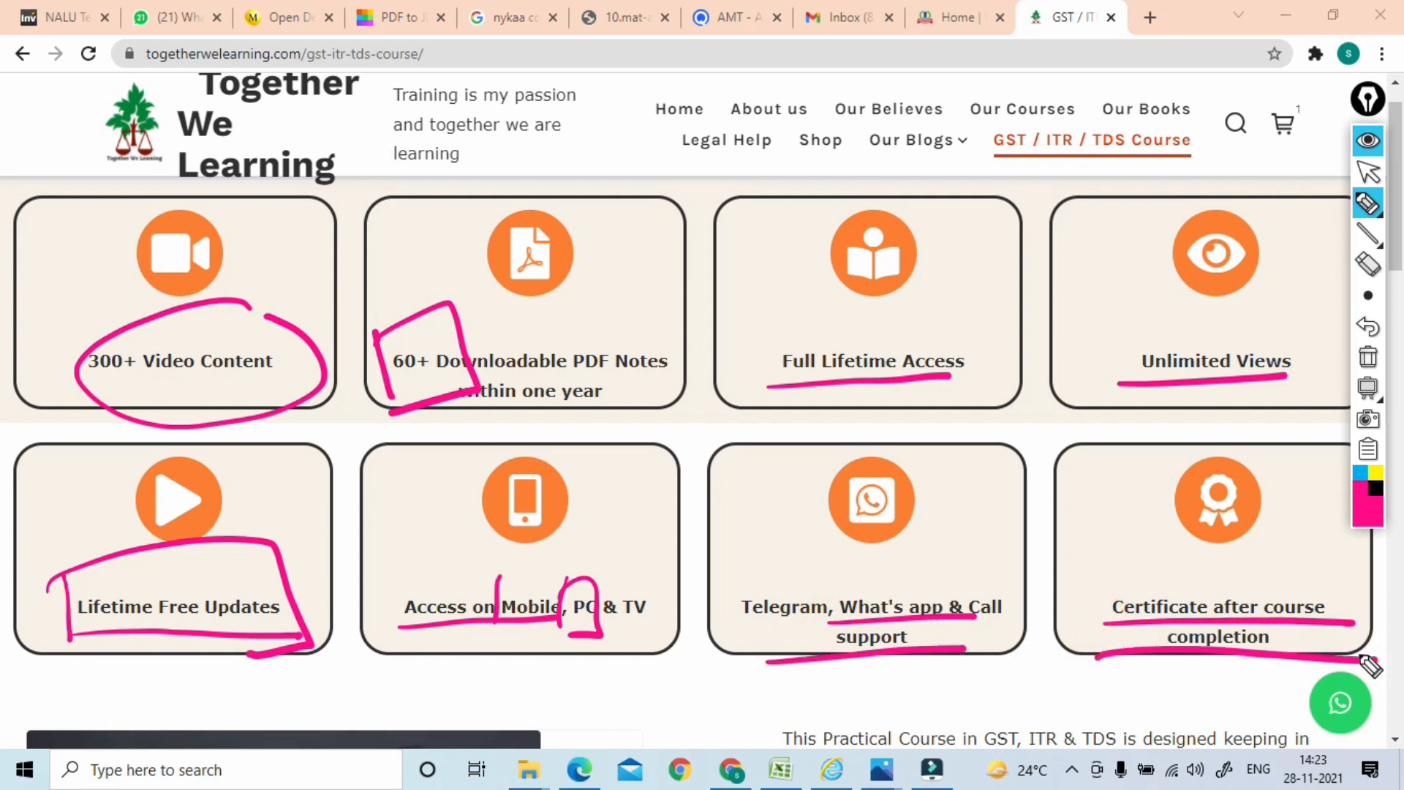
{"action": "left_click", "coordinate": [1368, 357]}
{"action": "left_click", "coordinate": [1368, 172]}
{"action": "scroll", "coordinate": [702, 461], "scroll_direction": "down", "scroll_amount": 8}
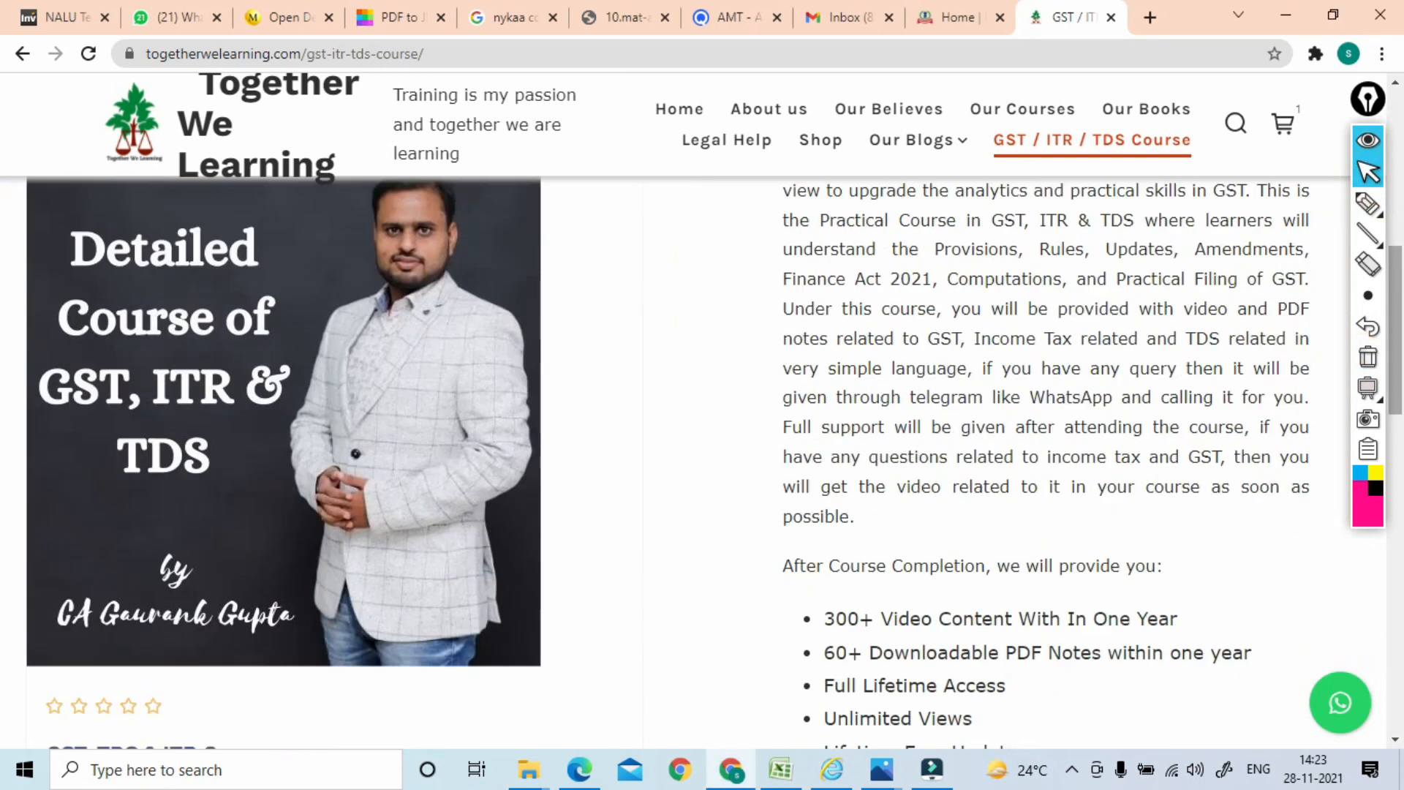
Circle the ₹2,000.00 course price in pink ink, then erase it
{"action": "scroll", "coordinate": [703, 461], "scroll_direction": "down", "scroll_amount": 7}
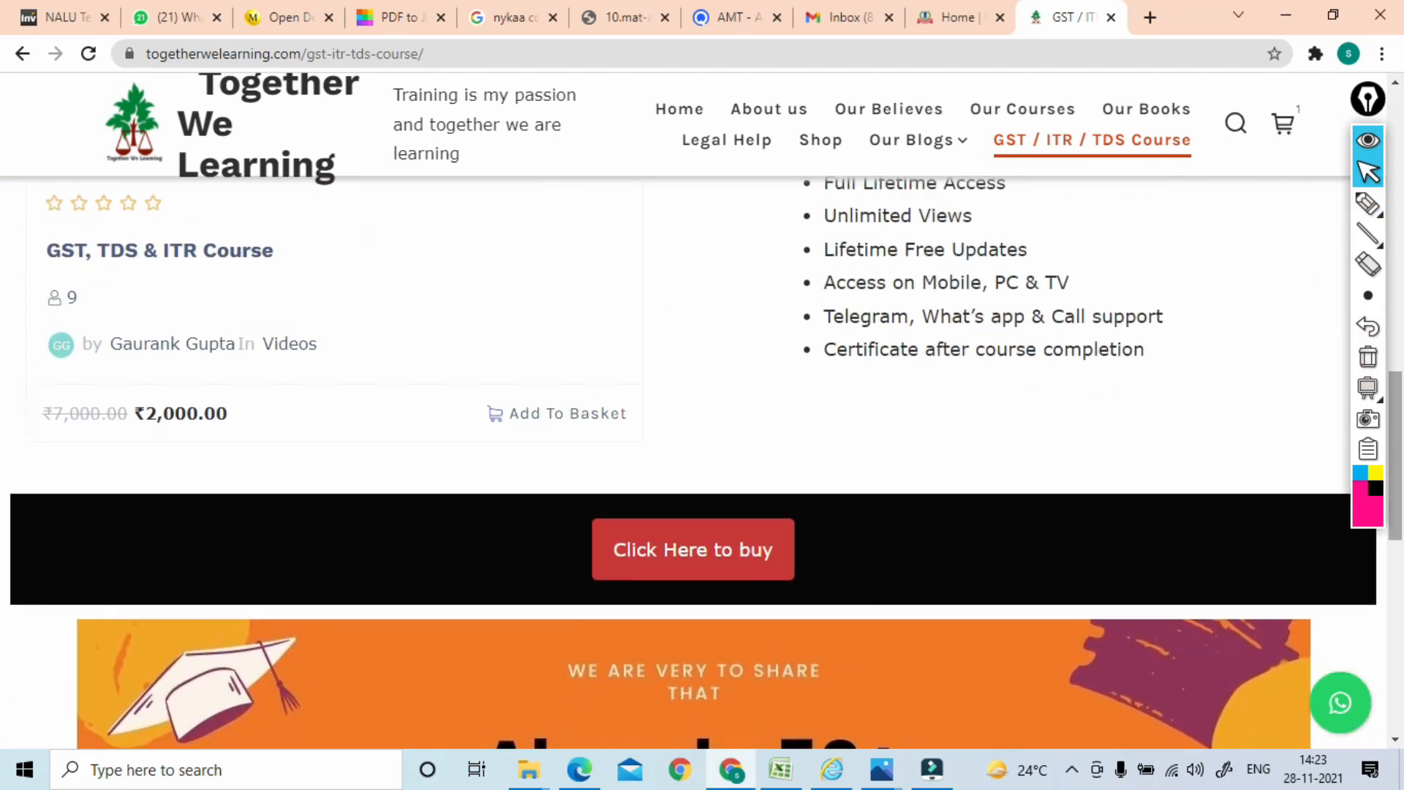
{"action": "scroll", "coordinate": [6, 471], "scroll_direction": "up", "scroll_amount": 1}
{"action": "left_click", "coordinate": [1365, 204]}
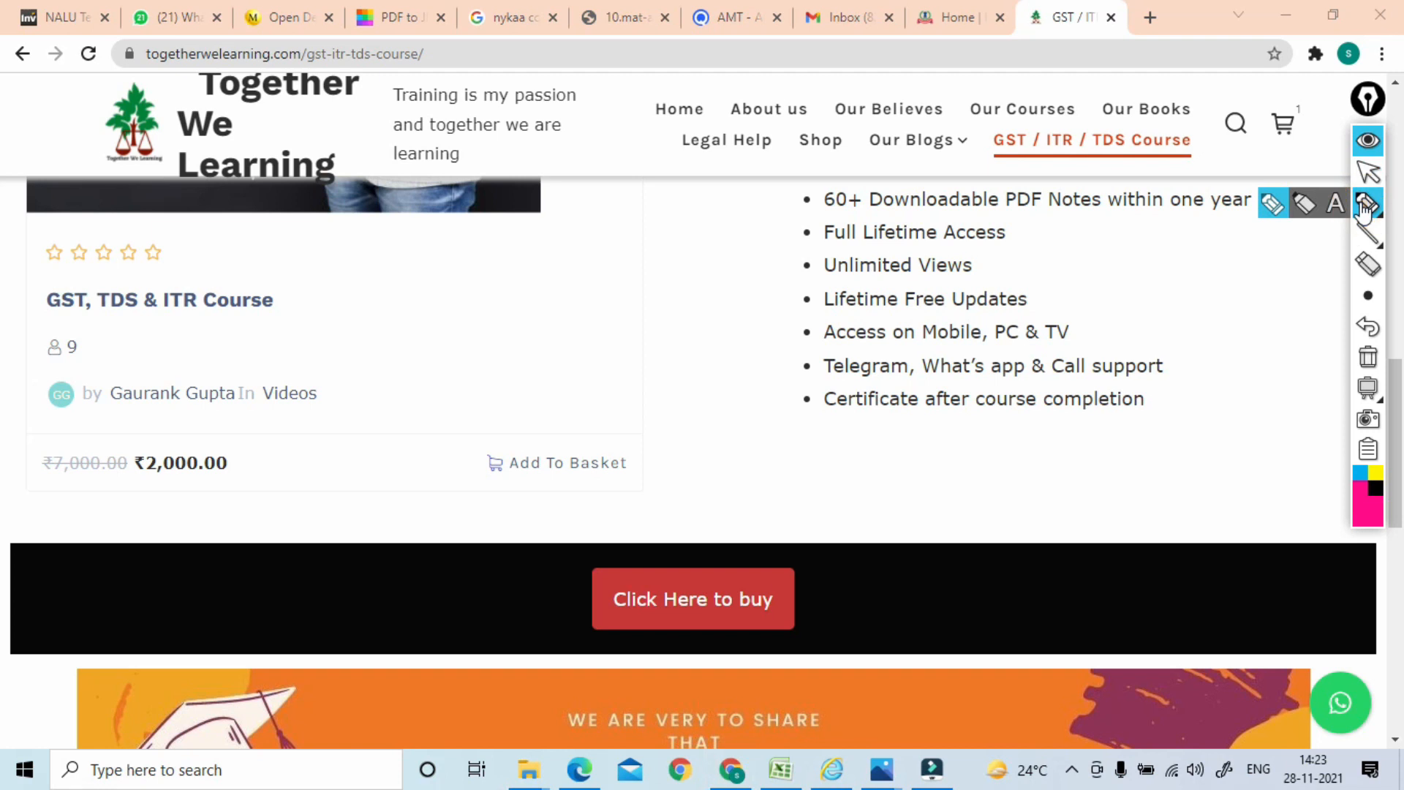
{"action": "mouse_move", "coordinate": [242, 452]}
{"action": "left_mouse_down"}
{"action": "mouse_move", "coordinate": [164, 521]}
{"action": "mouse_move", "coordinate": [218, 461]}
{"action": "left_mouse_up"}
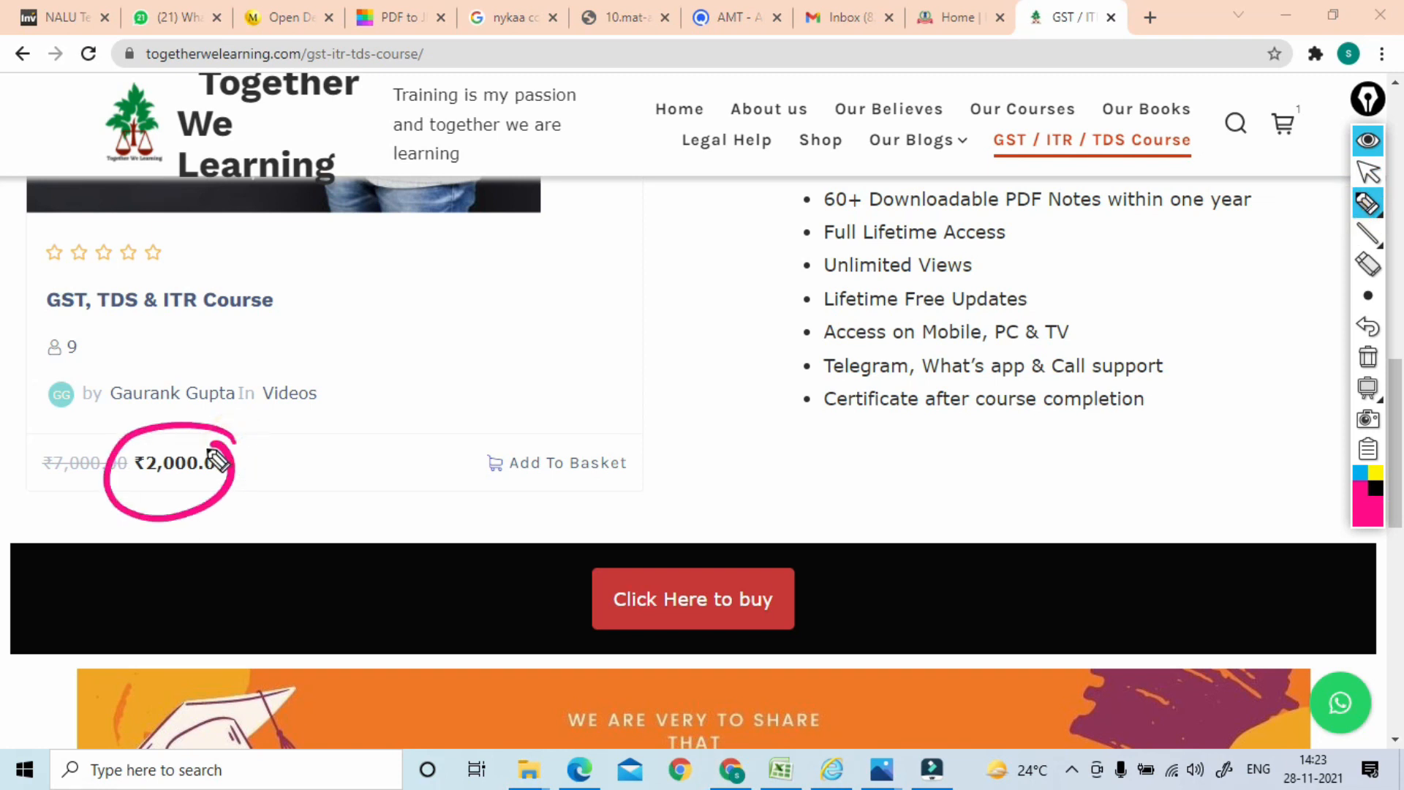
{"action": "left_click", "coordinate": [1368, 357]}
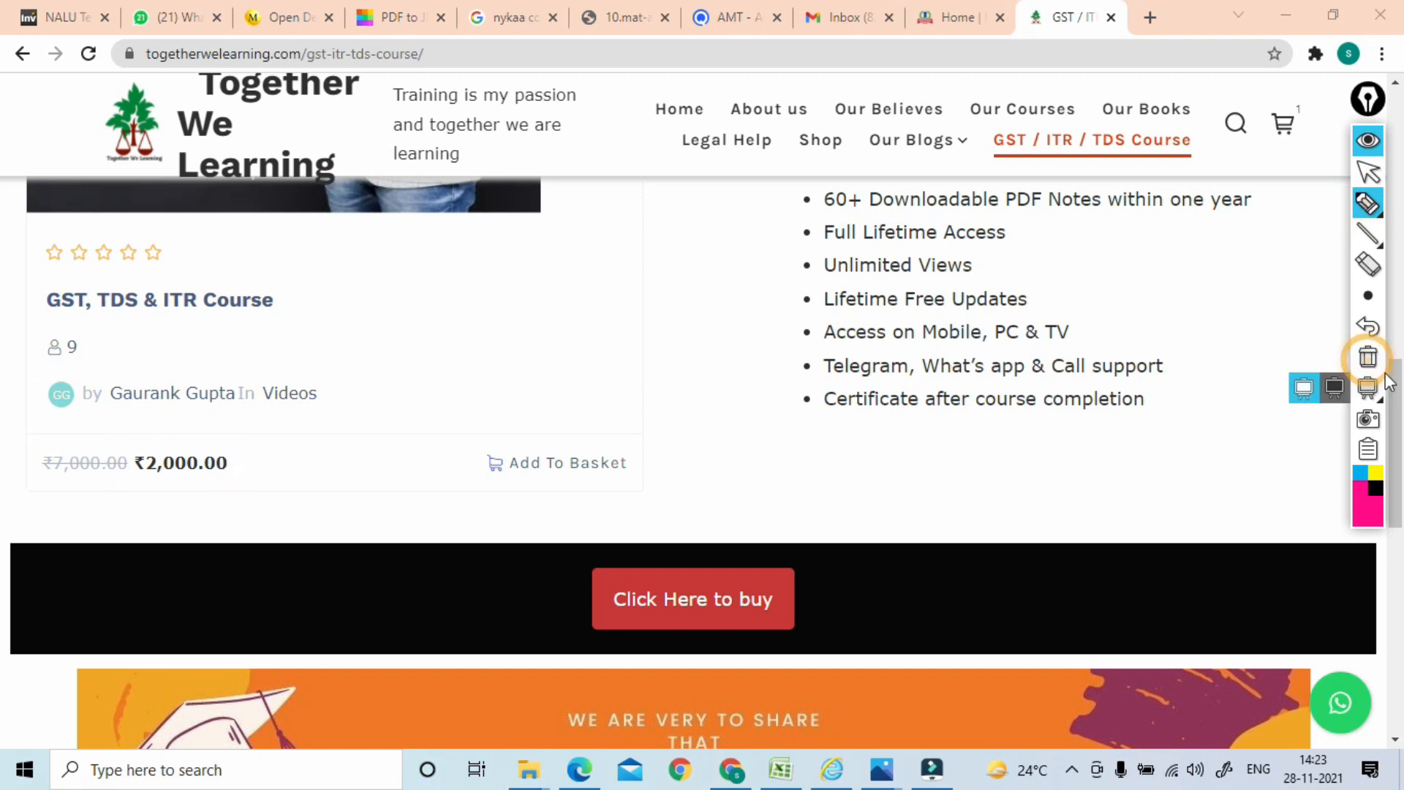
{"action": "left_click", "coordinate": [1369, 176]}
Underline 'Sale Price valid till 31-Dec-2021', clear the ink, and return to the course card
{"action": "scroll", "coordinate": [1370, 185], "scroll_direction": "down", "scroll_amount": 6}
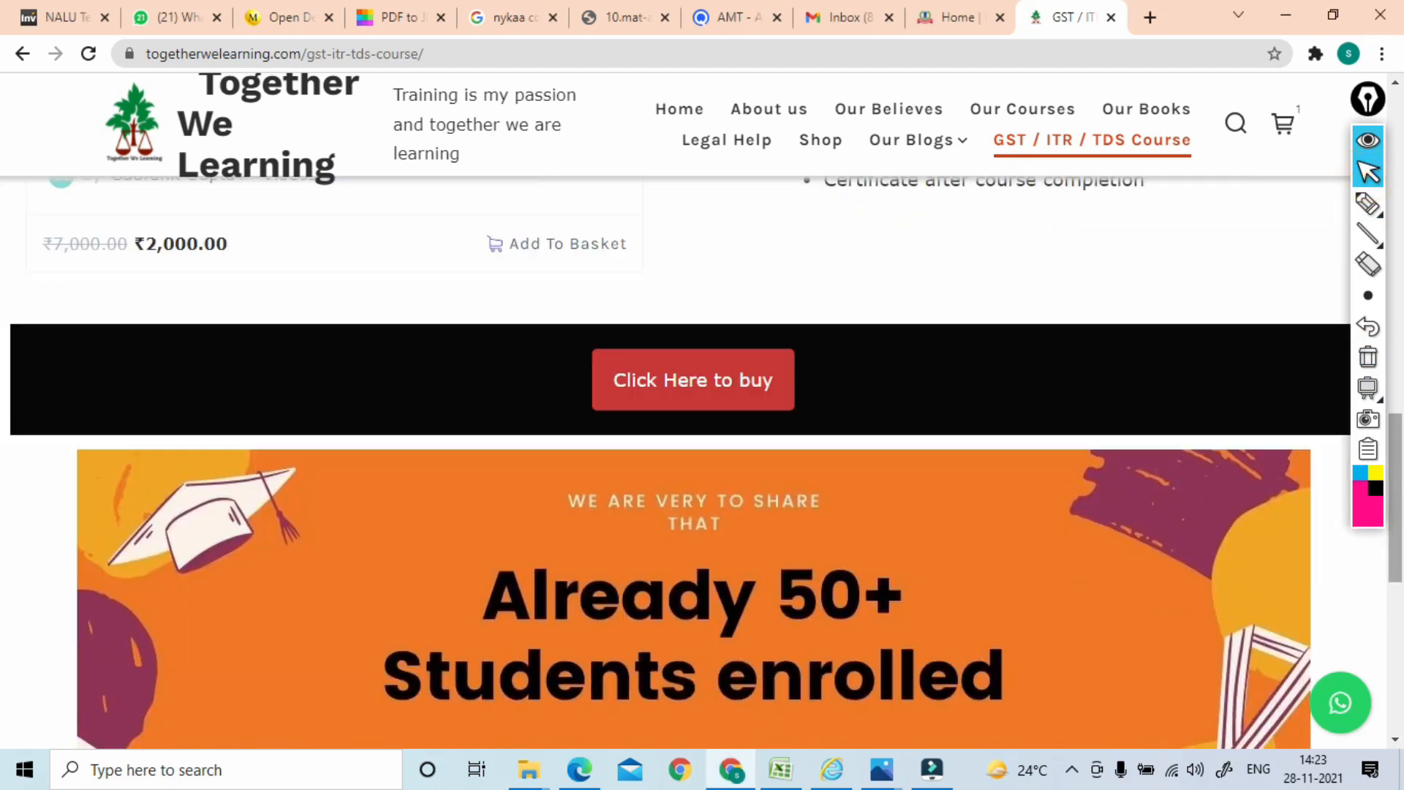
{"action": "scroll", "coordinate": [695, 461], "scroll_direction": "down", "scroll_amount": 5}
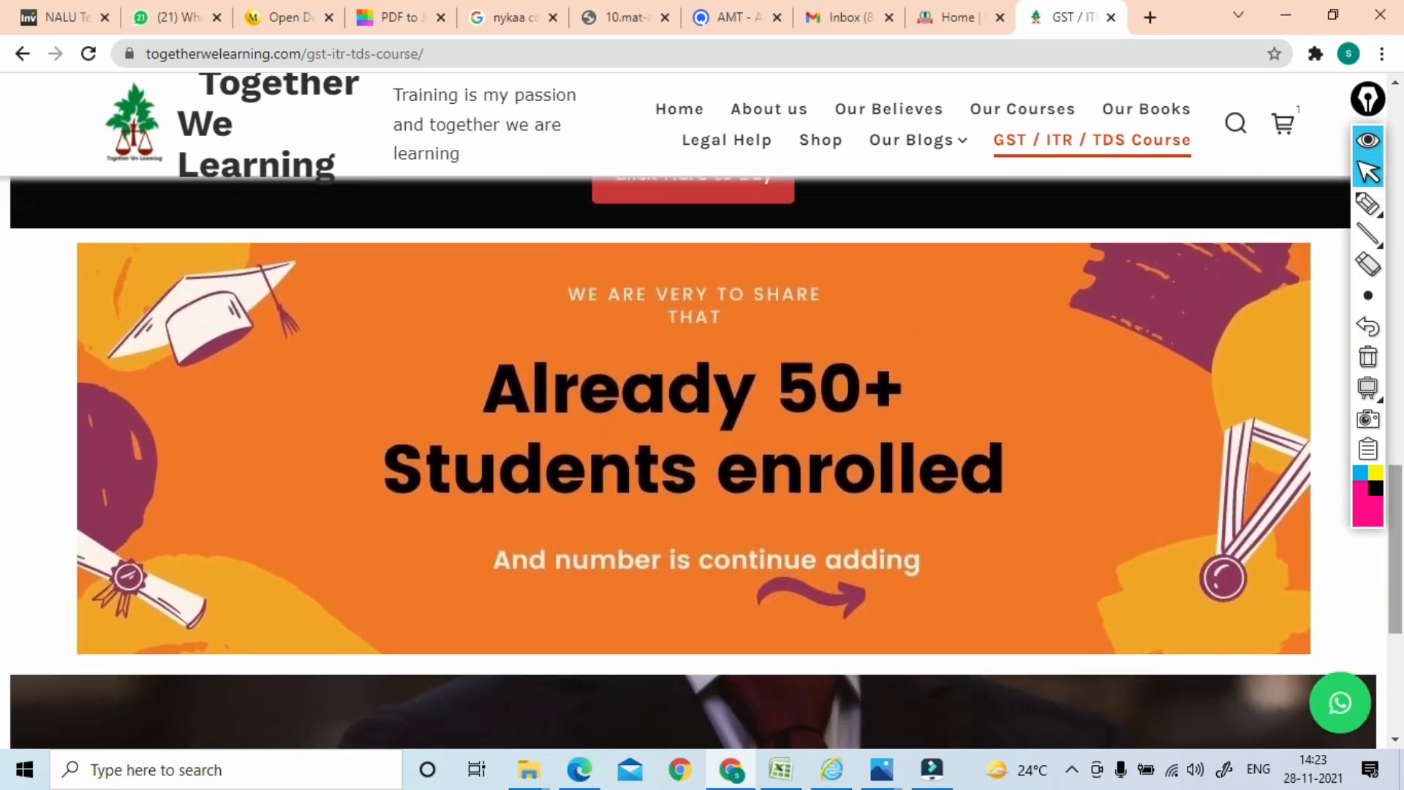
{"action": "left_click", "coordinate": [1368, 204]}
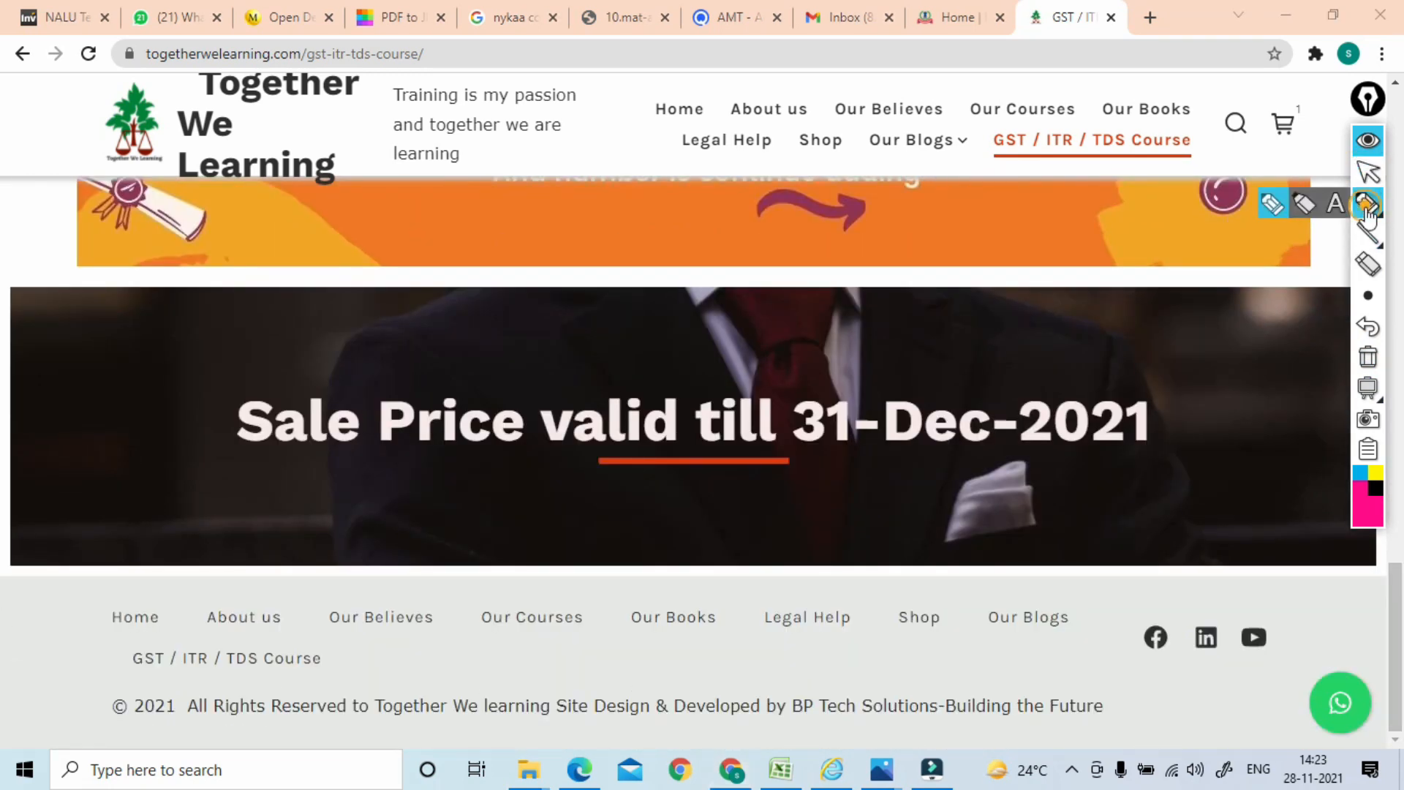
{"action": "mouse_move", "coordinate": [252, 472]}
{"action": "left_mouse_down"}
{"action": "mouse_move", "coordinate": [807, 477]}
{"action": "mouse_move", "coordinate": [1260, 436]}
{"action": "mouse_move", "coordinate": [479, 344]}
{"action": "mouse_move", "coordinate": [326, 504]}
{"action": "mouse_move", "coordinate": [476, 503]}
{"action": "left_mouse_up"}
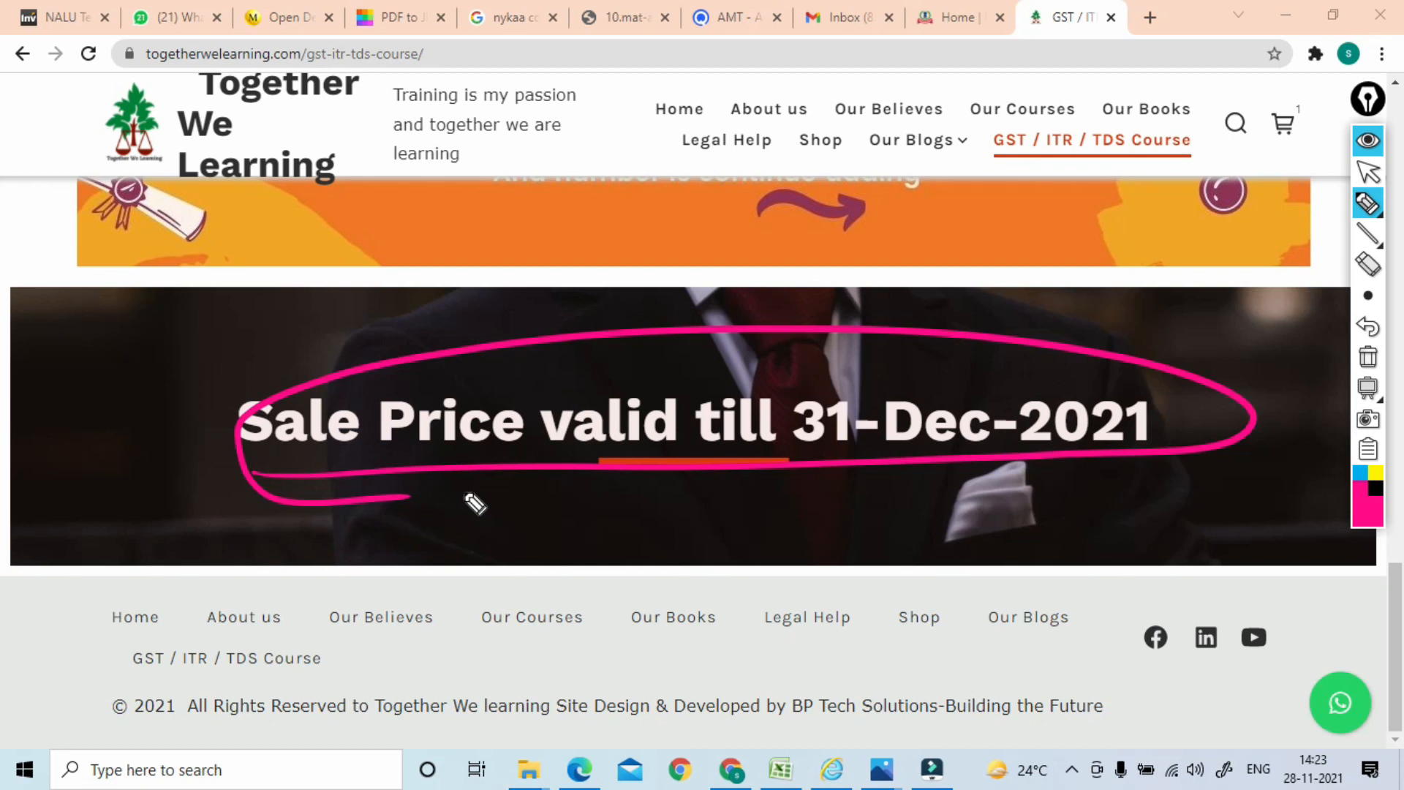
{"action": "left_click", "coordinate": [1368, 357]}
{"action": "left_click", "coordinate": [1370, 175]}
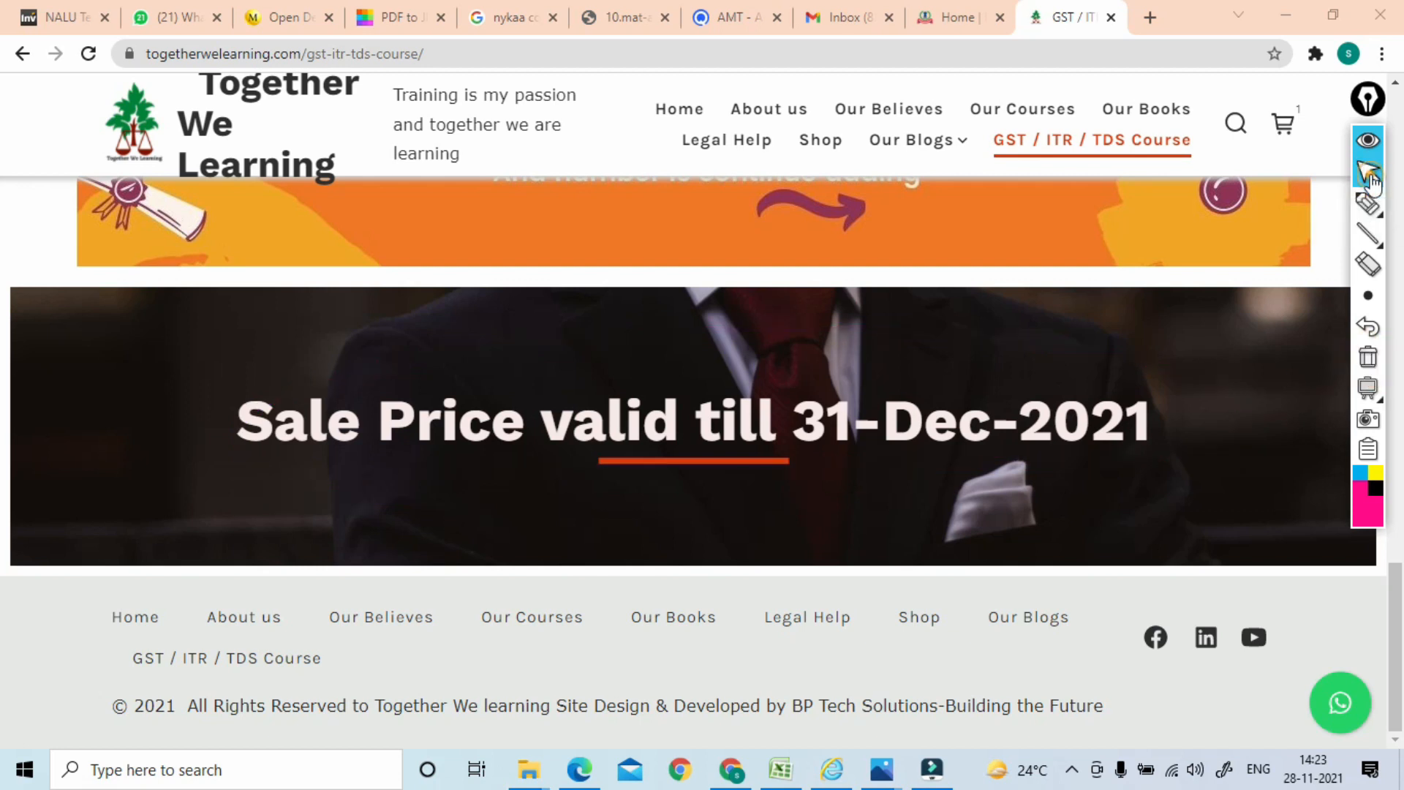
{"action": "scroll", "coordinate": [694, 463], "scroll_direction": "up", "scroll_amount": 9}
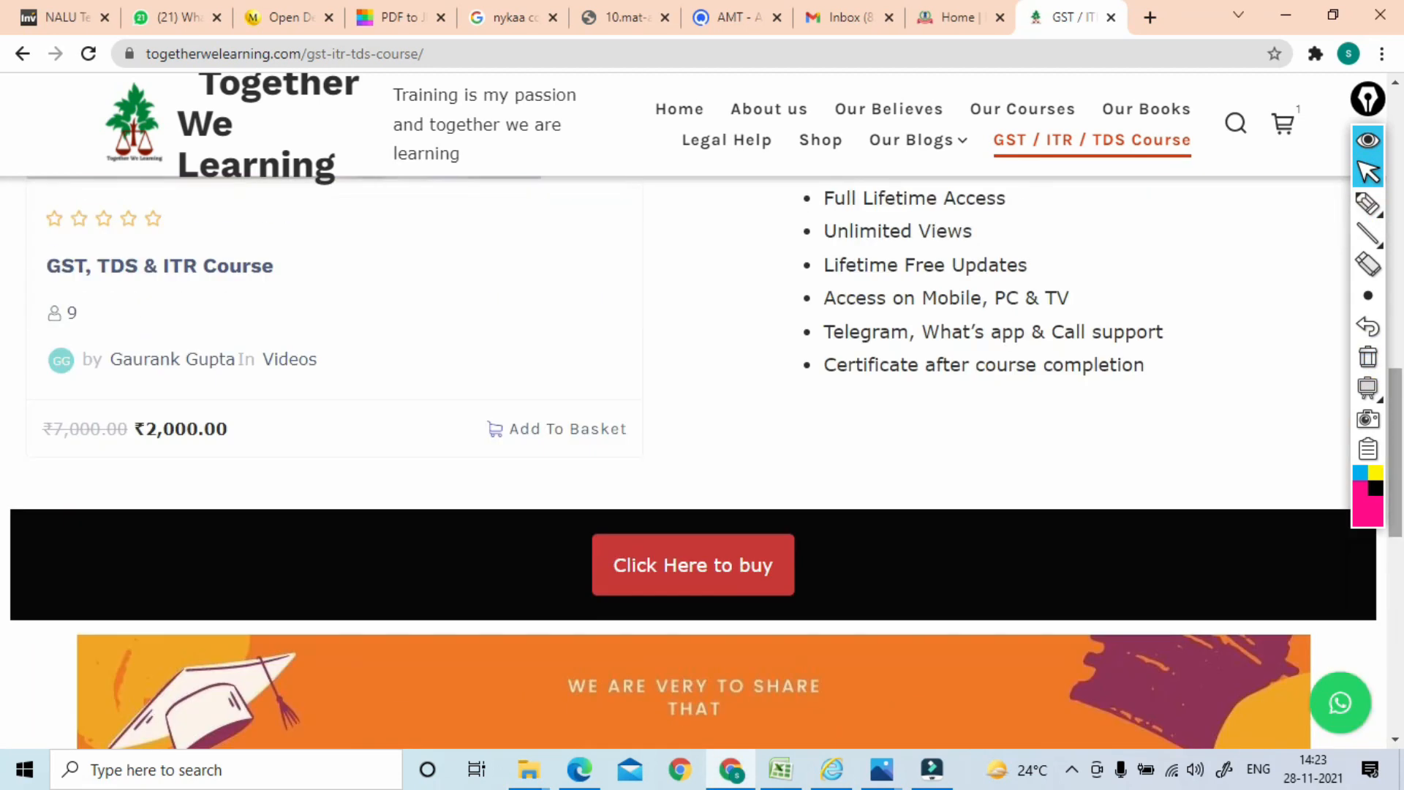
{"action": "scroll", "coordinate": [694, 463], "scroll_direction": "up", "scroll_amount": 7}
{"action": "scroll", "coordinate": [694, 463], "scroll_direction": "down", "scroll_amount": 6}
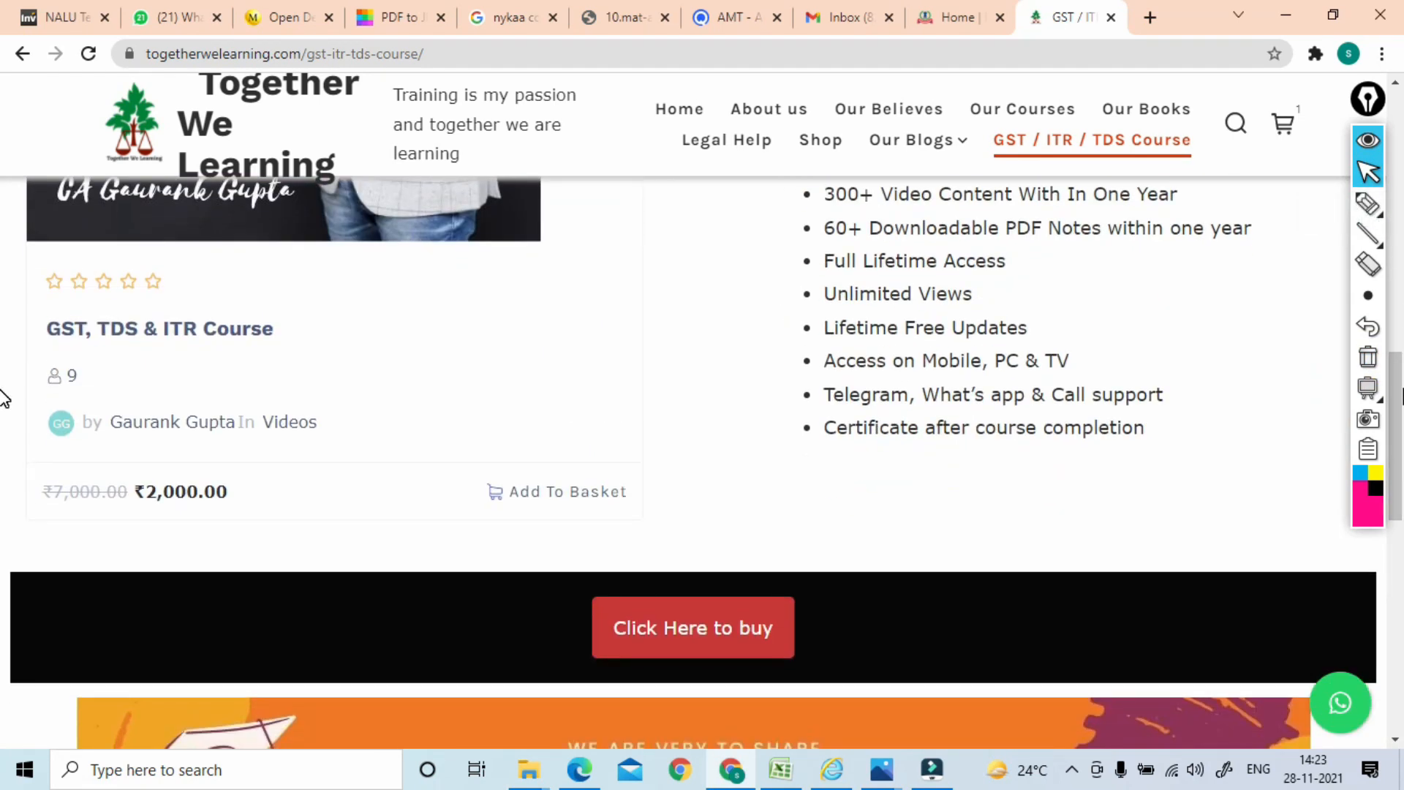
{"action": "left_click", "coordinate": [1368, 203]}
{"action": "mouse_move", "coordinate": [219, 446]}
{"action": "left_mouse_down"}
{"action": "mouse_move", "coordinate": [134, 569]}
{"action": "mouse_move", "coordinate": [240, 461]}
{"action": "left_mouse_up"}
{"action": "left_click_drag", "start_coordinate": [269, 455], "coordinate": [302, 421]}
{"action": "mouse_move", "coordinate": [346, 358]}
{"action": "left_mouse_down"}
{"action": "mouse_move", "coordinate": [364, 384]}
{"action": "mouse_move", "coordinate": [356, 342]}
{"action": "mouse_move", "coordinate": [461, 311]}
{"action": "mouse_move", "coordinate": [474, 286]}
{"action": "left_mouse_up"}
{"action": "left_click_drag", "start_coordinate": [486, 259], "coordinate": [490, 280]}
{"action": "mouse_move", "coordinate": [527, 223]}
{"action": "left_mouse_down"}
{"action": "mouse_move", "coordinate": [519, 260]}
{"action": "mouse_move", "coordinate": [540, 240]}
{"action": "left_mouse_up"}
{"action": "mouse_move", "coordinate": [542, 208]}
{"action": "left_mouse_down"}
{"action": "mouse_move", "coordinate": [605, 197]}
{"action": "mouse_move", "coordinate": [514, 208]}
{"action": "left_mouse_up"}
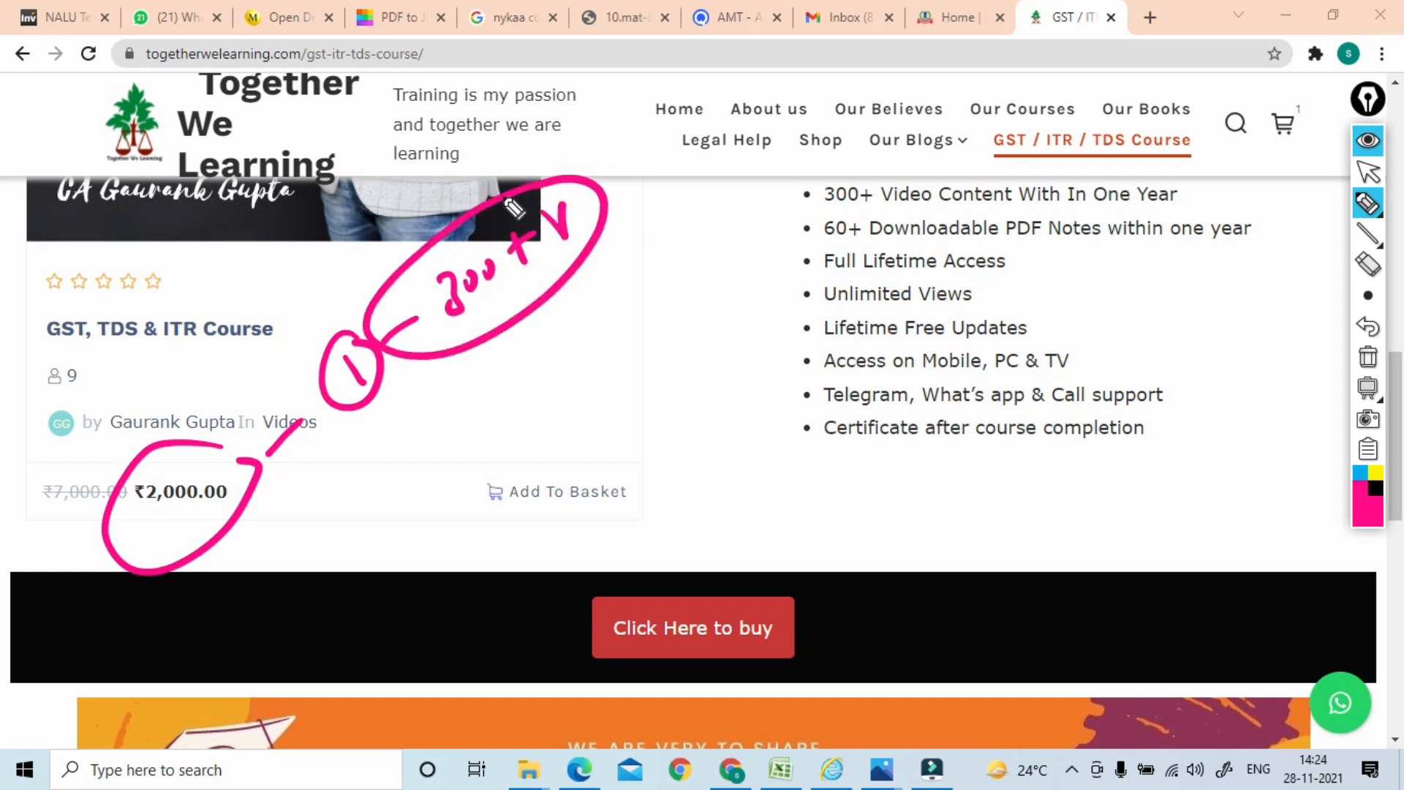
{"action": "left_click_drag", "start_coordinate": [384, 258], "coordinate": [444, 348]}
{"action": "mouse_move", "coordinate": [395, 275]}
{"action": "left_mouse_down"}
{"action": "mouse_move", "coordinate": [517, 176]}
{"action": "mouse_move", "coordinate": [581, 278]}
{"action": "mouse_move", "coordinate": [389, 409]}
{"action": "left_mouse_up"}
{"action": "mouse_move", "coordinate": [512, 361]}
{"action": "left_mouse_down"}
{"action": "mouse_move", "coordinate": [568, 361]}
{"action": "mouse_move", "coordinate": [516, 335]}
{"action": "left_mouse_up"}
{"action": "mouse_move", "coordinate": [607, 304]}
{"action": "left_mouse_down"}
{"action": "mouse_move", "coordinate": [627, 313]}
{"action": "mouse_move", "coordinate": [643, 288]}
{"action": "mouse_move", "coordinate": [658, 322]}
{"action": "mouse_move", "coordinate": [625, 272]}
{"action": "left_mouse_up"}
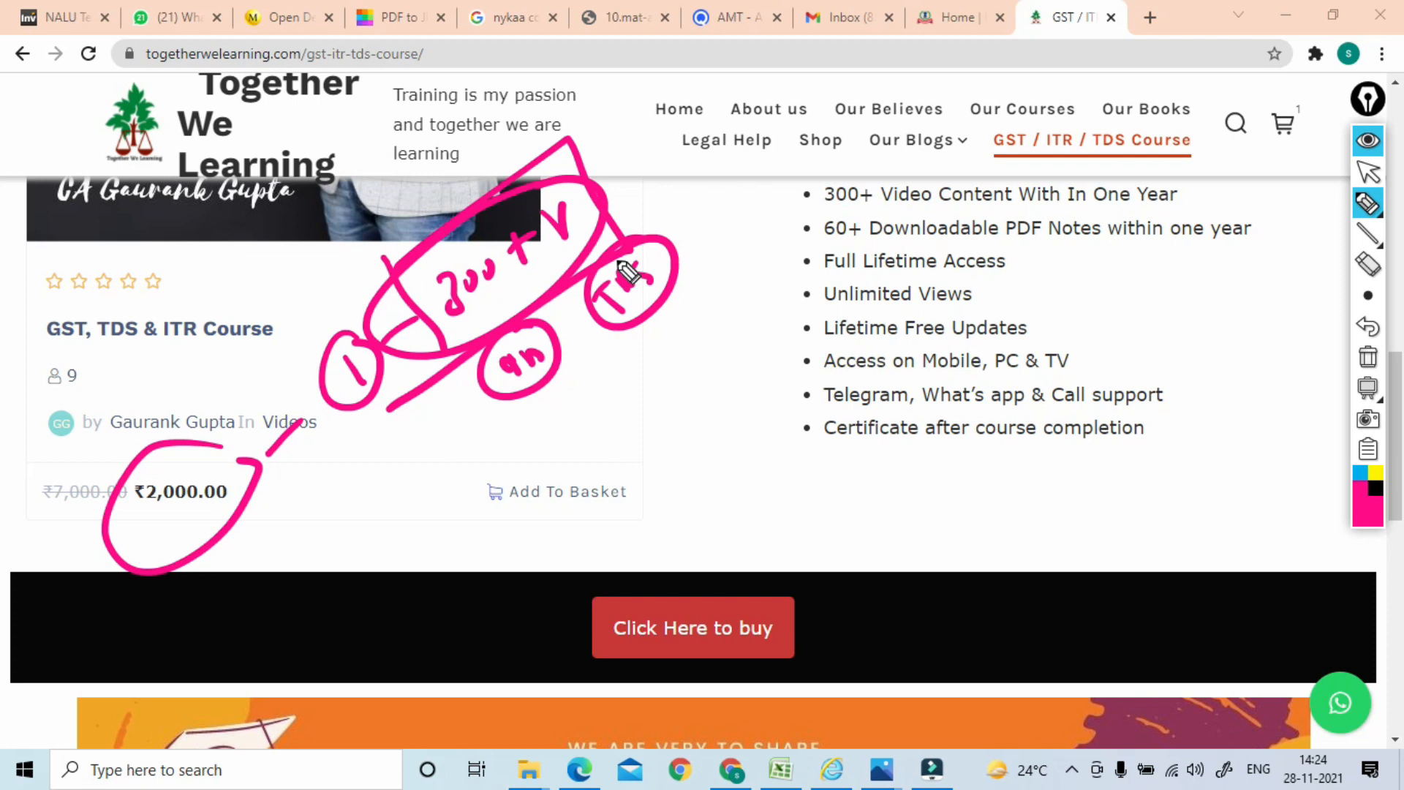
{"action": "left_click", "coordinate": [1368, 357]}
{"action": "left_click", "coordinate": [1368, 173]}
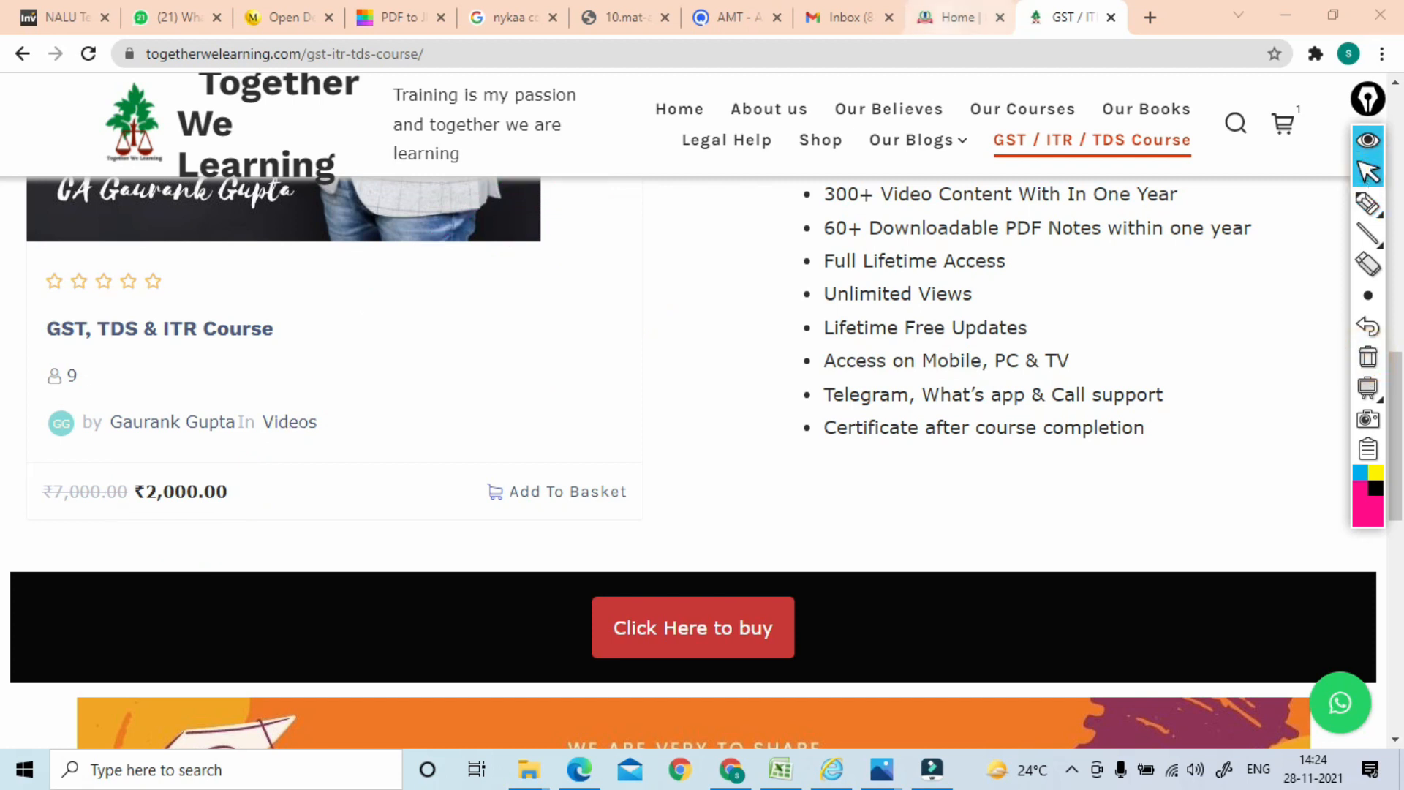
{"action": "left_click", "coordinate": [942, 24]}
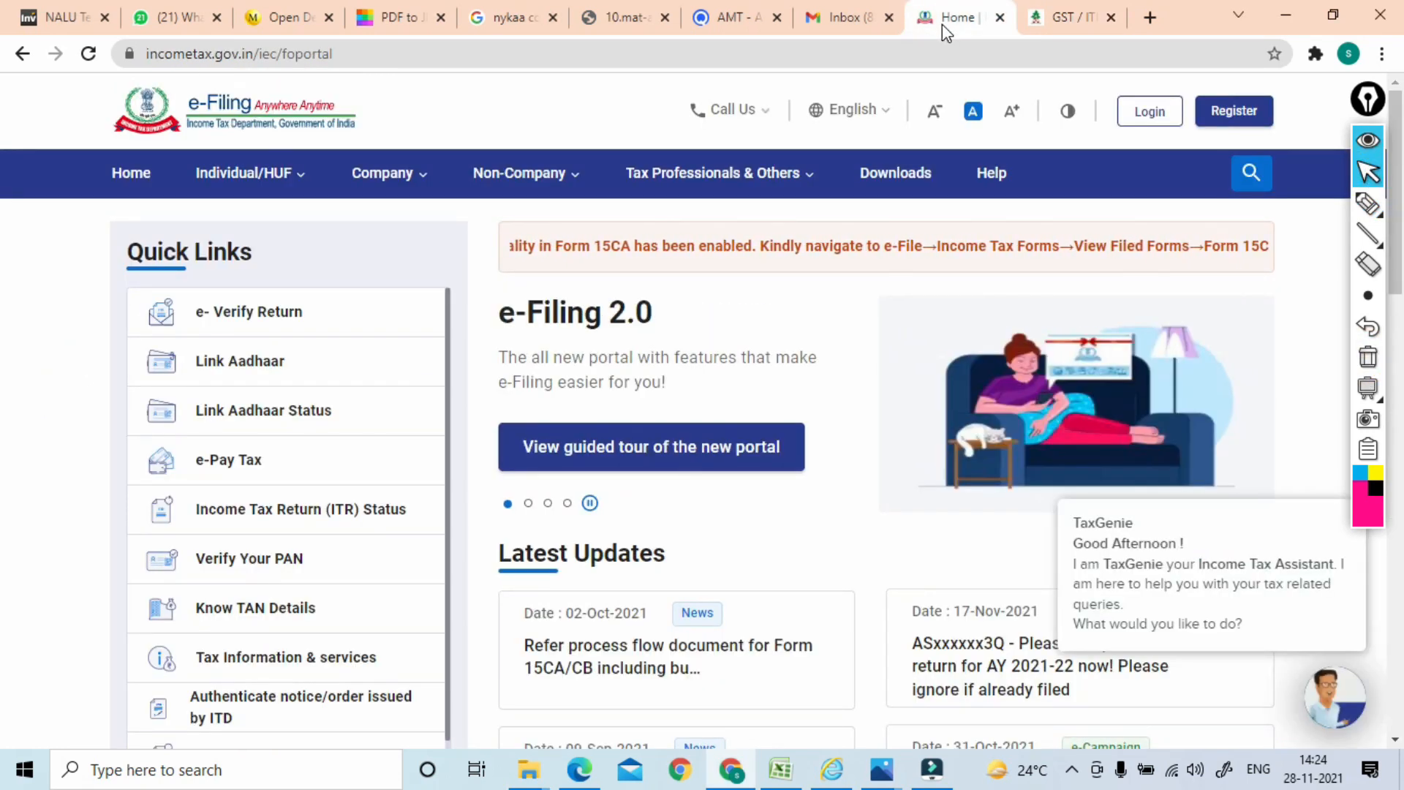
Go to the e-Filing Downloads page and expand the ITR 5 download options
{"action": "left_click", "coordinate": [888, 189]}
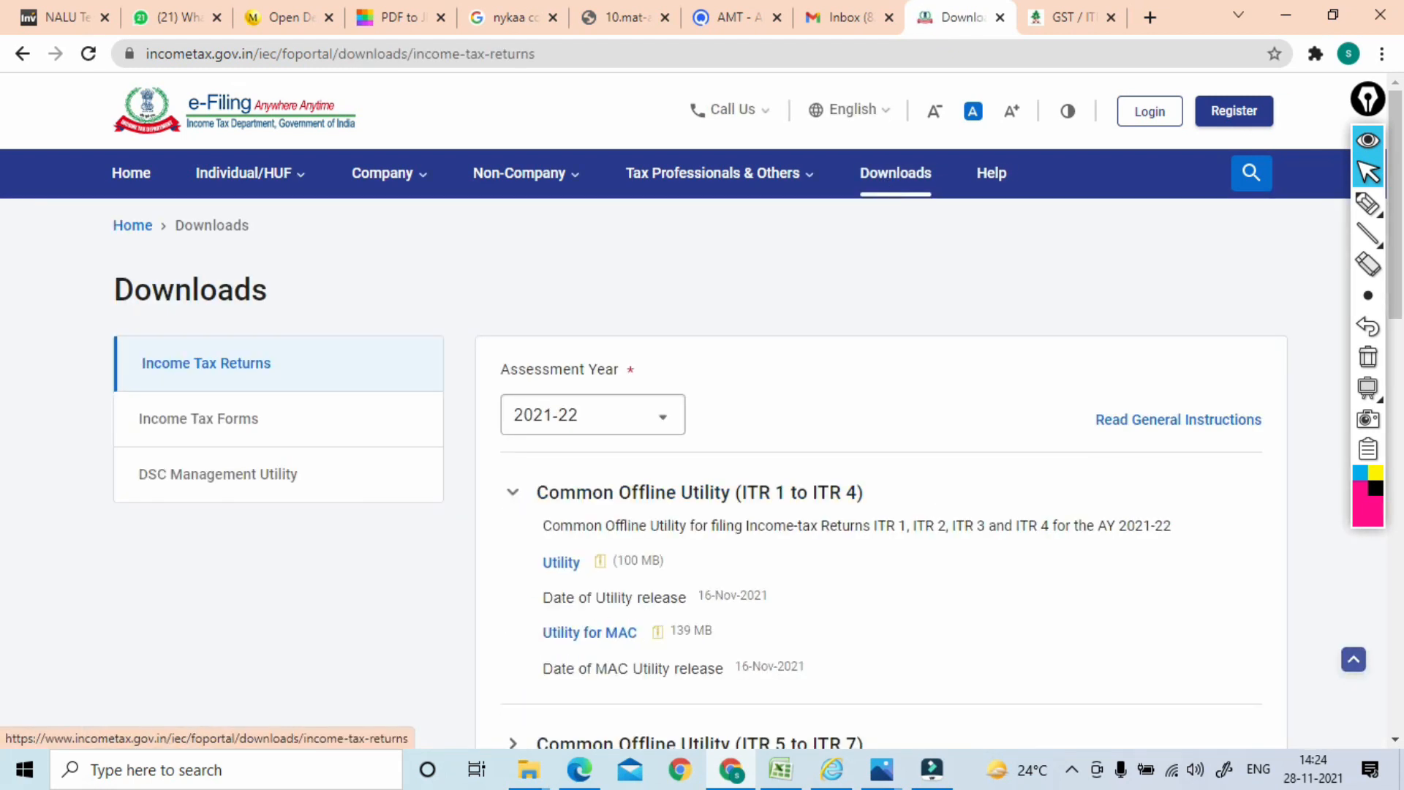
{"action": "scroll", "coordinate": [1013, 213], "scroll_direction": "down", "scroll_amount": 3}
{"action": "left_click", "coordinate": [1368, 205]}
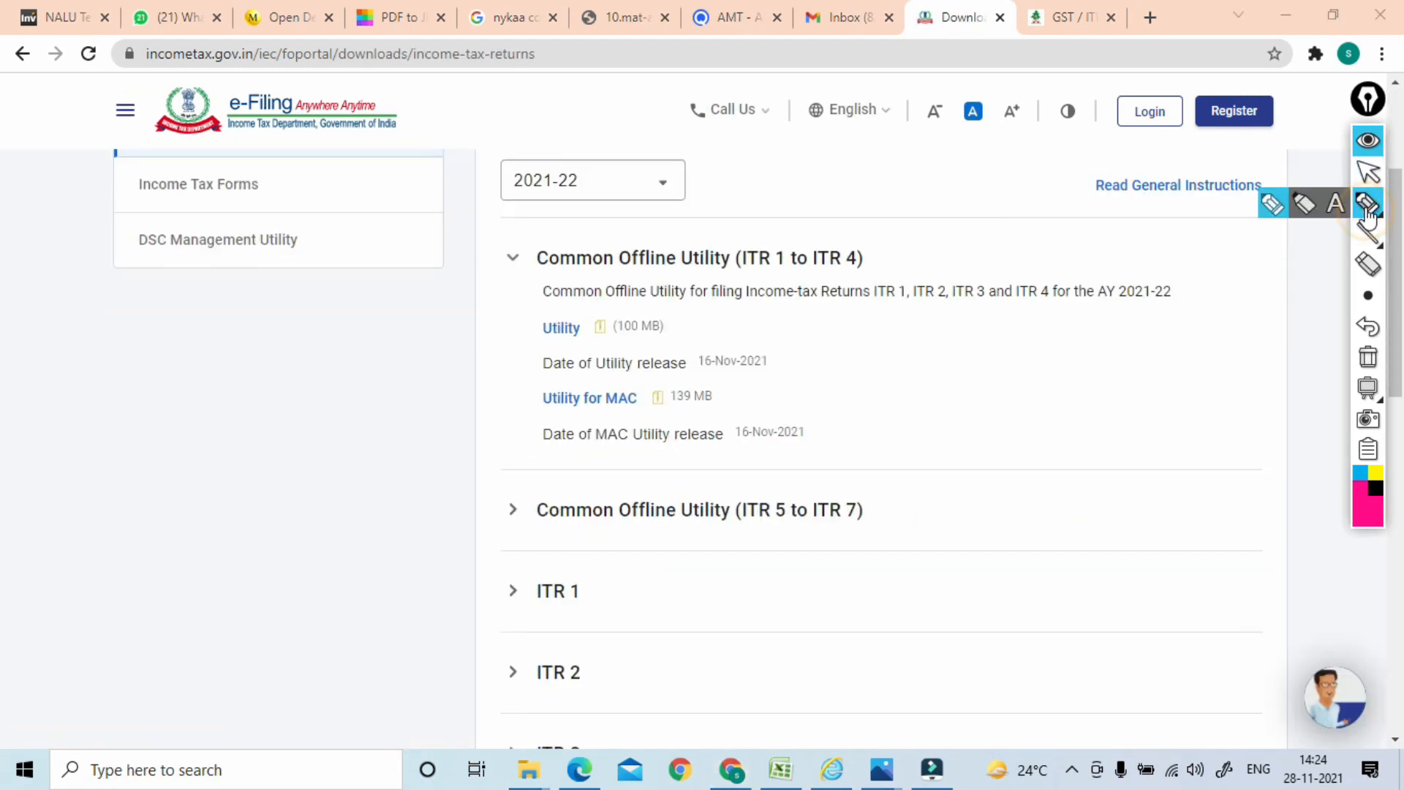
{"action": "left_click", "coordinate": [1368, 172]}
{"action": "scroll", "coordinate": [1034, 229], "scroll_direction": "down", "scroll_amount": 6}
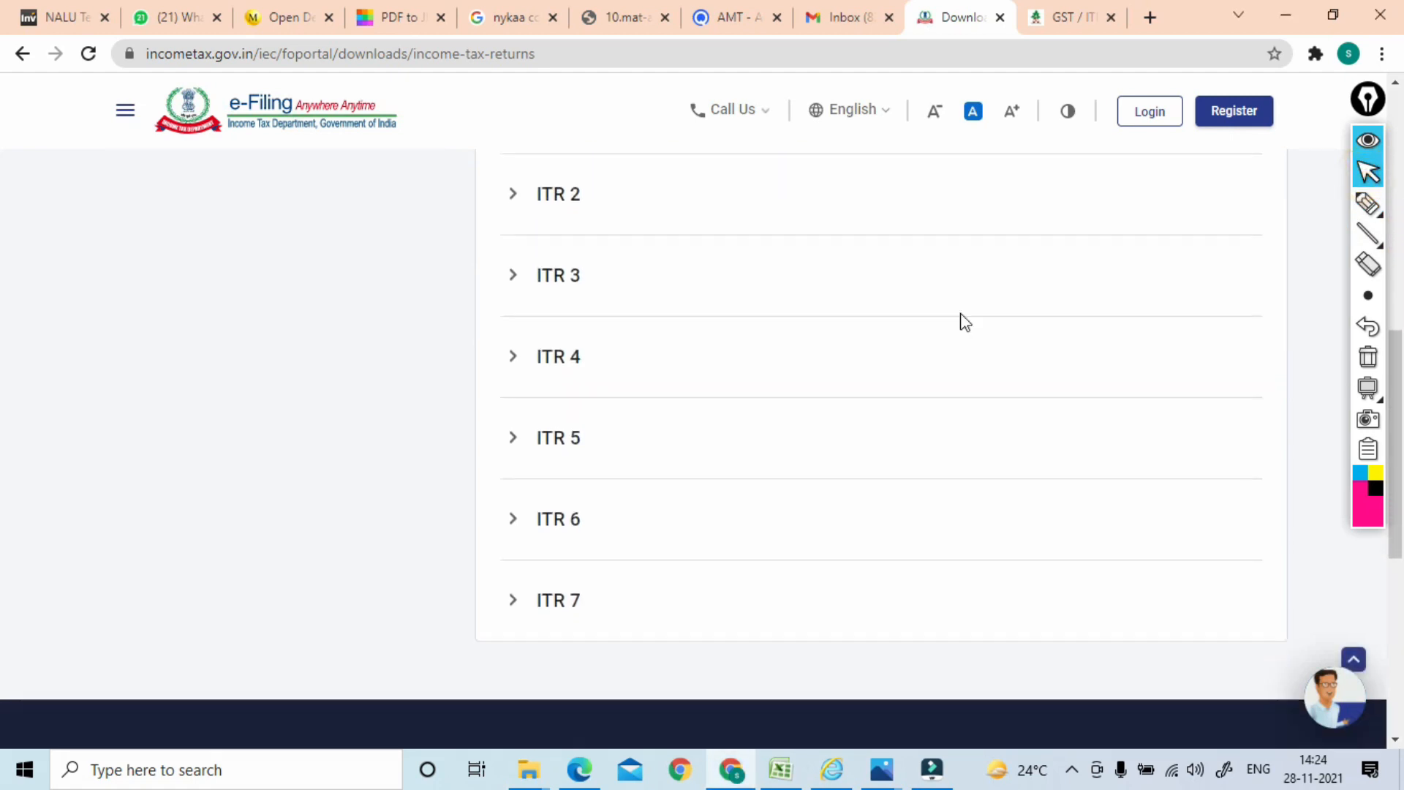
{"action": "left_click", "coordinate": [569, 468]}
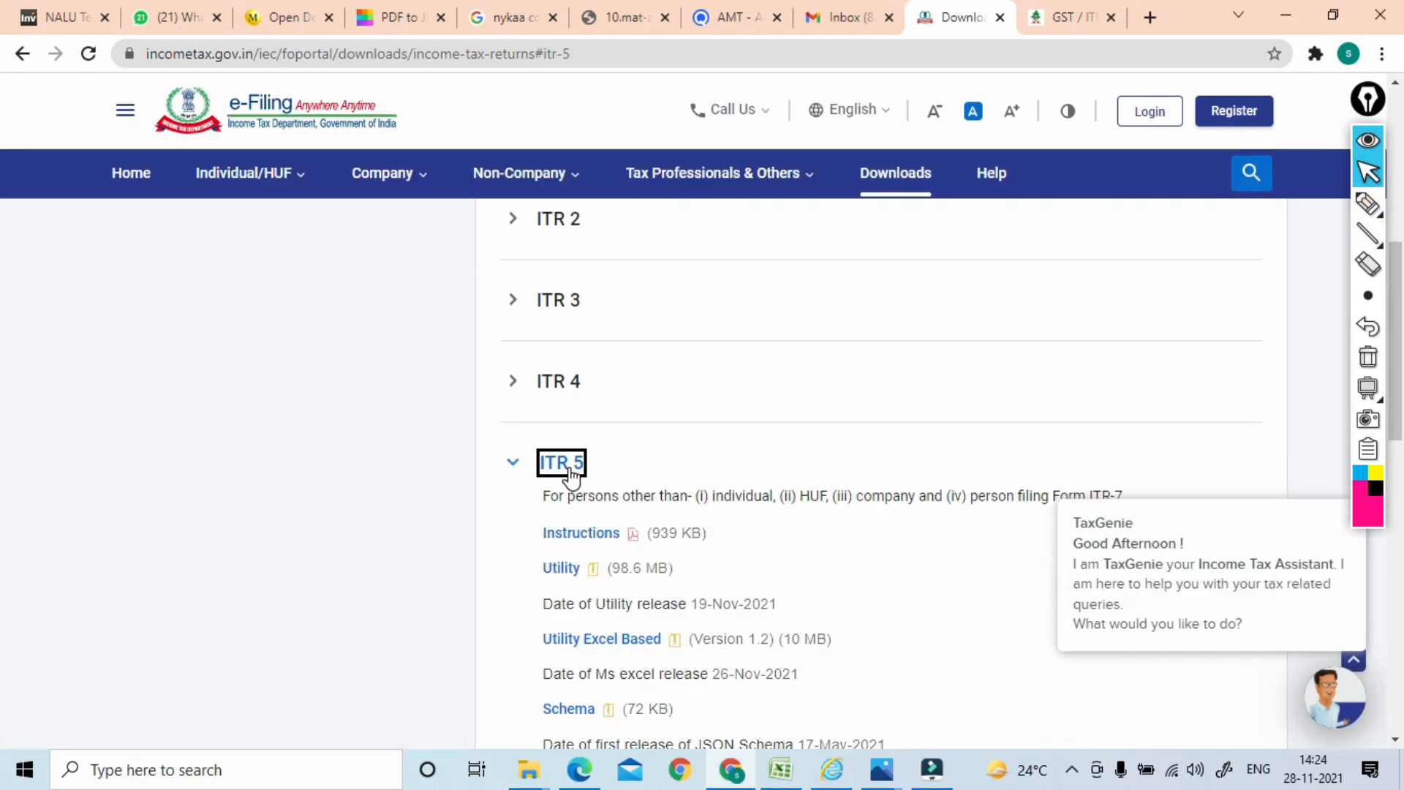
Circle the 98.6 MB ITR 5 Utility download, erase it, and switch to the Downloads folder
{"action": "scroll", "coordinate": [569, 474], "scroll_direction": "down", "scroll_amount": 2}
{"action": "left_click", "coordinate": [1367, 205]}
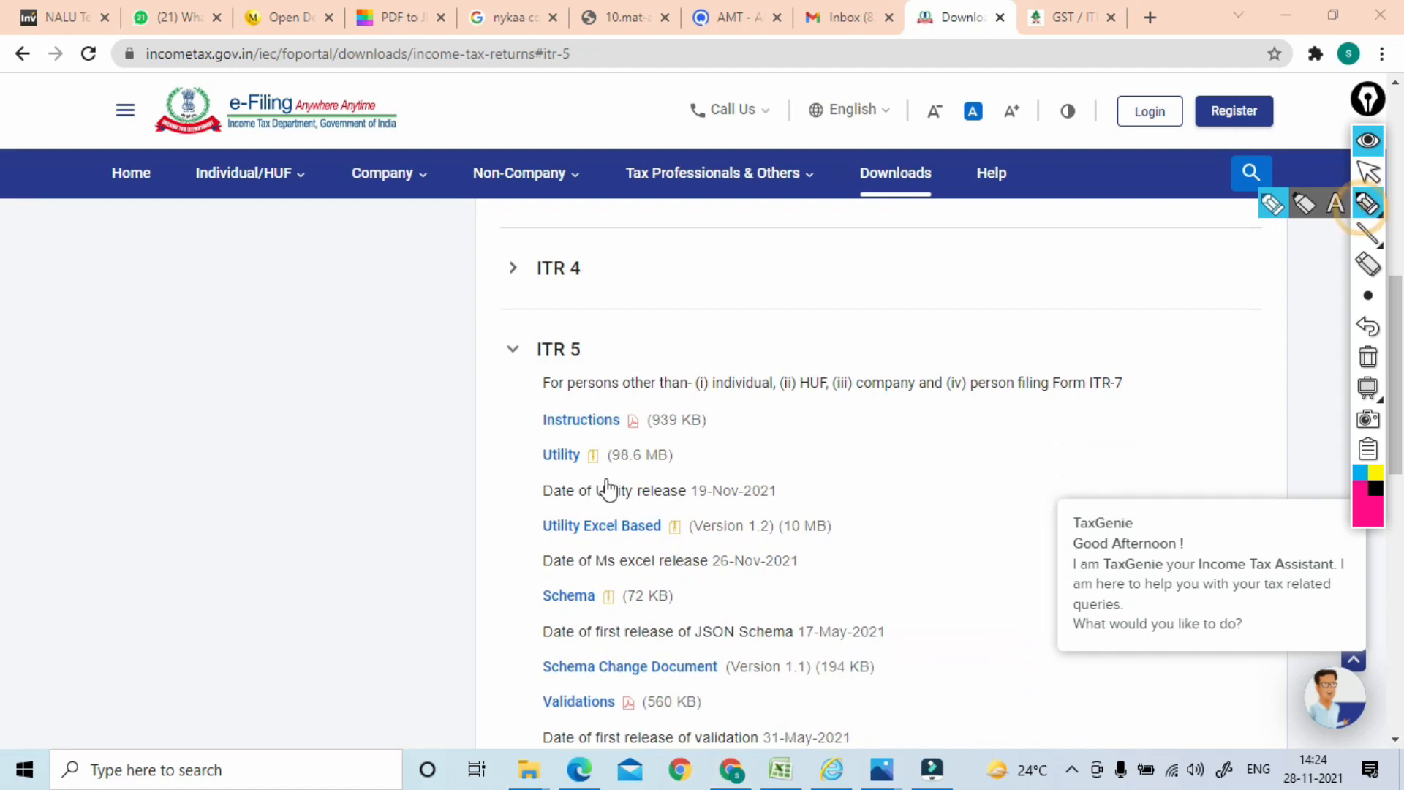
{"action": "mouse_move", "coordinate": [605, 457]}
{"action": "left_mouse_down"}
{"action": "mouse_move", "coordinate": [552, 494]}
{"action": "mouse_move", "coordinate": [578, 432]}
{"action": "left_mouse_up"}
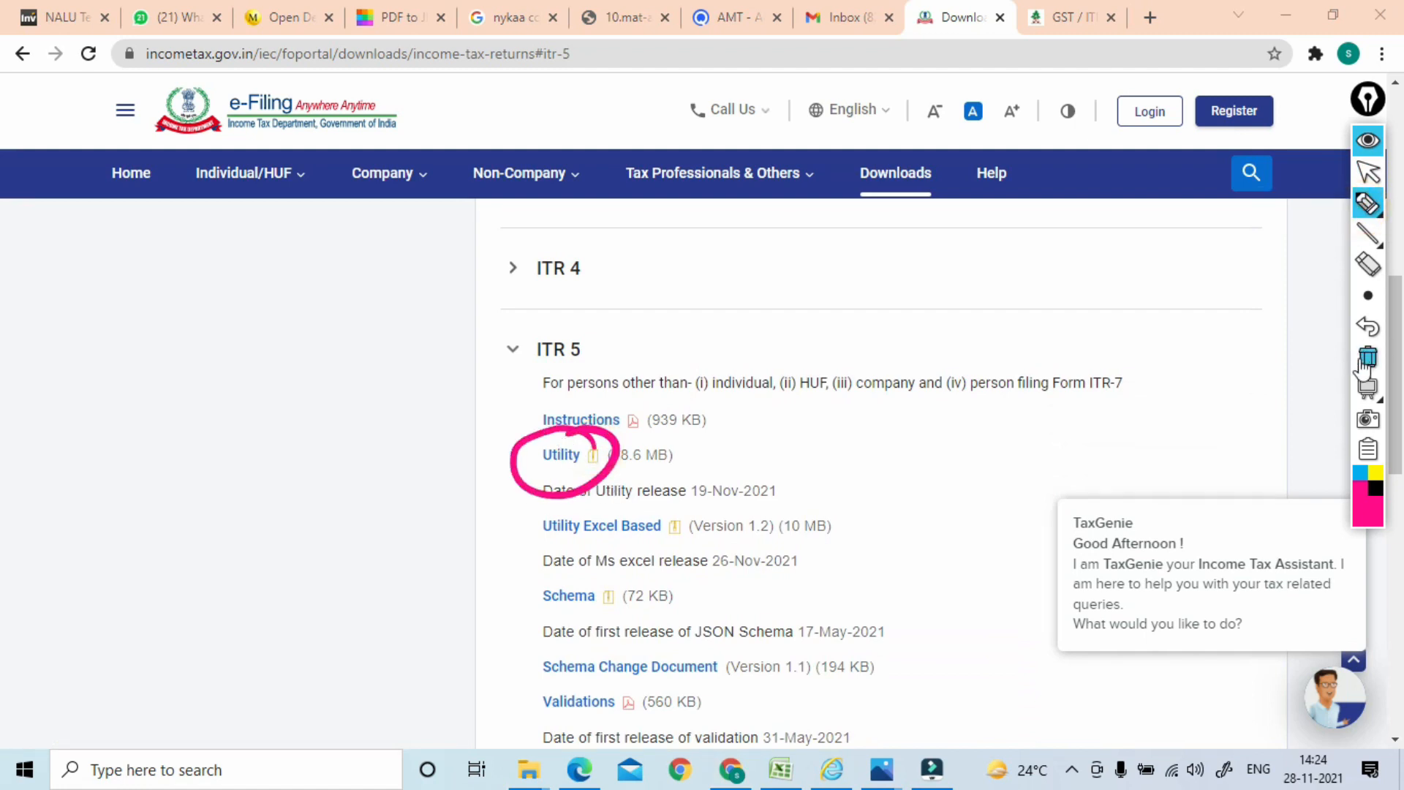
{"action": "left_click", "coordinate": [1364, 358]}
{"action": "left_click", "coordinate": [1369, 175]}
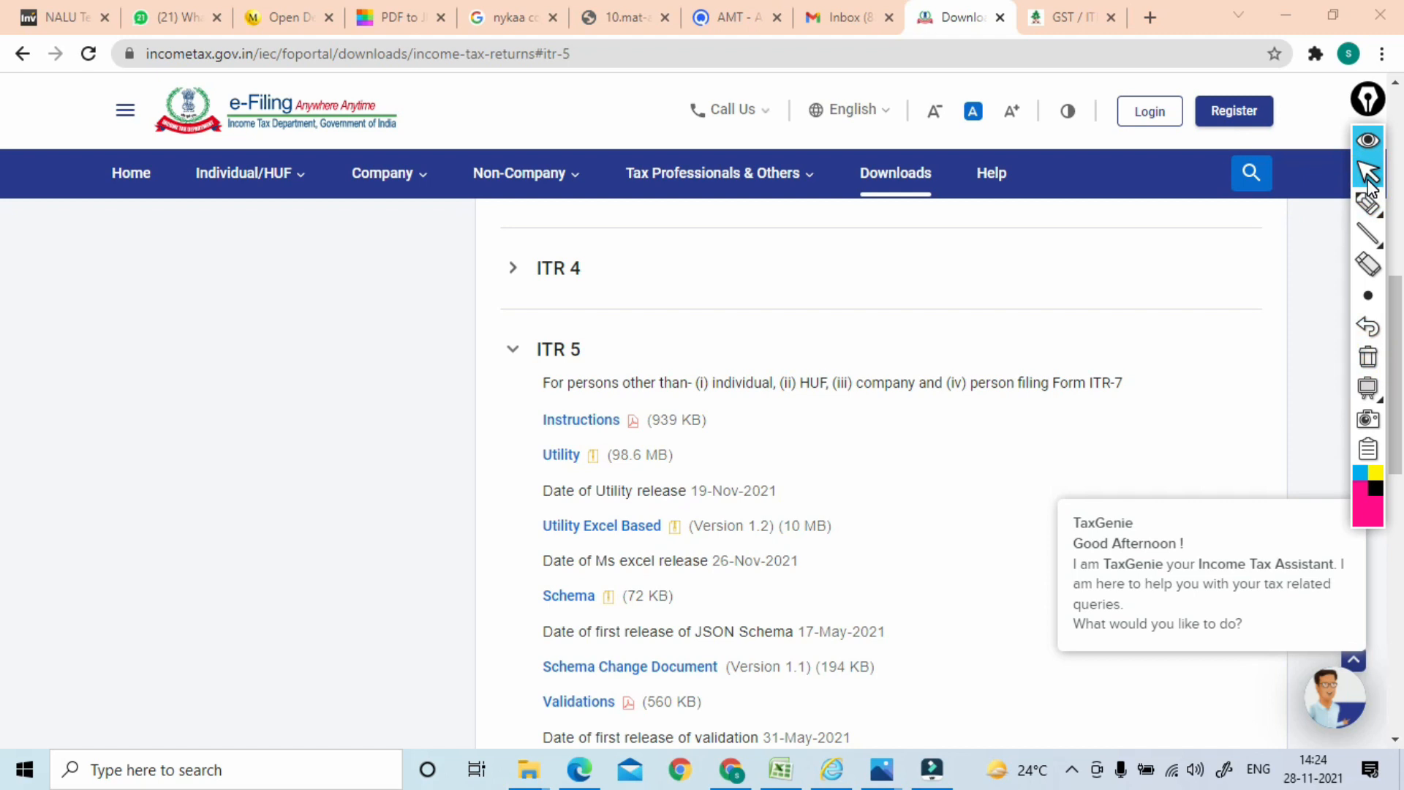
{"action": "key", "text": "alt+Tab"}
{"action": "key", "text": "alt+Tab"}
{"action": "key", "text": "alt+Tab"}
{"action": "key", "text": "alt+Tab"}
{"action": "key", "text": "alt+Tab"}
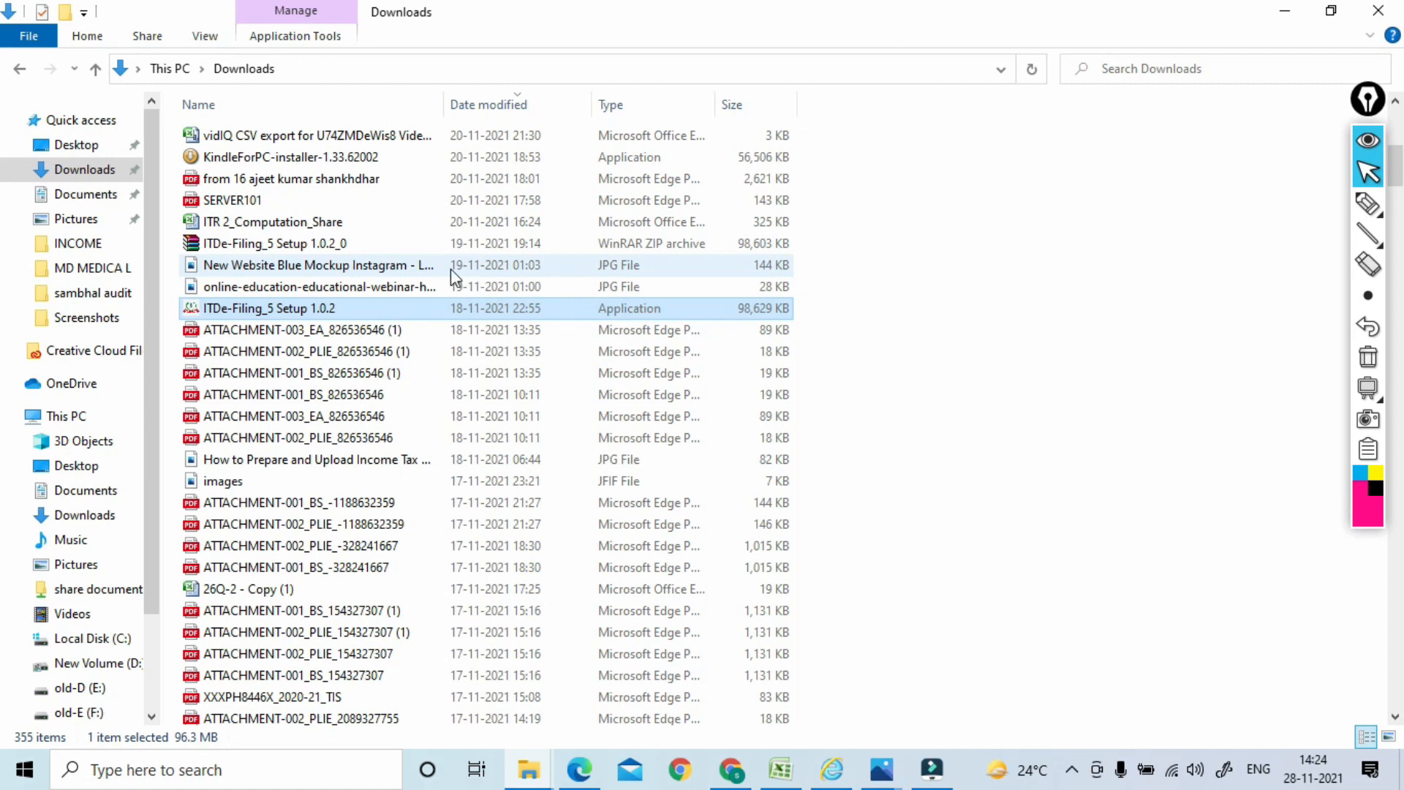
Extract the ITDe-Filing_5 Setup 1.0.2_0 ZIP into Downloads and launch the ITDe-Filing_5 Setup 1.0.2 application
{"action": "left_click", "coordinate": [237, 246]}
{"action": "right_click", "coordinate": [237, 248]}
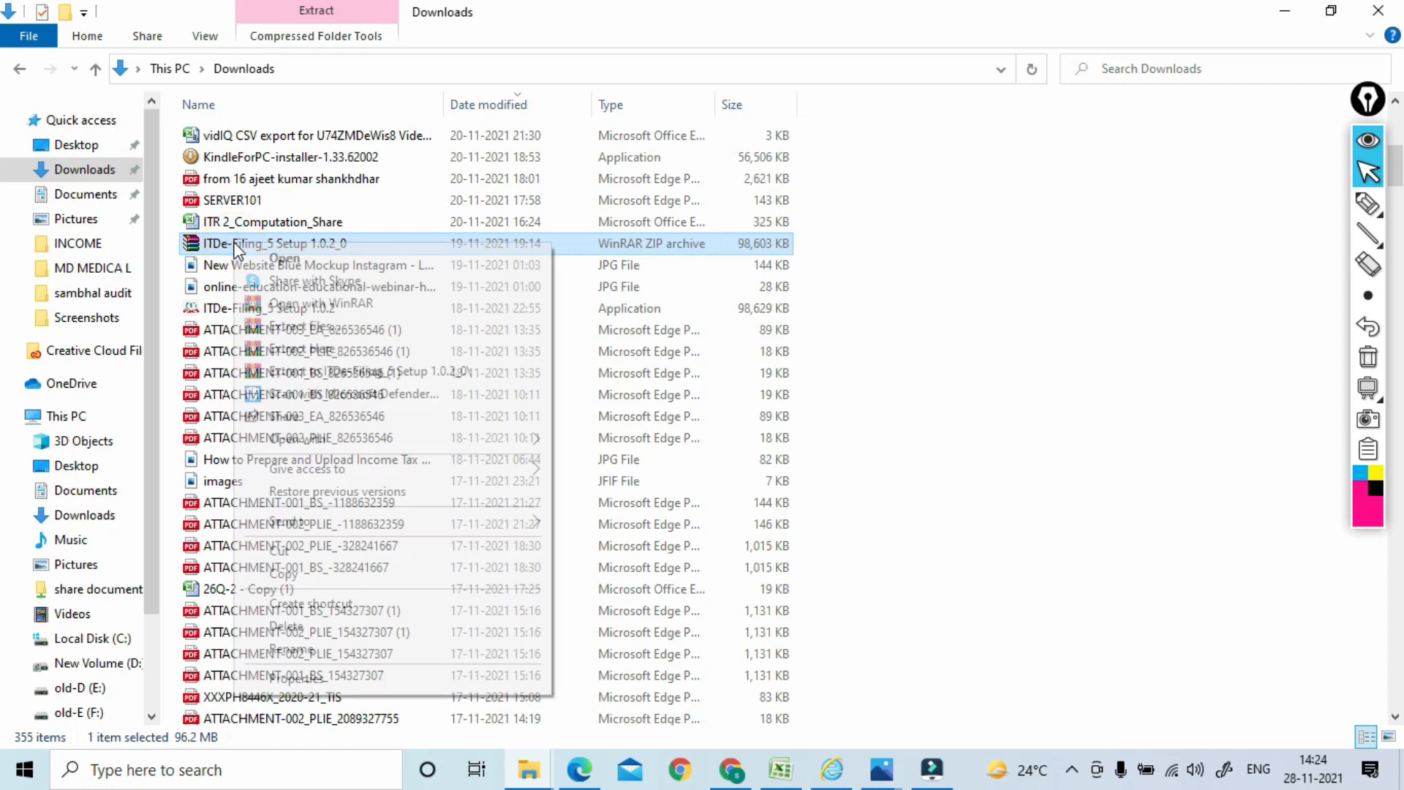
{"action": "left_click", "coordinate": [344, 349]}
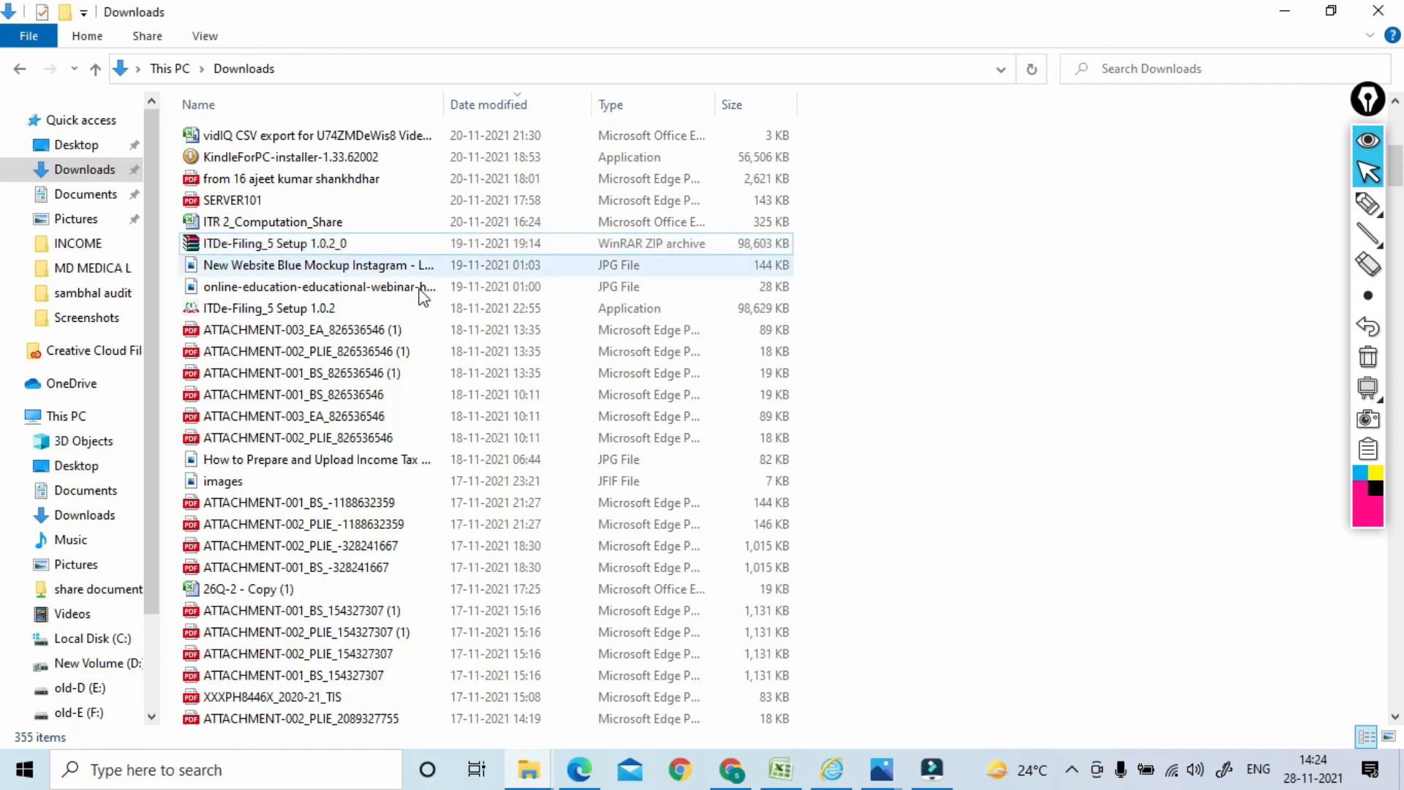
{"action": "double_click", "coordinate": [246, 308]}
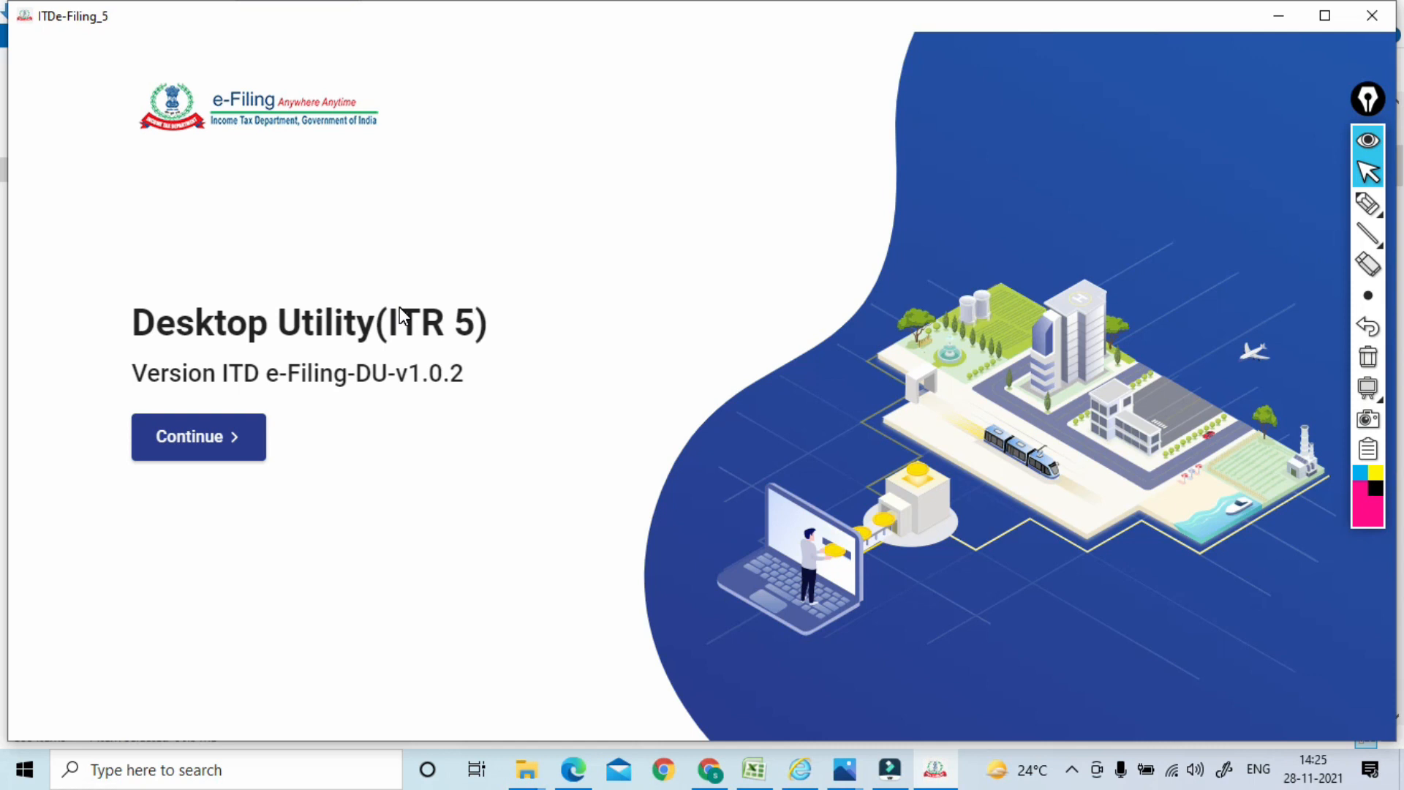
Start the ITR 5 return for A.Y. 2021-22 and circle each of the three import options
{"action": "left_click", "coordinate": [188, 445]}
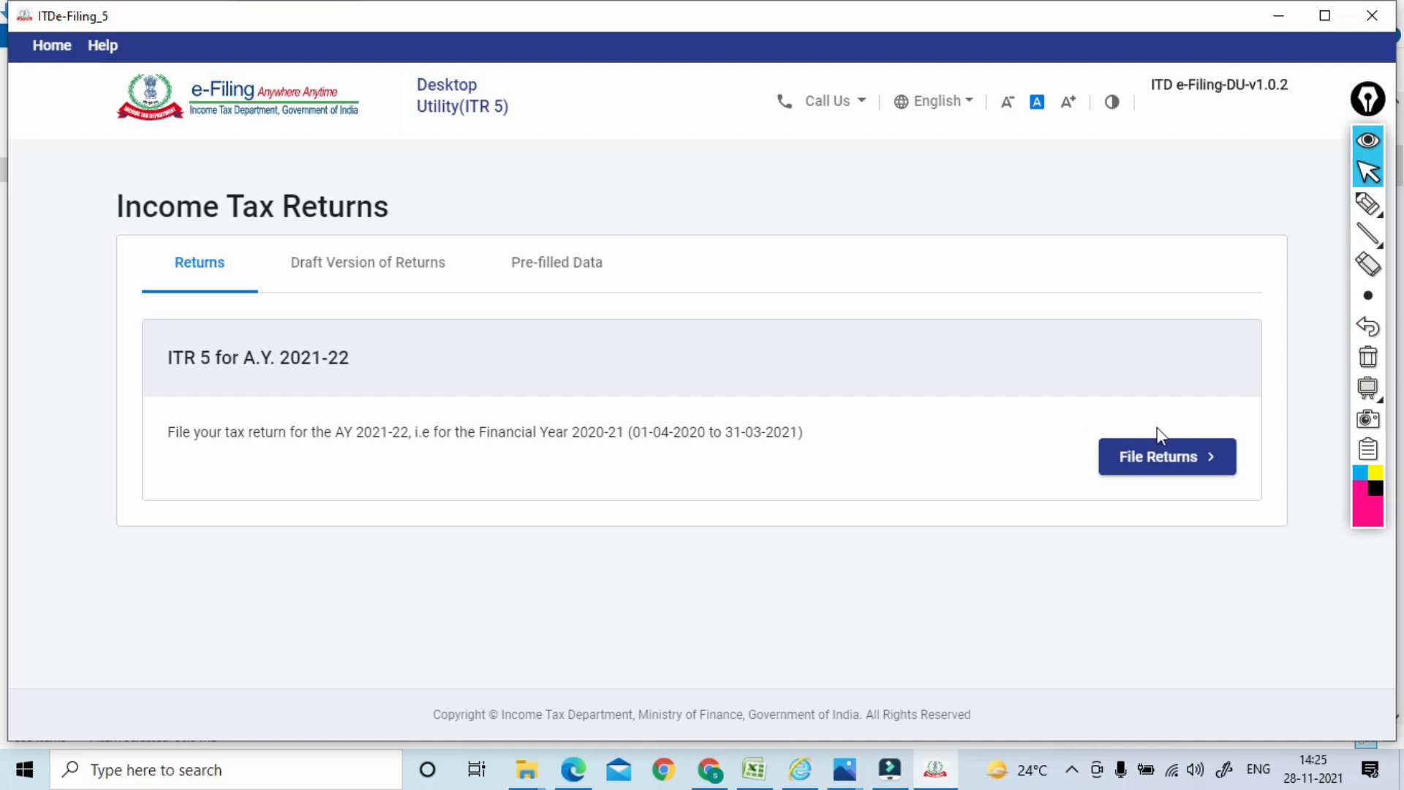
{"action": "left_click", "coordinate": [1157, 465]}
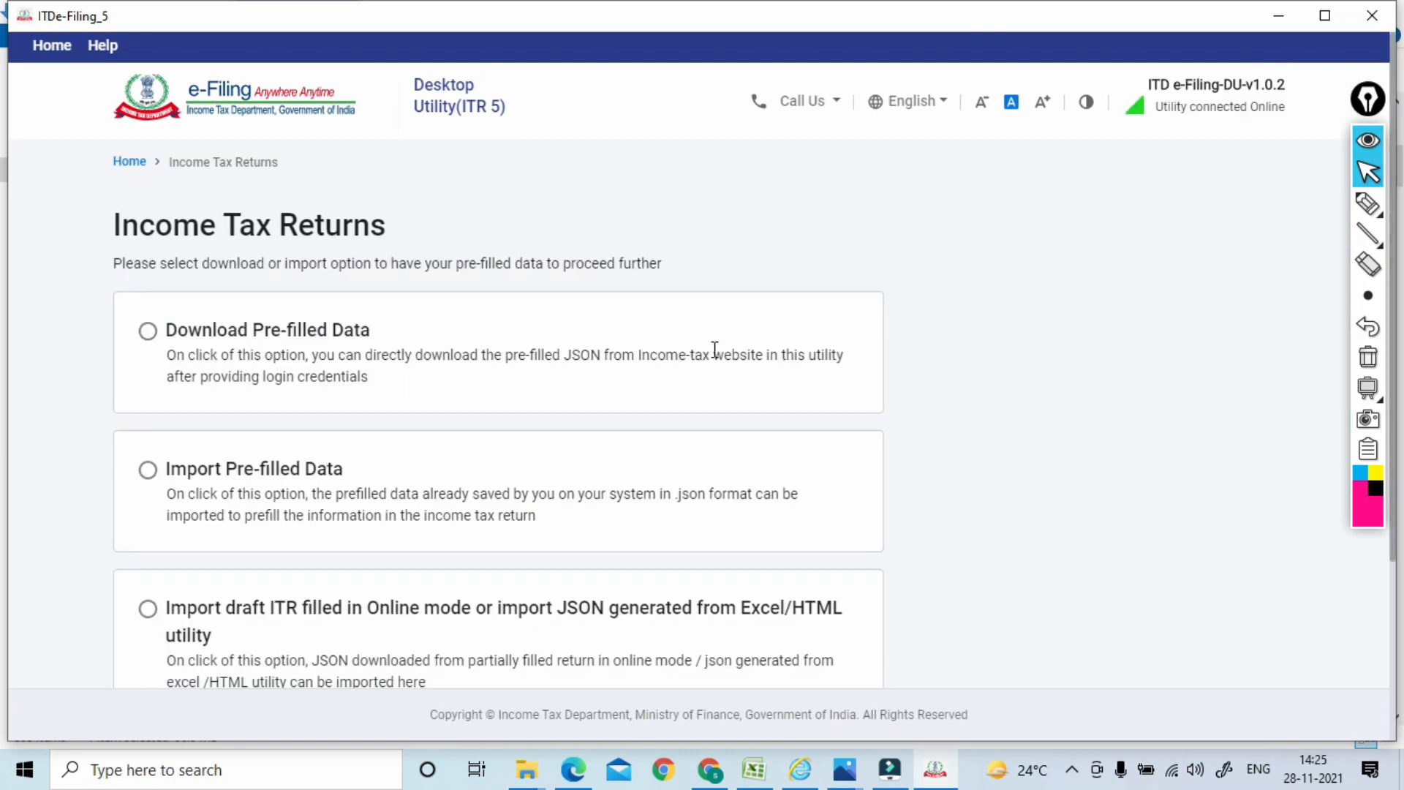
{"action": "left_click", "coordinate": [1368, 203]}
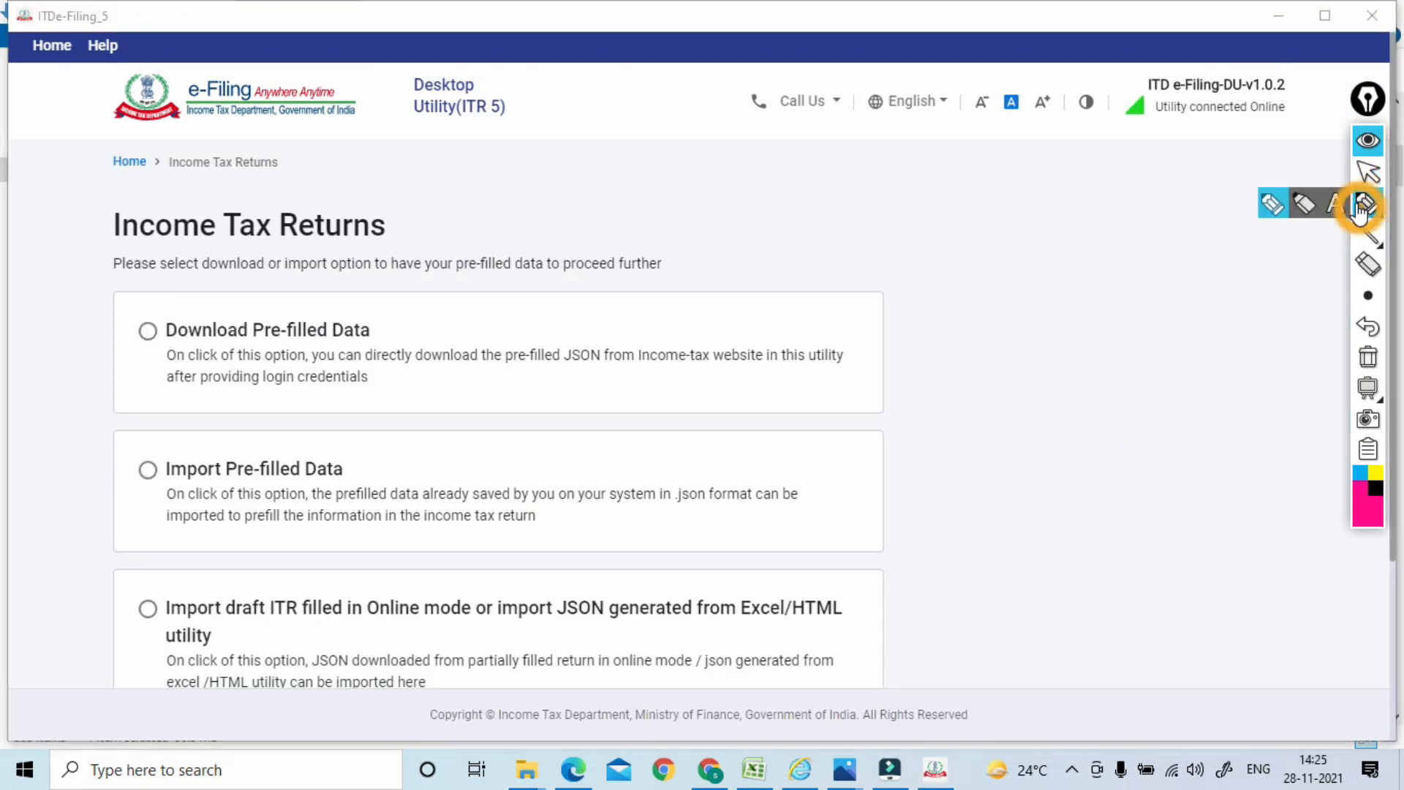
{"action": "mouse_move", "coordinate": [146, 293]}
{"action": "left_mouse_down"}
{"action": "mouse_move", "coordinate": [161, 354]}
{"action": "mouse_move", "coordinate": [147, 296]}
{"action": "left_mouse_up"}
{"action": "left_click_drag", "start_coordinate": [141, 430], "coordinate": [142, 464]}
{"action": "left_click_drag", "start_coordinate": [156, 588], "coordinate": [128, 598]}
{"action": "mouse_move", "coordinate": [167, 359]}
{"action": "left_mouse_down"}
{"action": "mouse_move", "coordinate": [380, 350]}
{"action": "mouse_move", "coordinate": [404, 236]}
{"action": "mouse_move", "coordinate": [421, 232]}
{"action": "left_mouse_up"}
Handwrite and box P notes near the heading and beside Import Pre-filled Data
{"action": "left_click_drag", "start_coordinate": [422, 293], "coordinate": [425, 307]}
{"action": "left_click_drag", "start_coordinate": [368, 230], "coordinate": [418, 341]}
{"action": "mouse_move", "coordinate": [362, 246]}
{"action": "left_mouse_down"}
{"action": "mouse_move", "coordinate": [458, 191]}
{"action": "mouse_move", "coordinate": [433, 351]}
{"action": "left_mouse_up"}
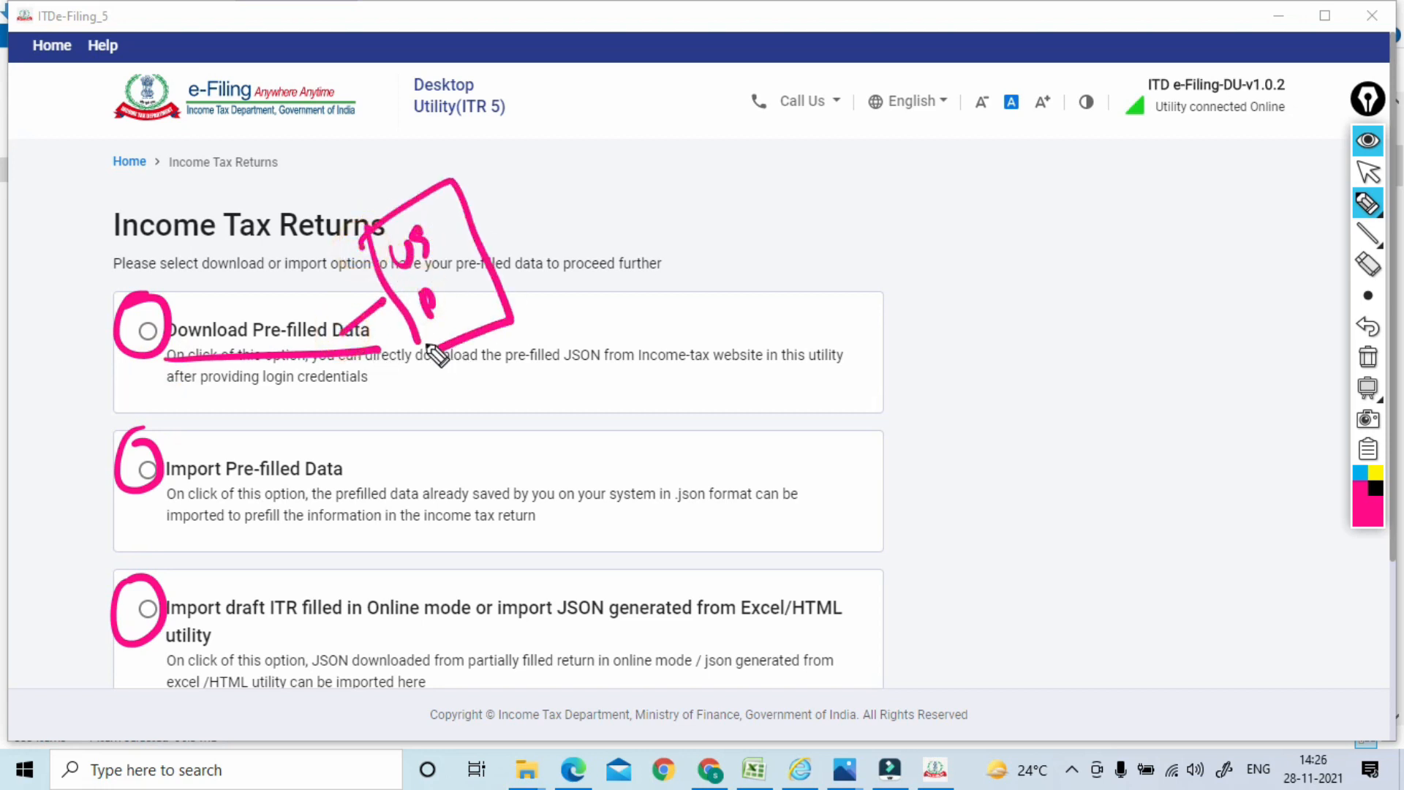
{"action": "left_click_drag", "start_coordinate": [541, 220], "coordinate": [550, 213]}
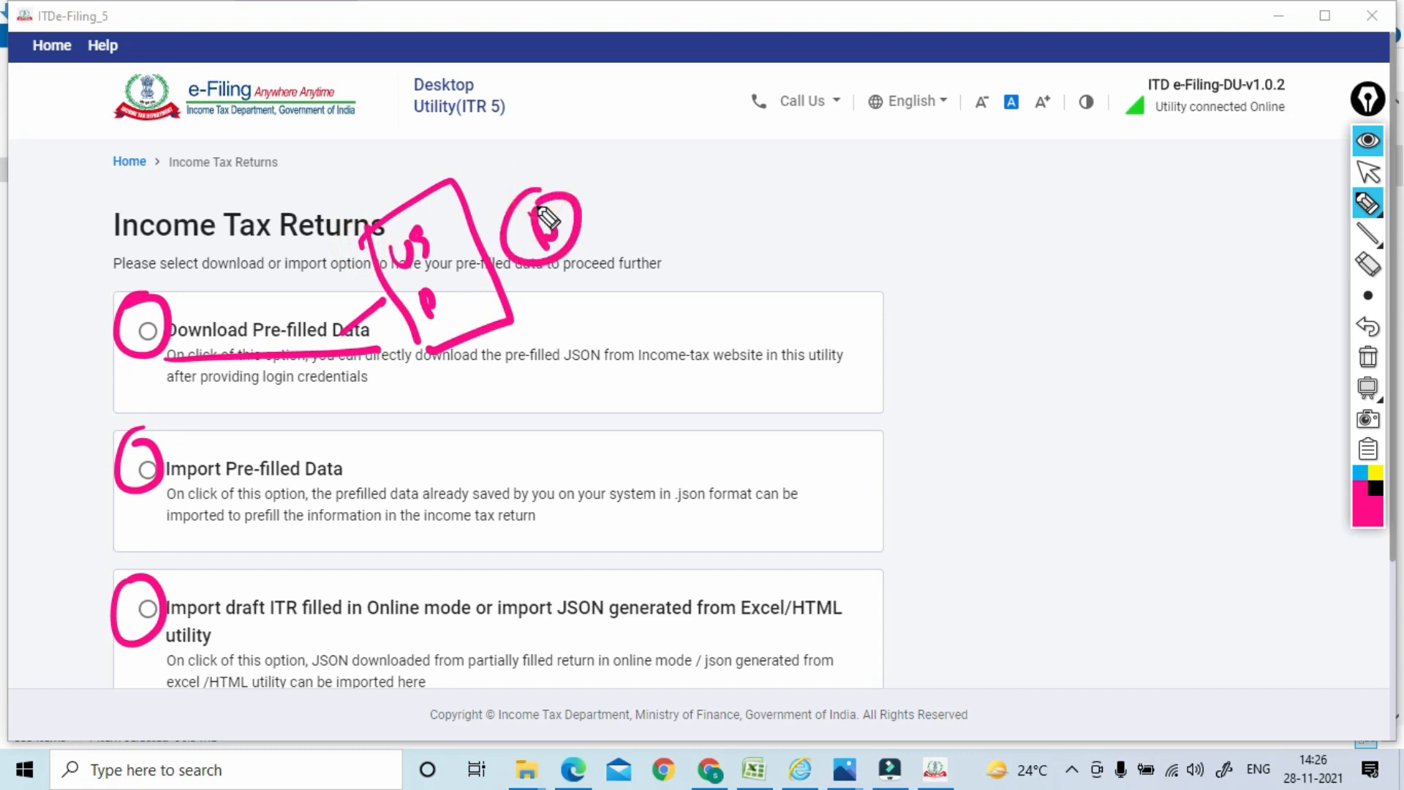
{"action": "mouse_move", "coordinate": [181, 450]}
{"action": "left_mouse_down"}
{"action": "mouse_move", "coordinate": [104, 477]}
{"action": "mouse_move", "coordinate": [176, 443]}
{"action": "left_mouse_up"}
{"action": "left_click_drag", "start_coordinate": [190, 451], "coordinate": [291, 423]}
{"action": "left_click_drag", "start_coordinate": [298, 403], "coordinate": [303, 417]}
{"action": "mouse_move", "coordinate": [316, 387]}
{"action": "left_mouse_down"}
{"action": "mouse_move", "coordinate": [417, 391]}
{"action": "mouse_move", "coordinate": [410, 360]}
{"action": "mouse_move", "coordinate": [502, 453]}
{"action": "mouse_move", "coordinate": [377, 474]}
{"action": "left_mouse_up"}
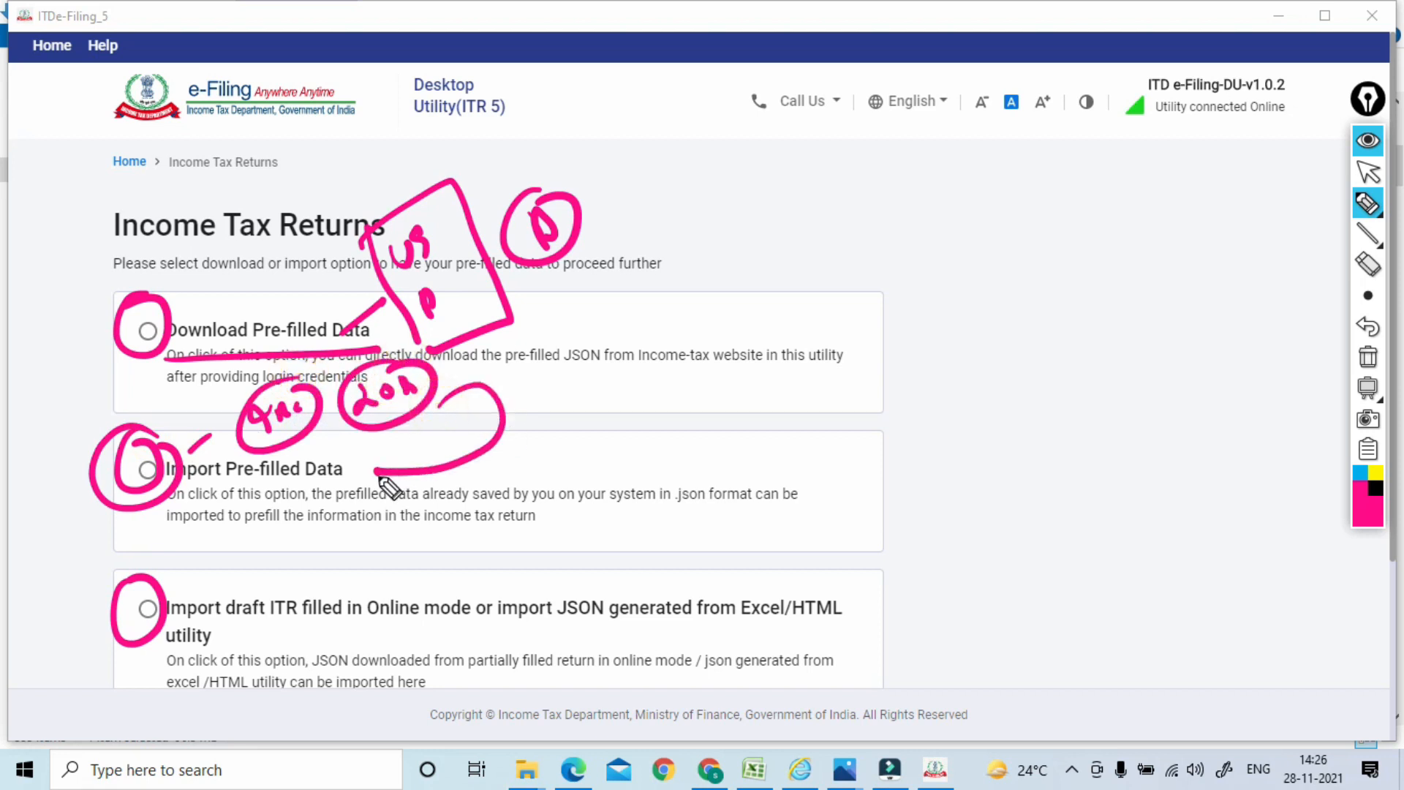
Circle Import draft ITR, handwrite a boxed JSON note linked to circled 1 and 2, and tick it
{"action": "mouse_move", "coordinate": [208, 507]}
{"action": "left_mouse_down"}
{"action": "mouse_move", "coordinate": [95, 495]}
{"action": "mouse_move", "coordinate": [155, 505]}
{"action": "left_mouse_up"}
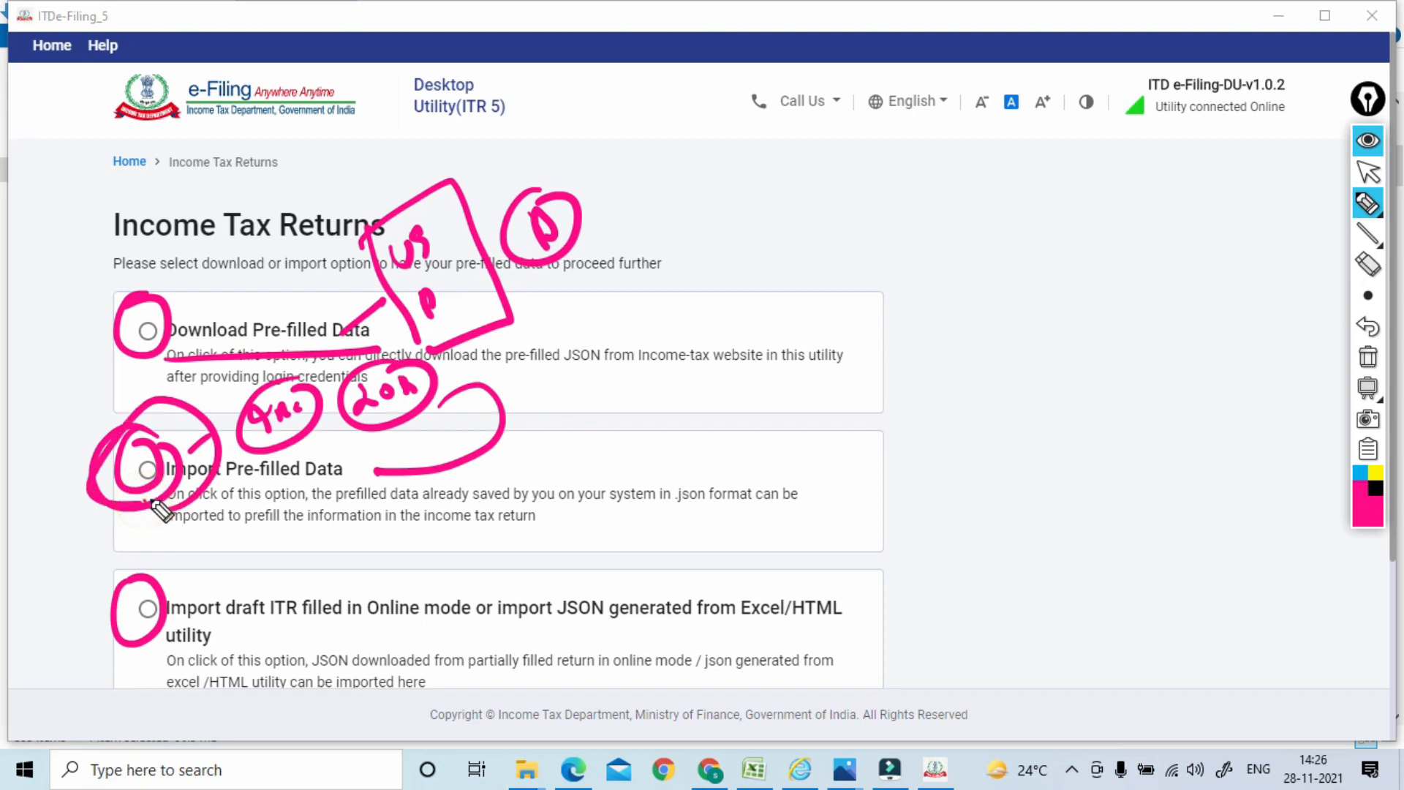
{"action": "left_click_drag", "start_coordinate": [104, 596], "coordinate": [216, 587]}
{"action": "mouse_move", "coordinate": [253, 543]}
{"action": "left_mouse_down"}
{"action": "mouse_move", "coordinate": [263, 559]}
{"action": "mouse_move", "coordinate": [311, 512]}
{"action": "left_mouse_up"}
{"action": "left_click_drag", "start_coordinate": [248, 586], "coordinate": [273, 601]}
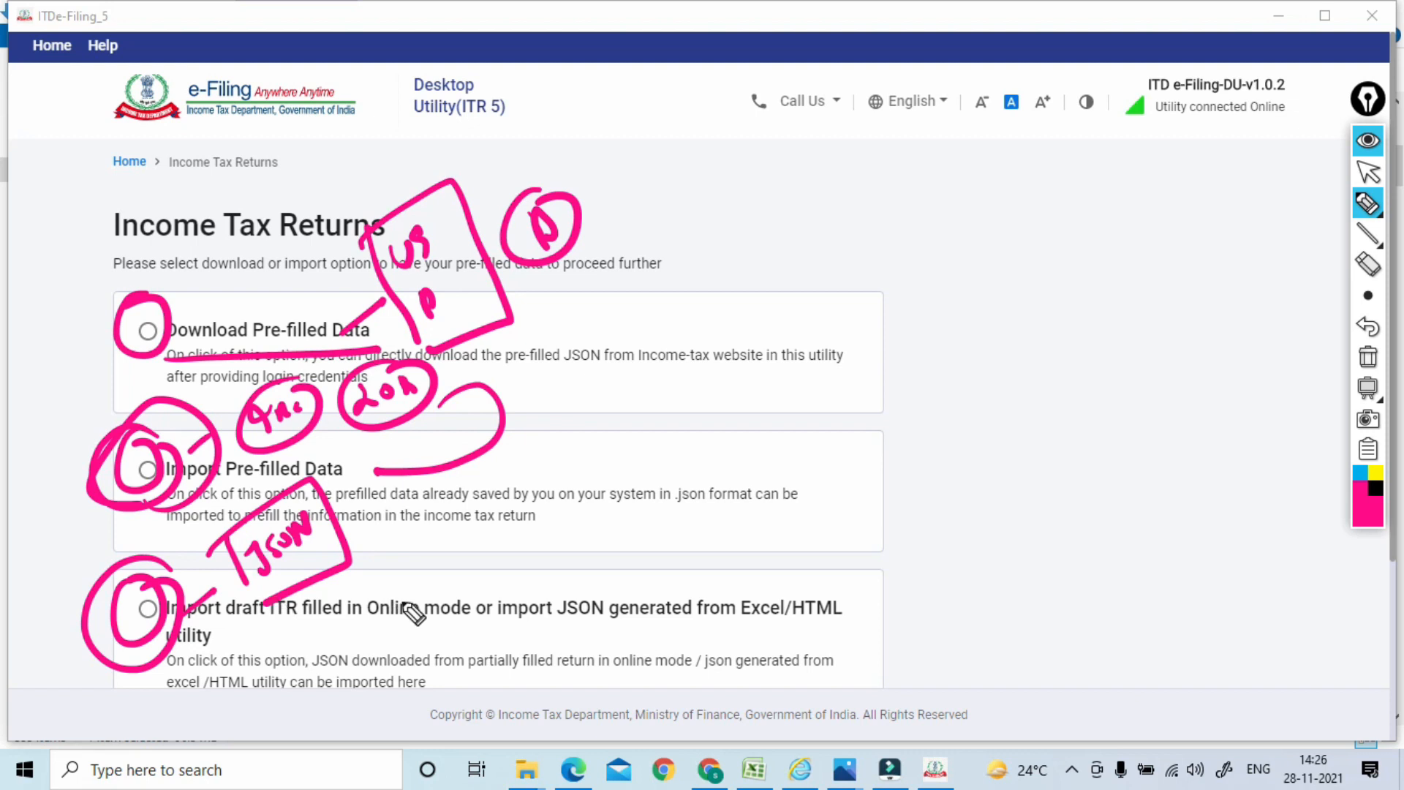
{"action": "mouse_move", "coordinate": [351, 542]}
{"action": "left_mouse_down"}
{"action": "mouse_move", "coordinate": [439, 512]}
{"action": "mouse_move", "coordinate": [407, 523]}
{"action": "left_mouse_up"}
{"action": "mouse_move", "coordinate": [490, 508]}
{"action": "left_mouse_down"}
{"action": "mouse_move", "coordinate": [541, 468]}
{"action": "mouse_move", "coordinate": [494, 494]}
{"action": "left_mouse_up"}
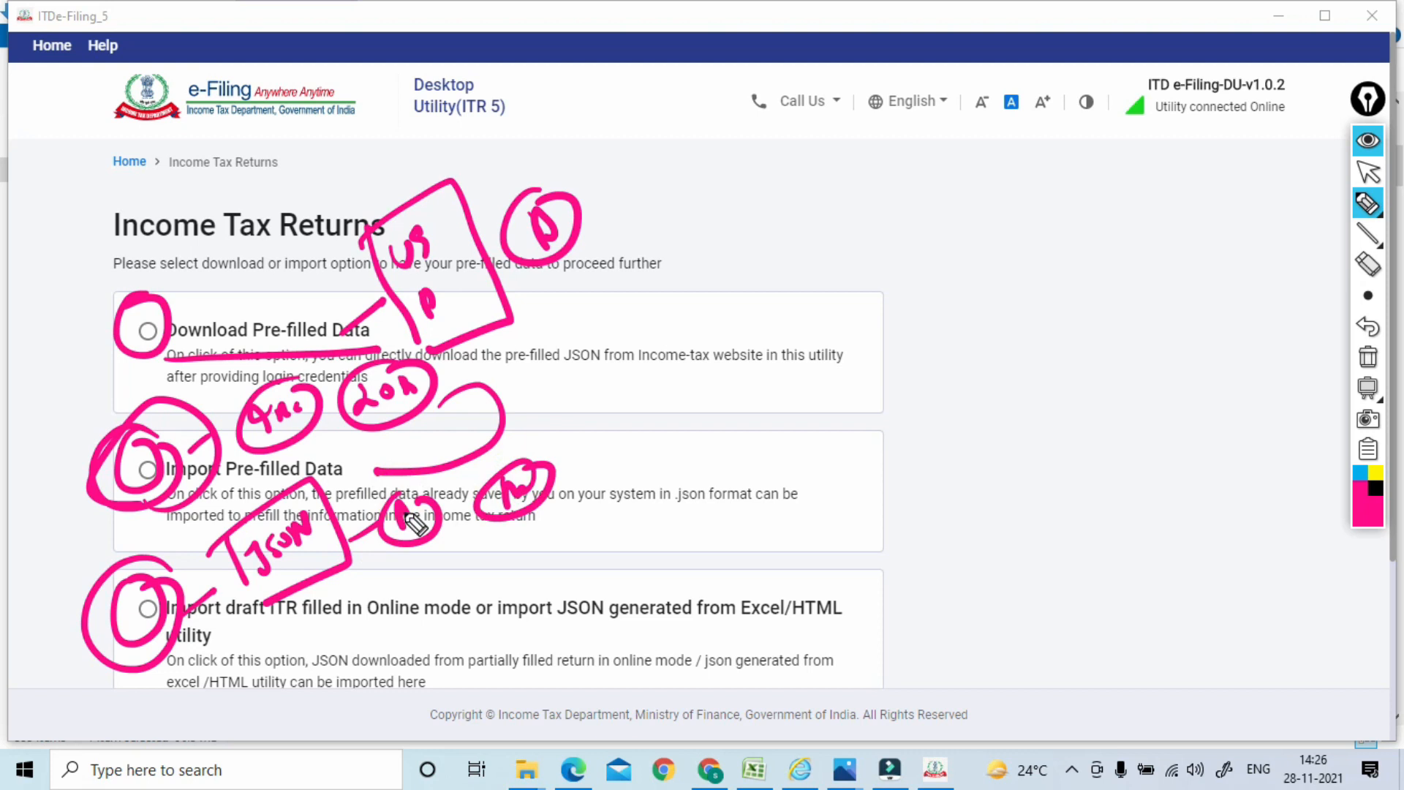
{"action": "mouse_move", "coordinate": [221, 532]}
{"action": "left_mouse_down"}
{"action": "mouse_move", "coordinate": [253, 599]}
{"action": "mouse_move", "coordinate": [313, 478]}
{"action": "mouse_move", "coordinate": [268, 620]}
{"action": "left_mouse_up"}
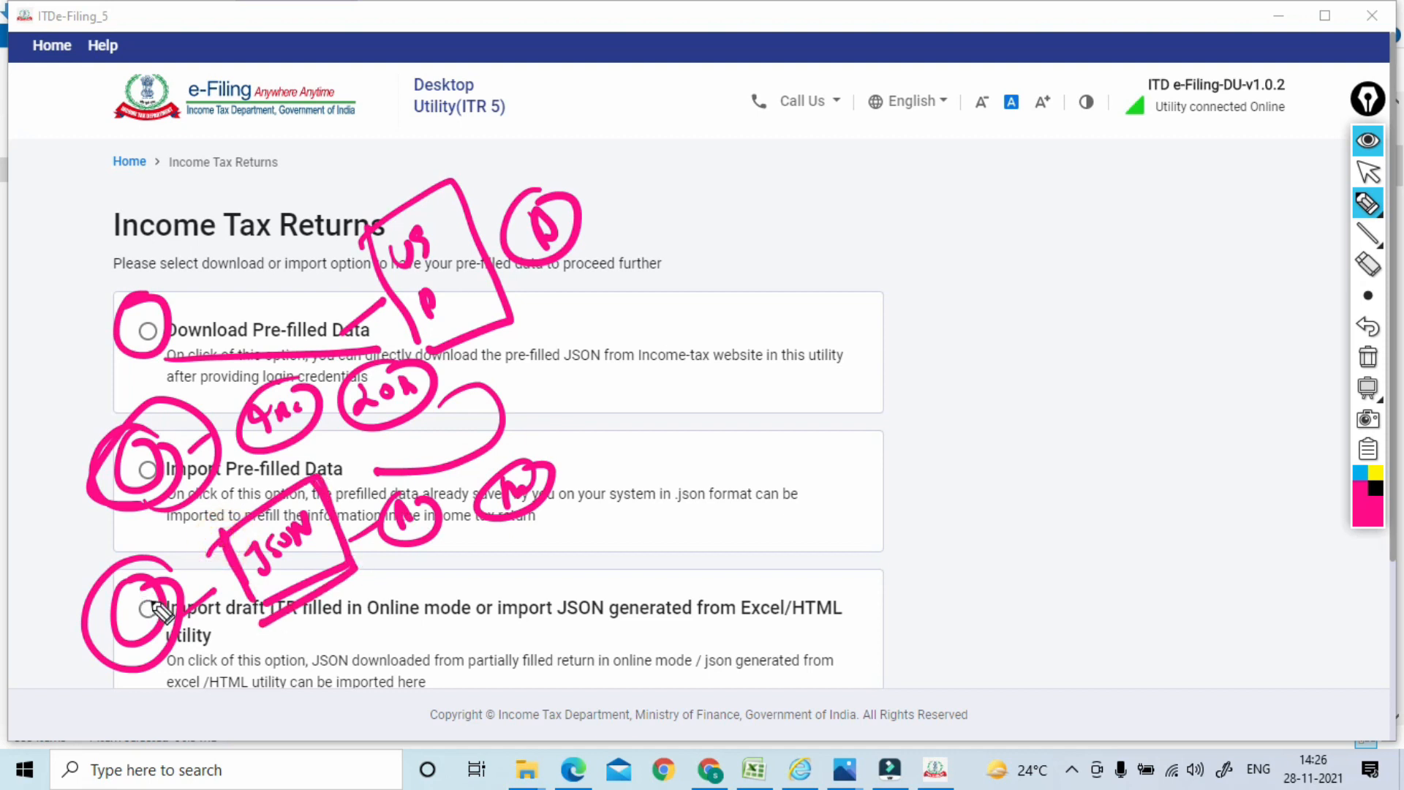
{"action": "left_click_drag", "start_coordinate": [113, 629], "coordinate": [154, 581]}
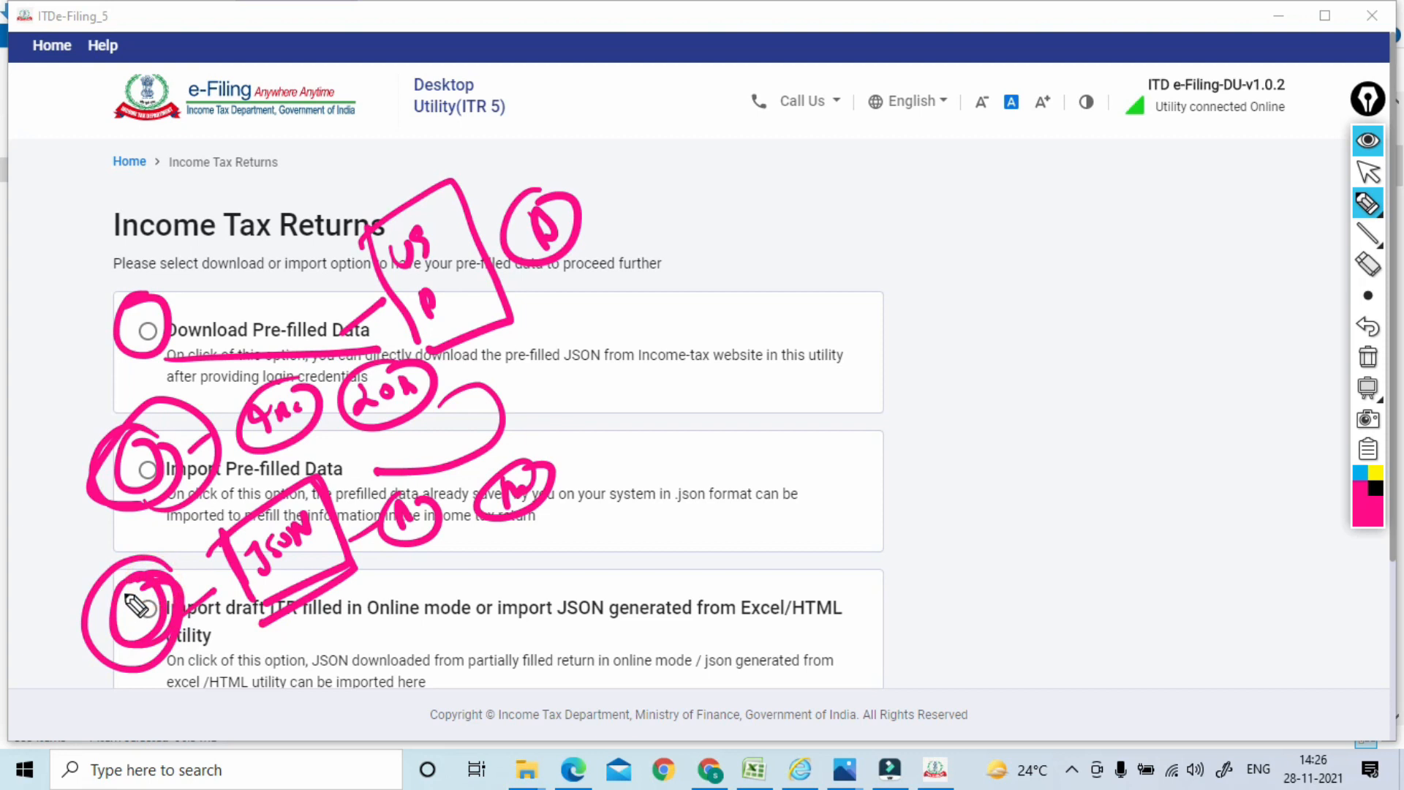
{"action": "left_click_drag", "start_coordinate": [46, 599], "coordinate": [103, 574]}
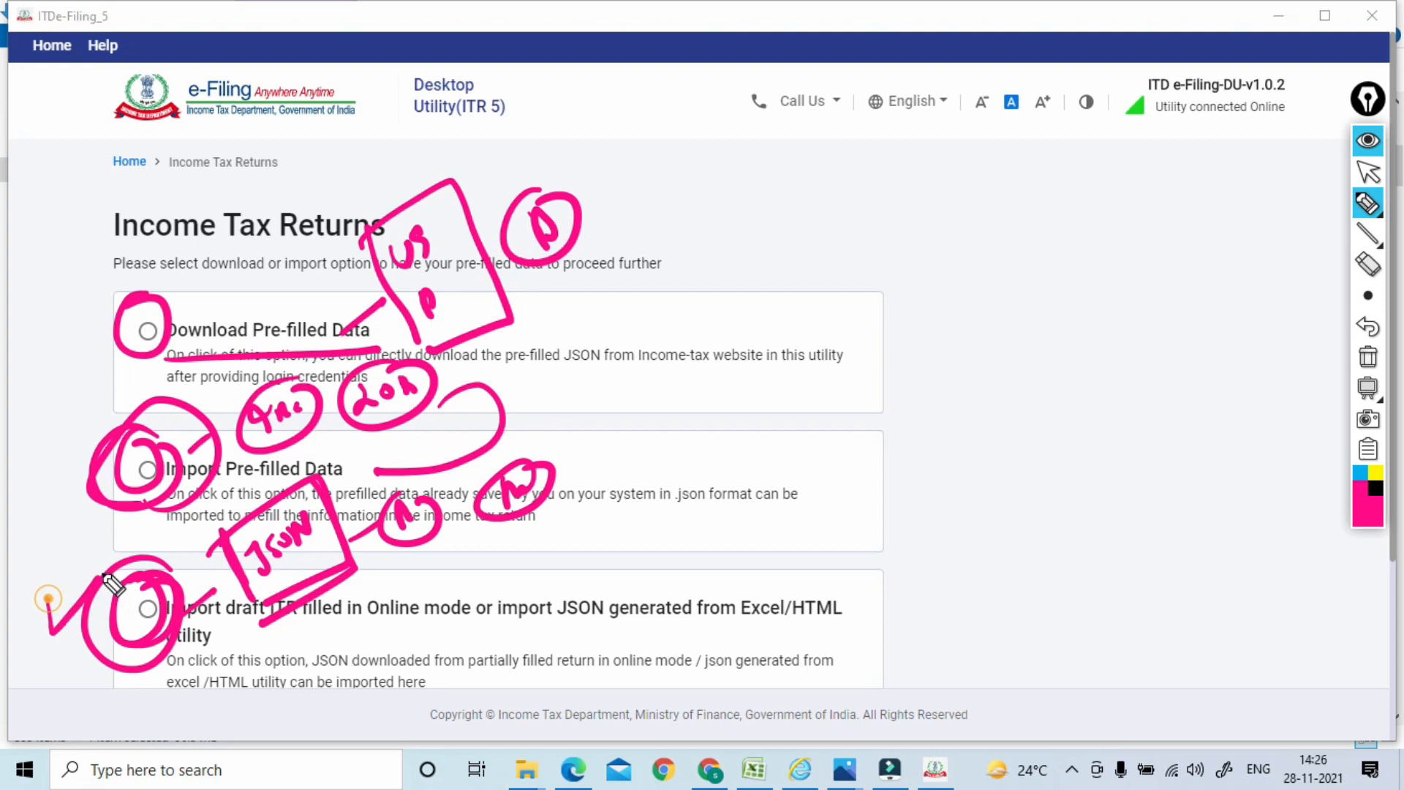
Dot-mark the first two options and loop around all three import options
{"action": "left_click", "coordinate": [105, 482]}
{"action": "left_click", "coordinate": [132, 334]}
{"action": "left_click", "coordinate": [153, 472]}
{"action": "left_click", "coordinate": [145, 338]}
{"action": "left_click_drag", "start_coordinate": [139, 448], "coordinate": [144, 501]}
{"action": "left_click", "coordinate": [141, 377]}
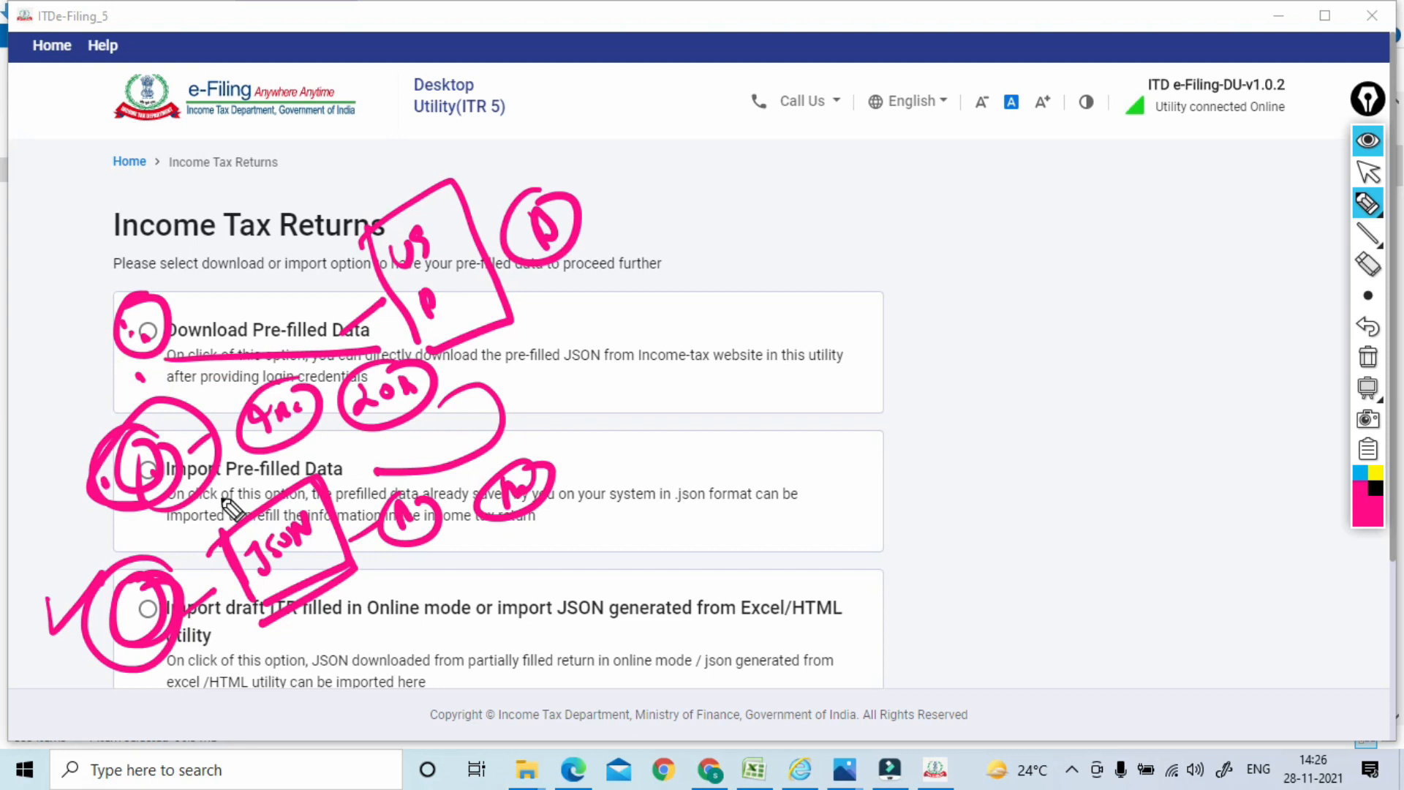
{"action": "mouse_move", "coordinate": [157, 307]}
{"action": "left_mouse_down"}
{"action": "mouse_move", "coordinate": [116, 399]}
{"action": "mouse_move", "coordinate": [192, 681]}
{"action": "mouse_move", "coordinate": [153, 311]}
{"action": "left_mouse_up"}
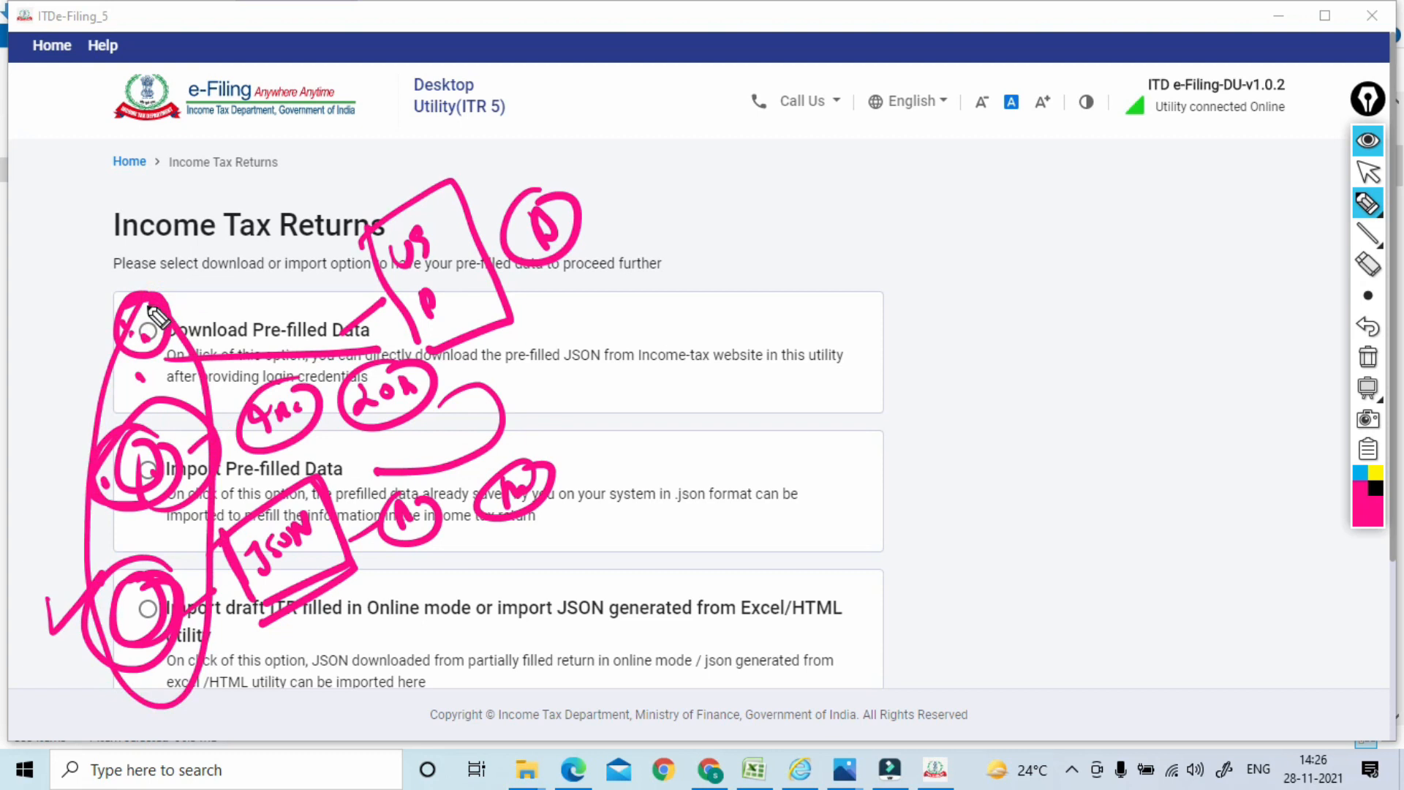
Clear the pen marks, choose Import draft ITR, import ITR5_JSon_225.json, and proceed to schedule selection
{"action": "left_click", "coordinate": [1368, 357]}
{"action": "left_click", "coordinate": [1368, 174]}
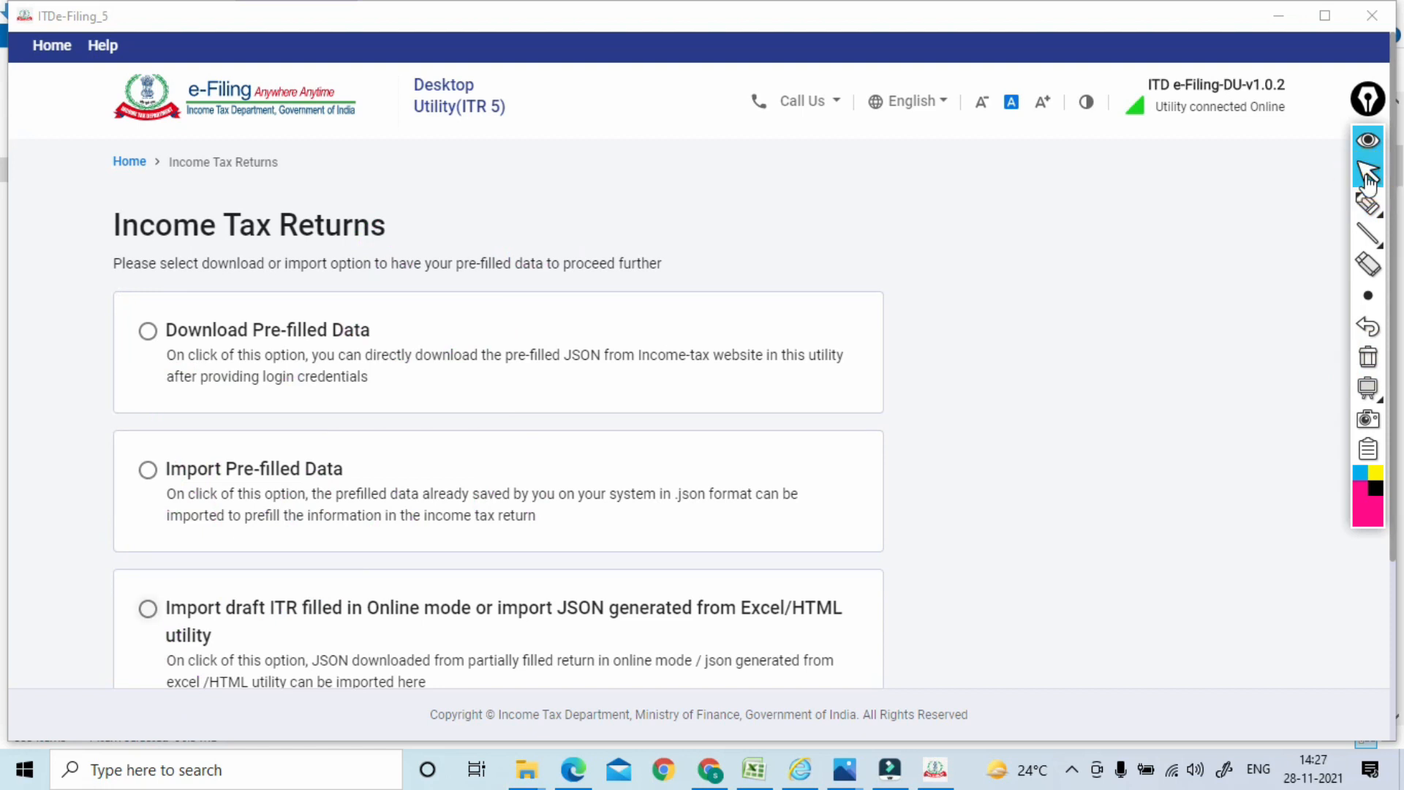
{"action": "left_click", "coordinate": [148, 609]}
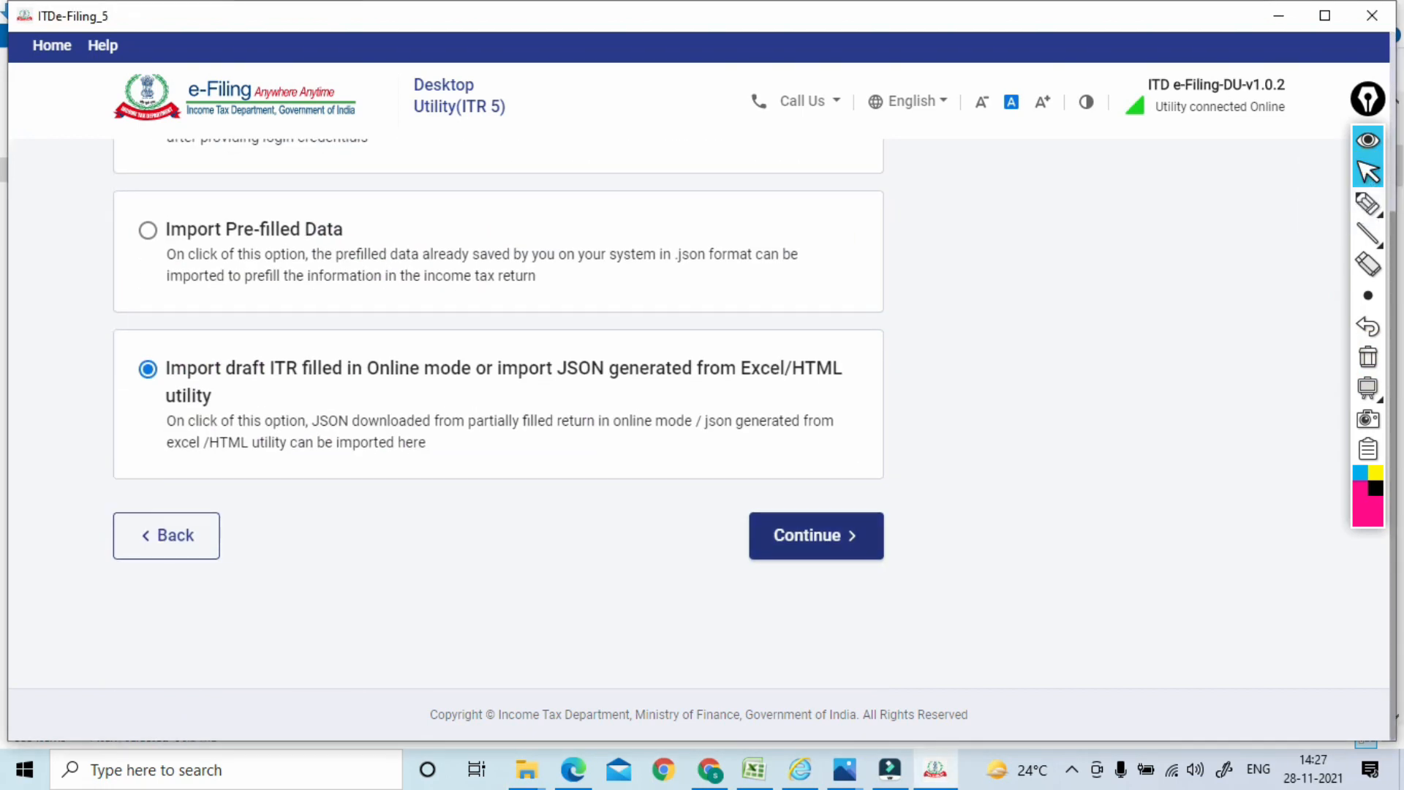
{"action": "left_click", "coordinate": [816, 537]}
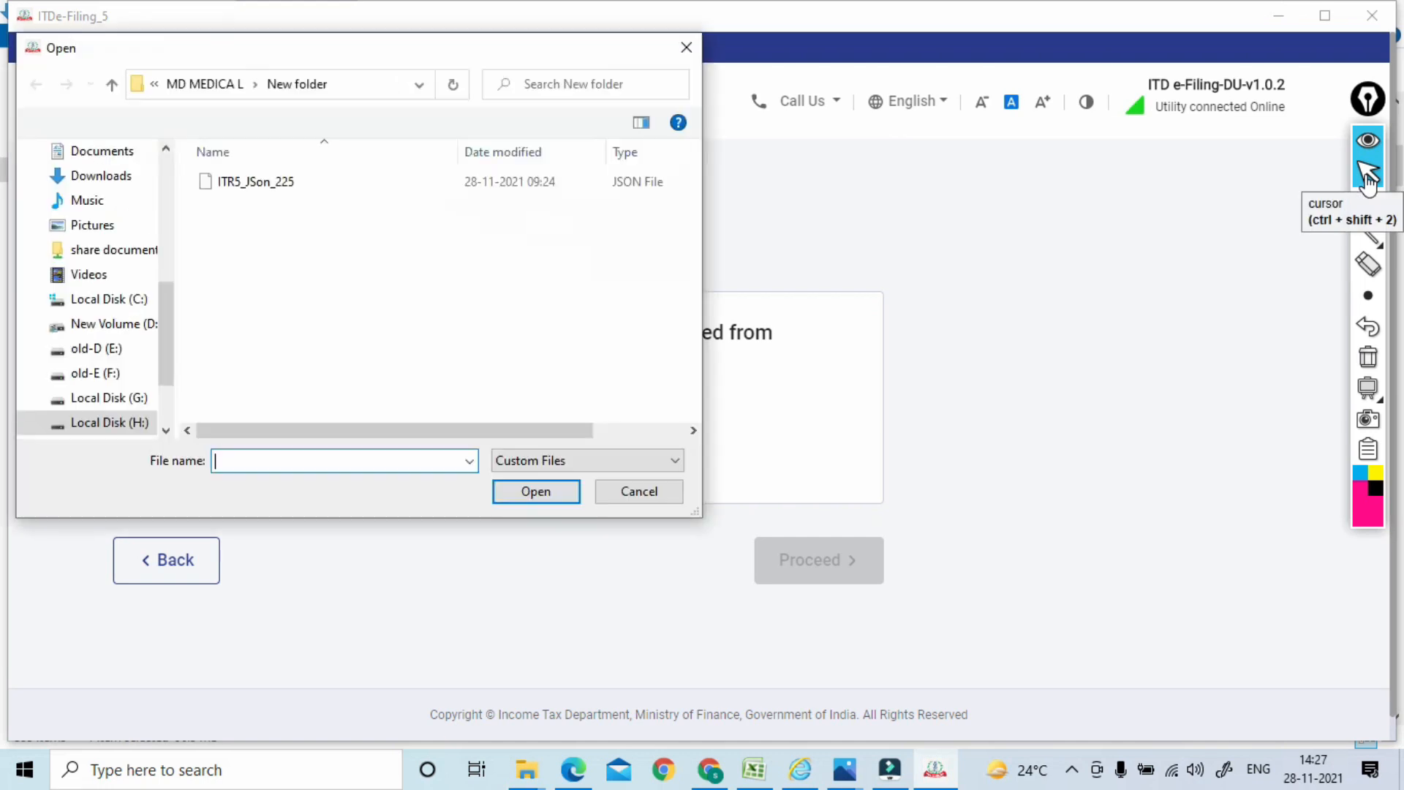
{"action": "left_click", "coordinate": [297, 192]}
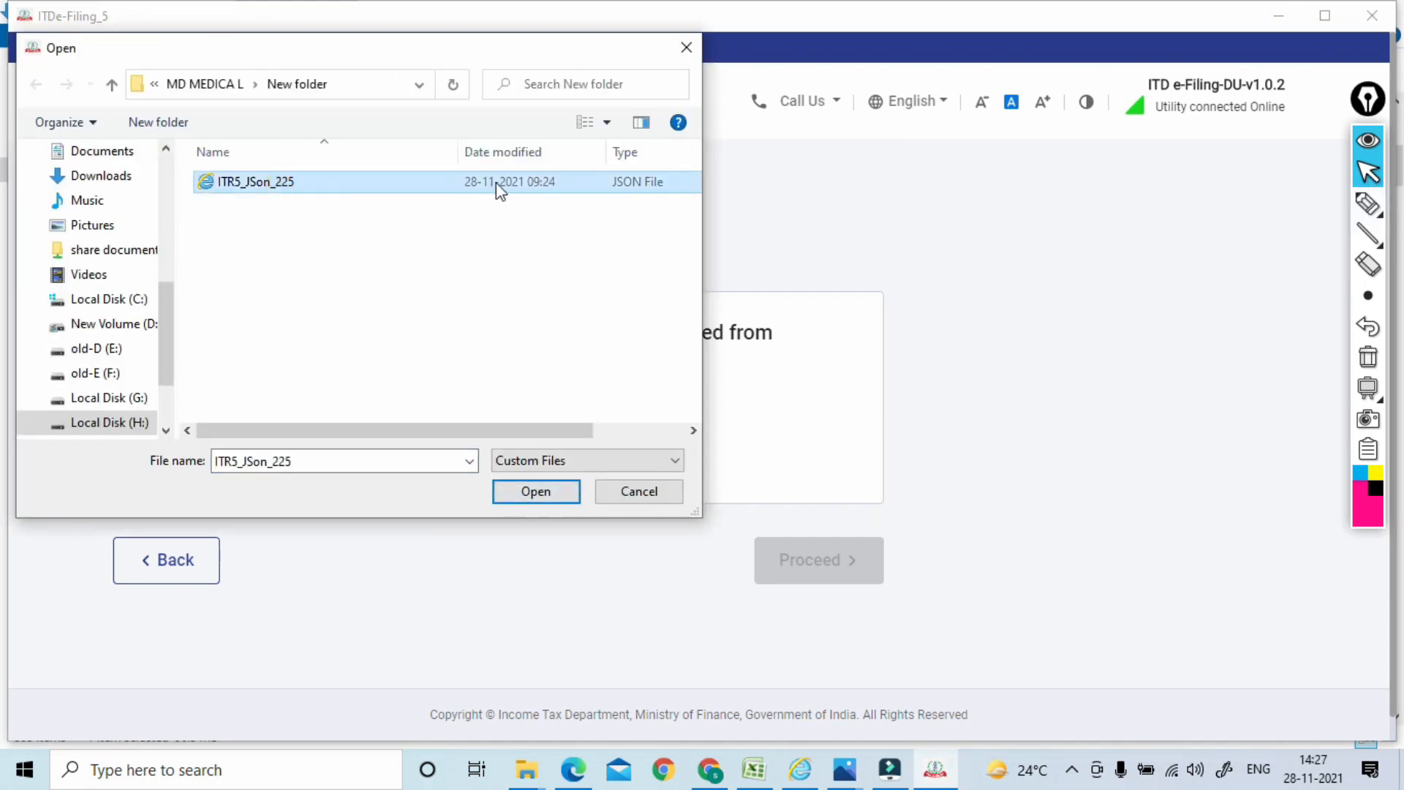
{"action": "left_click", "coordinate": [528, 490]}
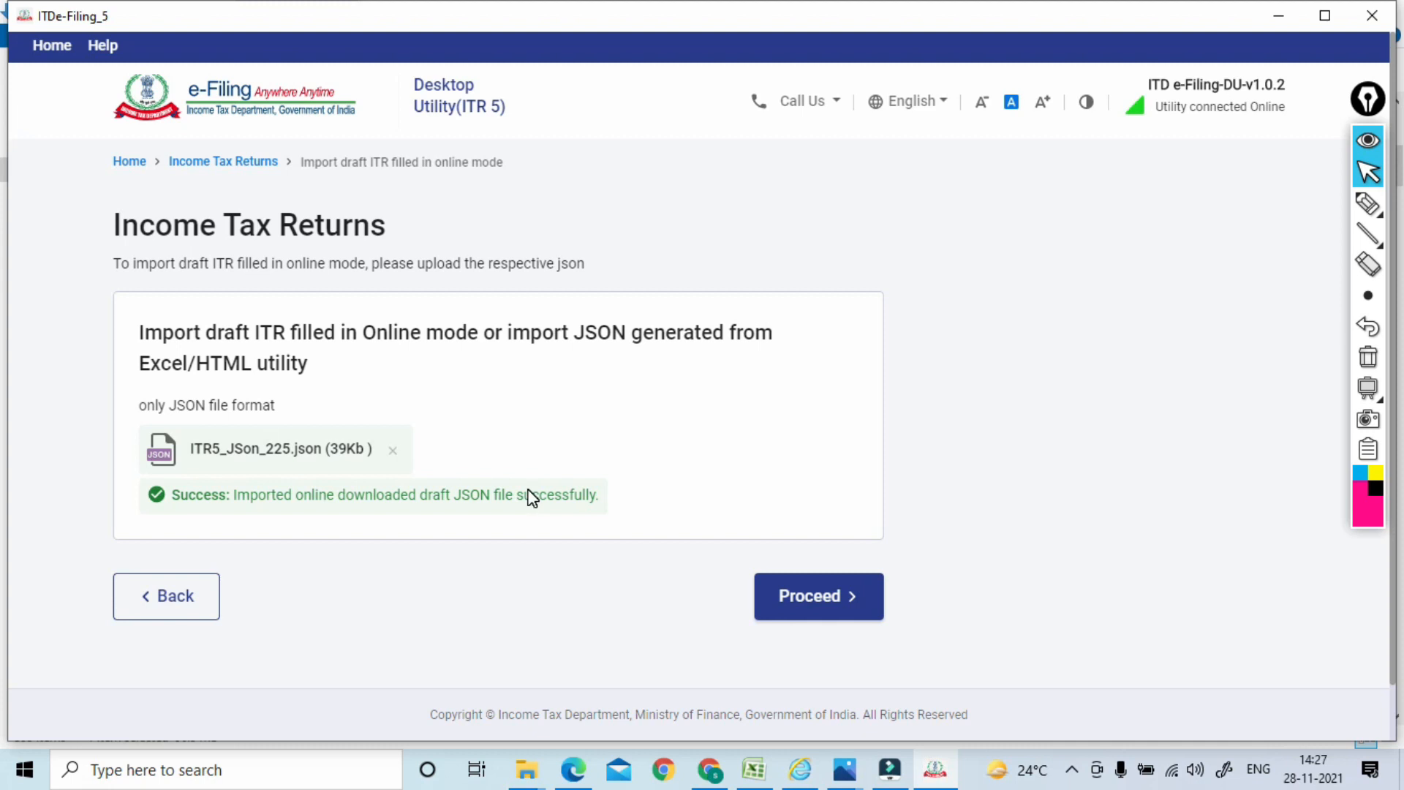
{"action": "key", "text": "Return"}
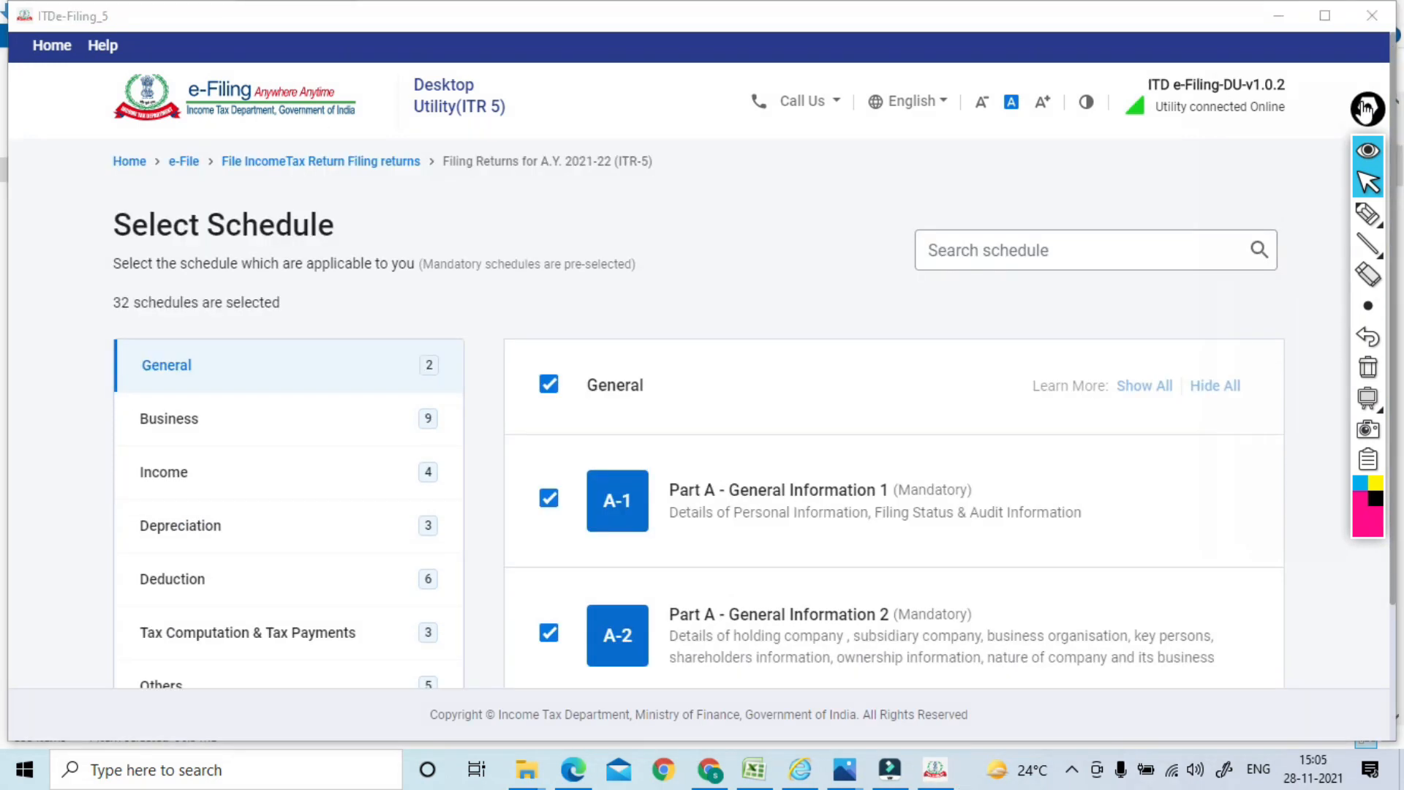
Tick off each schedule category, ring their counts and the mandatory-schedules note, then erase
{"action": "left_click", "coordinate": [1366, 215]}
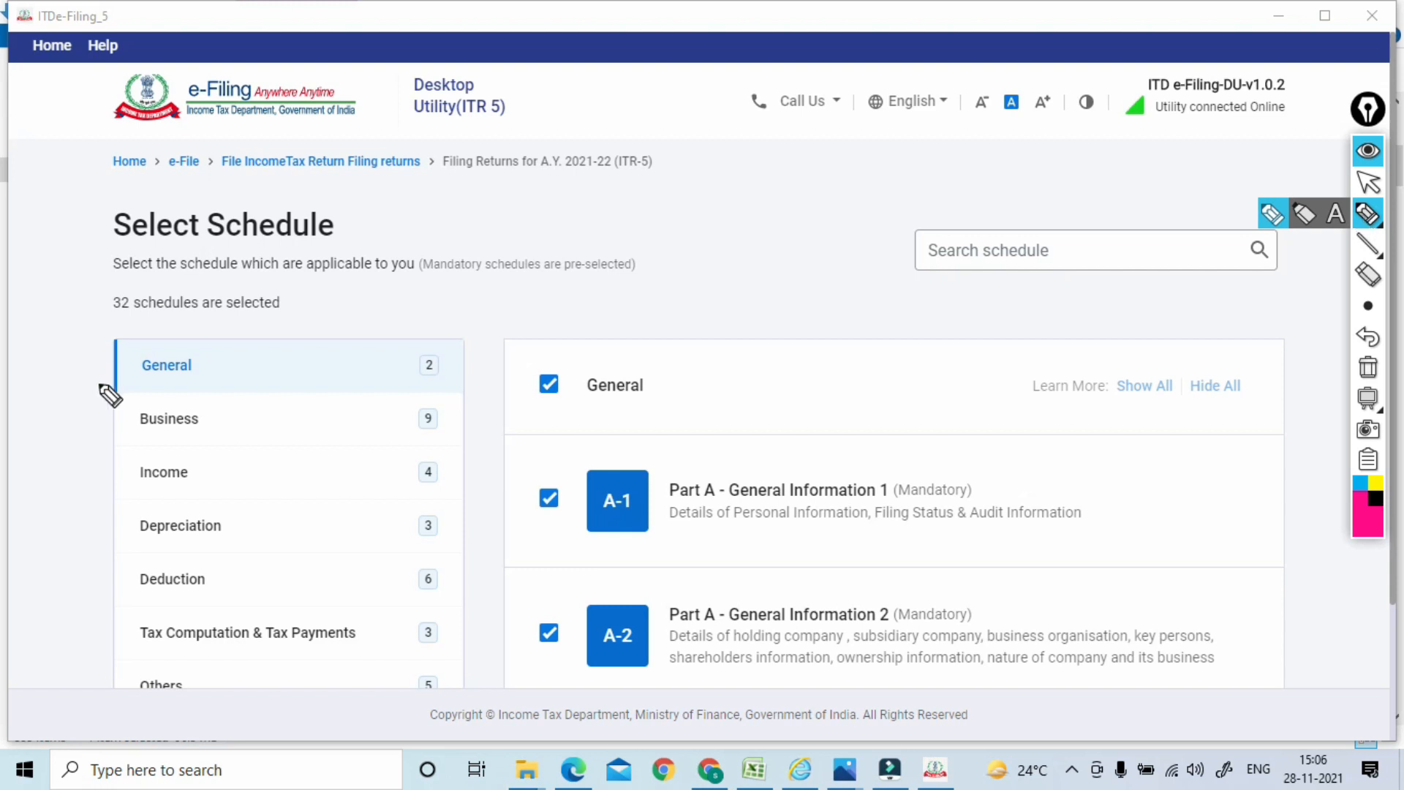
{"action": "left_click_drag", "start_coordinate": [78, 371], "coordinate": [119, 356]}
{"action": "left_click_drag", "start_coordinate": [82, 423], "coordinate": [141, 395]}
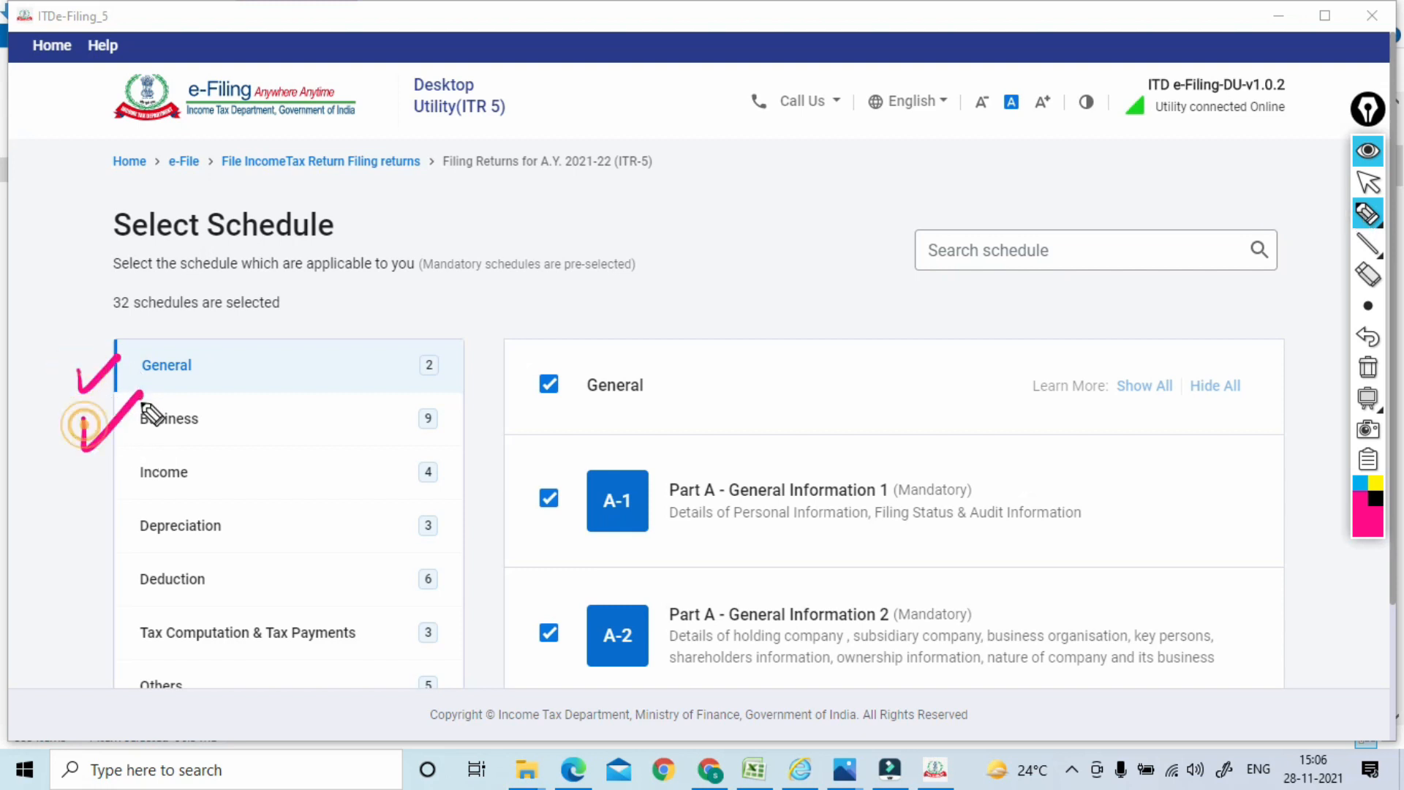
{"action": "left_click_drag", "start_coordinate": [91, 474], "coordinate": [141, 449]}
{"action": "left_click_drag", "start_coordinate": [88, 511], "coordinate": [146, 505]}
{"action": "left_click_drag", "start_coordinate": [89, 580], "coordinate": [146, 550]}
{"action": "left_click_drag", "start_coordinate": [103, 631], "coordinate": [147, 615]}
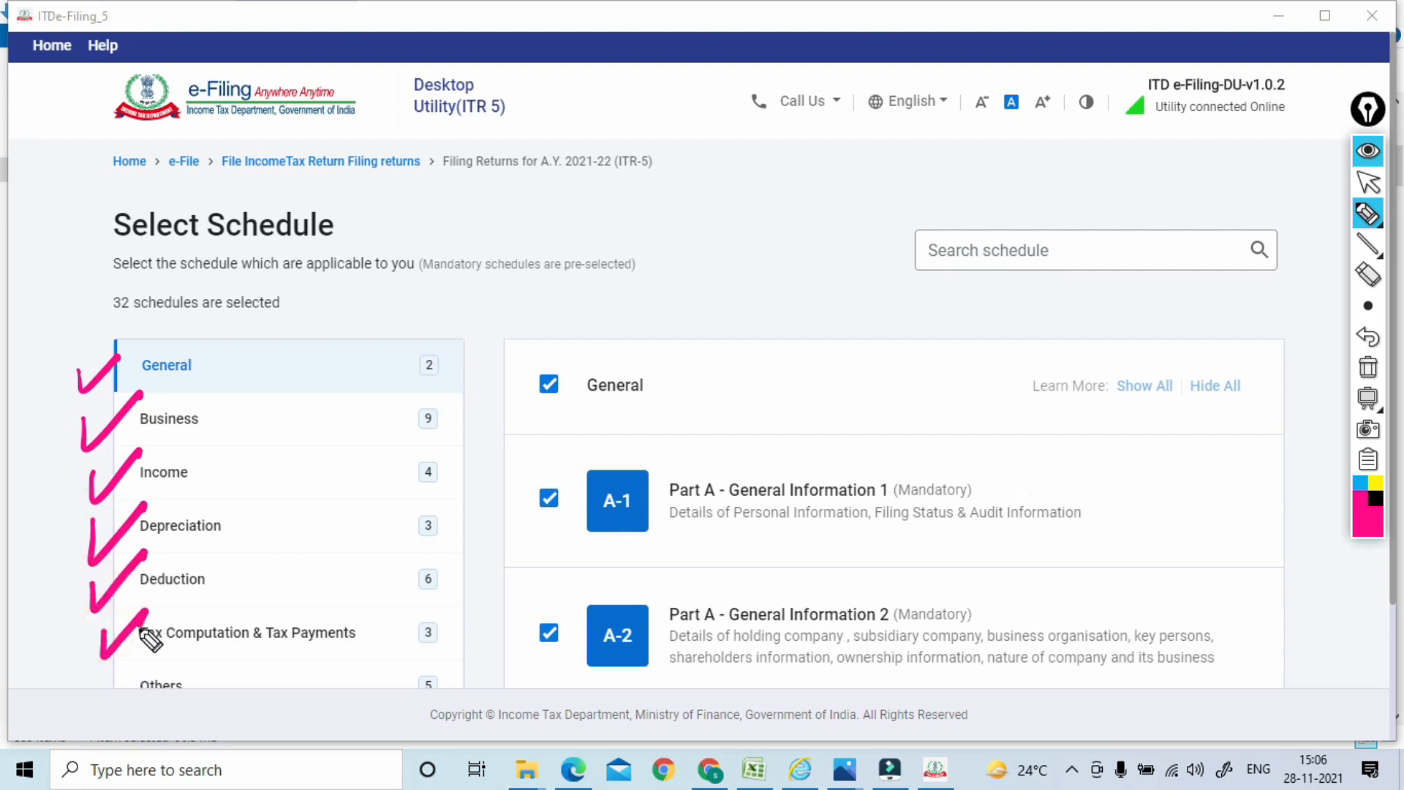
{"action": "left_click_drag", "start_coordinate": [100, 682], "coordinate": [139, 641]}
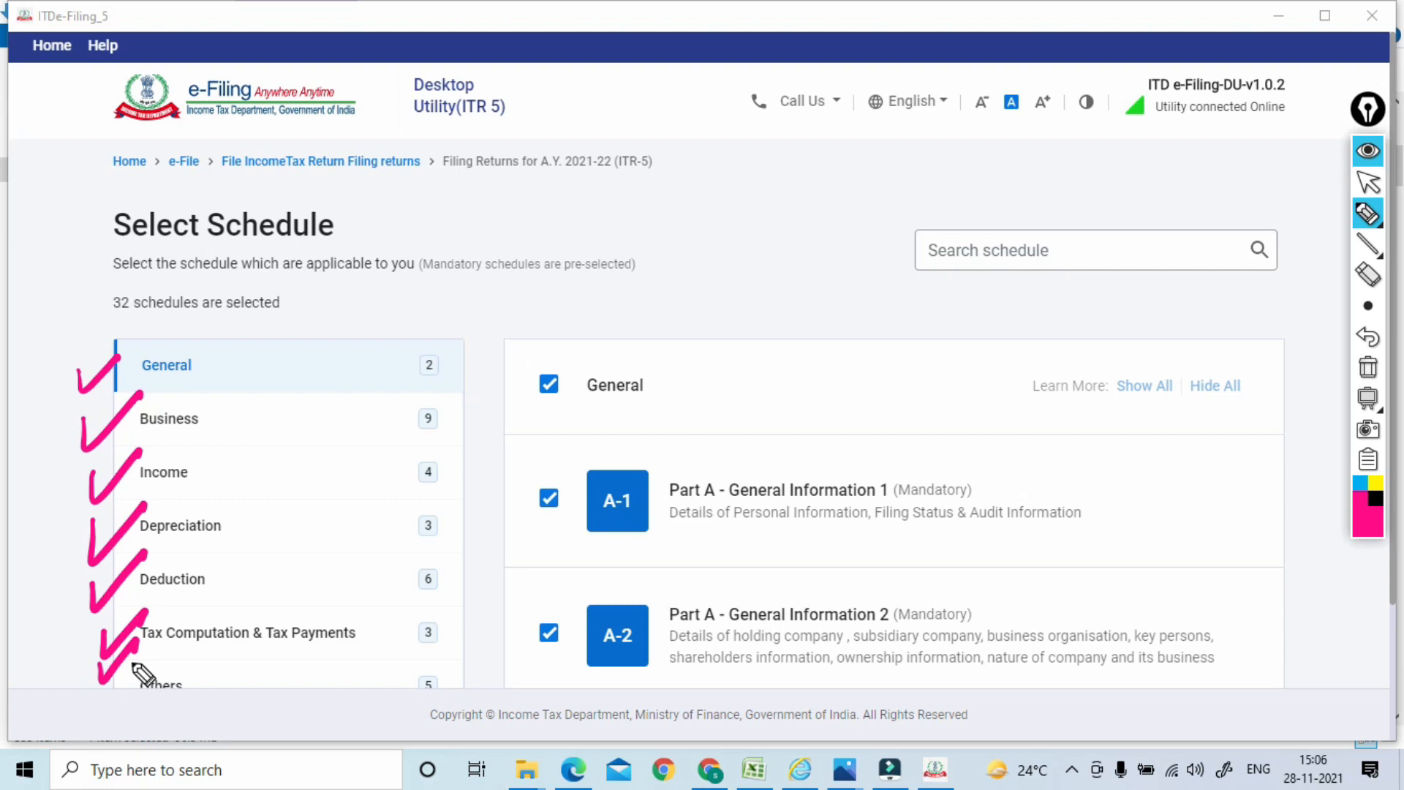
{"action": "mouse_move", "coordinate": [413, 330]}
{"action": "left_mouse_down"}
{"action": "mouse_move", "coordinate": [461, 695]}
{"action": "mouse_move", "coordinate": [417, 354]}
{"action": "left_mouse_up"}
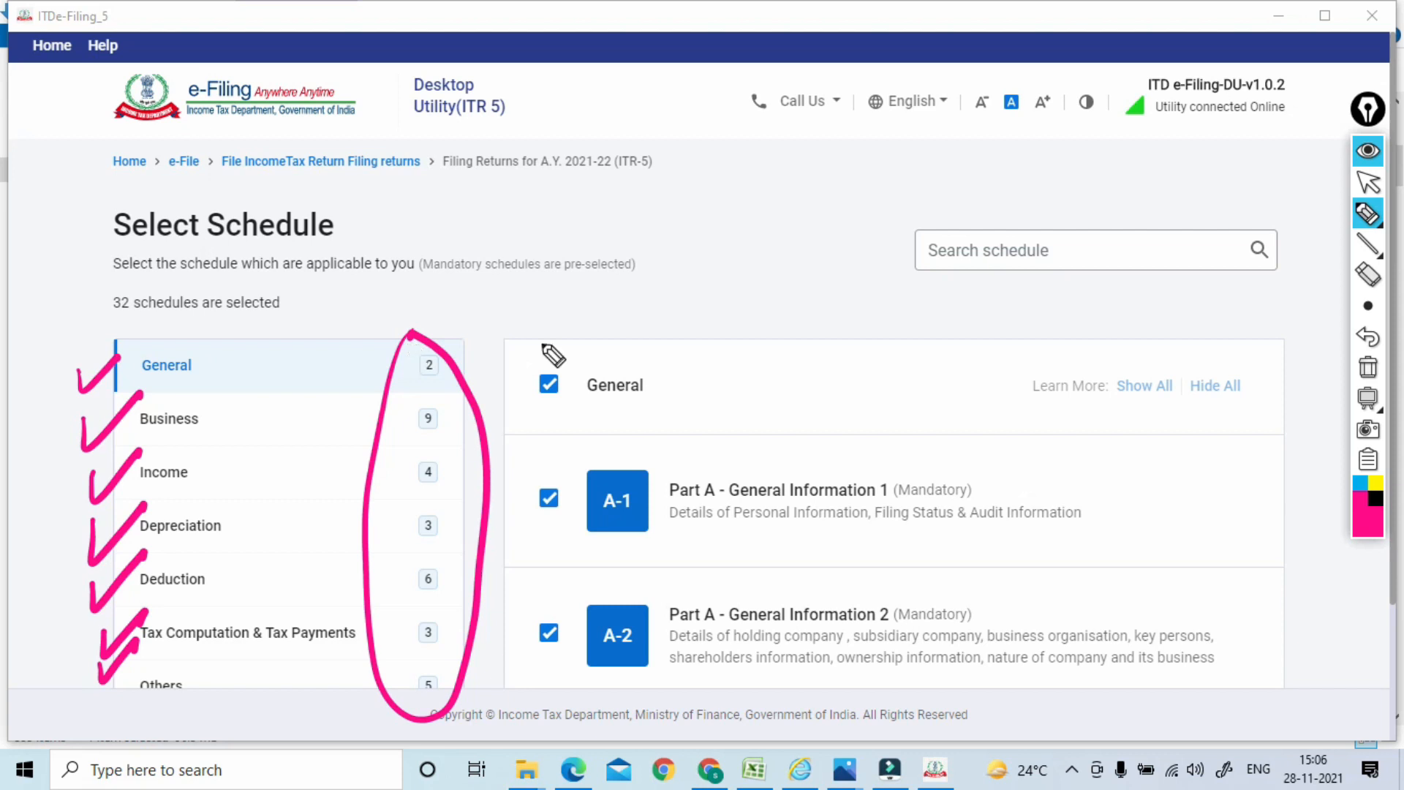
{"action": "mouse_move", "coordinate": [614, 320]}
{"action": "left_mouse_down"}
{"action": "mouse_move", "coordinate": [637, 288]}
{"action": "mouse_move", "coordinate": [618, 296]}
{"action": "left_mouse_up"}
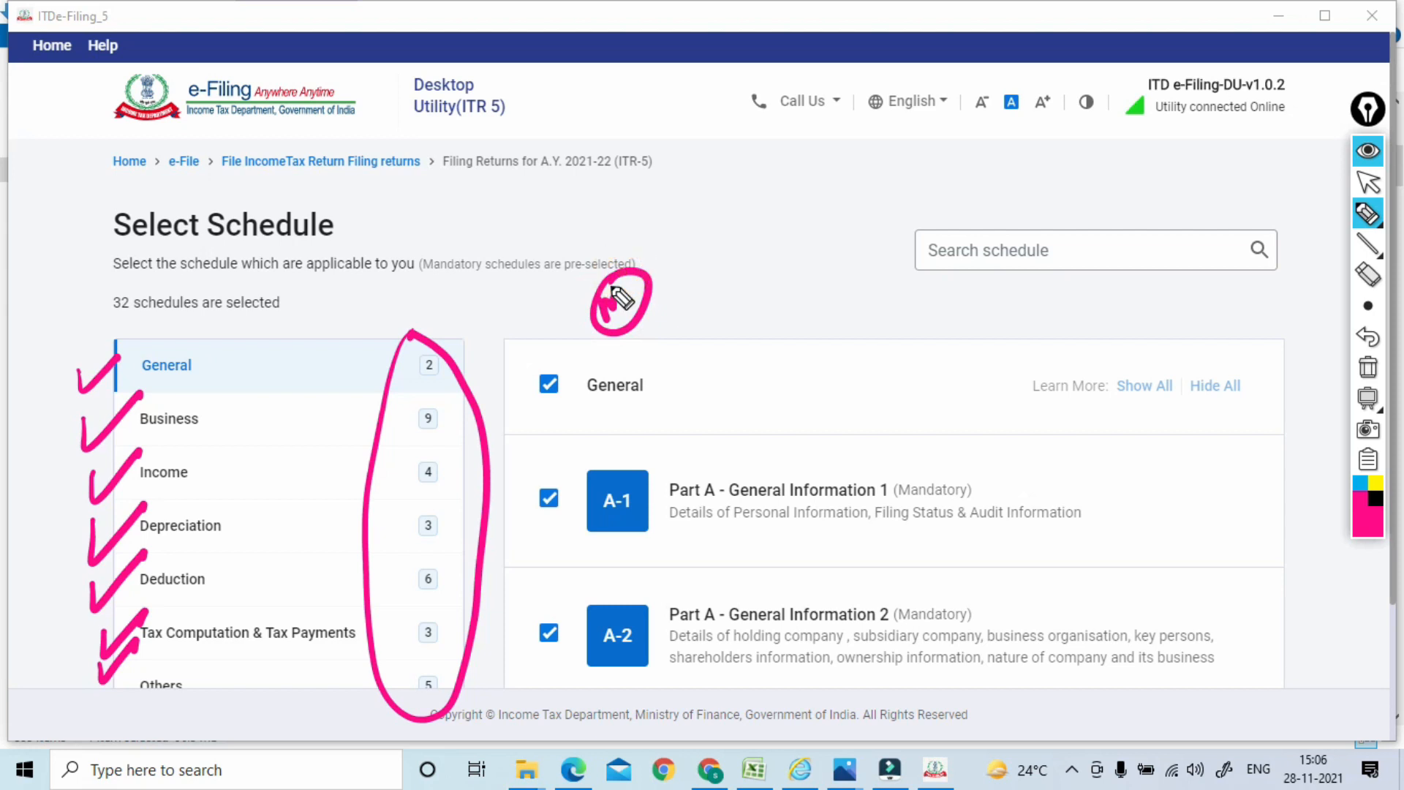
{"action": "left_click", "coordinate": [1368, 367]}
{"action": "left_click", "coordinate": [1370, 185]}
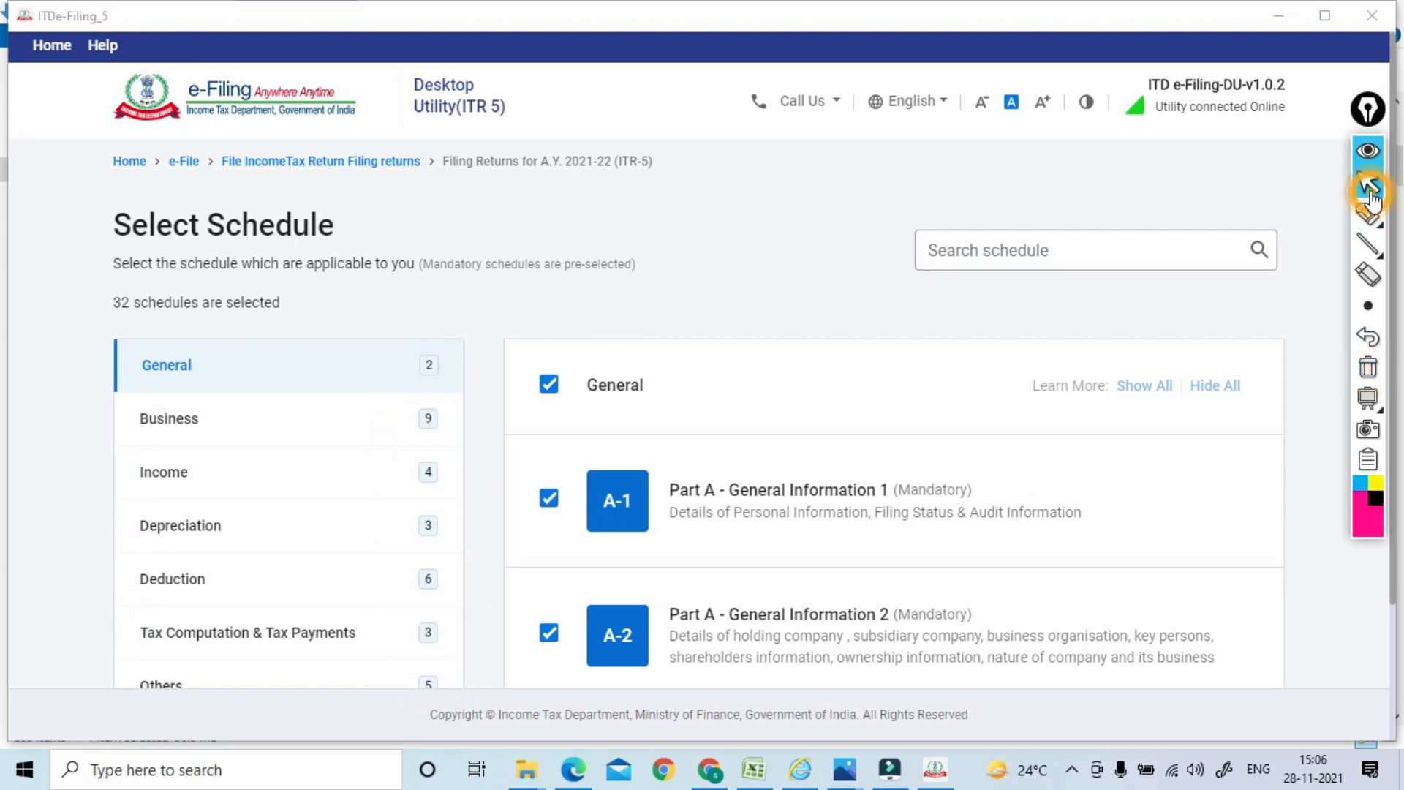
Underline the General category and mark up the A-1 and A-2 schedules, then erase
{"action": "left_click", "coordinate": [1368, 213]}
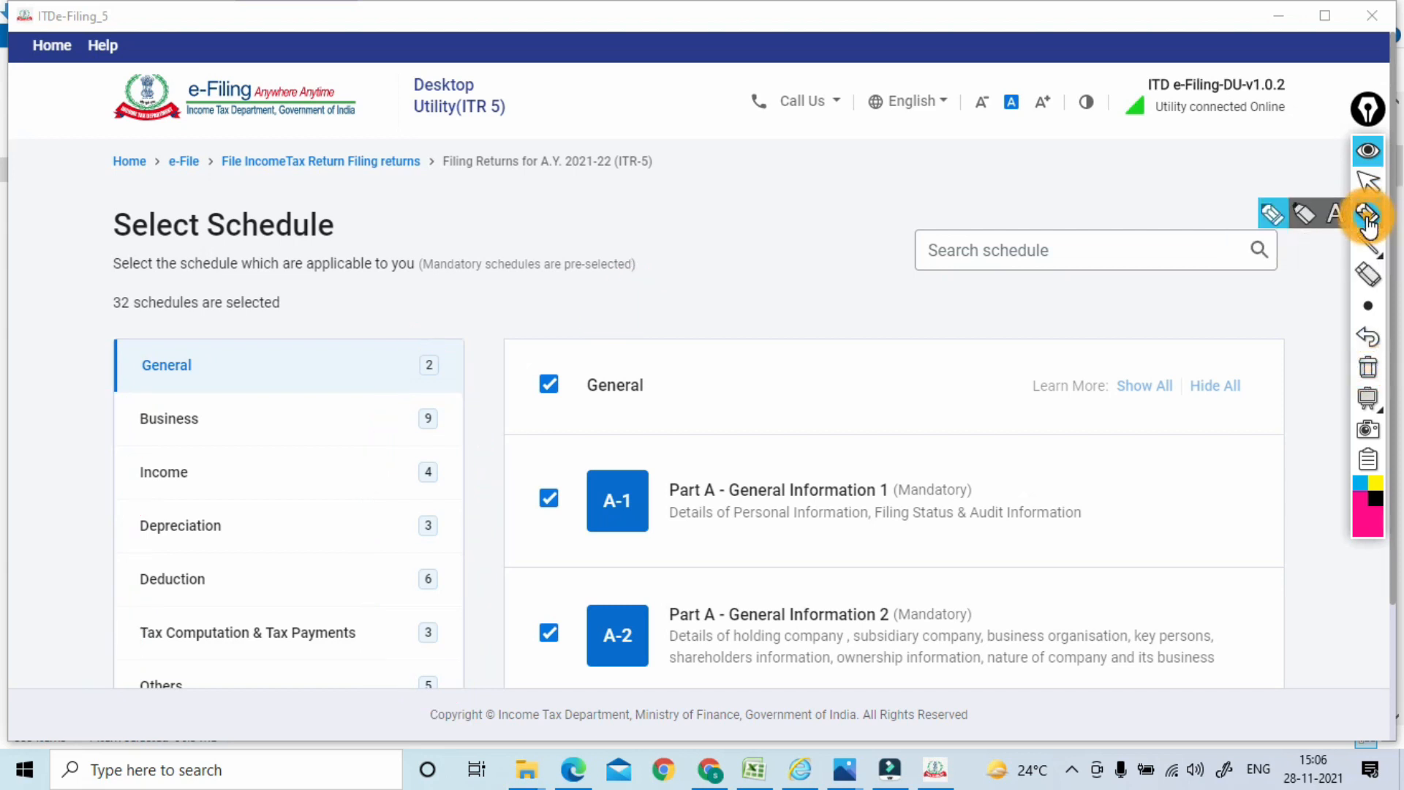
{"action": "left_click_drag", "start_coordinate": [123, 392], "coordinate": [269, 383]}
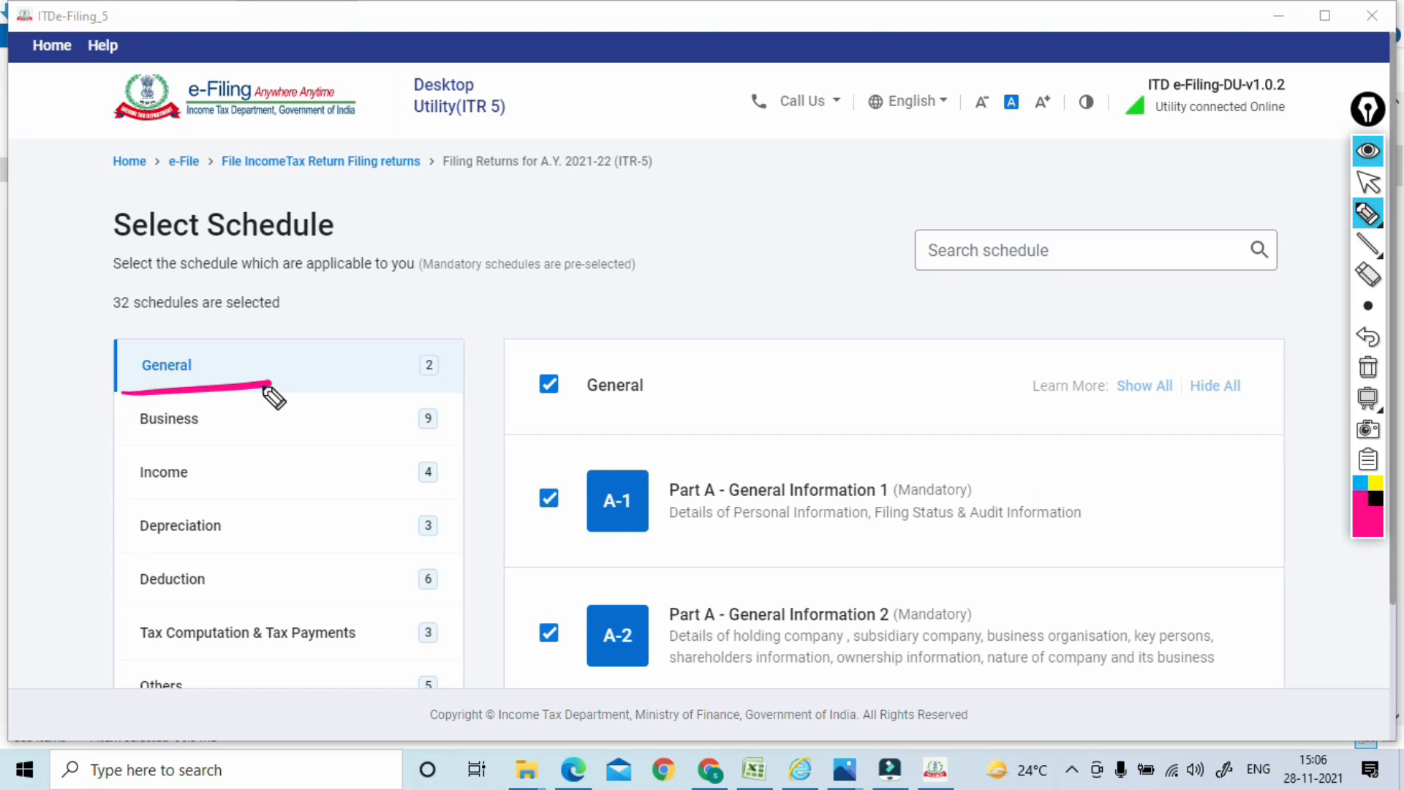
{"action": "mouse_move", "coordinate": [663, 452]}
{"action": "left_mouse_down"}
{"action": "mouse_move", "coordinate": [573, 534]}
{"action": "mouse_move", "coordinate": [670, 475]}
{"action": "mouse_move", "coordinate": [739, 506]}
{"action": "left_mouse_up"}
{"action": "left_click_drag", "start_coordinate": [653, 641], "coordinate": [768, 627]}
{"action": "left_click_drag", "start_coordinate": [779, 515], "coordinate": [911, 507]}
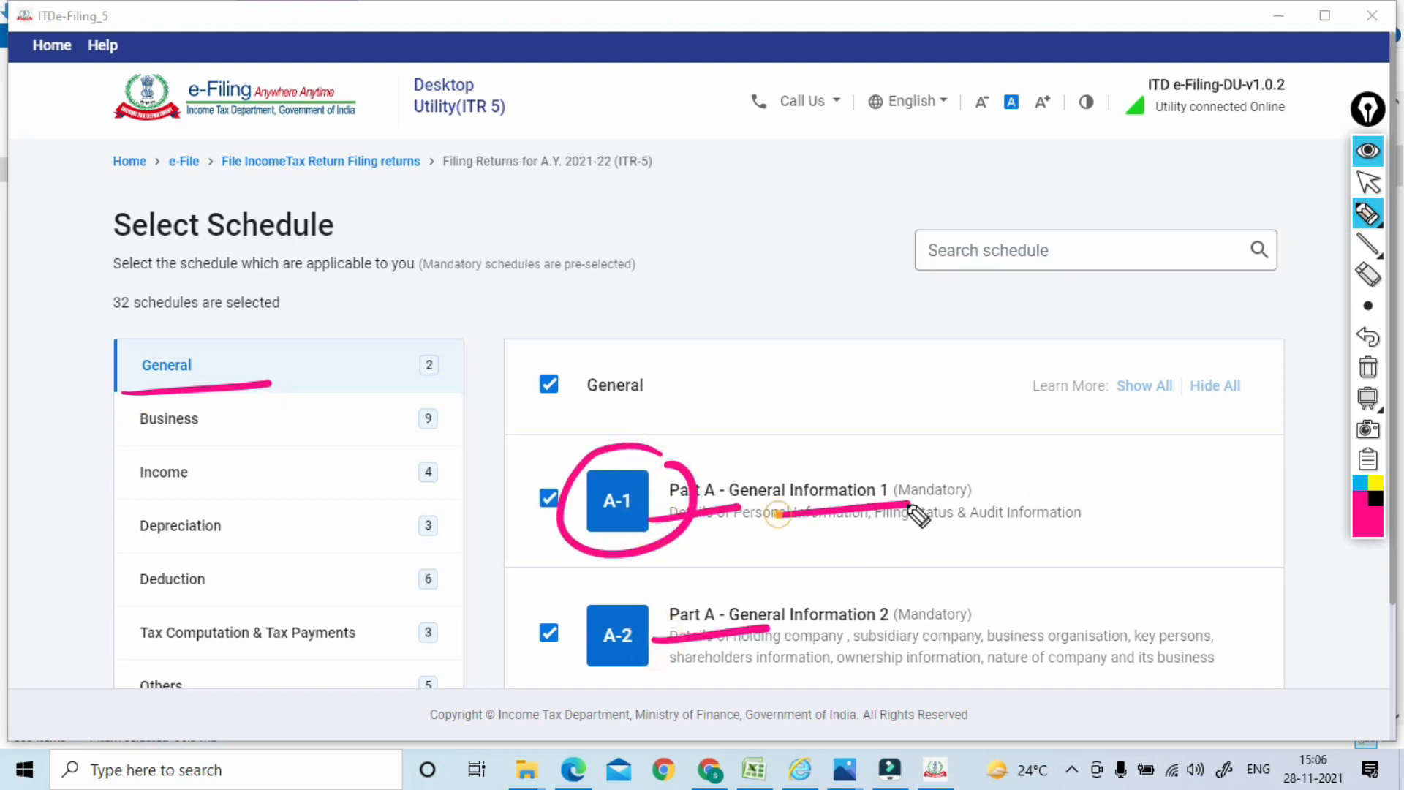
{"action": "left_click_drag", "start_coordinate": [780, 643], "coordinate": [915, 636]}
{"action": "left_click_drag", "start_coordinate": [984, 485], "coordinate": [988, 475]}
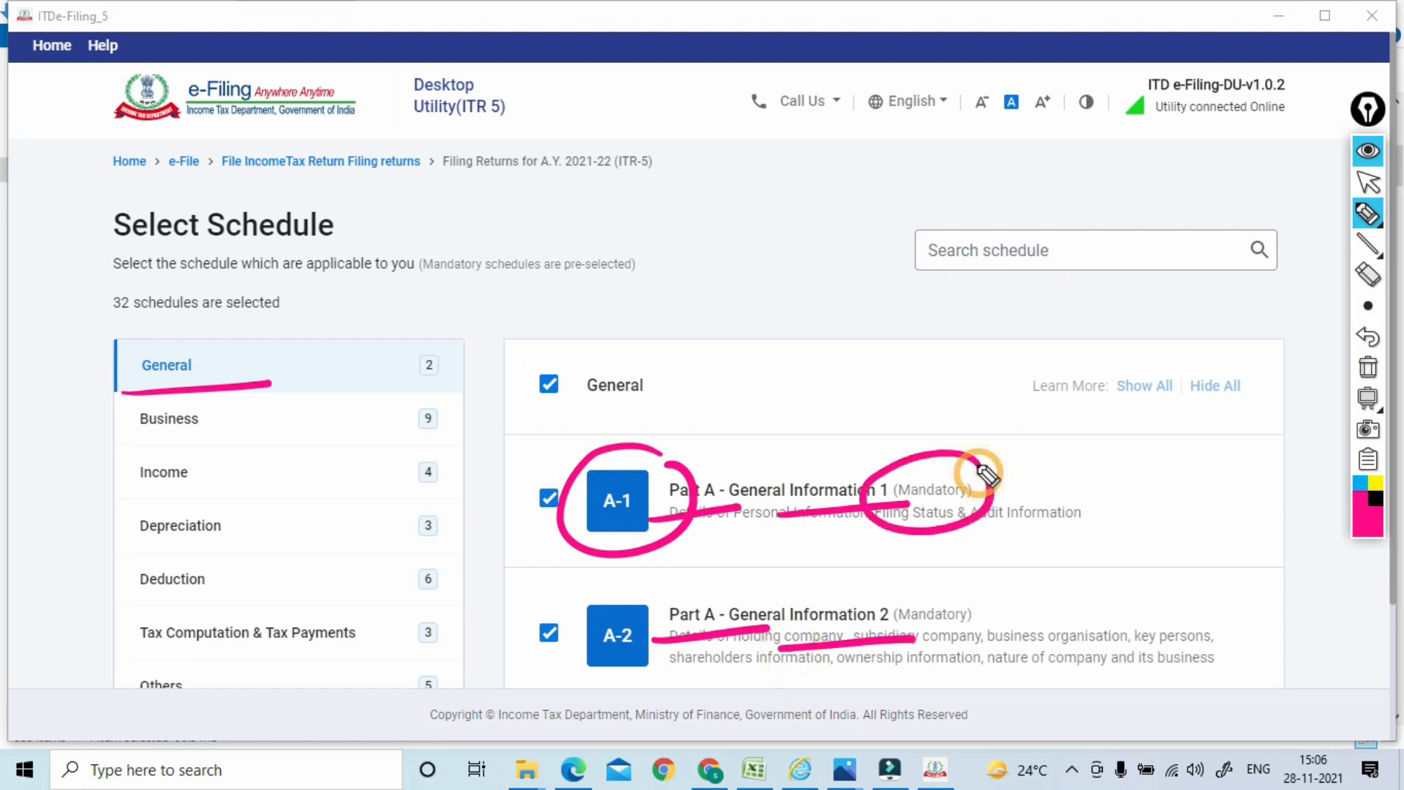
{"action": "left_click", "coordinate": [1369, 367]}
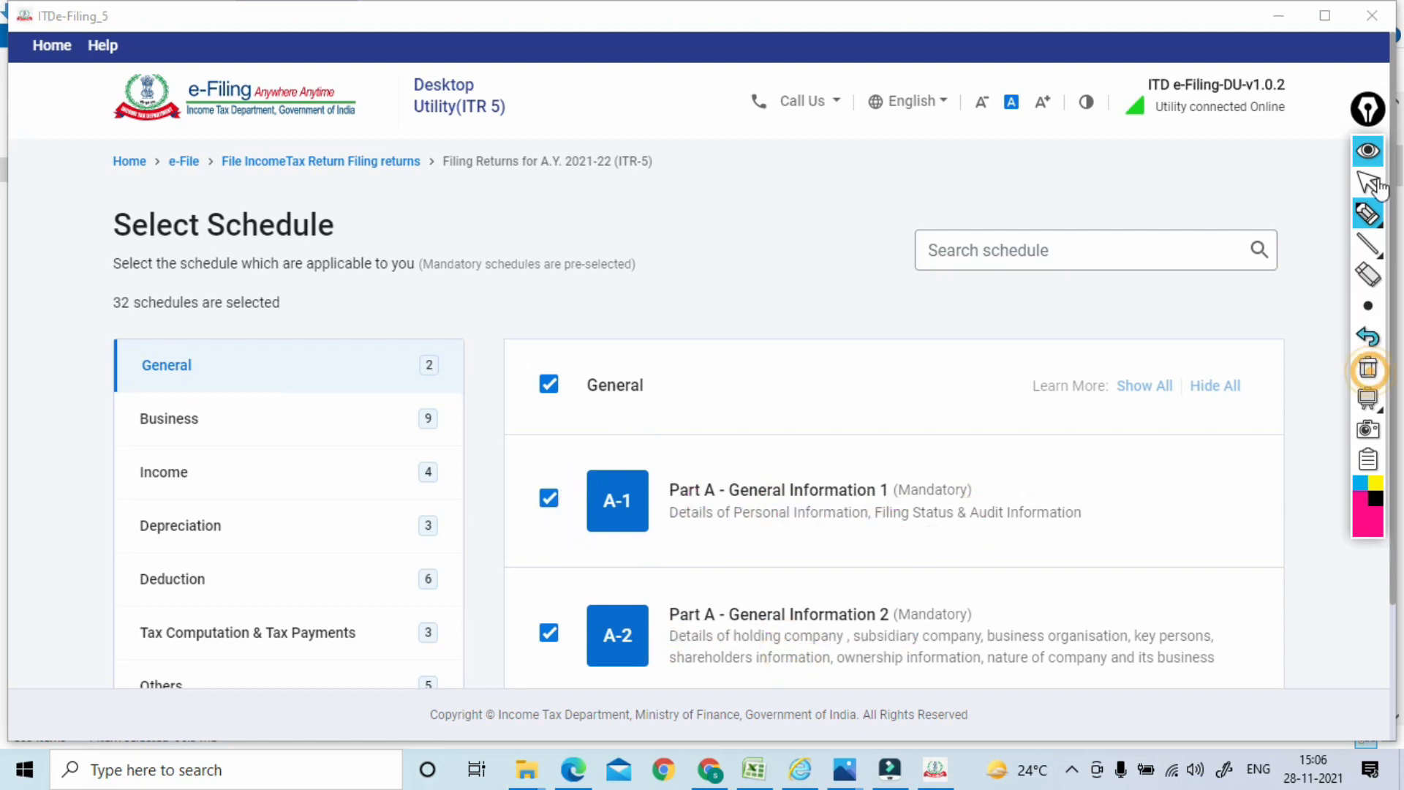
{"action": "left_click", "coordinate": [1369, 186]}
Show the Business schedules and annotate the Schedule ICDS row, its Mandatory tag and a side note
{"action": "key", "text": "Down"}
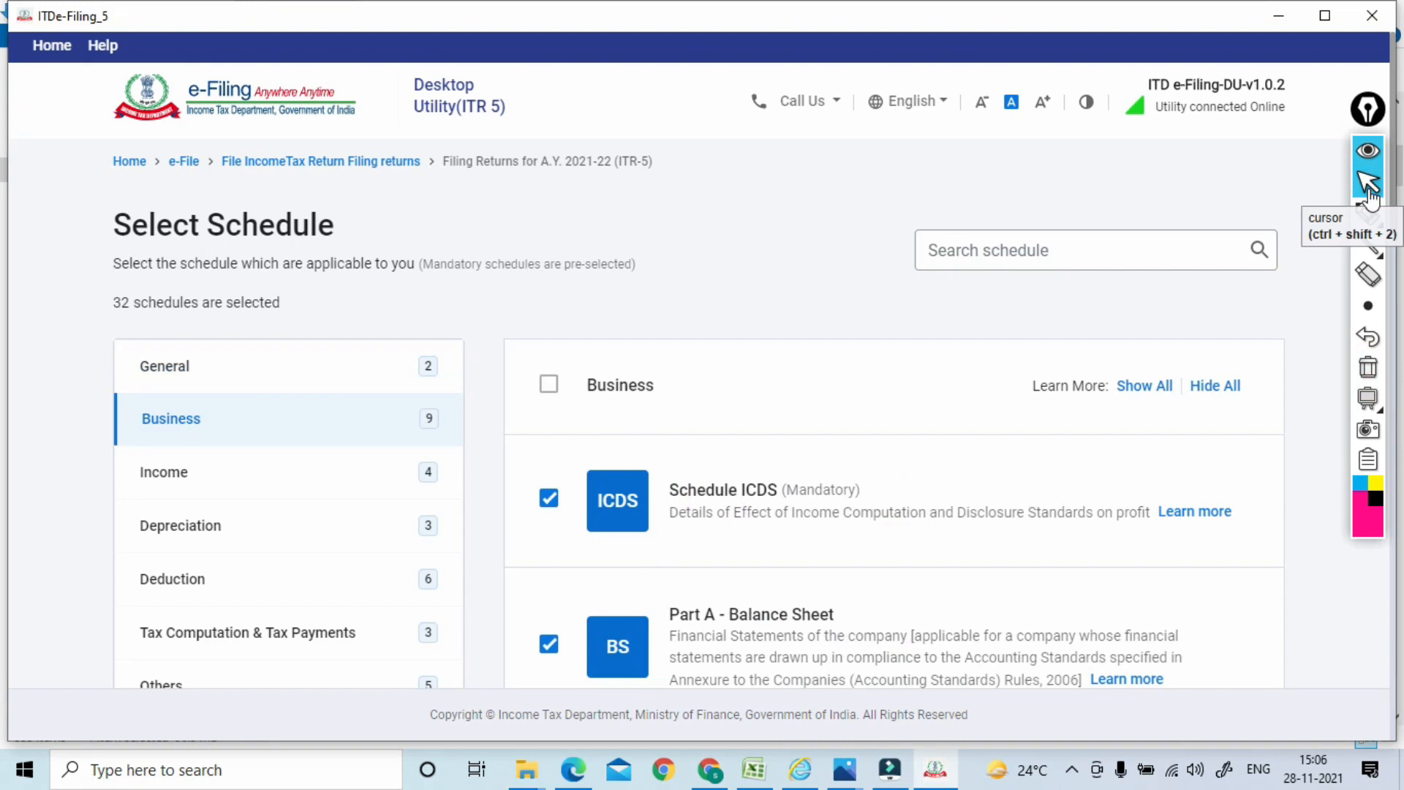
{"action": "scroll", "coordinate": [1372, 199], "scroll_direction": "down", "scroll_amount": 2}
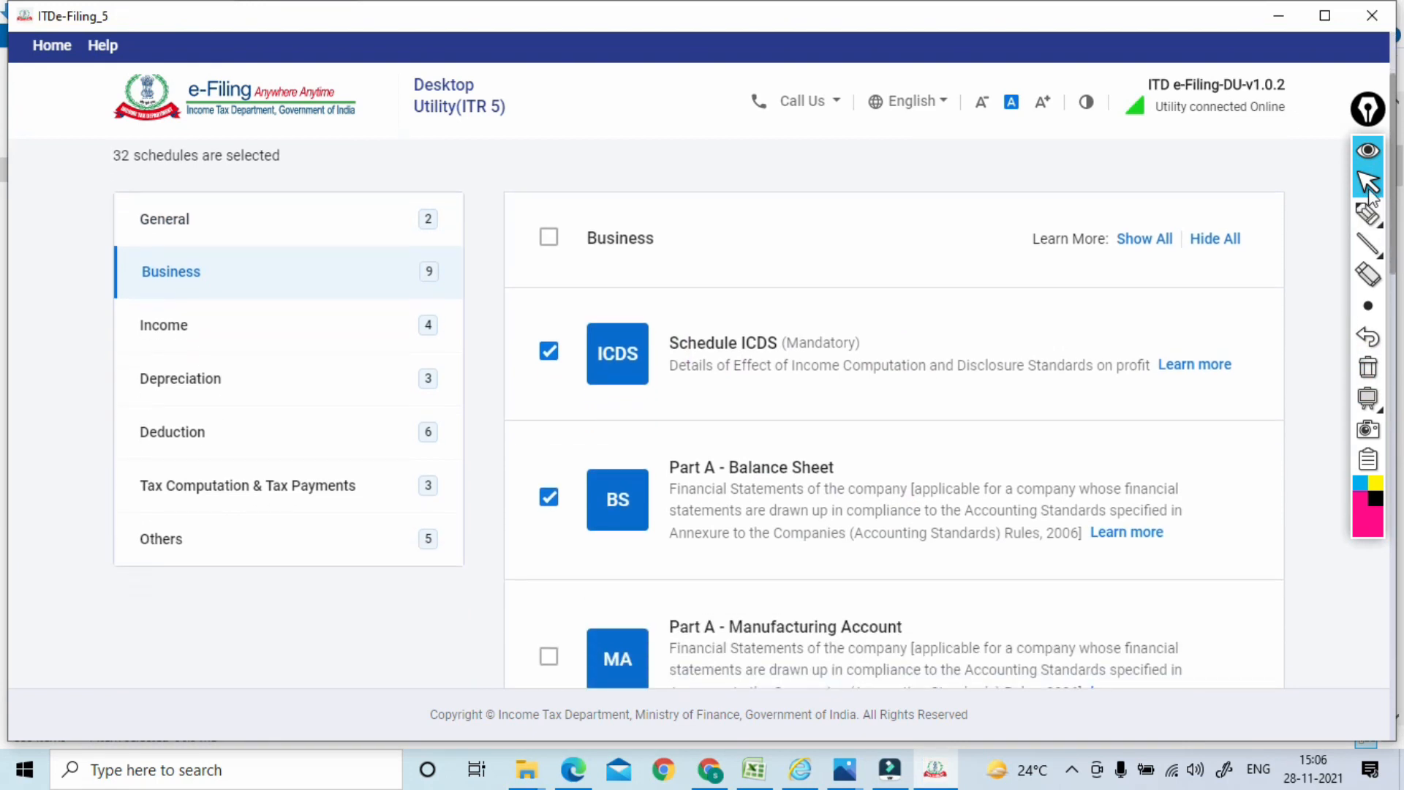
{"action": "left_click", "coordinate": [1365, 217]}
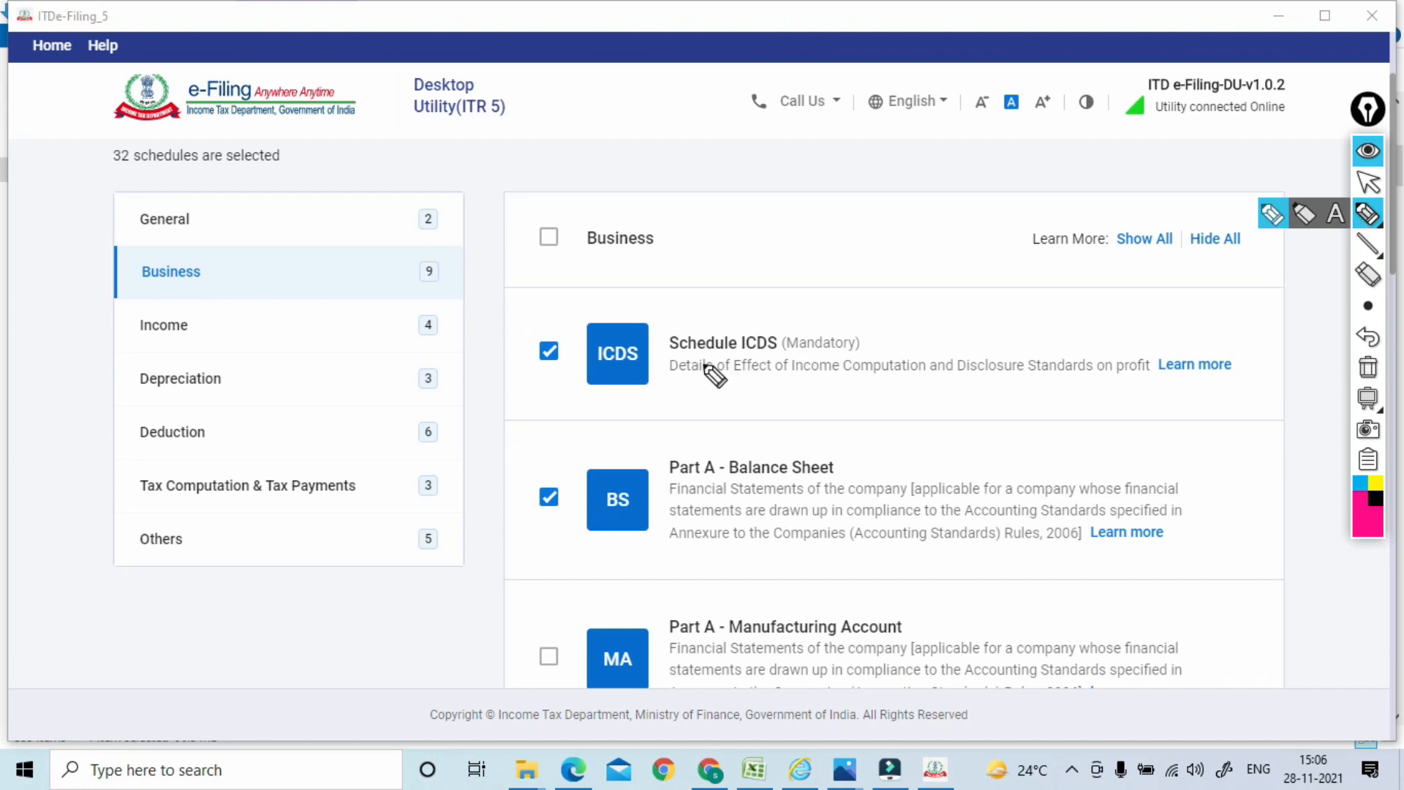
{"action": "left_click_drag", "start_coordinate": [680, 368], "coordinate": [813, 355]}
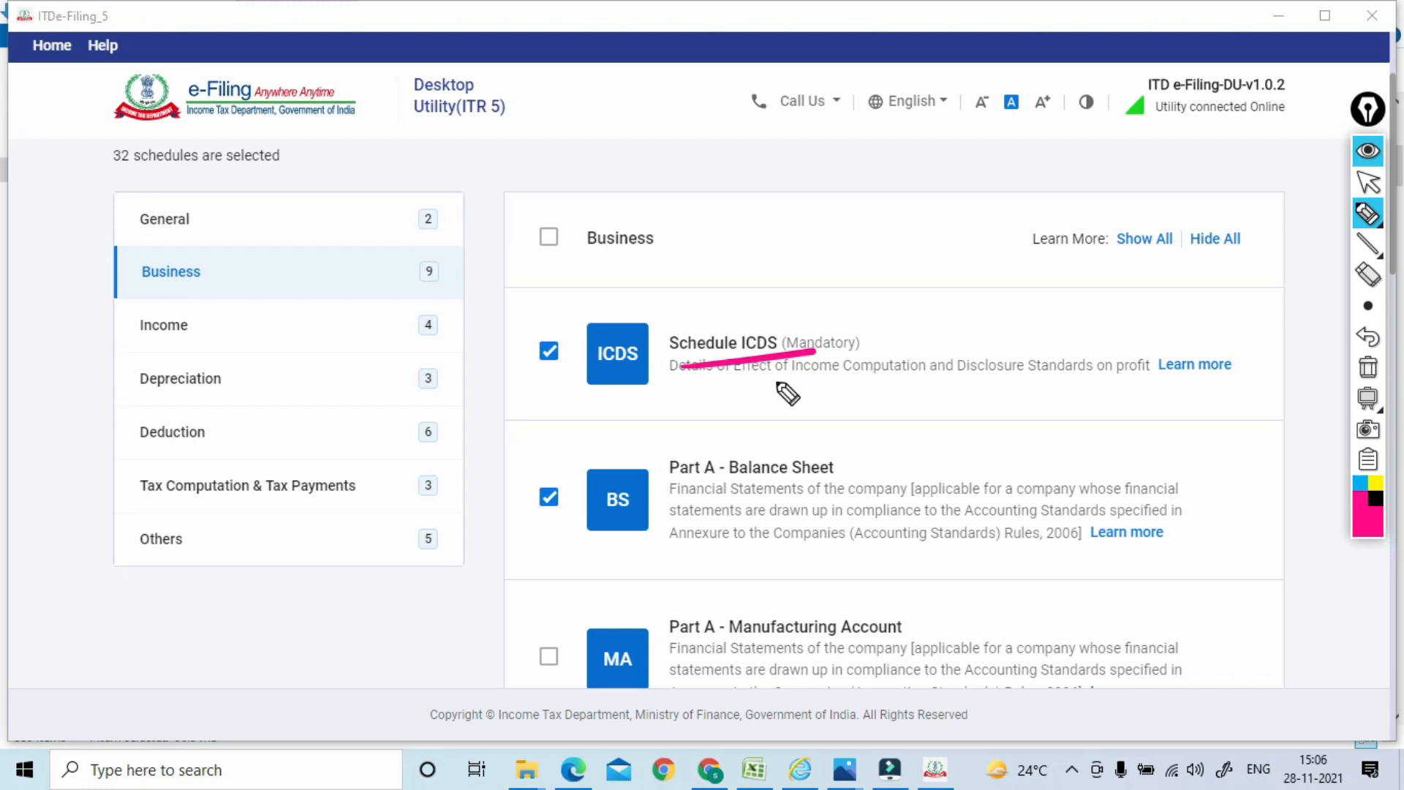
{"action": "left_click_drag", "start_coordinate": [1050, 386], "coordinate": [1179, 380]}
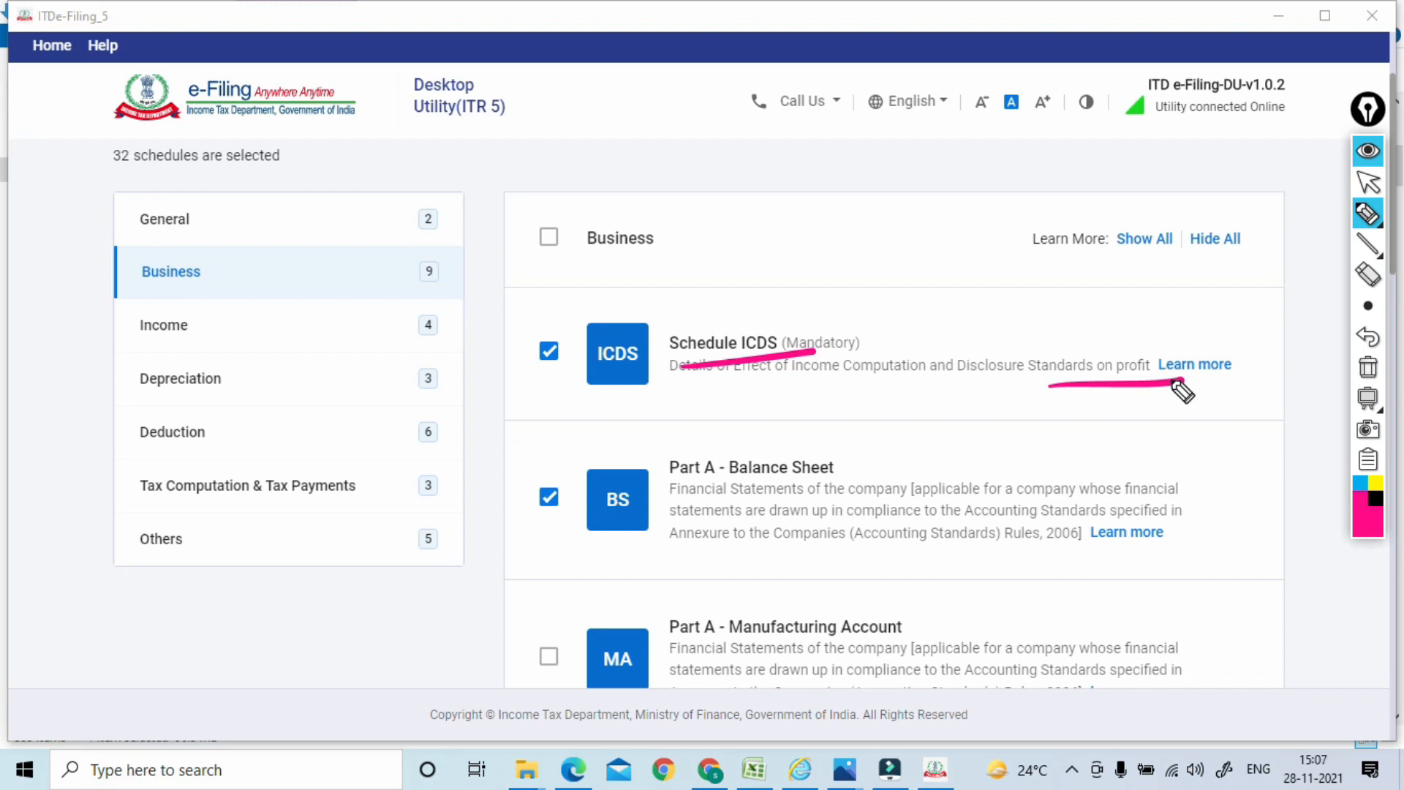
{"action": "mouse_move", "coordinate": [894, 357]}
{"action": "left_mouse_down"}
{"action": "mouse_move", "coordinate": [805, 305]}
{"action": "mouse_move", "coordinate": [878, 315]}
{"action": "left_mouse_up"}
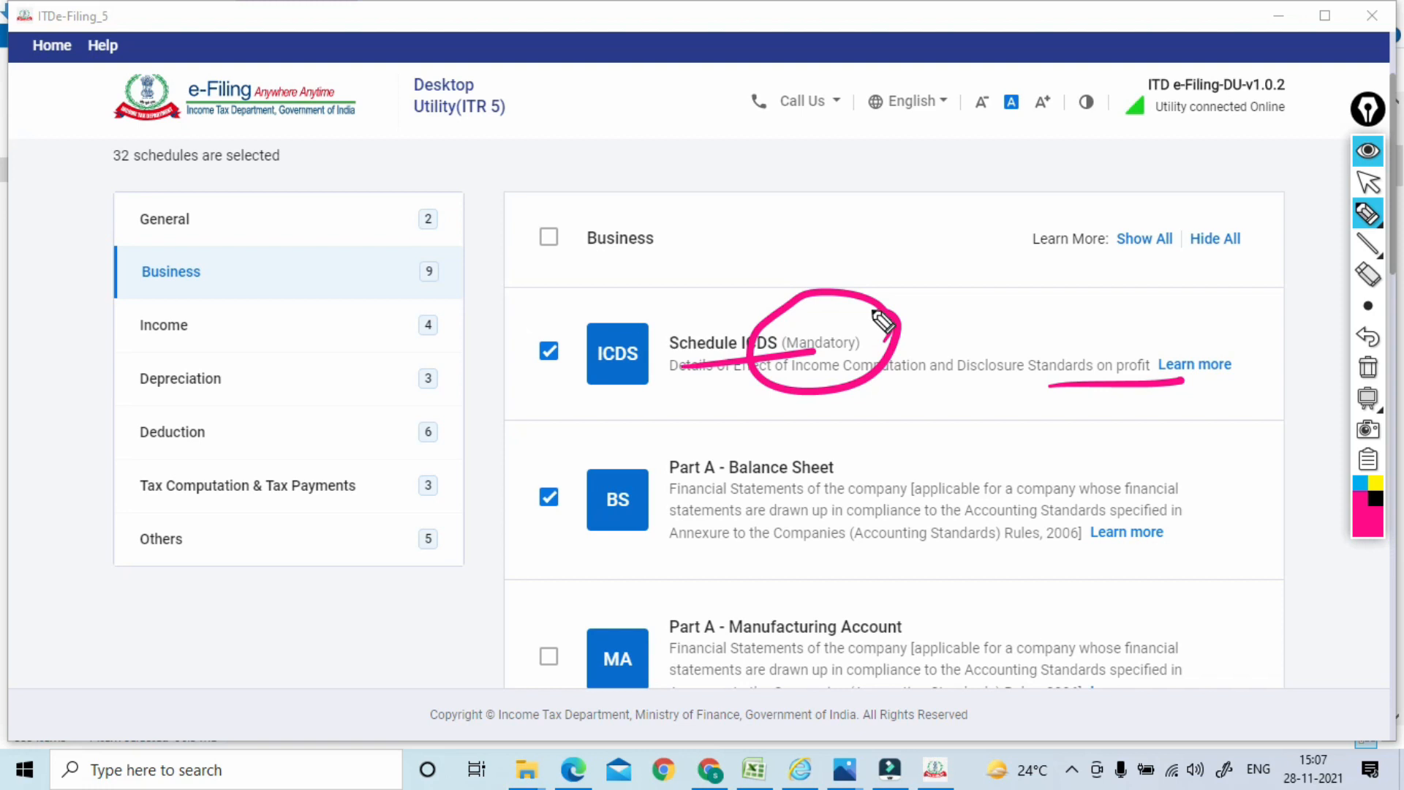
{"action": "mouse_move", "coordinate": [929, 303]}
{"action": "left_mouse_down"}
{"action": "mouse_move", "coordinate": [934, 283]}
{"action": "mouse_move", "coordinate": [949, 287]}
{"action": "left_mouse_up"}
{"action": "left_click", "coordinate": [961, 286]}
{"action": "mouse_move", "coordinate": [984, 260]}
{"action": "left_mouse_down"}
{"action": "mouse_move", "coordinate": [997, 270]}
{"action": "mouse_move", "coordinate": [977, 275]}
{"action": "left_mouse_up"}
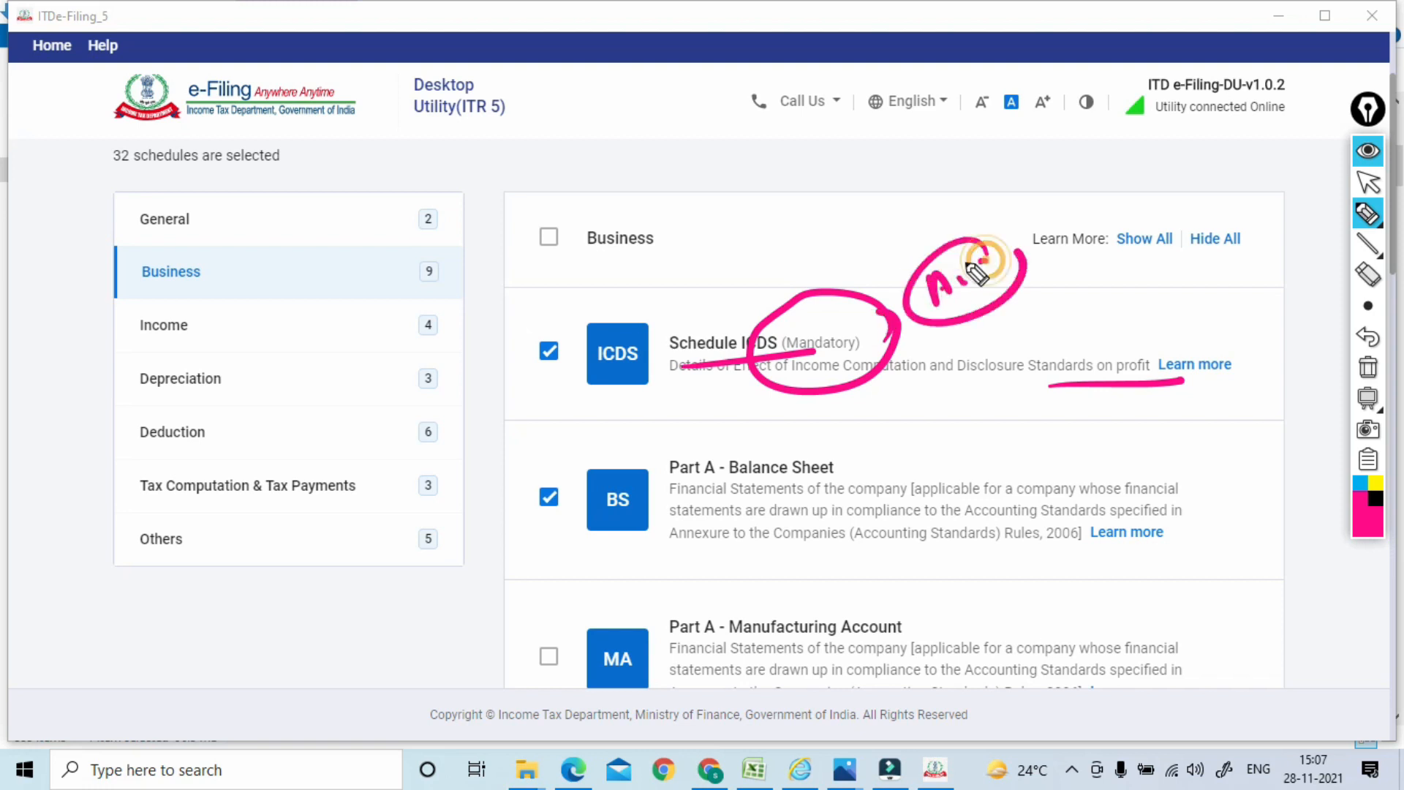
{"action": "mouse_move", "coordinate": [776, 344]}
{"action": "left_mouse_down"}
{"action": "mouse_move", "coordinate": [742, 344]}
{"action": "mouse_move", "coordinate": [764, 326]}
{"action": "left_mouse_up"}
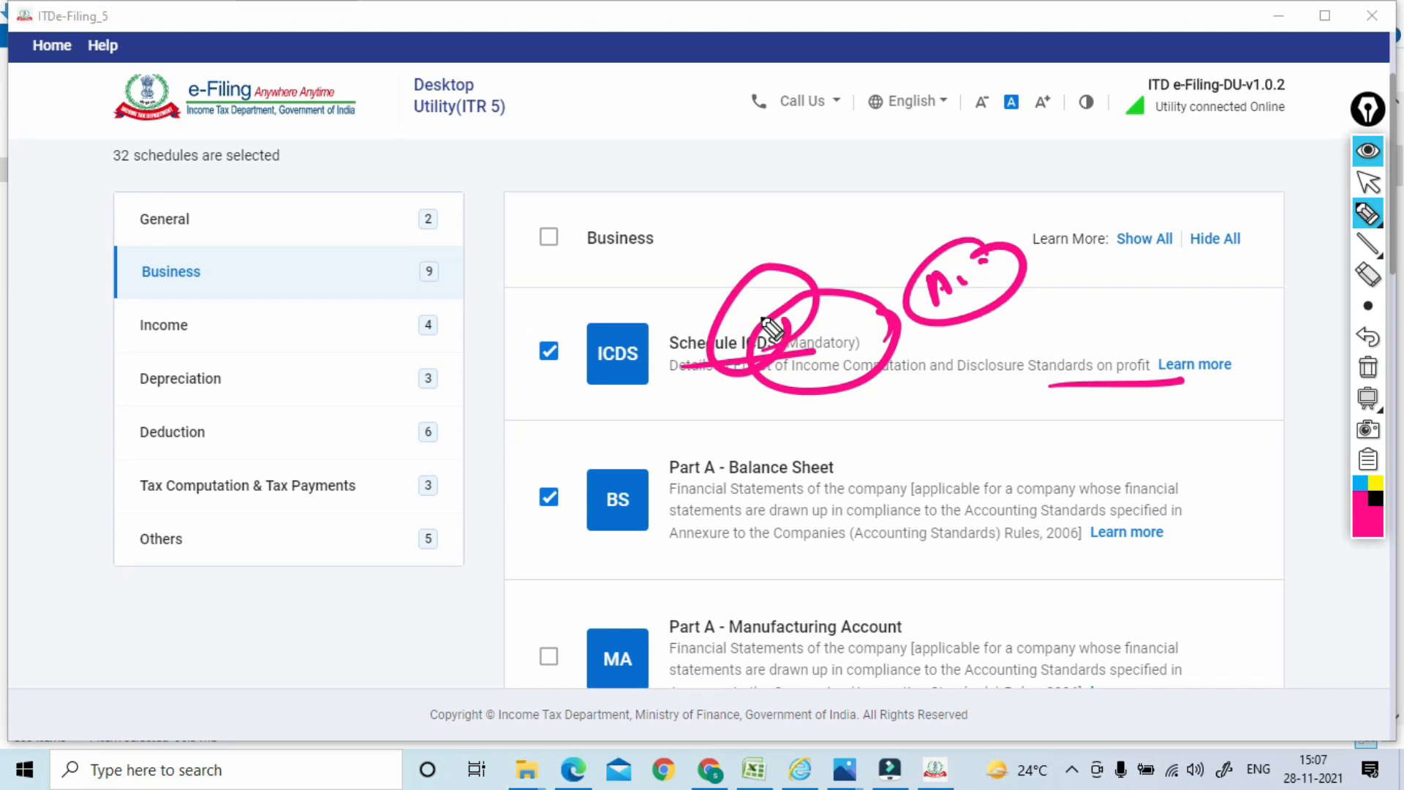
{"action": "left_click_drag", "start_coordinate": [890, 319], "coordinate": [928, 313]}
{"action": "mouse_move", "coordinate": [785, 323]}
{"action": "left_mouse_down"}
{"action": "mouse_move", "coordinate": [785, 367]}
{"action": "mouse_move", "coordinate": [808, 375]}
{"action": "left_mouse_up"}
Underline and circle the Part A - Balance Sheet schedule with a note, then erase all ink
{"action": "left_click_drag", "start_coordinate": [706, 499], "coordinate": [851, 487]}
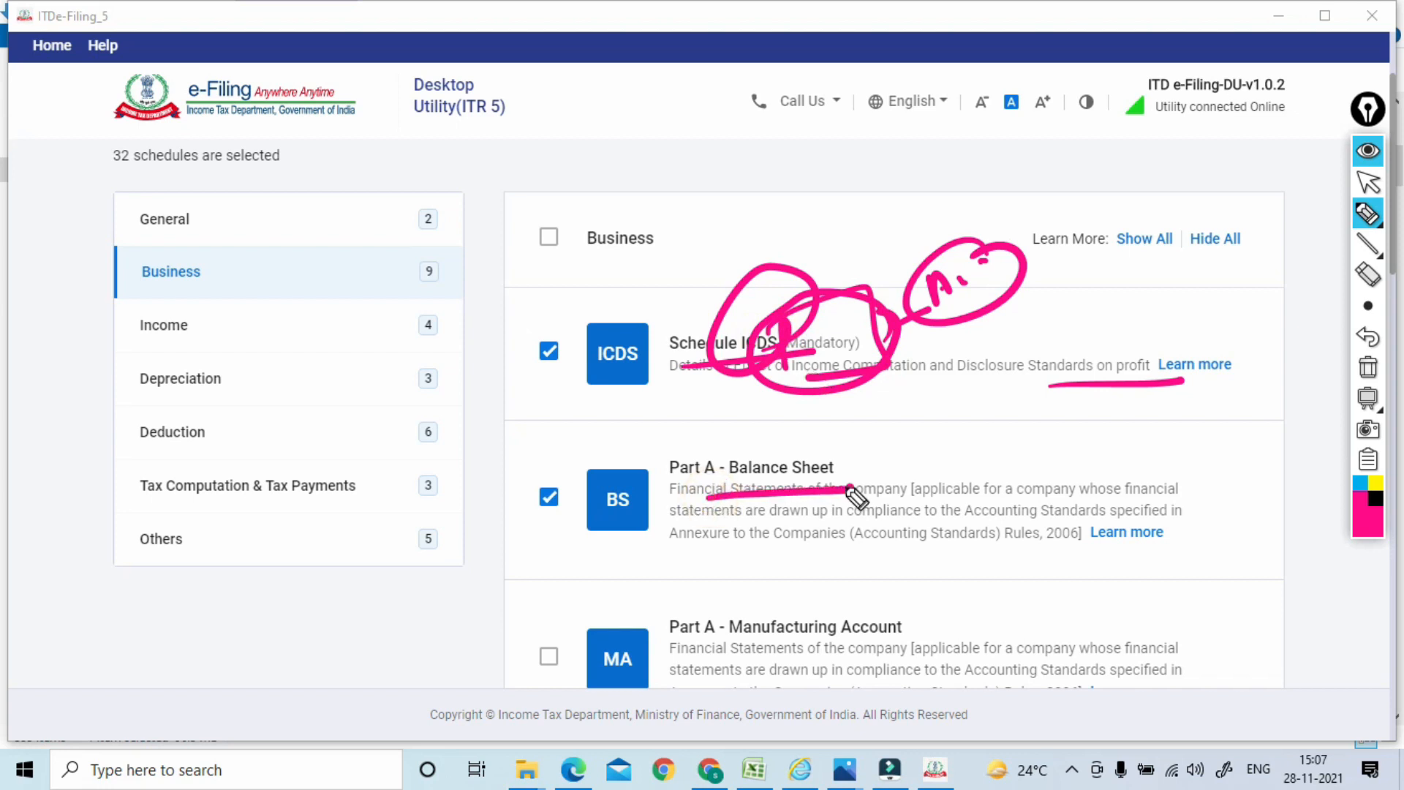
{"action": "mouse_move", "coordinate": [851, 463]}
{"action": "left_mouse_down"}
{"action": "mouse_move", "coordinate": [907, 417]}
{"action": "mouse_move", "coordinate": [923, 436]}
{"action": "mouse_move", "coordinate": [943, 395]}
{"action": "left_mouse_up"}
{"action": "left_click", "coordinate": [935, 418]}
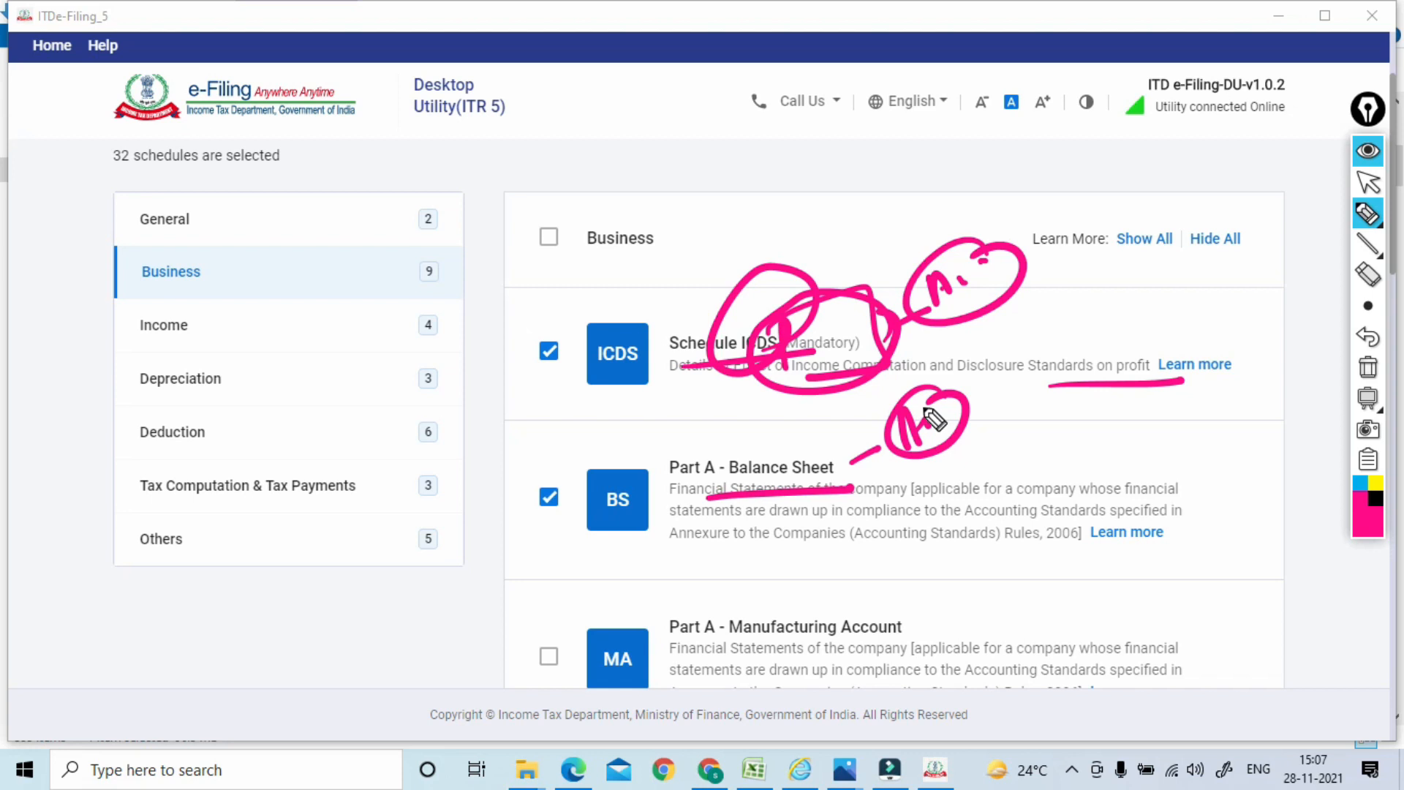
{"action": "mouse_move", "coordinate": [869, 474]}
{"action": "left_mouse_down"}
{"action": "mouse_move", "coordinate": [858, 423]}
{"action": "mouse_move", "coordinate": [858, 447]}
{"action": "mouse_move", "coordinate": [829, 443]}
{"action": "left_mouse_up"}
{"action": "left_click", "coordinate": [1368, 367]}
{"action": "left_click", "coordinate": [1368, 182]}
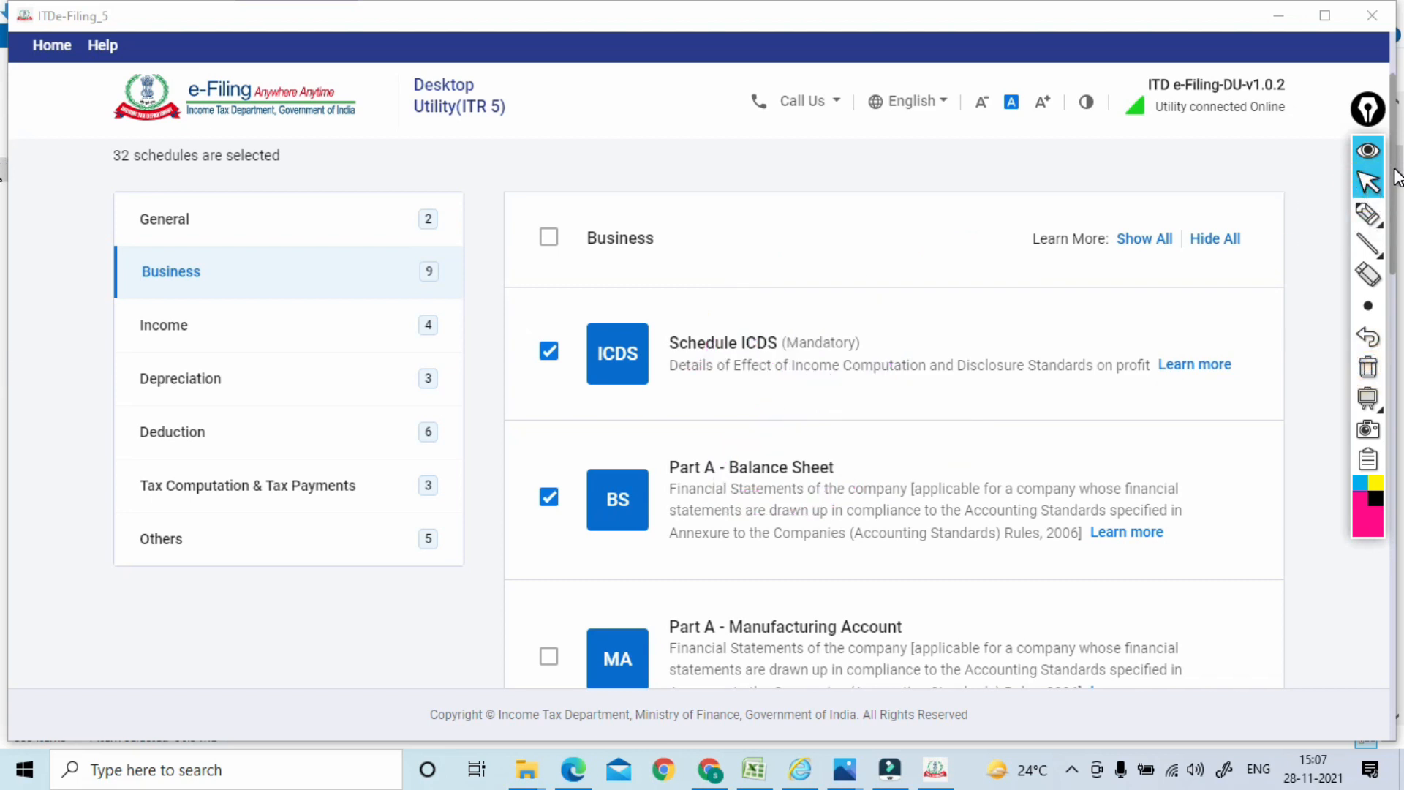
{"action": "left_click_drag", "start_coordinate": [1374, 102], "coordinate": [1270, 101]}
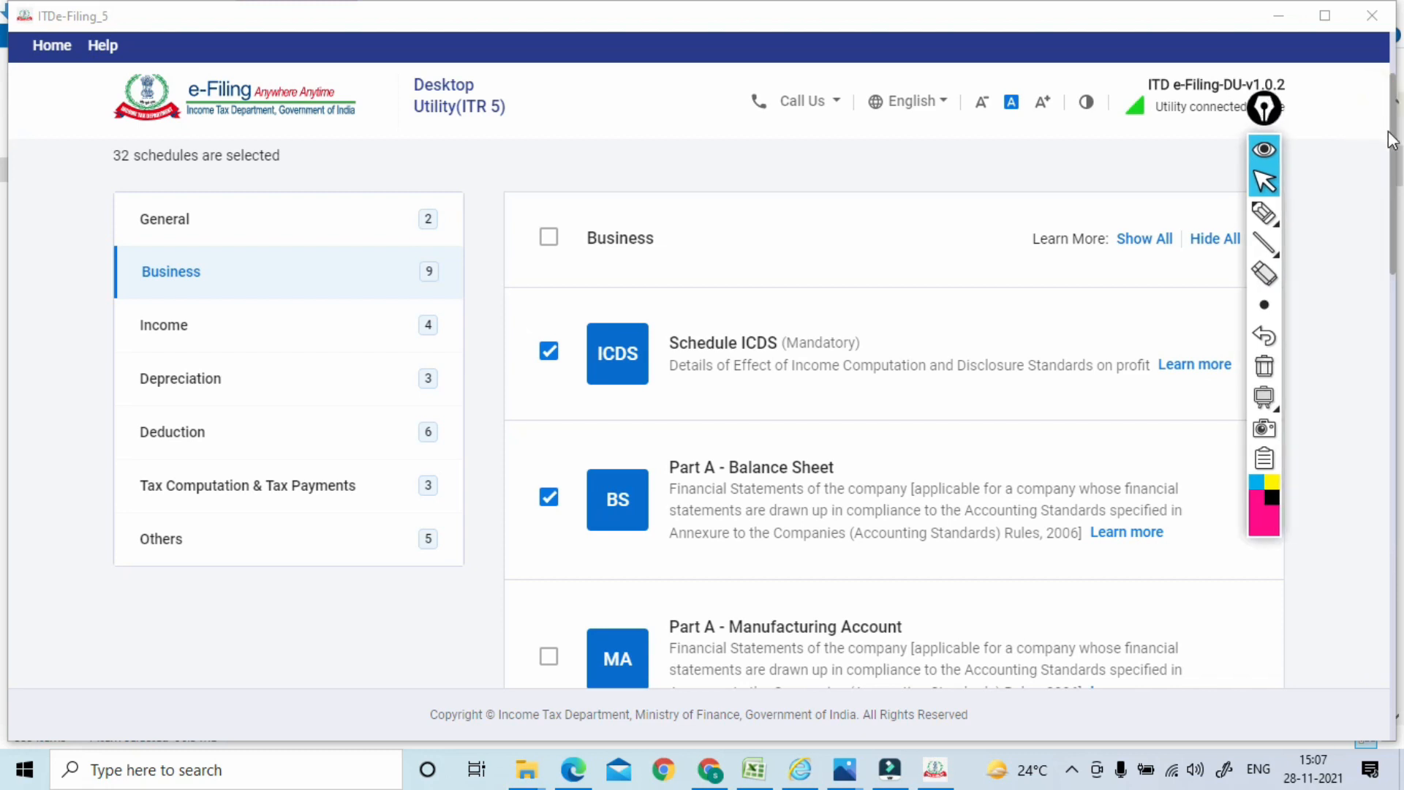
{"action": "left_click_drag", "start_coordinate": [1392, 158], "coordinate": [1395, 364]}
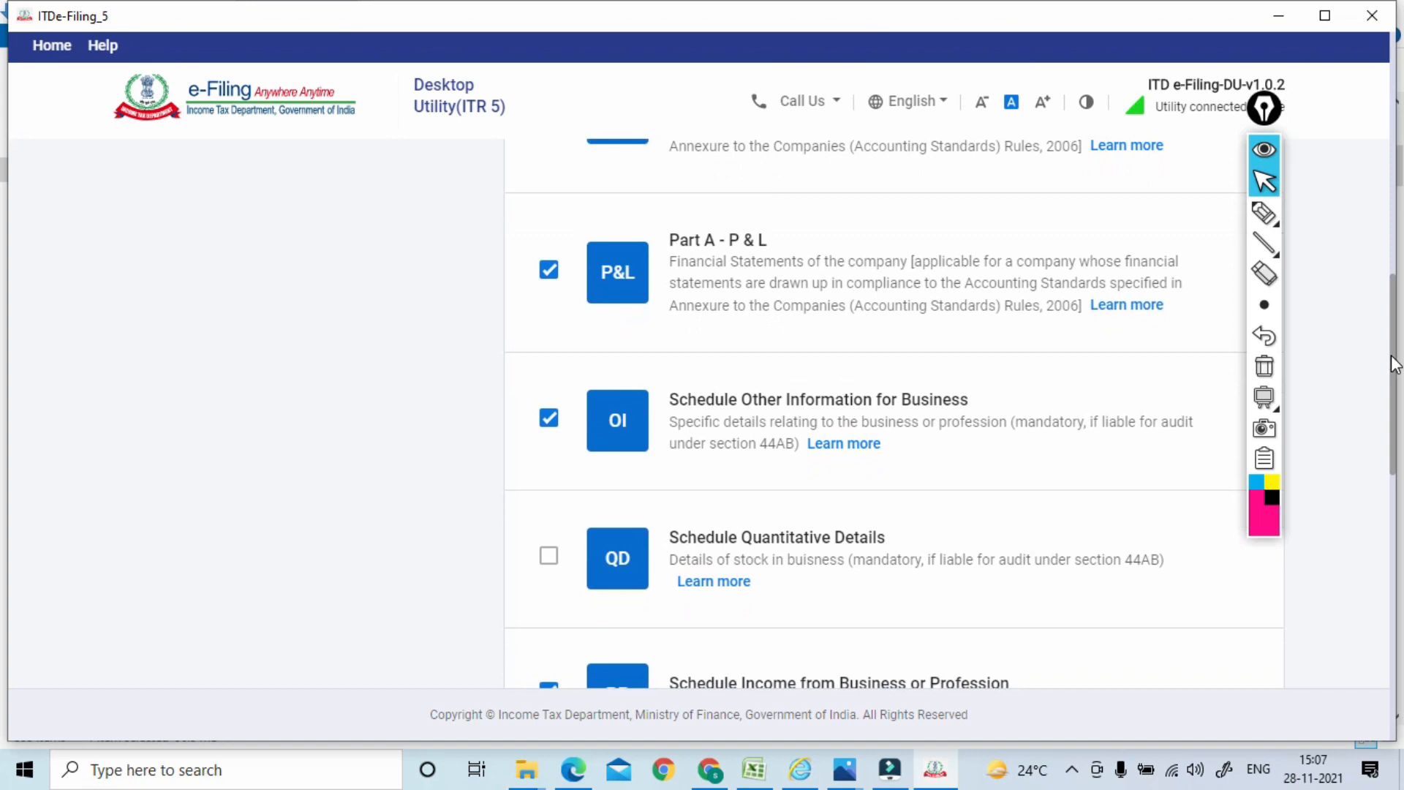
{"action": "left_click_drag", "start_coordinate": [1396, 366], "coordinate": [1396, 367]}
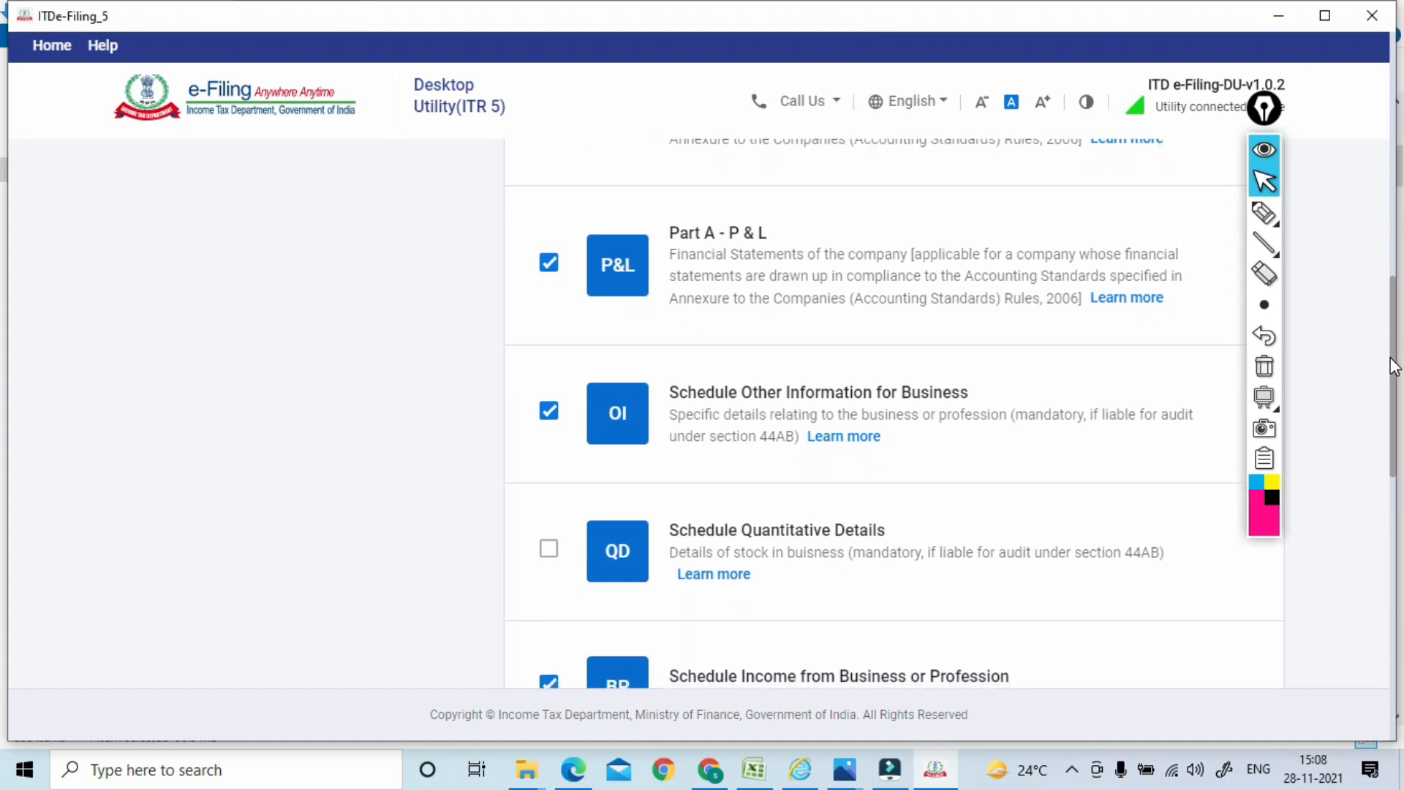
{"action": "left_click", "coordinate": [1264, 213]}
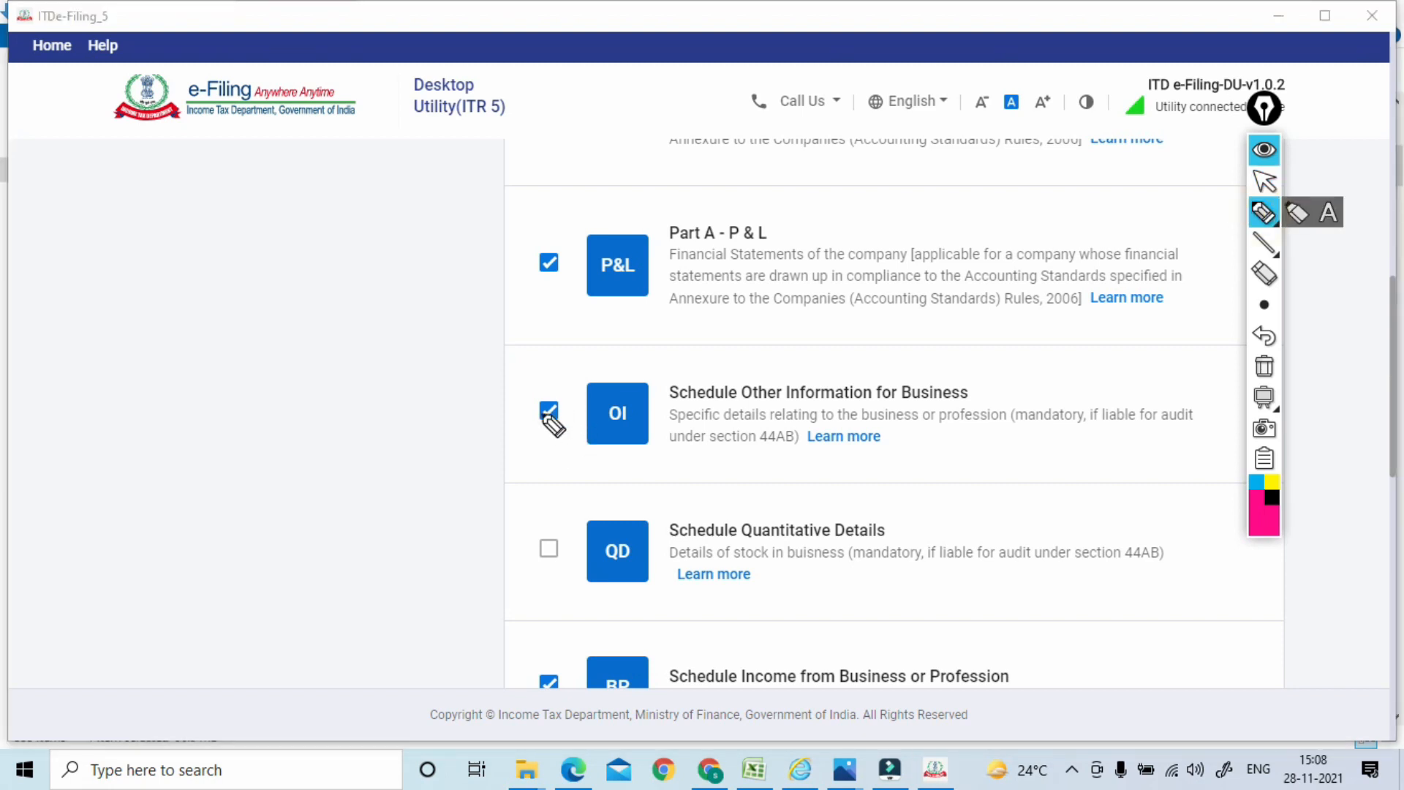
{"action": "left_click_drag", "start_coordinate": [689, 553], "coordinate": [898, 542]}
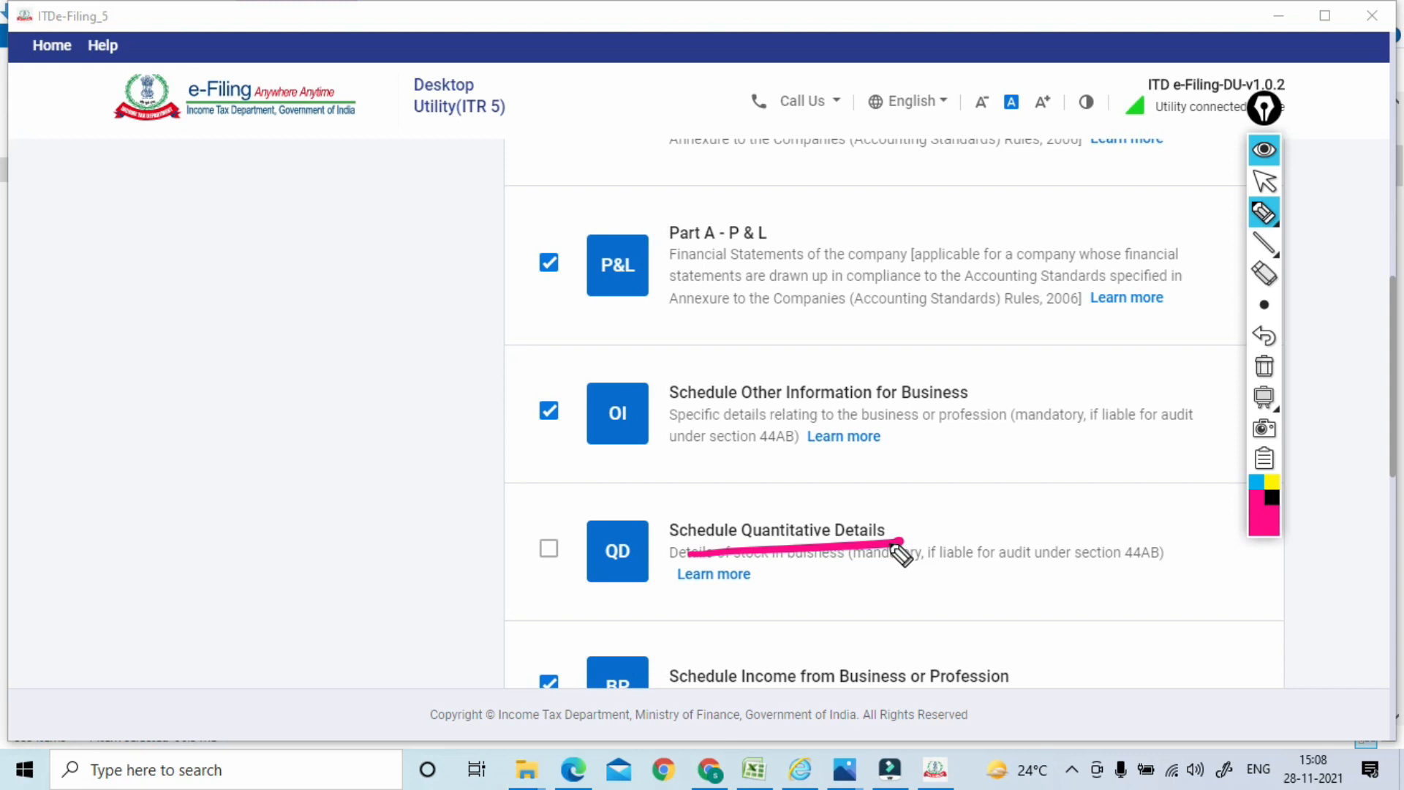
{"action": "mouse_move", "coordinate": [168, 333]}
{"action": "left_mouse_down"}
{"action": "mouse_move", "coordinate": [158, 329]}
{"action": "mouse_move", "coordinate": [199, 296]}
{"action": "left_mouse_up"}
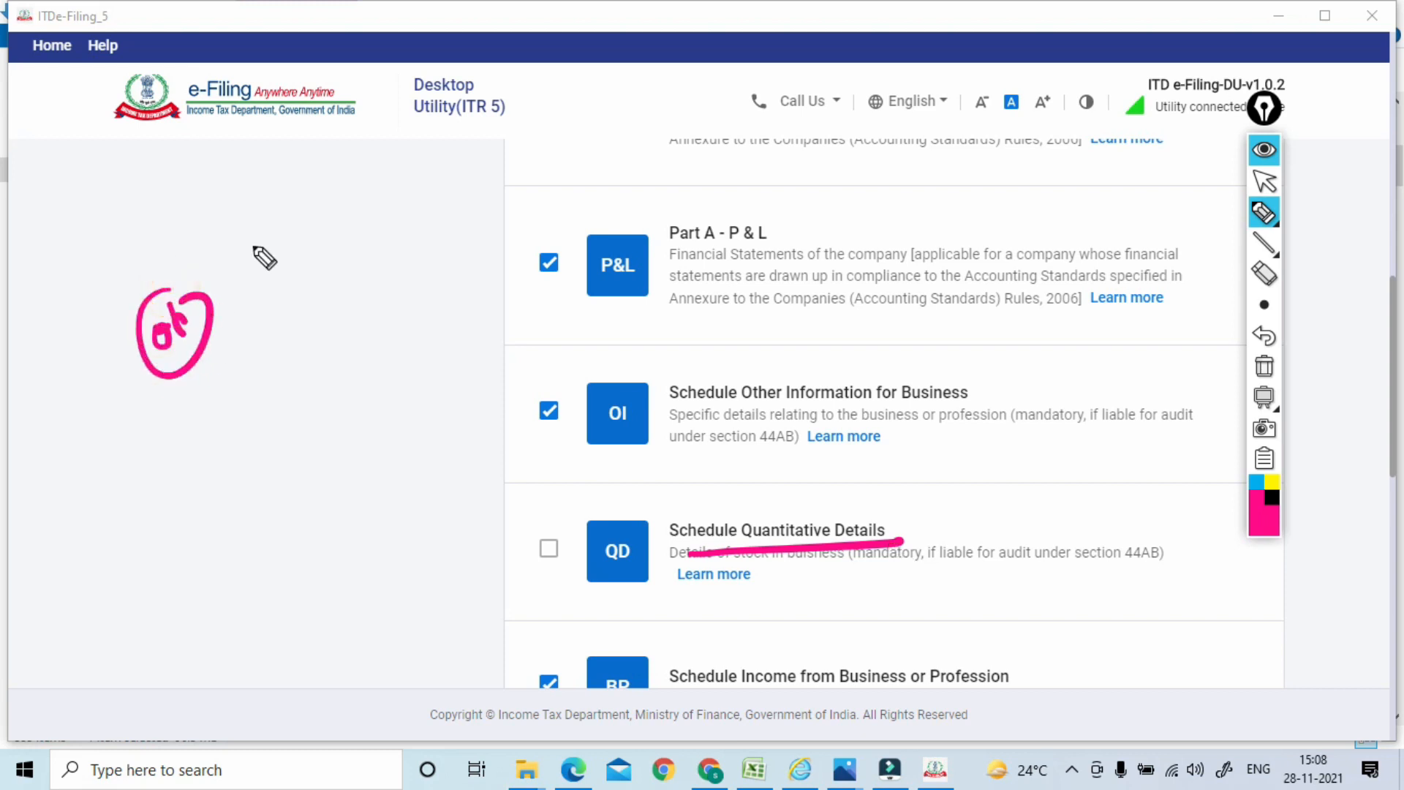
{"action": "mouse_move", "coordinate": [253, 234]}
{"action": "left_mouse_down"}
{"action": "mouse_move", "coordinate": [313, 223]}
{"action": "mouse_move", "coordinate": [253, 209]}
{"action": "left_mouse_up"}
{"action": "mouse_move", "coordinate": [377, 176]}
{"action": "left_mouse_down"}
{"action": "mouse_move", "coordinate": [370, 157]}
{"action": "mouse_move", "coordinate": [398, 210]}
{"action": "mouse_move", "coordinate": [461, 218]}
{"action": "left_mouse_up"}
{"action": "mouse_move", "coordinate": [454, 150]}
{"action": "left_mouse_down"}
{"action": "mouse_move", "coordinate": [409, 220]}
{"action": "mouse_move", "coordinate": [472, 142]}
{"action": "left_mouse_up"}
{"action": "left_click", "coordinate": [1264, 366]}
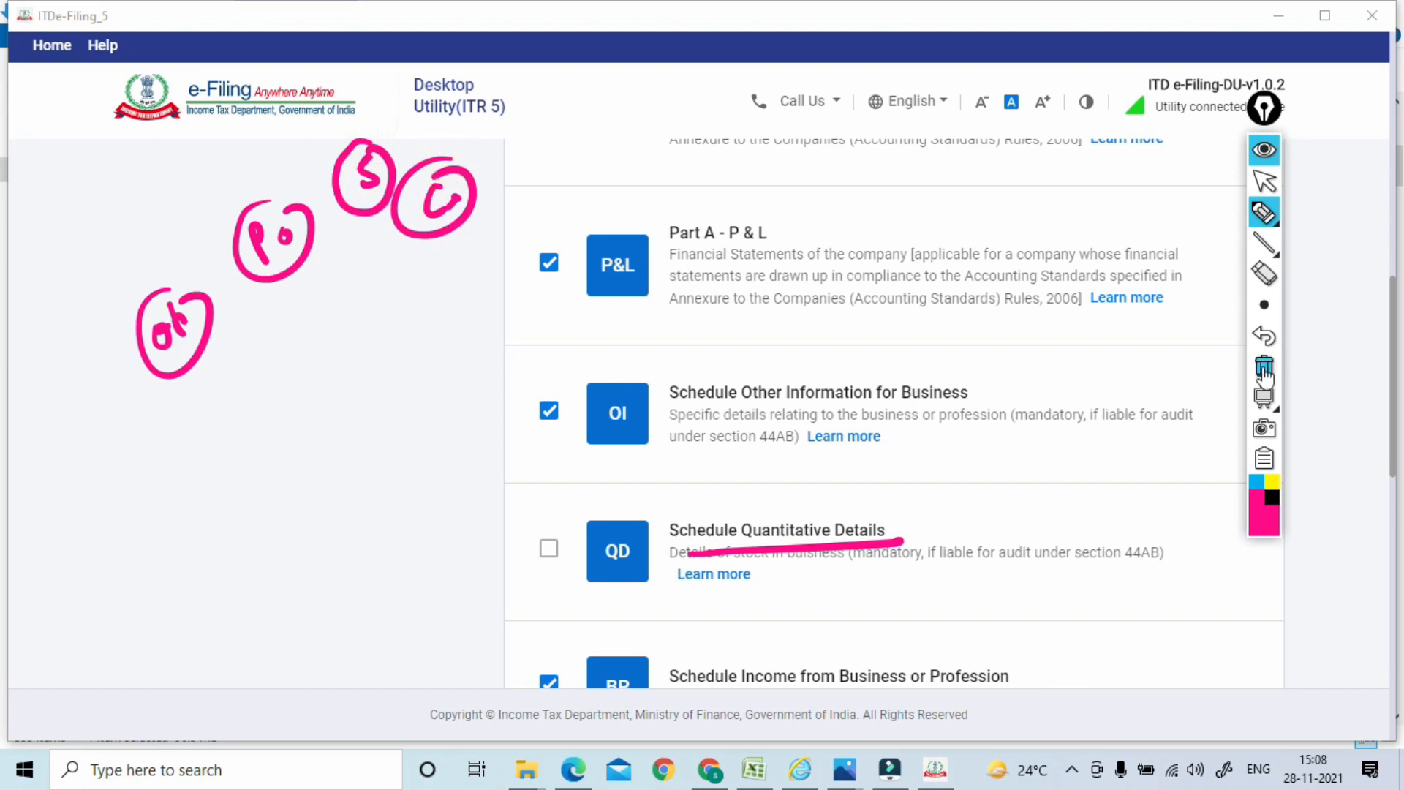
{"action": "left_click", "coordinate": [1266, 187]}
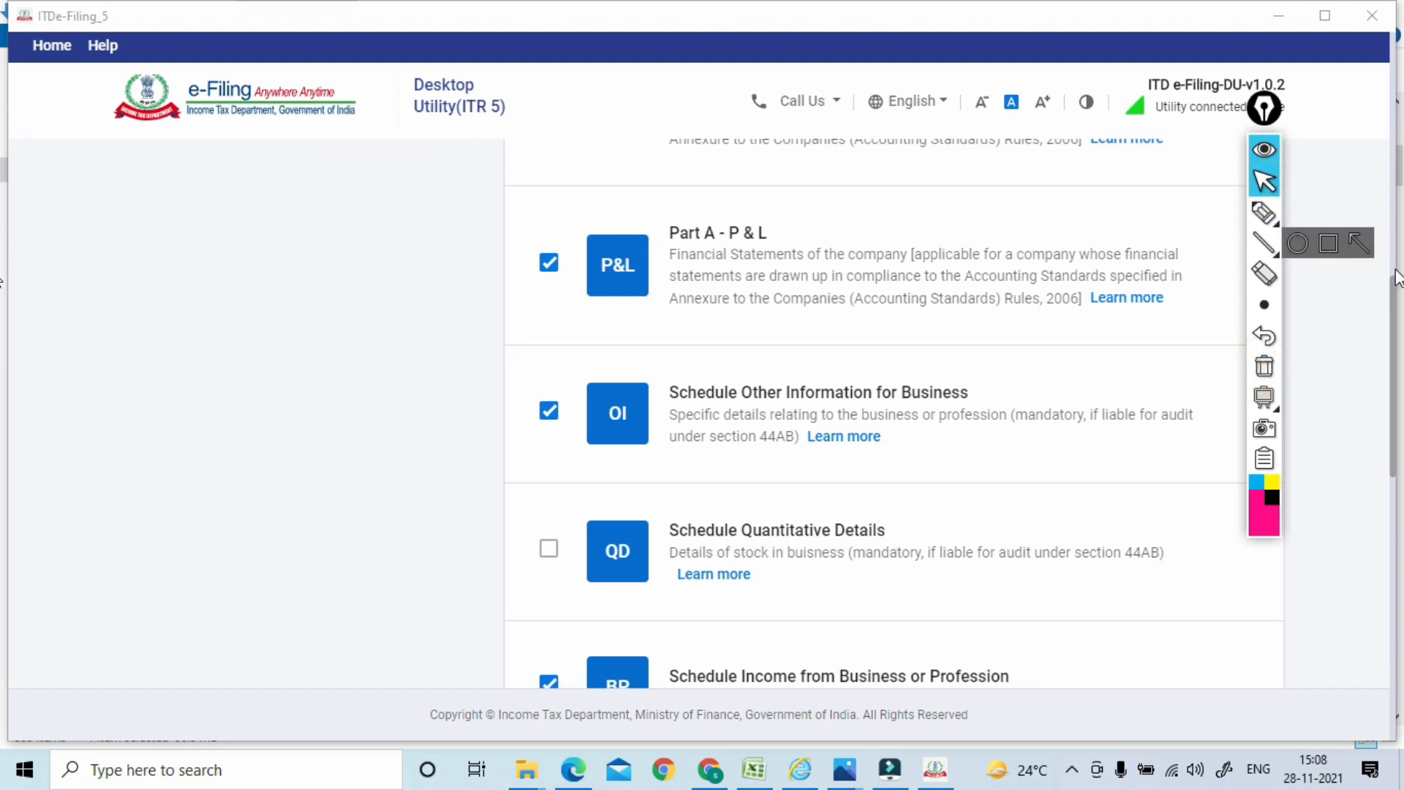
{"action": "left_click_drag", "start_coordinate": [1396, 287], "coordinate": [1396, 397]}
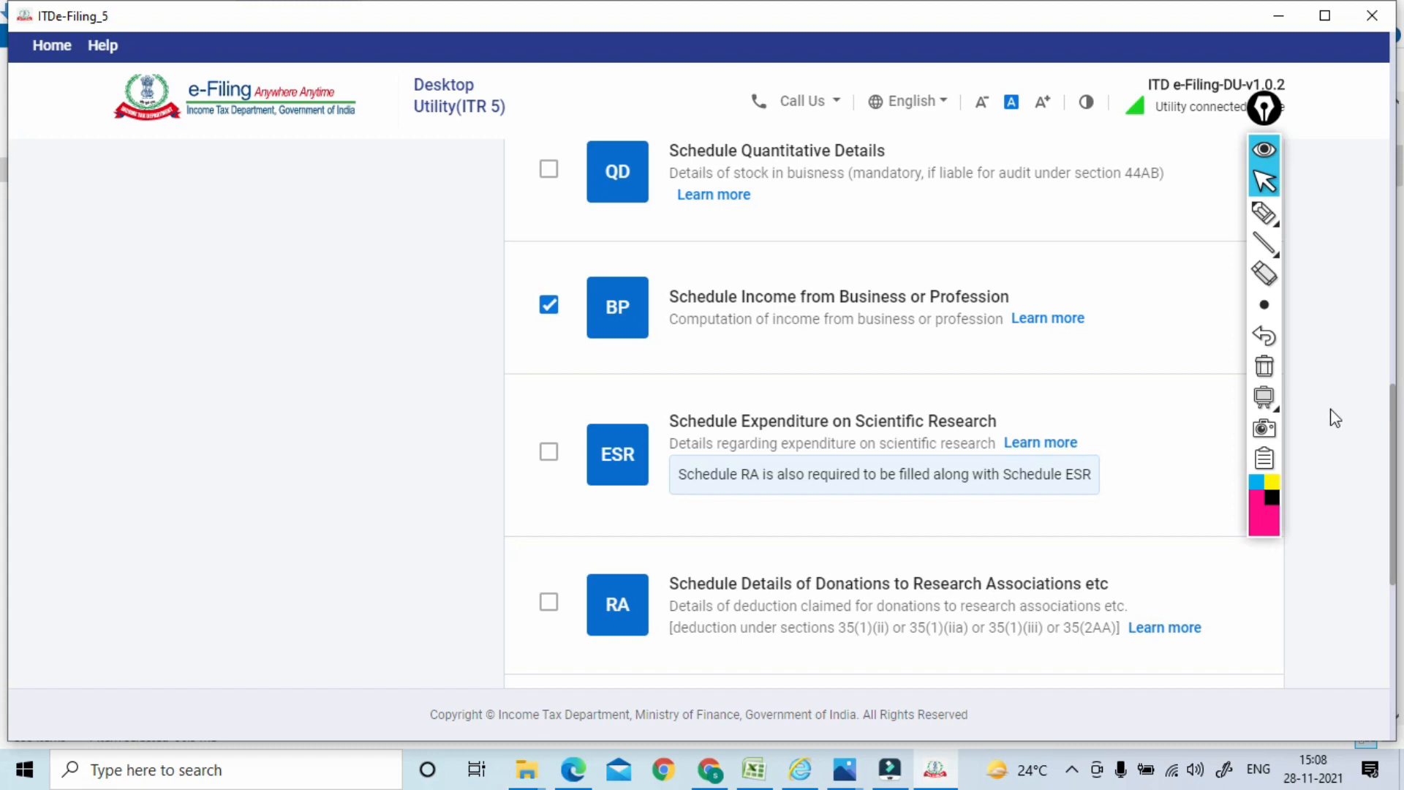
{"action": "left_click_drag", "start_coordinate": [1394, 443], "coordinate": [1390, 562]}
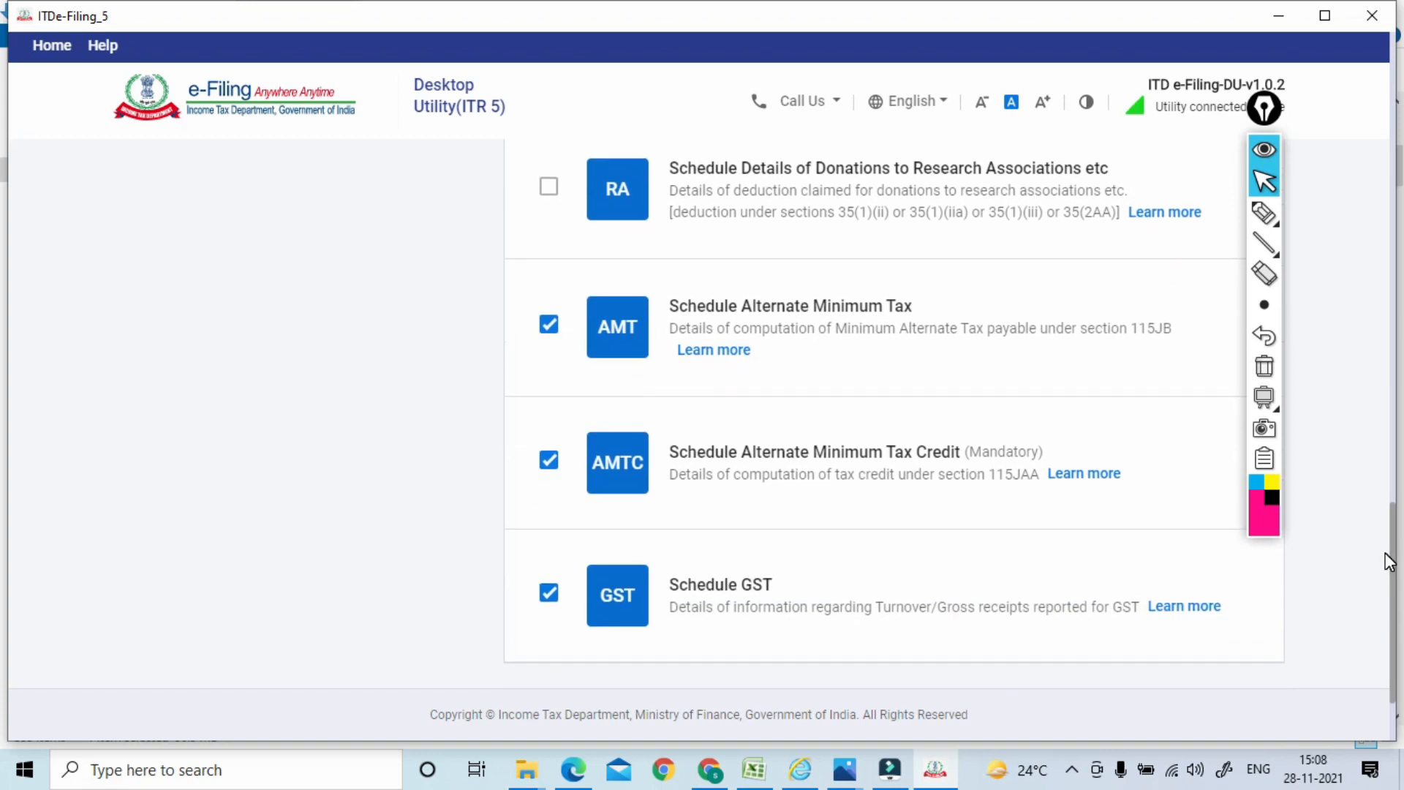
{"action": "left_click", "coordinate": [1265, 212]}
{"action": "left_click_drag", "start_coordinate": [746, 331], "coordinate": [899, 319]}
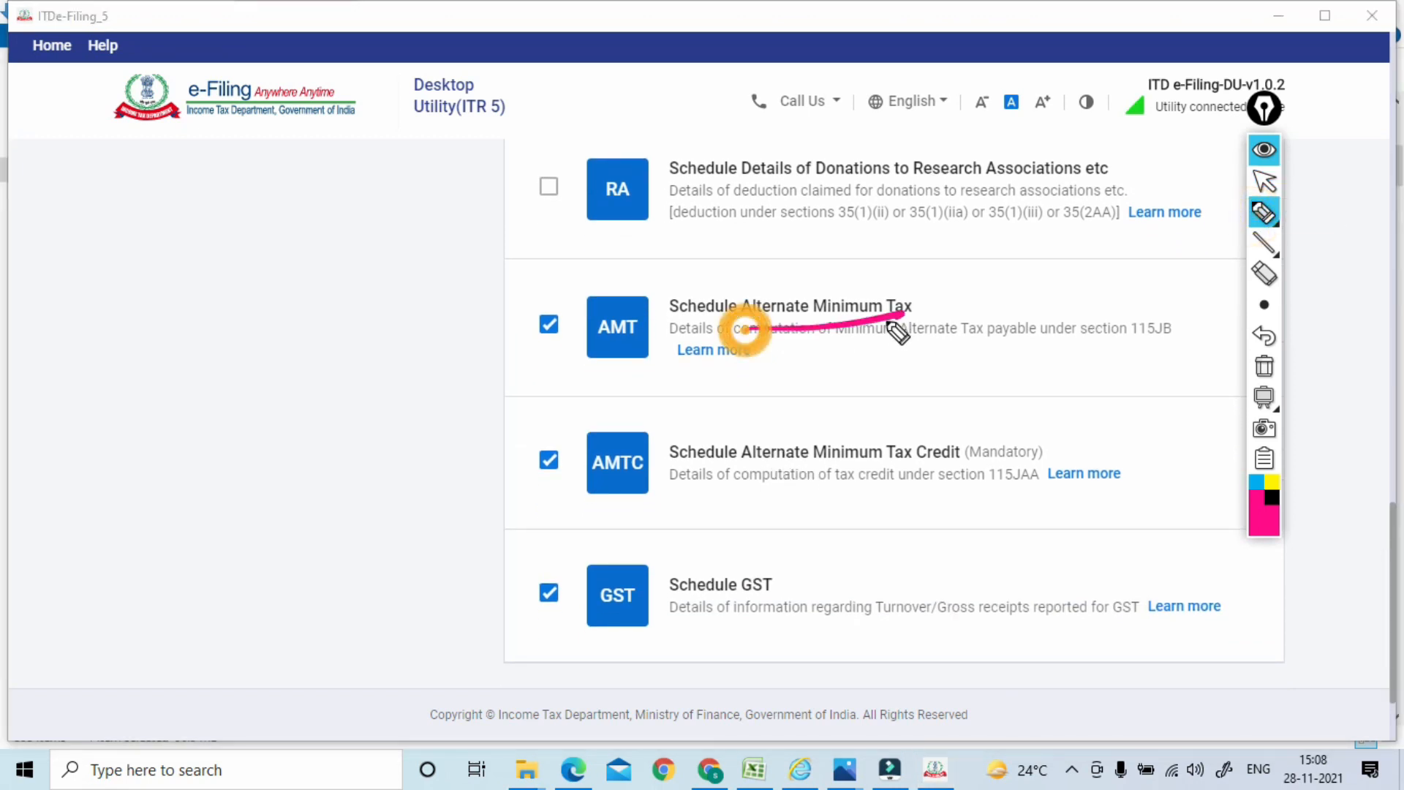
{"action": "left_click_drag", "start_coordinate": [744, 468], "coordinate": [959, 461]}
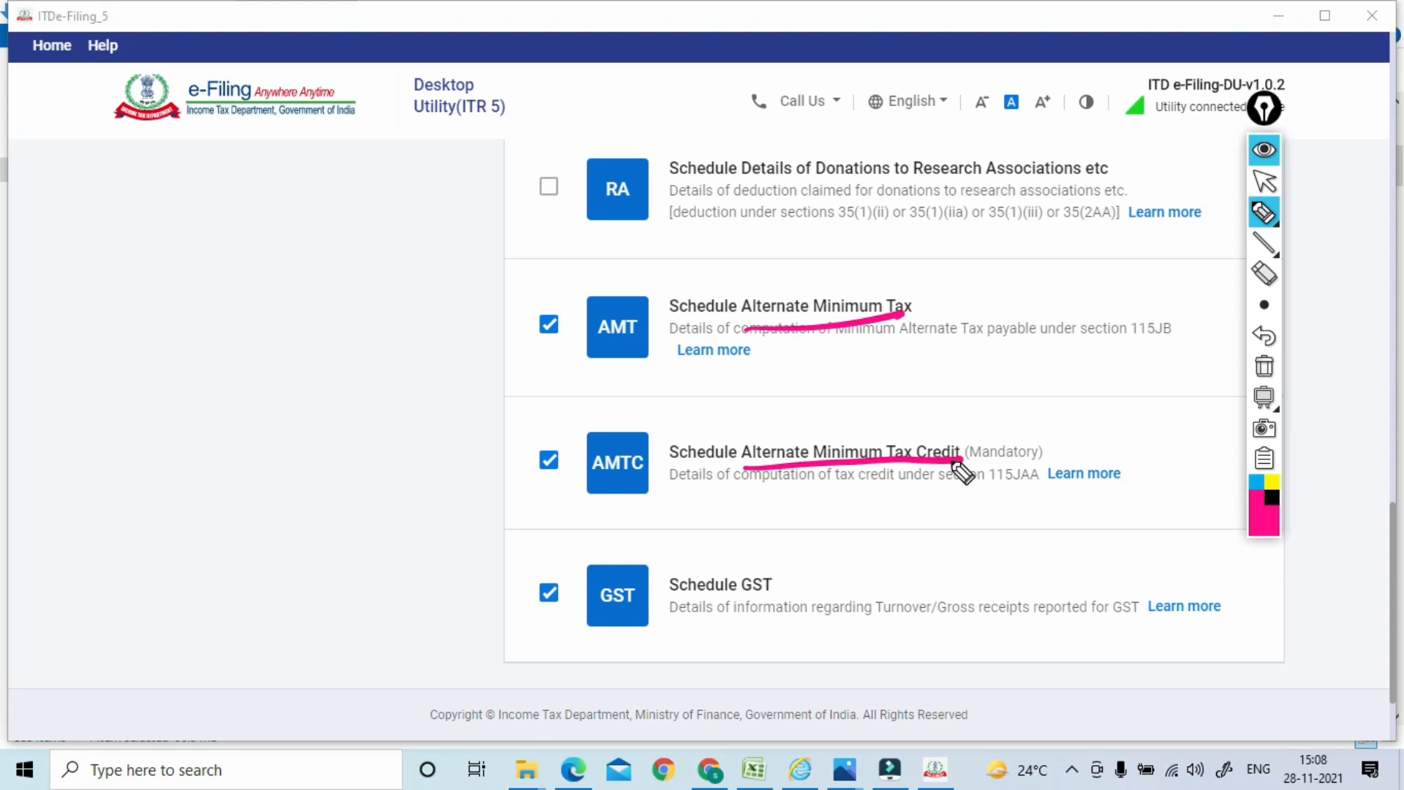
{"action": "left_click_drag", "start_coordinate": [761, 331], "coordinate": [879, 323]}
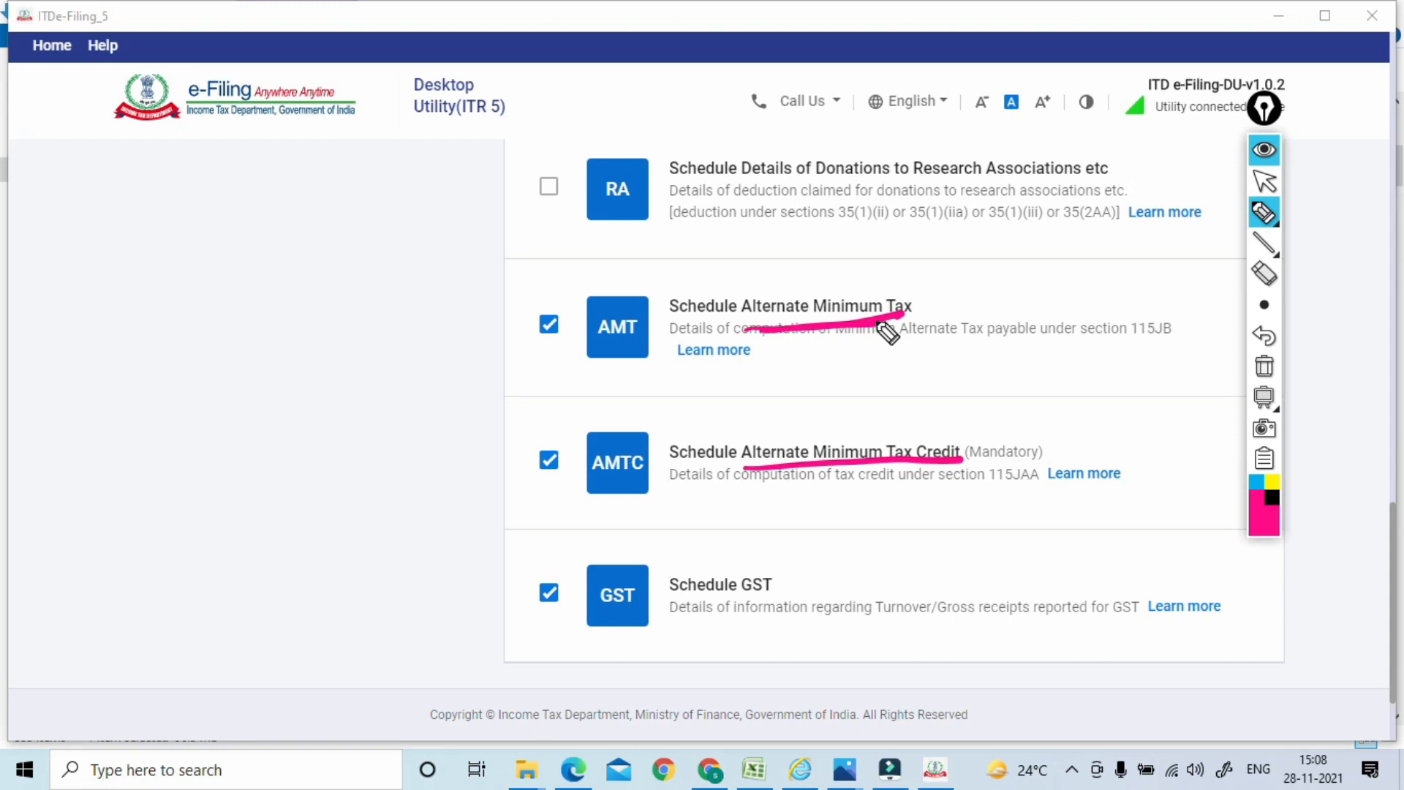
{"action": "mouse_move", "coordinate": [803, 595]}
{"action": "left_mouse_down"}
{"action": "mouse_move", "coordinate": [708, 651]}
{"action": "mouse_move", "coordinate": [768, 557]}
{"action": "left_mouse_up"}
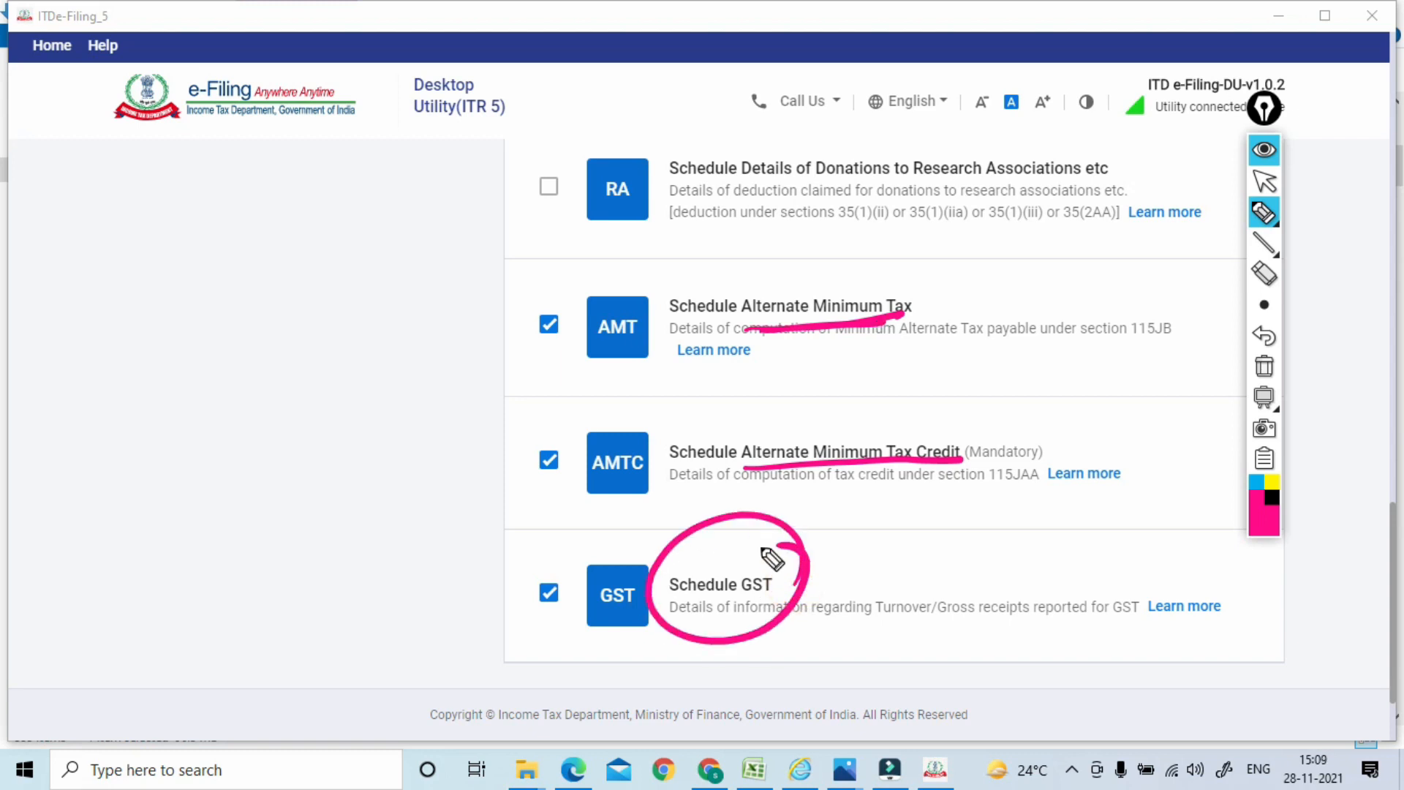
{"action": "mouse_move", "coordinate": [662, 552]}
{"action": "left_mouse_down"}
{"action": "mouse_move", "coordinate": [583, 655]}
{"action": "mouse_move", "coordinate": [622, 546]}
{"action": "left_mouse_up"}
{"action": "left_click", "coordinate": [1264, 366]}
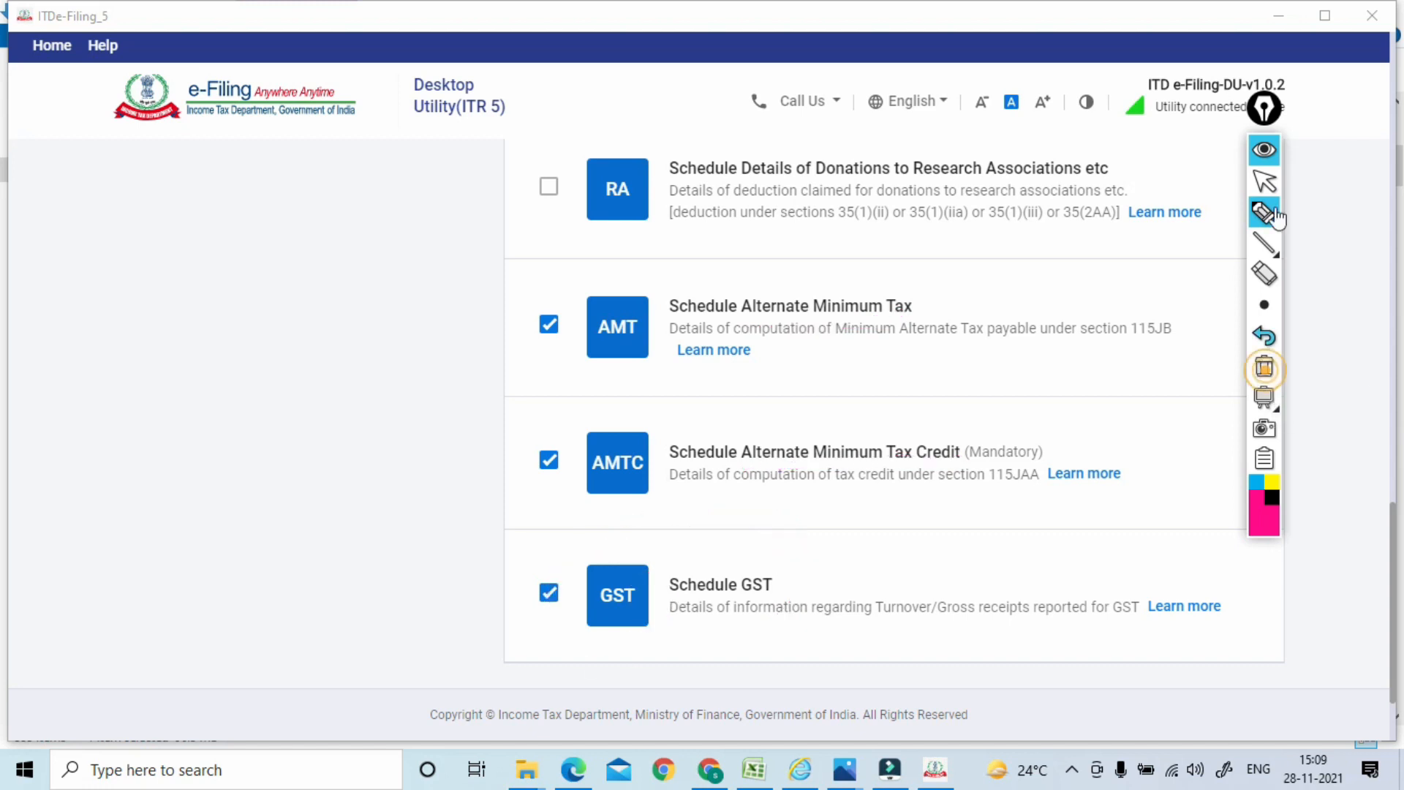
{"action": "left_click", "coordinate": [1263, 188]}
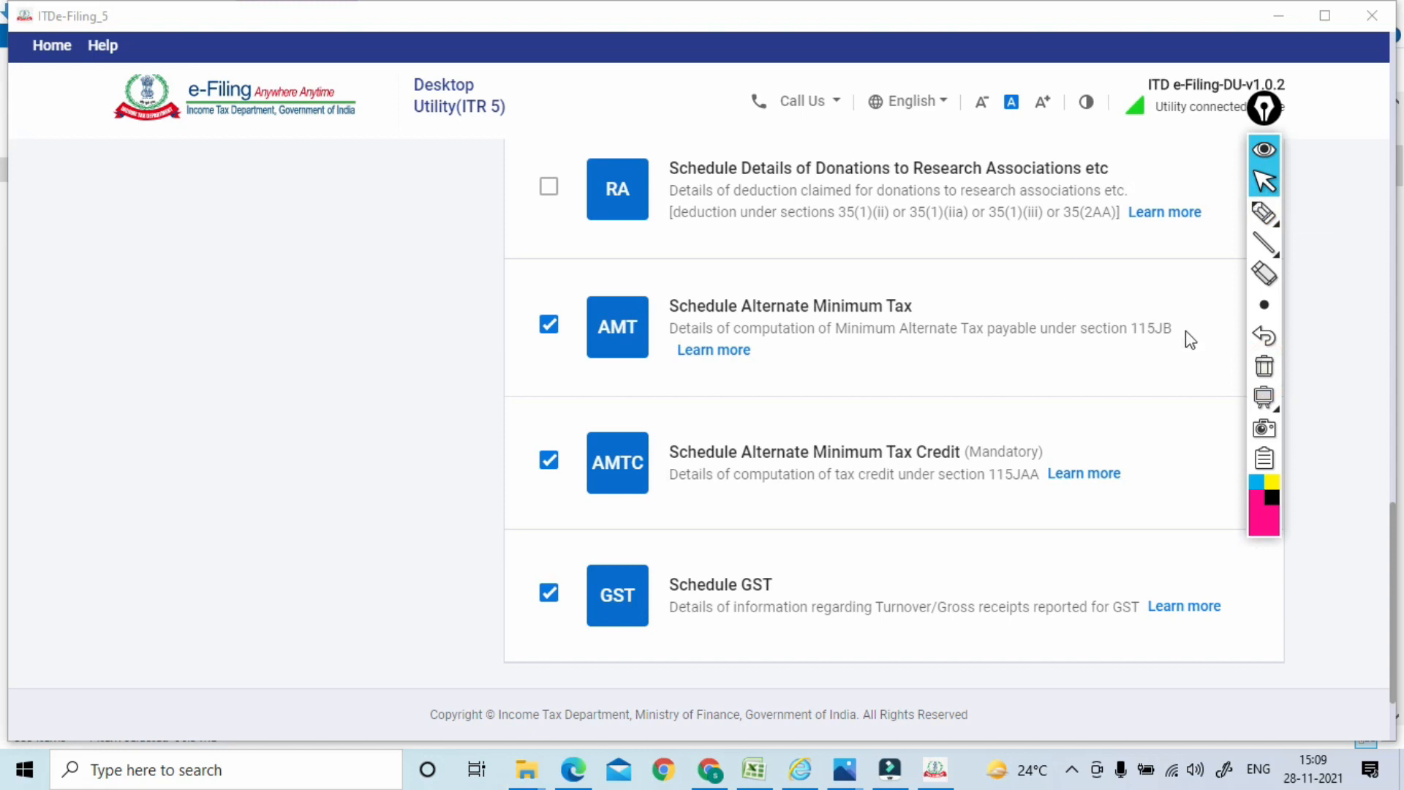
{"action": "scroll", "coordinate": [1393, 521], "scroll_direction": "up", "scroll_amount": 15}
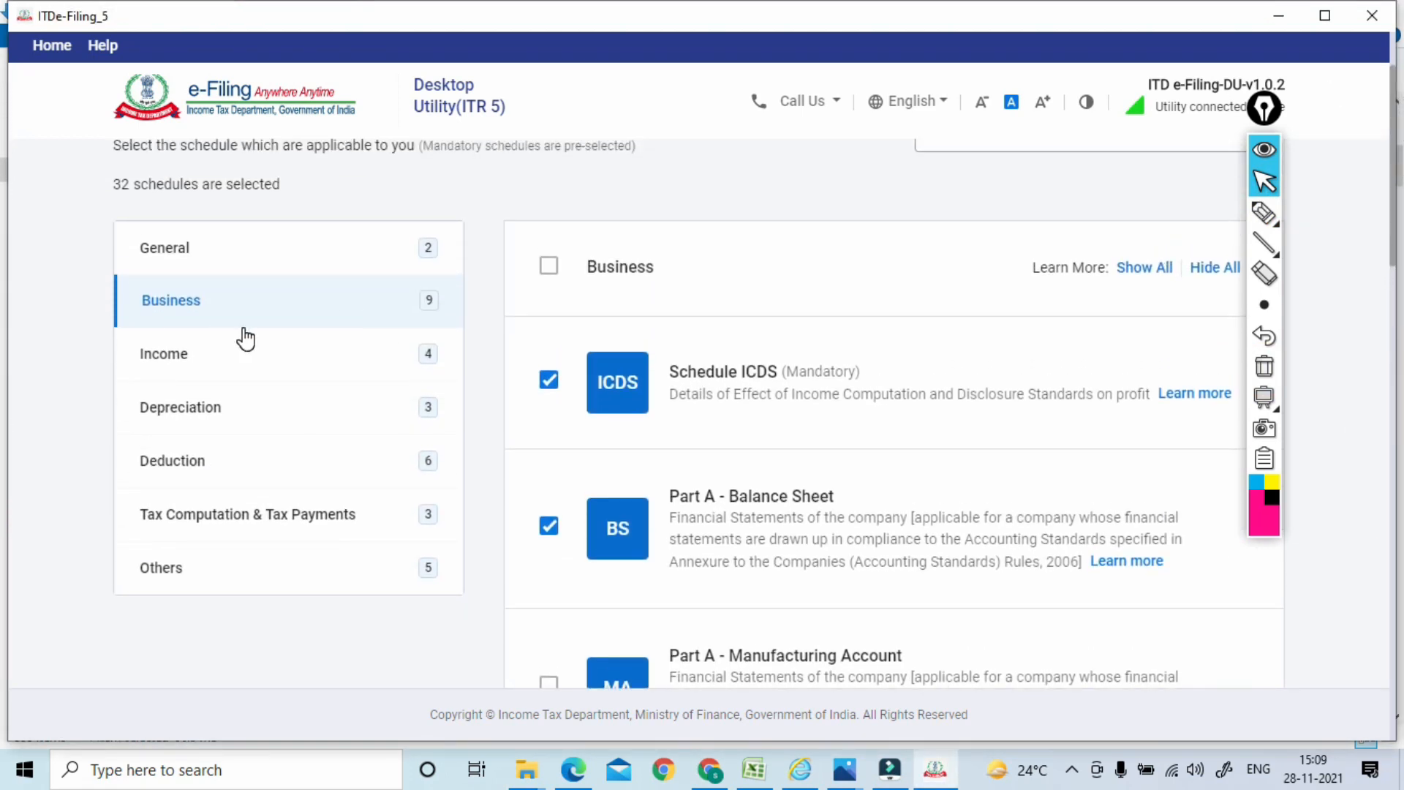
In the Income schedules, deselect Schedule Capital Gains and Schedule 112A
{"action": "left_click", "coordinate": [208, 366]}
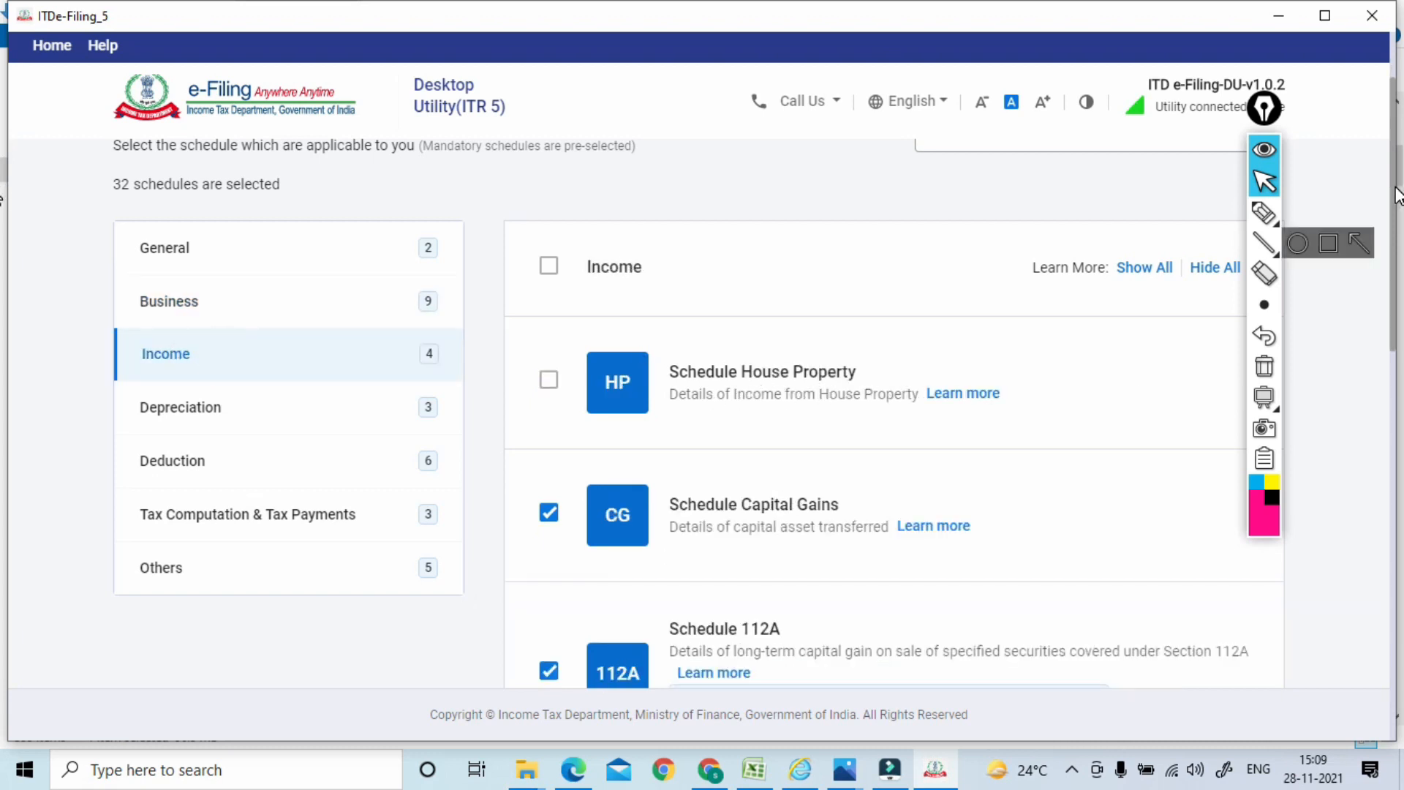
{"action": "left_click_drag", "start_coordinate": [1397, 193], "coordinate": [1395, 303]}
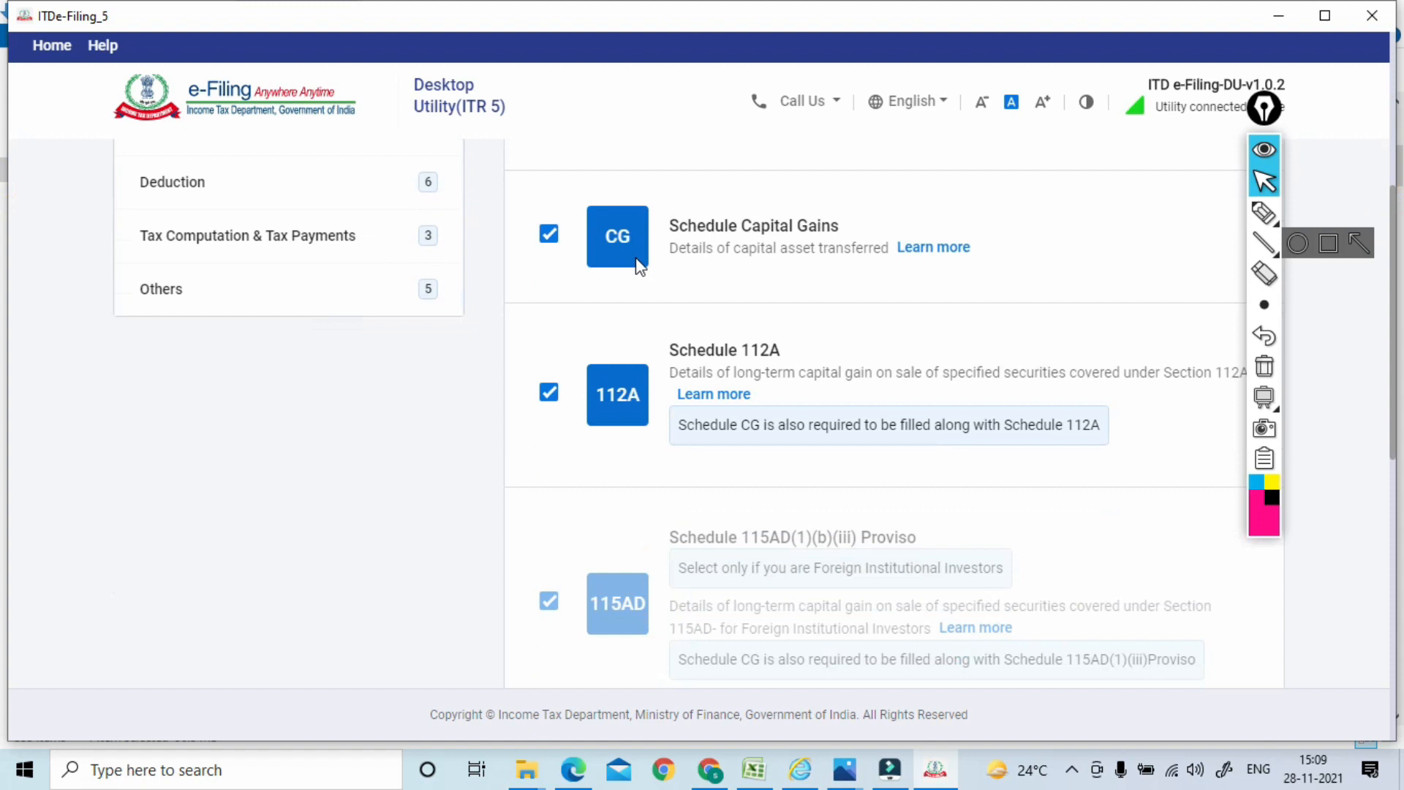
{"action": "left_click", "coordinate": [556, 240]}
{"action": "left_click", "coordinate": [550, 395]}
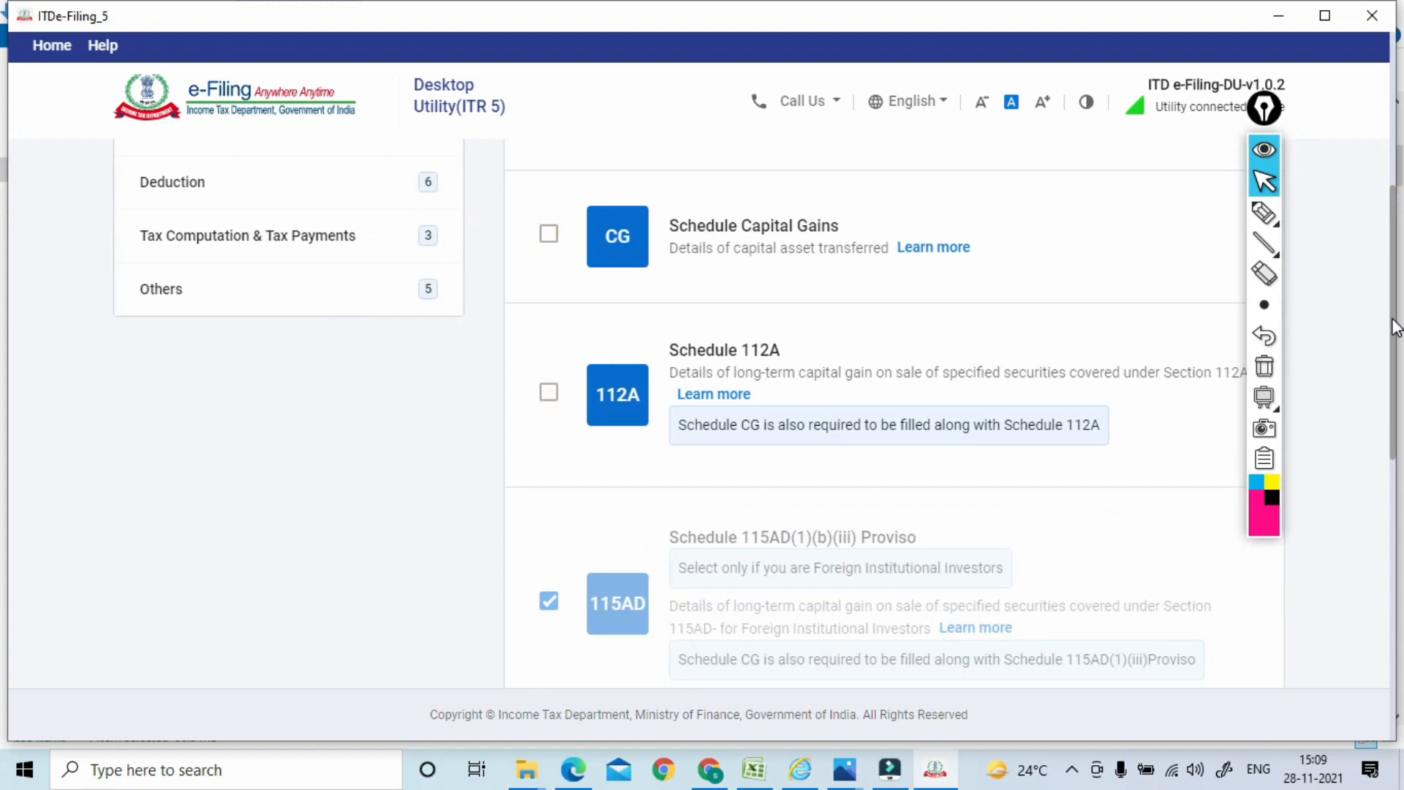
Scroll through the remaining schedules and show the Depreciation category
{"action": "left_click_drag", "start_coordinate": [1395, 327], "coordinate": [1389, 488]}
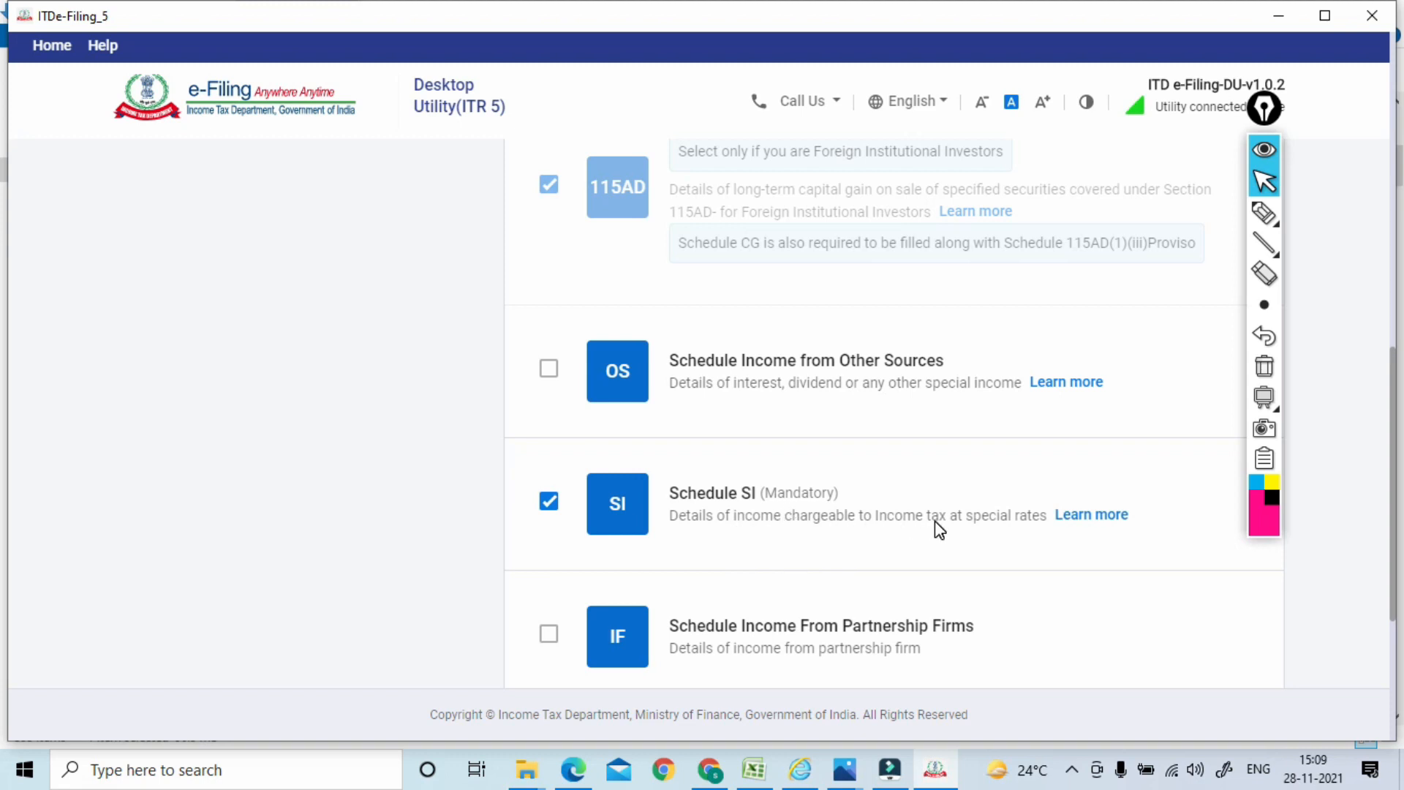
{"action": "left_click_drag", "start_coordinate": [1390, 423], "coordinate": [1378, 510]}
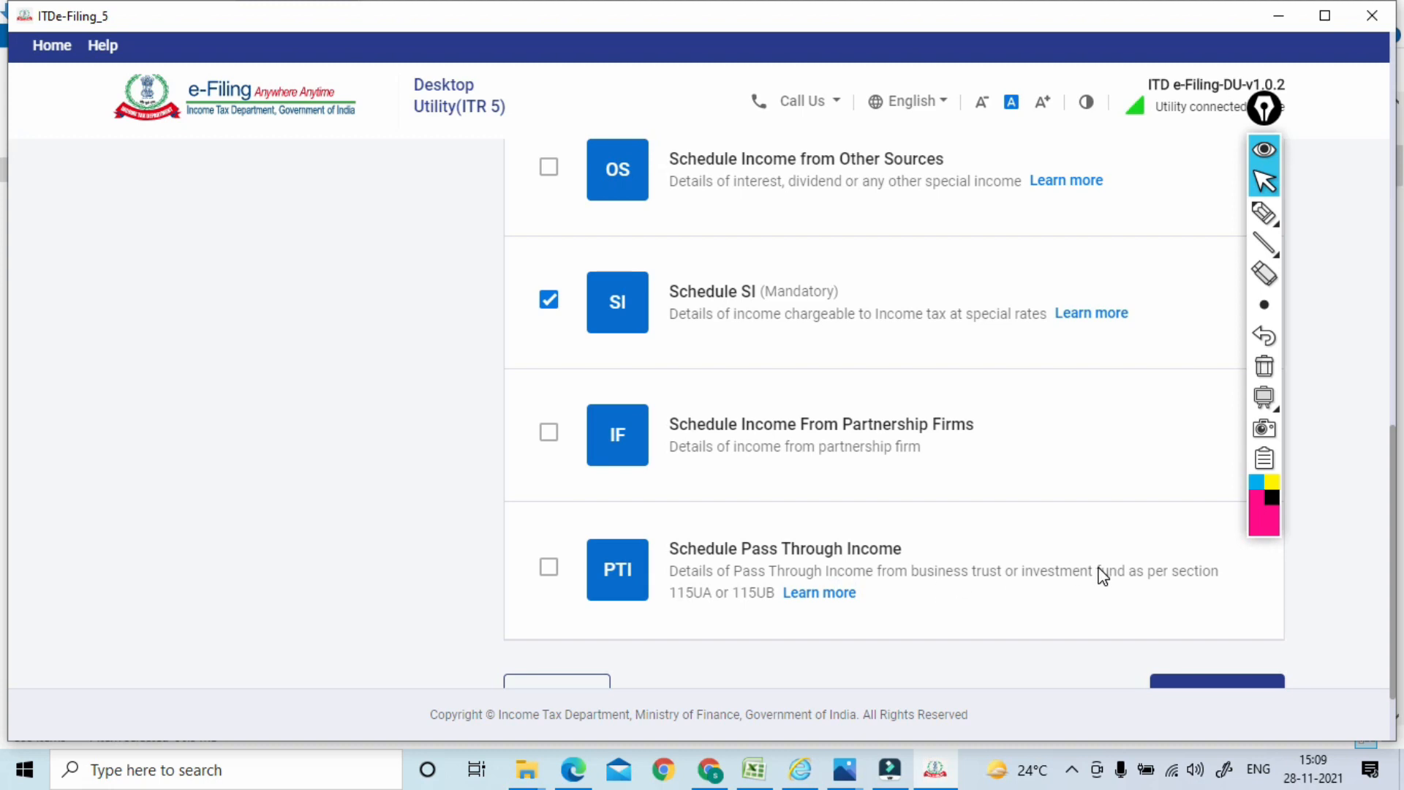
{"action": "left_click_drag", "start_coordinate": [1395, 563], "coordinate": [1394, 208]}
{"action": "left_click", "coordinate": [224, 432]}
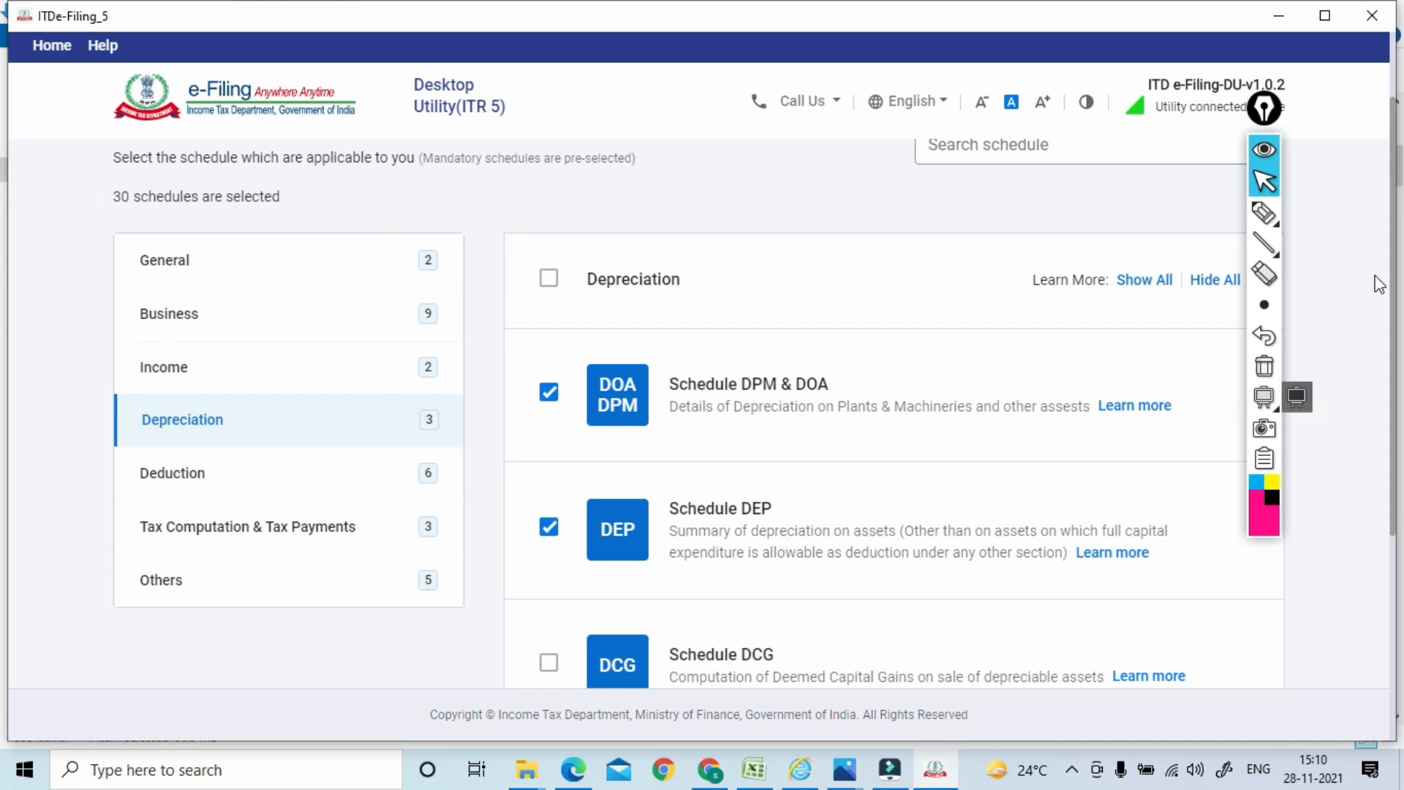
Deselect Schedule UD, then the 10AA and 80G deduction schedules
{"action": "scroll", "coordinate": [1385, 332], "scroll_direction": "down", "scroll_amount": 4}
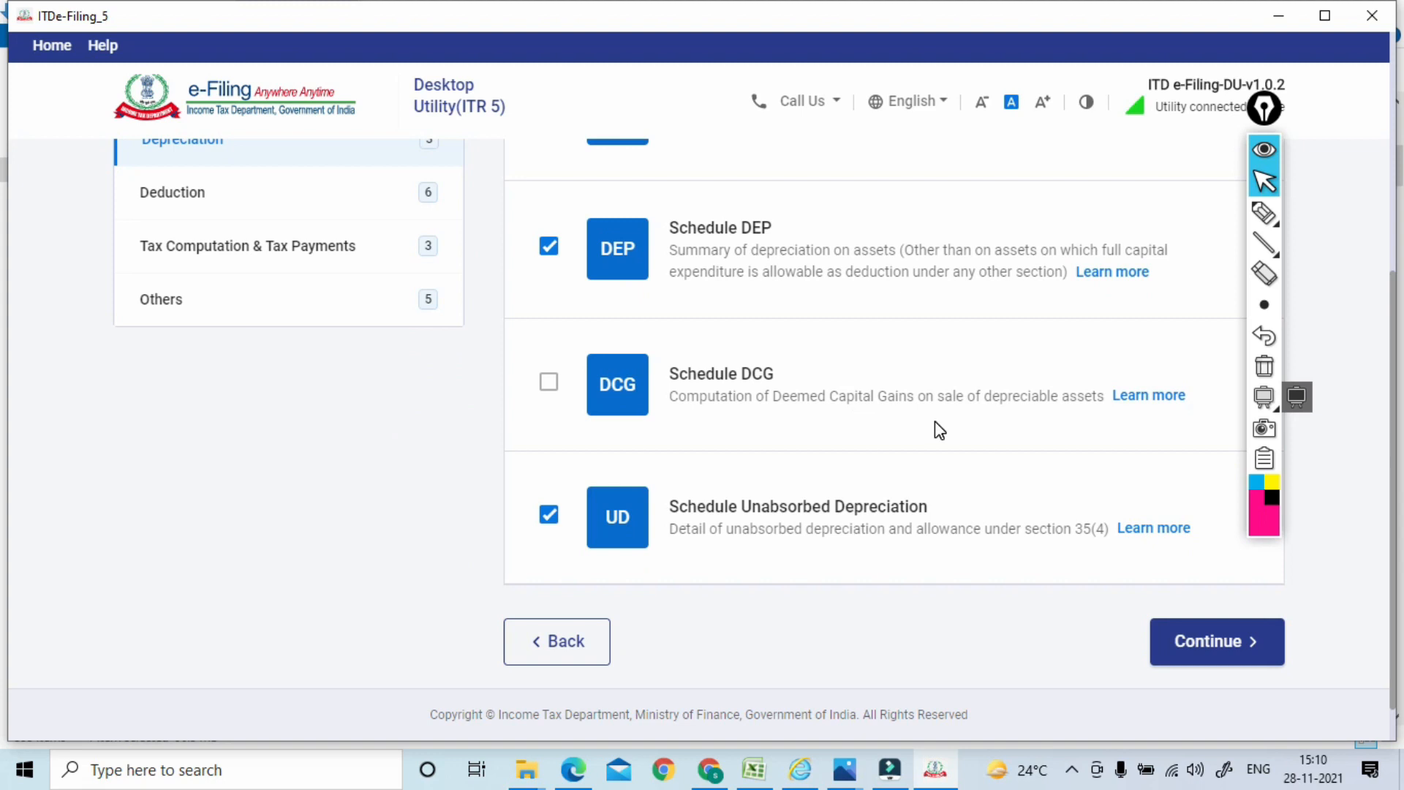
{"action": "left_click", "coordinate": [545, 518]}
{"action": "left_click", "coordinate": [190, 214]}
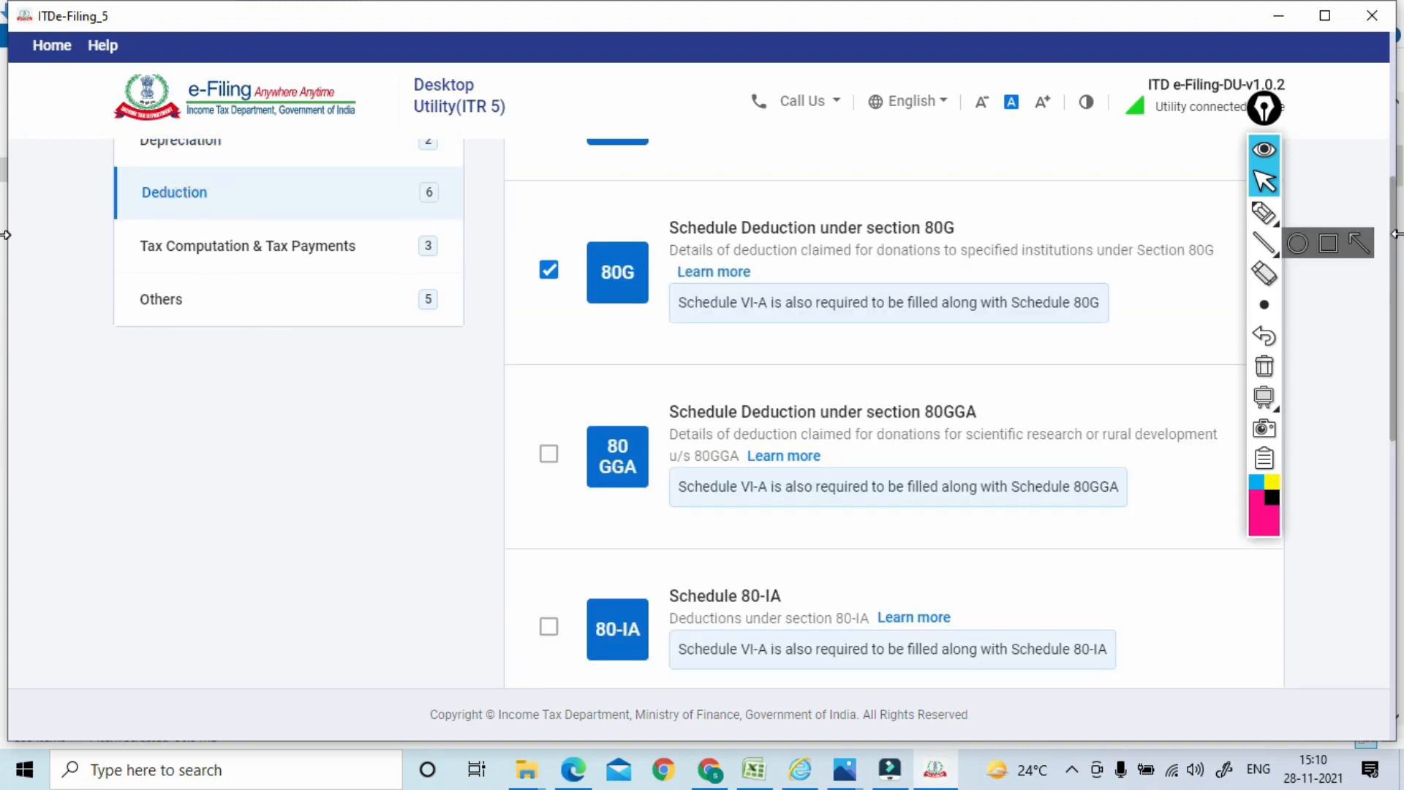
{"action": "left_click_drag", "start_coordinate": [1394, 234], "coordinate": [1395, 148]}
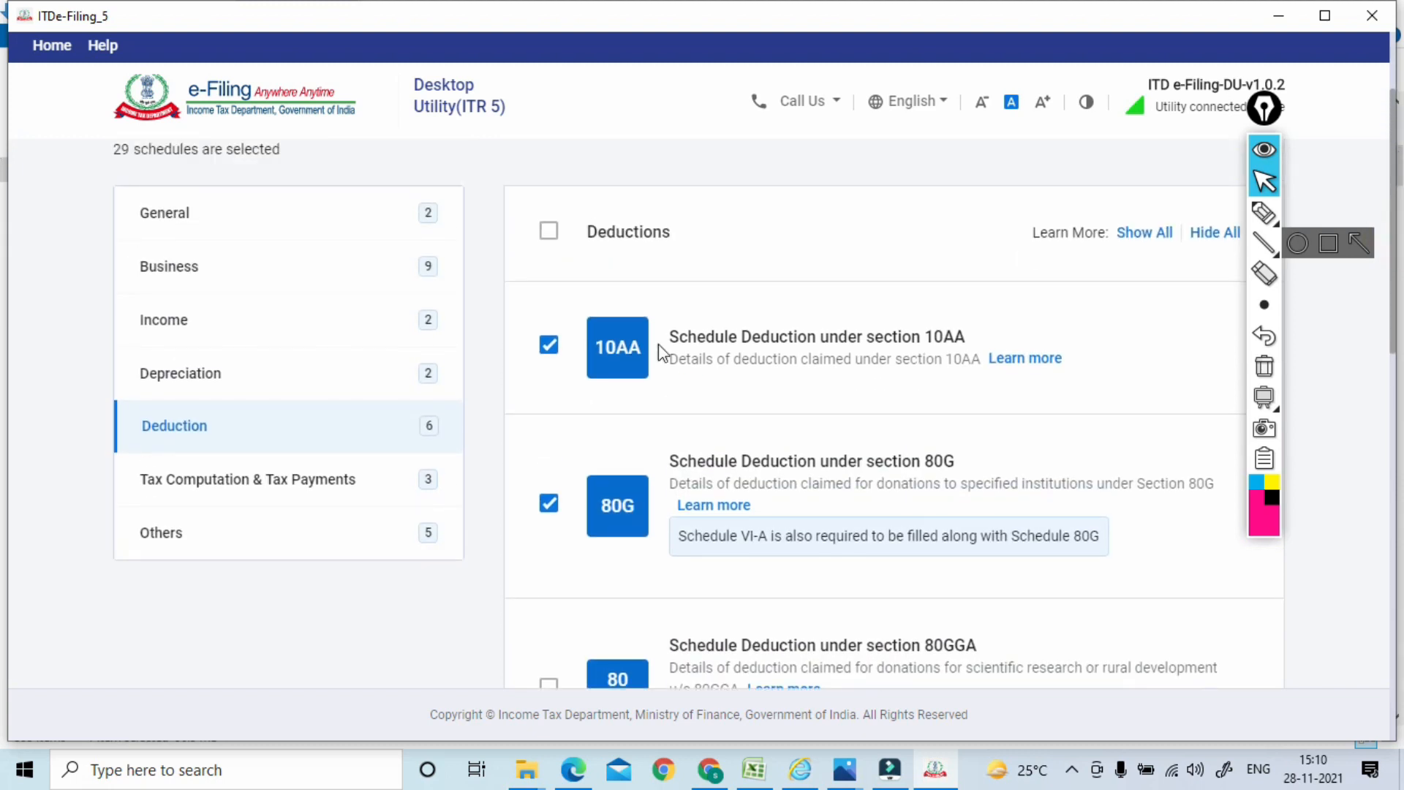
{"action": "left_click", "coordinate": [550, 347]}
{"action": "left_click", "coordinate": [550, 504]}
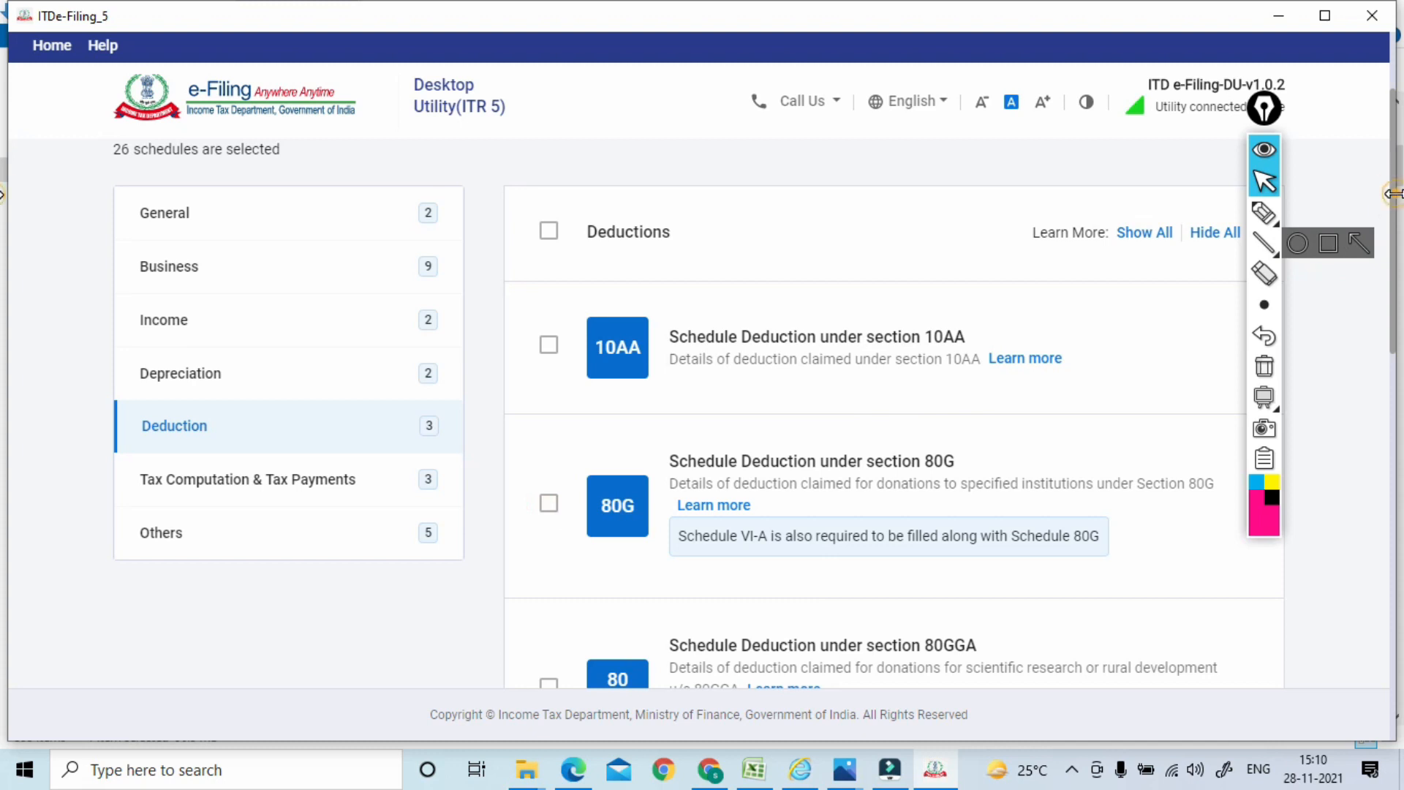
Deselect deduction schedules 80-IB, 80-IC/80-IE and 80P, then show Tax Computation & Tax Payments
{"action": "scroll", "coordinate": [1386, 376], "scroll_direction": "down", "scroll_amount": 10}
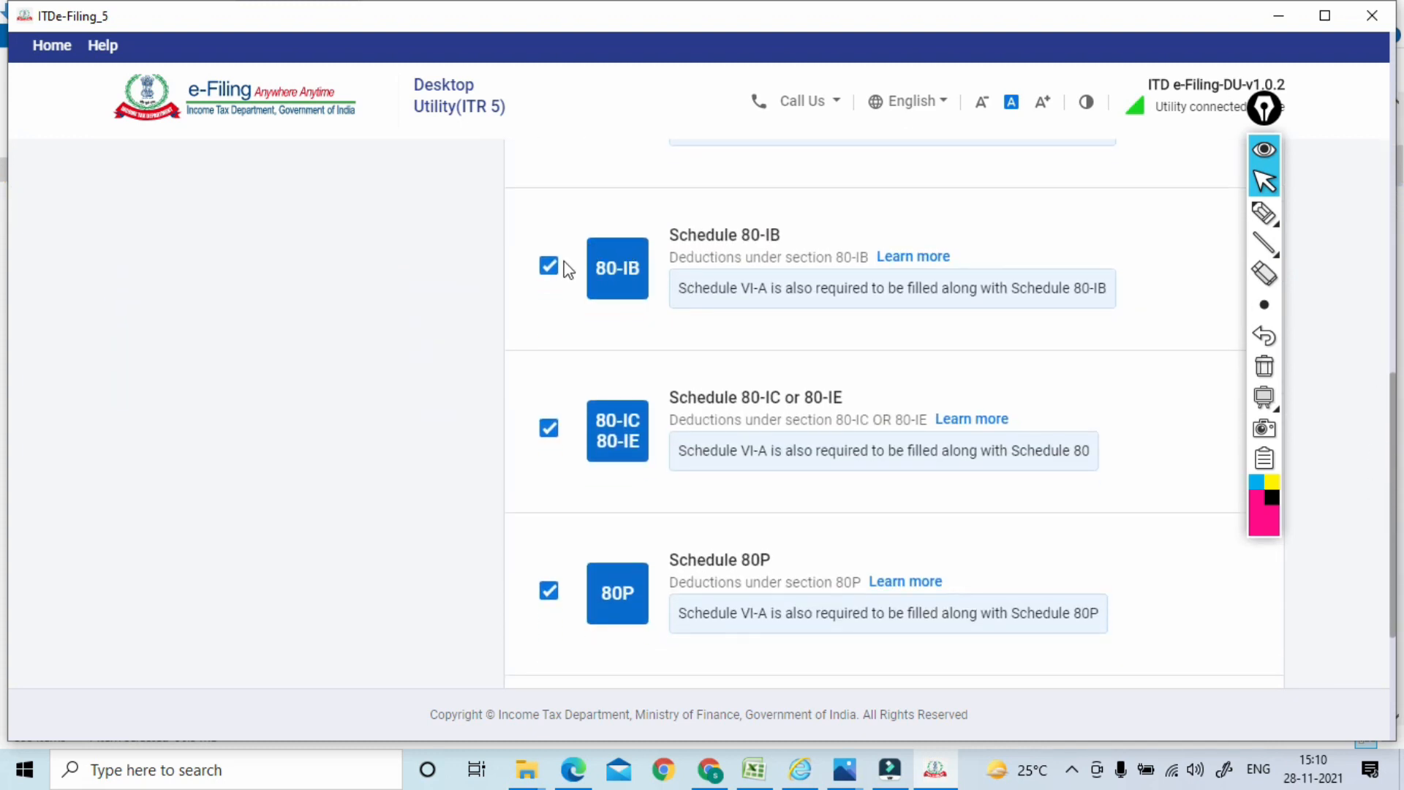
{"action": "left_click", "coordinate": [549, 268]}
{"action": "left_click", "coordinate": [549, 431]}
{"action": "left_click", "coordinate": [549, 593]}
{"action": "scroll", "coordinate": [887, 537], "scroll_direction": "down", "scroll_amount": 4}
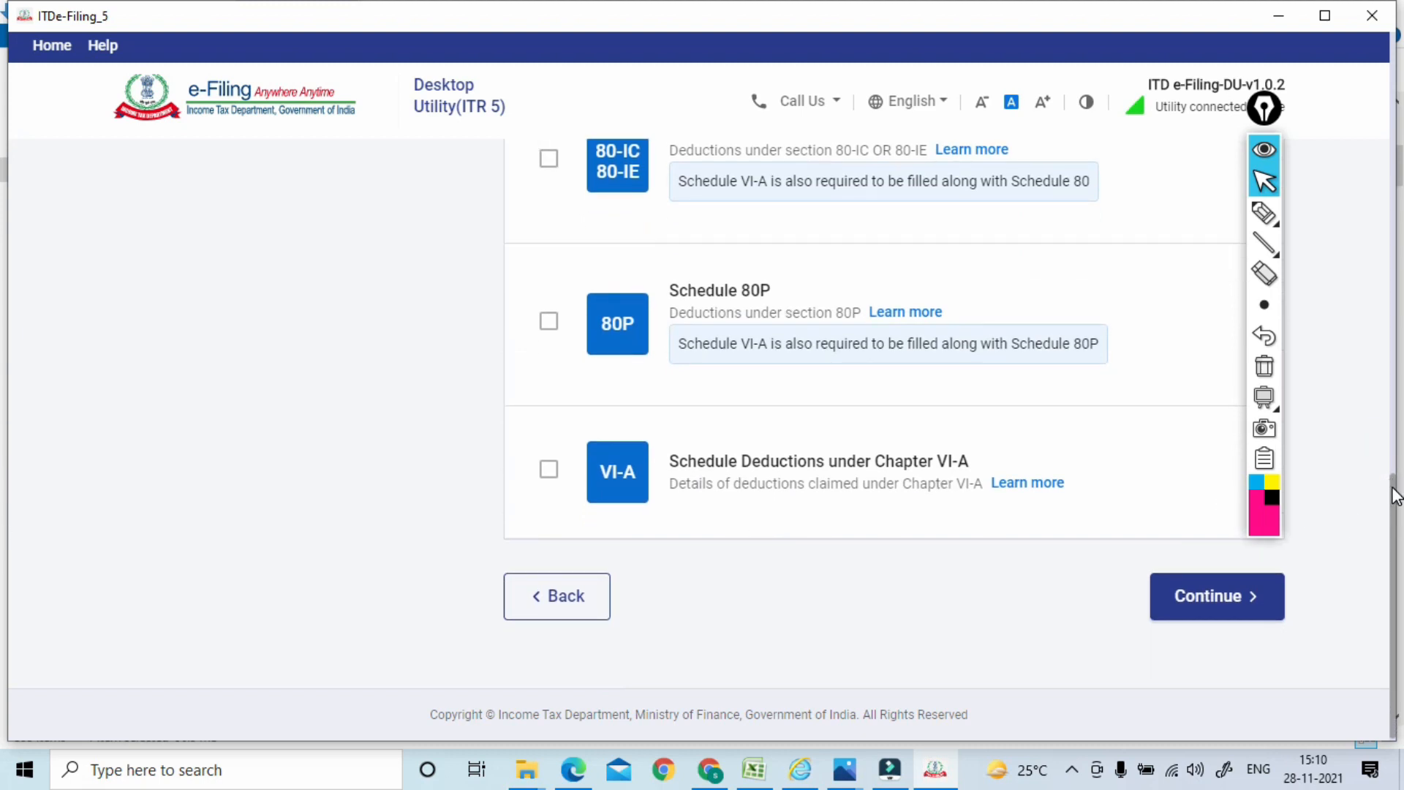
{"action": "scroll", "coordinate": [498, 343], "scroll_direction": "up", "scroll_amount": 10}
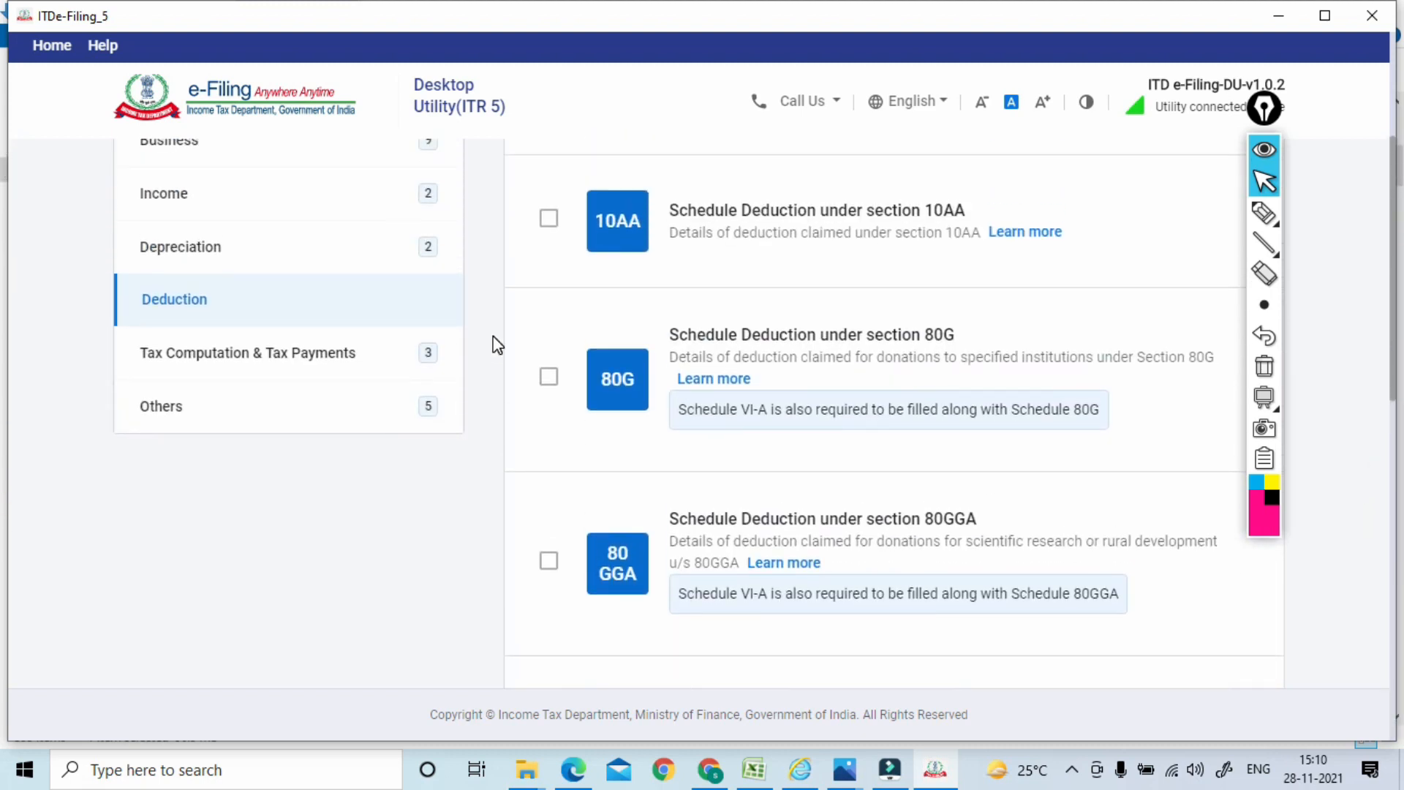
{"action": "left_click", "coordinate": [278, 360]}
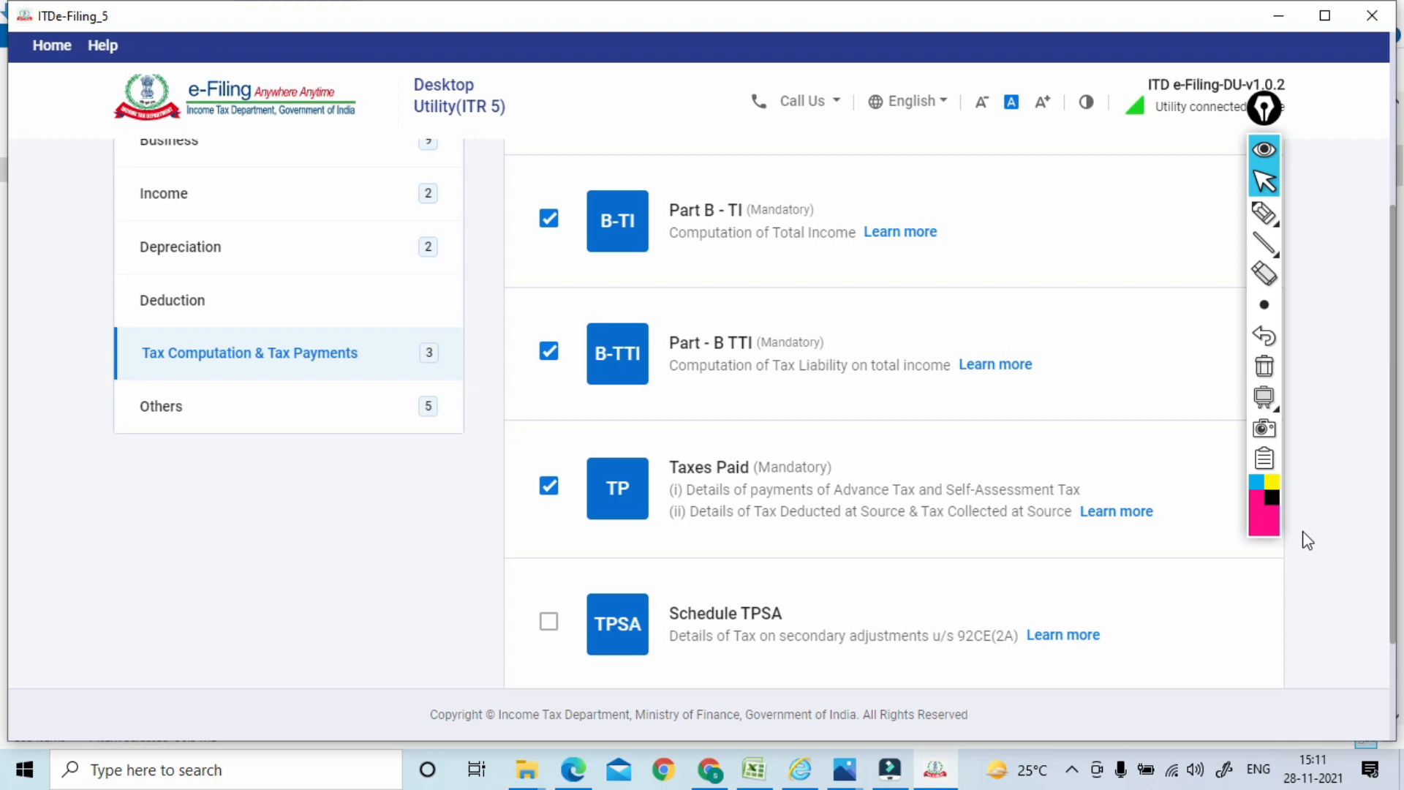
Under Others, deselect Schedule FSI (TR follows) and continue with 21 schedules selected
{"action": "left_click", "coordinate": [204, 407]}
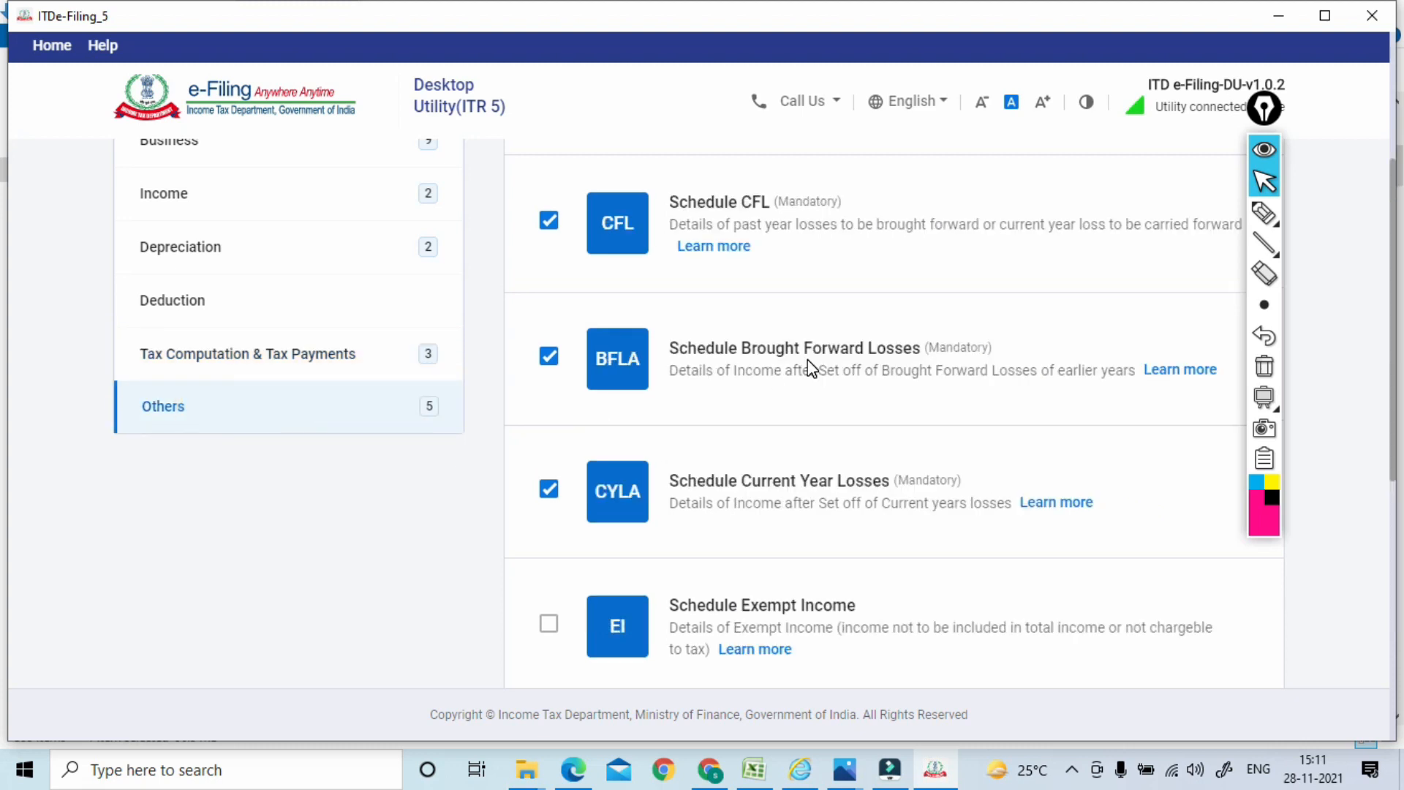
{"action": "scroll", "coordinate": [1393, 212], "scroll_direction": "up", "scroll_amount": 2}
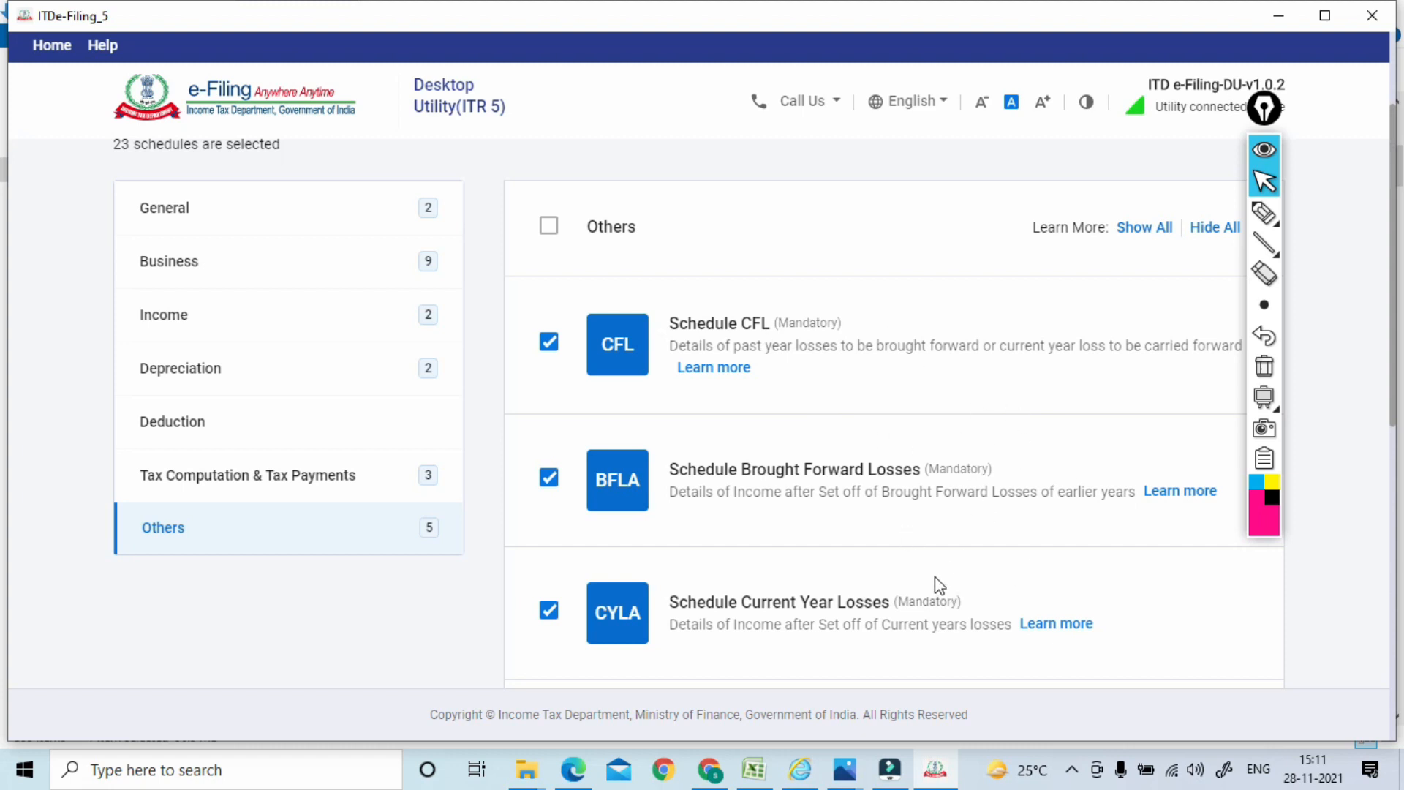
{"action": "left_click_drag", "start_coordinate": [1393, 343], "coordinate": [1392, 420]}
{"action": "scroll", "coordinate": [1091, 442], "scroll_direction": "down", "scroll_amount": 4}
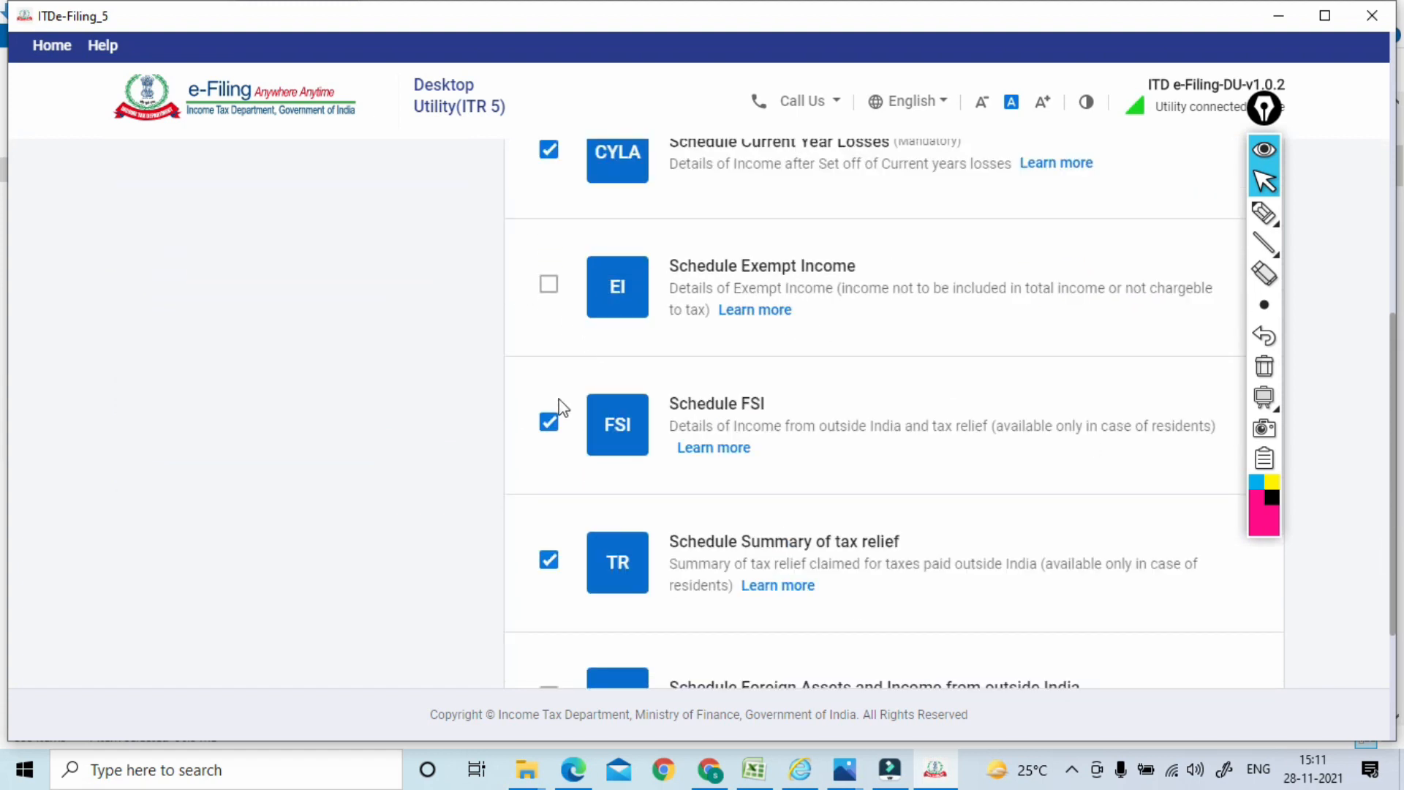
{"action": "left_click", "coordinate": [550, 423]}
{"action": "left_click_drag", "start_coordinate": [1396, 395], "coordinate": [1398, 514]}
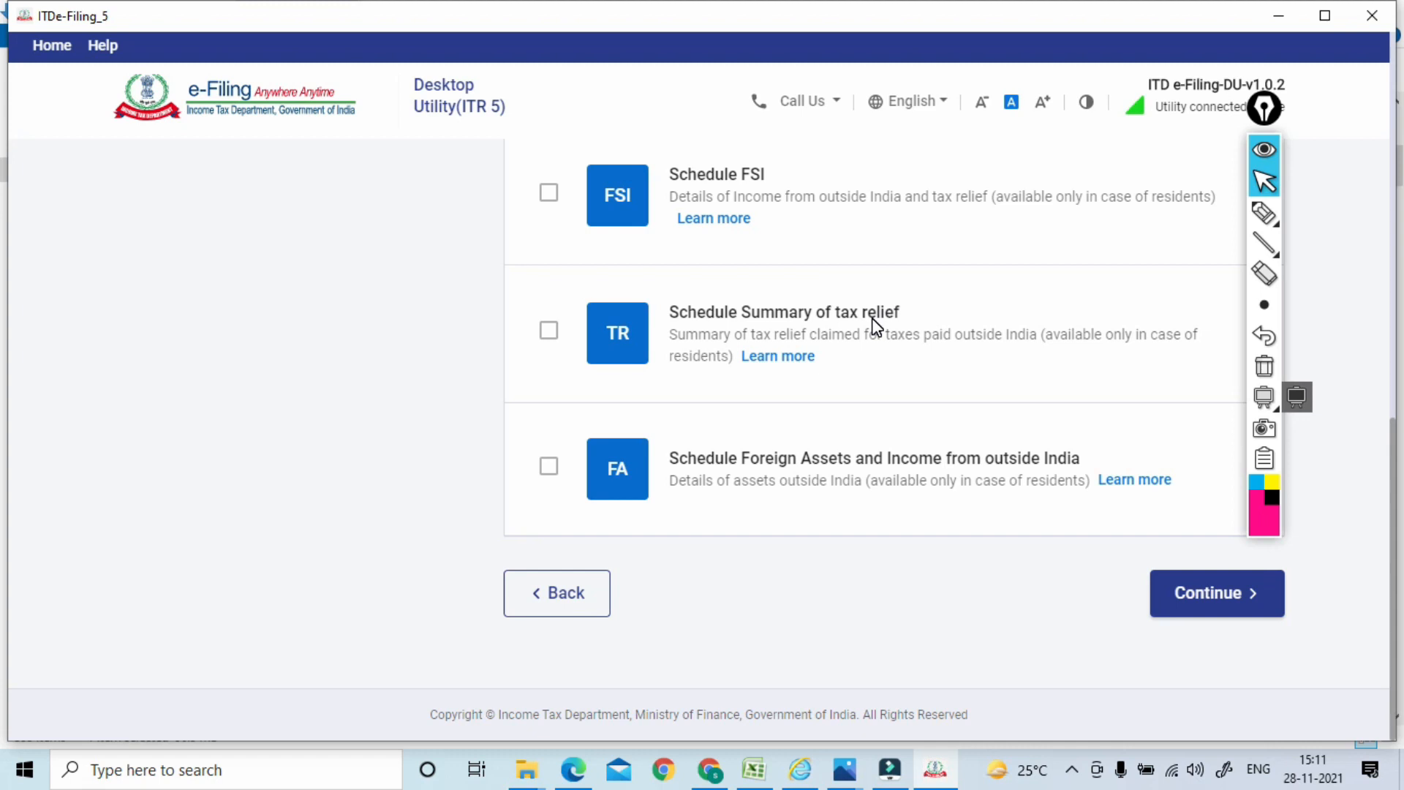
{"action": "left_click_drag", "start_coordinate": [1393, 439], "coordinate": [1400, 77]}
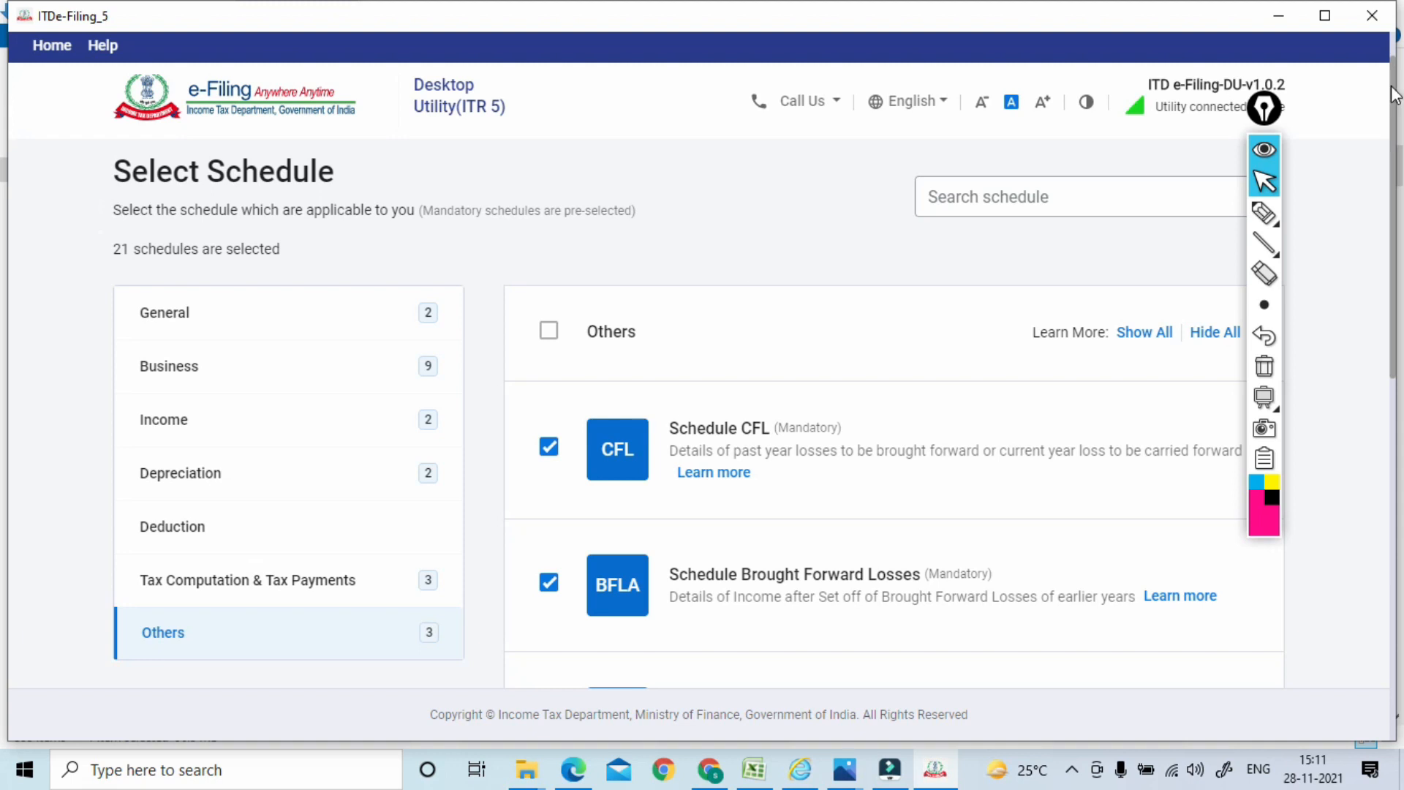
{"action": "left_click_drag", "start_coordinate": [1384, 87], "coordinate": [1363, 605]}
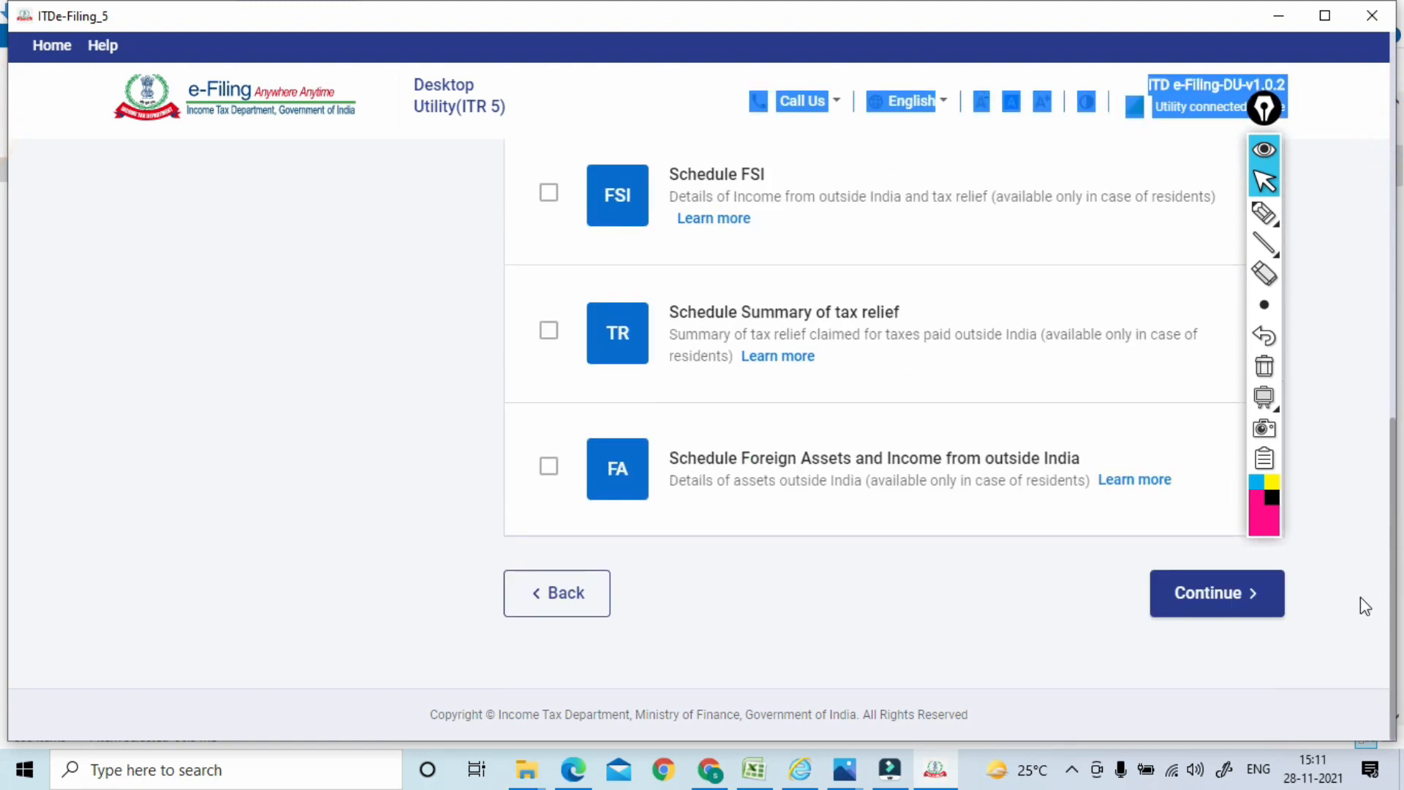
{"action": "left_click", "coordinate": [1217, 601]}
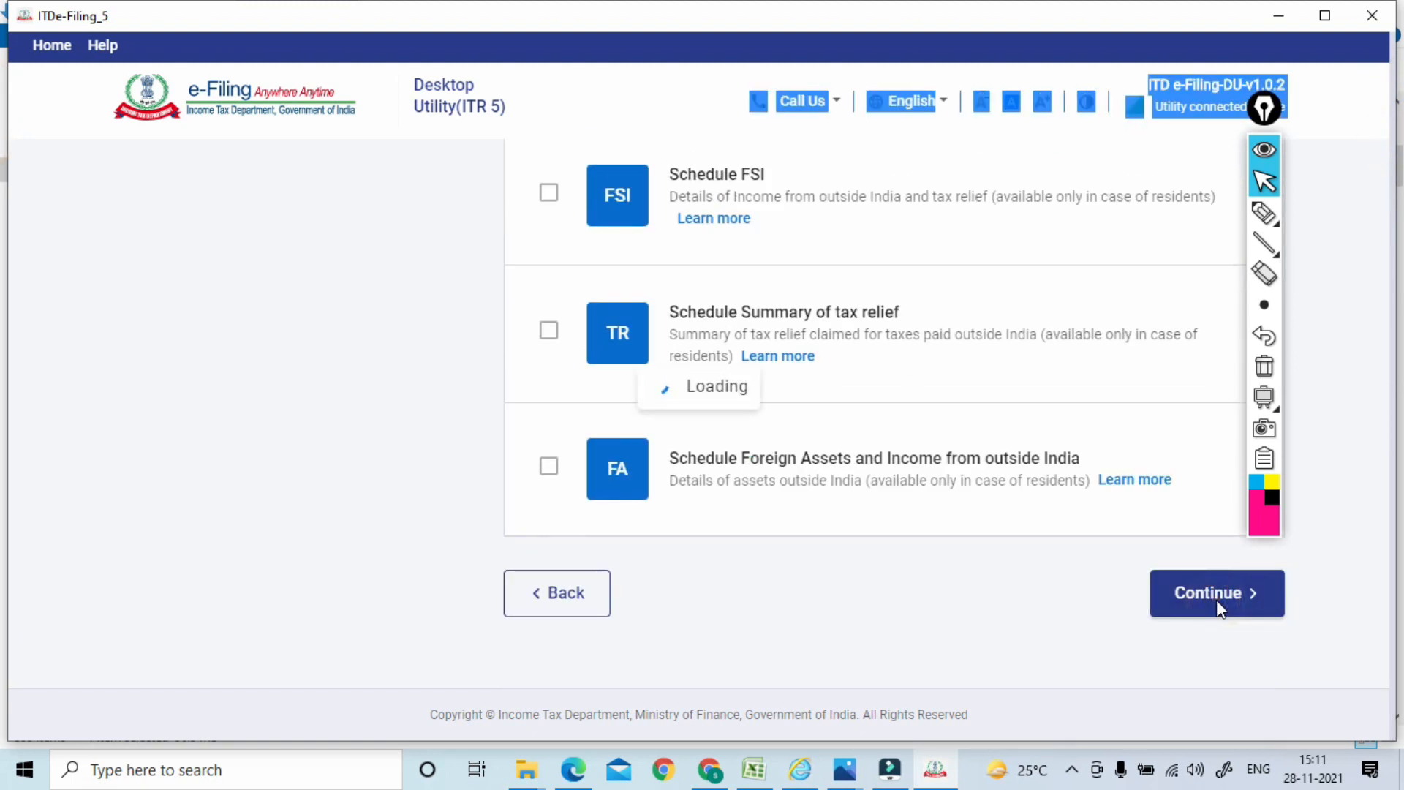
Dismiss the pre-filled return notice and scroll the schedules list showing GI-1, GI-2, BS and TA
{"action": "left_click", "coordinate": [1322, 298]}
{"action": "left_click", "coordinate": [1376, 137]}
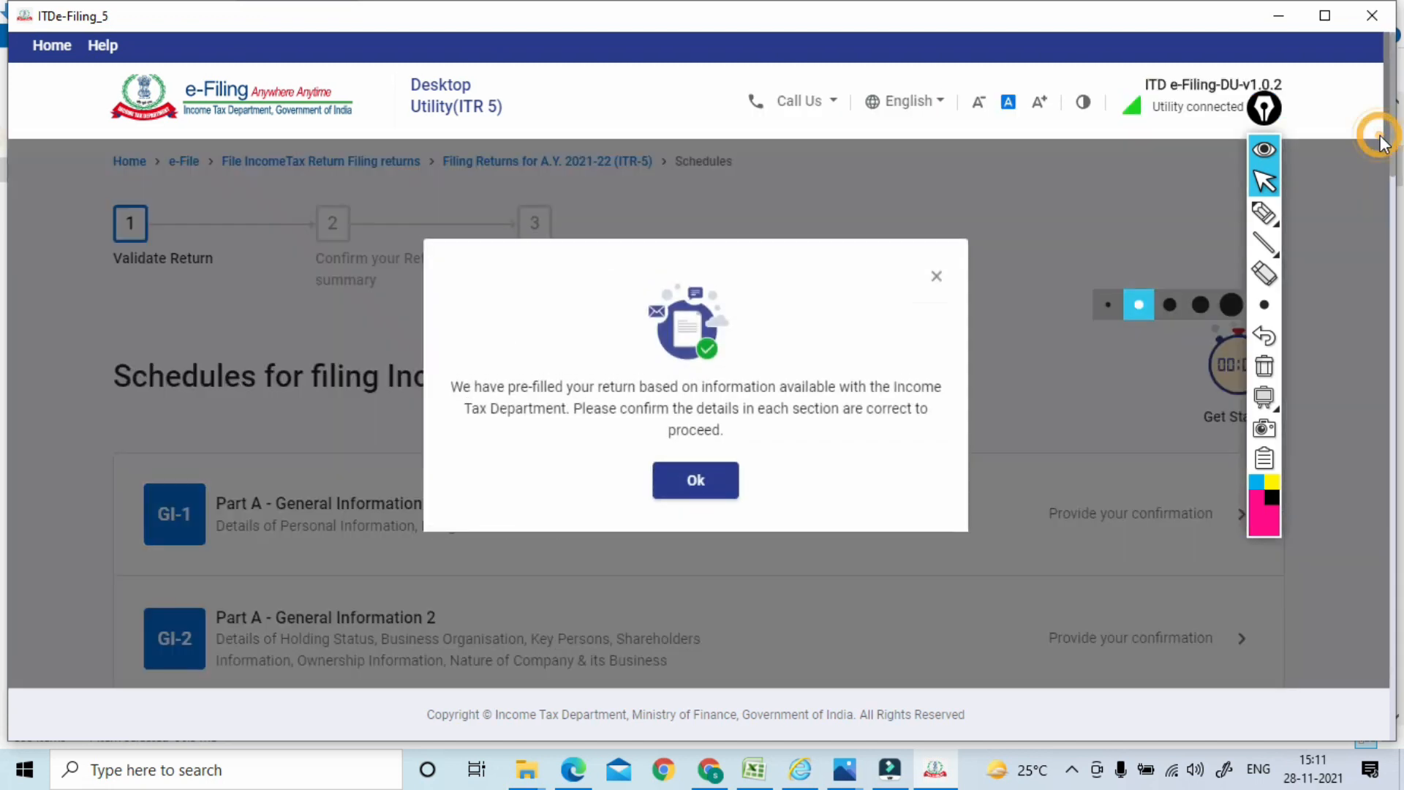
{"action": "left_click", "coordinate": [1264, 152]}
{"action": "left_click", "coordinate": [699, 480]}
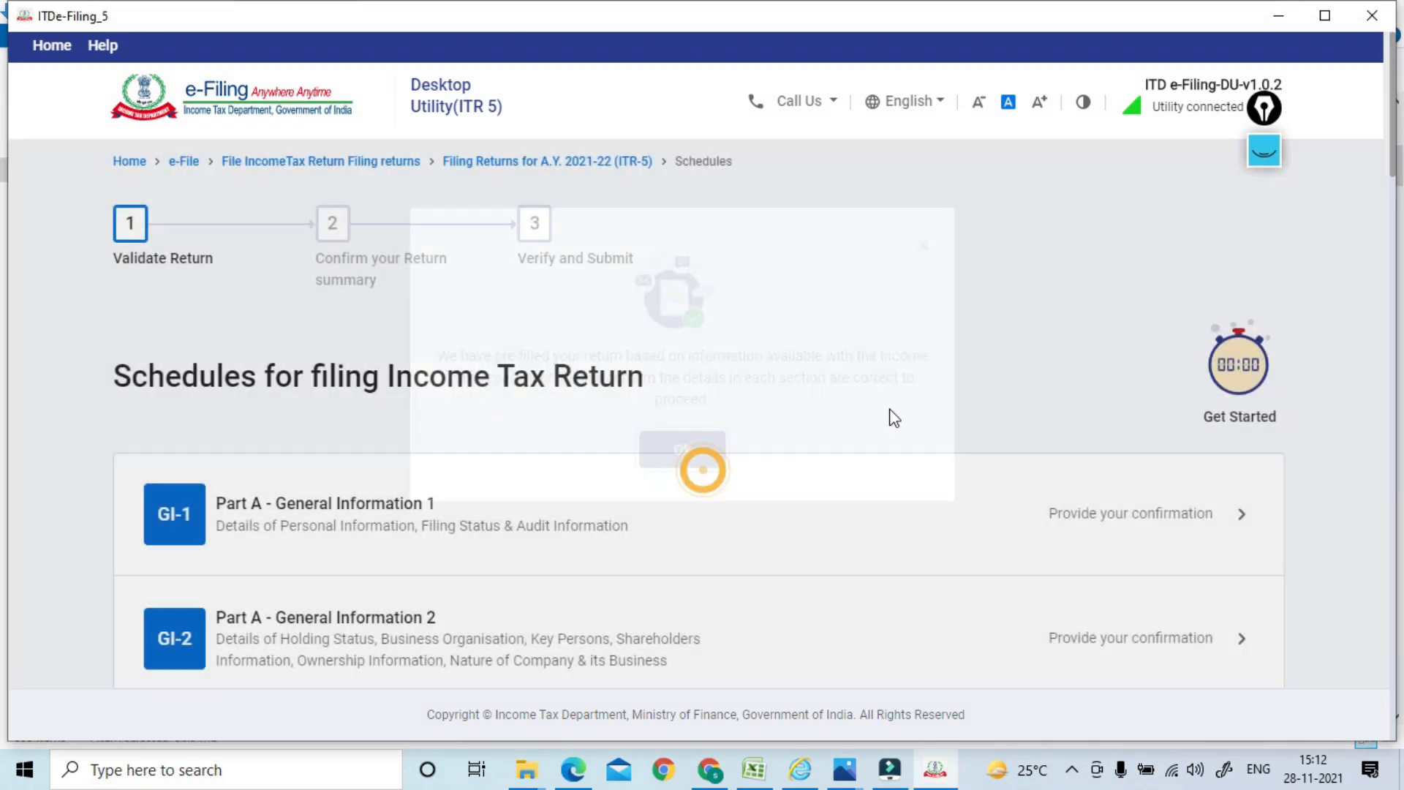
{"action": "mouse_move", "coordinate": [1391, 132]}
{"action": "left_mouse_down"}
{"action": "mouse_move", "coordinate": [1373, 293]}
{"action": "mouse_move", "coordinate": [1370, 616]}
{"action": "mouse_move", "coordinate": [1389, 595]}
{"action": "mouse_move", "coordinate": [1399, 474]}
{"action": "mouse_move", "coordinate": [1401, 135]}
{"action": "left_mouse_up"}
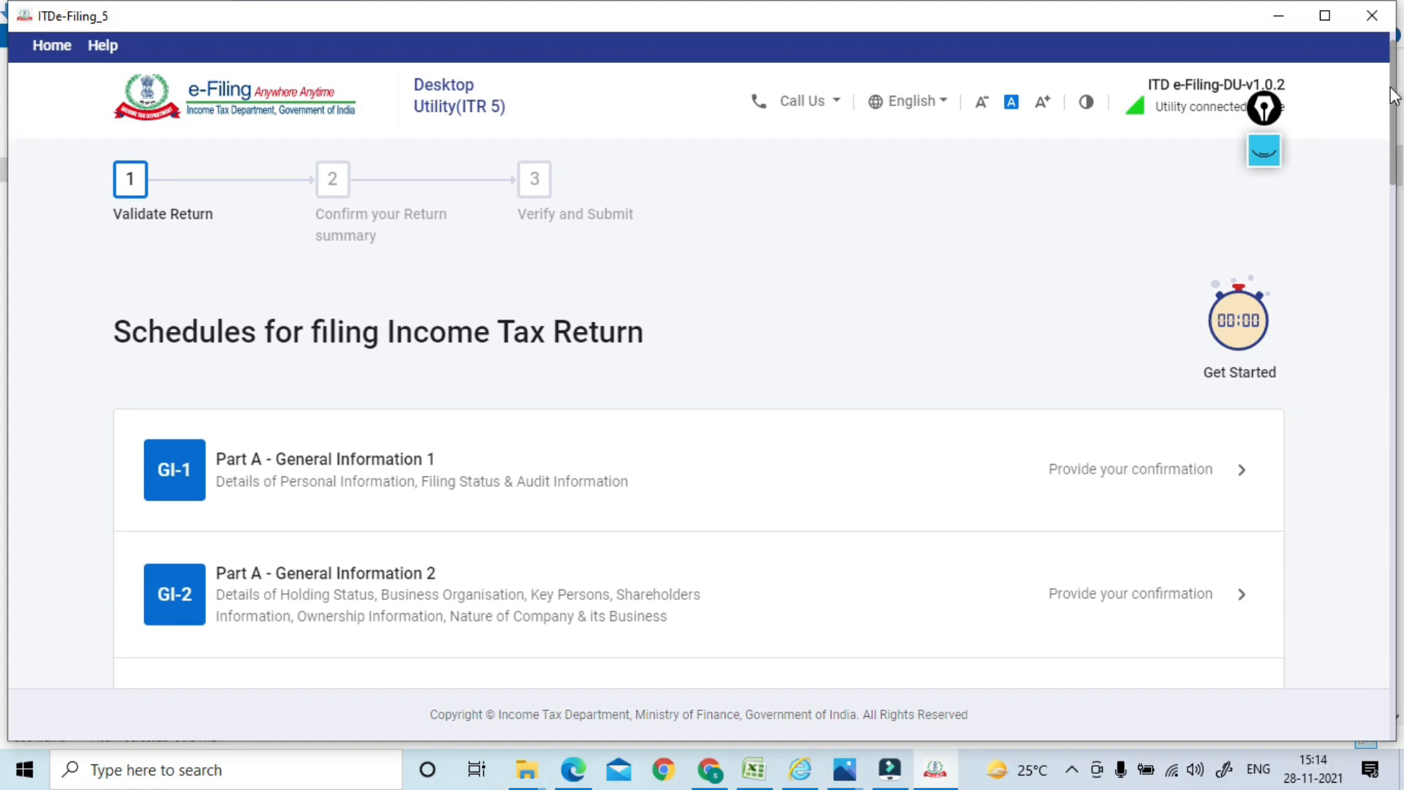
{"action": "scroll", "coordinate": [616, 272], "scroll_direction": "down", "scroll_amount": 3}
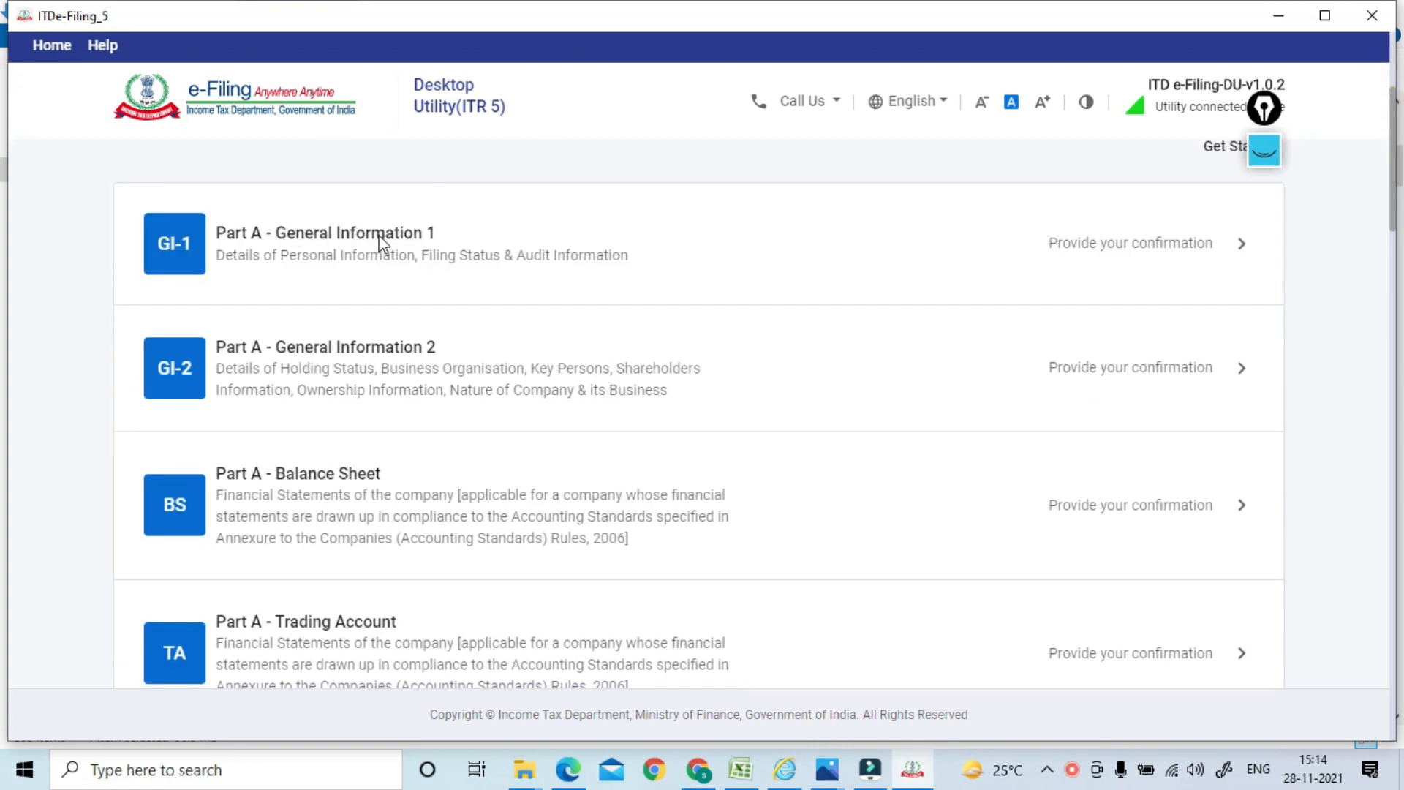
In General Information 1, save 'No' for name change and expand the Contact section
{"action": "left_click", "coordinate": [397, 250]}
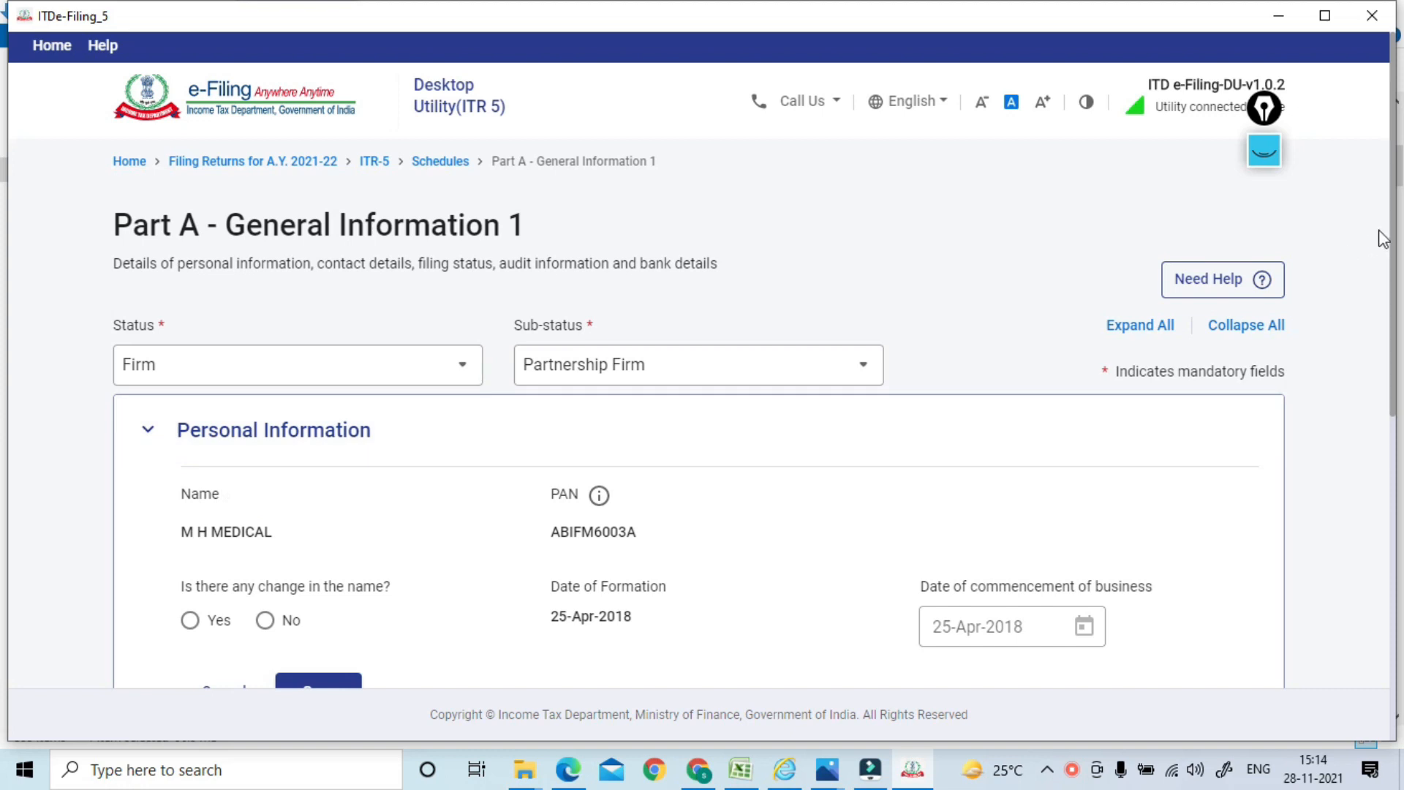
{"action": "scroll", "coordinate": [1387, 220], "scroll_direction": "down", "scroll_amount": 3}
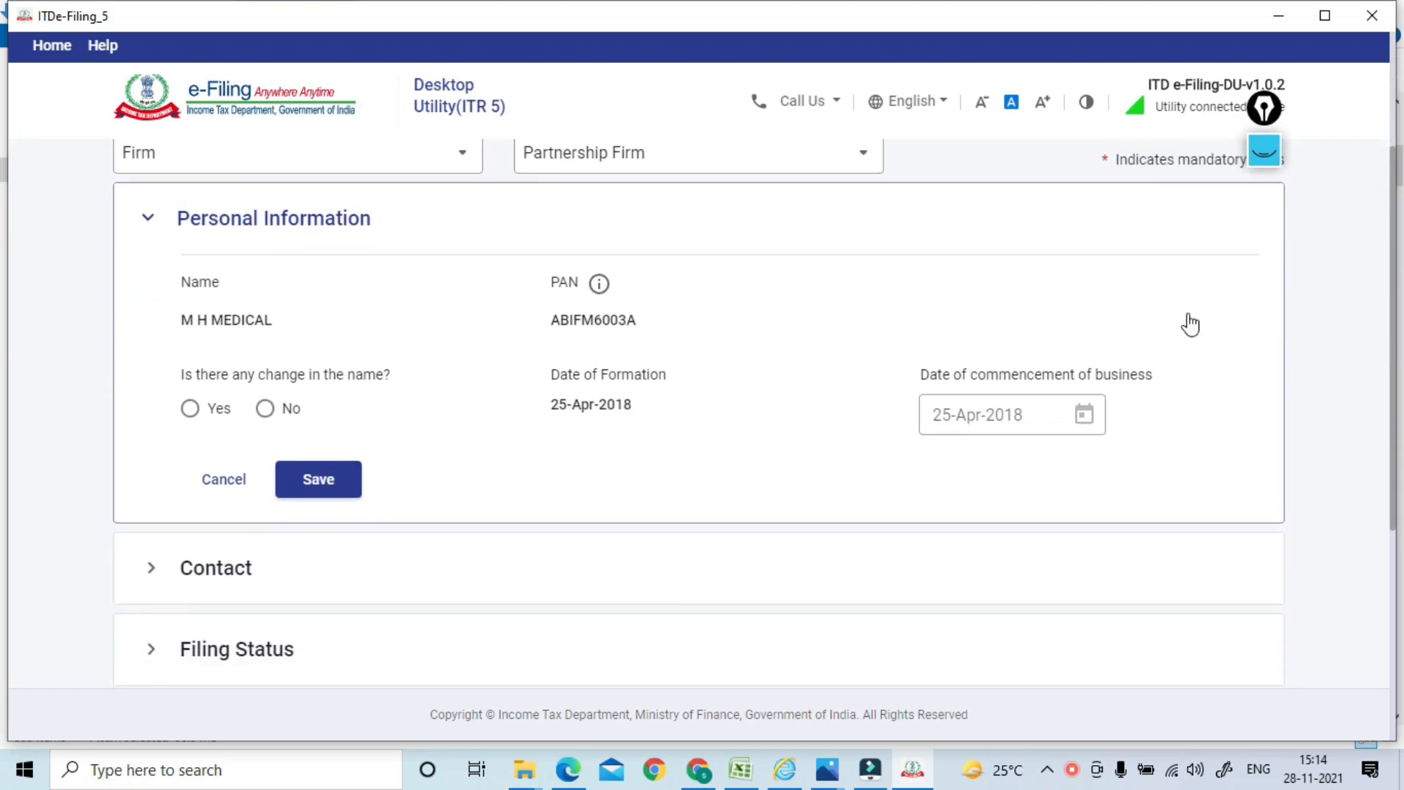
{"action": "left_click", "coordinate": [264, 408]}
{"action": "left_click", "coordinate": [292, 485]}
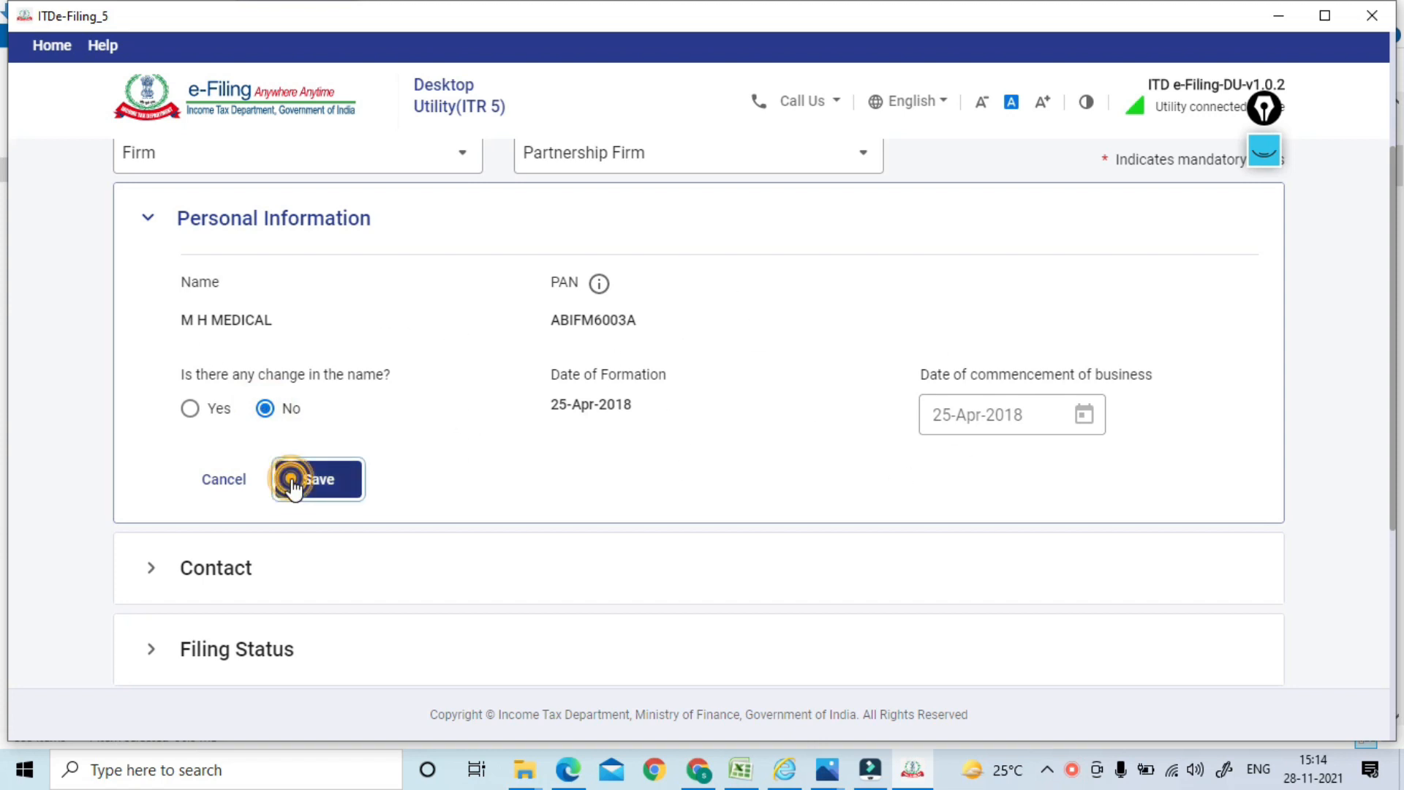
{"action": "left_click", "coordinate": [231, 319]}
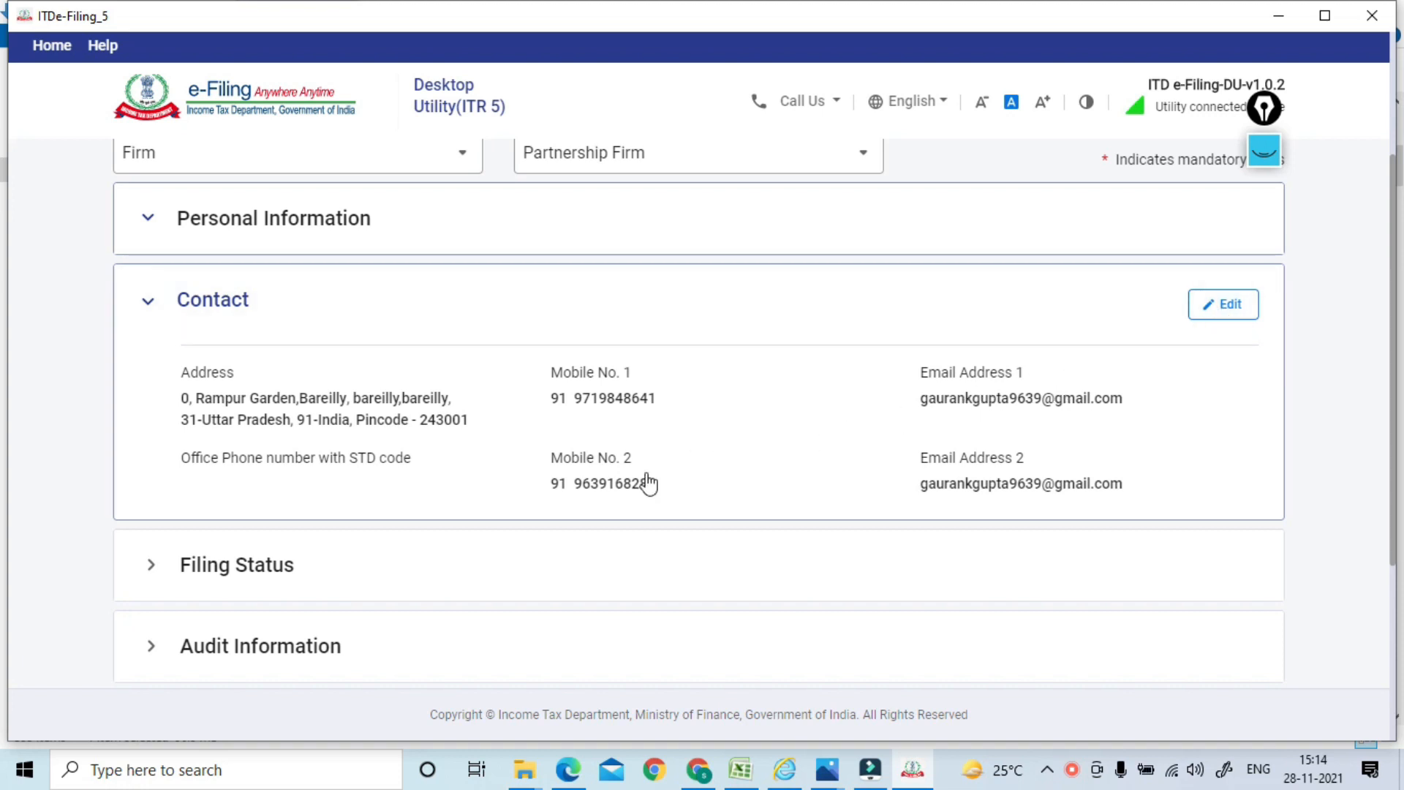
Set filing status to 139(1), on or before due date, and review the remaining questions
{"action": "left_click", "coordinate": [245, 570]}
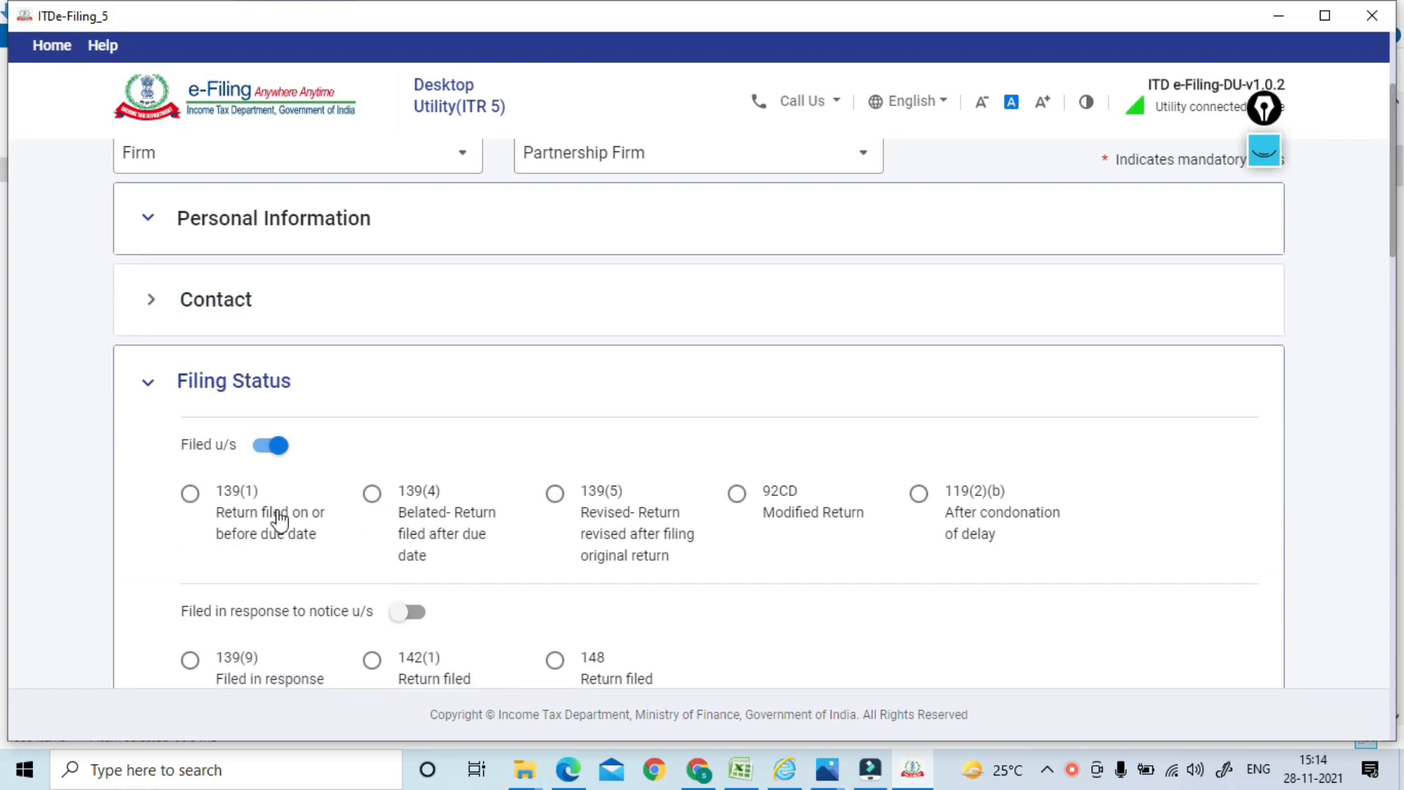
{"action": "left_click", "coordinate": [191, 498]}
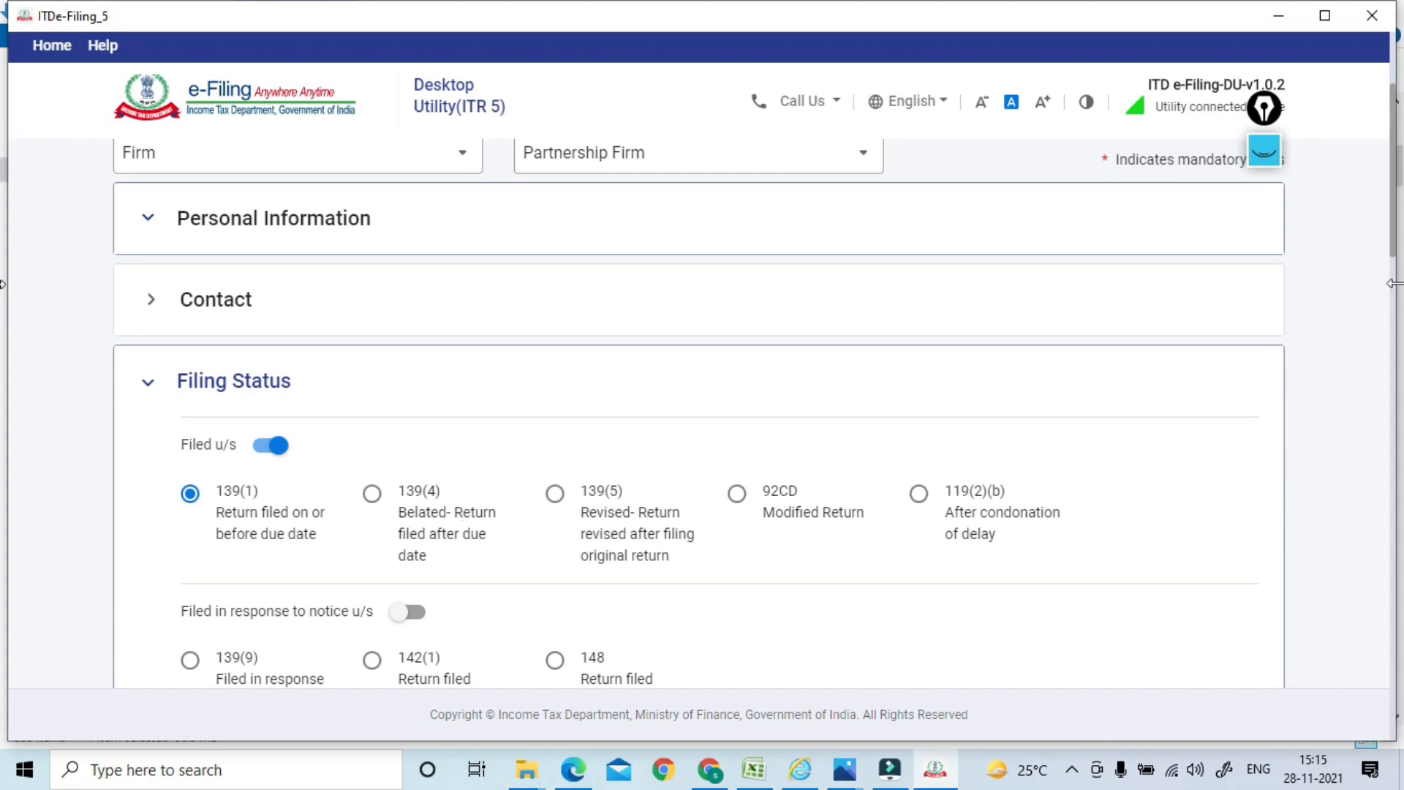
{"action": "left_click_drag", "start_coordinate": [1392, 238], "coordinate": [1388, 407]}
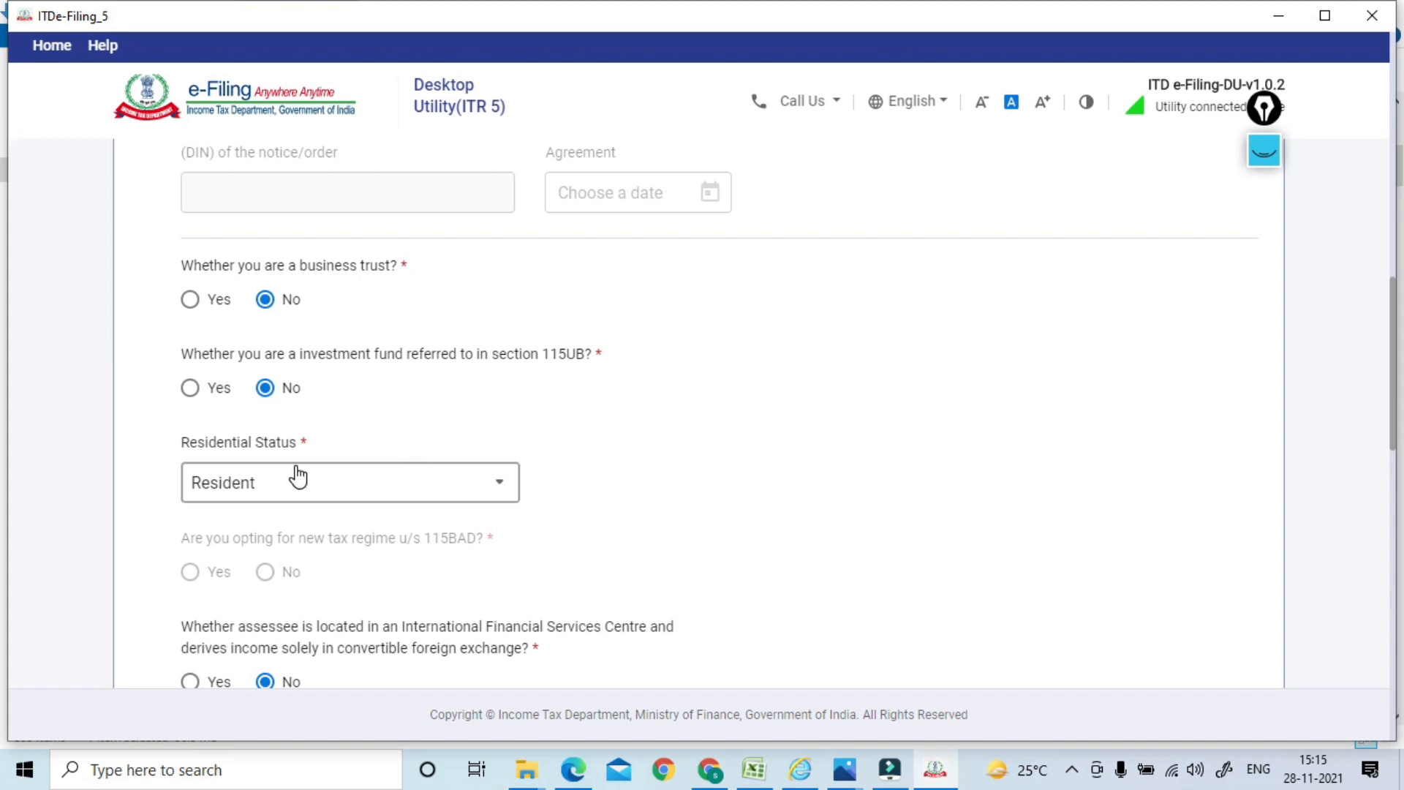
{"action": "left_click_drag", "start_coordinate": [1395, 370], "coordinate": [1396, 459]}
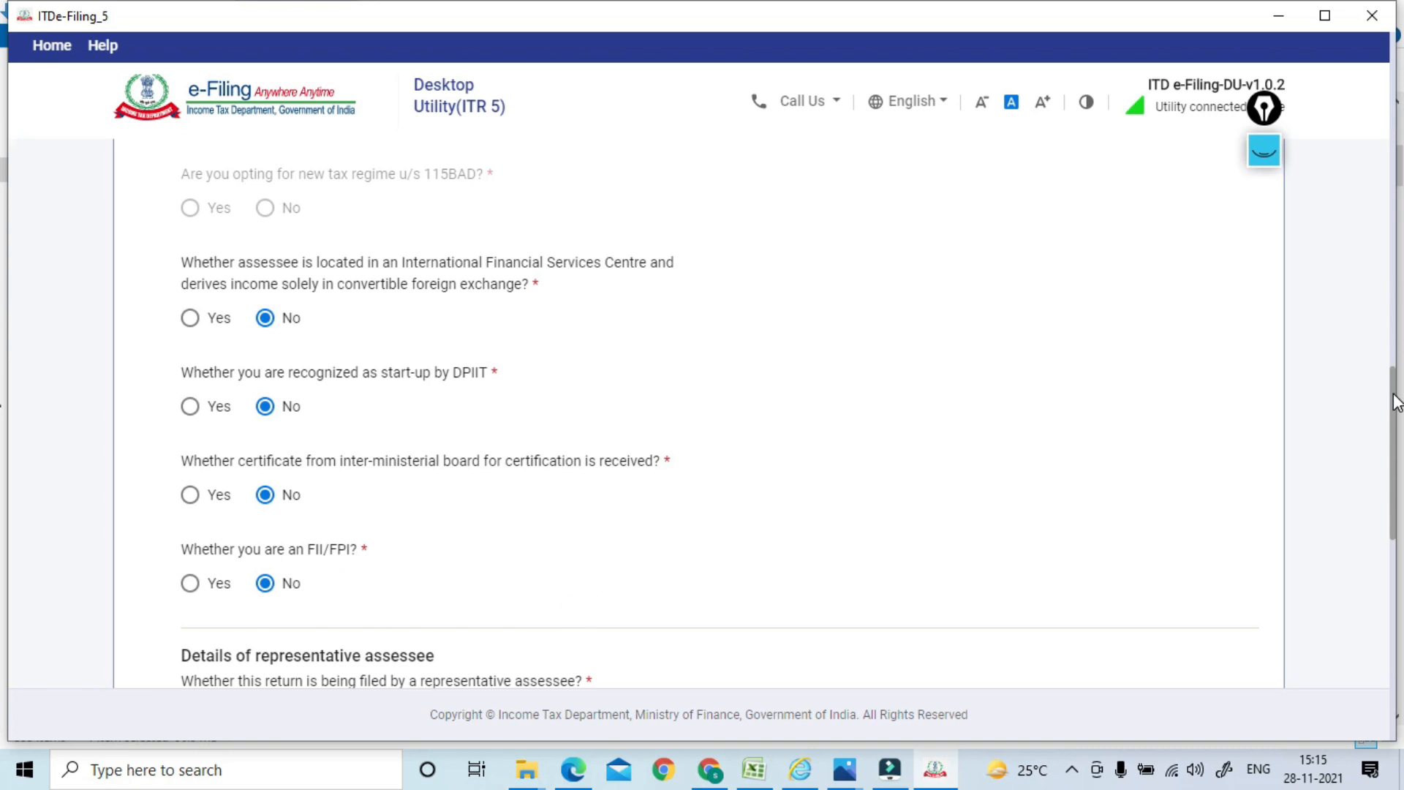
Save the filing status answers and expand Audit Information showing Yes for 44AA and 44AB
{"action": "scroll", "coordinate": [1395, 401], "scroll_direction": "down", "scroll_amount": 4}
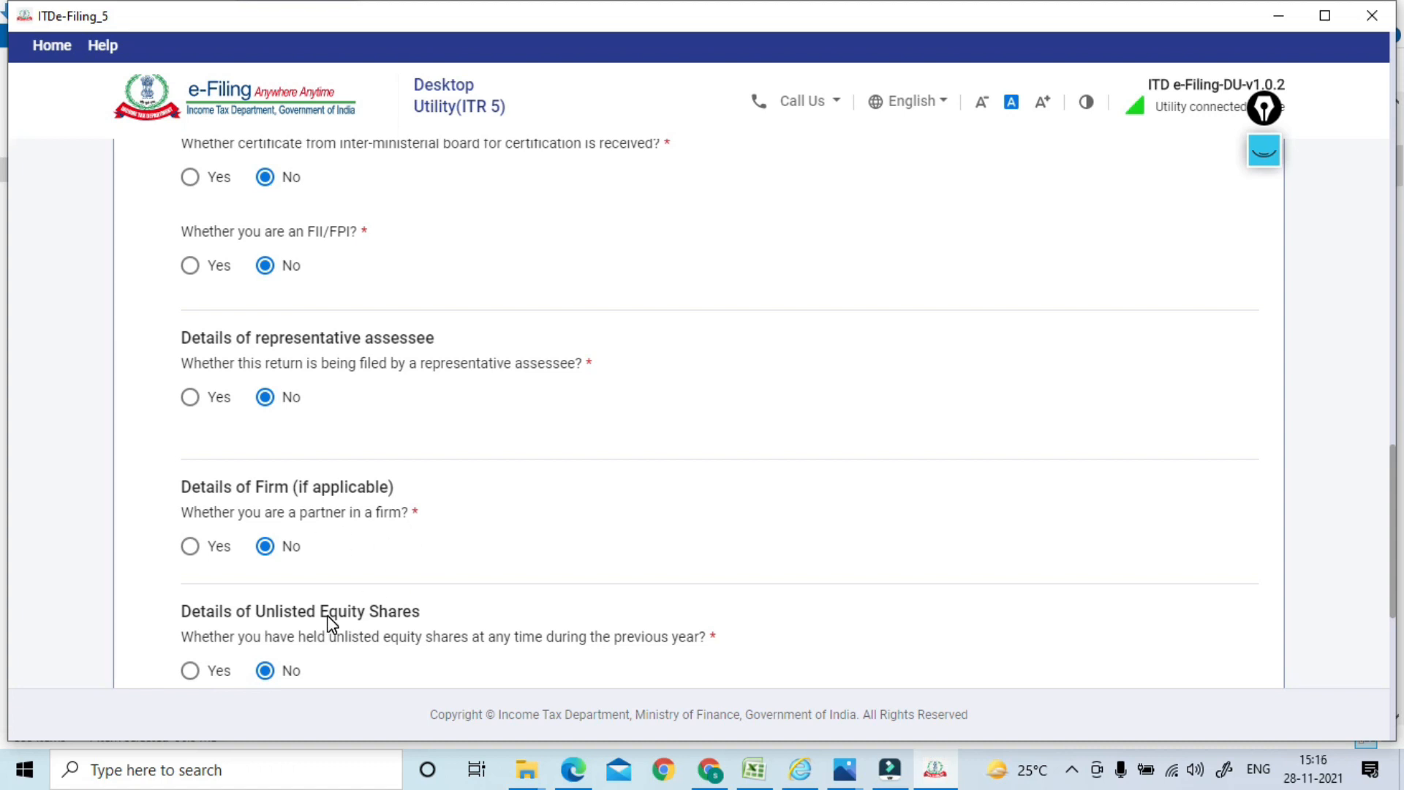
{"action": "left_click_drag", "start_coordinate": [1394, 463], "coordinate": [1394, 559]}
{"action": "left_click", "coordinate": [338, 375]}
{"action": "left_click", "coordinate": [273, 357]}
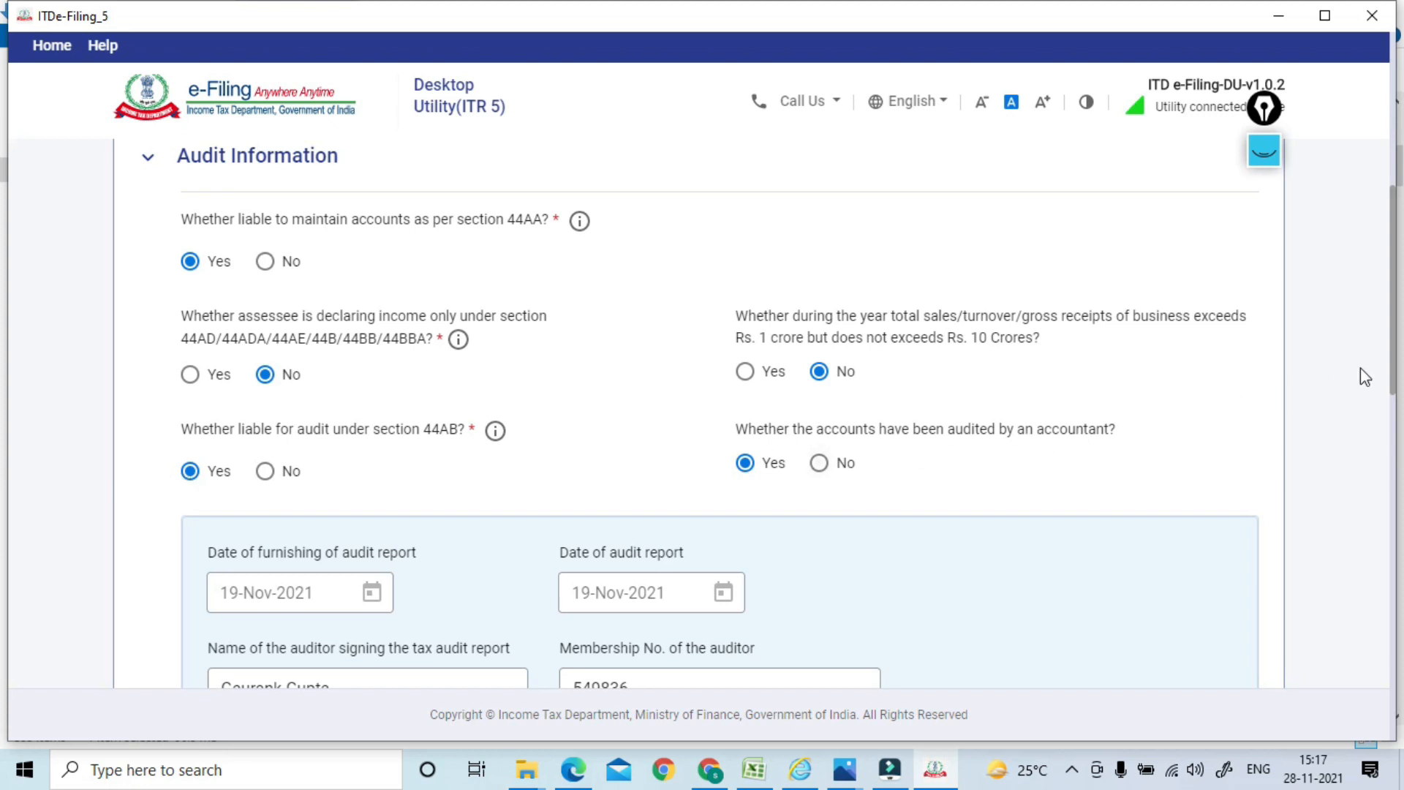
Set audit furnishing date 27 November 2021, report date 2 November 2021, and check auditor fields
{"action": "left_click_drag", "start_coordinate": [1392, 331], "coordinate": [1392, 418]}
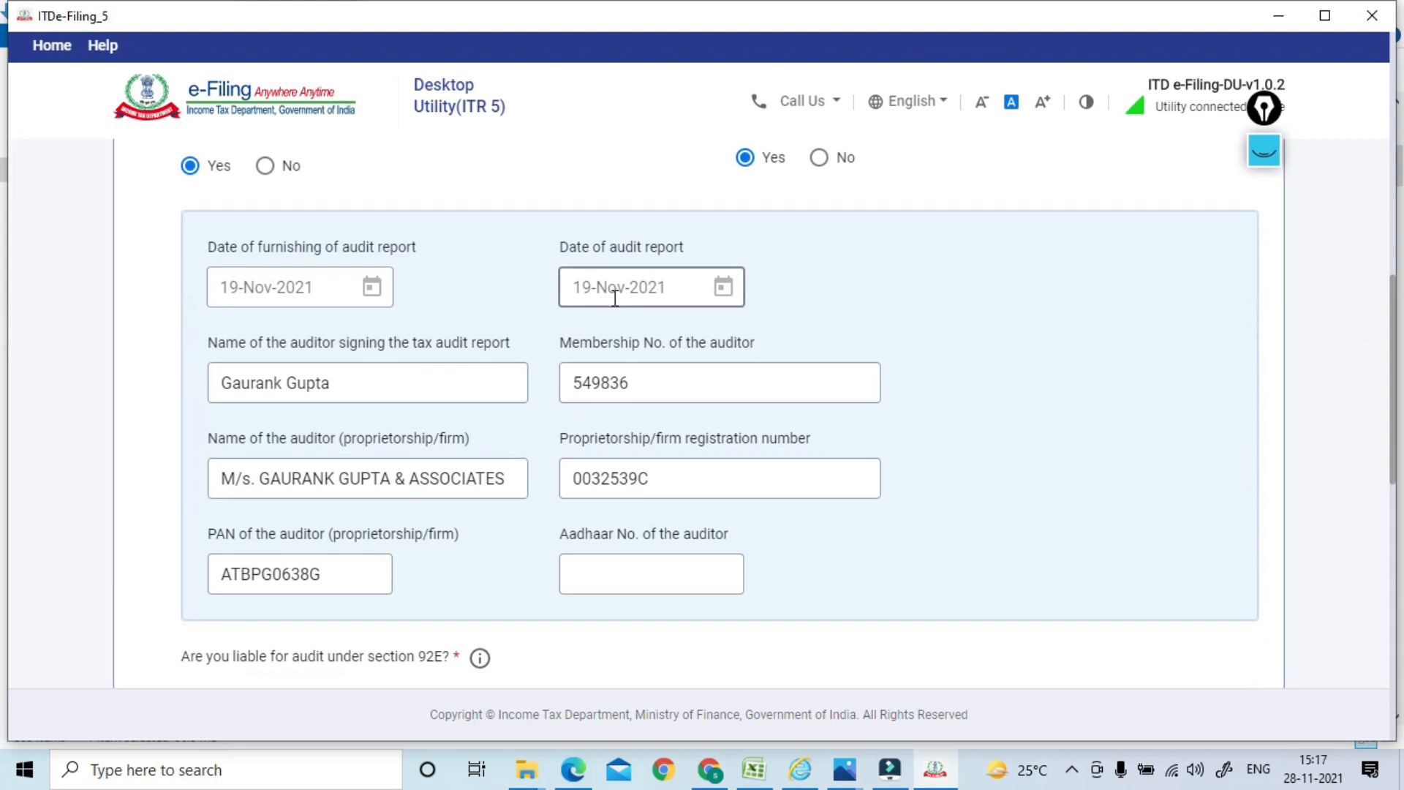
{"action": "left_click", "coordinate": [372, 287]}
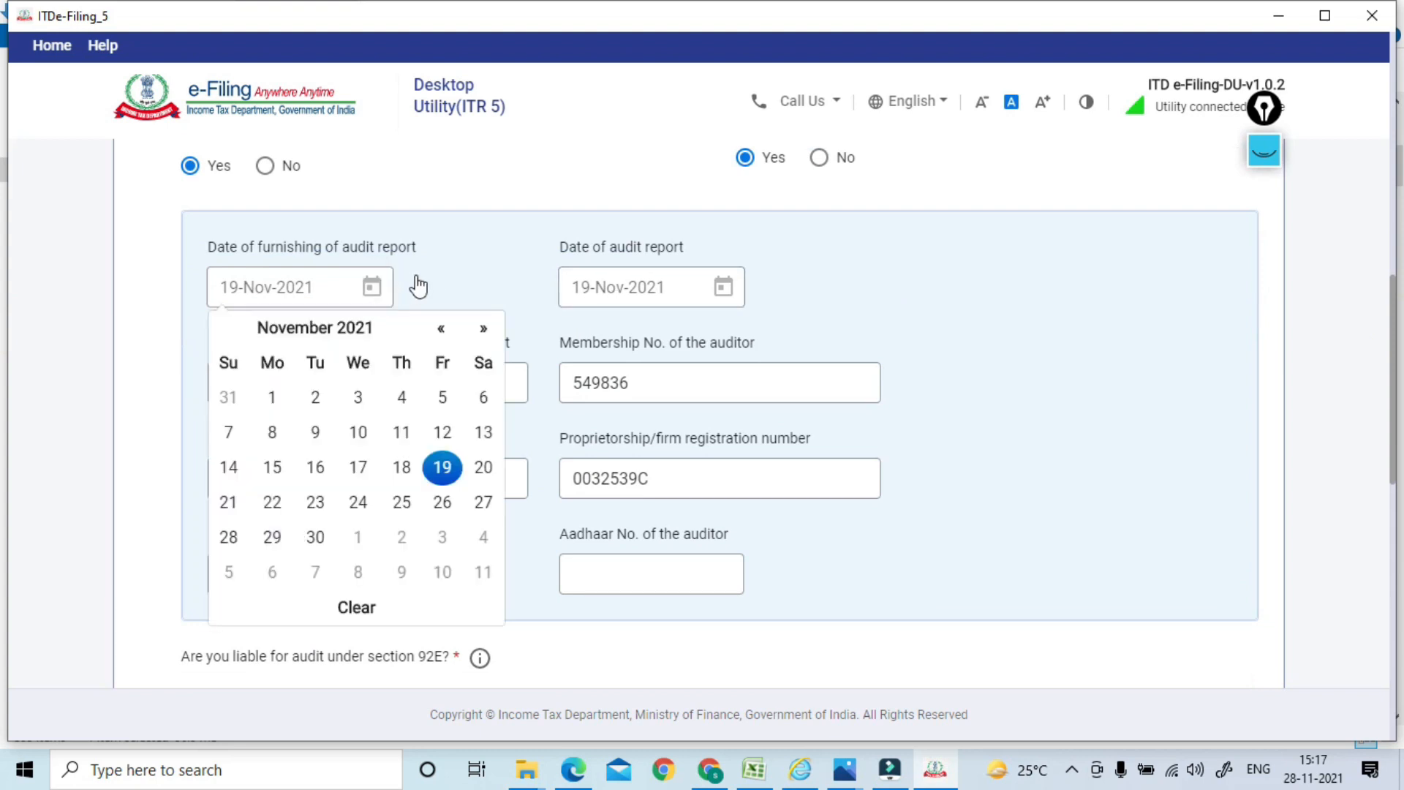
{"action": "left_click", "coordinate": [478, 508]}
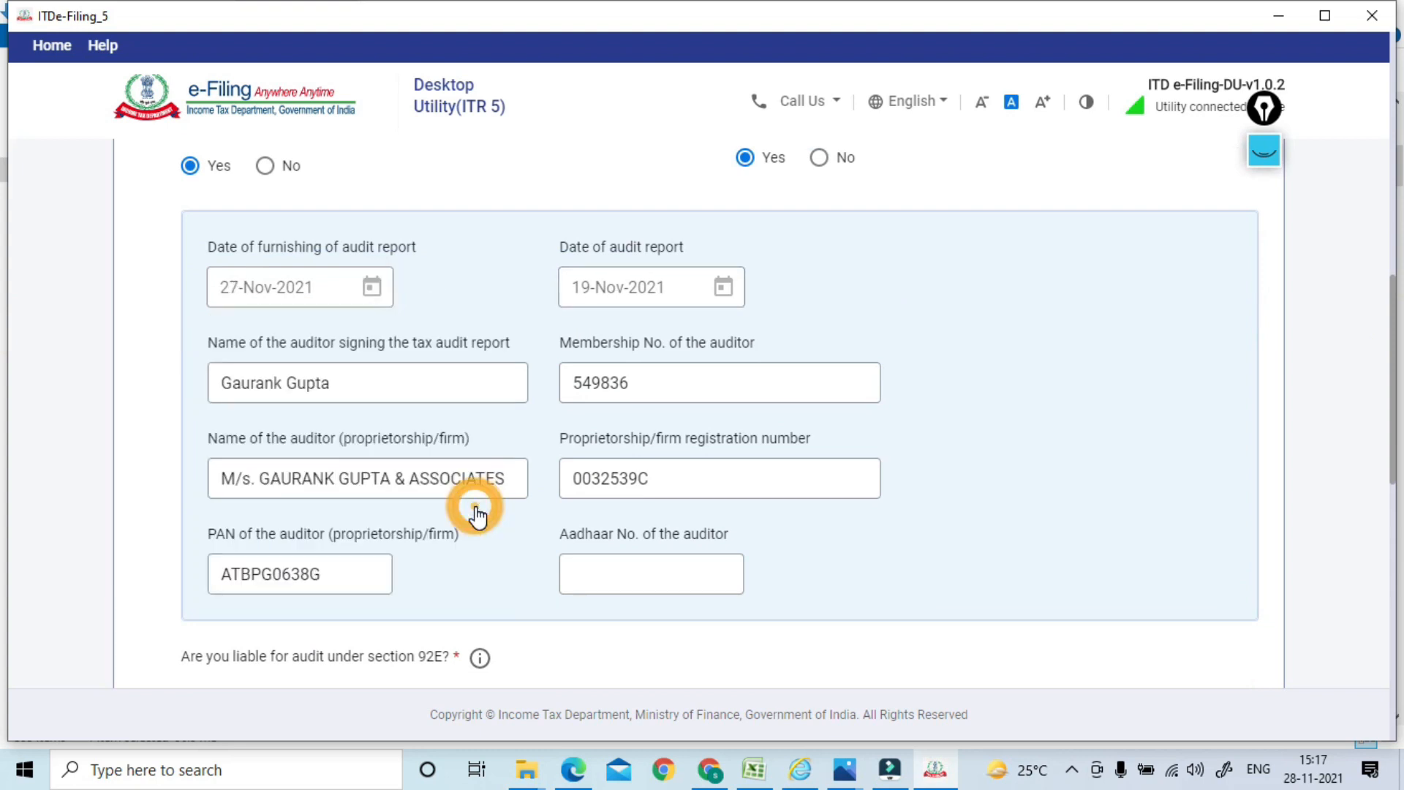
{"action": "left_click", "coordinate": [722, 286]}
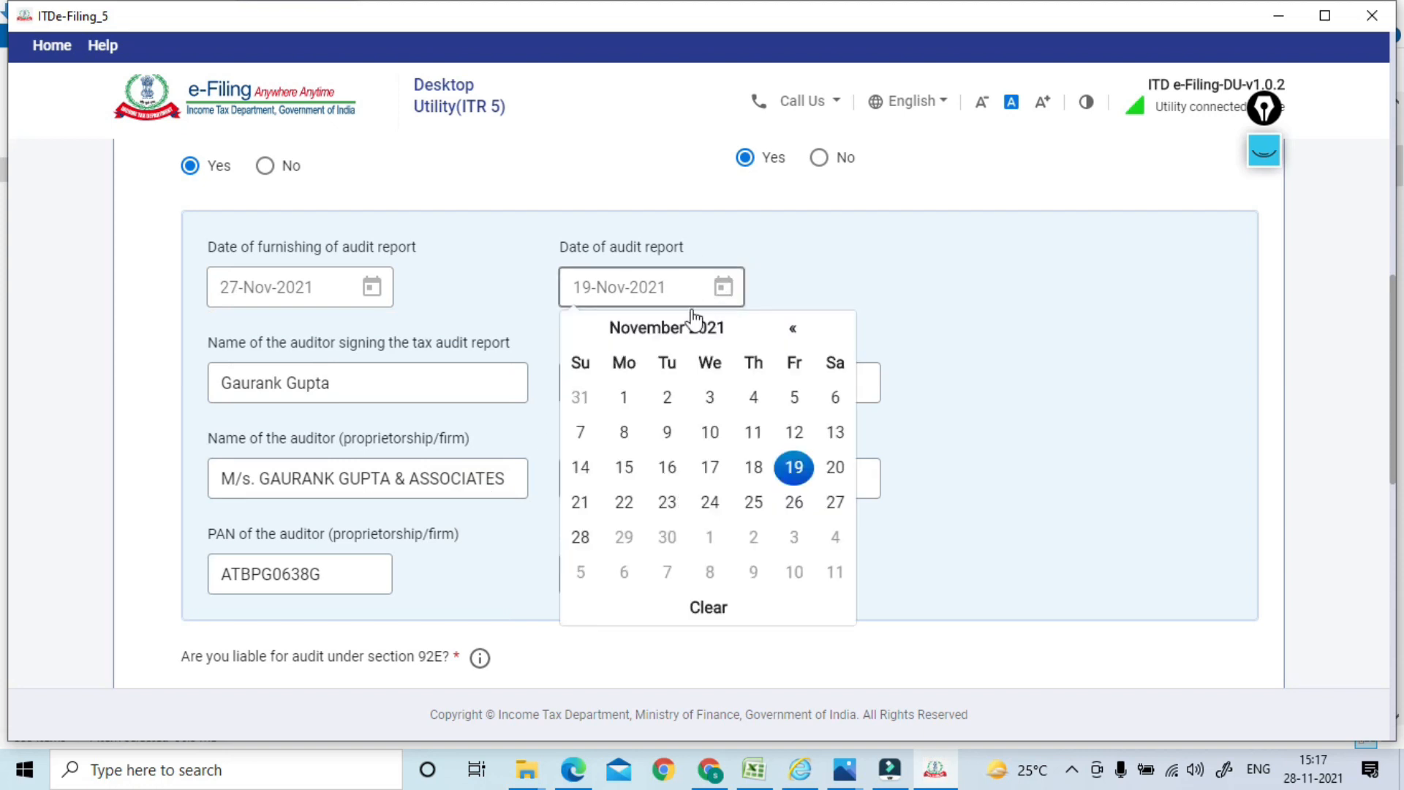
{"action": "left_click", "coordinate": [664, 397]}
{"action": "left_click", "coordinate": [484, 388]}
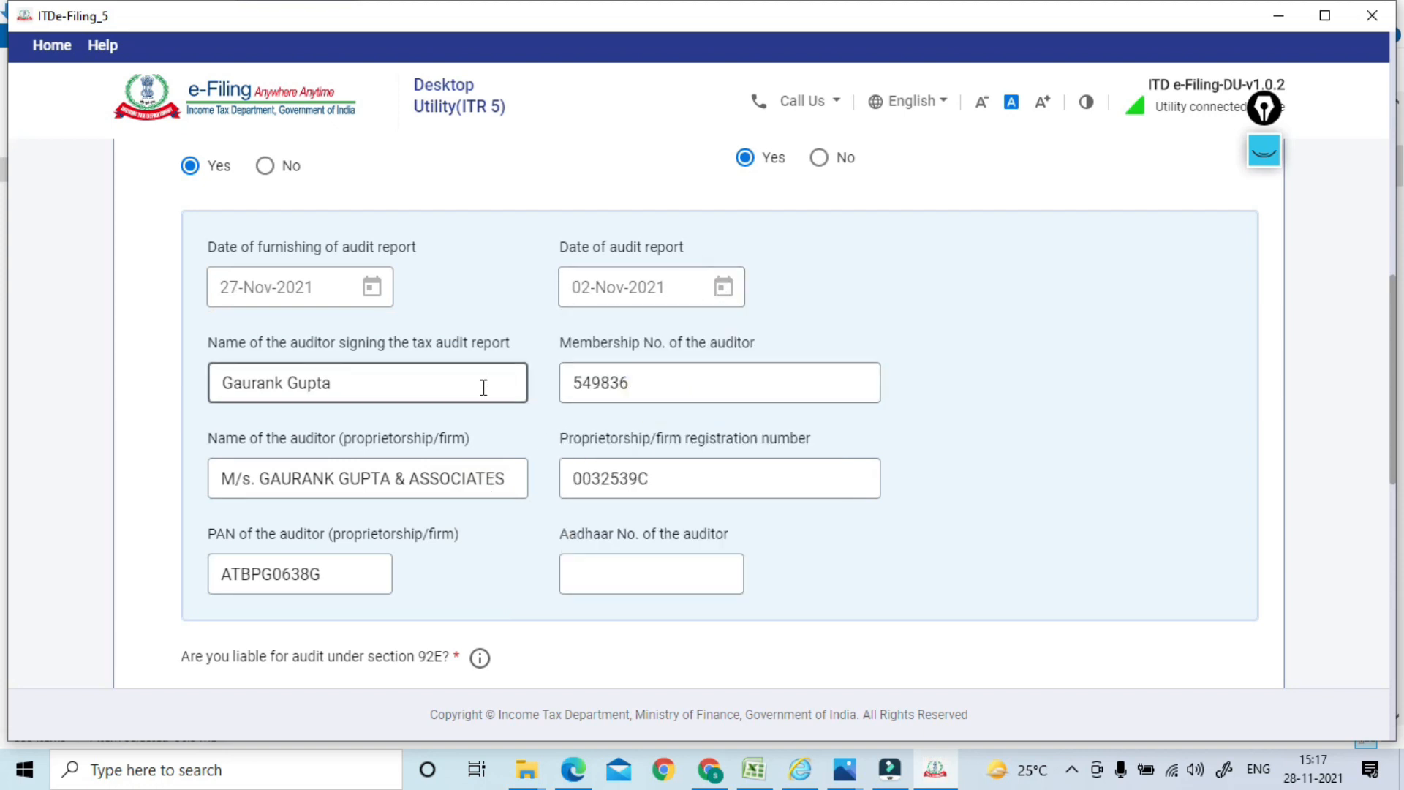
{"action": "left_click", "coordinate": [607, 403]}
{"action": "left_click", "coordinate": [256, 473]}
{"action": "left_click", "coordinate": [623, 482]}
{"action": "left_click", "coordinate": [325, 564]}
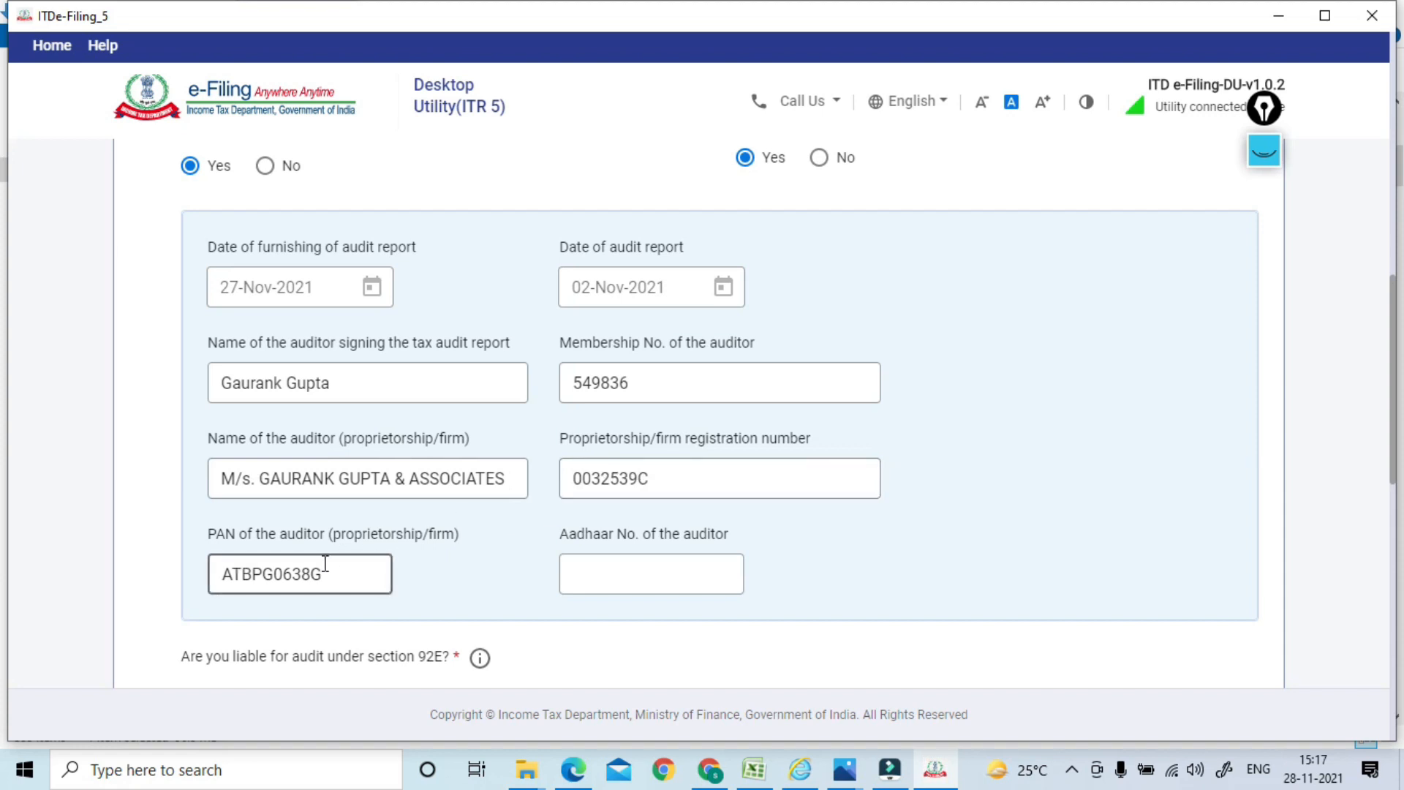
{"action": "left_click", "coordinate": [705, 574]}
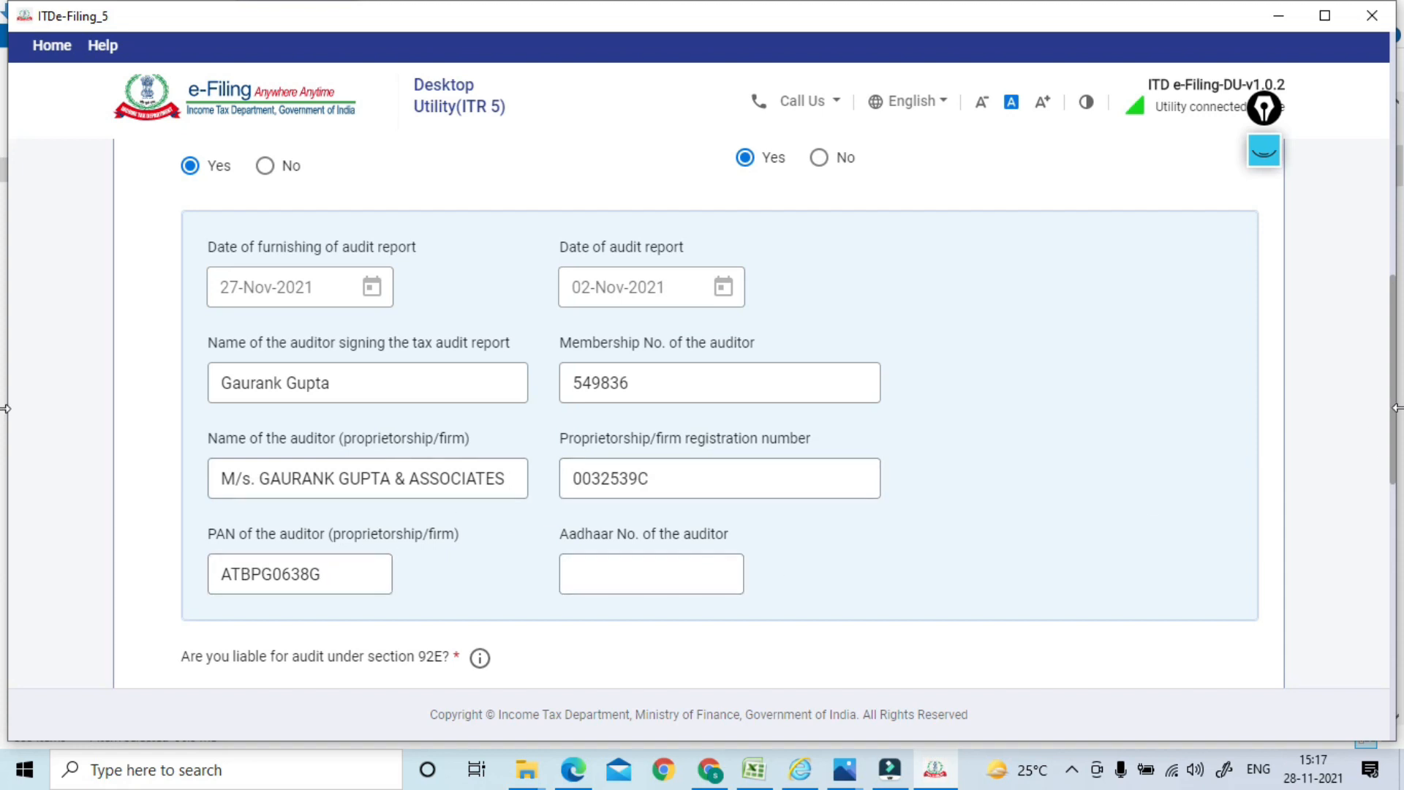
Answer No to furnishing other audit reports and to audits under other Acts
{"action": "left_click_drag", "start_coordinate": [1393, 415], "coordinate": [1370, 539]}
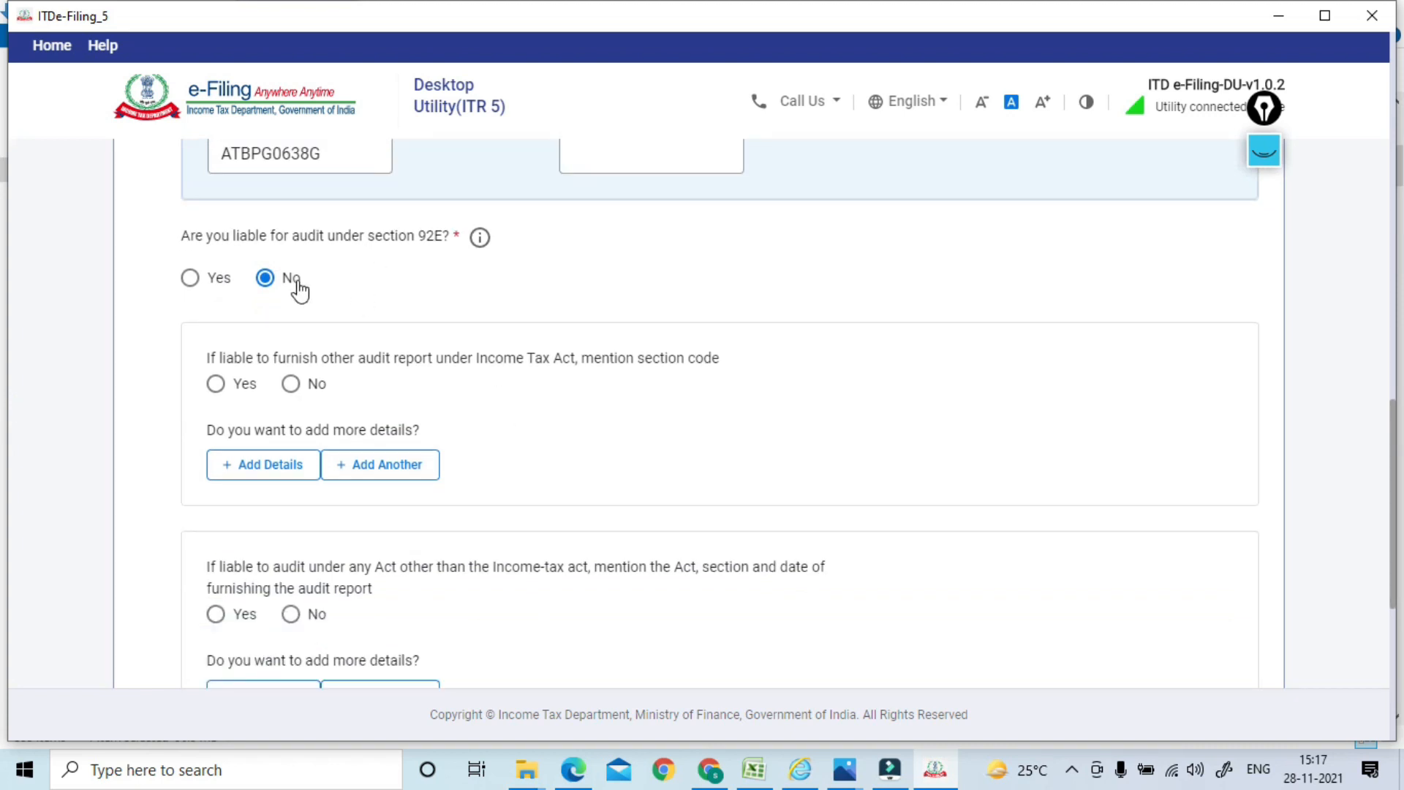
{"action": "left_click", "coordinate": [289, 386]}
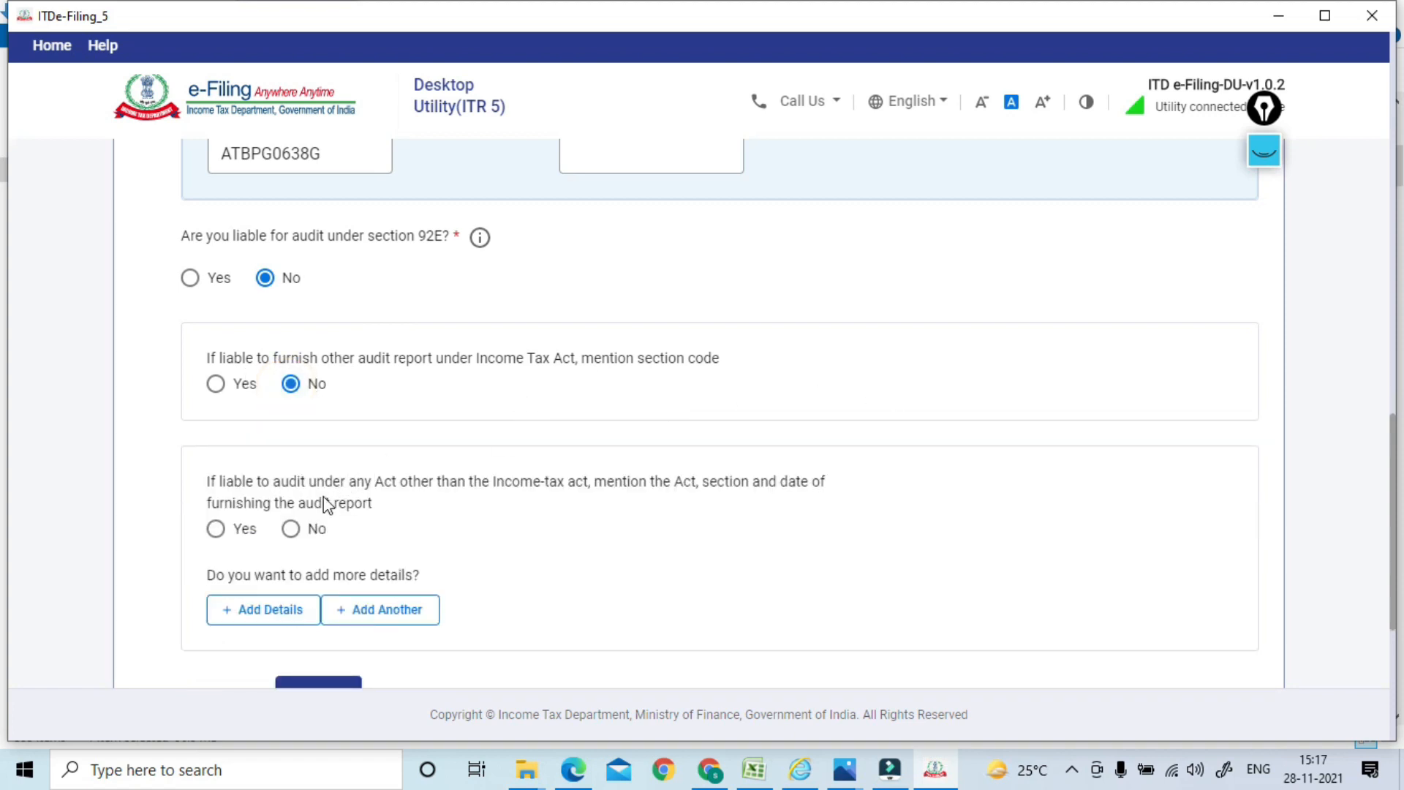
{"action": "left_click", "coordinate": [290, 529]}
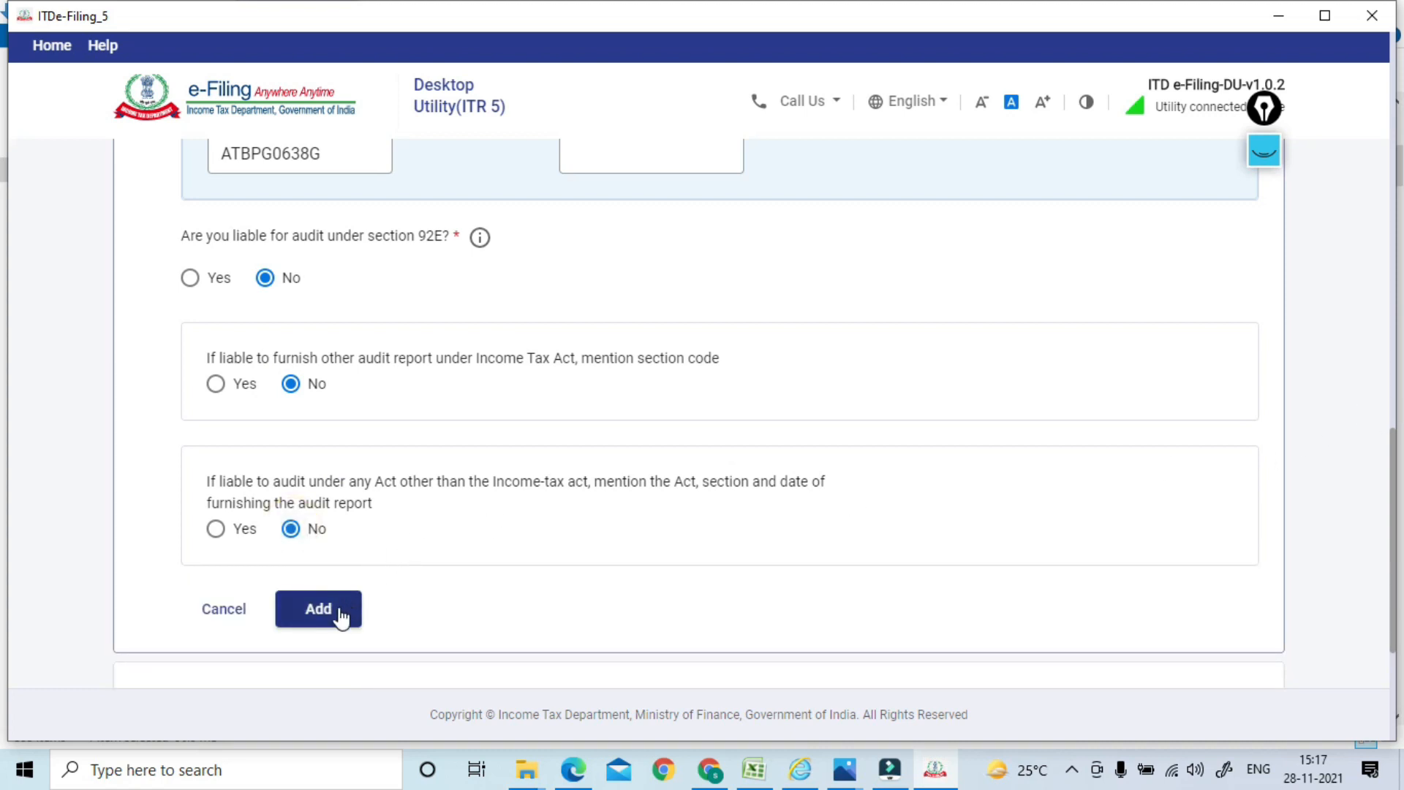
{"action": "scroll", "coordinate": [1394, 434], "scroll_direction": "down", "scroll_amount": 3}
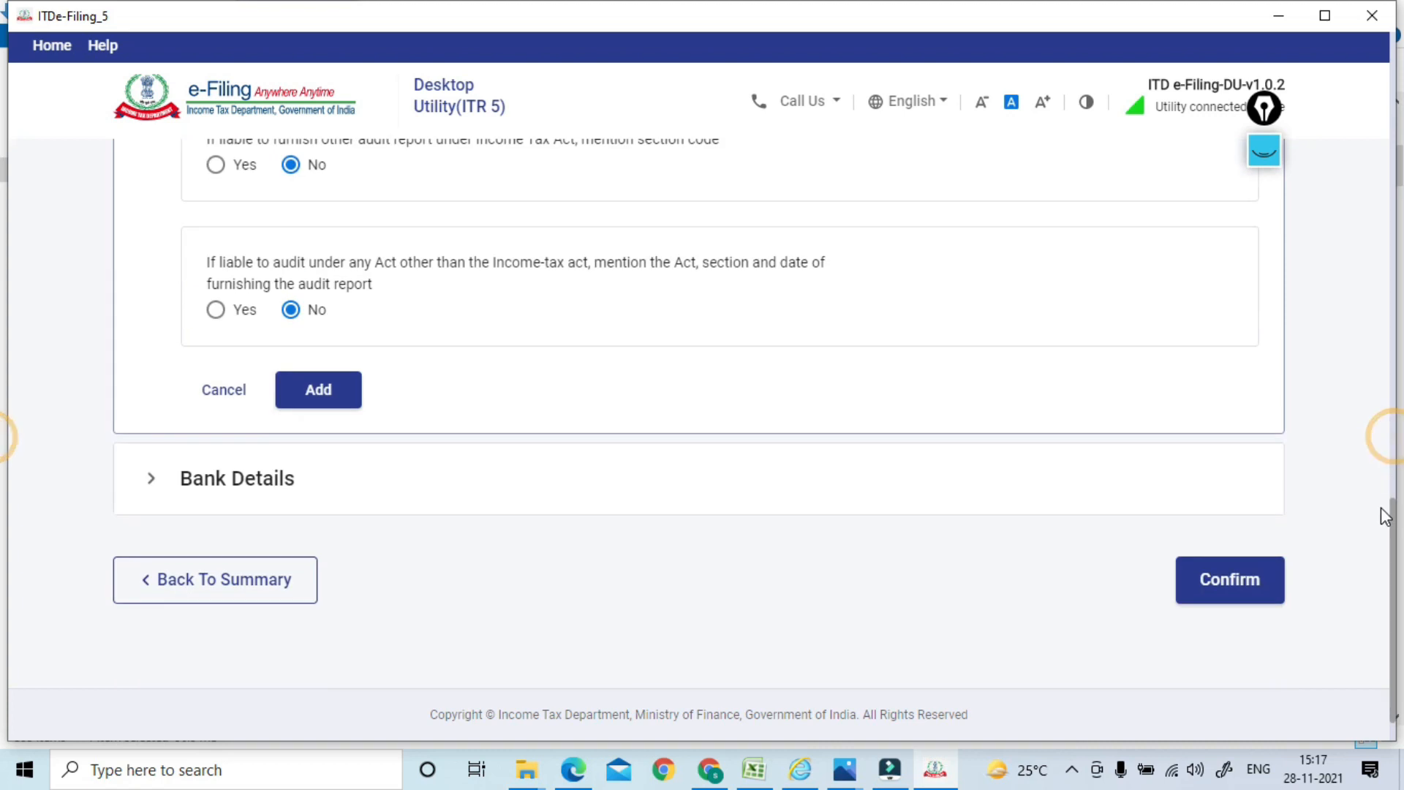
Expand Bank Details and review the single validated account nominated for refund
{"action": "left_click", "coordinate": [270, 479]}
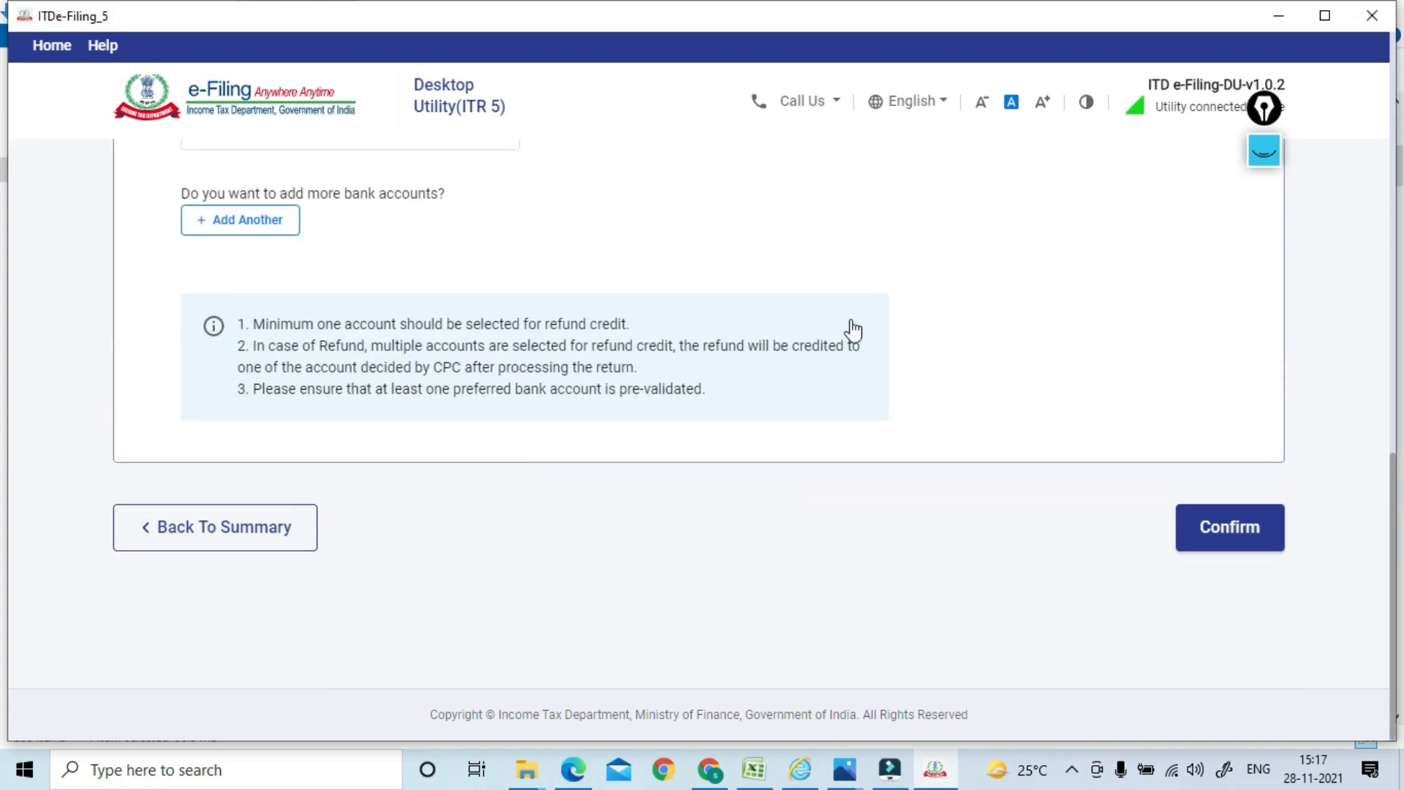
{"action": "scroll", "coordinate": [1394, 463], "scroll_direction": "up", "scroll_amount": 5}
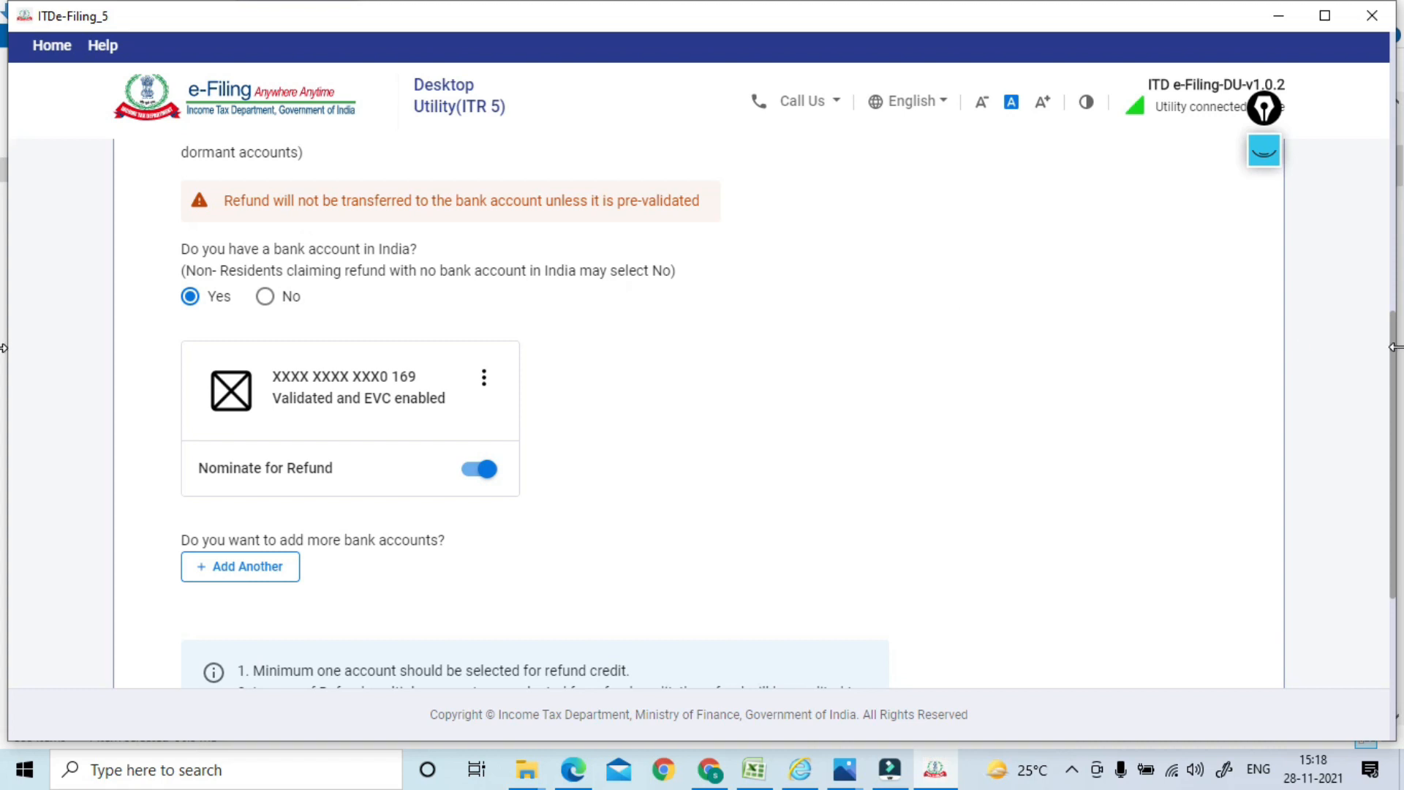
{"action": "mouse_move", "coordinate": [1398, 359]}
{"action": "left_mouse_down"}
{"action": "mouse_move", "coordinate": [1389, 424]}
{"action": "mouse_move", "coordinate": [1382, 340]}
{"action": "left_mouse_up"}
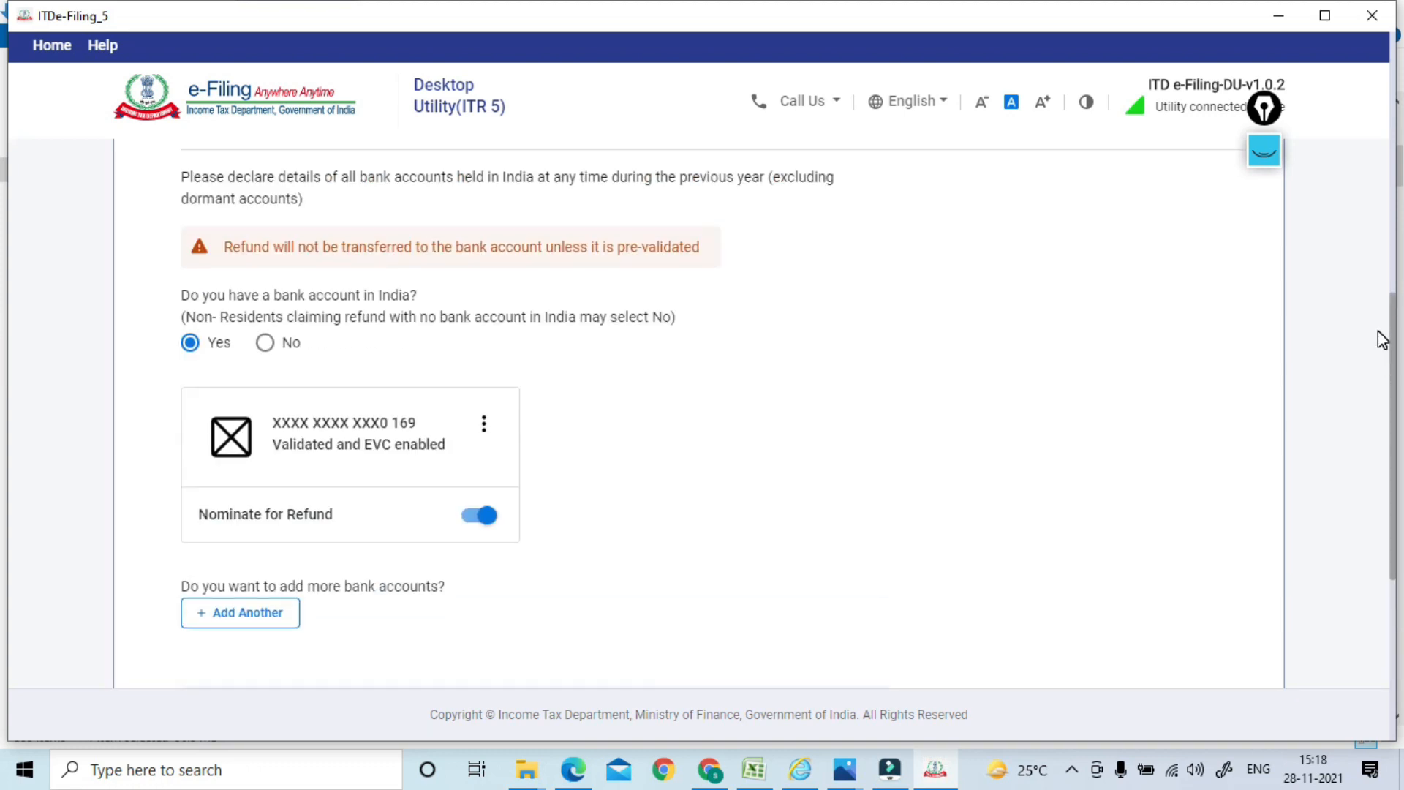
{"action": "scroll", "coordinate": [1366, 357], "scroll_direction": "down", "scroll_amount": 5}
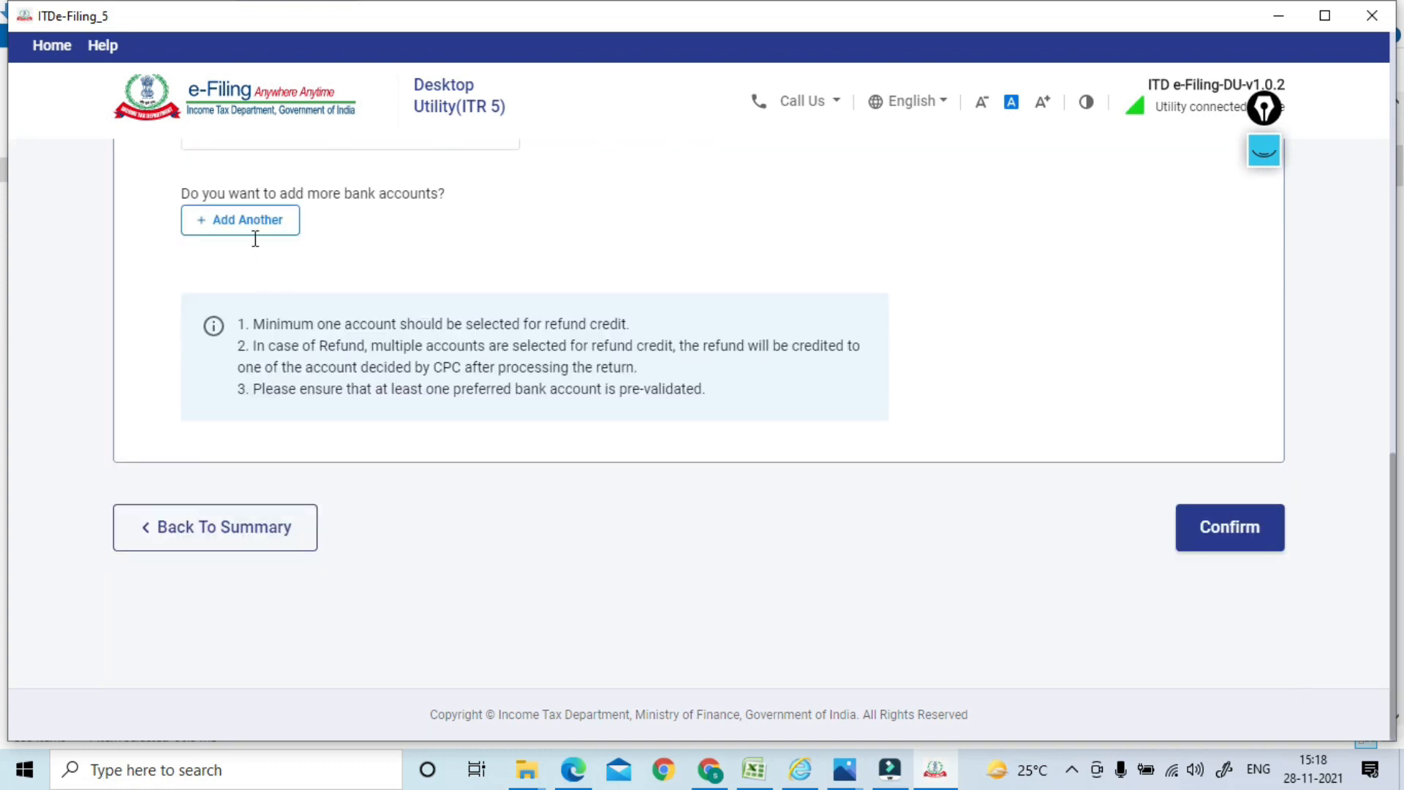
Confirm General Information 1 and open General Information 2 to review the partners table
{"action": "left_click", "coordinate": [1232, 530]}
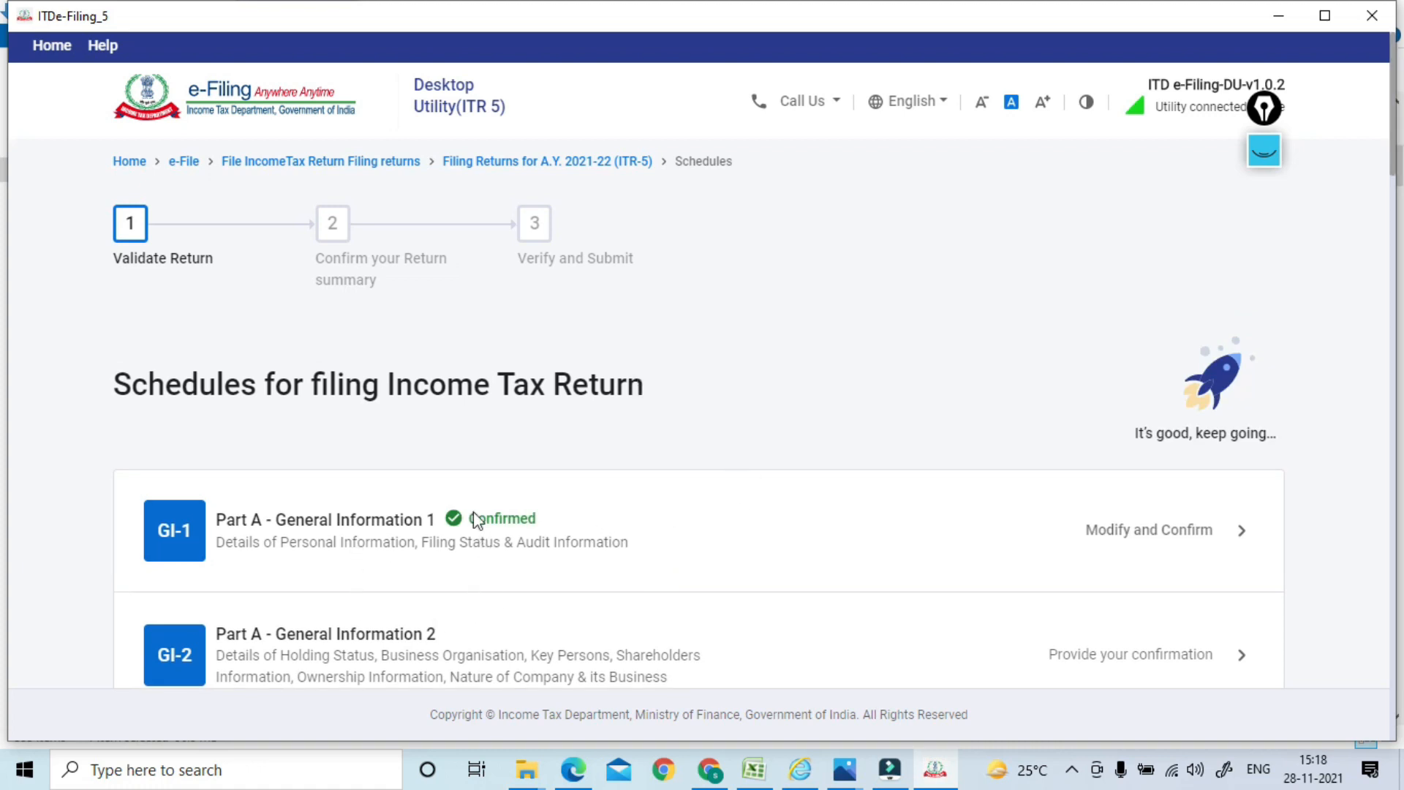
{"action": "left_click", "coordinate": [351, 656]}
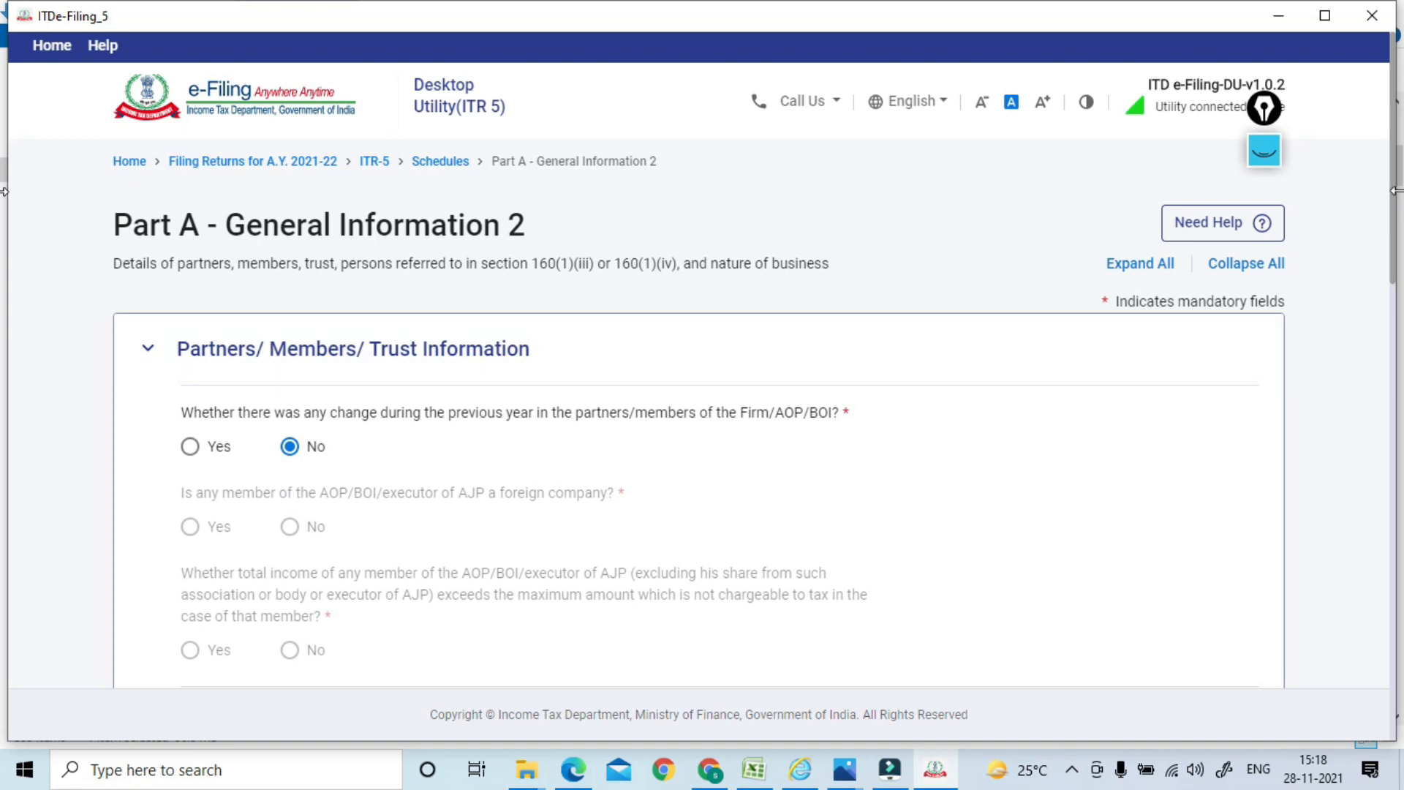
{"action": "scroll", "coordinate": [1388, 264], "scroll_direction": "down", "scroll_amount": 1}
{"action": "scroll", "coordinate": [1383, 282], "scroll_direction": "down", "scroll_amount": 8}
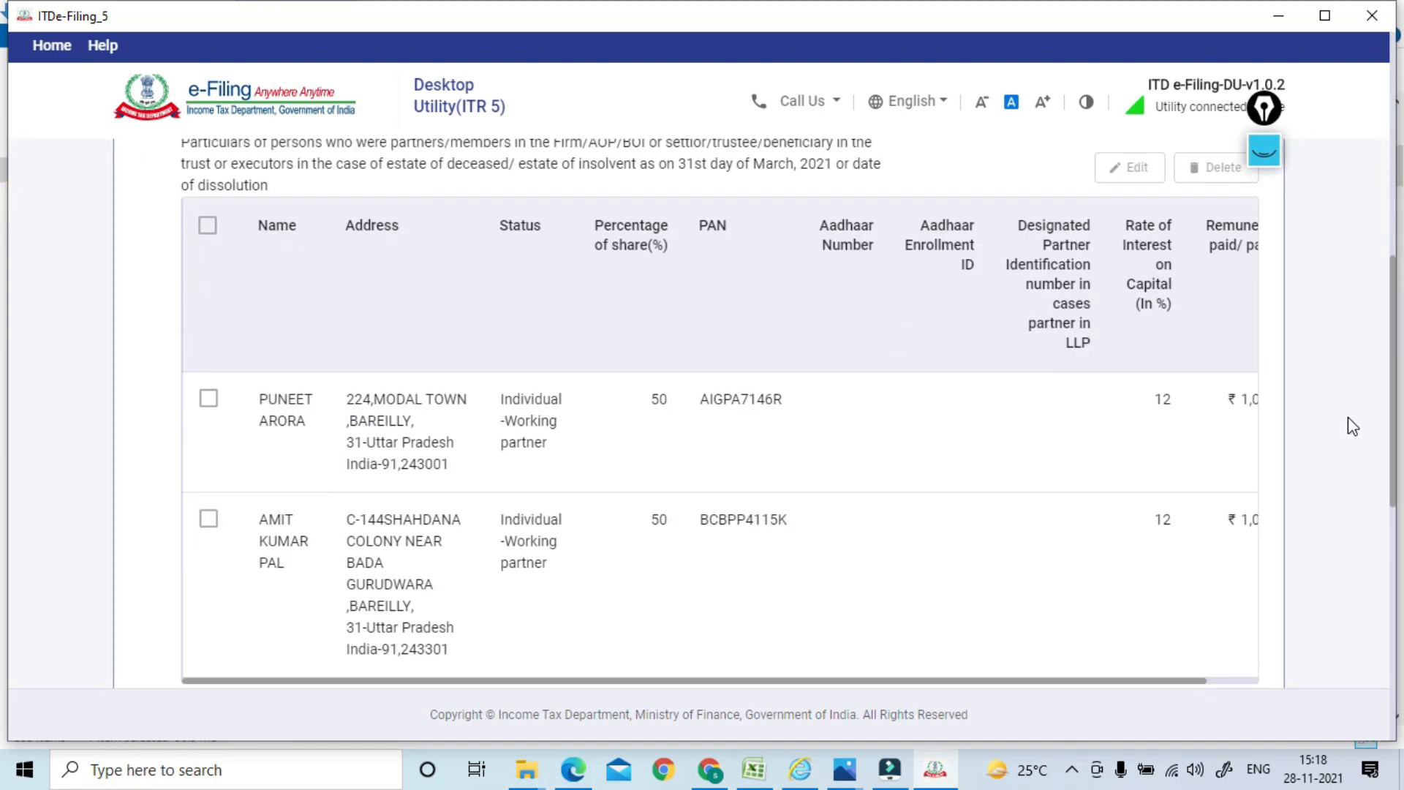
{"action": "scroll", "coordinate": [1351, 419], "scroll_direction": "up", "scroll_amount": 1}
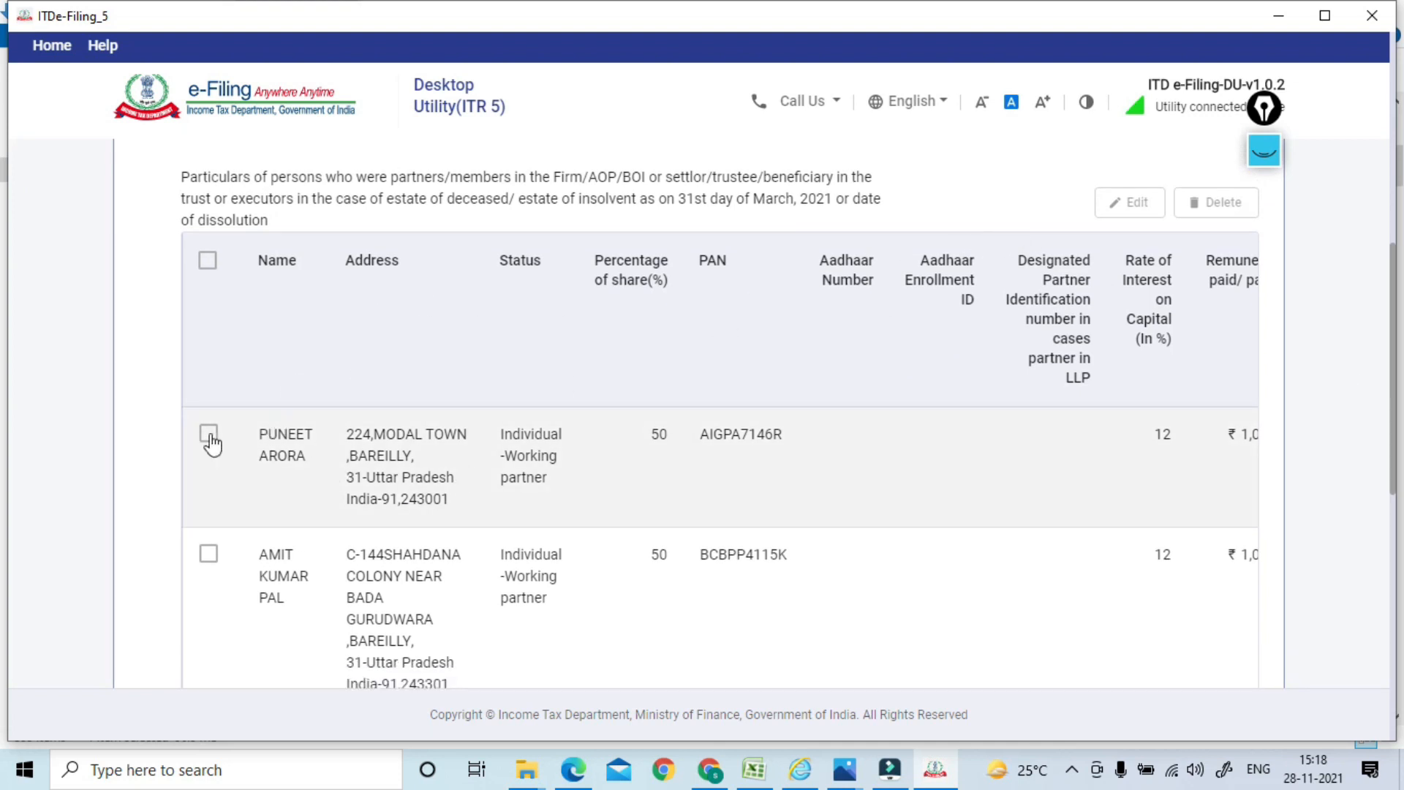
{"action": "left_click", "coordinate": [209, 436]}
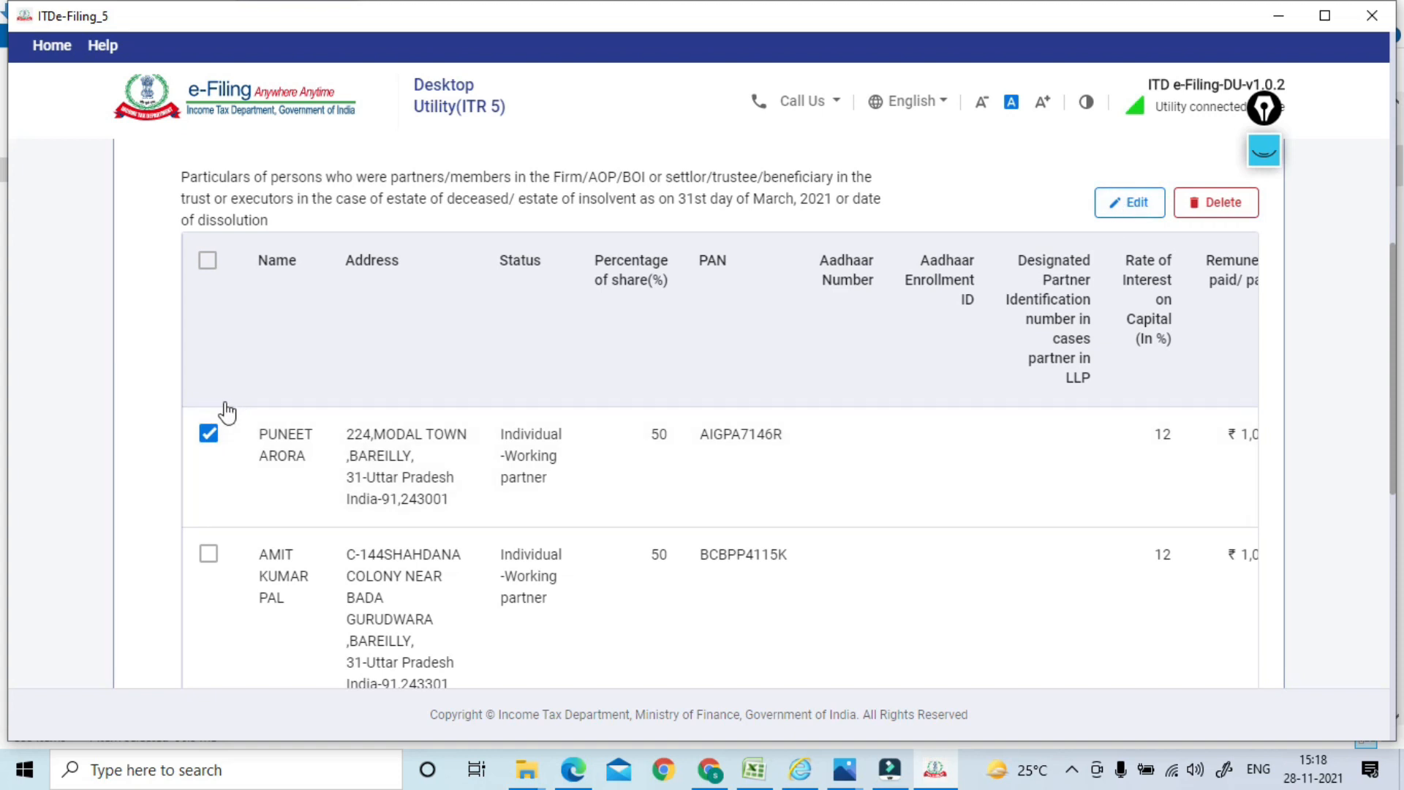
{"action": "left_click", "coordinate": [209, 438]}
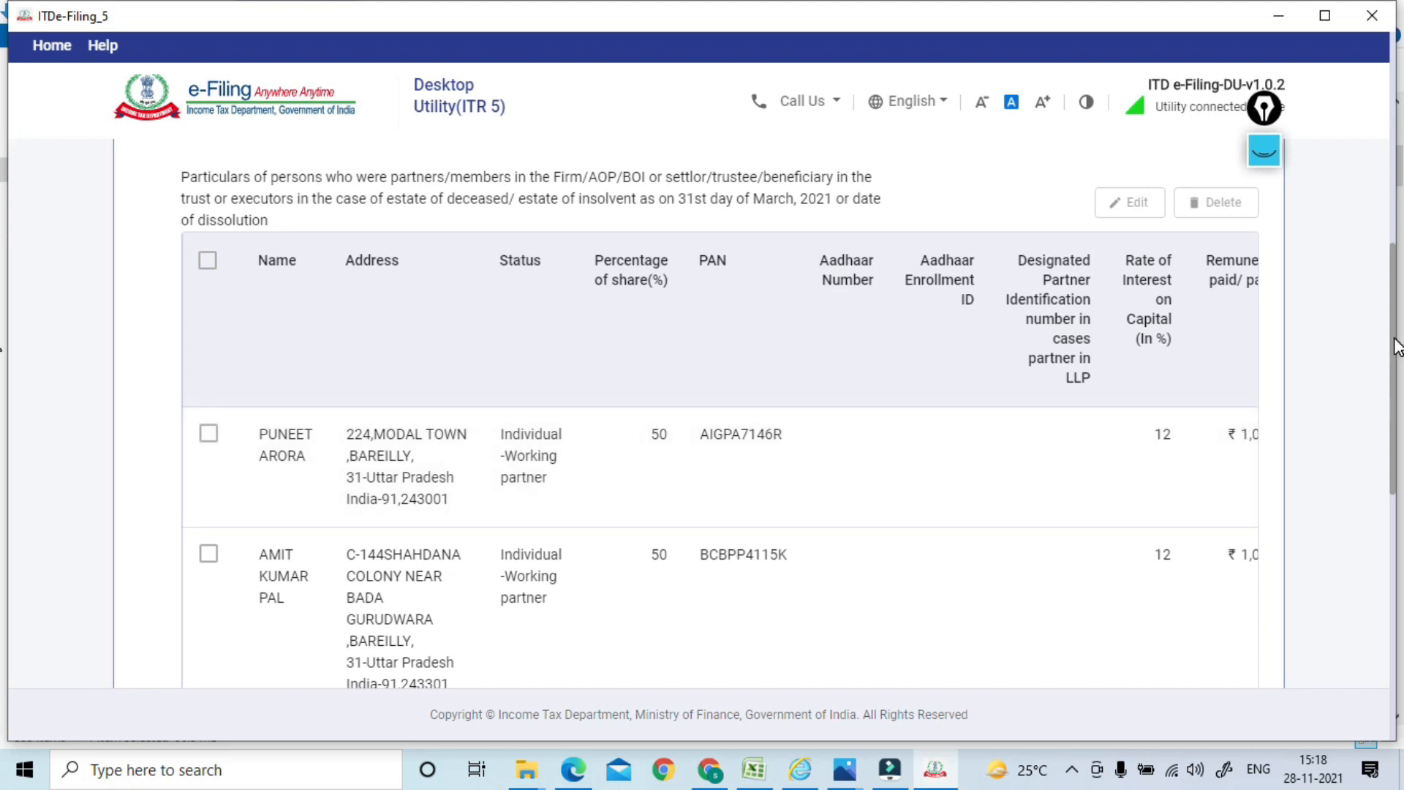
{"action": "scroll", "coordinate": [1398, 348], "scroll_direction": "down", "scroll_amount": 3}
Save the partners information, expand Nature of business, and confirm General Information 2
{"action": "left_click_drag", "start_coordinate": [897, 486], "coordinate": [1065, 500]}
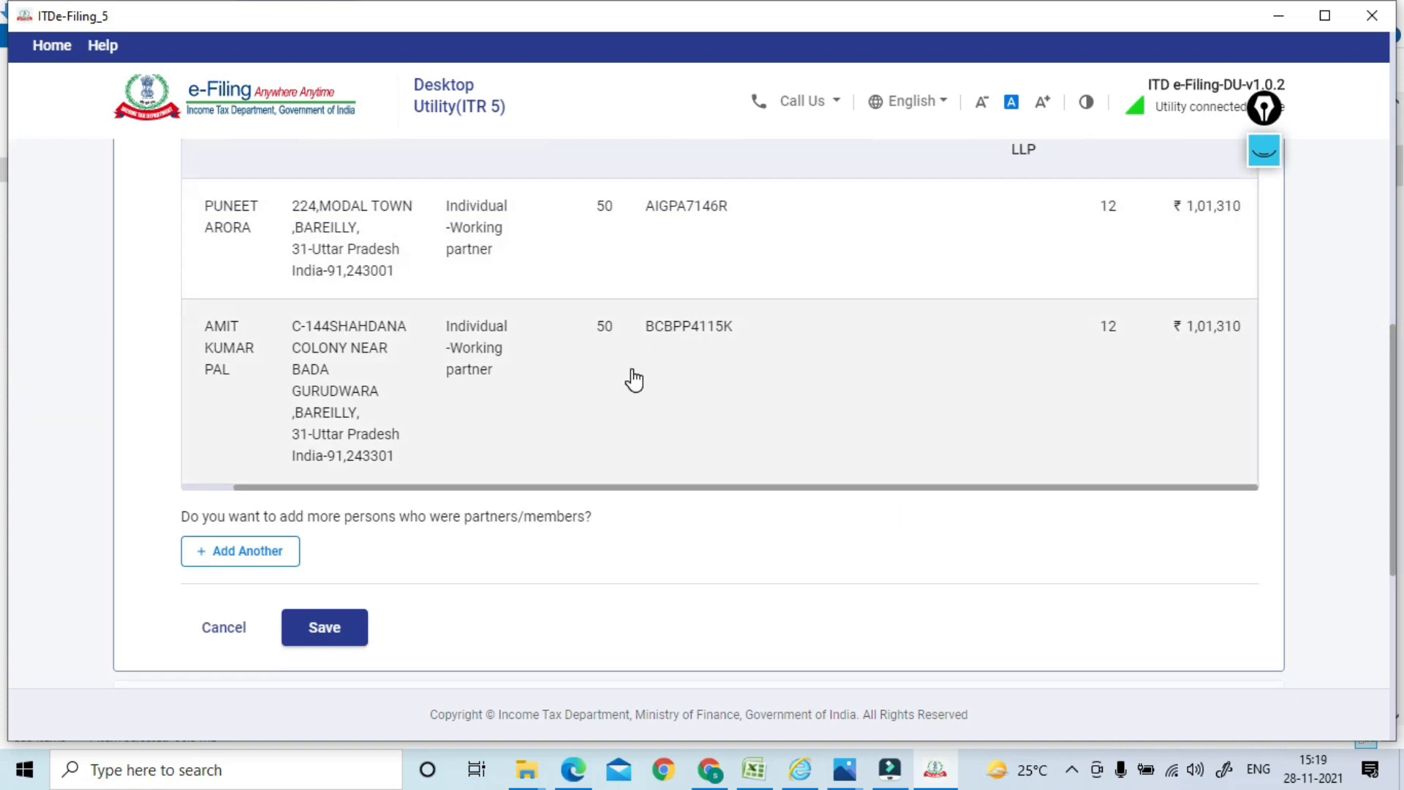
{"action": "left_click", "coordinate": [324, 627]}
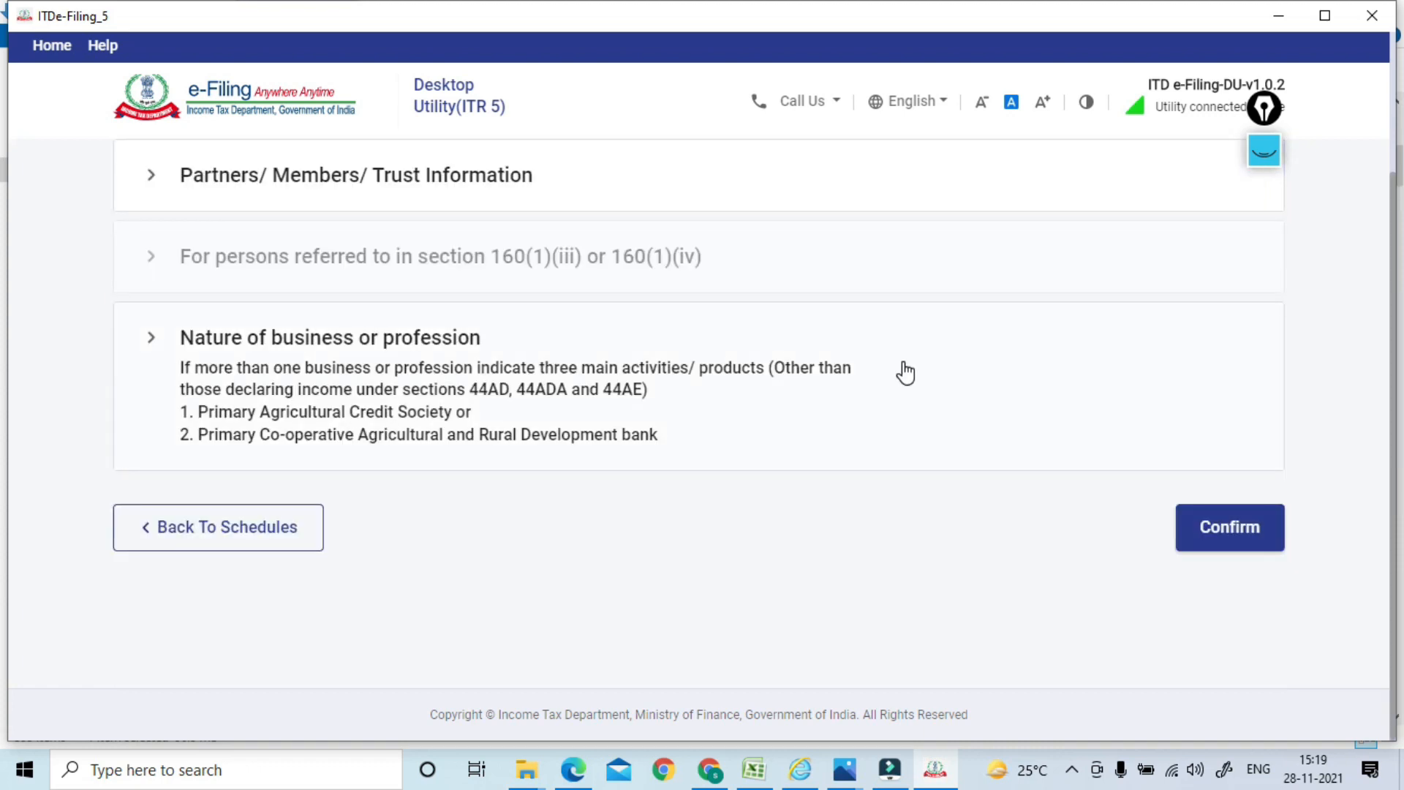
{"action": "left_click", "coordinate": [517, 371]}
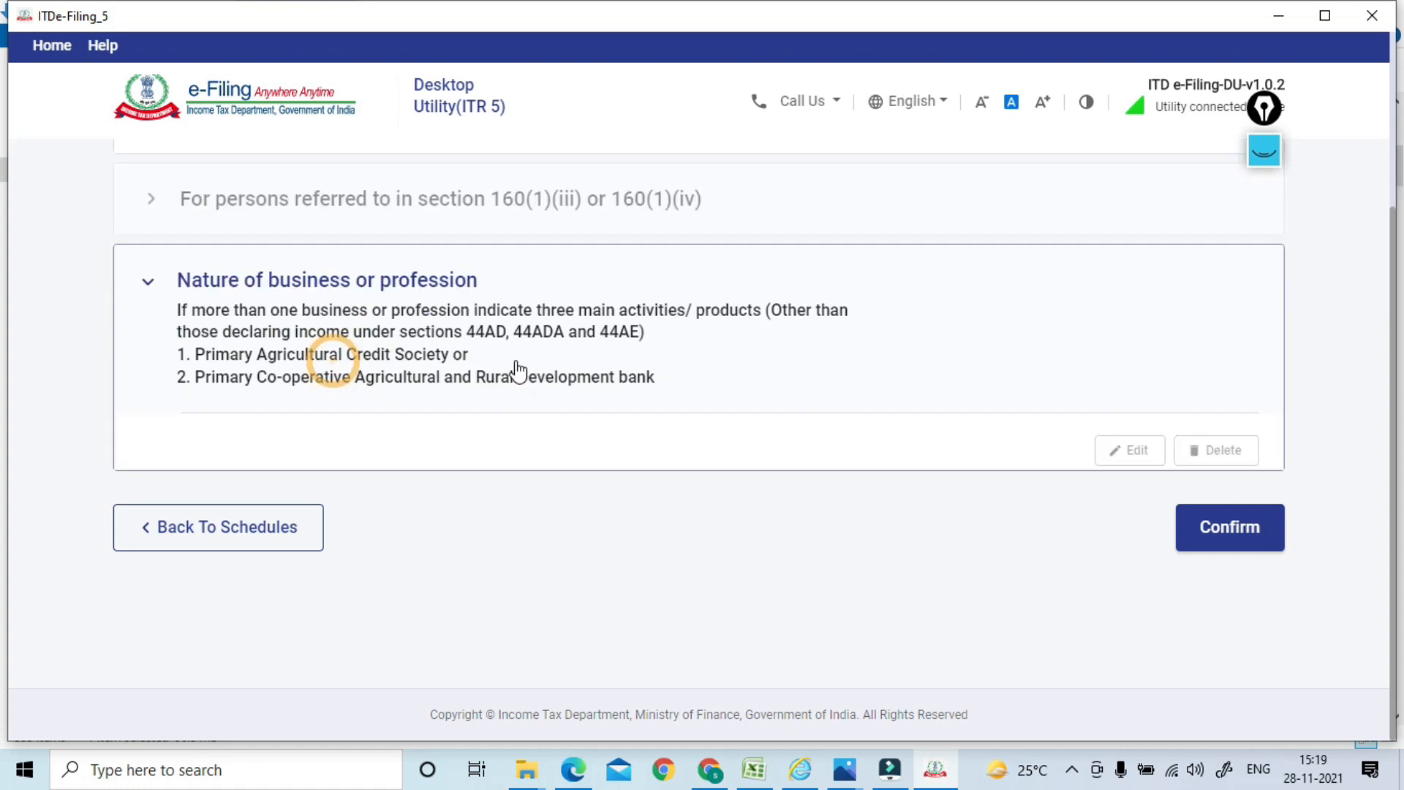
{"action": "scroll", "coordinate": [518, 371], "scroll_direction": "down", "scroll_amount": 4}
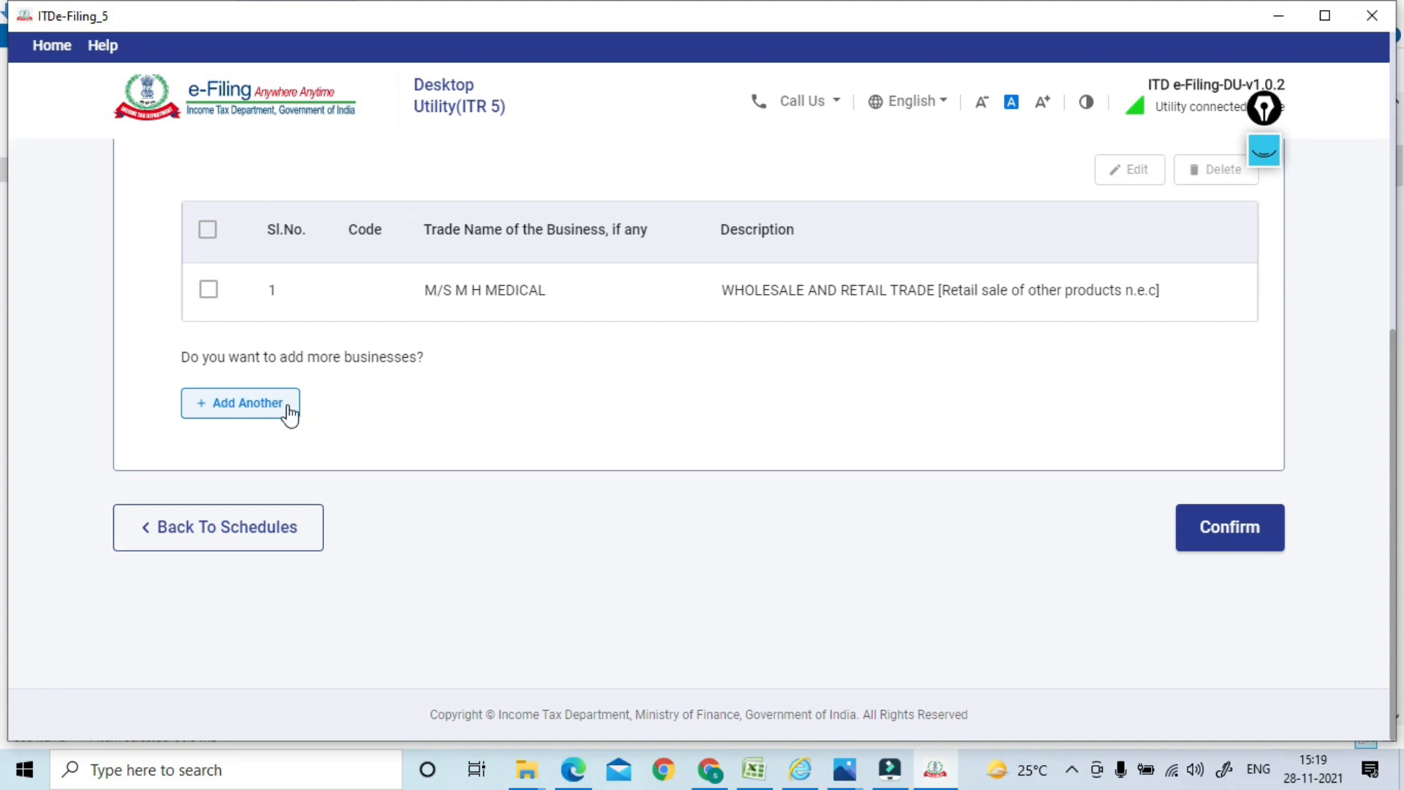
{"action": "left_click", "coordinate": [1221, 528]}
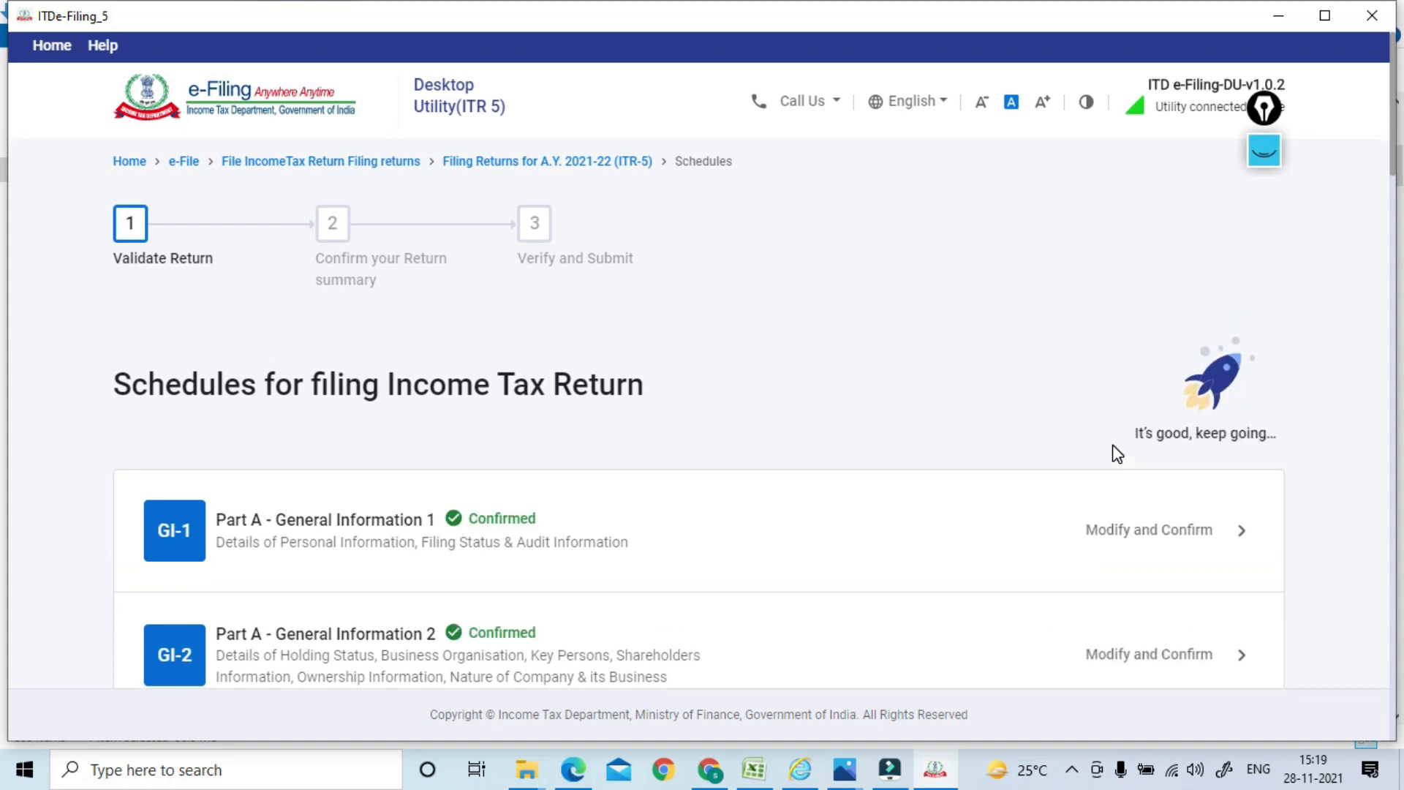
Open Part A - Balance Sheet and review Sources of Funds totalling ₹11,94,857 from partners' fund
{"action": "left_click_drag", "start_coordinate": [1397, 124], "coordinate": [1388, 233]}
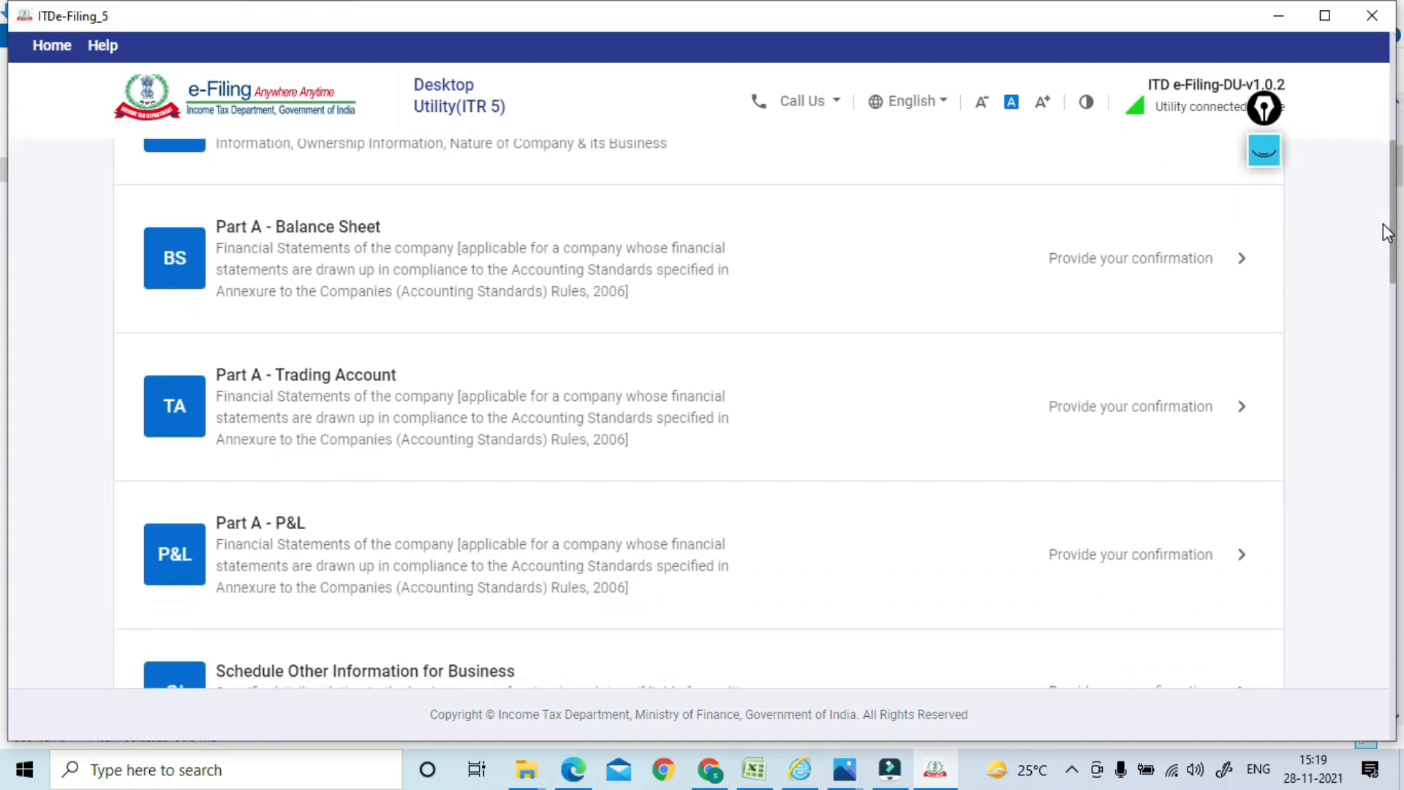
{"action": "left_click", "coordinate": [336, 253]}
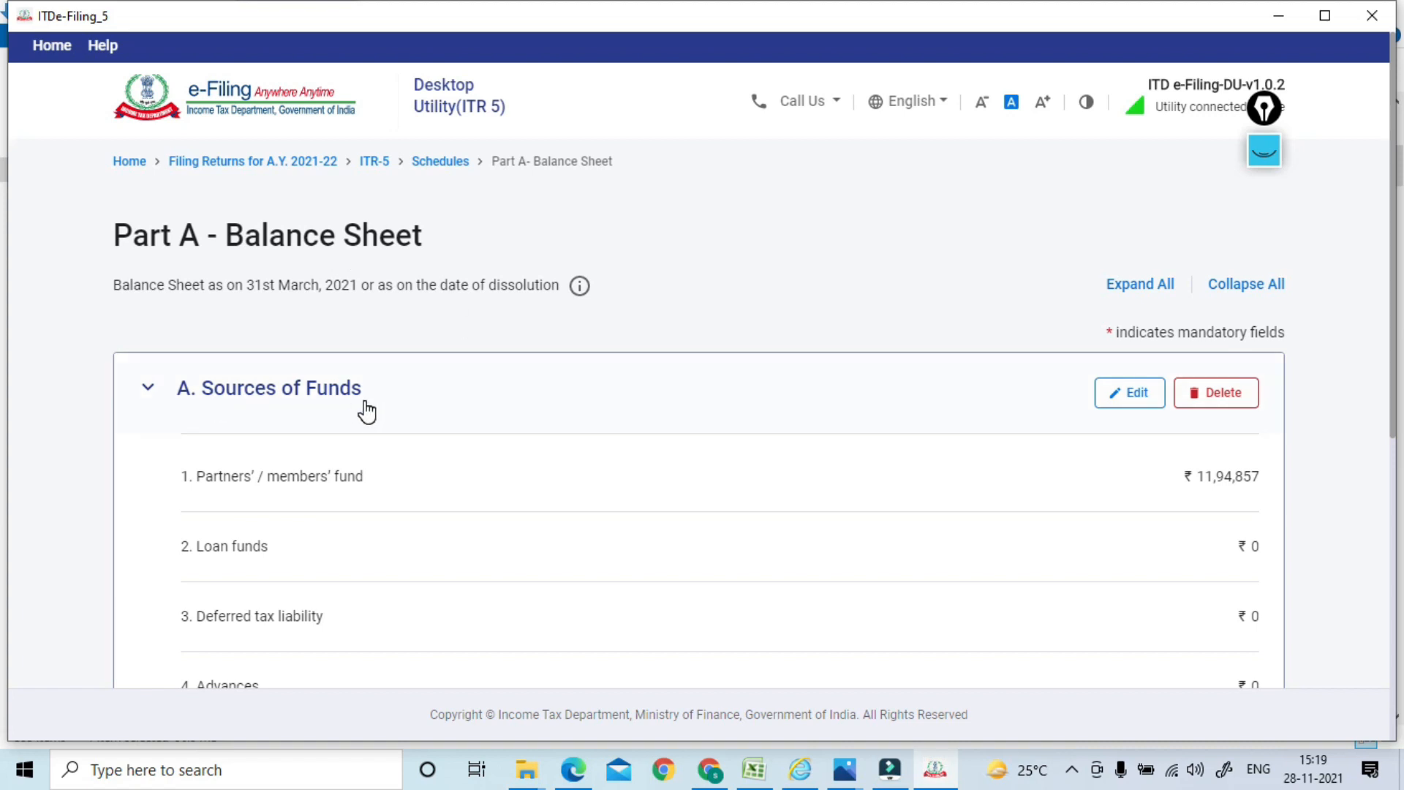
{"action": "scroll", "coordinate": [282, 480], "scroll_direction": "down", "scroll_amount": 5}
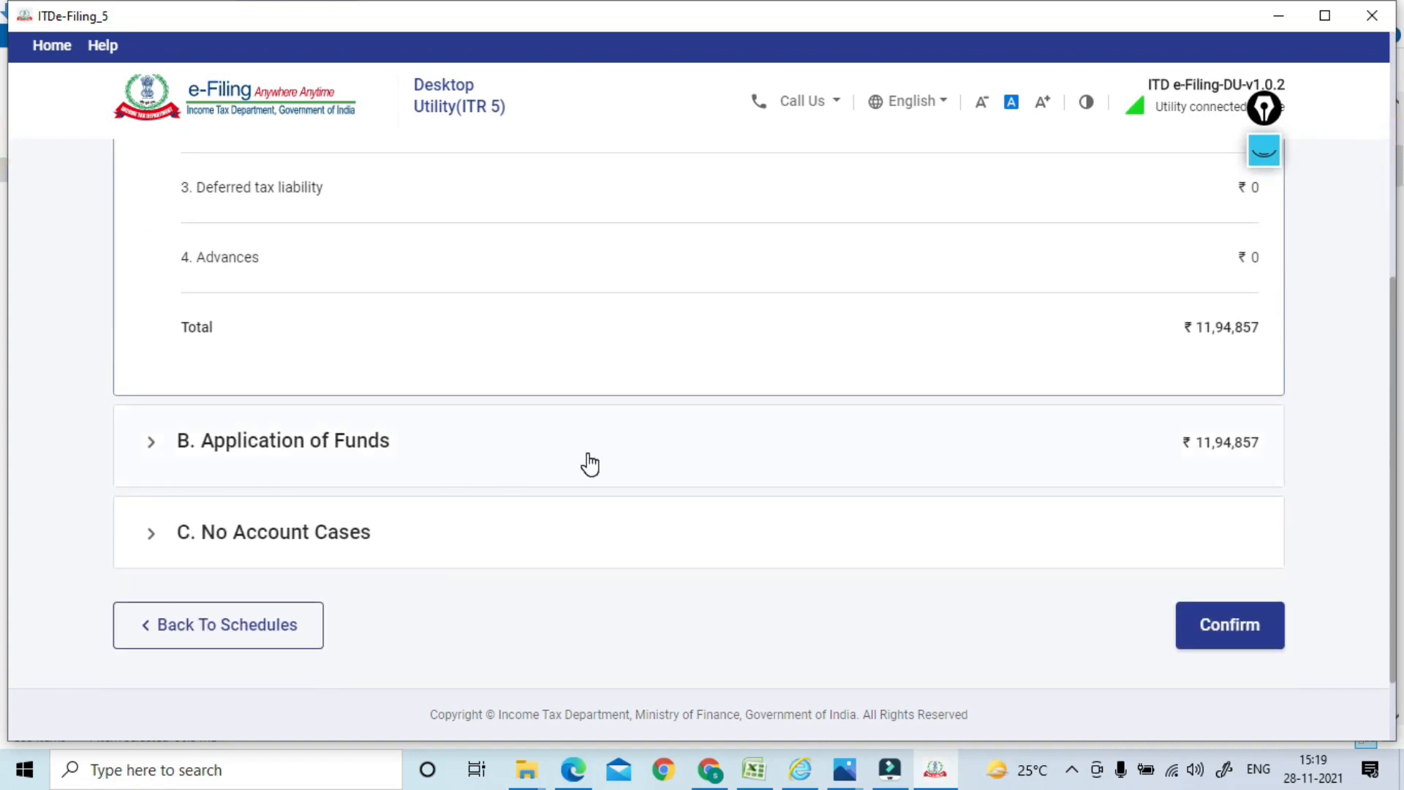
{"action": "left_click_drag", "start_coordinate": [1392, 347], "coordinate": [1392, 307]}
{"action": "scroll", "coordinate": [1393, 315], "scroll_direction": "up", "scroll_amount": 3}
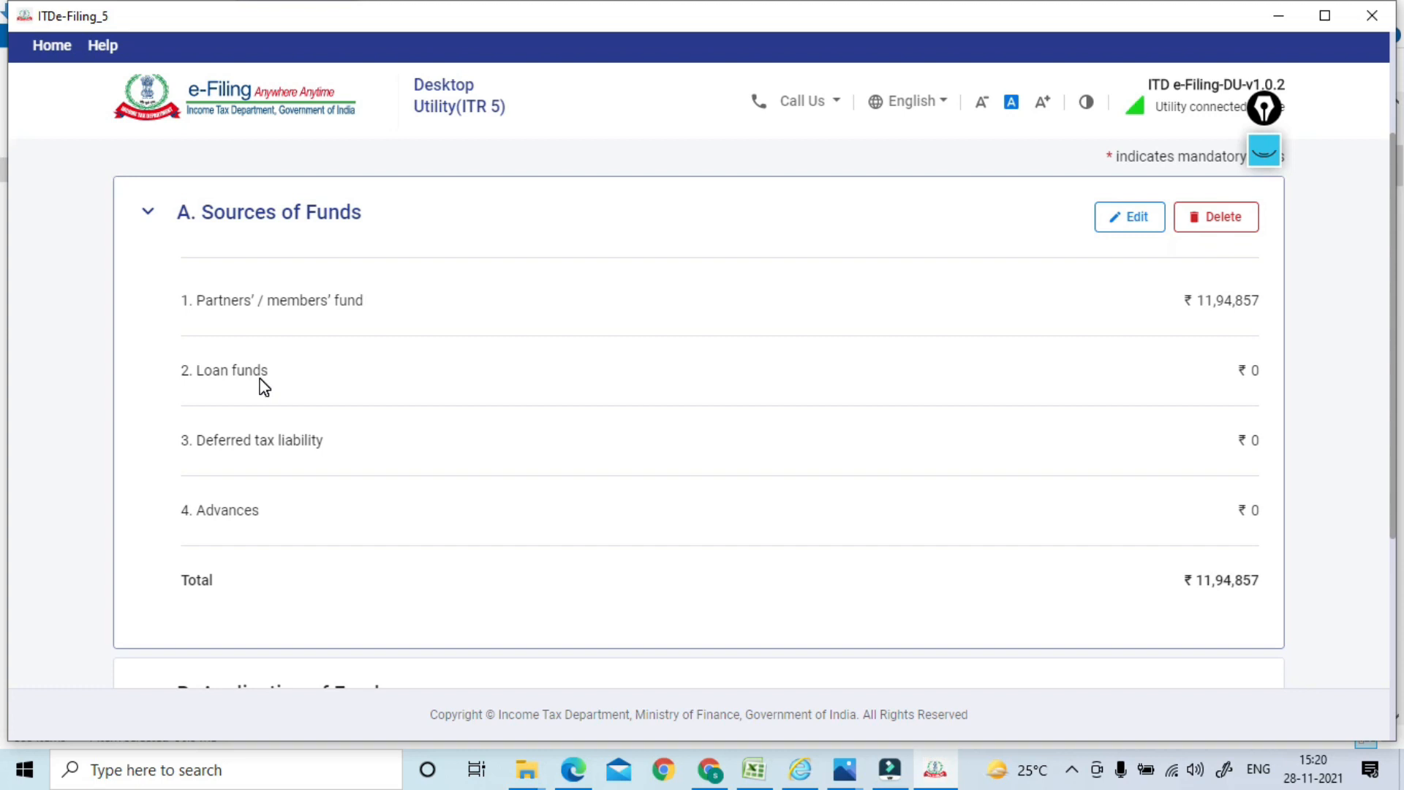
Compare the partners' fund of ₹11,94,857 with the Capital Account and liabilities in SERVER101.pdf
{"action": "left_click_drag", "start_coordinate": [1392, 206], "coordinate": [1390, 212]}
{"action": "key", "text": "alt+Tab"}
{"action": "key", "text": "alt+Tab"}
{"action": "key", "text": "alt+Tab"}
{"action": "key", "text": "alt+Tab"}
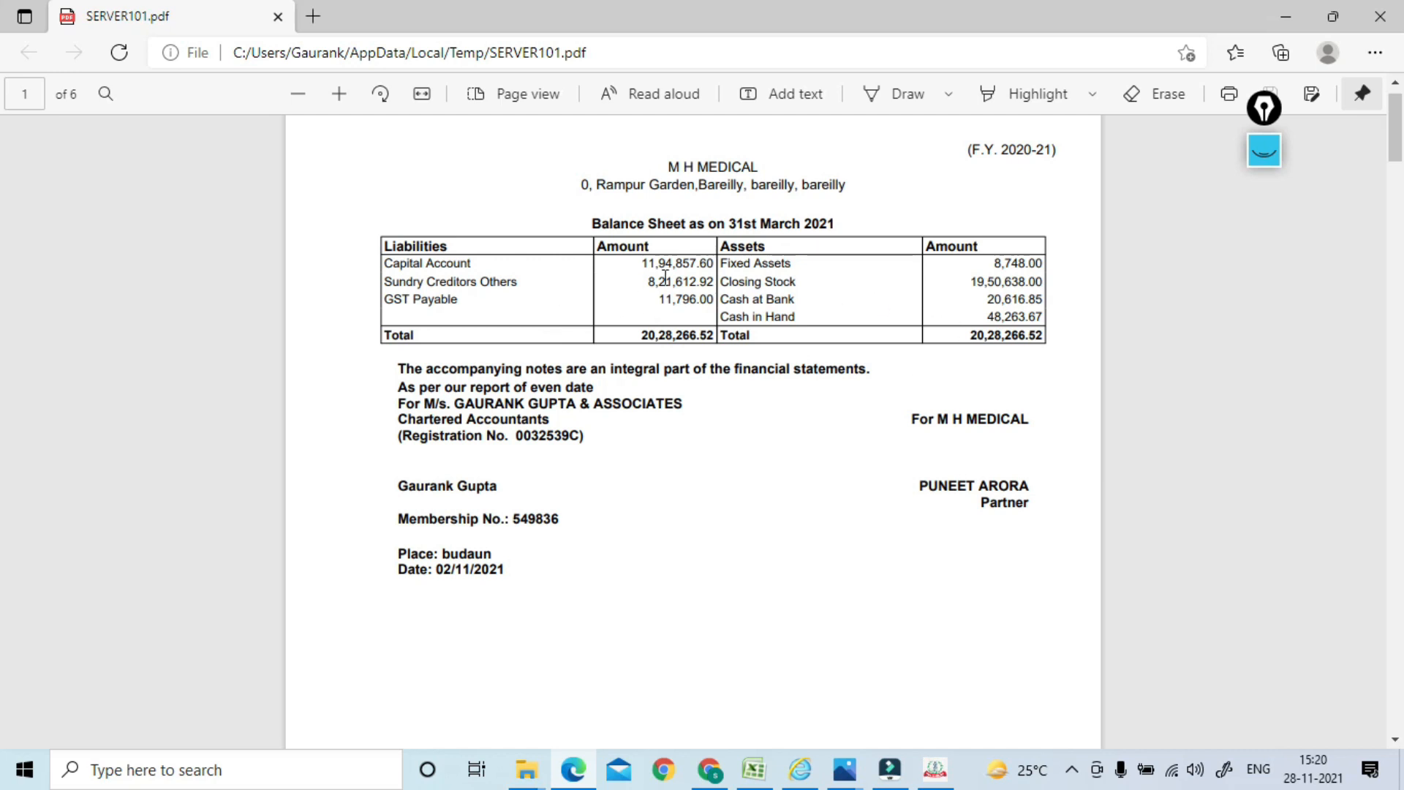
{"action": "key", "text": "alt+Tab"}
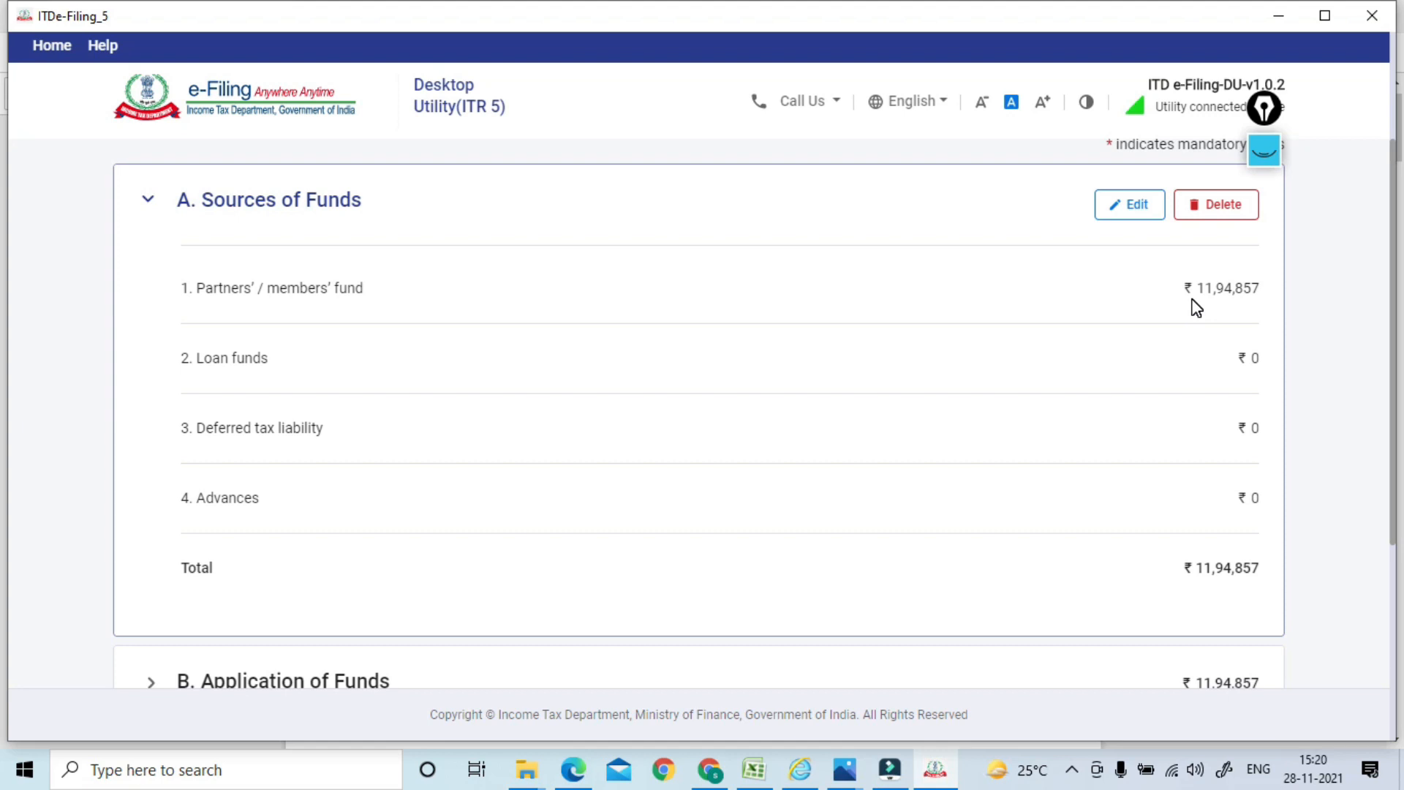
{"action": "key", "text": "alt+Tab"}
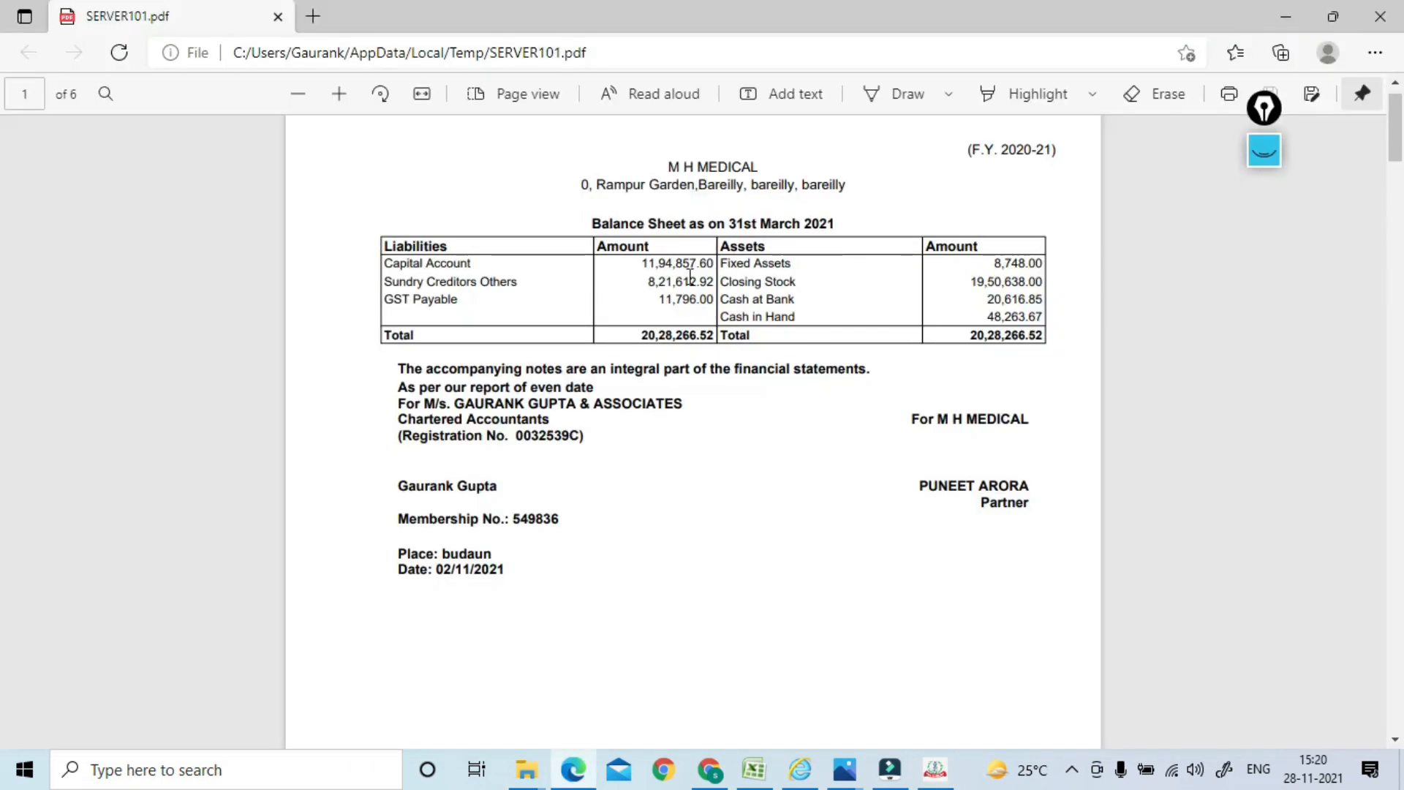
{"action": "key", "text": "alt+Tab"}
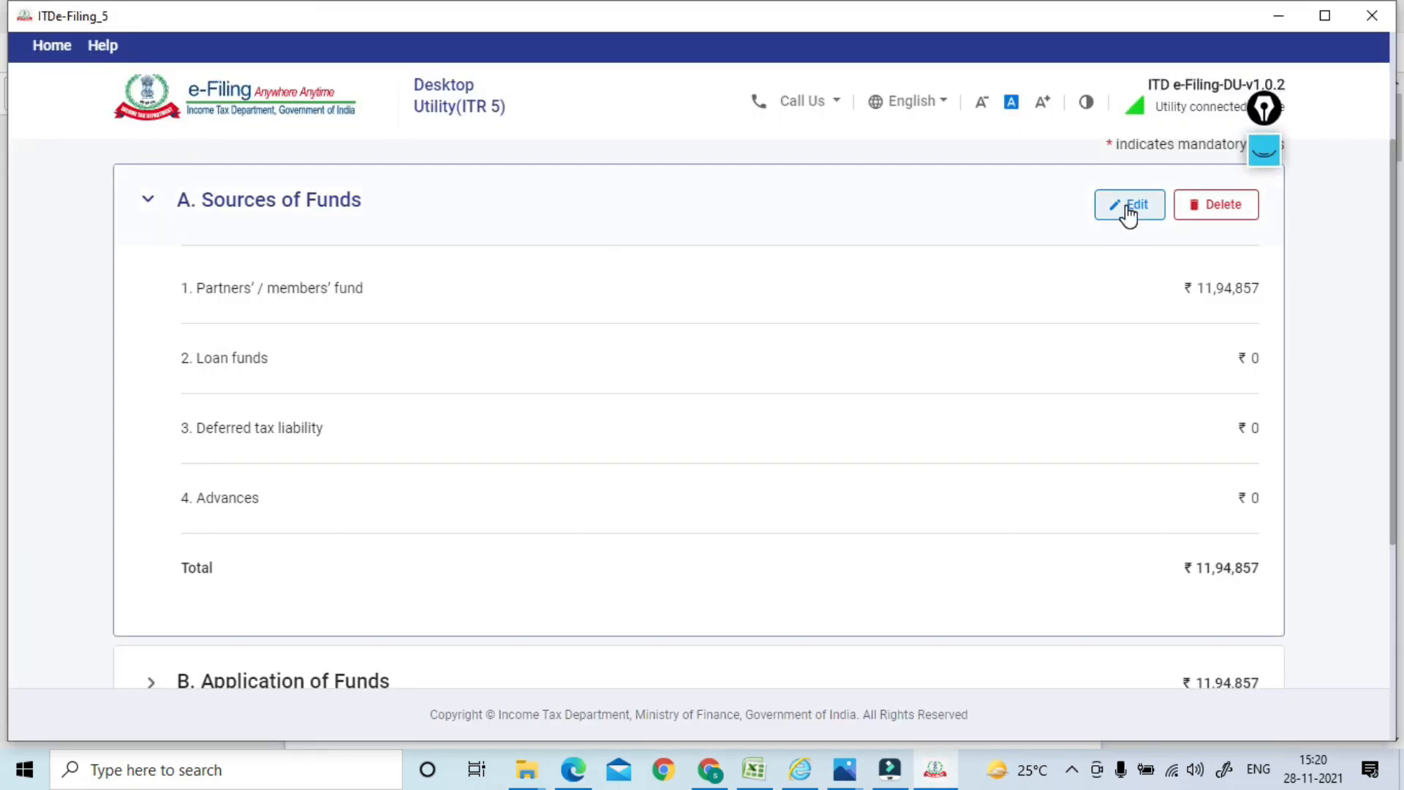
{"action": "left_click_drag", "start_coordinate": [1396, 247], "coordinate": [1376, 383]}
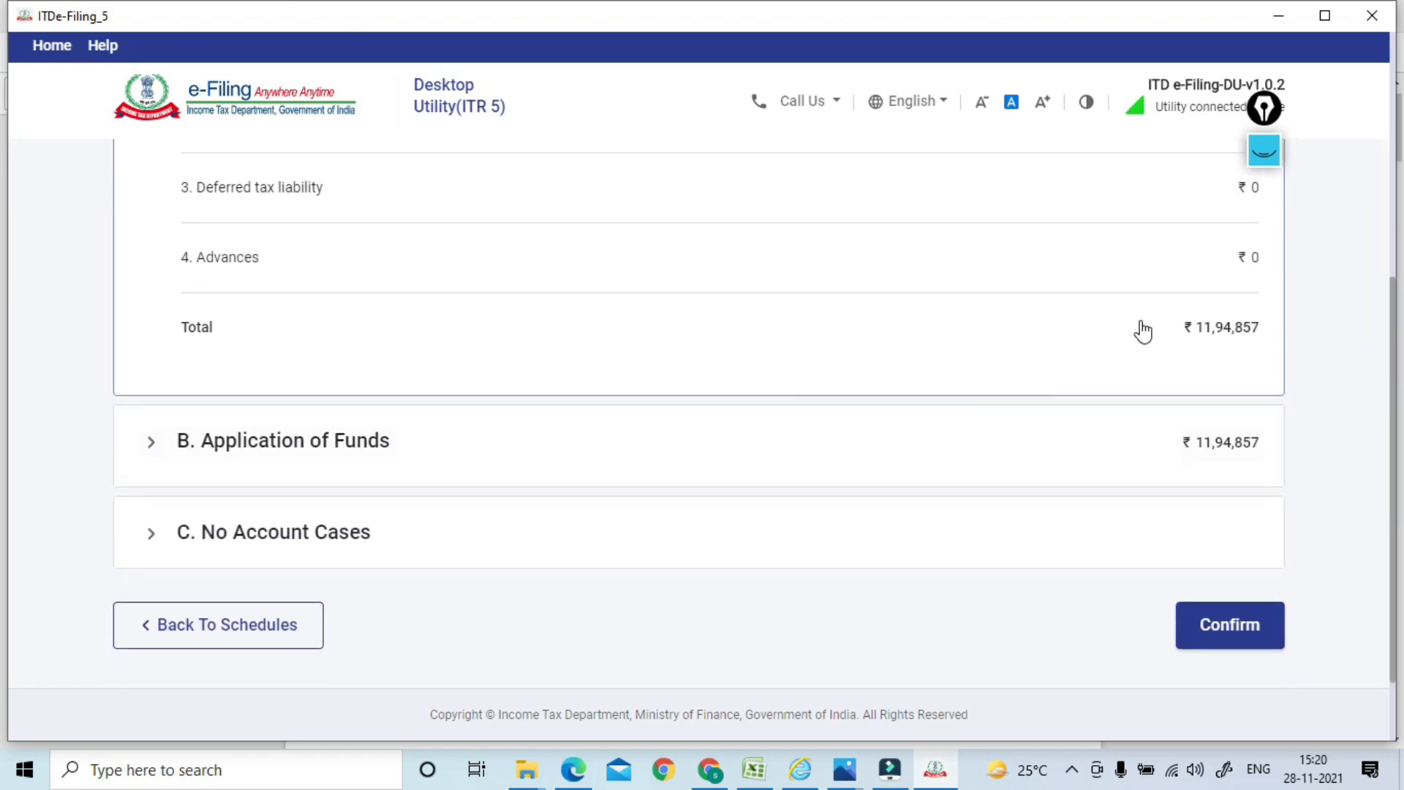
{"action": "key", "text": "alt+Tab"}
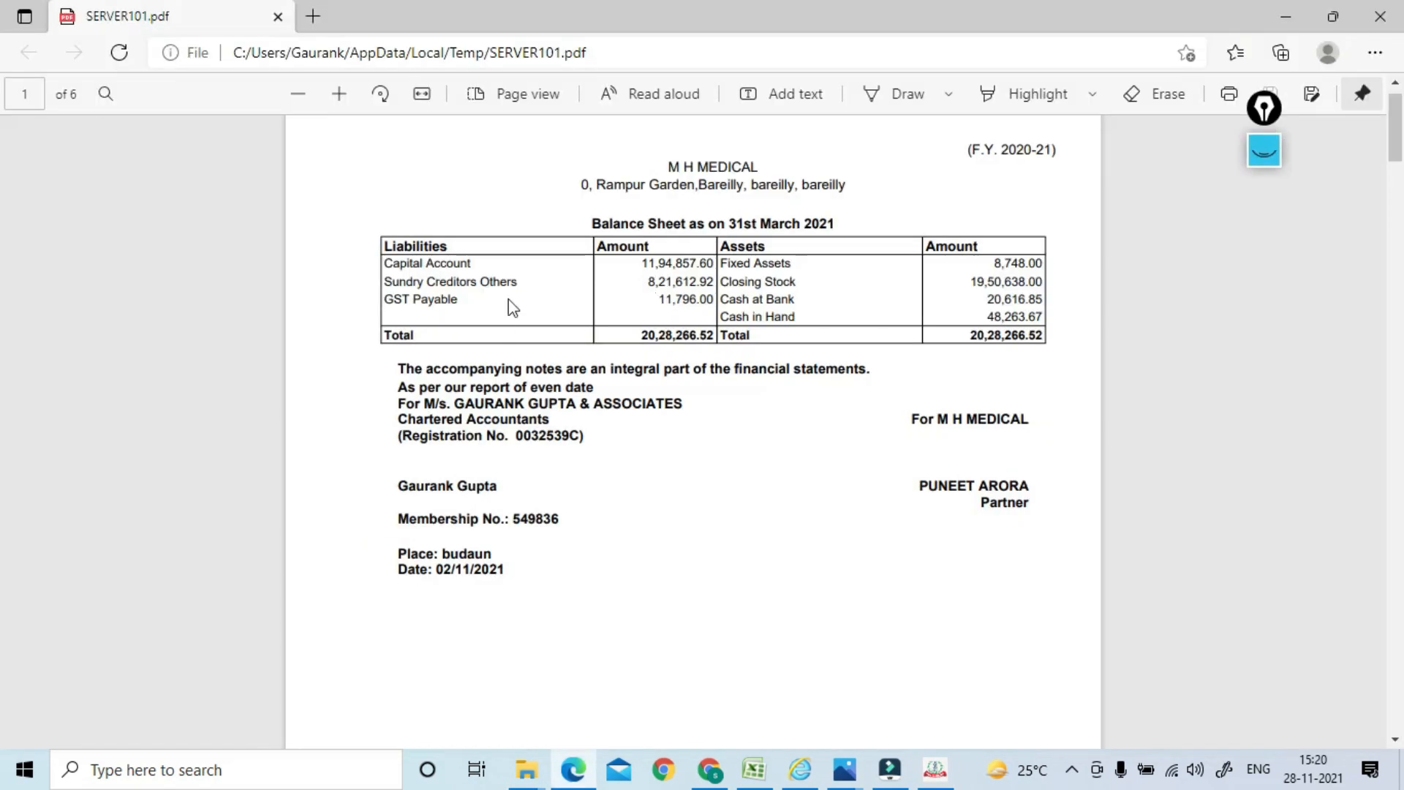
{"action": "key", "text": "alt+Tab"}
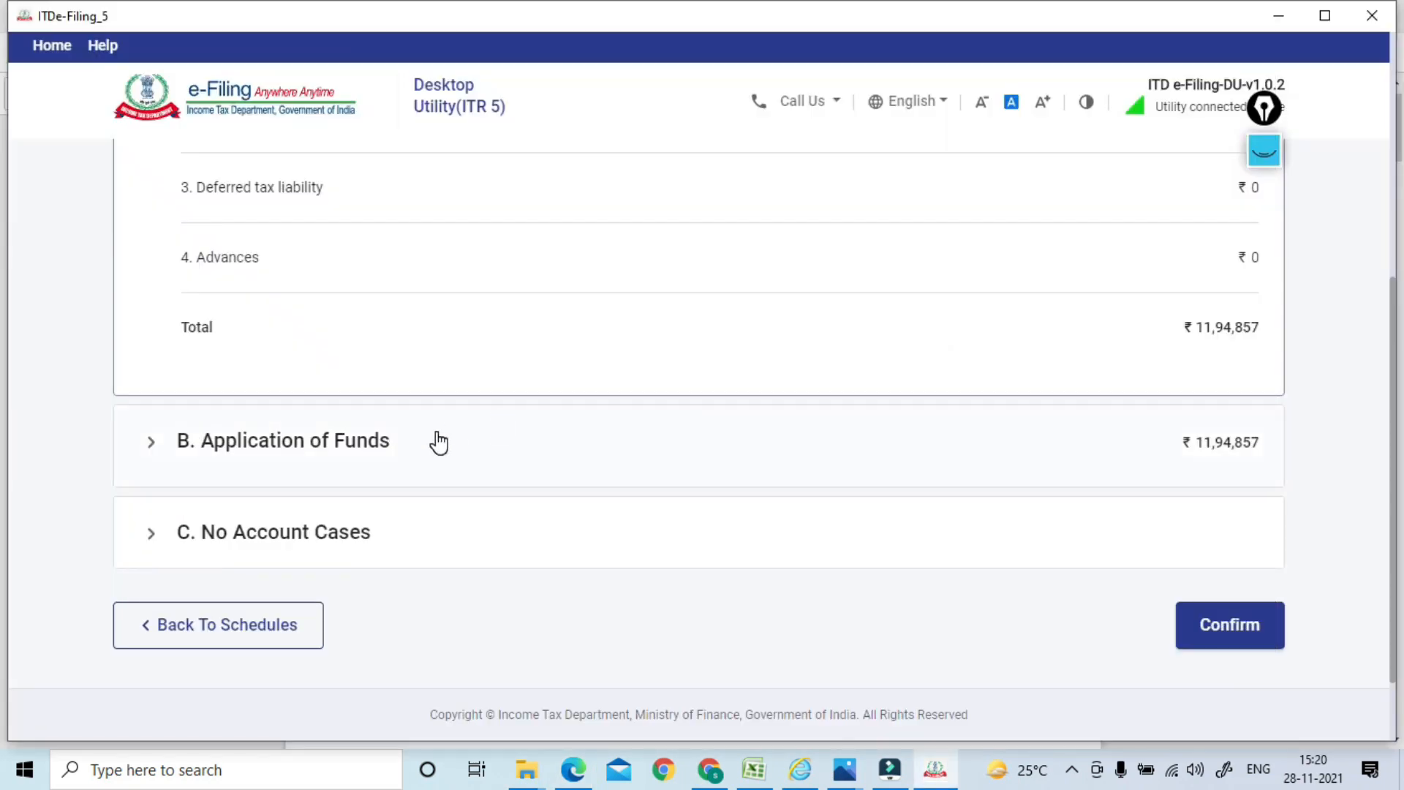
{"action": "left_click", "coordinate": [285, 452]}
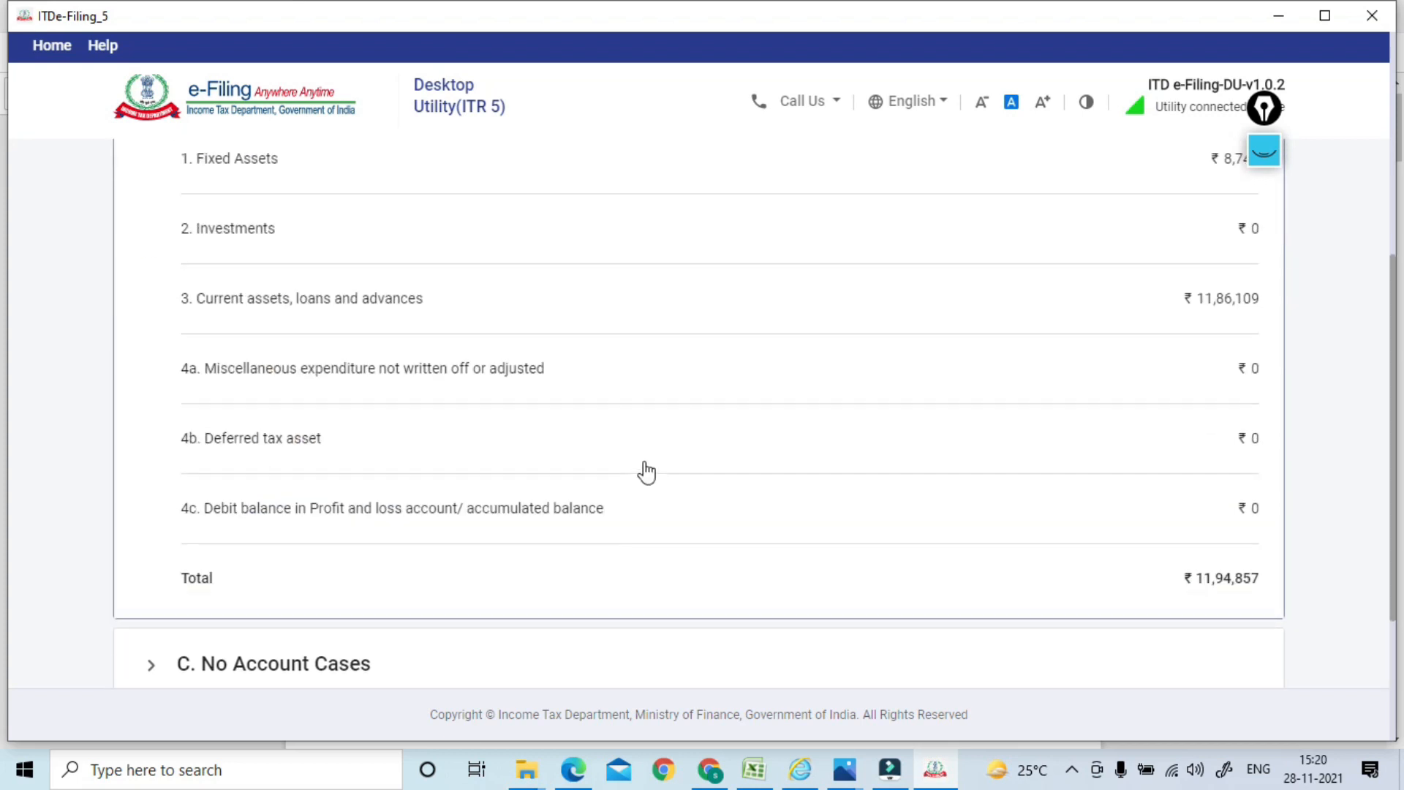
{"action": "left_click_drag", "start_coordinate": [1389, 330], "coordinate": [1390, 161]}
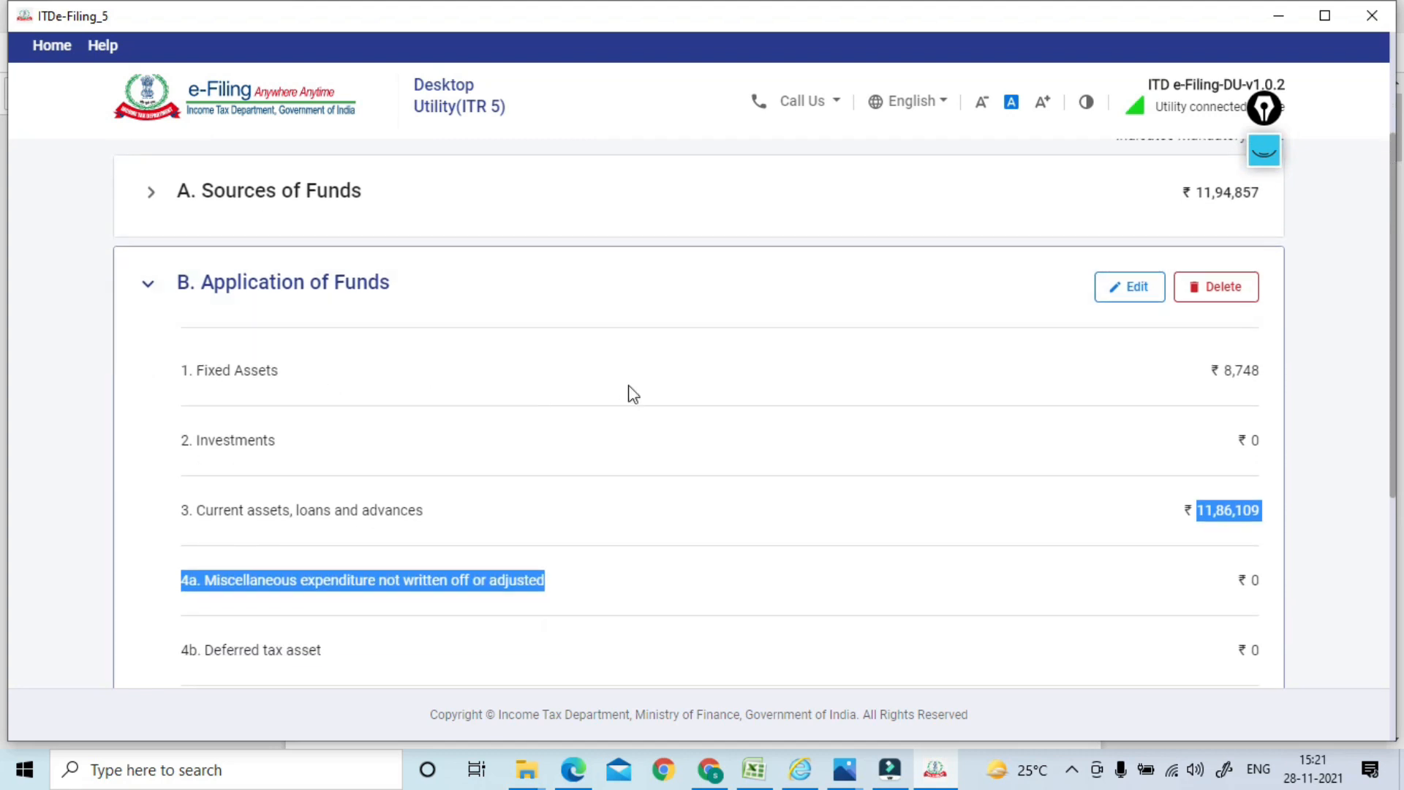
{"action": "key", "text": "alt+Tab"}
{"action": "key", "text": "alt+Tab"}
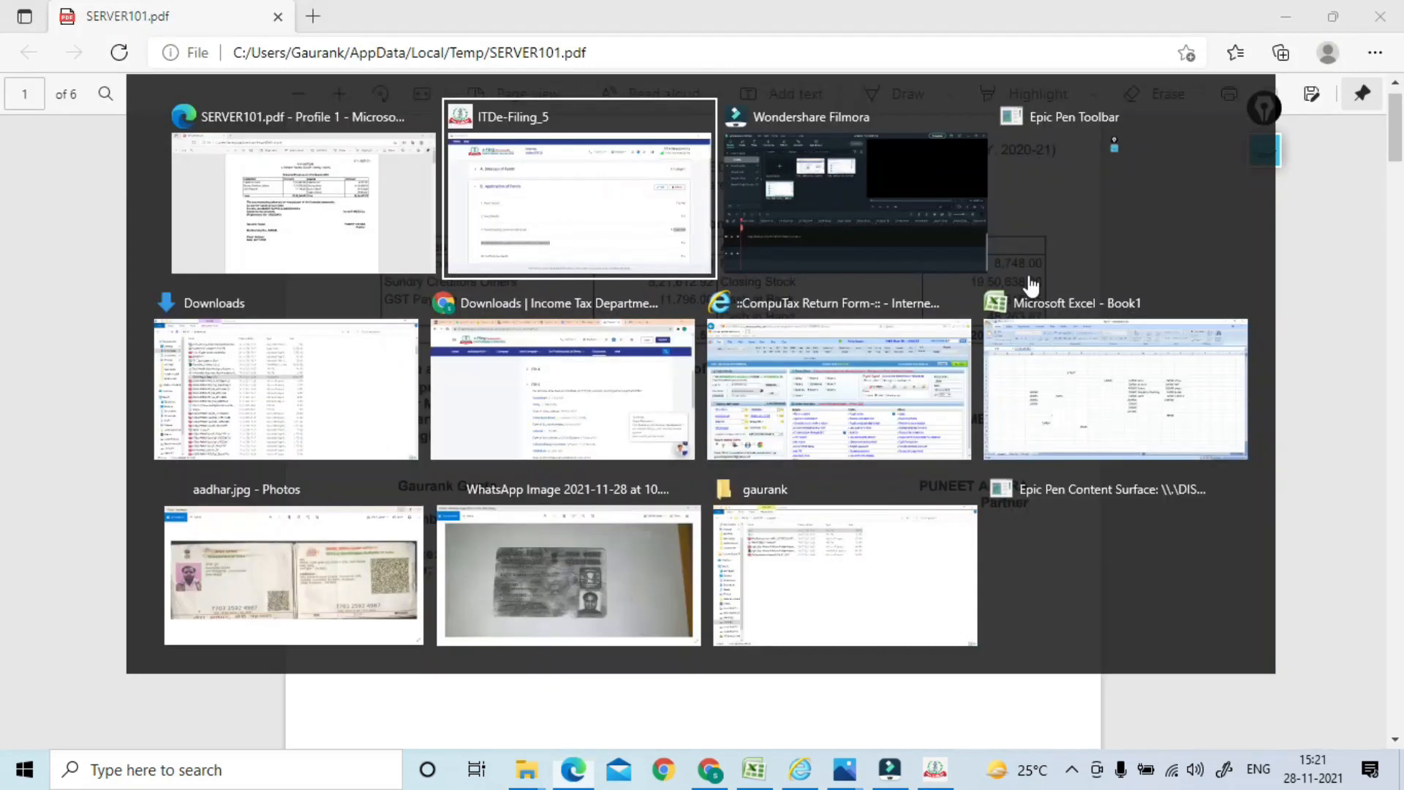
{"action": "scroll", "coordinate": [1394, 249], "scroll_direction": "down", "scroll_amount": 3}
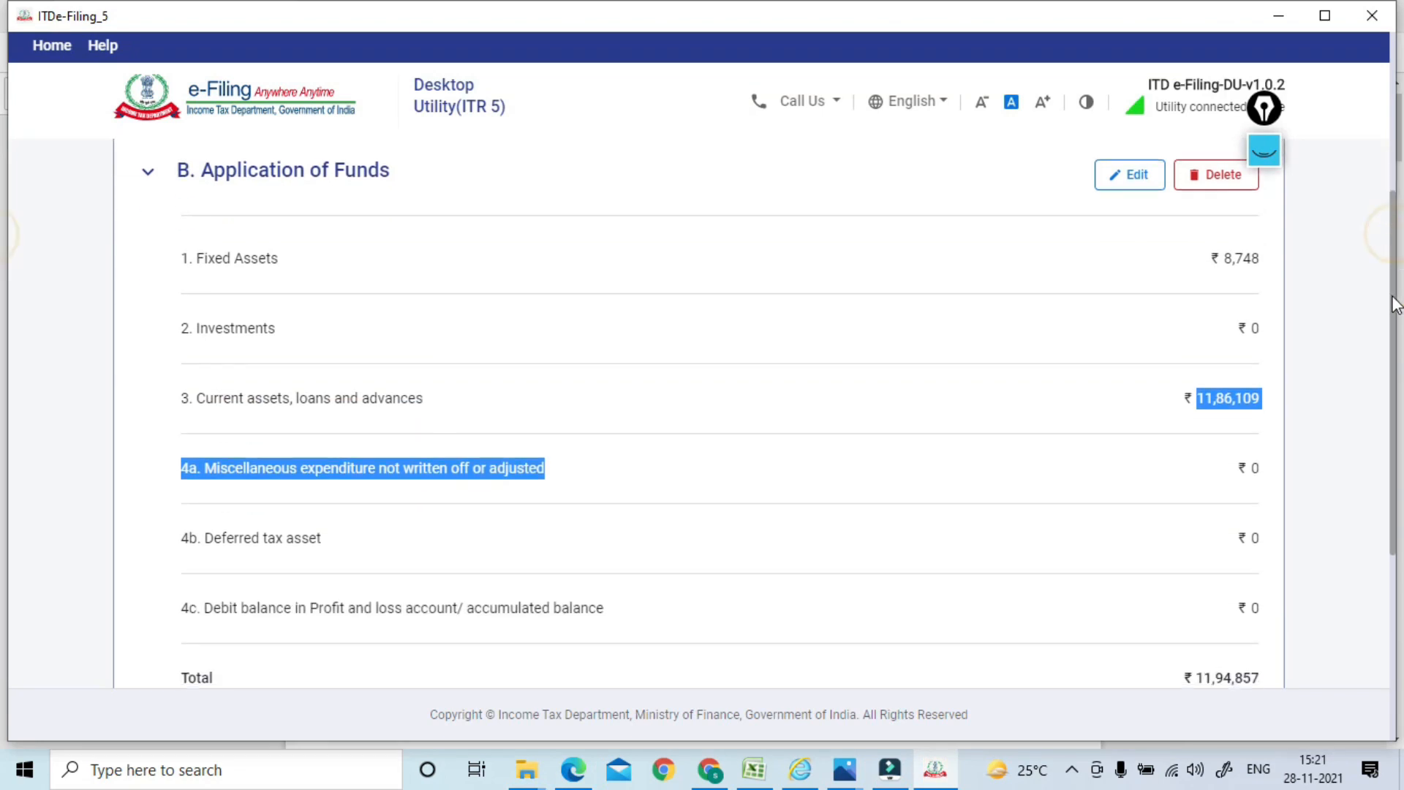
{"action": "left_click", "coordinate": [1317, 371]}
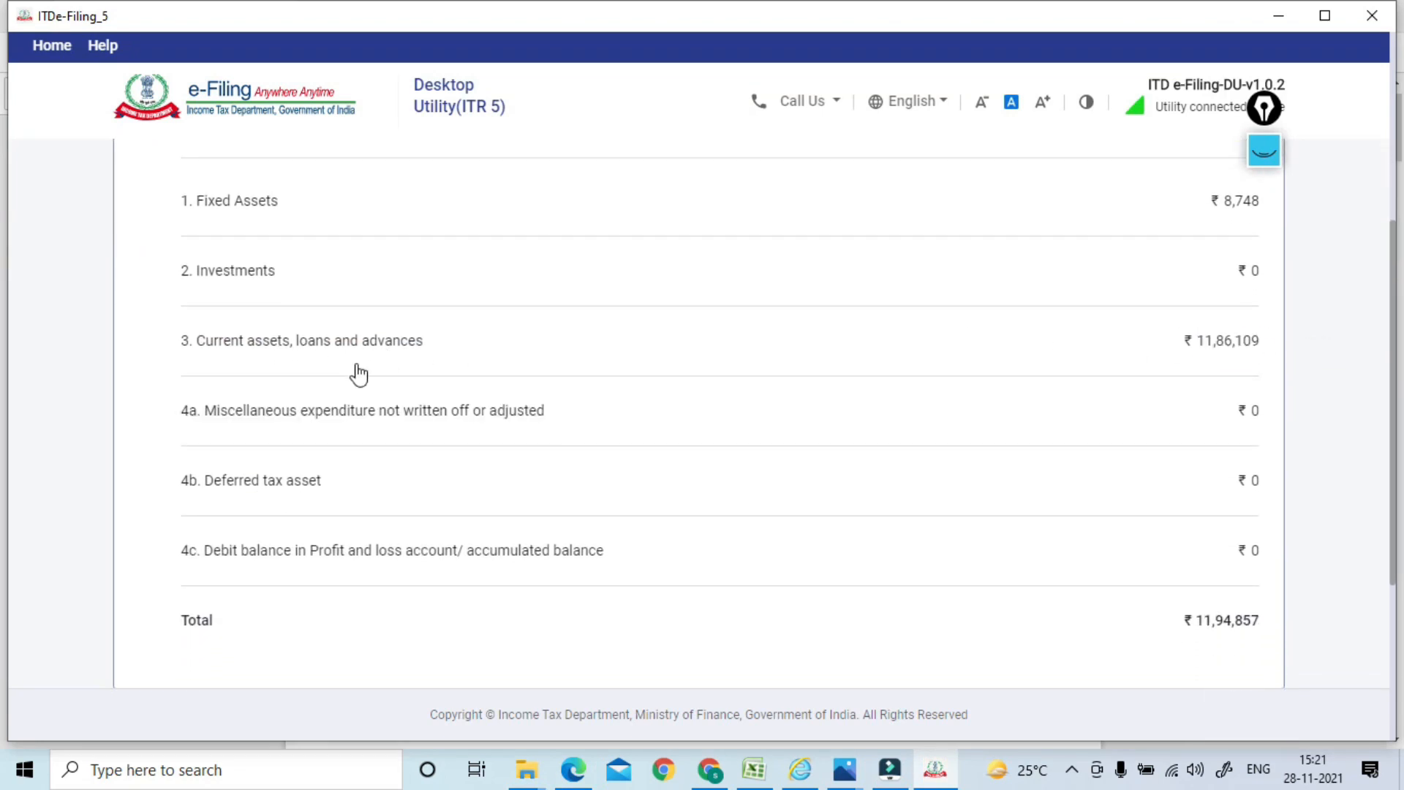
{"action": "left_click", "coordinate": [327, 362]}
{"action": "left_click", "coordinate": [857, 343]}
{"action": "left_click", "coordinate": [1169, 347]}
{"action": "scroll", "coordinate": [1393, 293], "scroll_direction": "up", "scroll_amount": 3}
{"action": "scroll", "coordinate": [1393, 293], "scroll_direction": "down", "scroll_amount": 5}
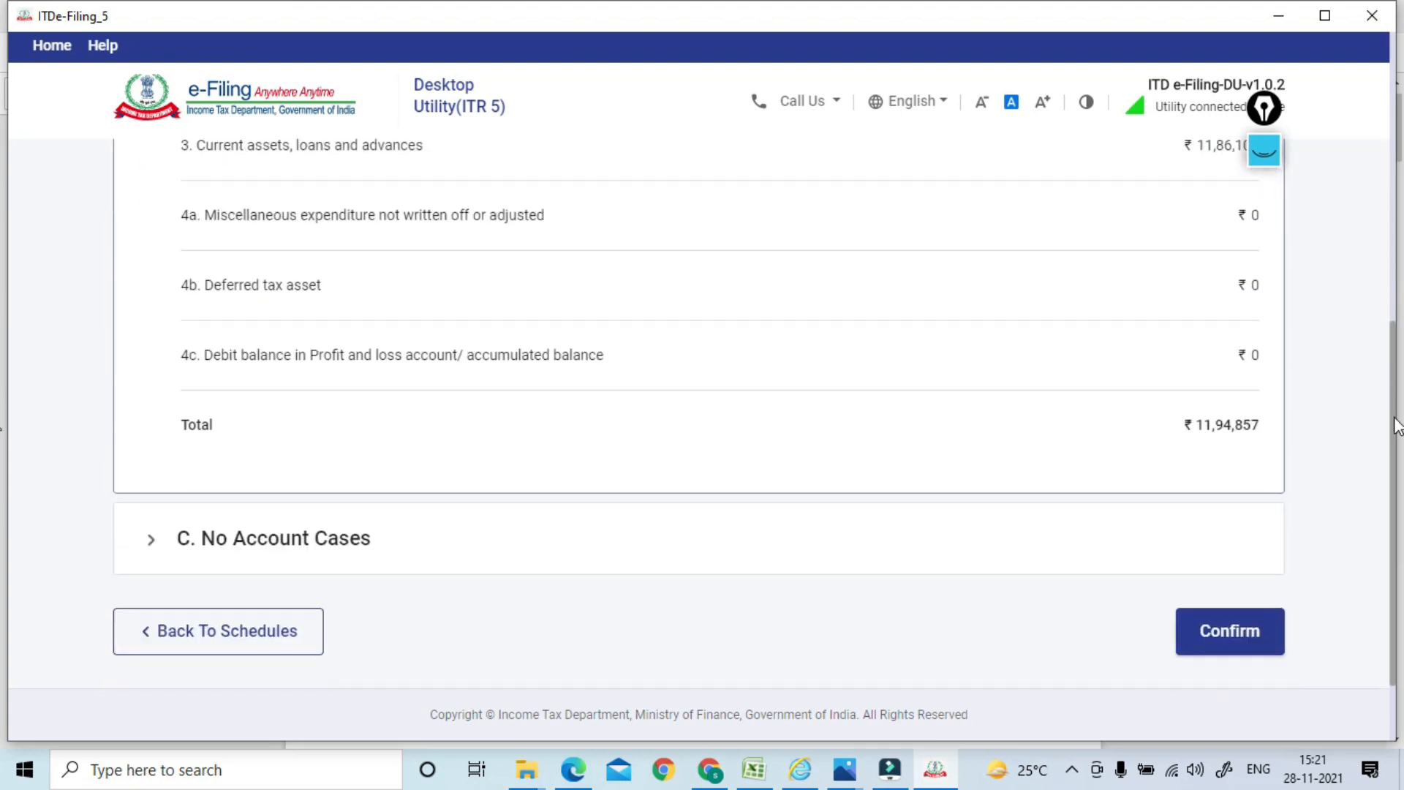
{"action": "scroll", "coordinate": [4, 358], "scroll_direction": "up", "scroll_amount": 3}
{"action": "left_click", "coordinate": [1185, 429]}
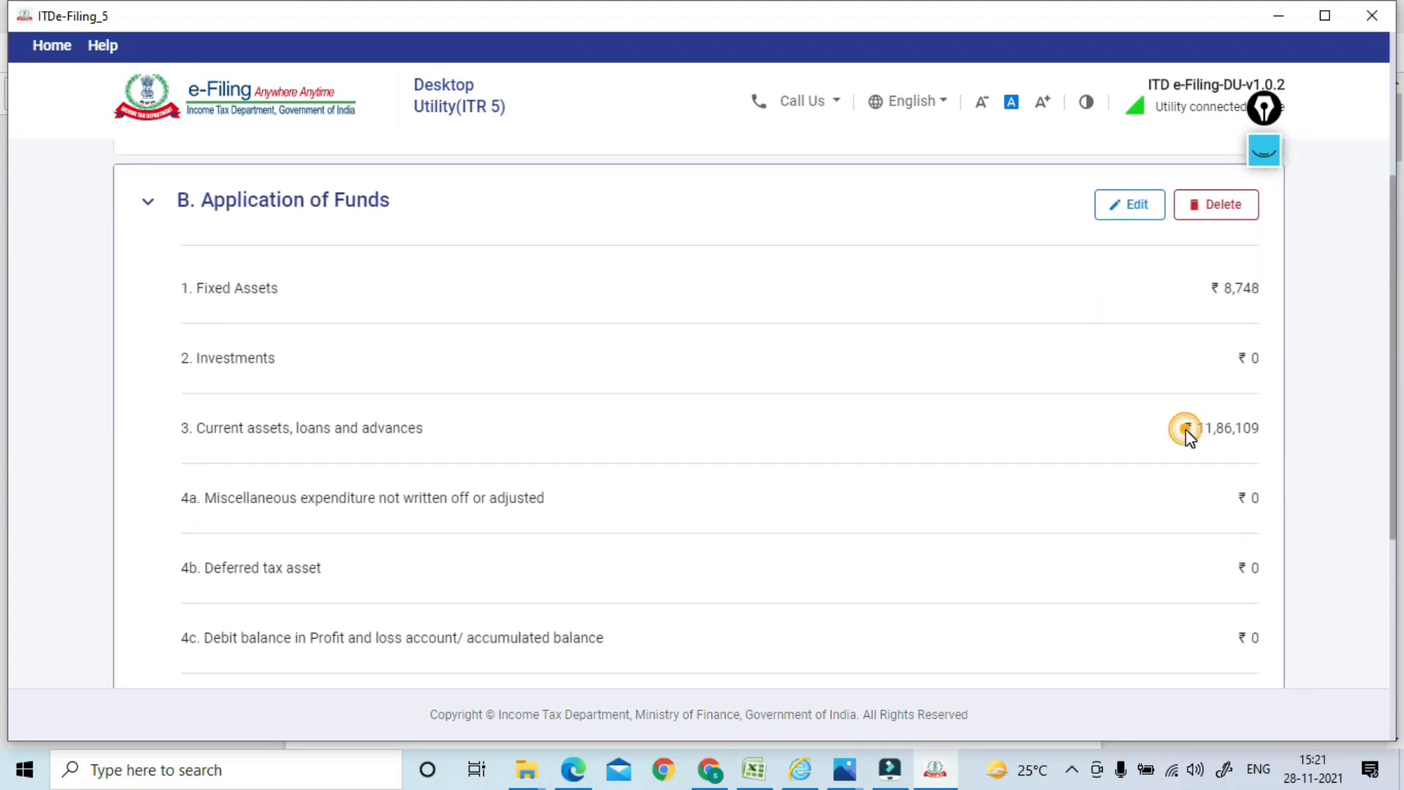
Open the Application of Funds figures for editing and expand Current assets, loans and advances
{"action": "left_click", "coordinate": [1114, 208]}
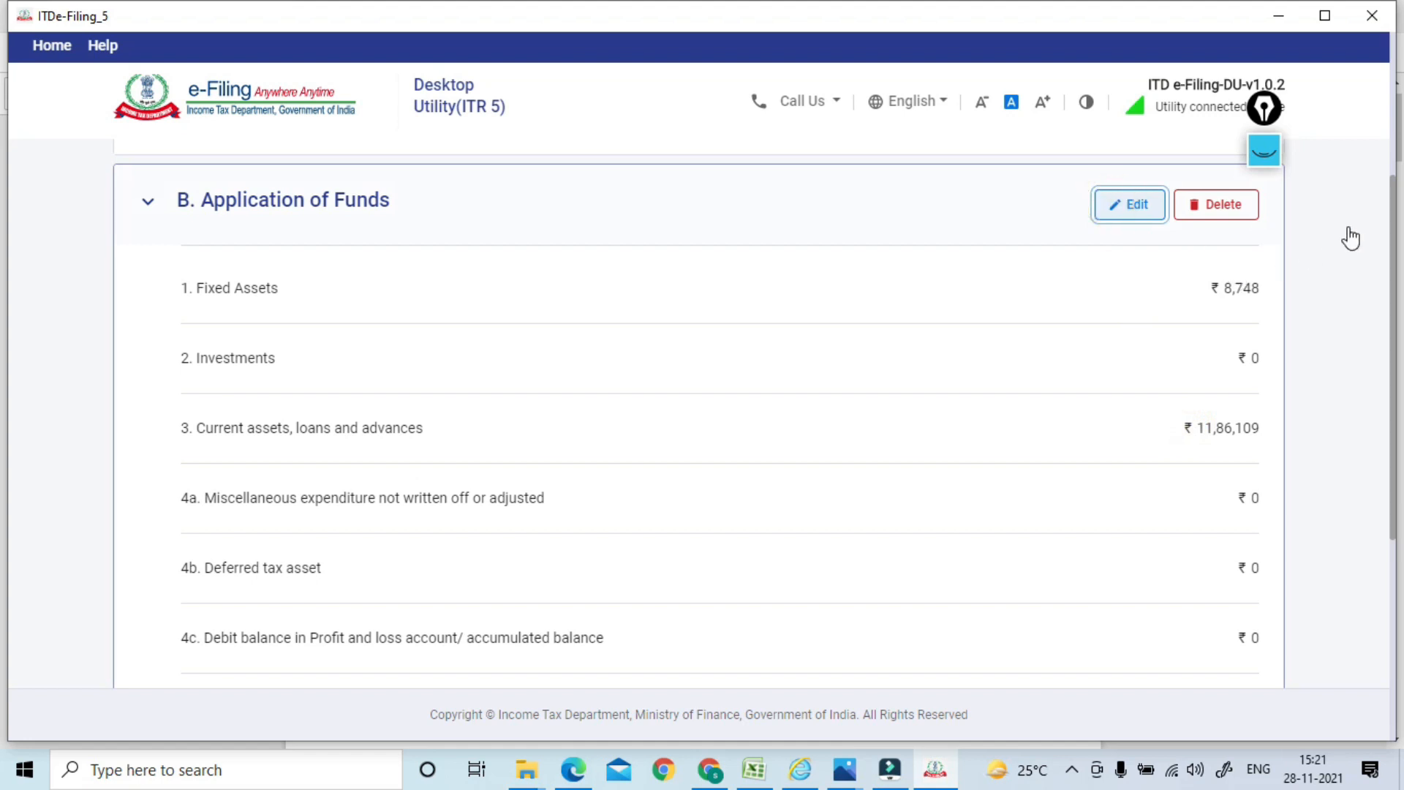
{"action": "left_click_drag", "start_coordinate": [1392, 81], "coordinate": [1398, 516]}
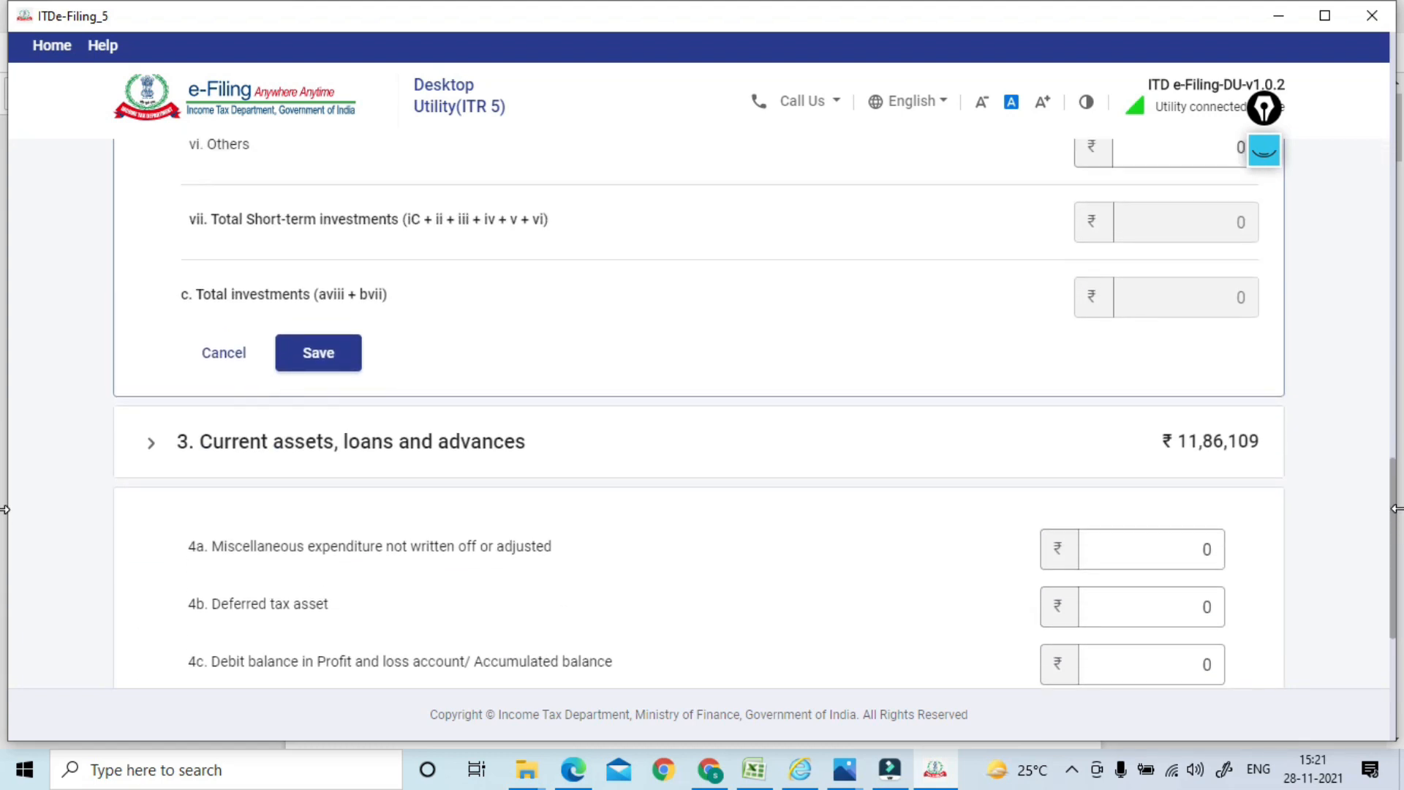
{"action": "left_click", "coordinate": [337, 457]}
{"action": "left_click_drag", "start_coordinate": [1396, 360], "coordinate": [1397, 144]}
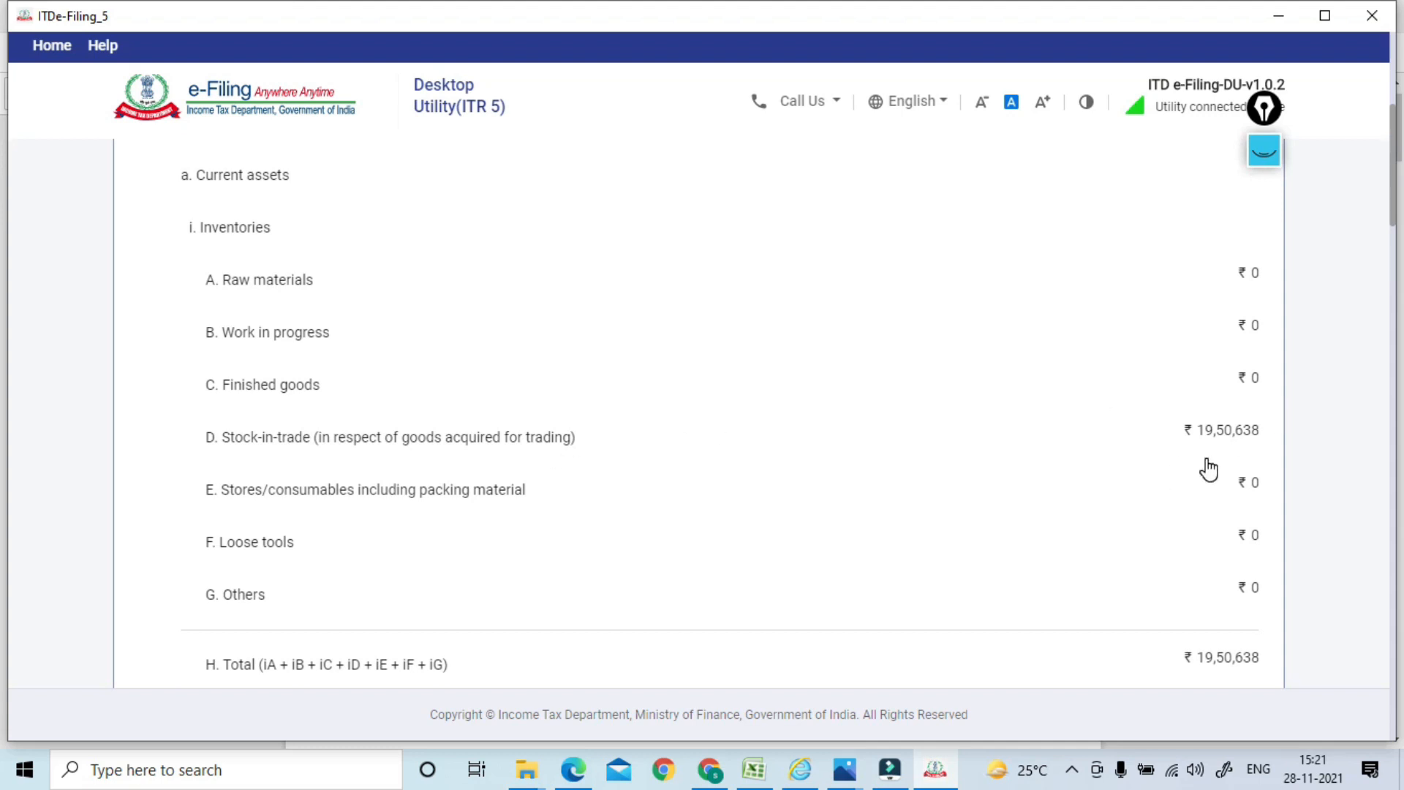
Compare the Application of Funds figures with the SERVER101.pdf balance sheet
{"action": "key", "text": "alt+Tab"}
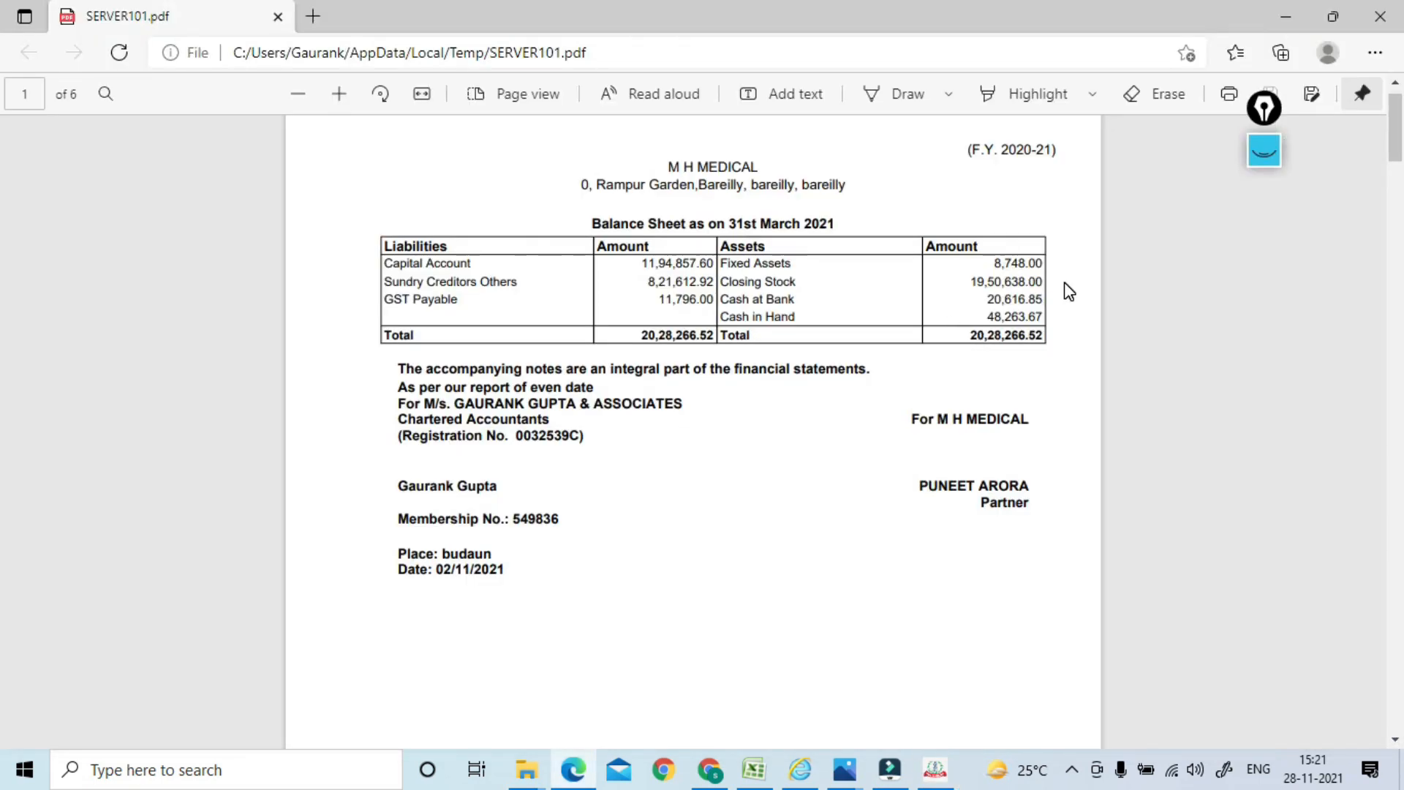
{"action": "key", "text": "alt+Tab"}
{"action": "scroll", "coordinate": [1383, 190], "scroll_direction": "up", "scroll_amount": 6}
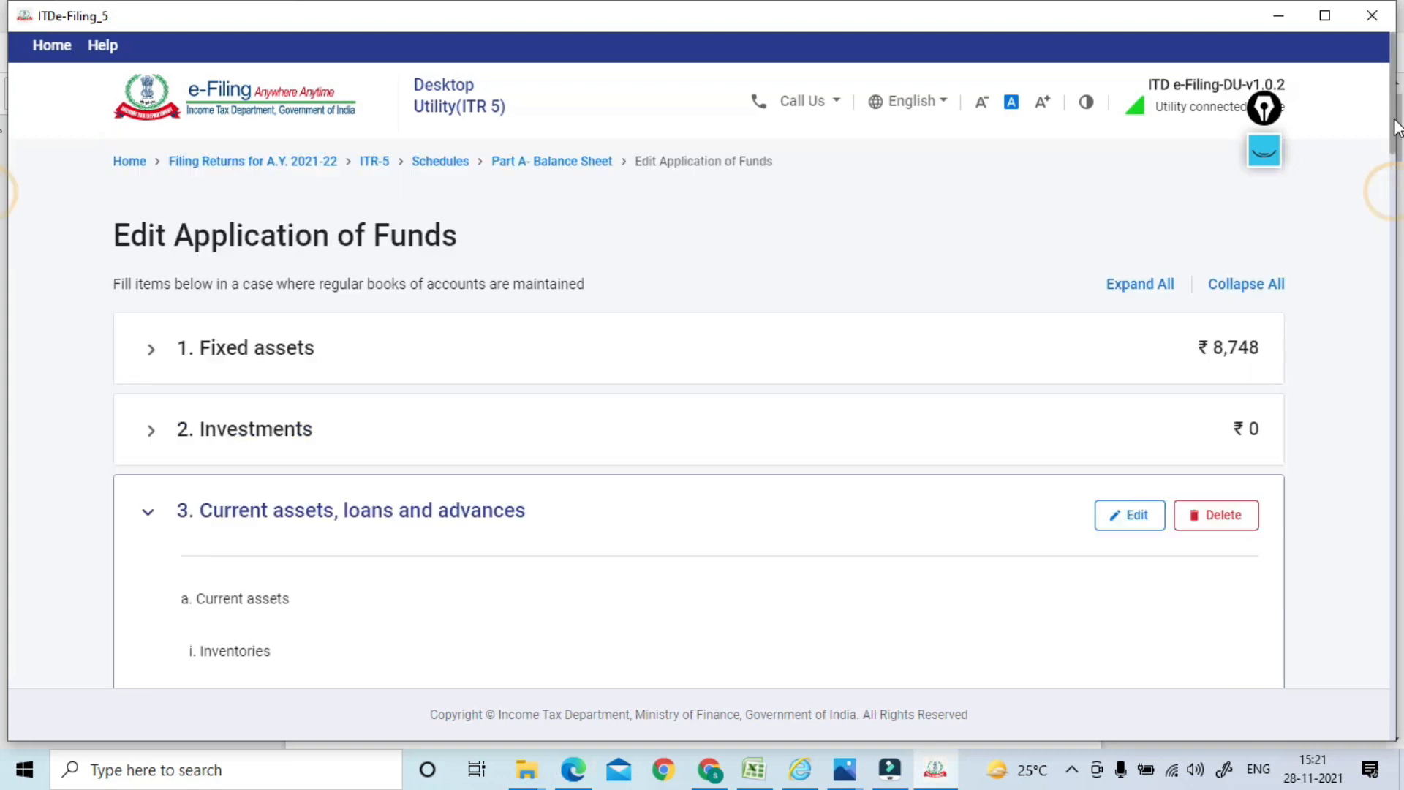
{"action": "left_click_drag", "start_coordinate": [1395, 126], "coordinate": [1393, 325]}
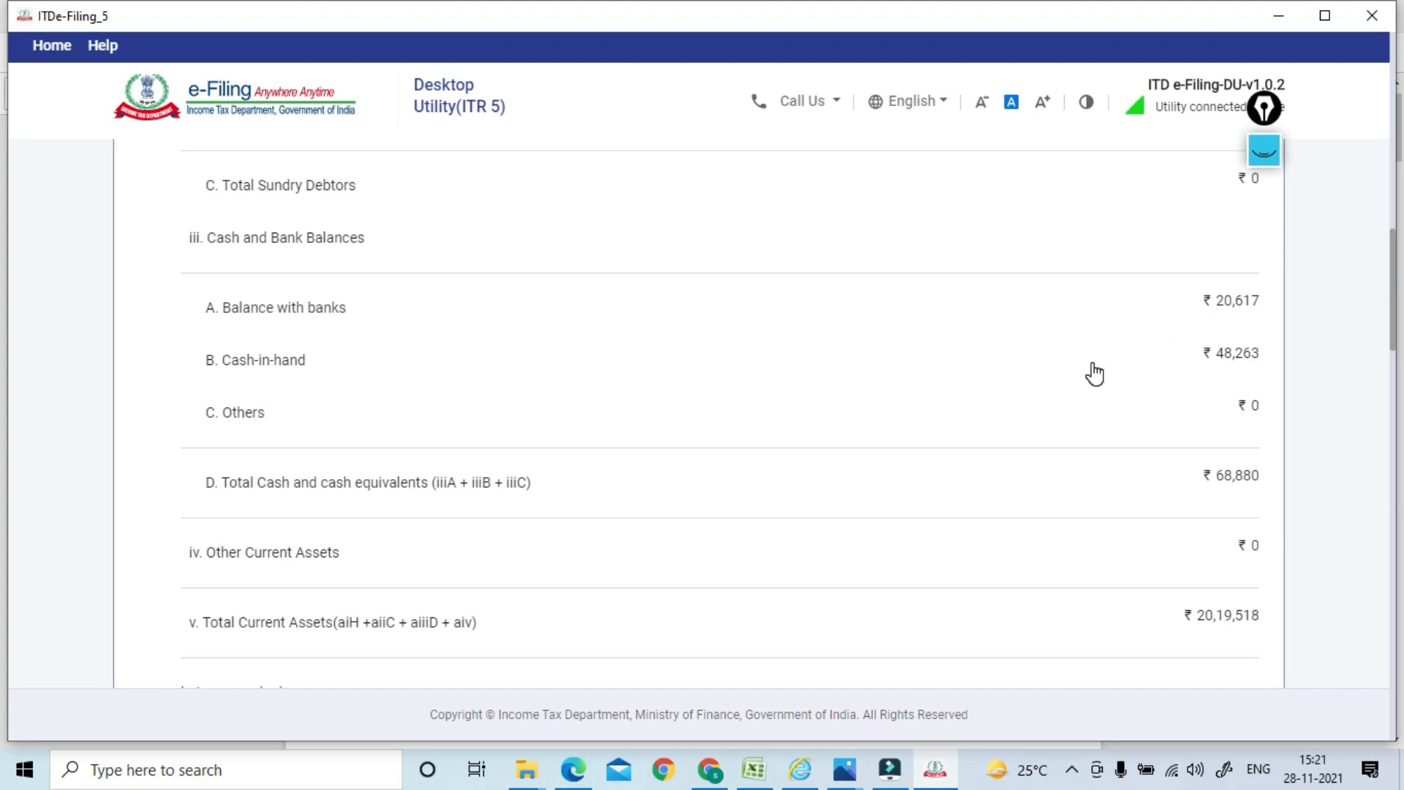
{"action": "key", "text": "alt+Tab"}
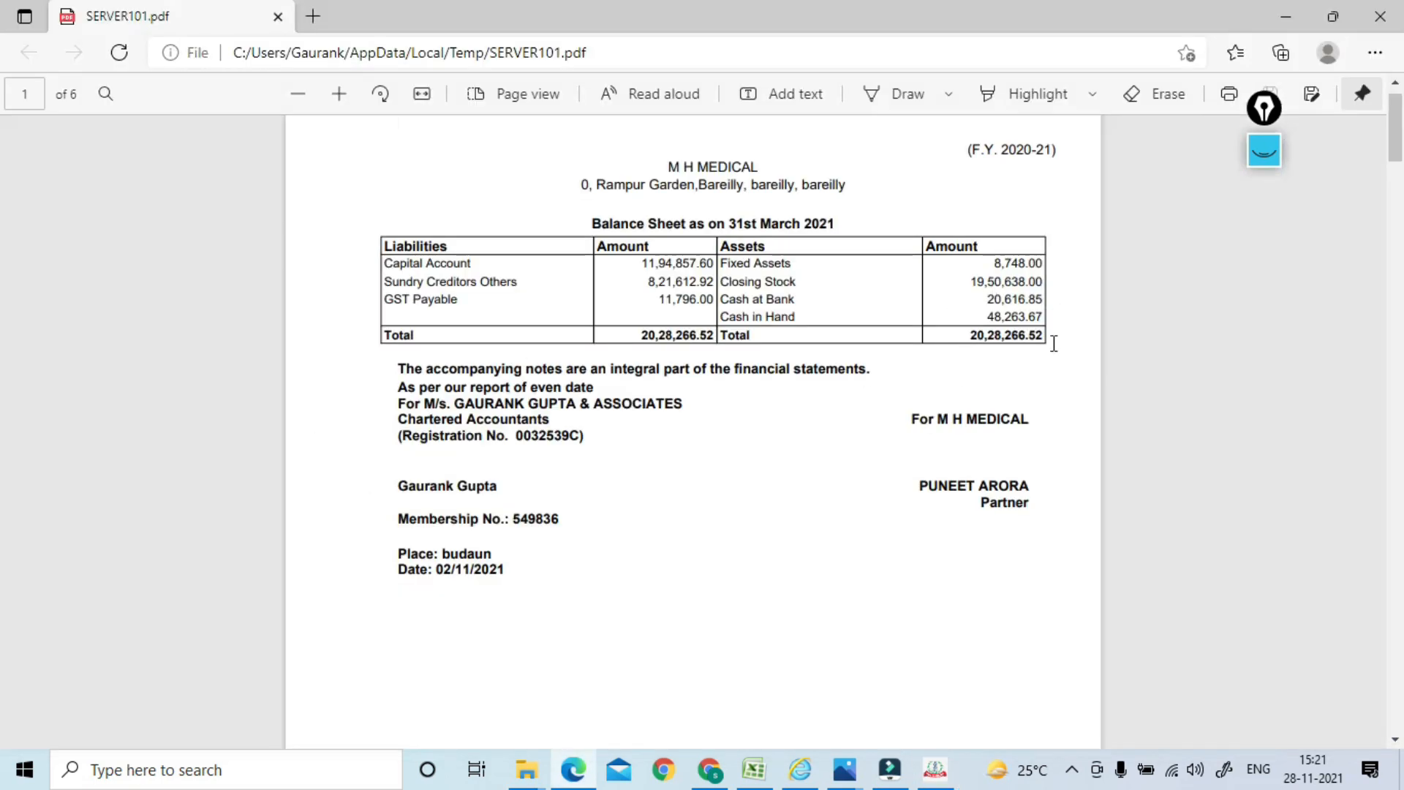
{"action": "key", "text": "alt+Tab"}
Review the remaining asset figures and save Application of Funds totalling ₹11,94,857
{"action": "left_click_drag", "start_coordinate": [1396, 301], "coordinate": [1386, 458]}
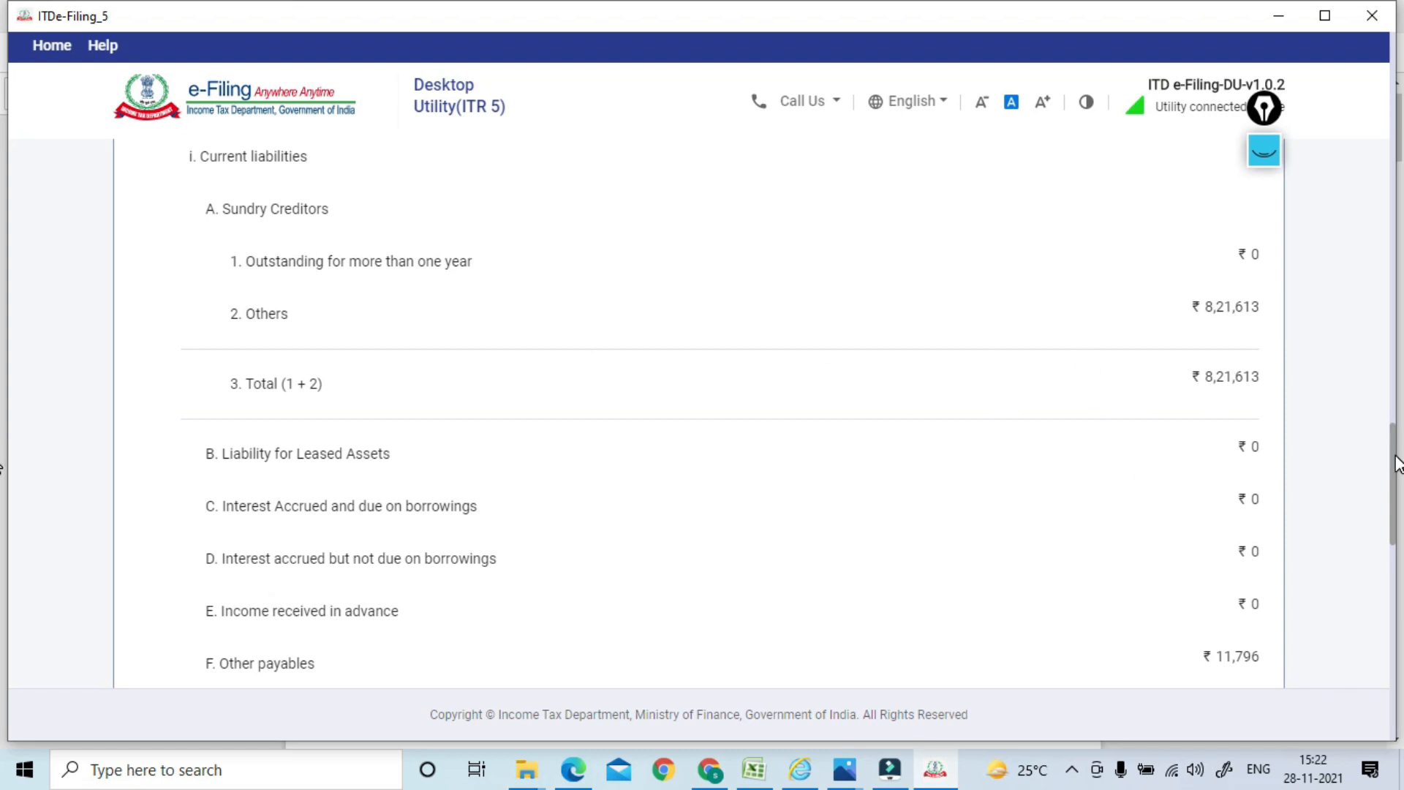
{"action": "scroll", "coordinate": [1398, 464], "scroll_direction": "down", "scroll_amount": 5}
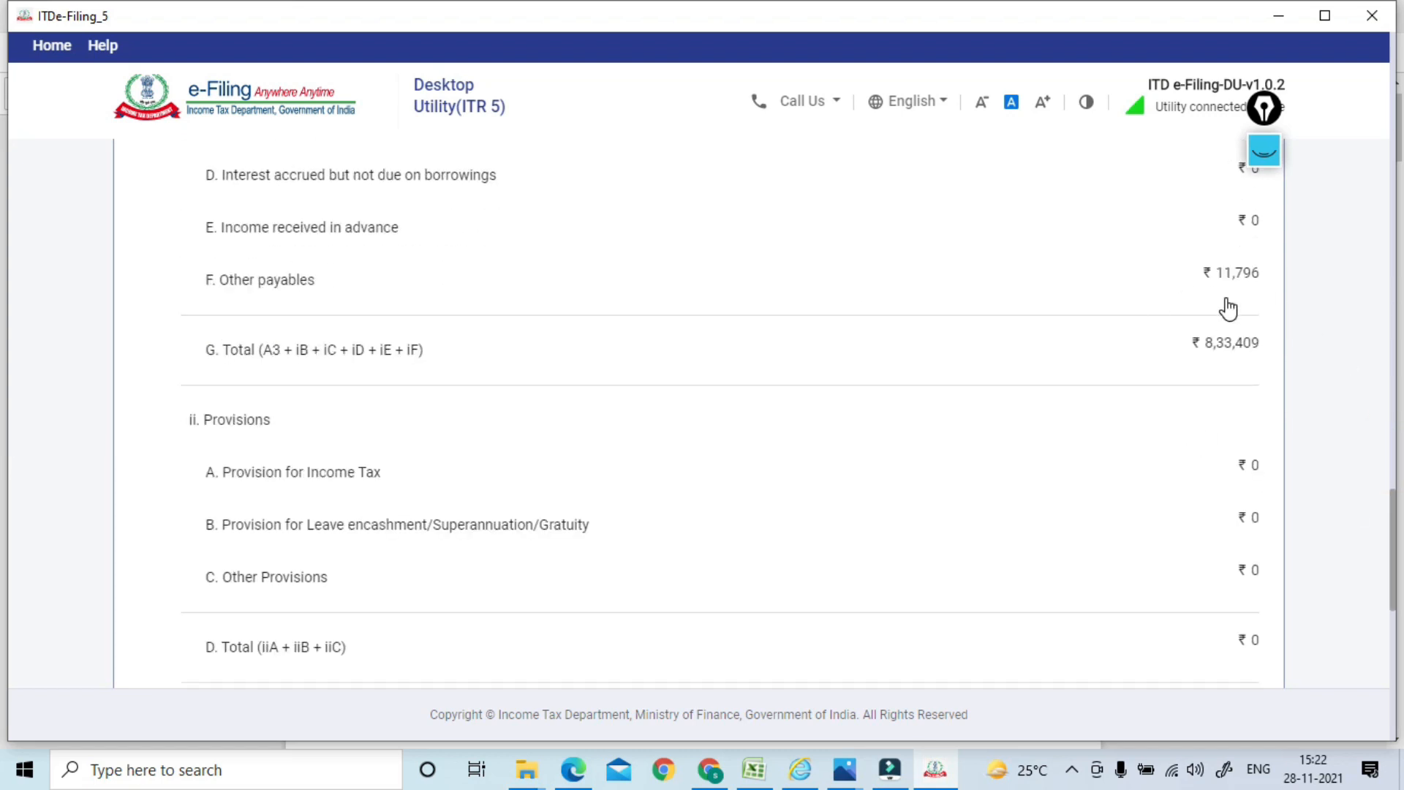
{"action": "left_click_drag", "start_coordinate": [1398, 504], "coordinate": [1391, 547]}
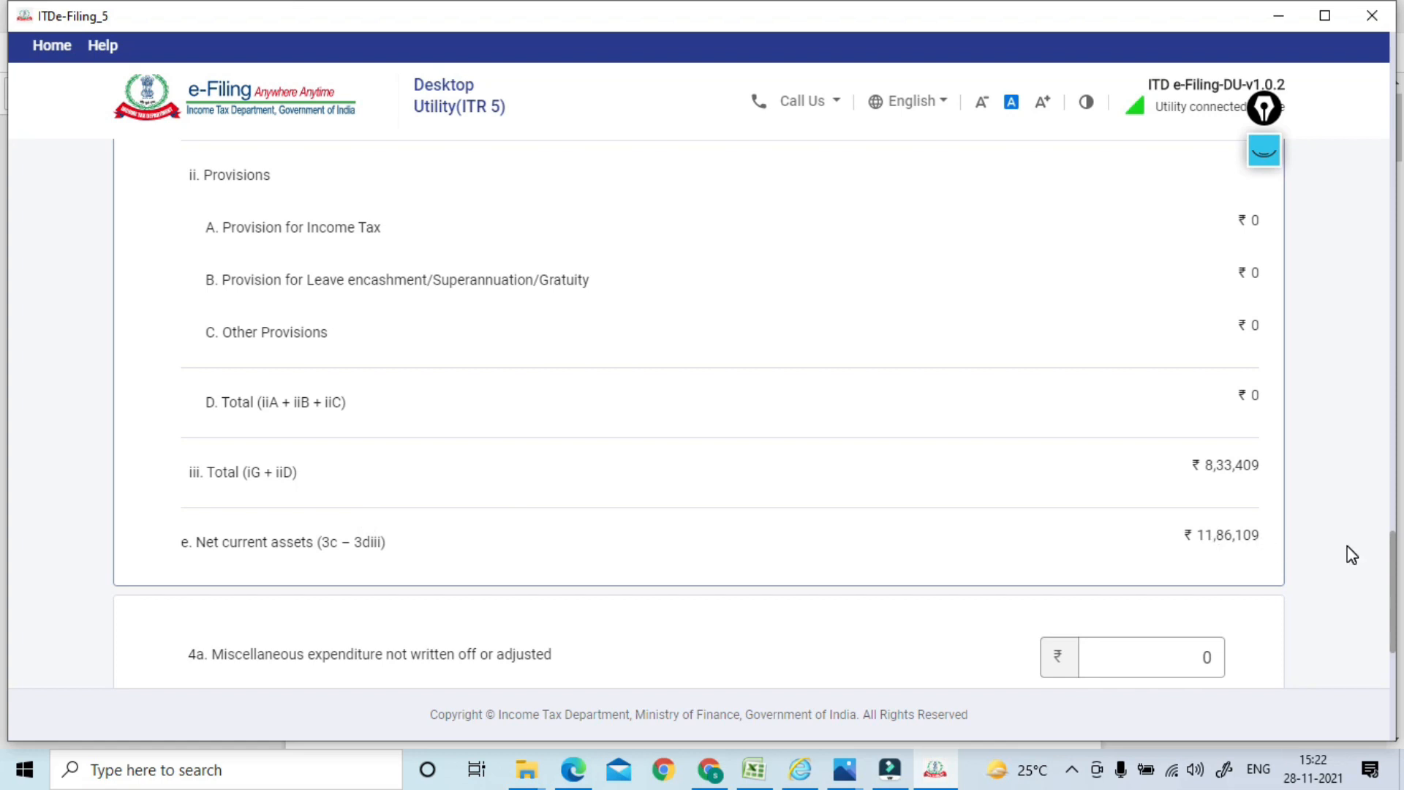
{"action": "left_click_drag", "start_coordinate": [1397, 559], "coordinate": [1398, 651]}
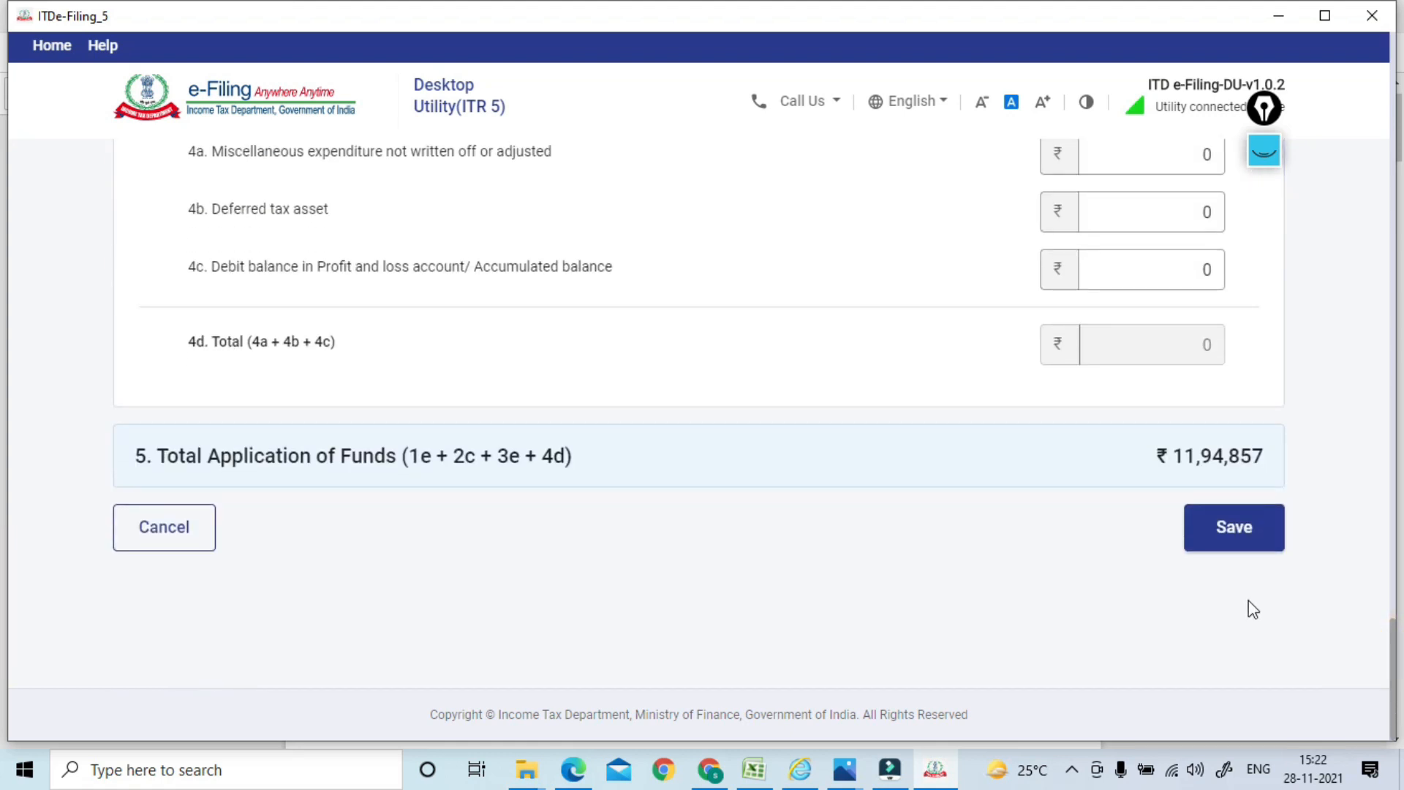
{"action": "left_click", "coordinate": [1236, 531]}
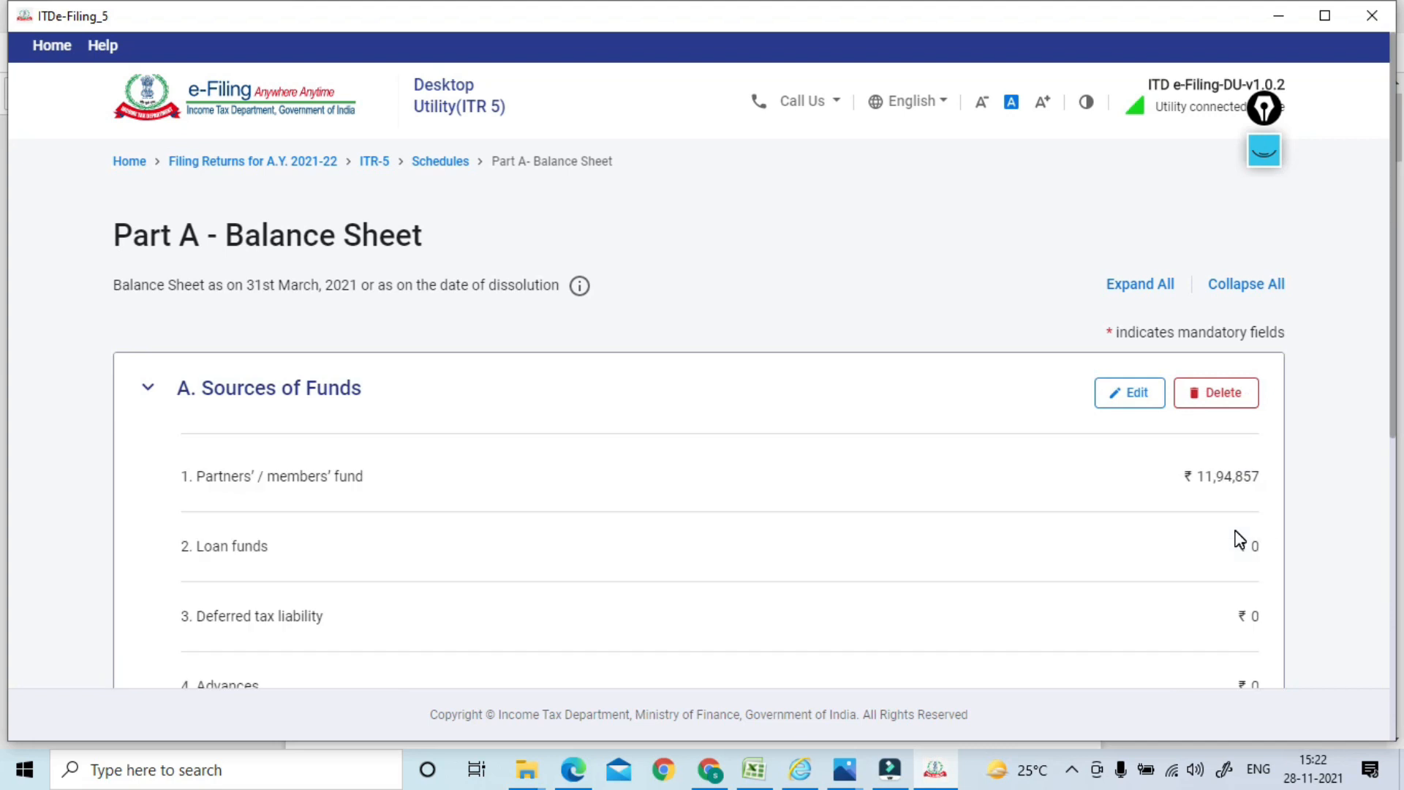
Expand C. No Account Cases, confirm Part A - Balance Sheet, then open Part A - Trading Account
{"action": "left_click_drag", "start_coordinate": [1397, 238], "coordinate": [1388, 578]}
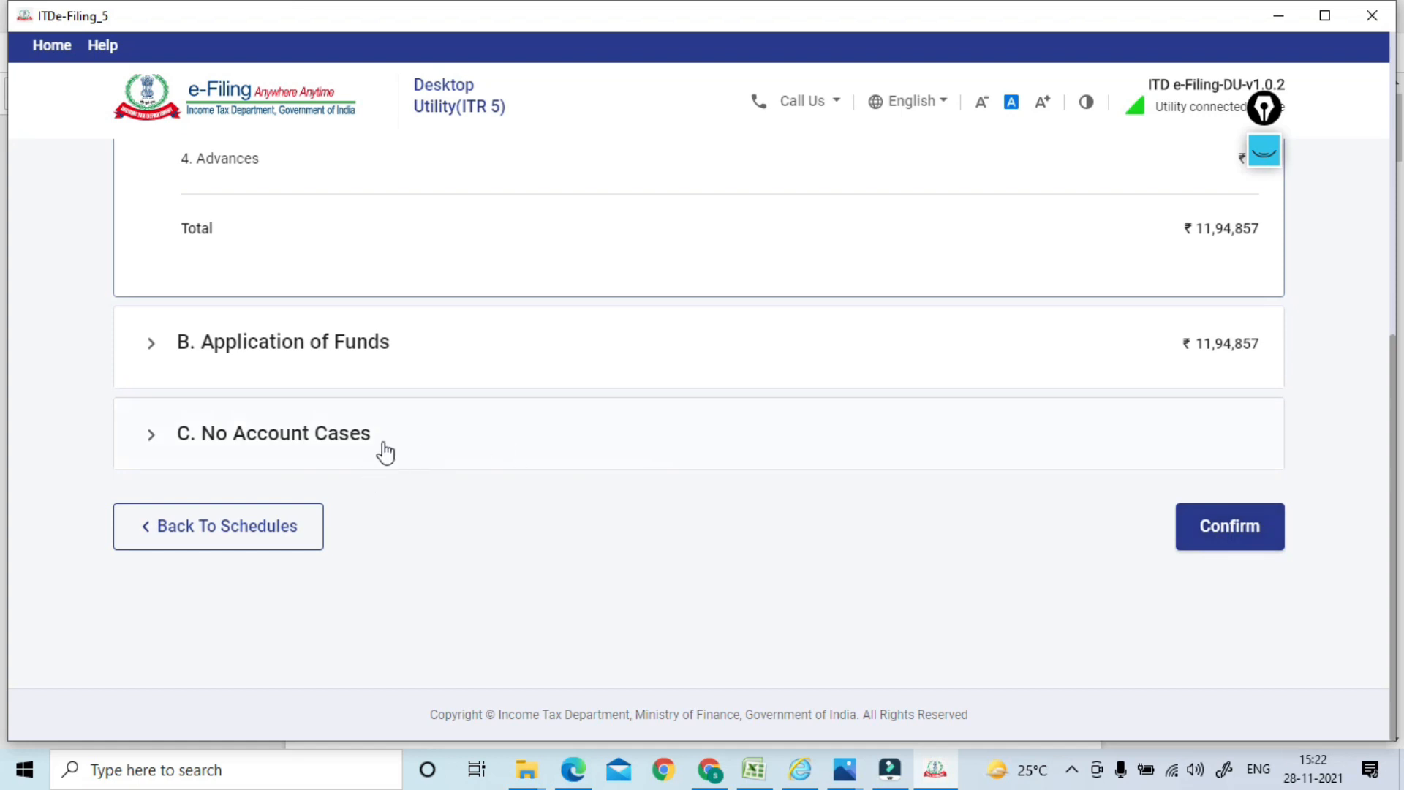
{"action": "left_click", "coordinate": [412, 433]}
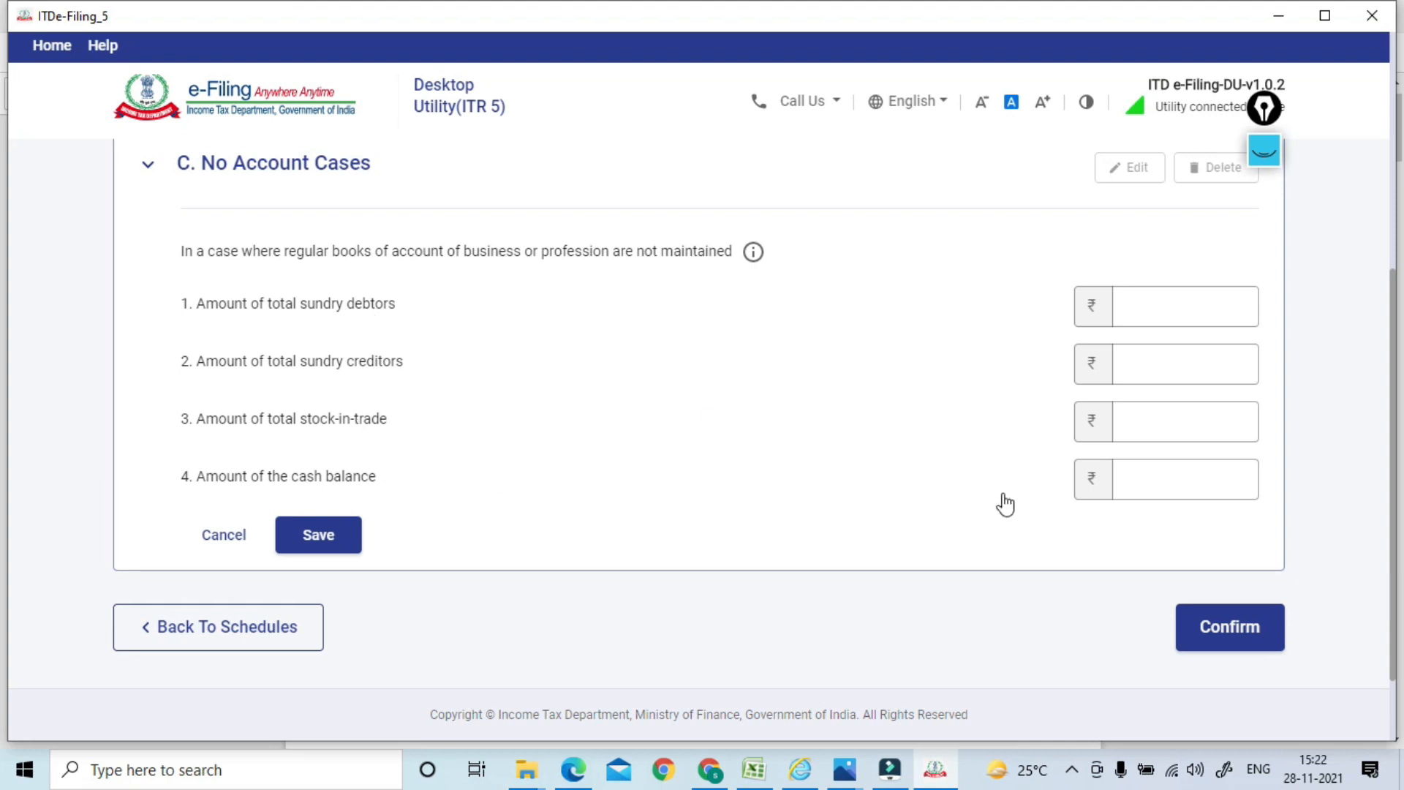
{"action": "left_click", "coordinate": [1201, 642]}
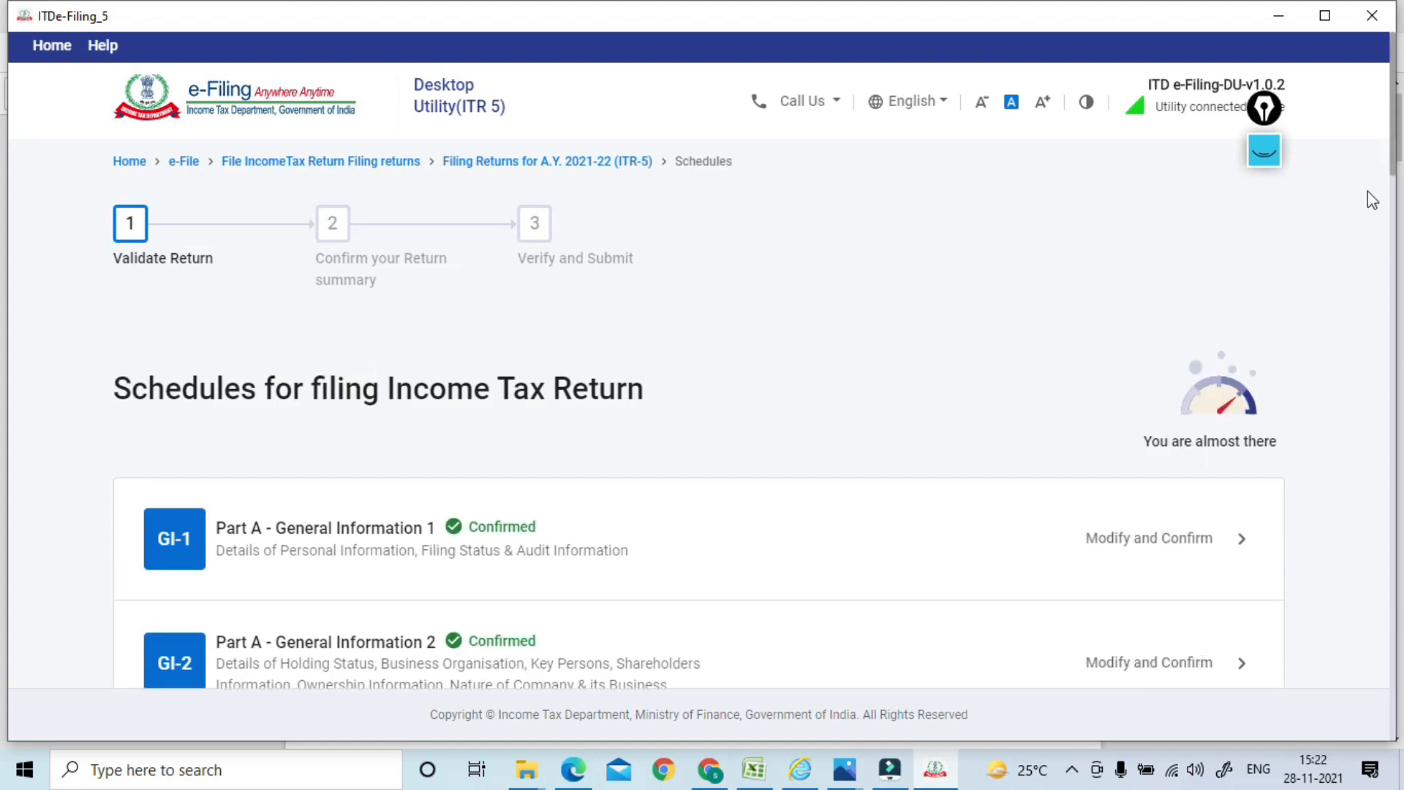
{"action": "left_click_drag", "start_coordinate": [1395, 165], "coordinate": [1391, 283]}
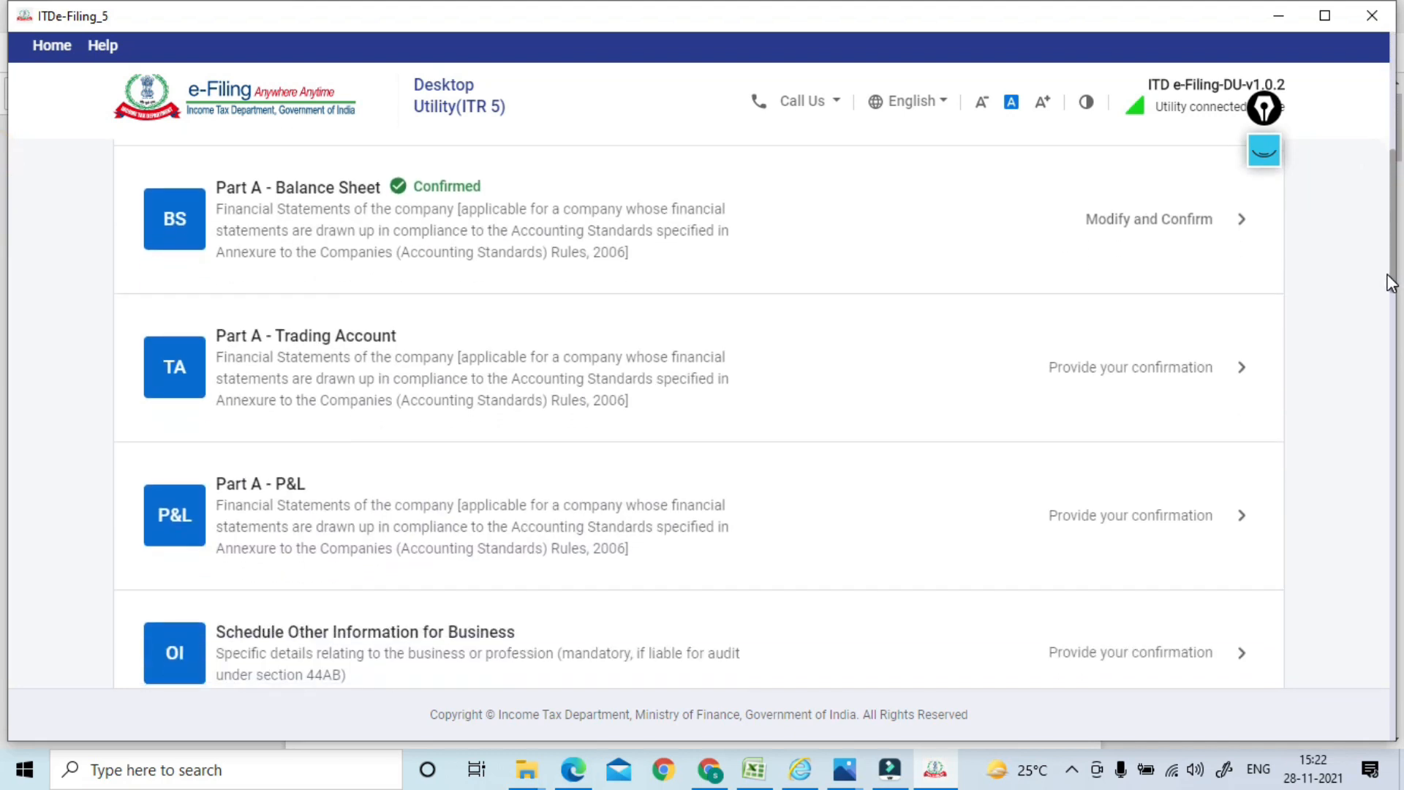
{"action": "left_click", "coordinate": [490, 338]}
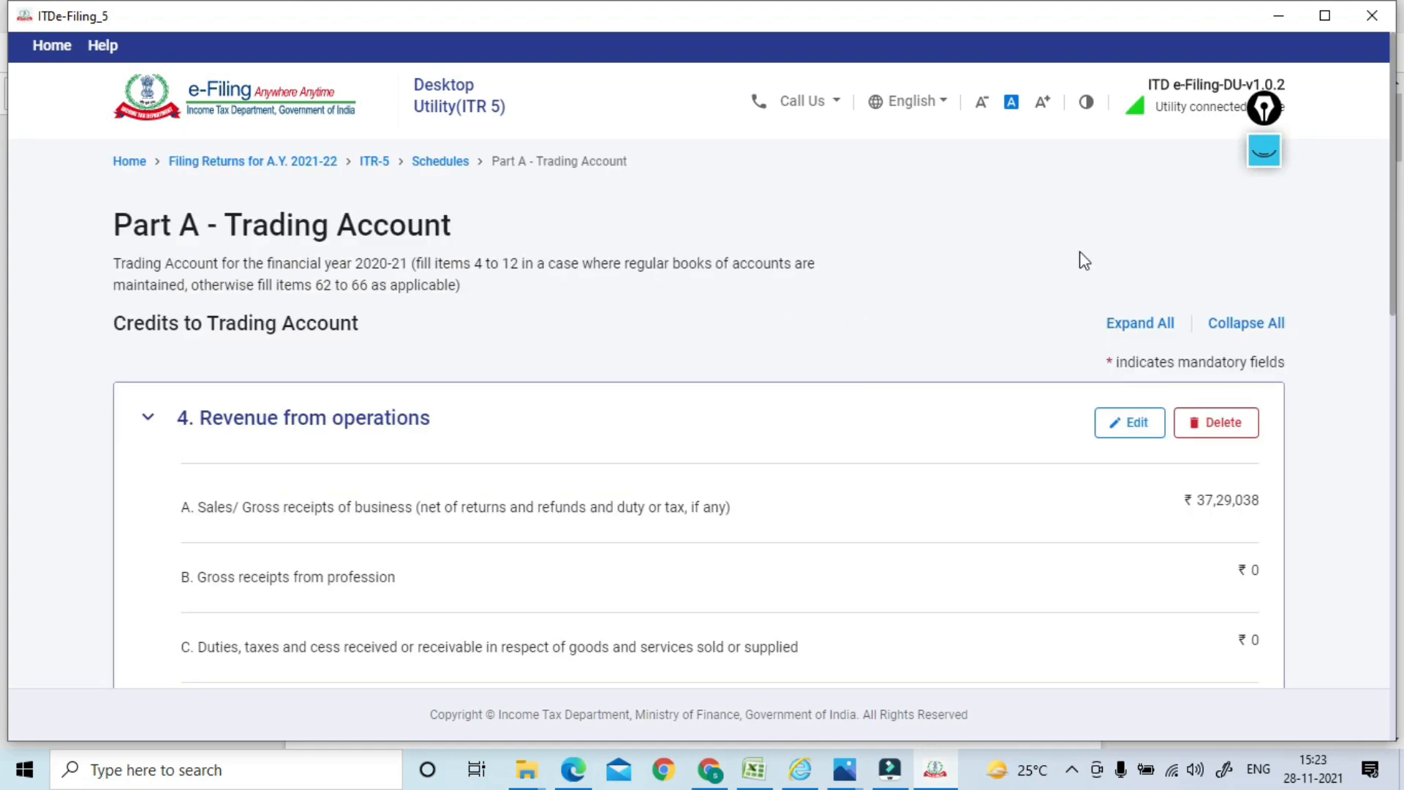
Review Trading Account items through item 12, including Closing Stock, and confirm gross profit ₹6,37,665
{"action": "scroll", "coordinate": [1394, 167], "scroll_direction": "down", "scroll_amount": 3}
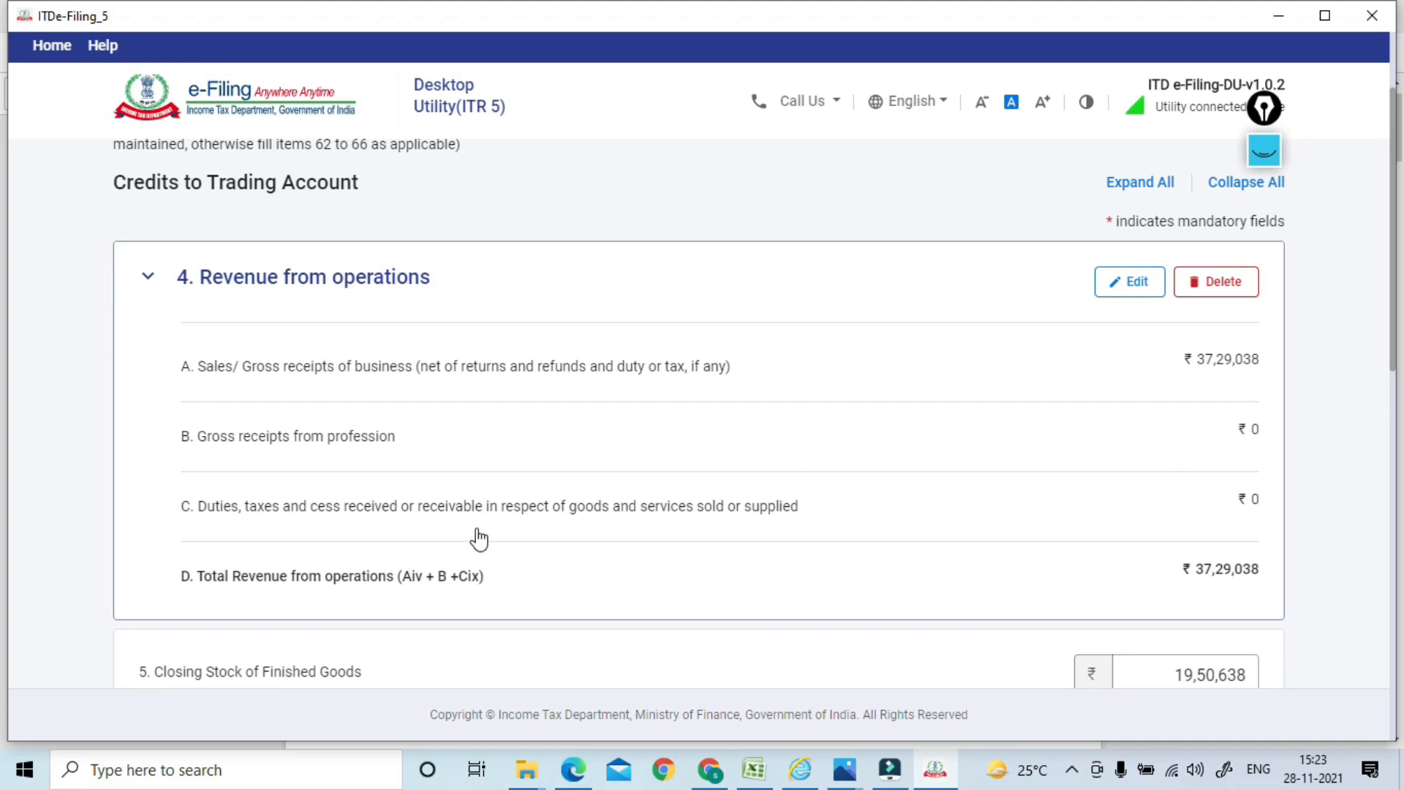
{"action": "left_click_drag", "start_coordinate": [1396, 248], "coordinate": [1390, 300]}
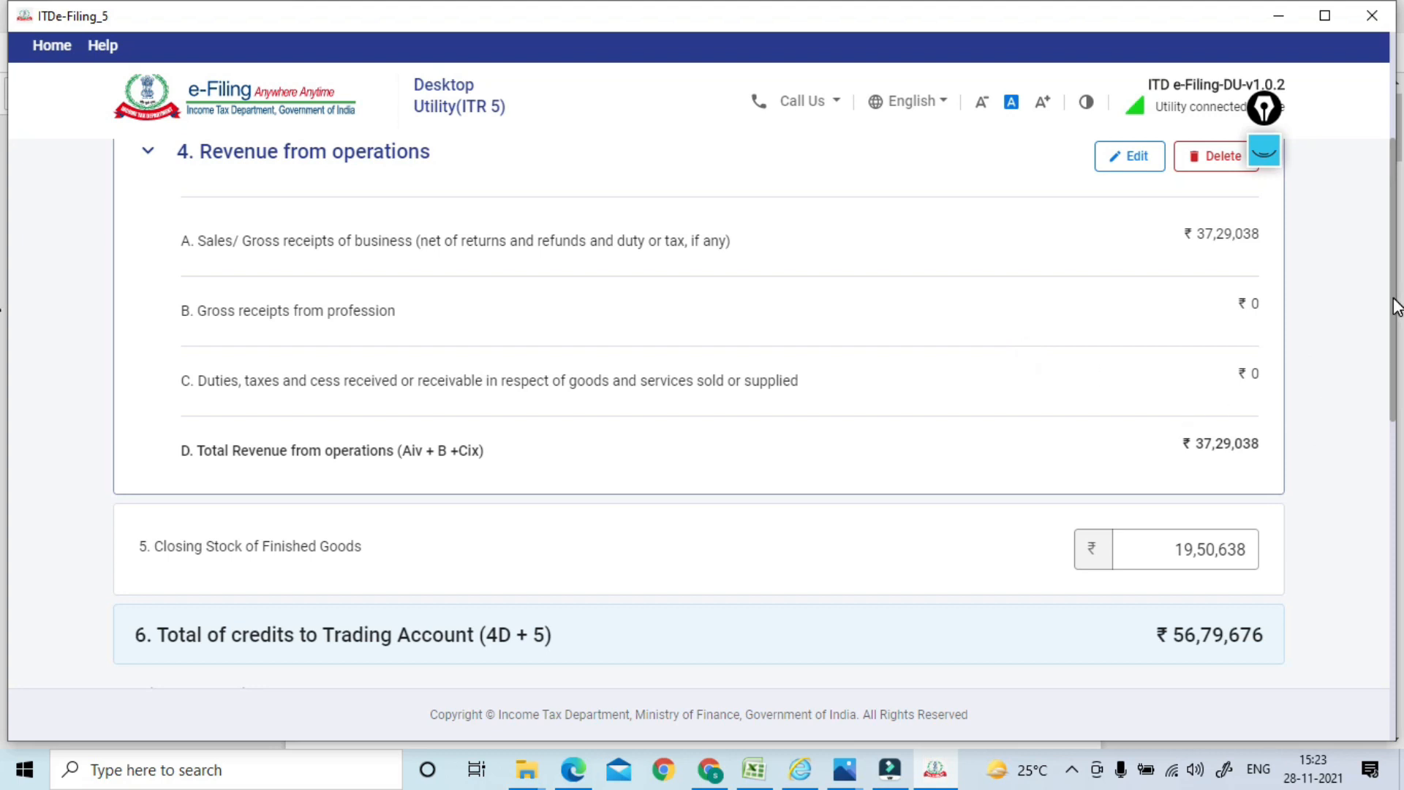
{"action": "scroll", "coordinate": [1390, 292], "scroll_direction": "down", "scroll_amount": 2}
{"action": "left_click", "coordinate": [1149, 413]}
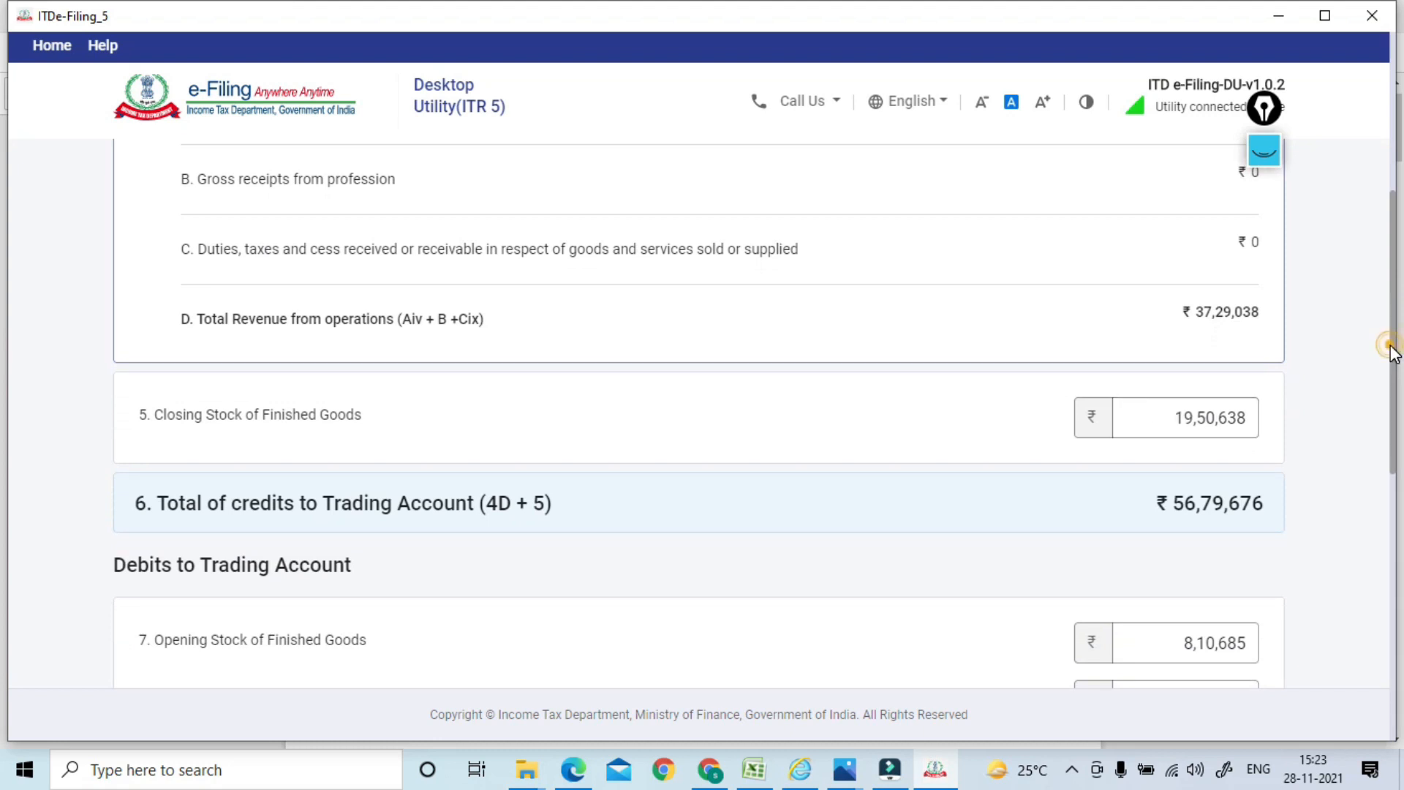
{"action": "scroll", "coordinate": [1392, 351], "scroll_direction": "down", "scroll_amount": 2}
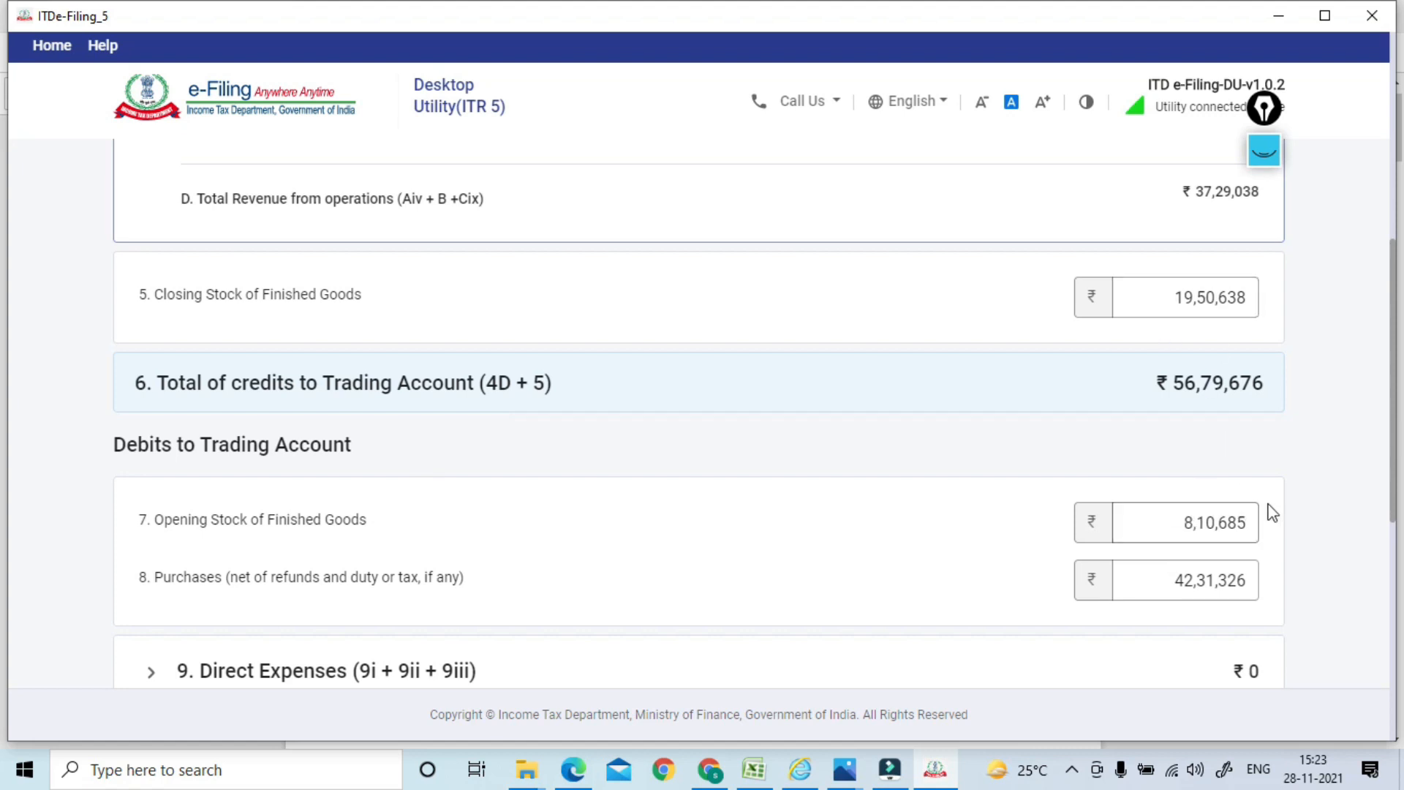
{"action": "scroll", "coordinate": [1392, 380], "scroll_direction": "down", "scroll_amount": 1}
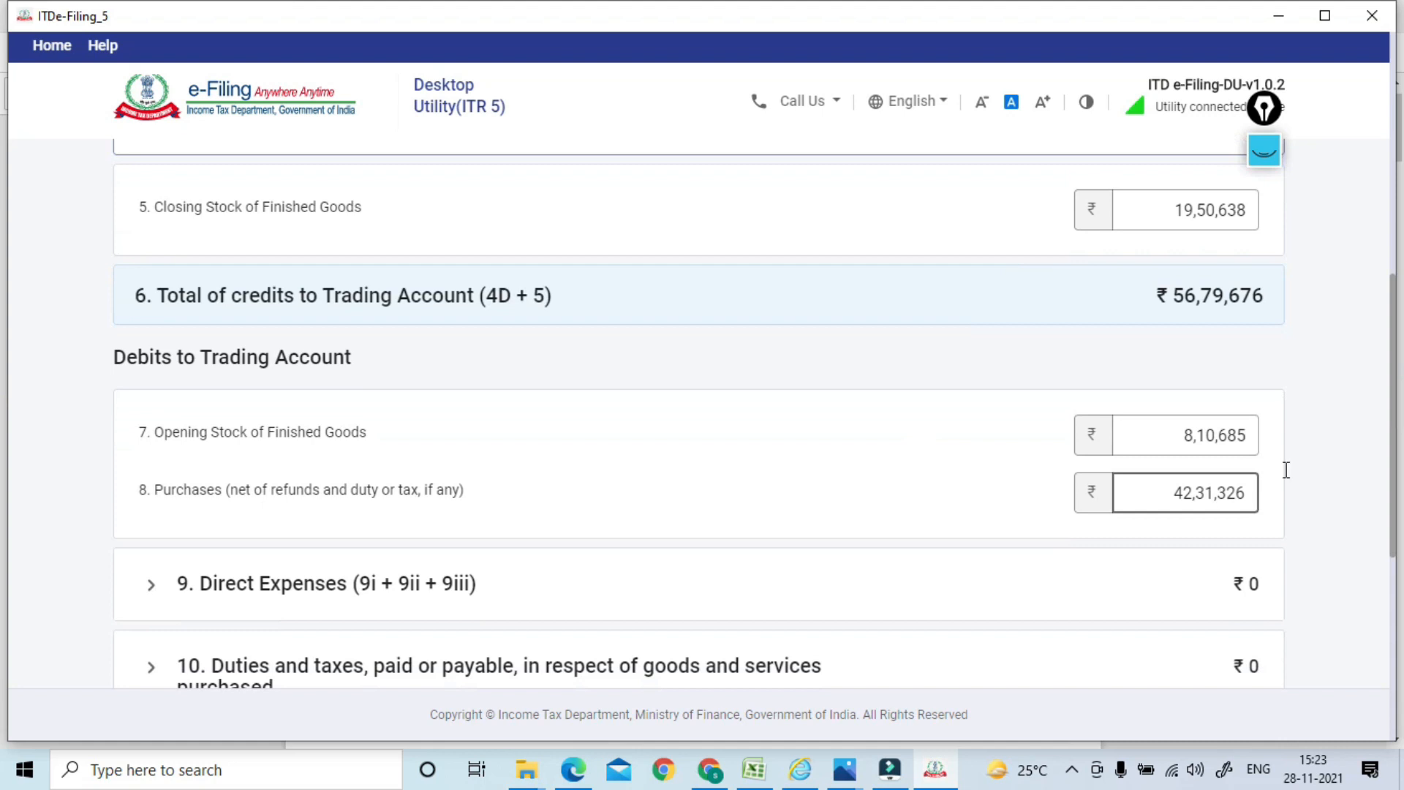
{"action": "left_click_drag", "start_coordinate": [1397, 350], "coordinate": [1394, 395]}
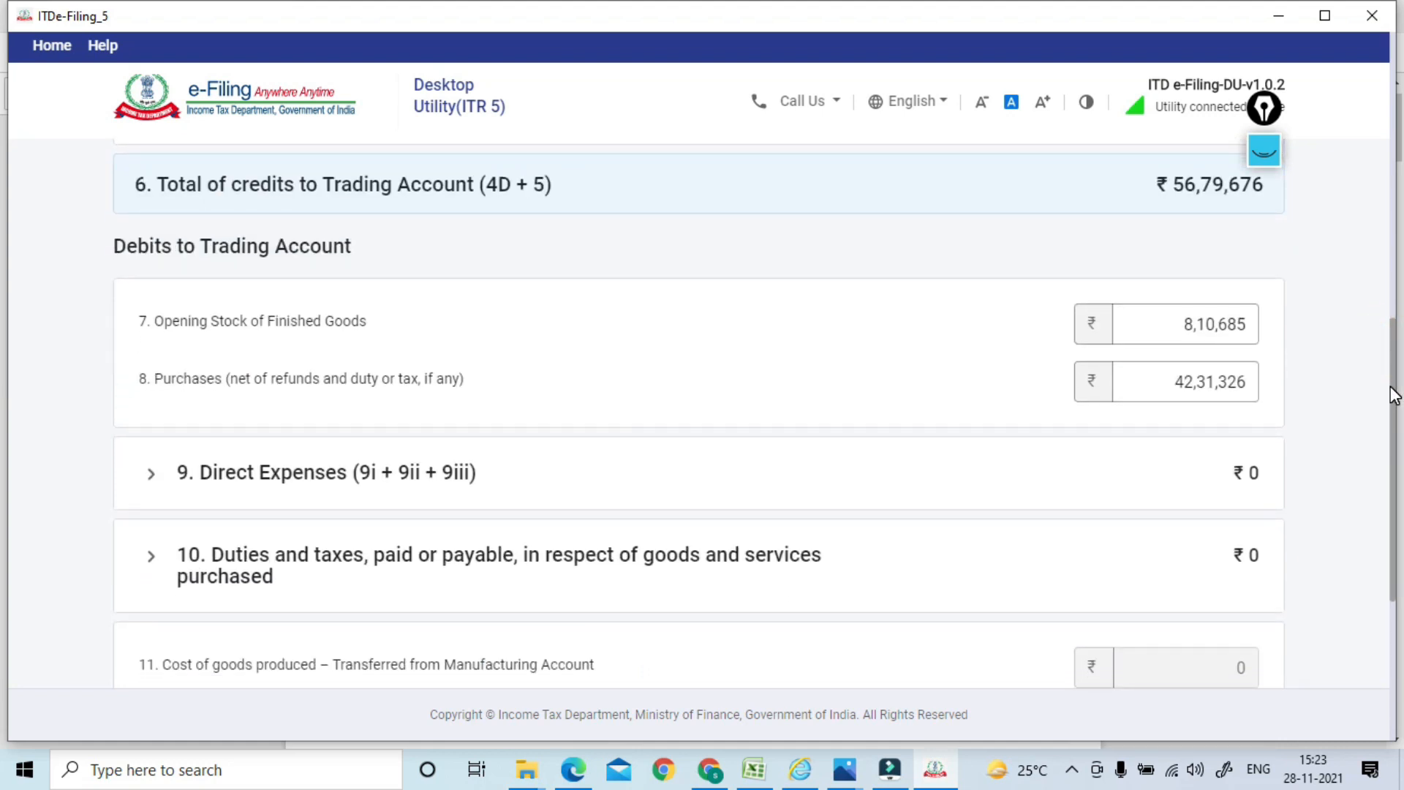
{"action": "scroll", "coordinate": [1382, 388], "scroll_direction": "down", "scroll_amount": 1}
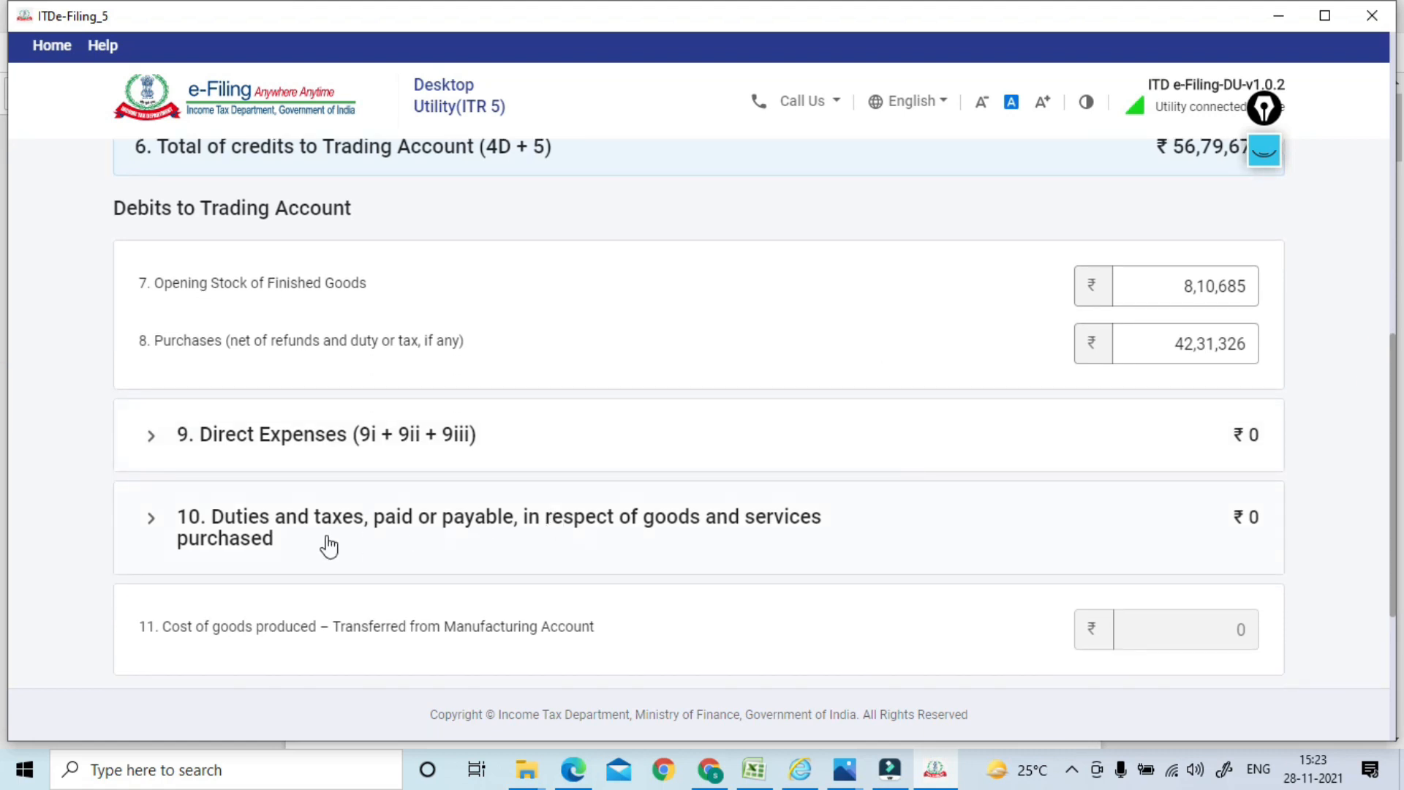
{"action": "left_click_drag", "start_coordinate": [1397, 395], "coordinate": [1387, 521]}
{"action": "left_click", "coordinate": [1217, 530]}
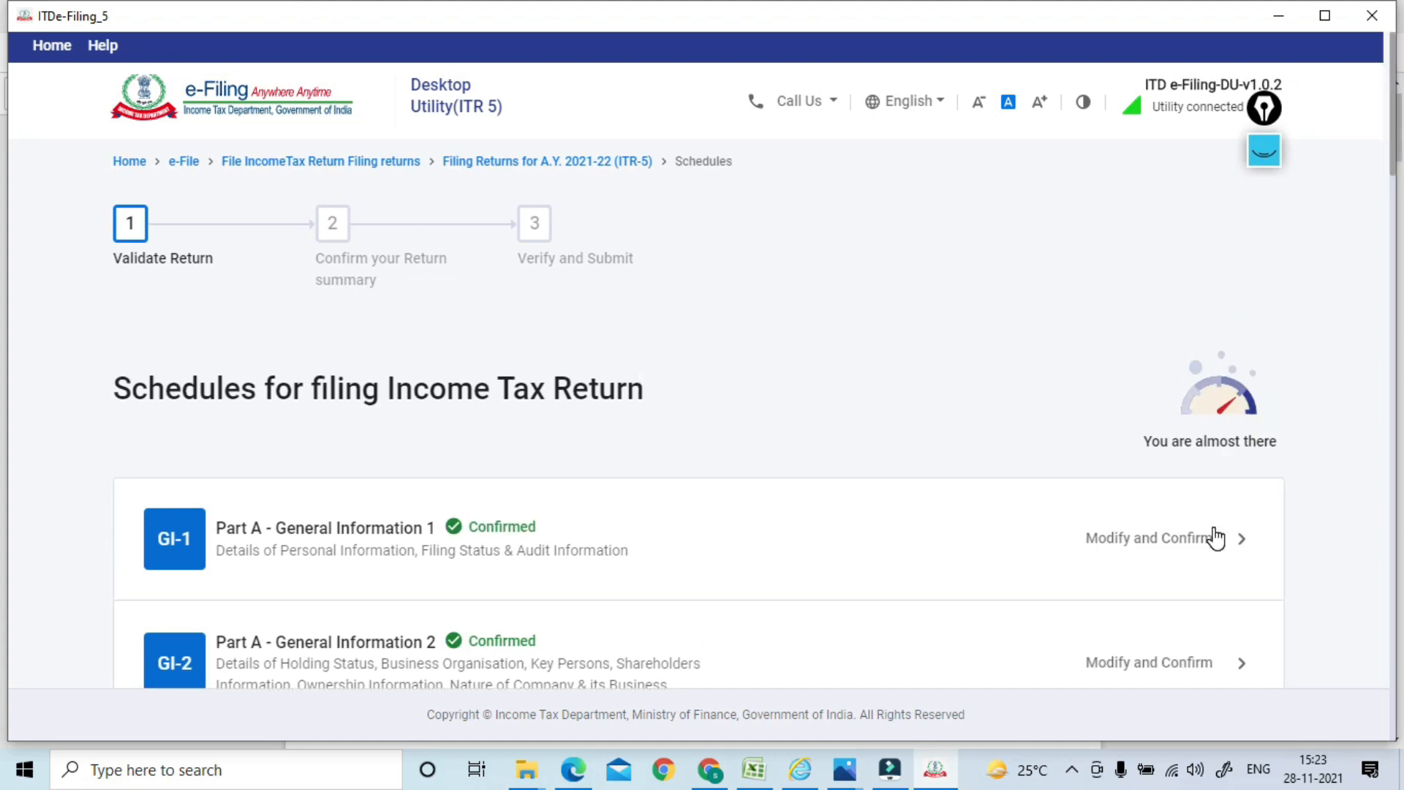
Open Part A - P&L and expand Debits to Profit and Loss Account, showing Power and fuel ₹4,975 and Rents ₹1,20,000
{"action": "left_click_drag", "start_coordinate": [1394, 165], "coordinate": [1394, 308]}
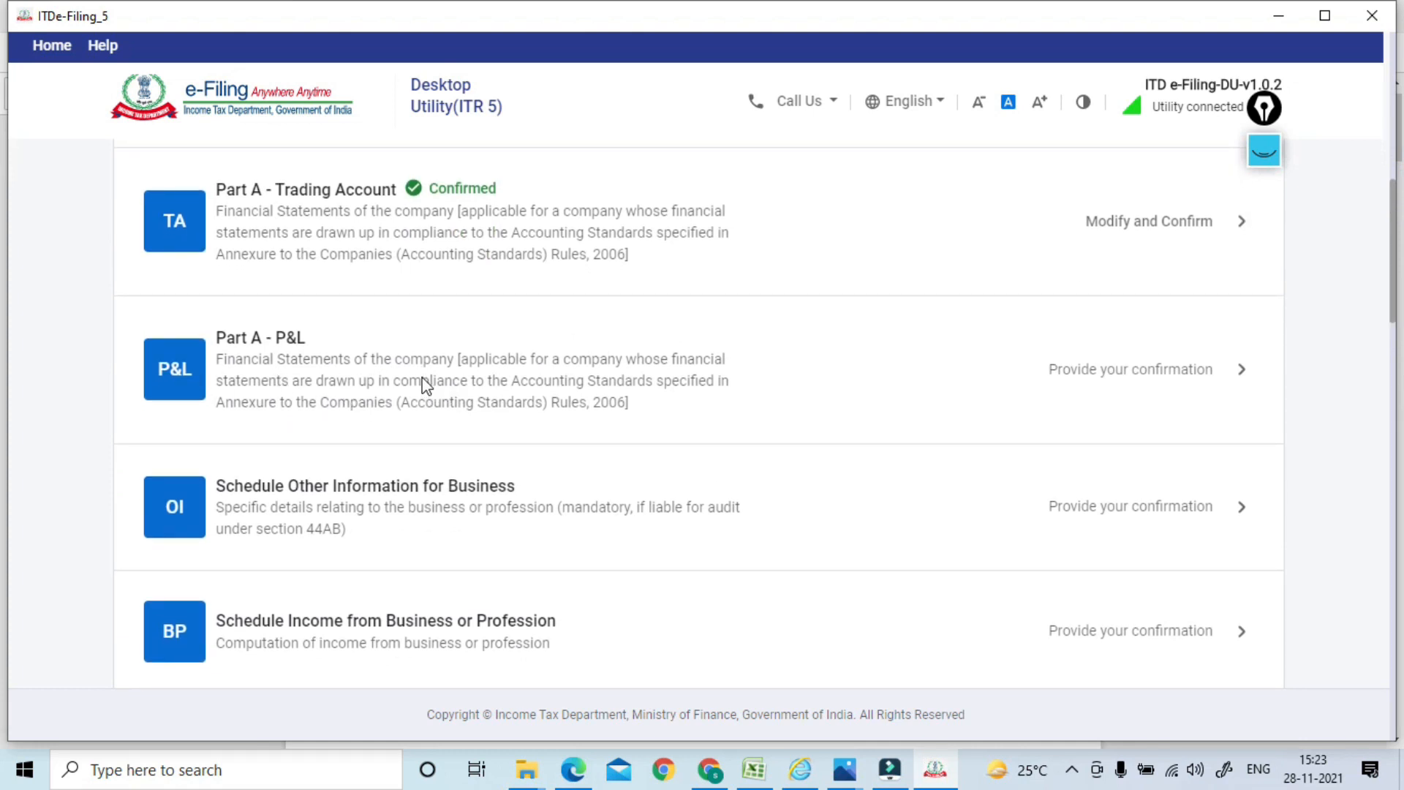
{"action": "left_click", "coordinate": [399, 376]}
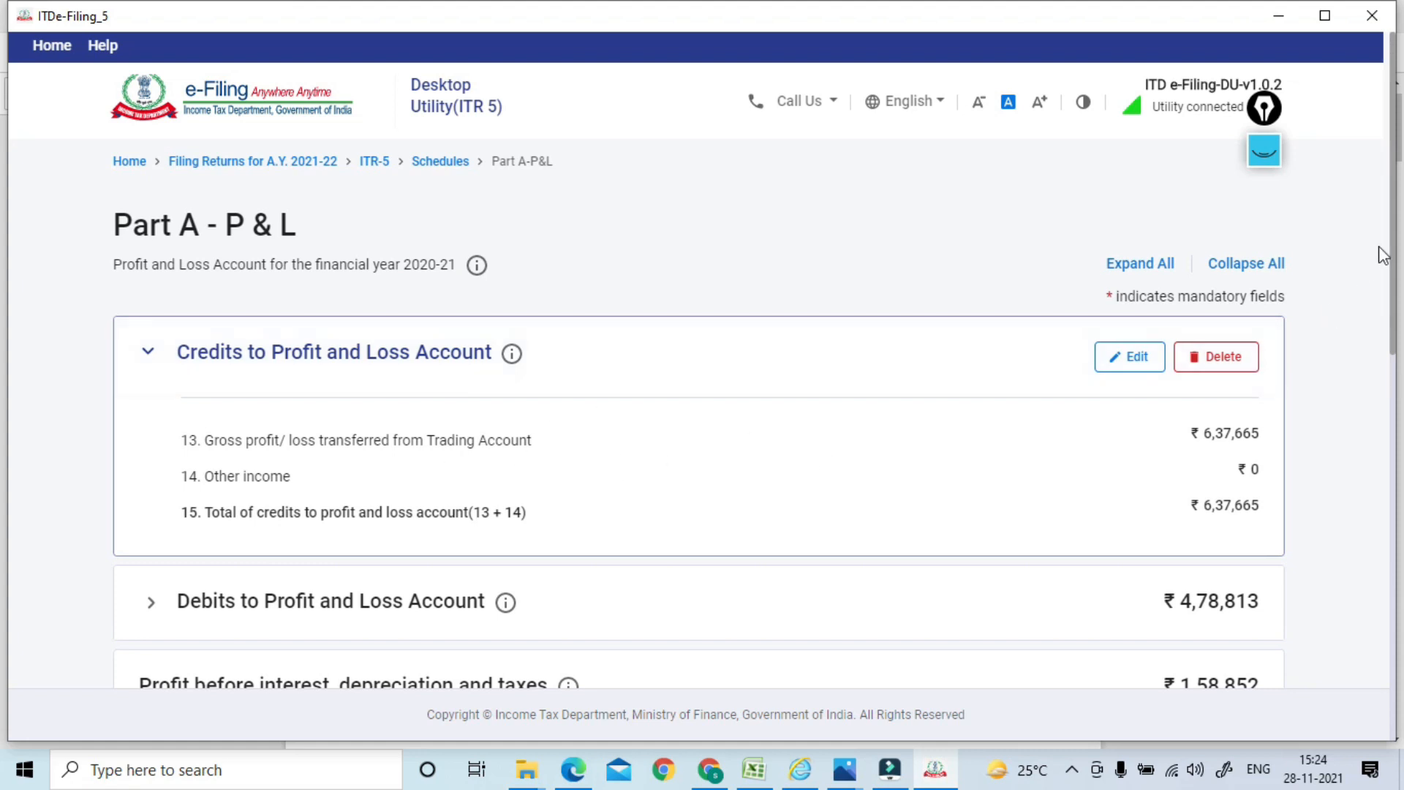
{"action": "left_click_drag", "start_coordinate": [1392, 256], "coordinate": [1392, 366]}
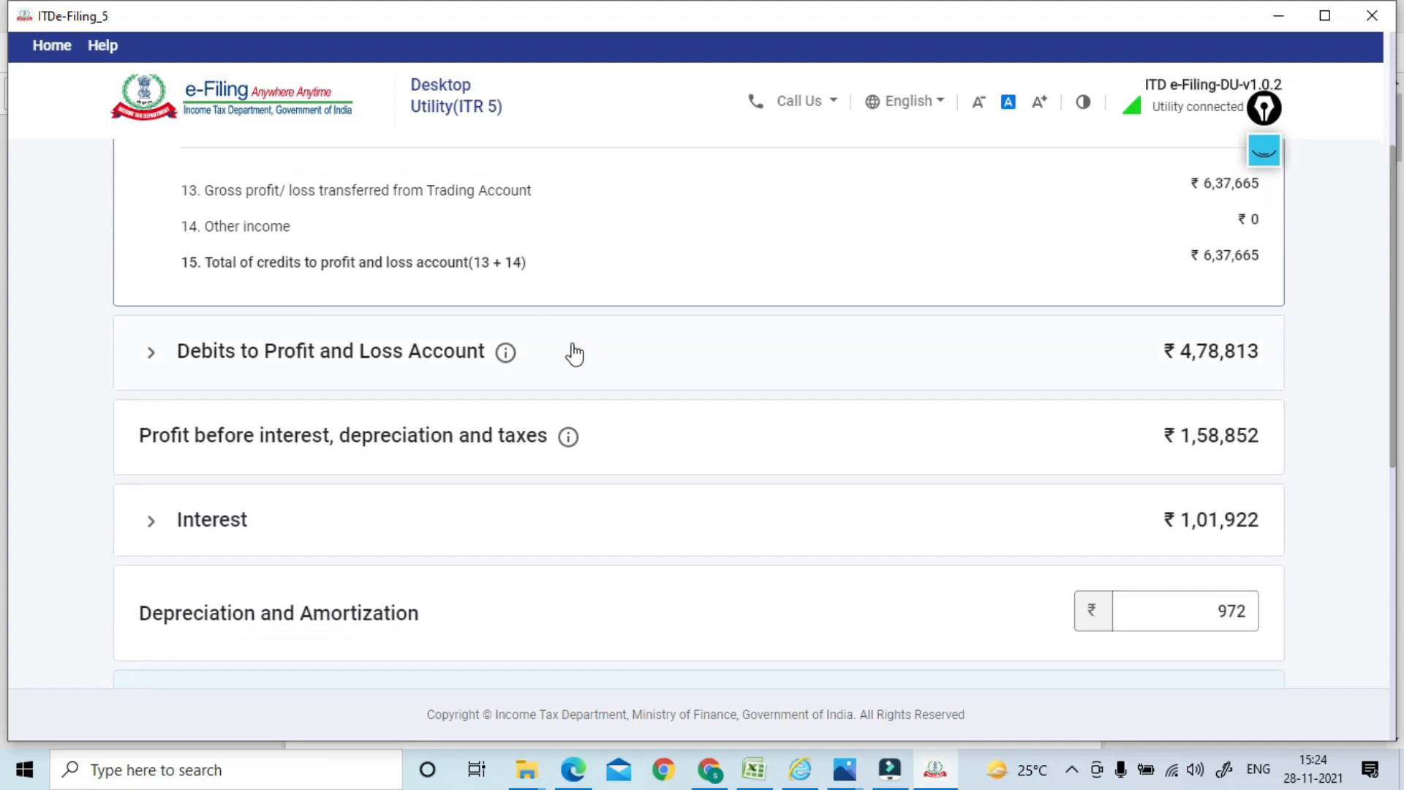
{"action": "left_click", "coordinate": [431, 350]}
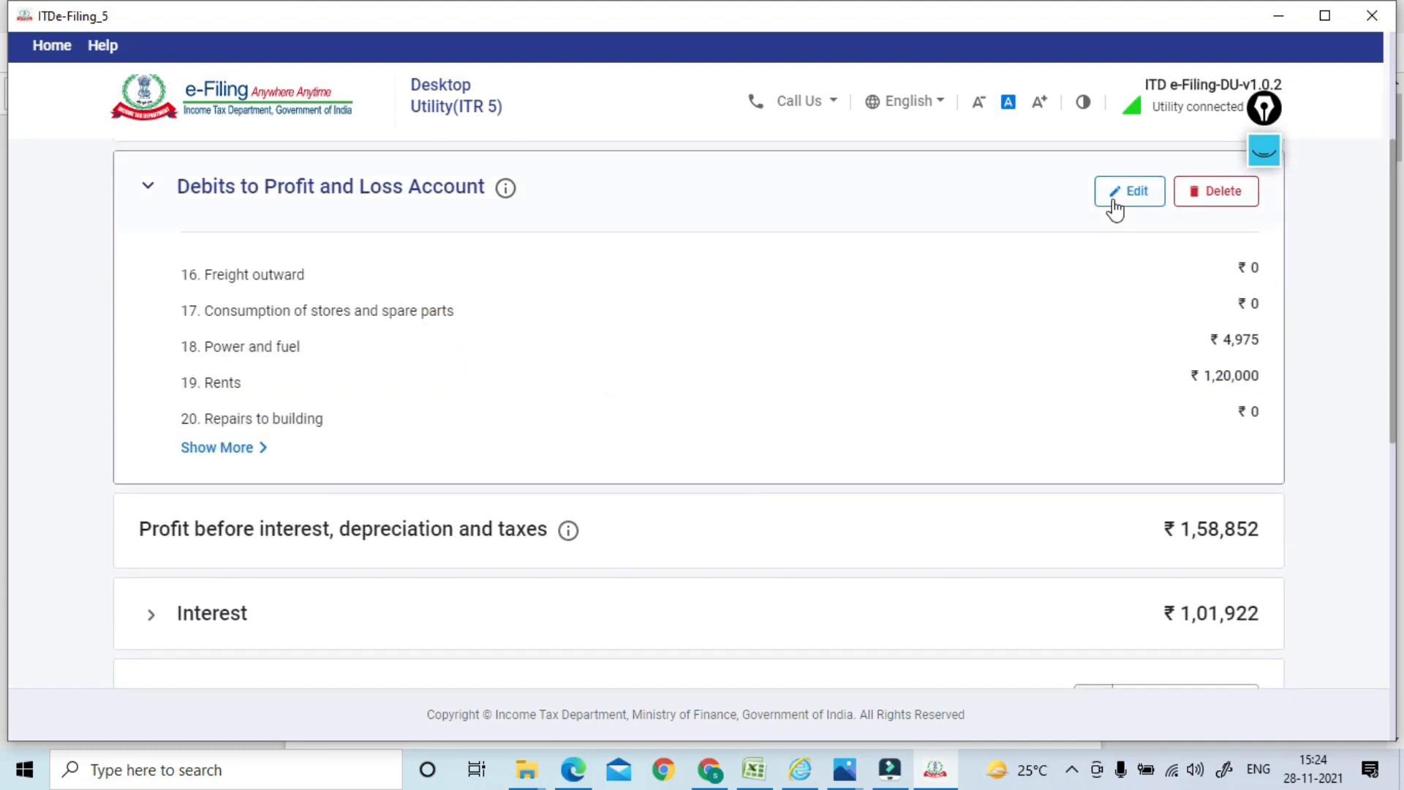
Open the debits edit form and compare its amounts with the accounts PDF
{"action": "left_click", "coordinate": [1125, 194]}
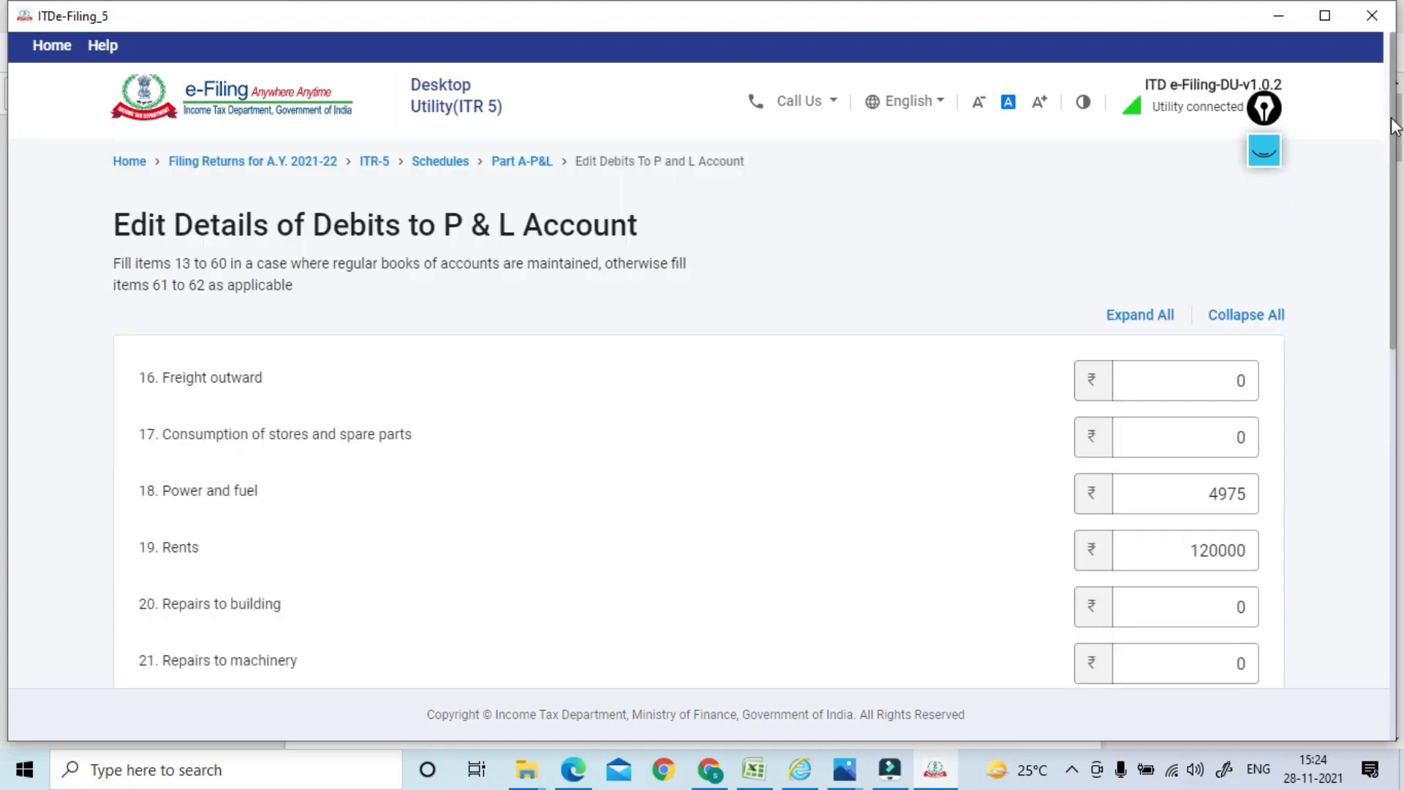
{"action": "left_click_drag", "start_coordinate": [1390, 113], "coordinate": [1388, 212]}
{"action": "key", "text": "alt+Tab"}
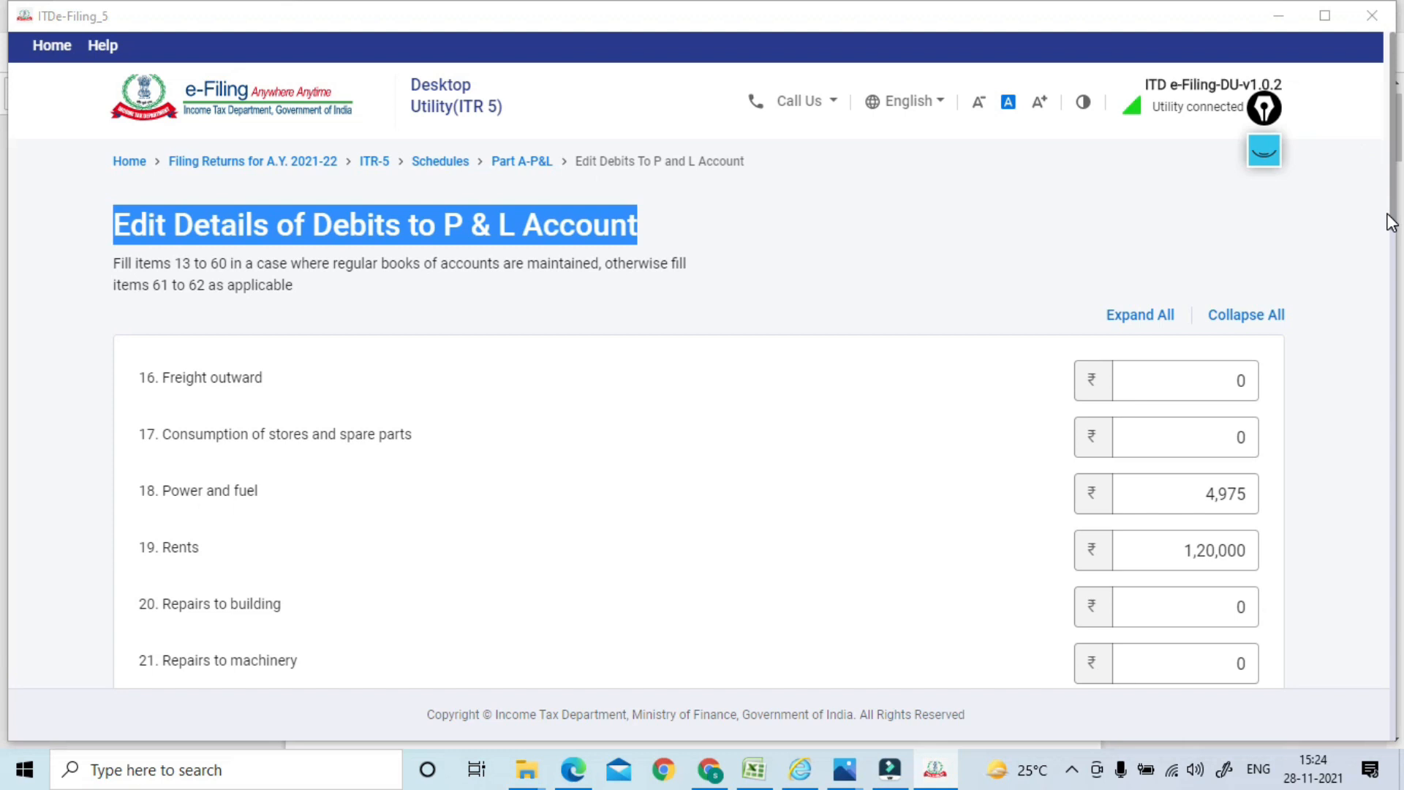
{"action": "left_click_drag", "start_coordinate": [1393, 121], "coordinate": [1393, 249]}
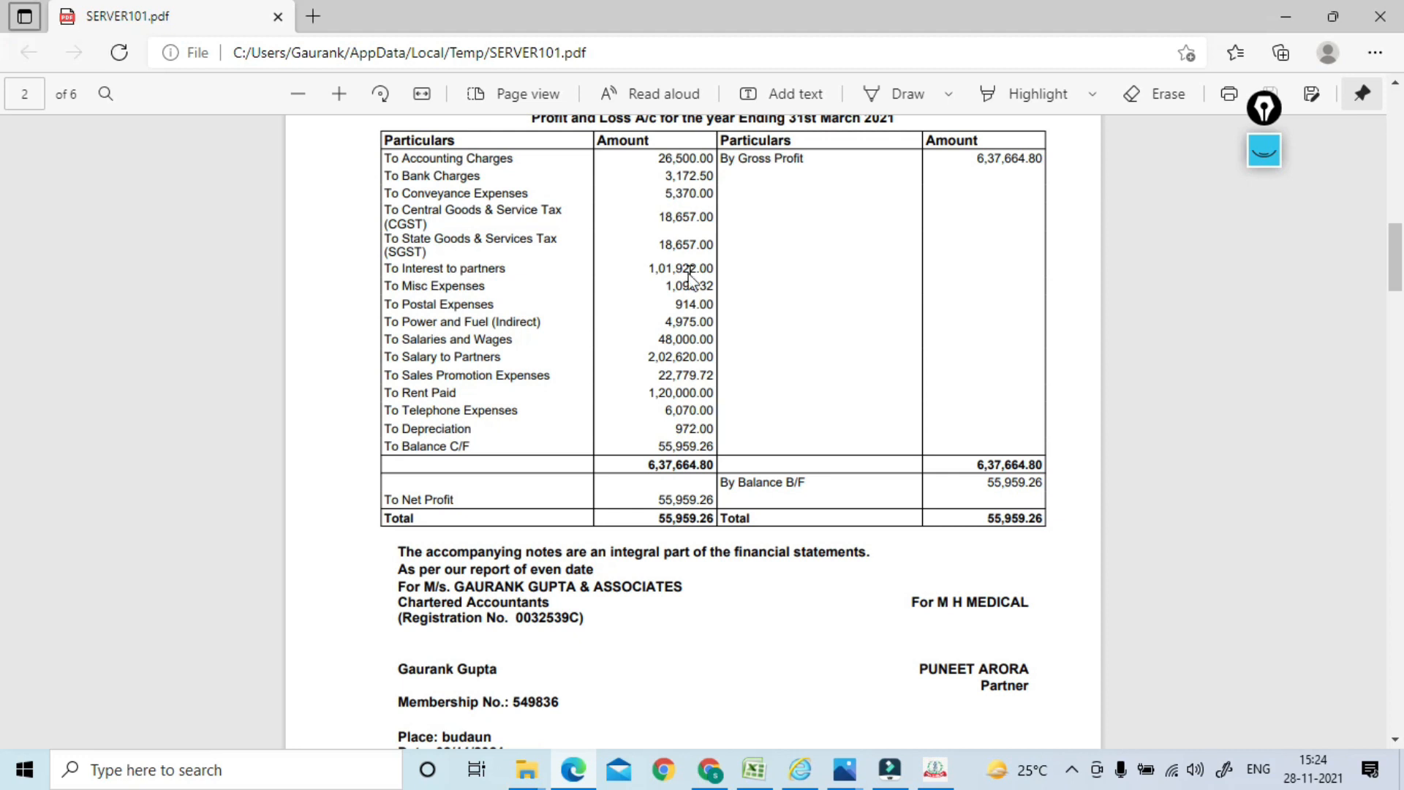
{"action": "key", "text": "alt+Tab"}
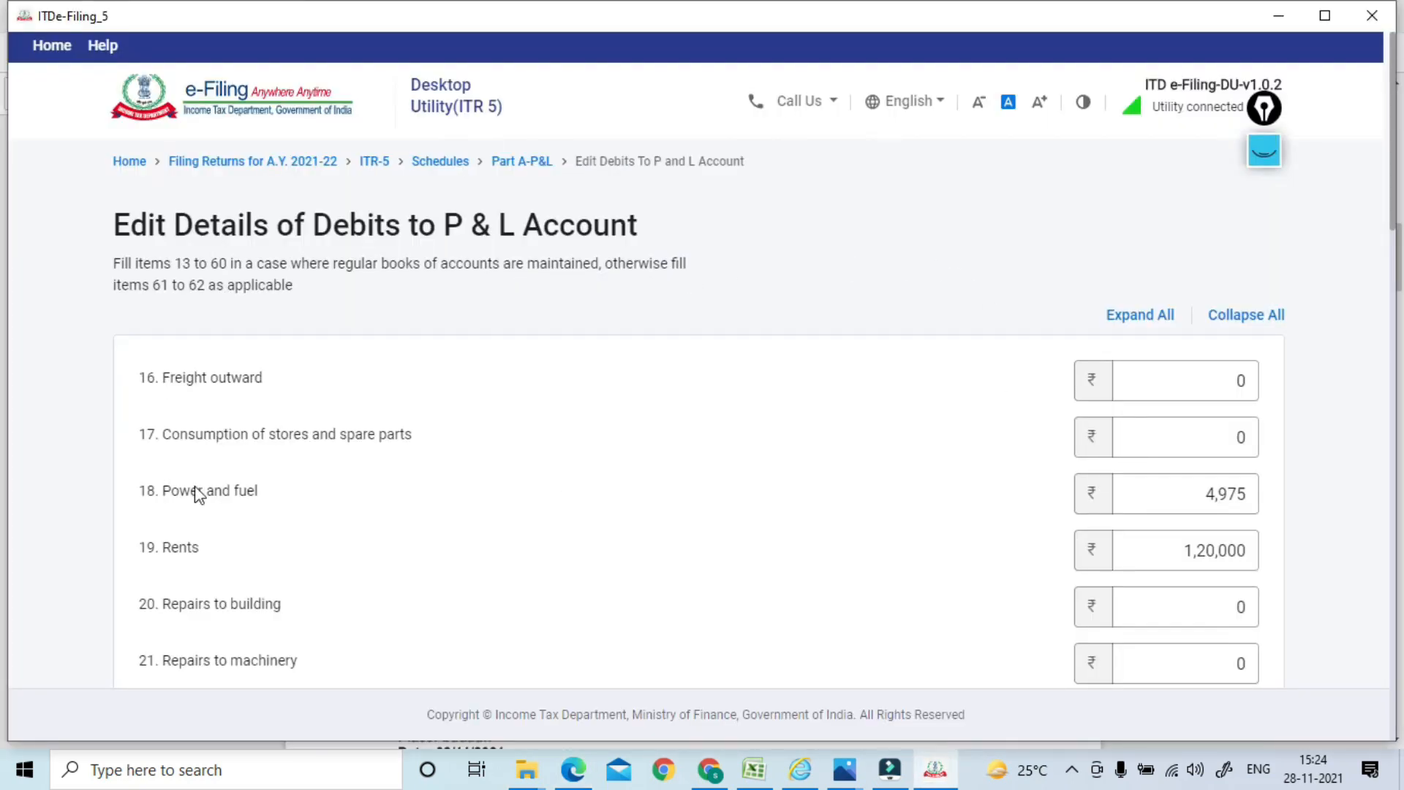
Check Power and fuel 4,975 and Rents 1,20,000 against the PDF, then continue to page 2
{"action": "left_click", "coordinate": [1120, 499]}
{"action": "key", "text": "alt+Tab"}
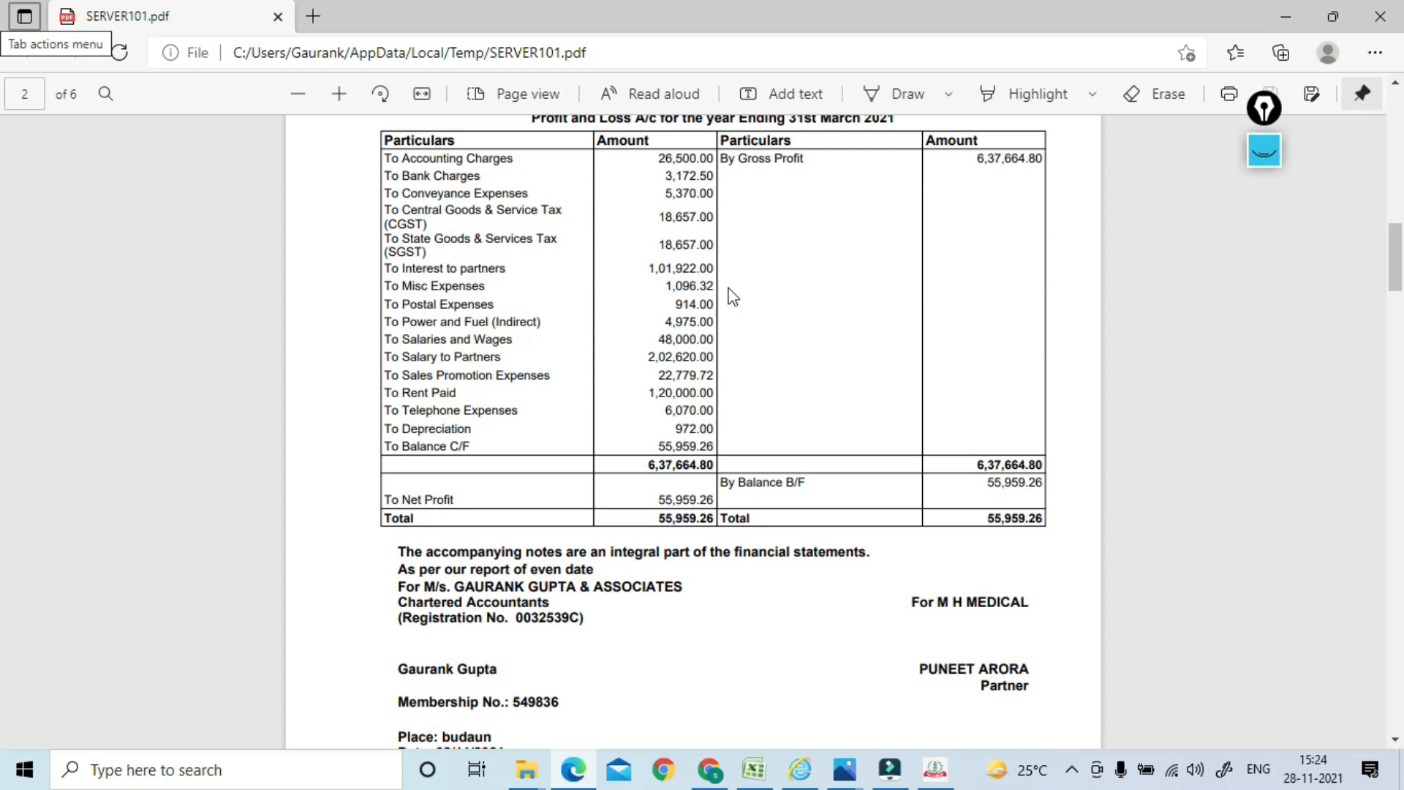
{"action": "key", "text": "alt+Tab"}
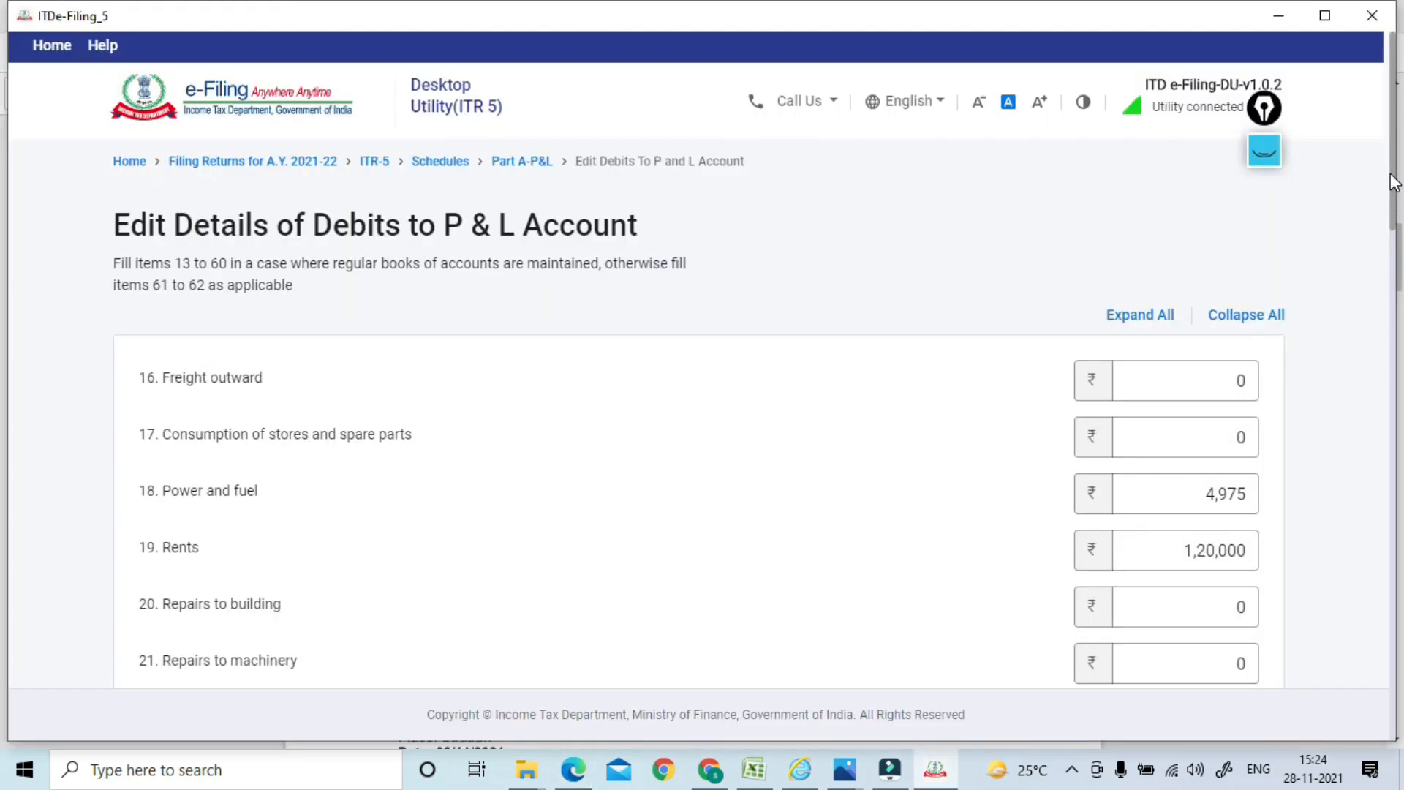
{"action": "scroll", "coordinate": [1397, 179], "scroll_direction": "down", "scroll_amount": 2}
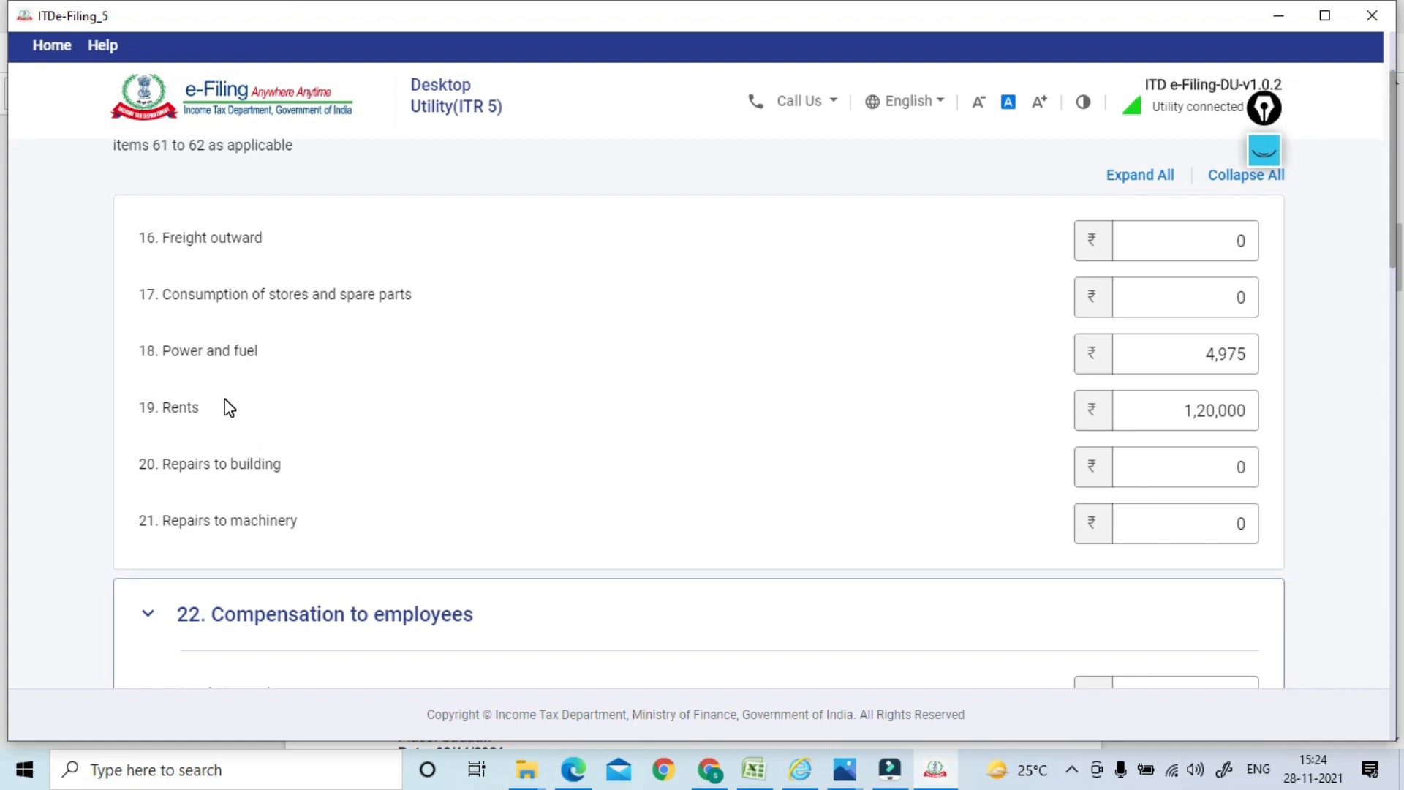
{"action": "left_click_drag", "start_coordinate": [1395, 203], "coordinate": [1381, 702]}
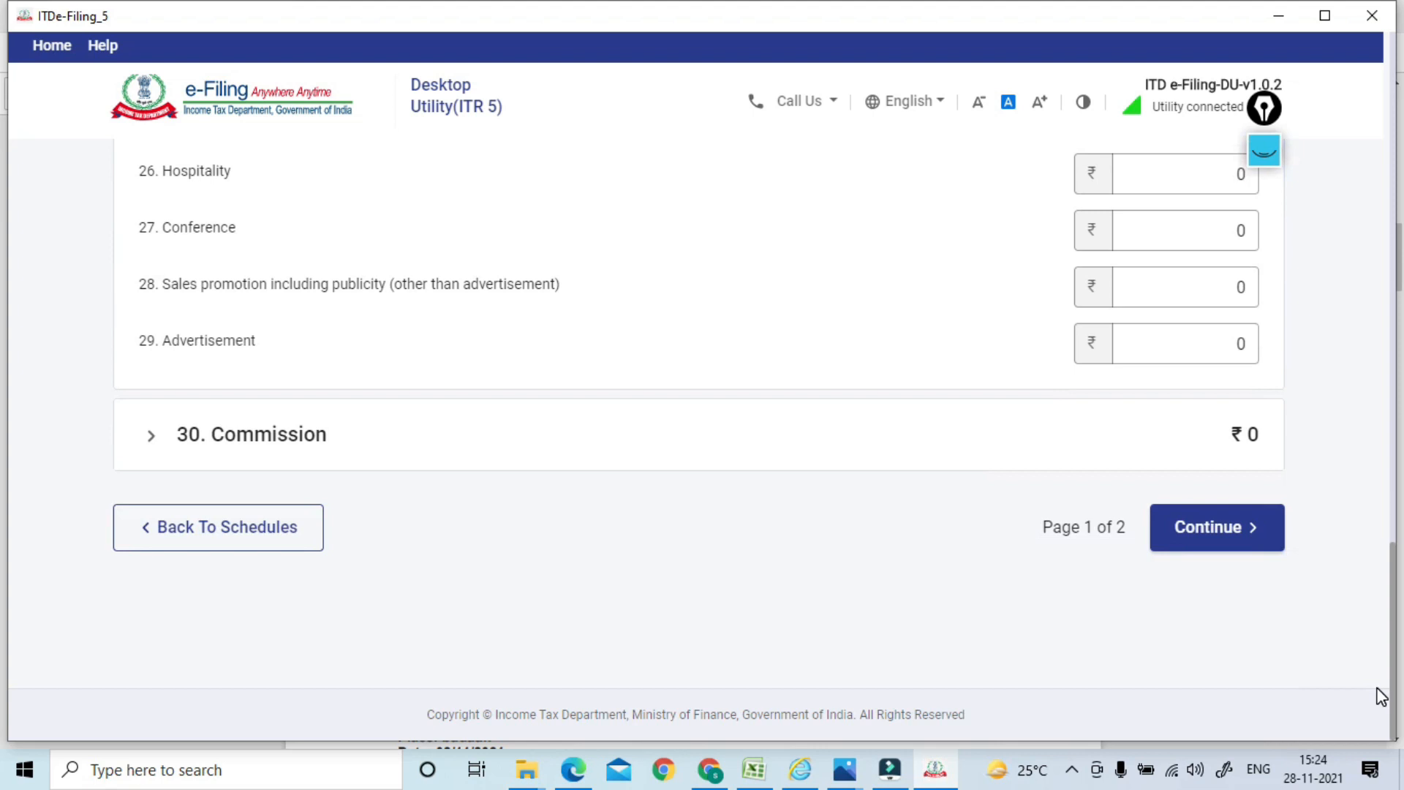
{"action": "left_click_drag", "start_coordinate": [1397, 580], "coordinate": [1397, 672]}
{"action": "left_click", "coordinate": [1239, 545]}
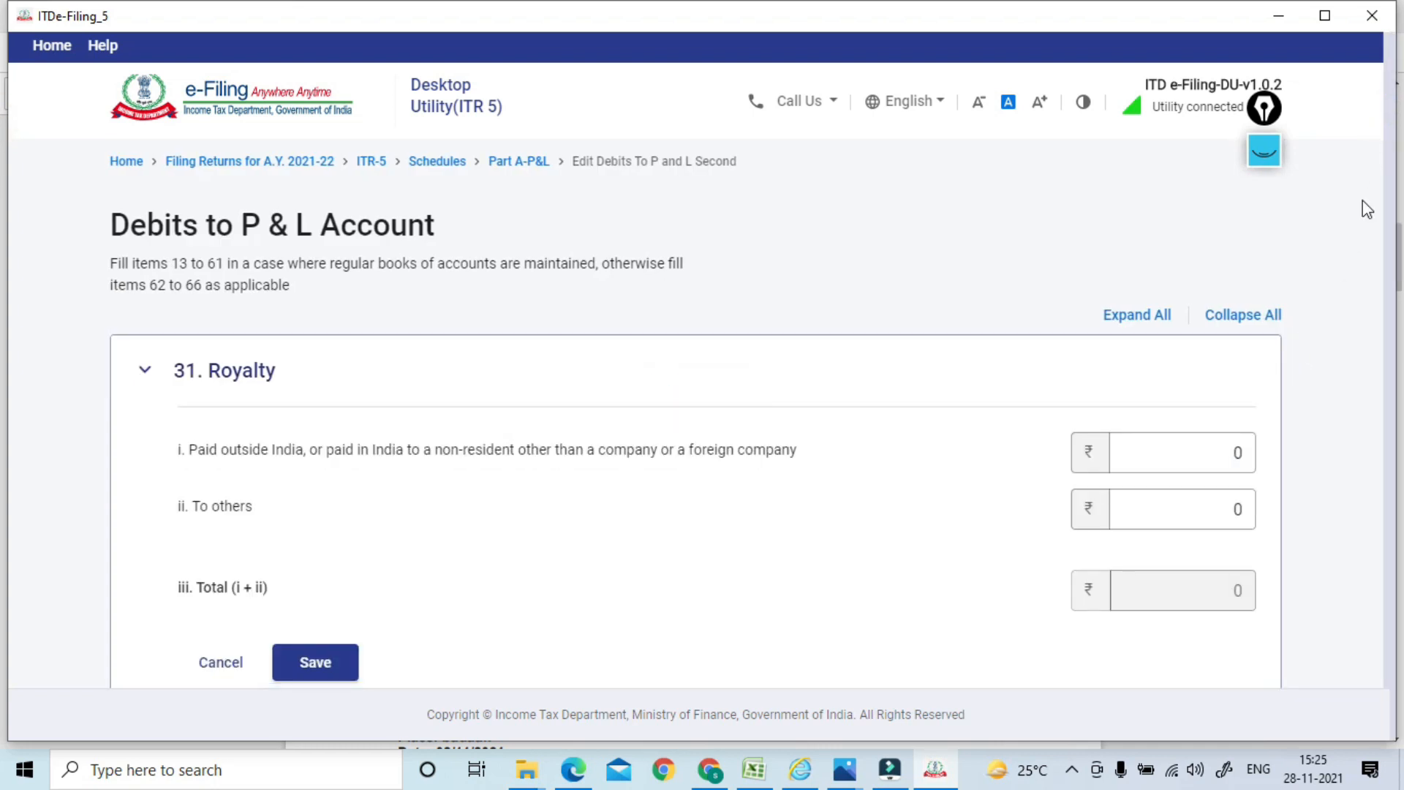
Save the five 47. Other expenses rows totalling ₹54,464 and add the page 2 debits
{"action": "left_click_drag", "start_coordinate": [1396, 112], "coordinate": [1402, 555]}
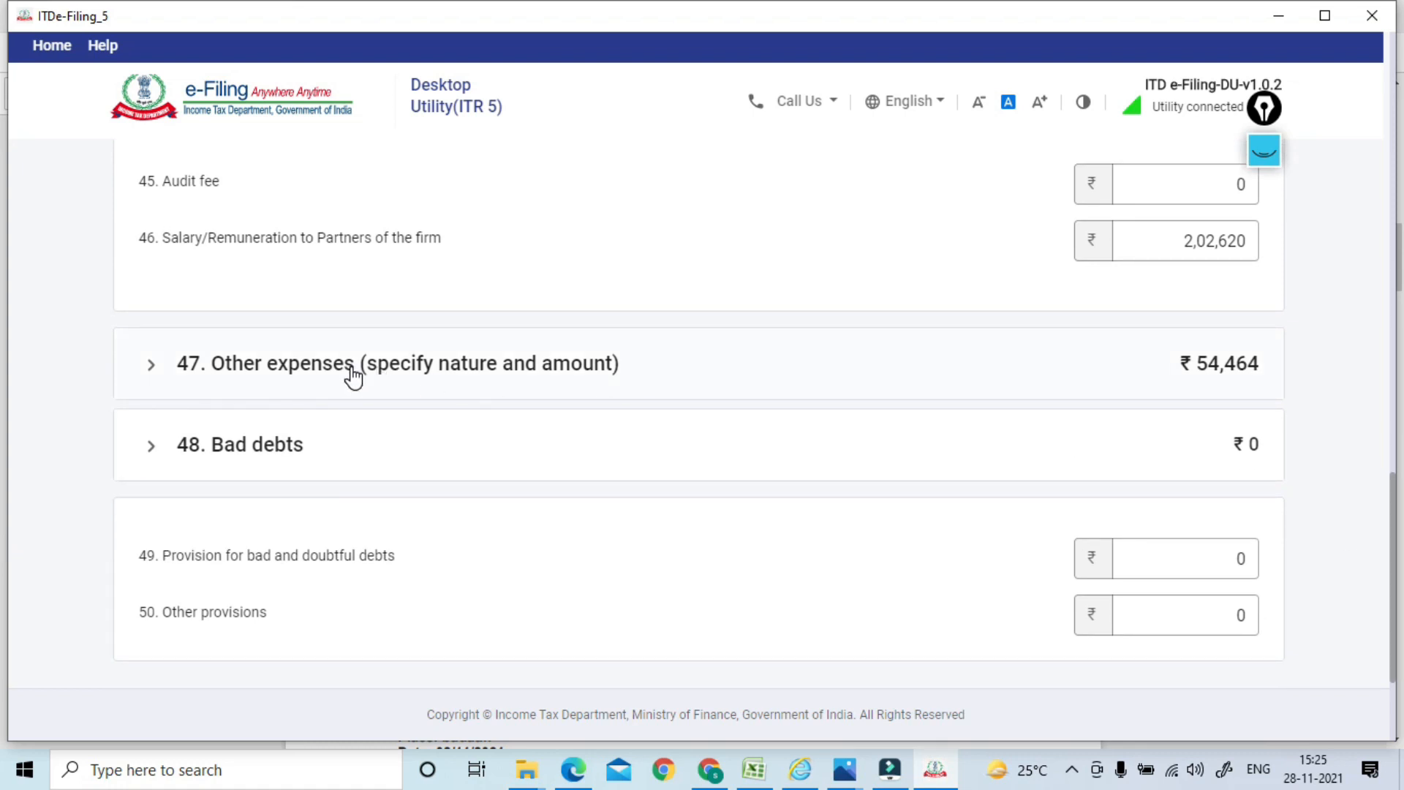
{"action": "left_click", "coordinate": [292, 372]}
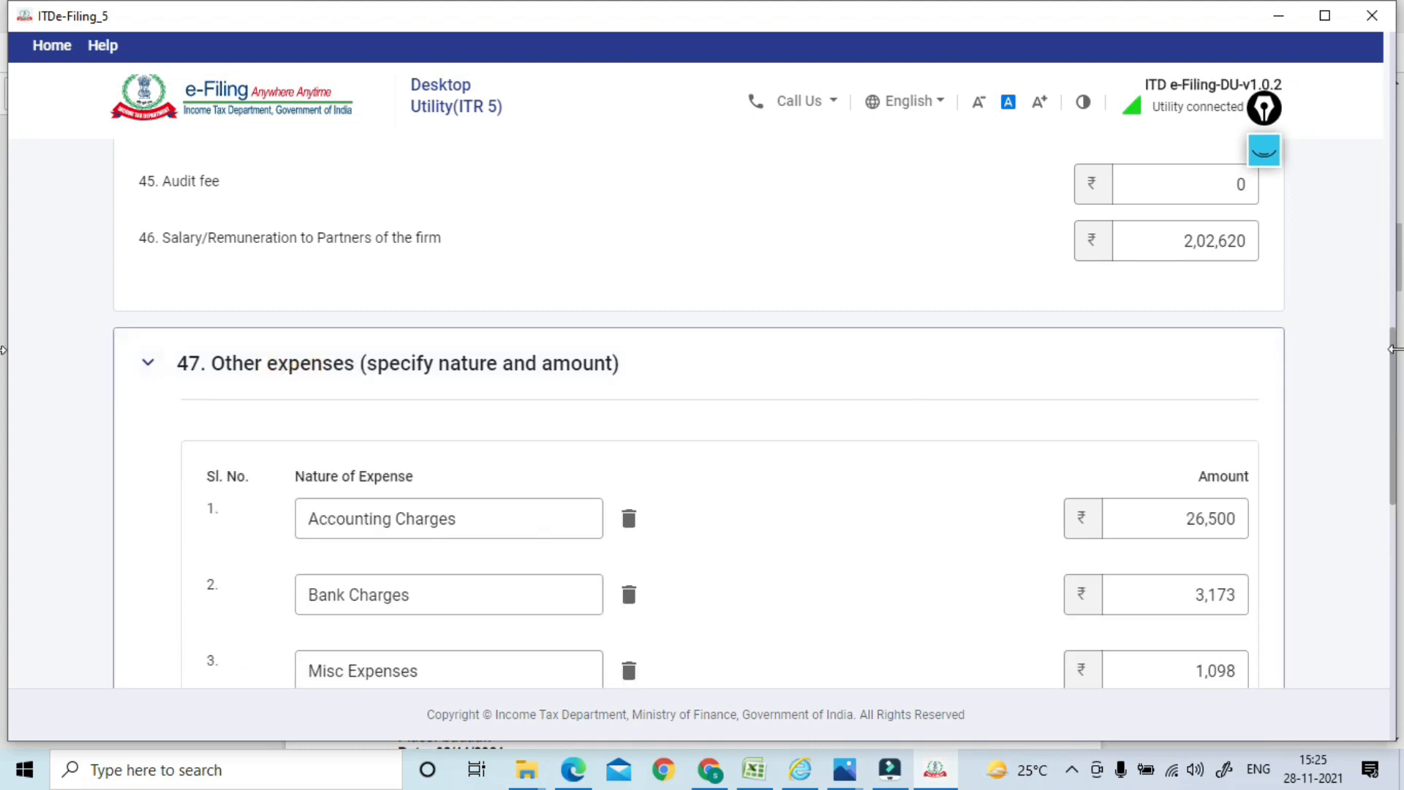
{"action": "scroll", "coordinate": [1390, 354], "scroll_direction": "down", "scroll_amount": 3}
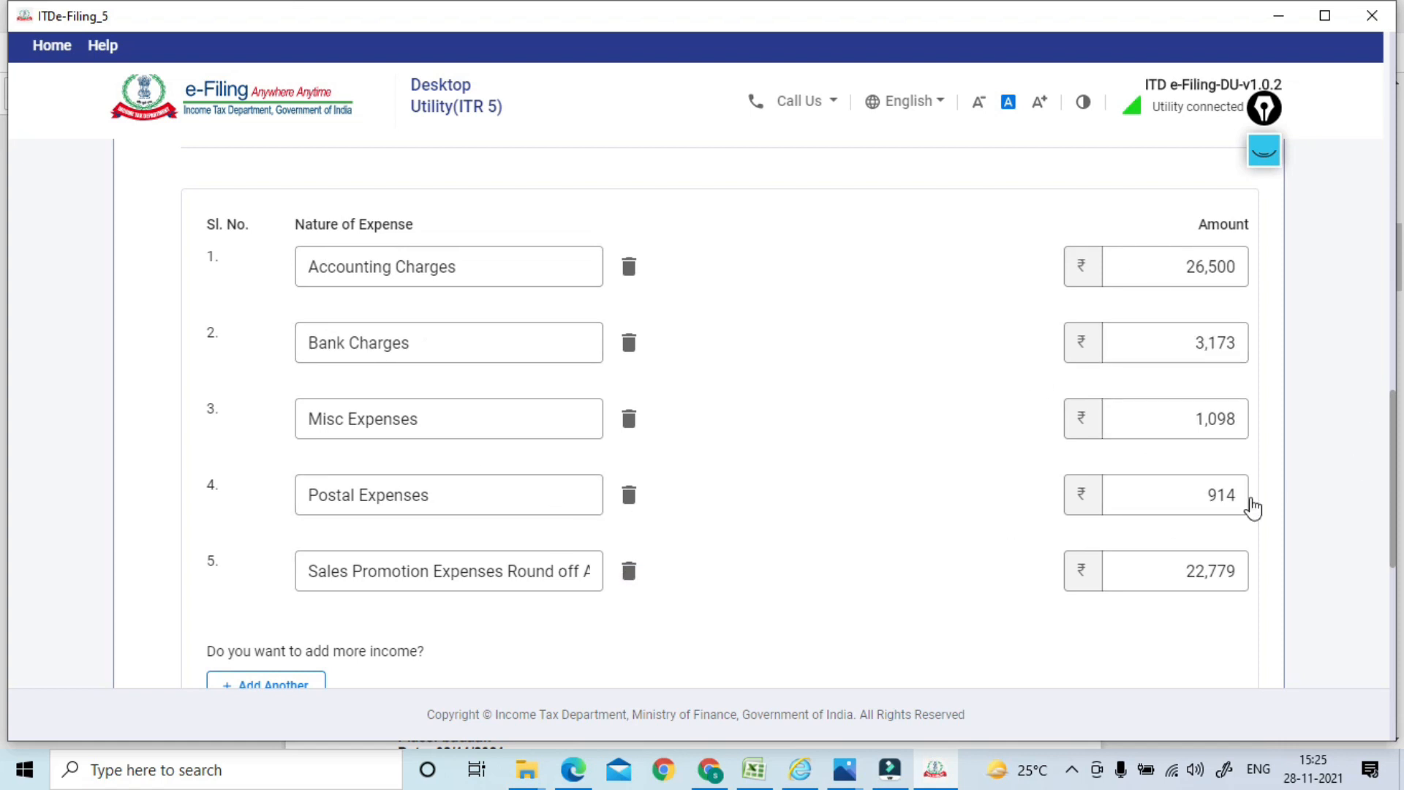
{"action": "left_click_drag", "start_coordinate": [1395, 420], "coordinate": [1348, 517]}
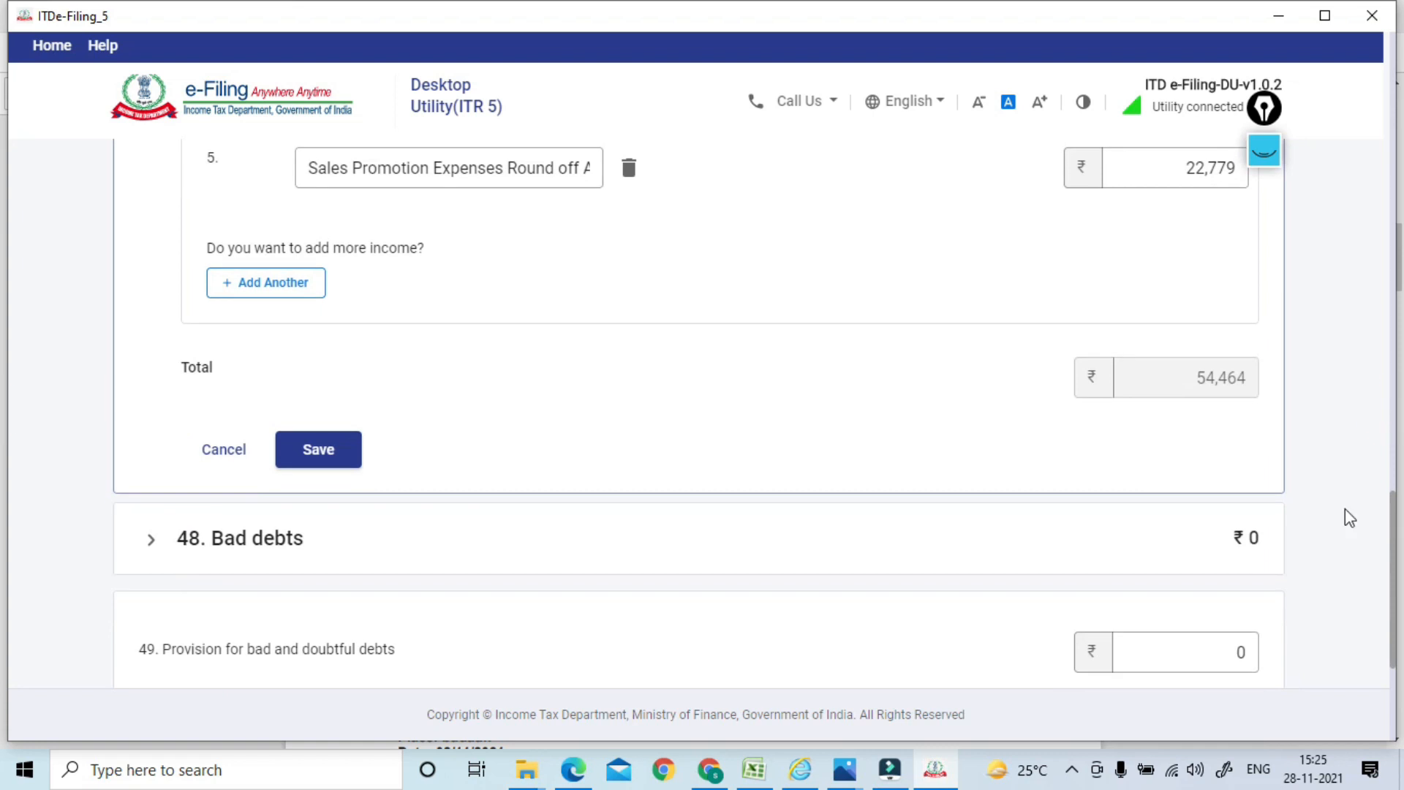
{"action": "left_click", "coordinate": [350, 459]}
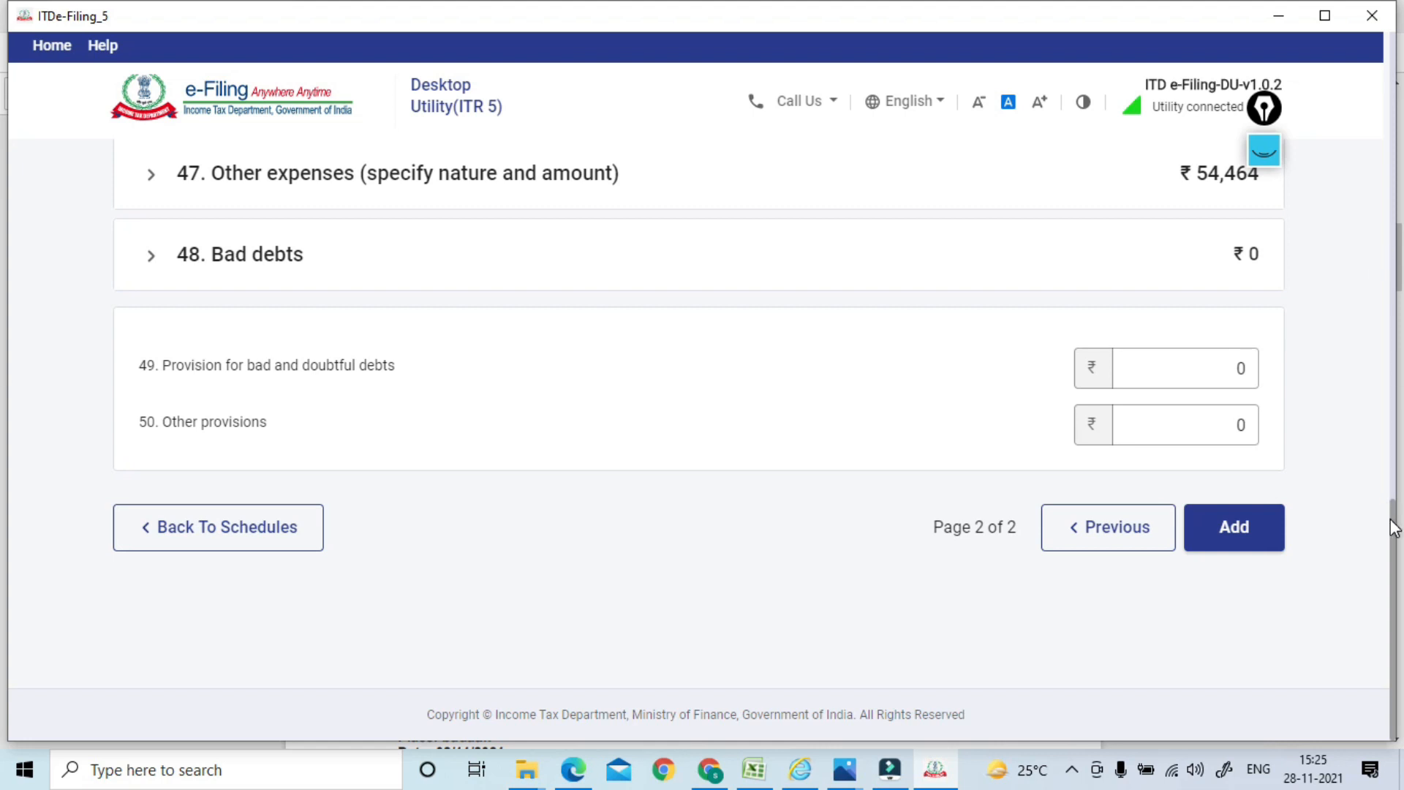
{"action": "left_click_drag", "start_coordinate": [1397, 528], "coordinate": [1394, 594]}
{"action": "left_click", "coordinate": [1231, 536]}
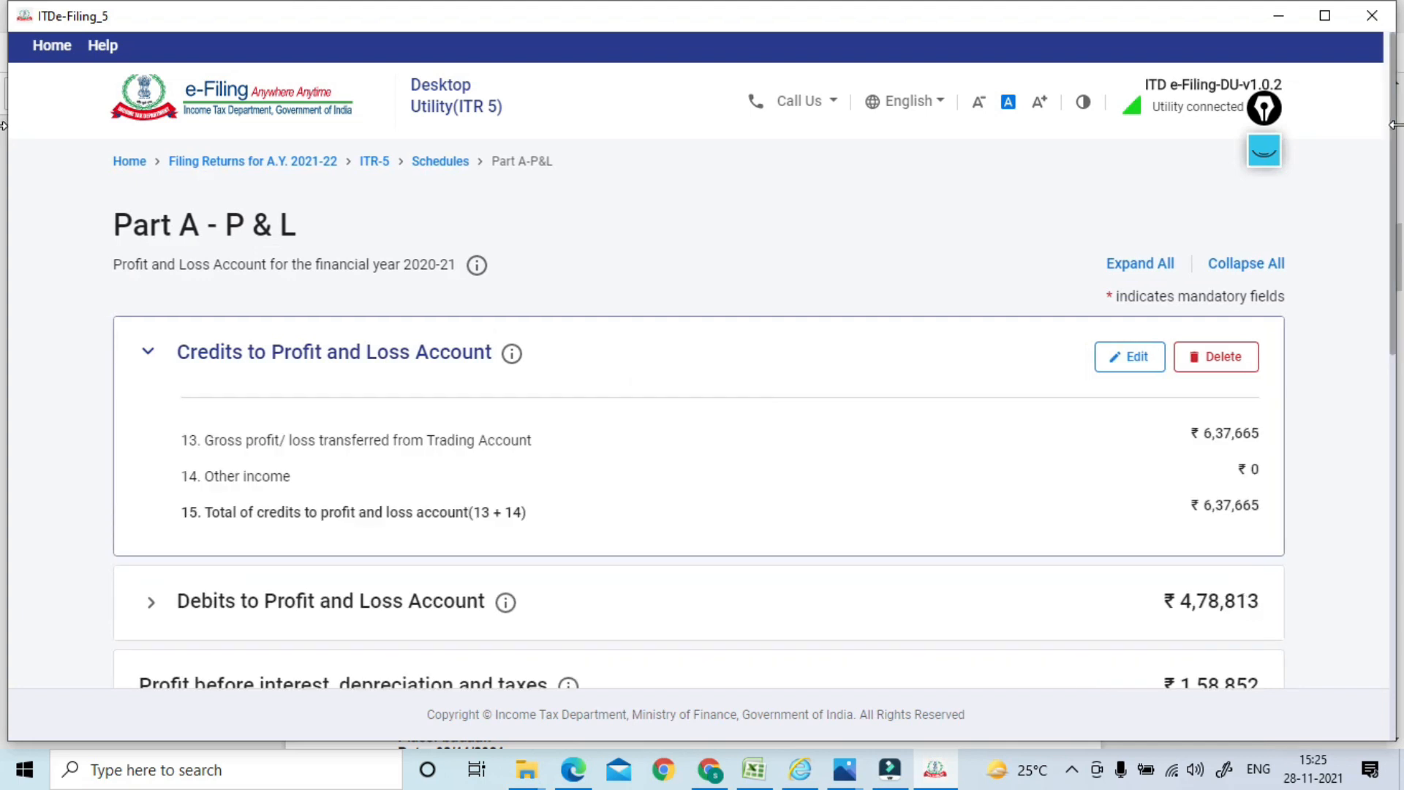
Review the P&L summary, expand No Account Cases, and confirm net profit before taxes ₹55,958
{"action": "left_click_drag", "start_coordinate": [1393, 115], "coordinate": [1381, 254]}
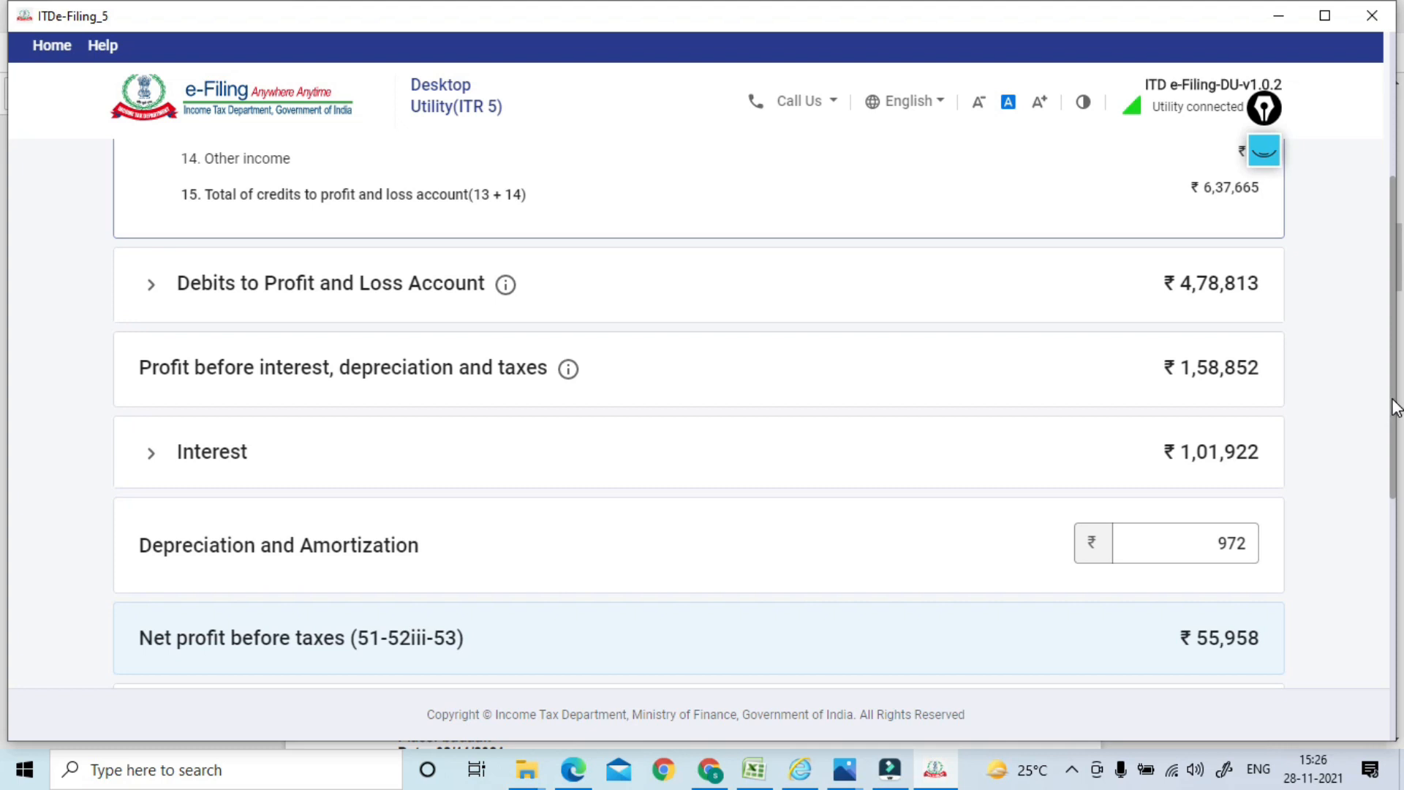
{"action": "scroll", "coordinate": [1396, 407], "scroll_direction": "down", "scroll_amount": 3}
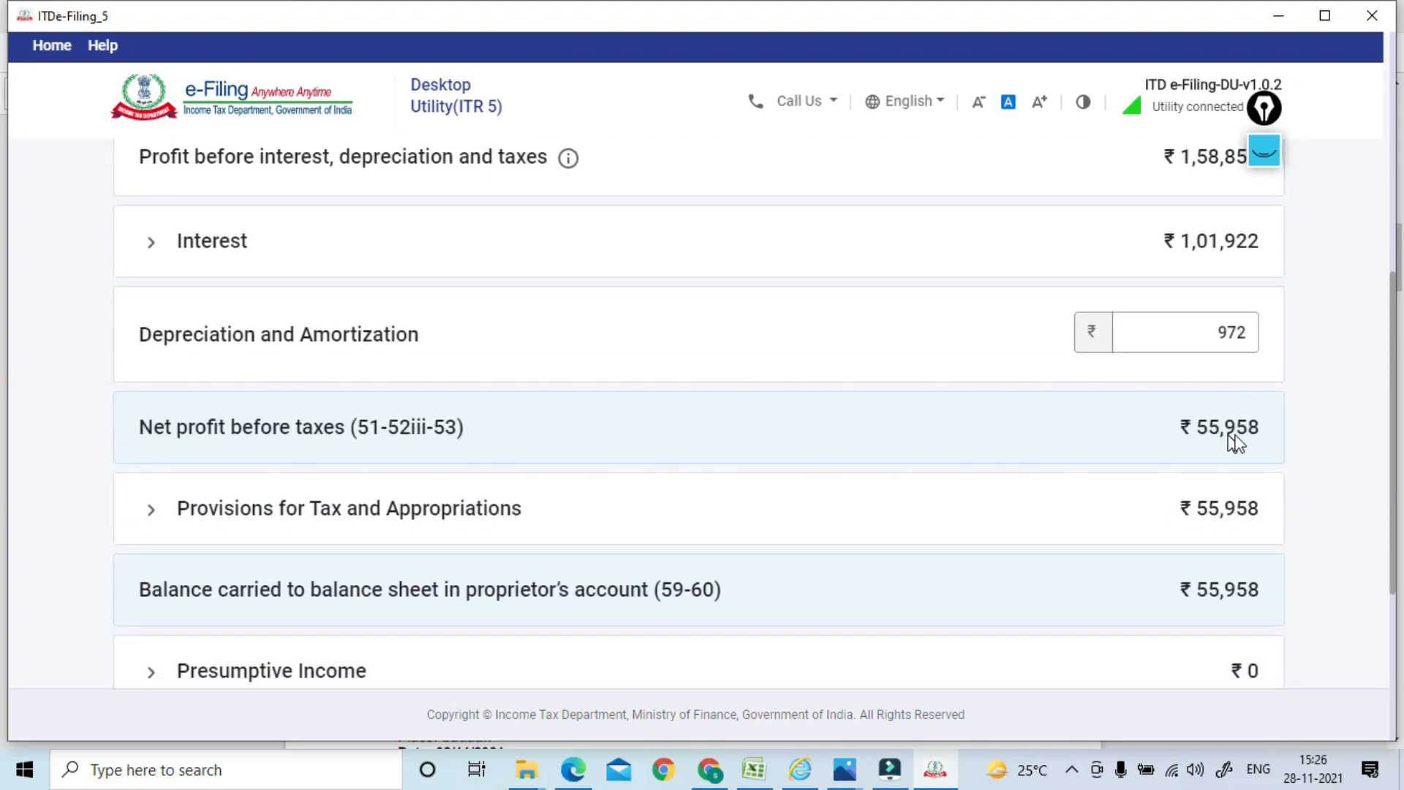
{"action": "scroll", "coordinate": [1384, 461], "scroll_direction": "down", "scroll_amount": 4}
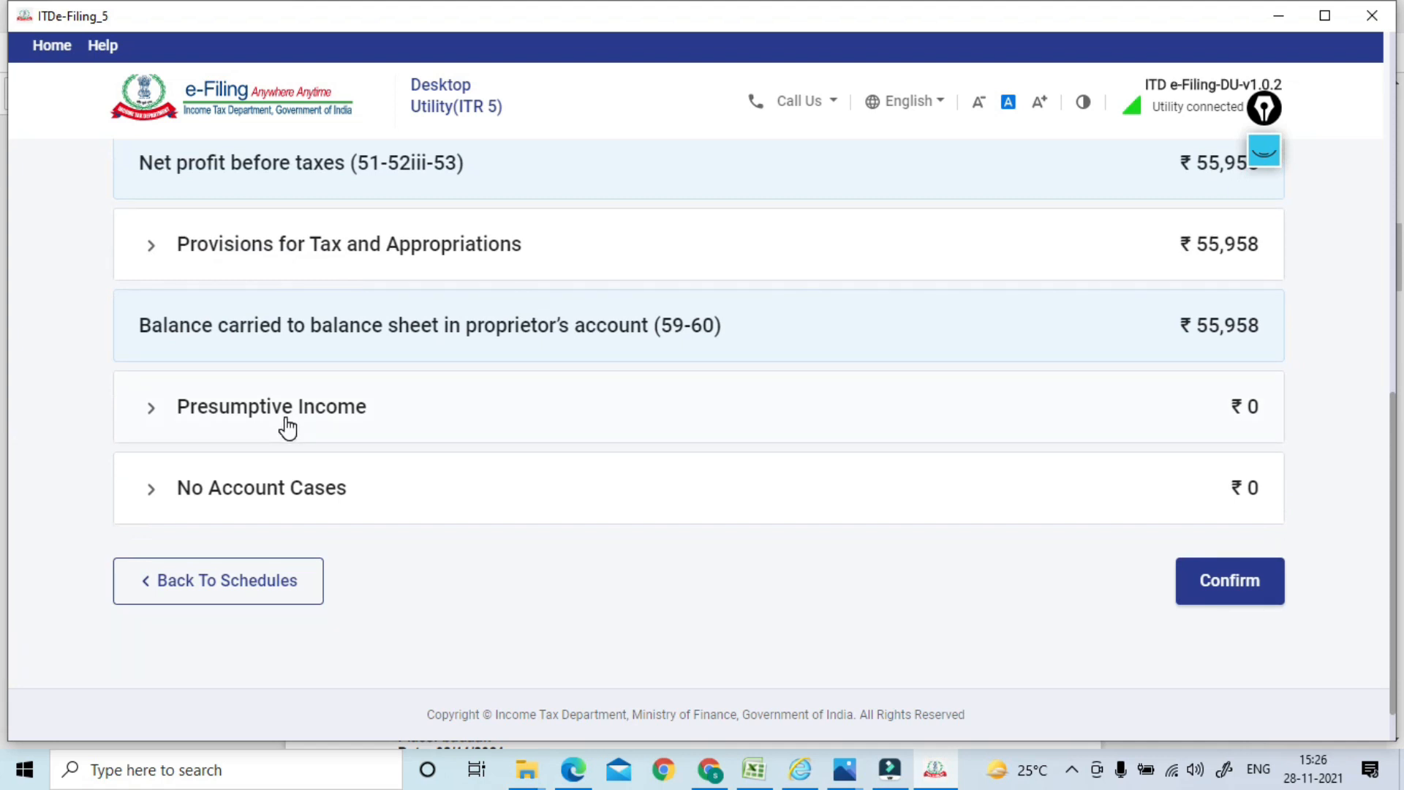
{"action": "left_click", "coordinate": [314, 521]}
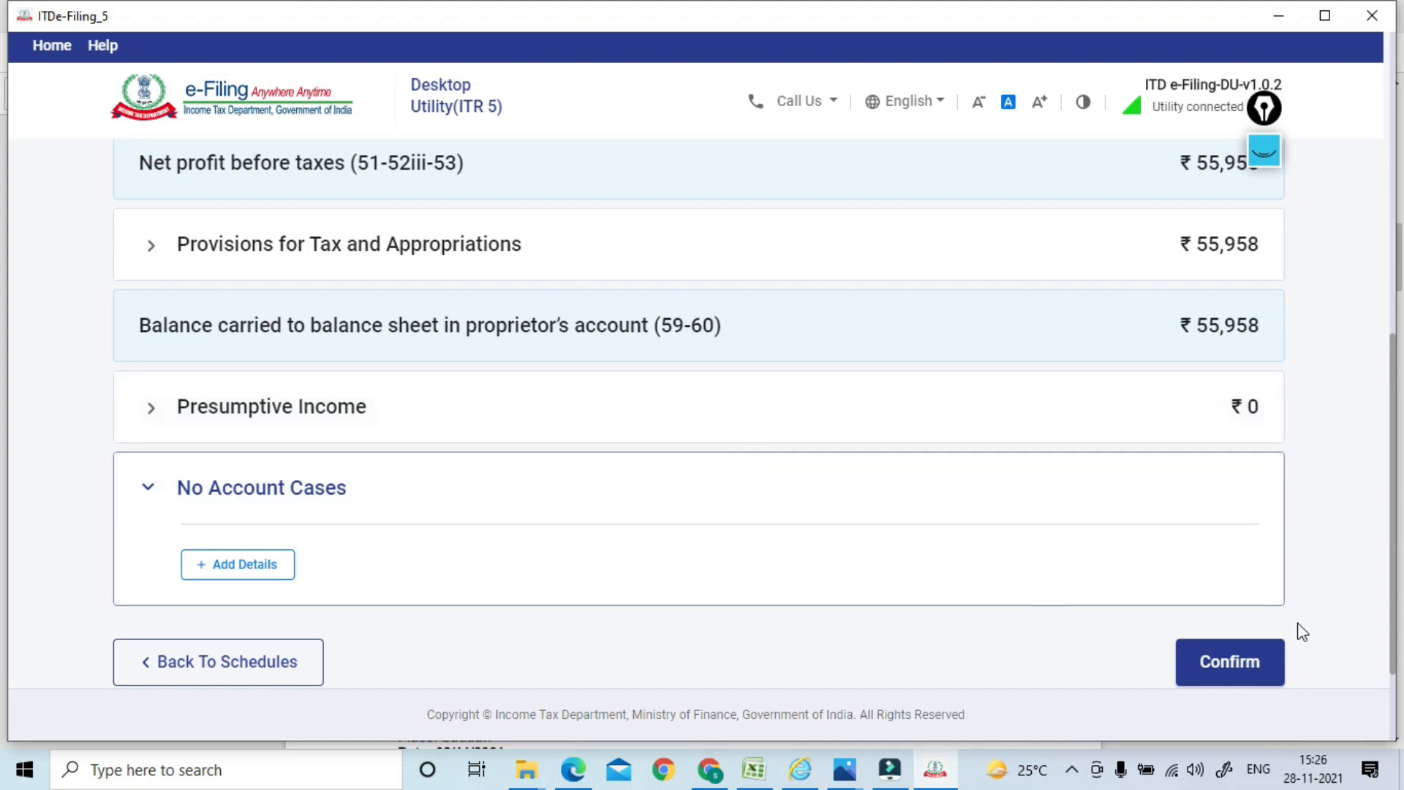
{"action": "left_click", "coordinate": [1205, 680]}
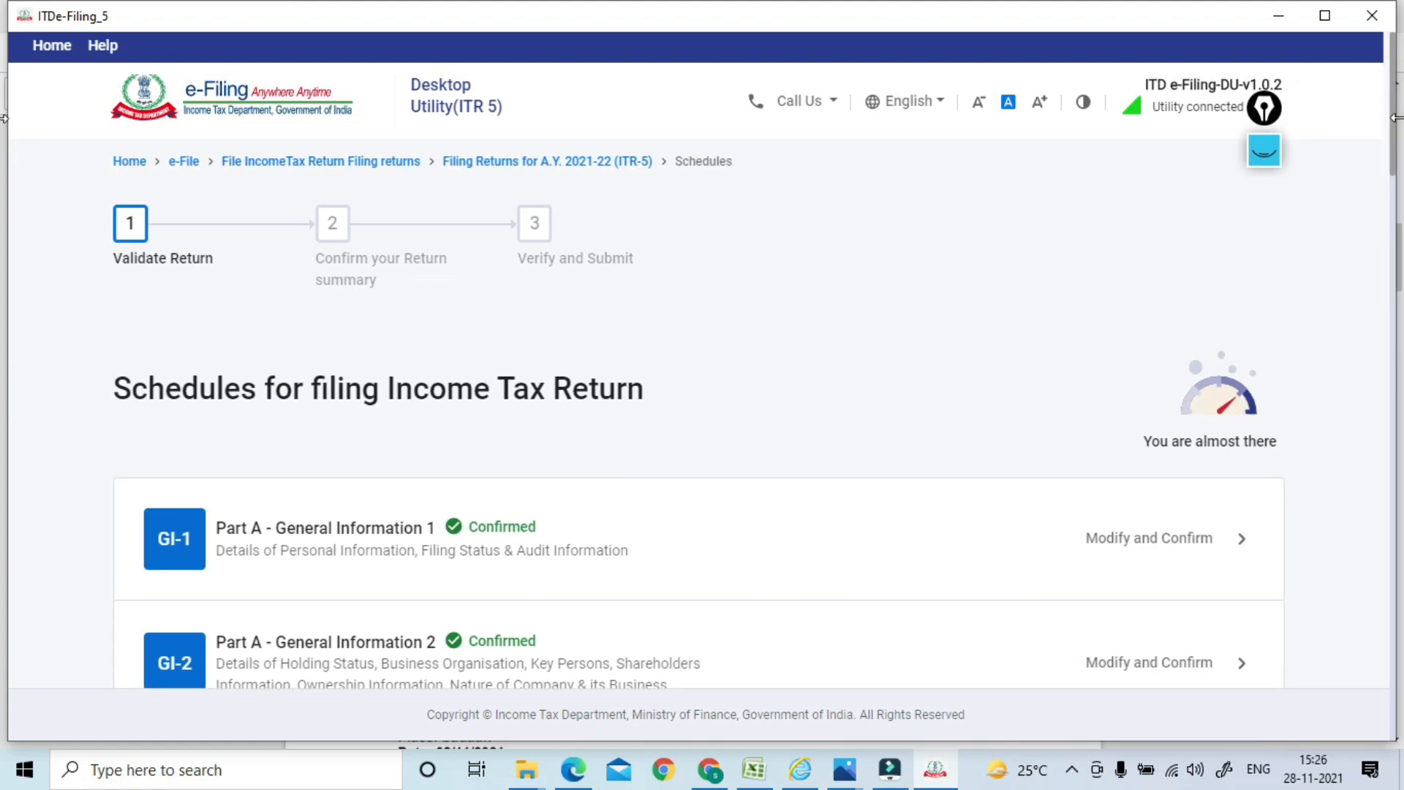
Open Schedule Other Information for Business and review accounting method MERC and inventory valuation items
{"action": "left_click_drag", "start_coordinate": [1398, 128], "coordinate": [3, 410]}
{"action": "left_click_drag", "start_coordinate": [1402, 401], "coordinate": [1397, 314]}
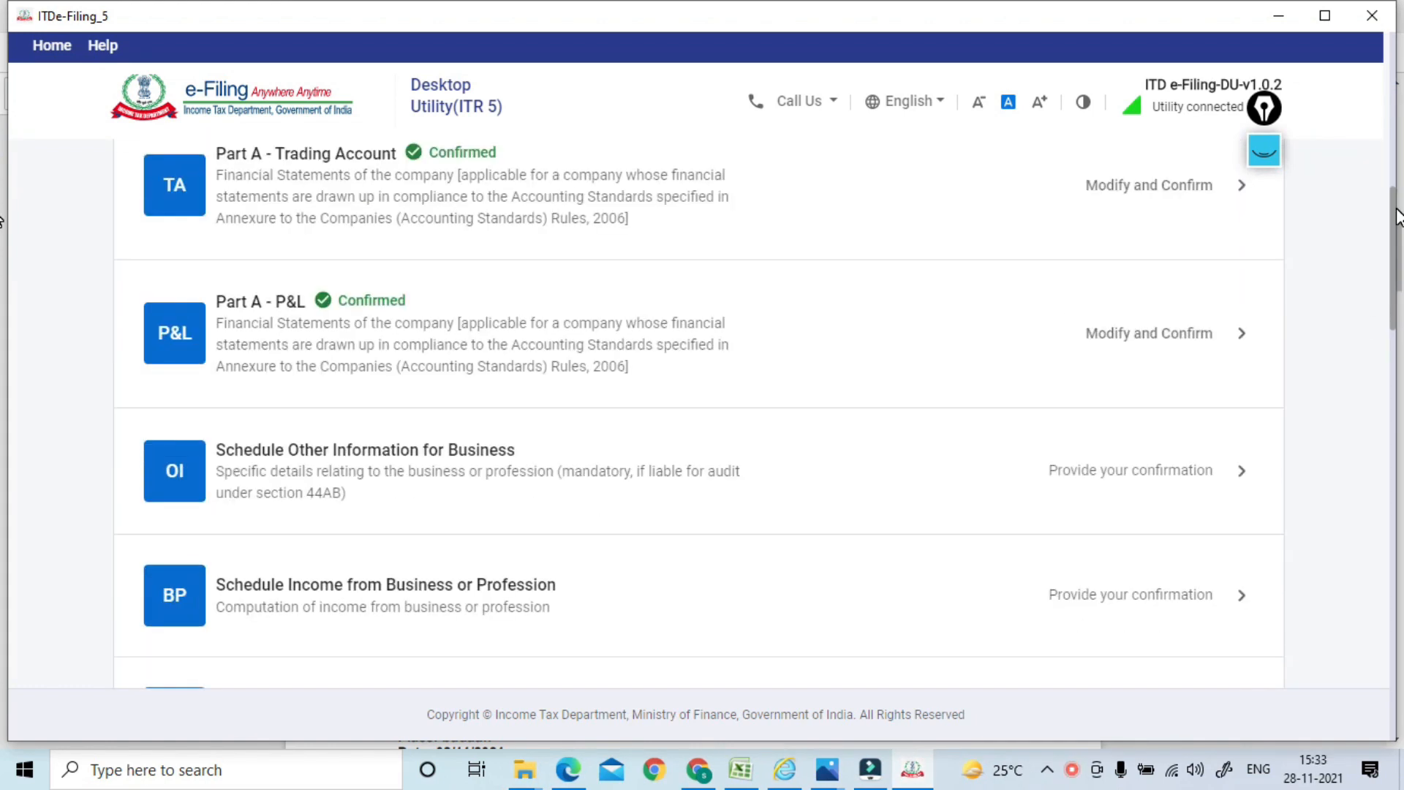
{"action": "scroll", "coordinate": [428, 370], "scroll_direction": "down", "scroll_amount": 2}
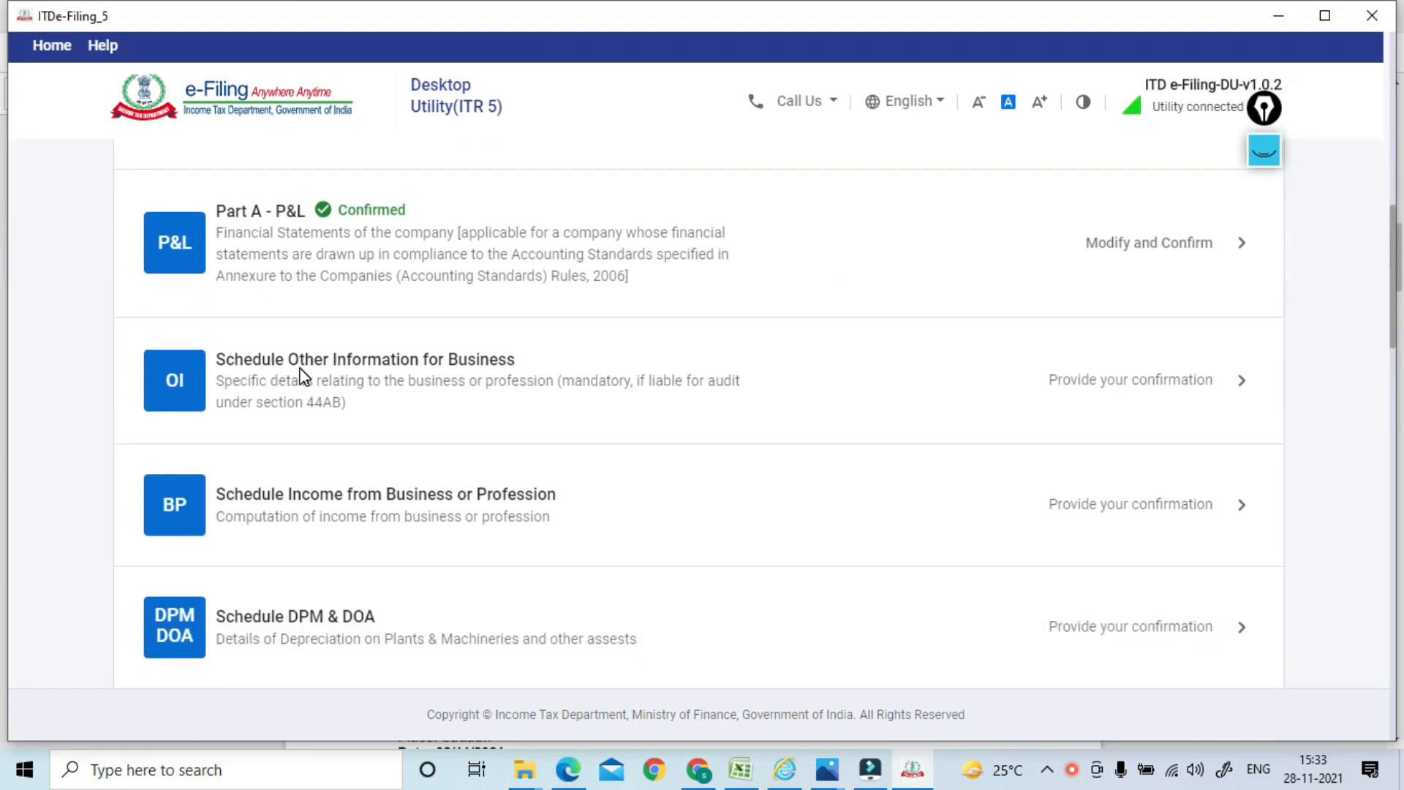
{"action": "left_click", "coordinate": [405, 382]}
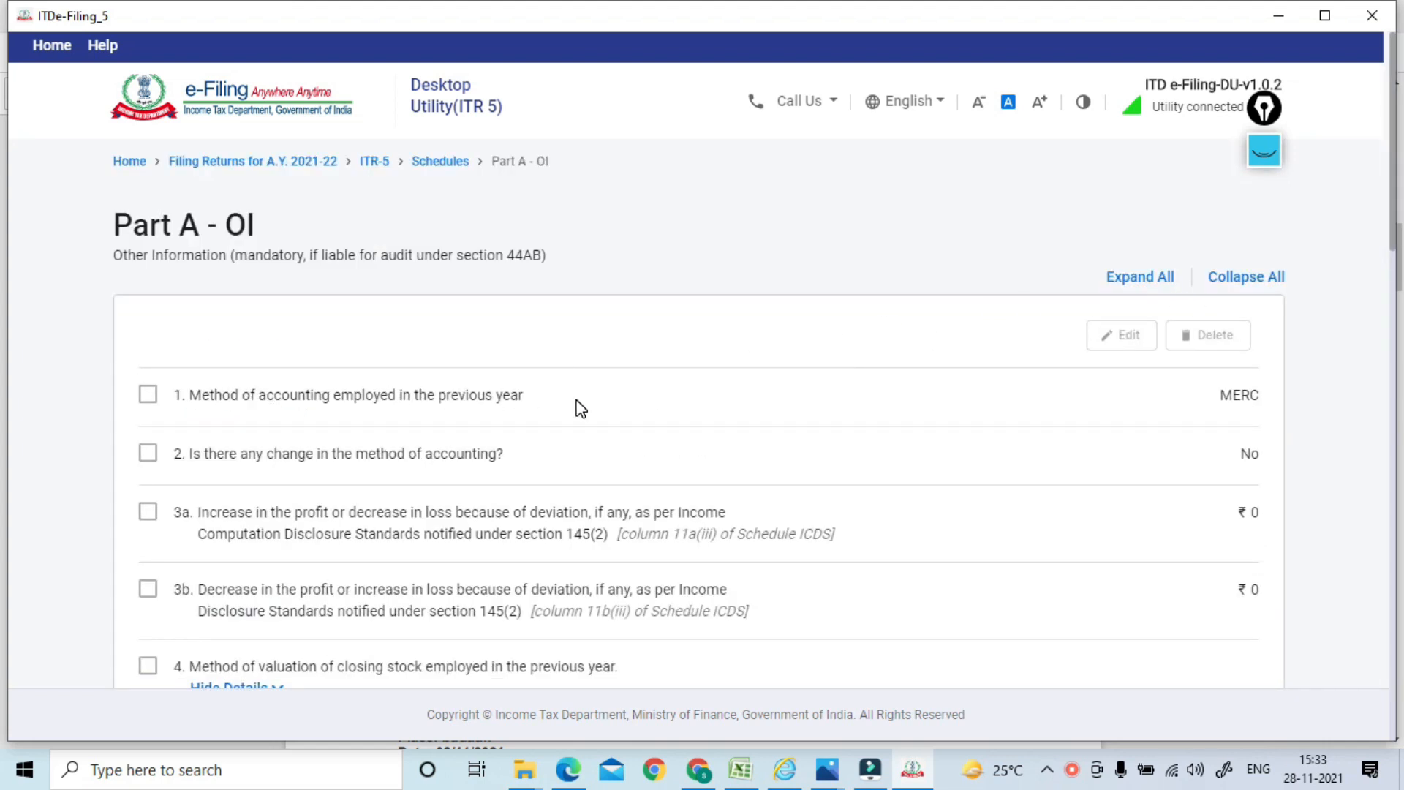
{"action": "left_click", "coordinate": [149, 397]}
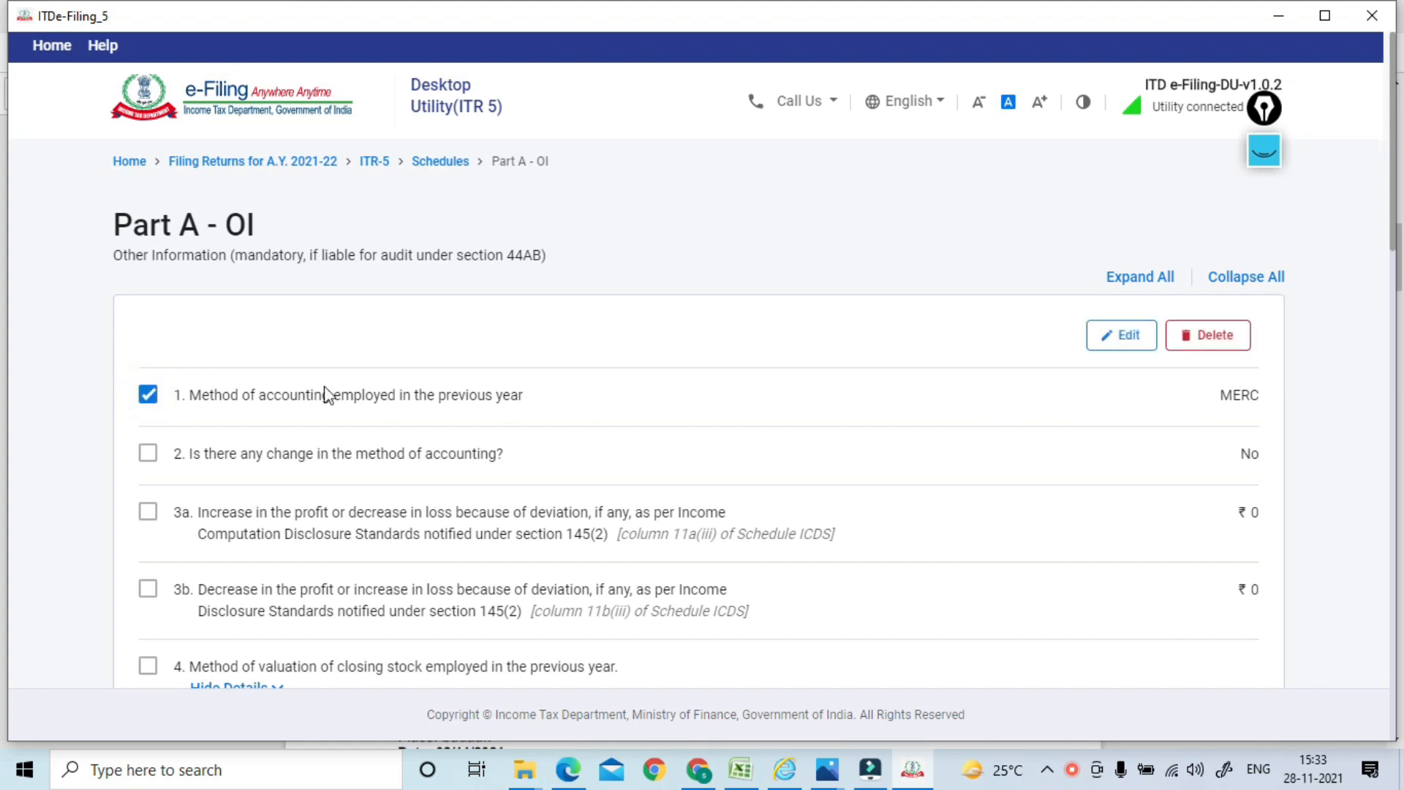
{"action": "left_click", "coordinate": [140, 396]}
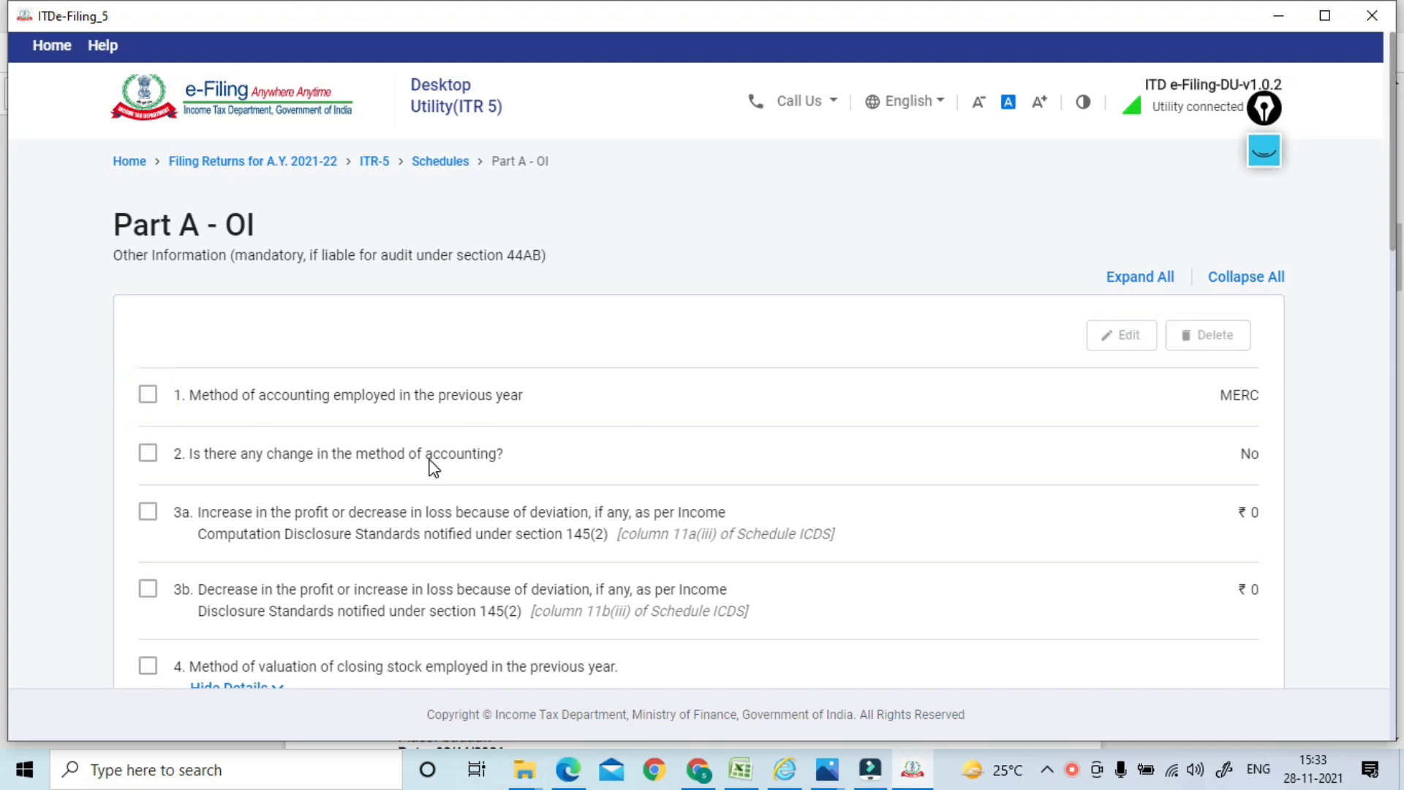
{"action": "left_click_drag", "start_coordinate": [1393, 221], "coordinate": [1394, 318]}
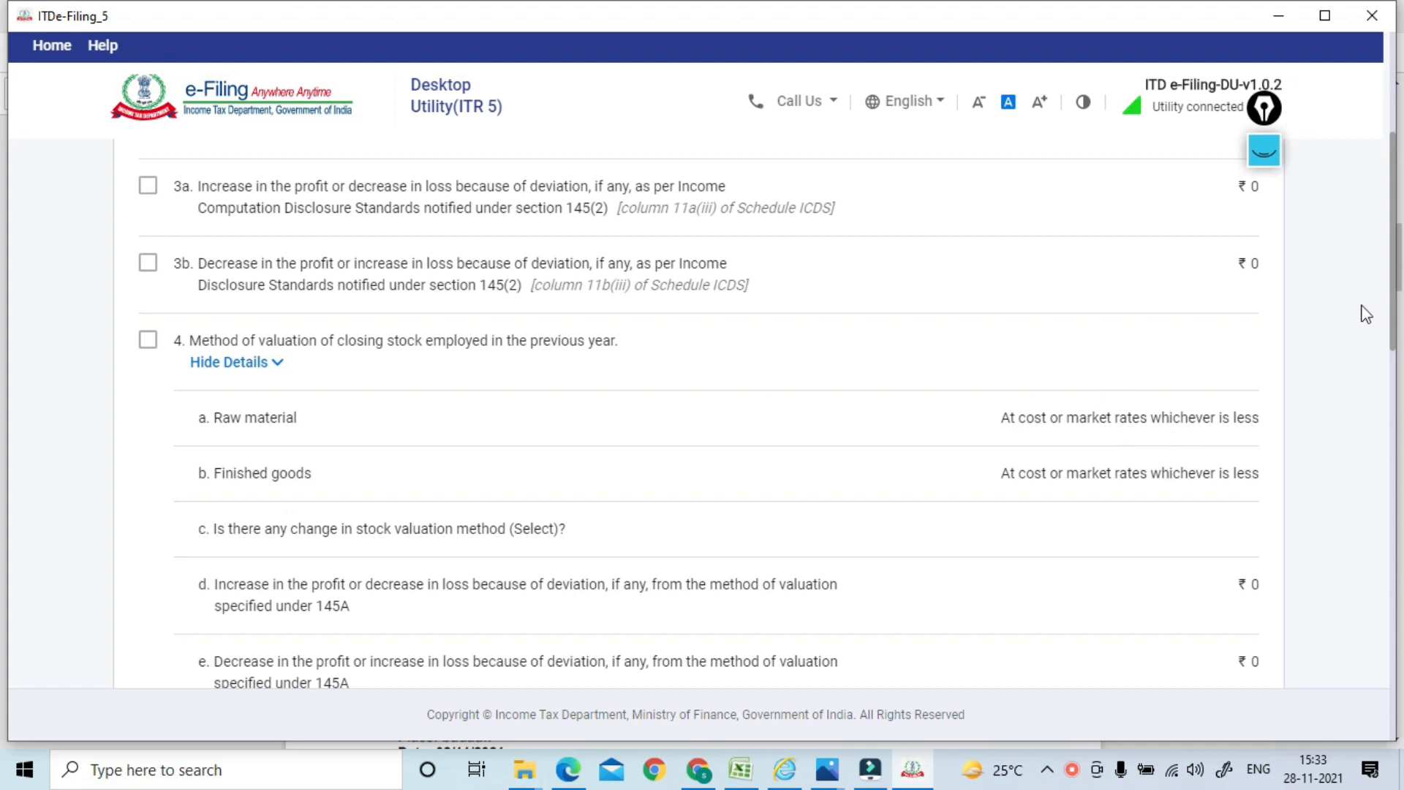
{"action": "left_click_drag", "start_coordinate": [1397, 298], "coordinate": [1374, 429]}
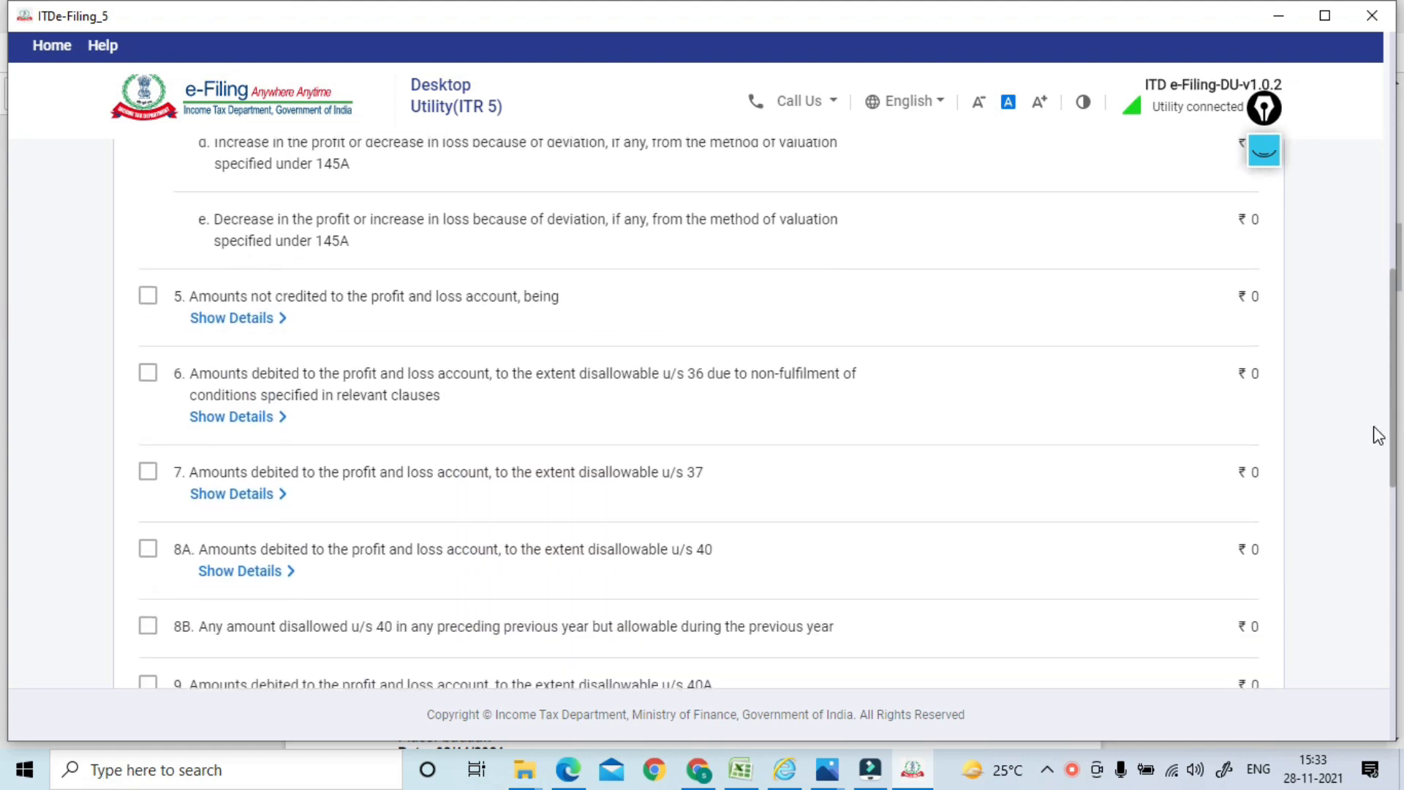
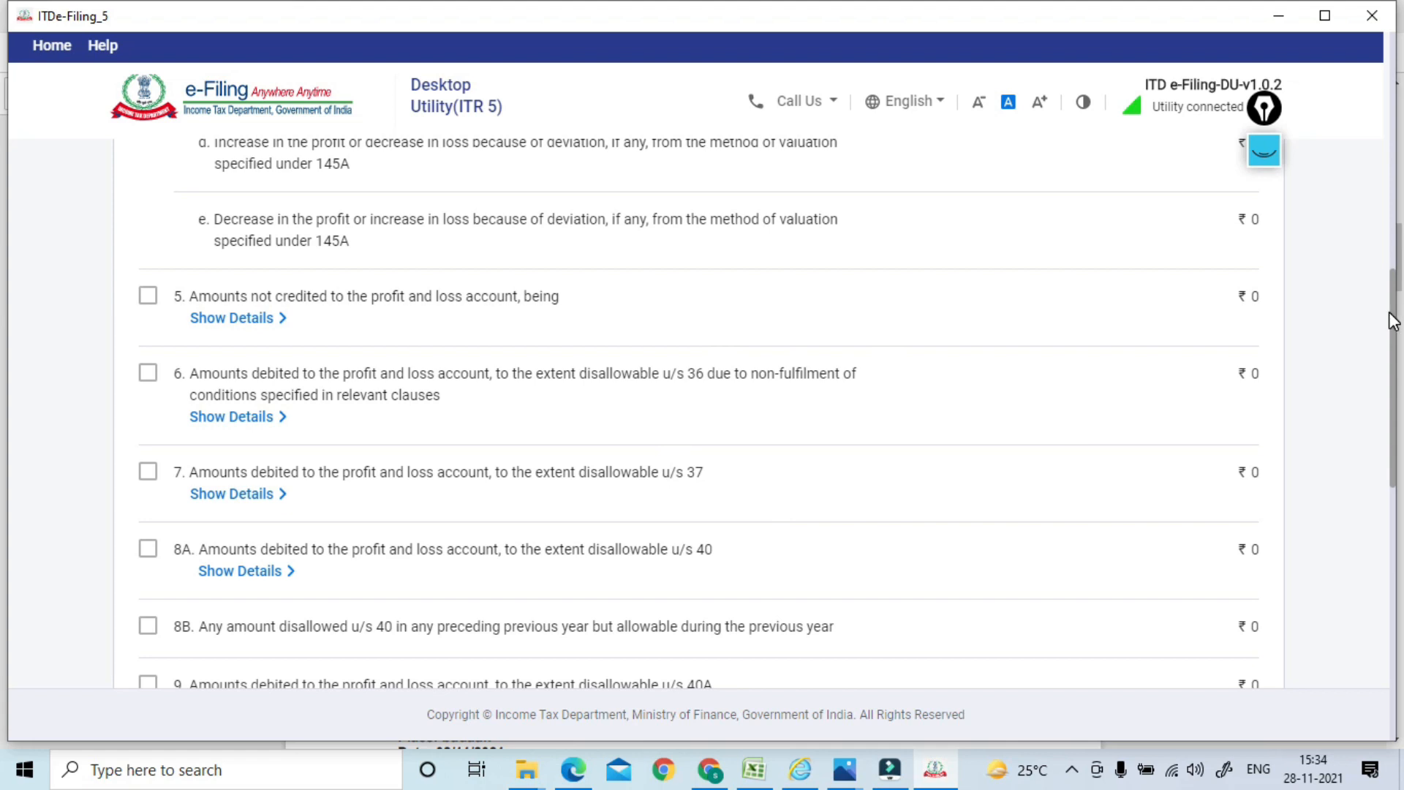
Scroll Schedule OI through items 5–17, all nil, and confirm it
{"action": "left_click_drag", "start_coordinate": [1388, 341], "coordinate": [1394, 344]}
{"action": "left_click", "coordinate": [1393, 344]}
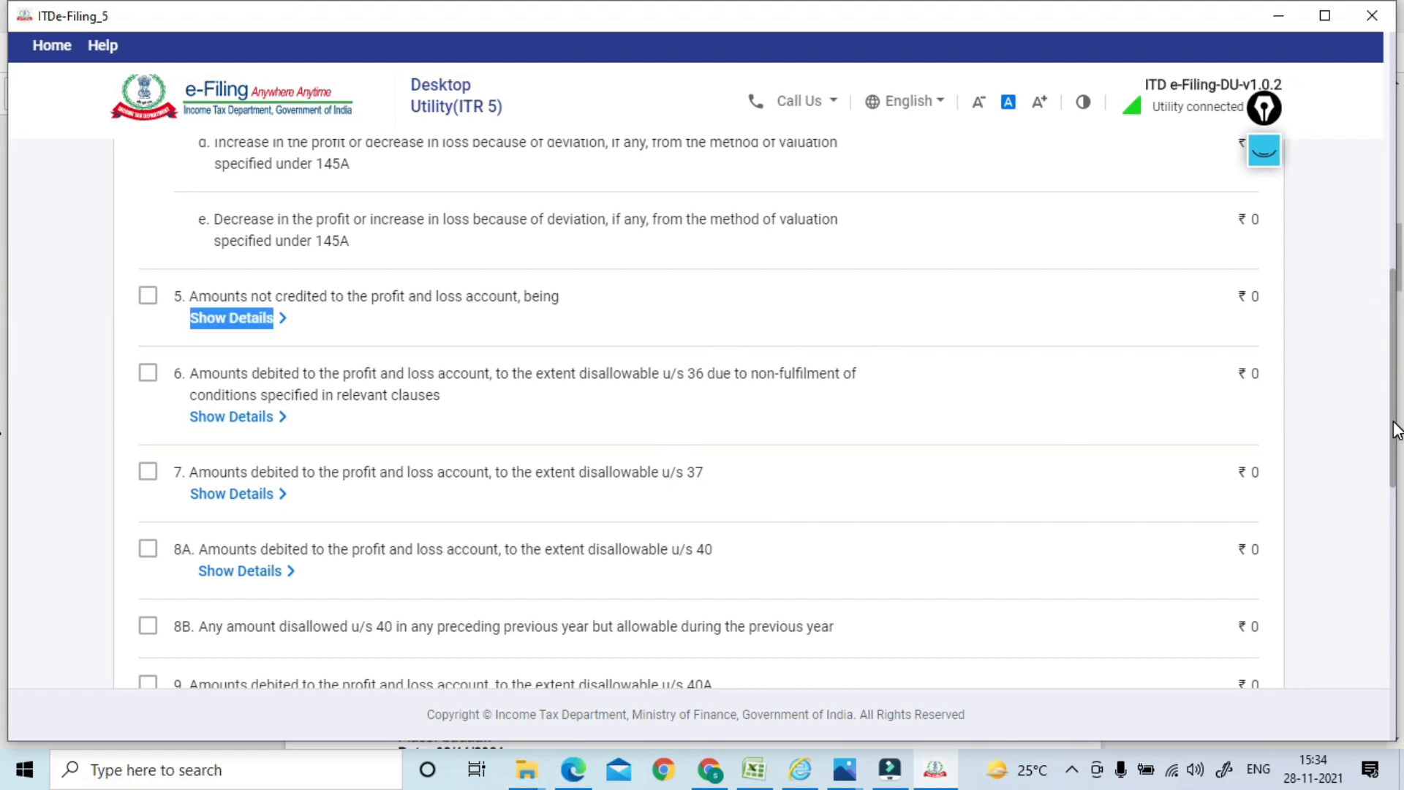
{"action": "left_click_drag", "start_coordinate": [1395, 425], "coordinate": [1397, 594]}
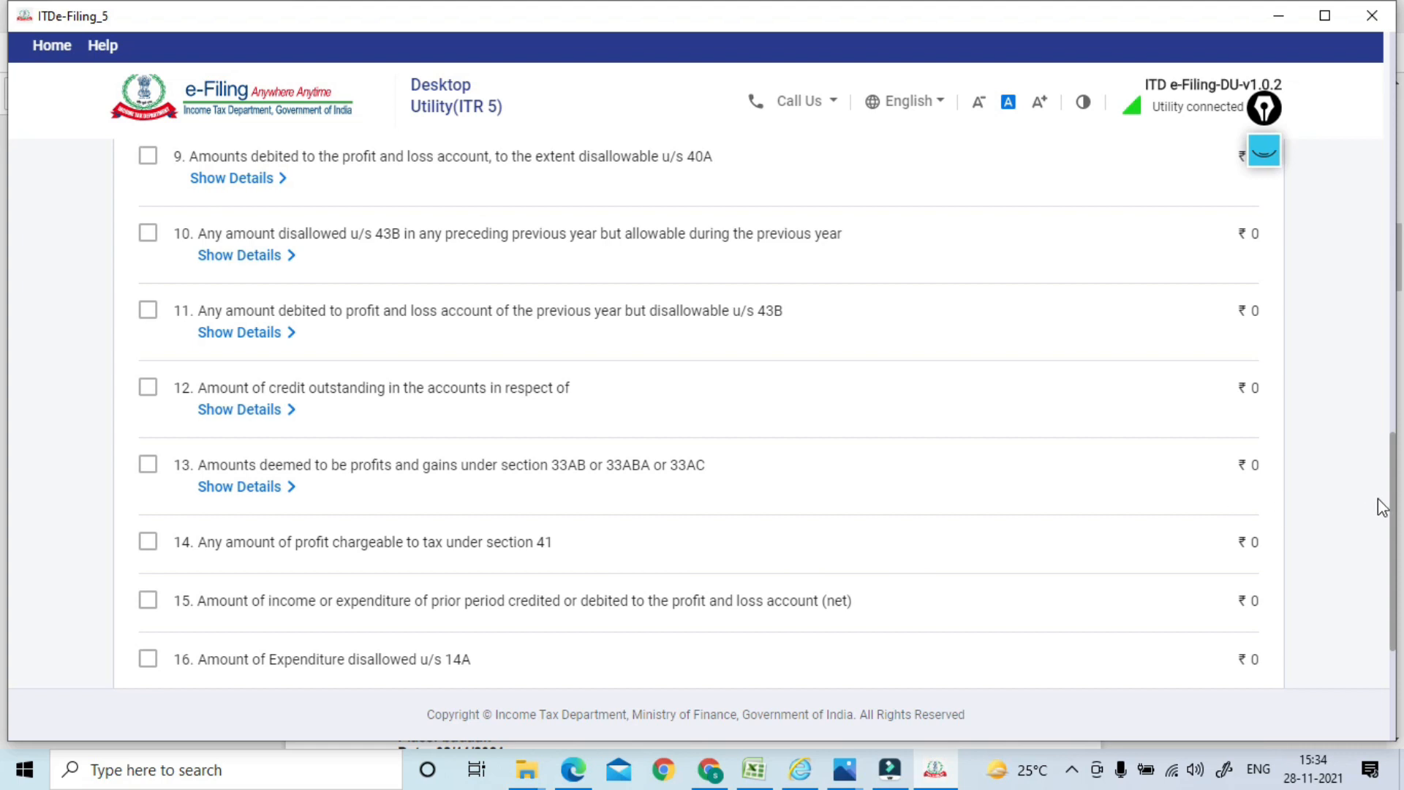
{"action": "left_click_drag", "start_coordinate": [1394, 497], "coordinate": [1394, 596]}
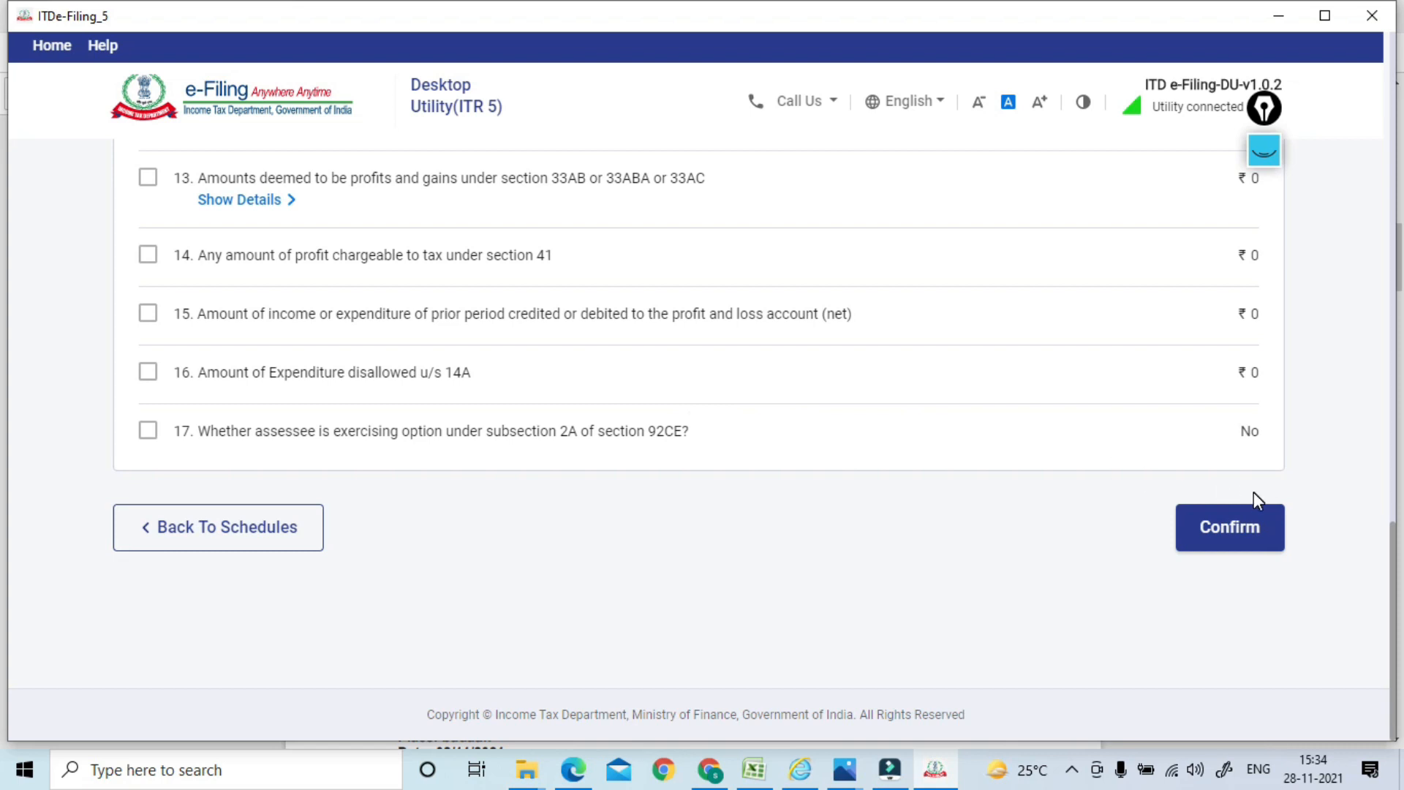
{"action": "left_click", "coordinate": [1226, 531]}
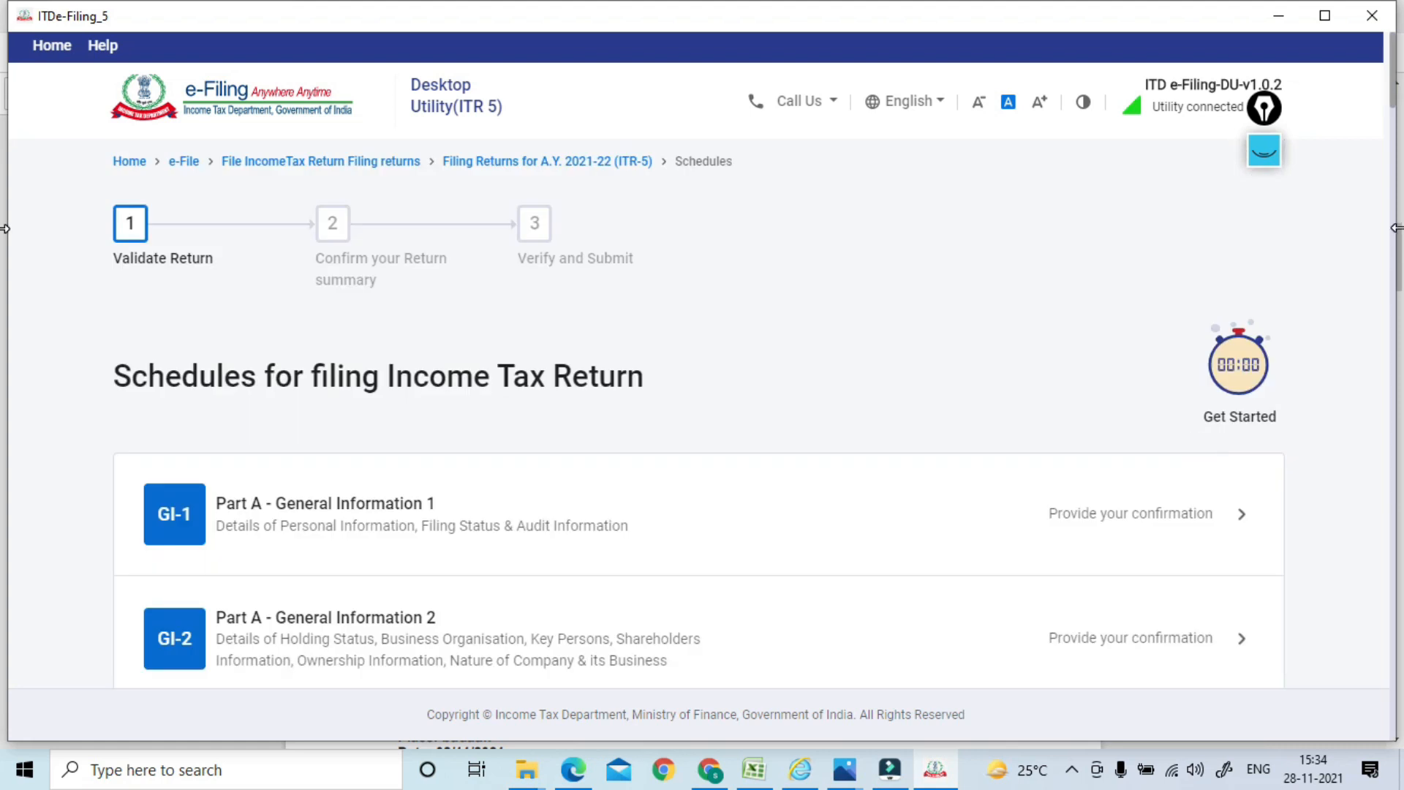
Open Schedule BP, expand section E, confirm ₹55,958 business income, then switch to SERVER101.pdf
{"action": "left_click_drag", "start_coordinate": [1393, 96], "coordinate": [1379, 314]}
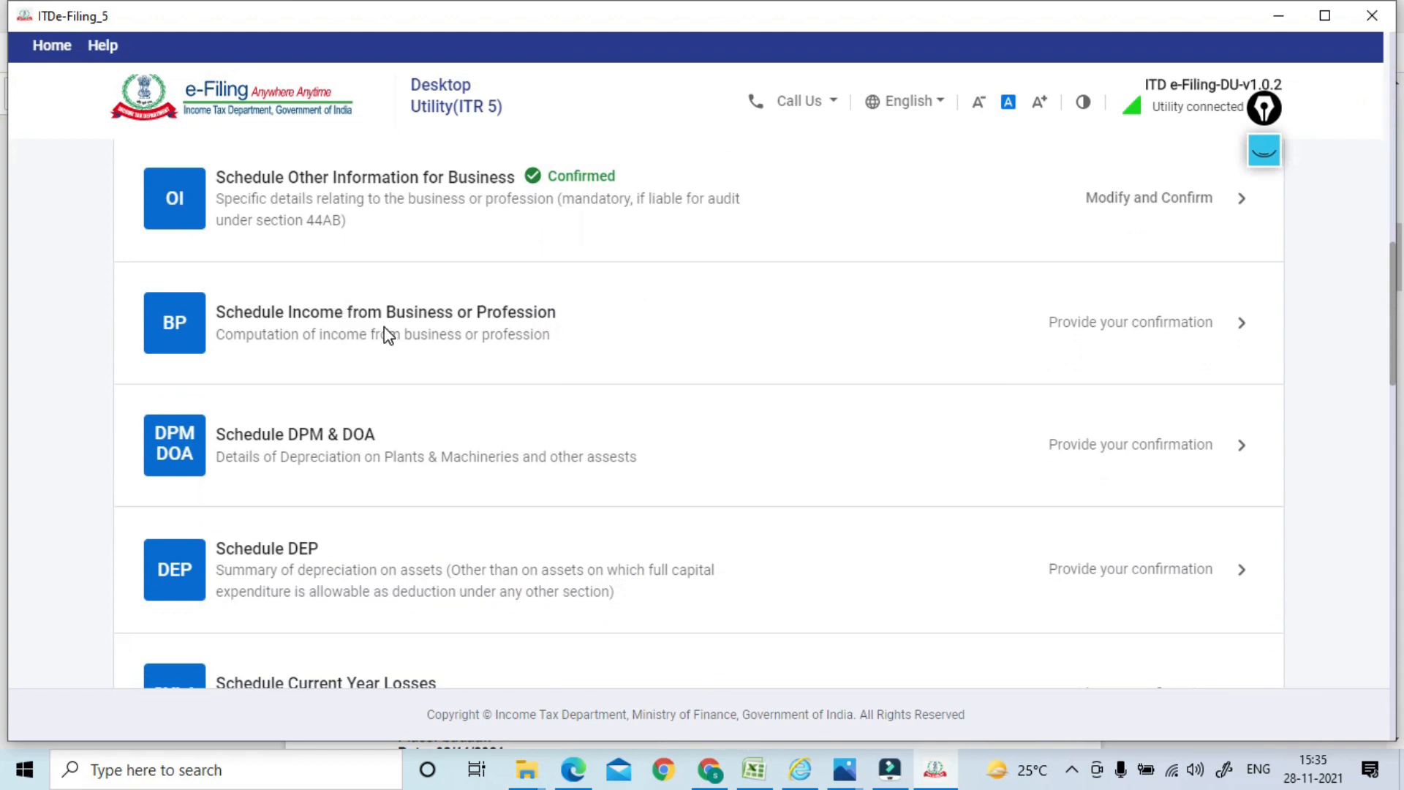
{"action": "left_click", "coordinate": [443, 318]}
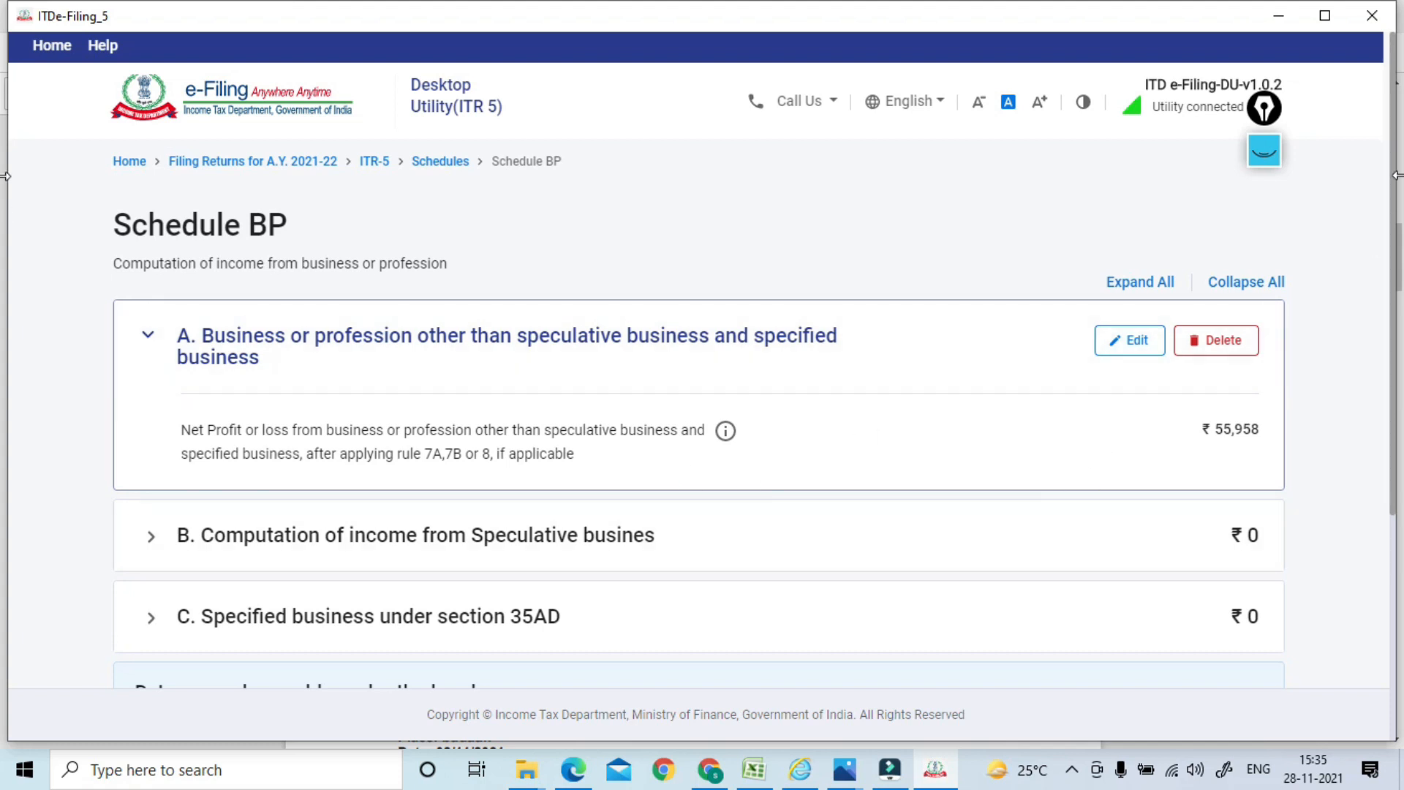
{"action": "scroll", "coordinate": [1397, 184], "scroll_direction": "down", "scroll_amount": 2}
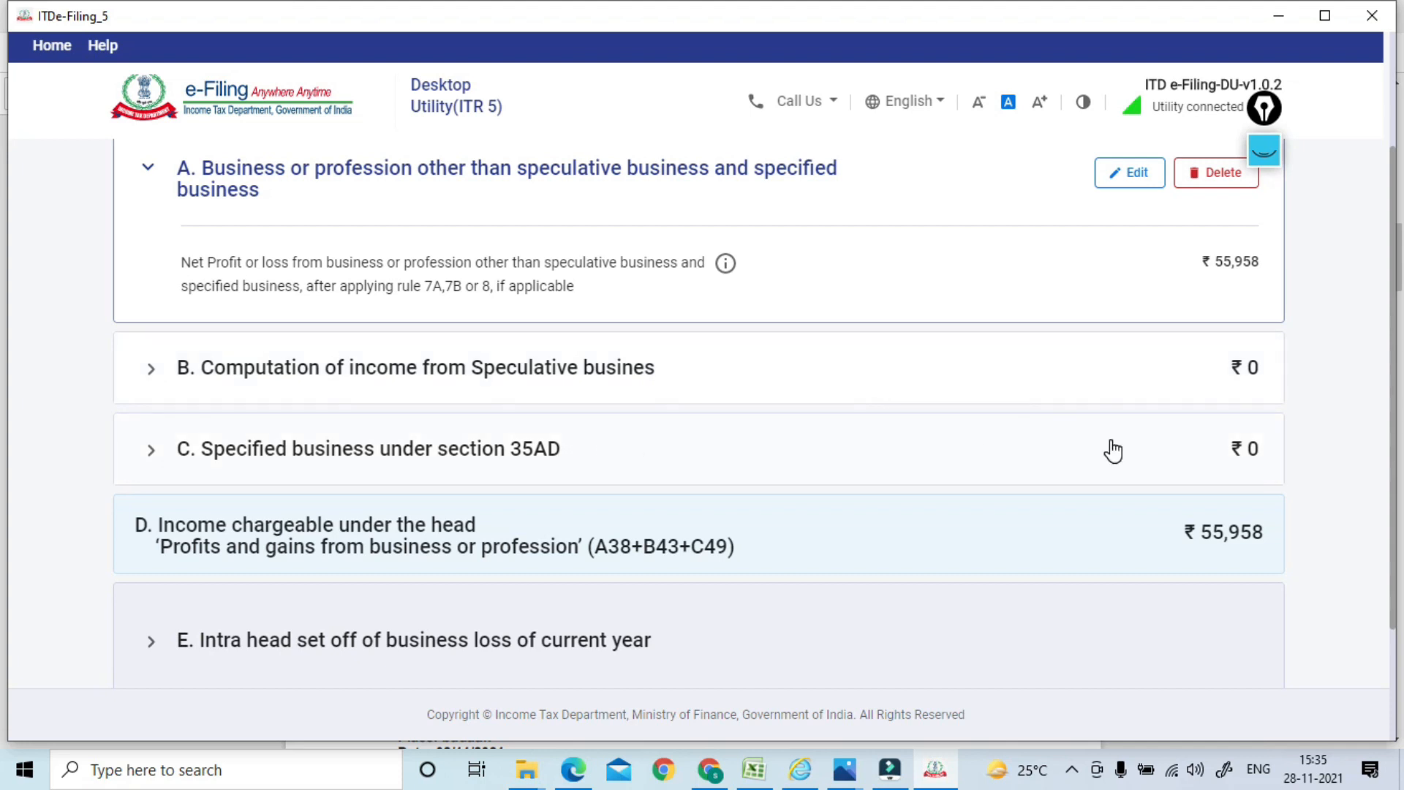
{"action": "left_click_drag", "start_coordinate": [1392, 314], "coordinate": [1373, 489]}
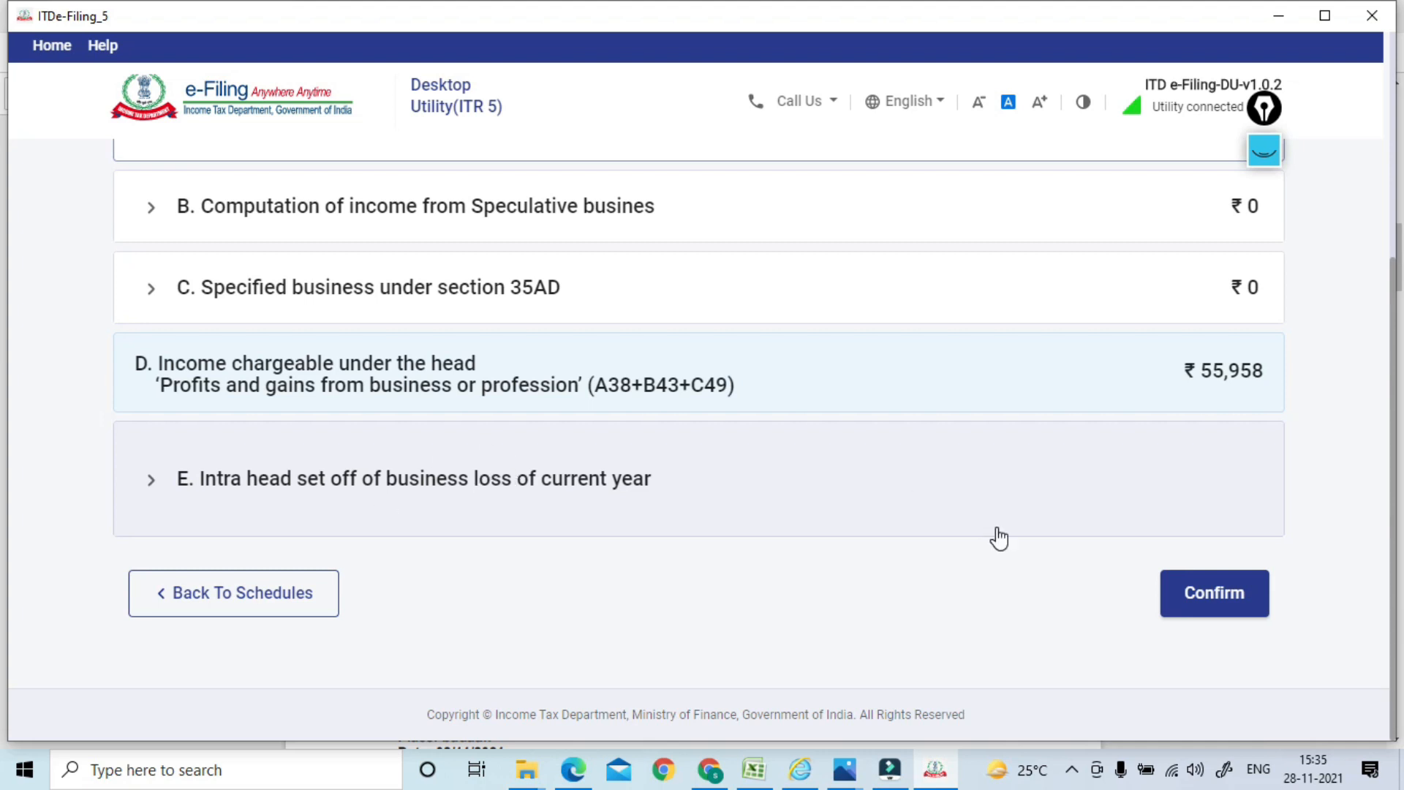
{"action": "left_click", "coordinate": [611, 477]}
{"action": "scroll", "coordinate": [1395, 358], "scroll_direction": "down", "scroll_amount": 7}
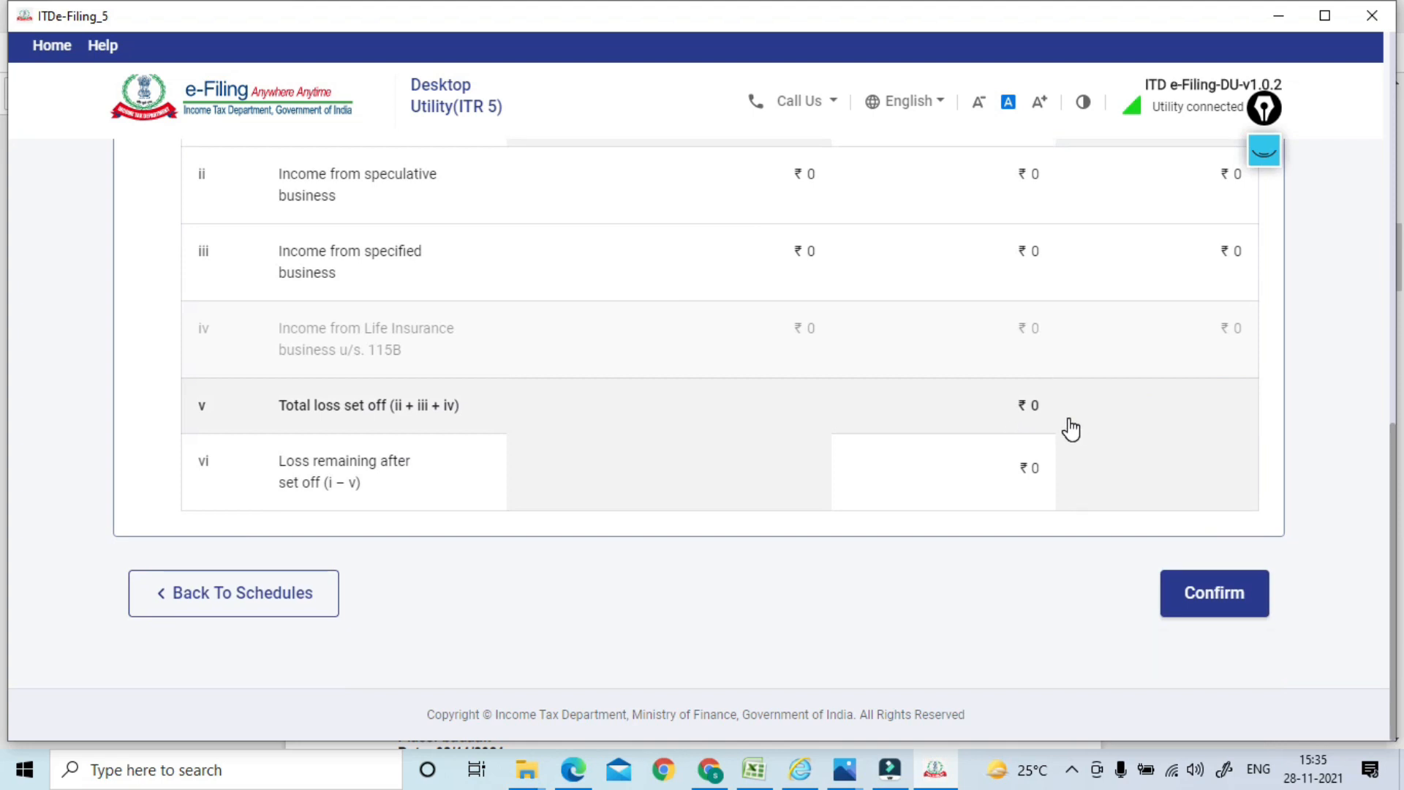
{"action": "left_click", "coordinate": [1198, 591]}
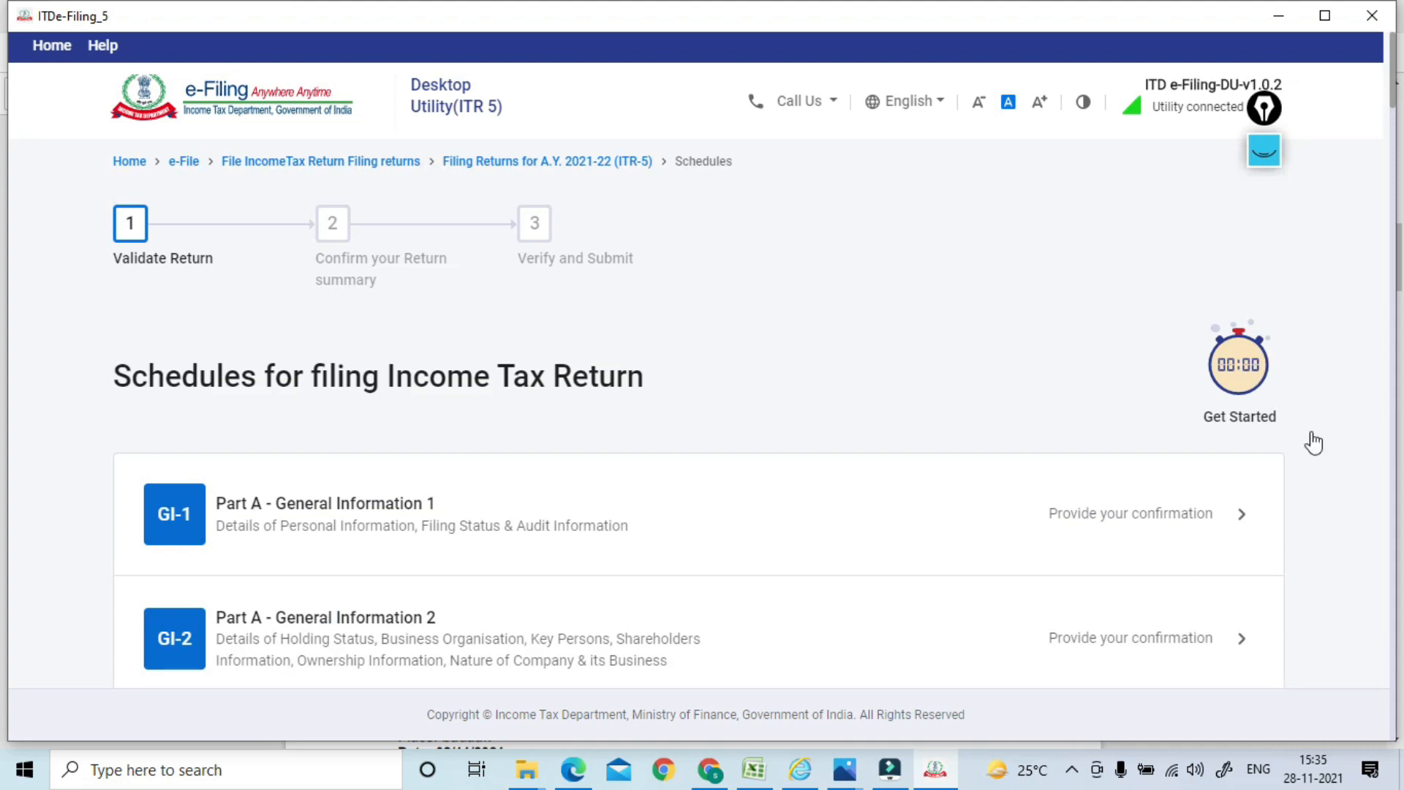
{"action": "left_click_drag", "start_coordinate": [1393, 115], "coordinate": [1387, 351]}
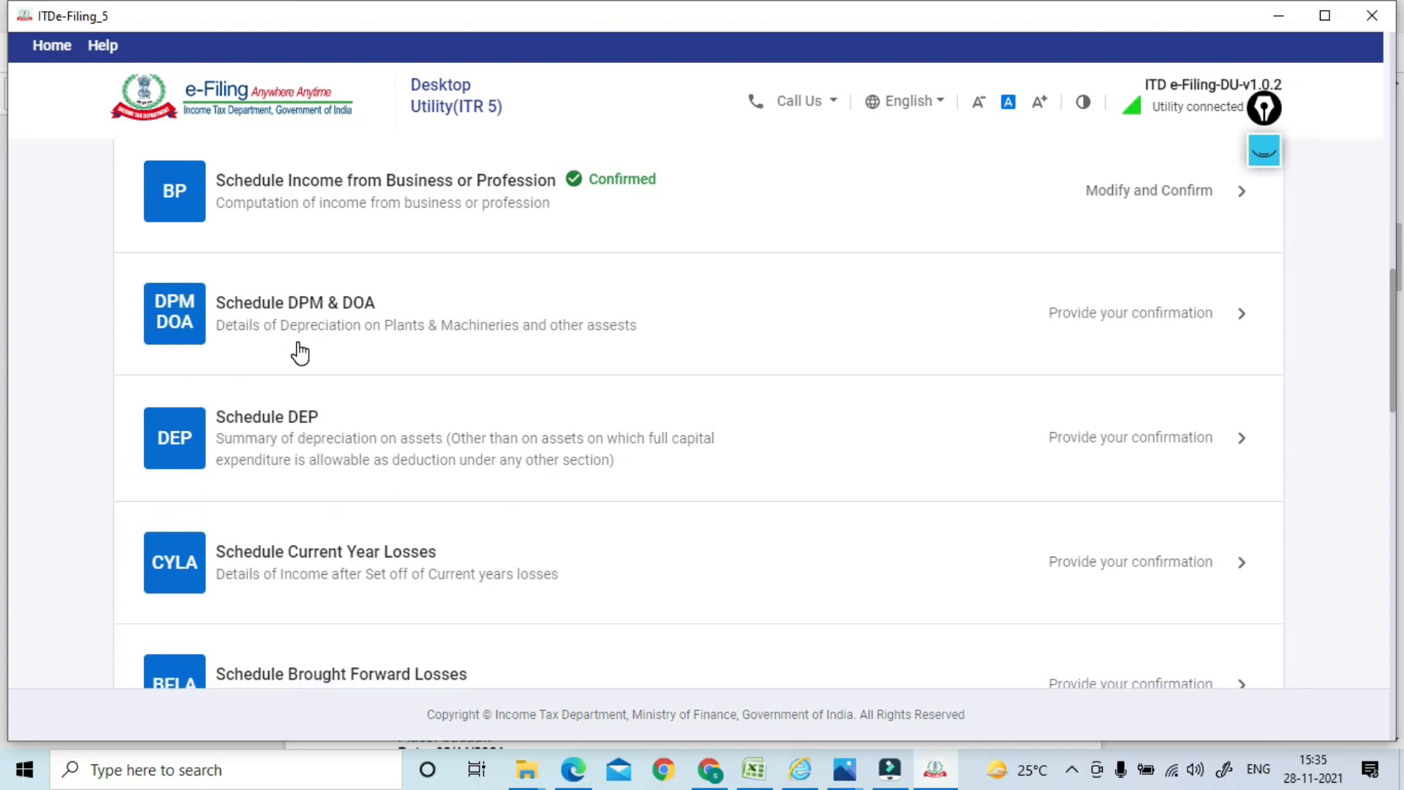
{"action": "key", "text": "alt+Tab"}
{"action": "key", "text": "alt+Tab"}
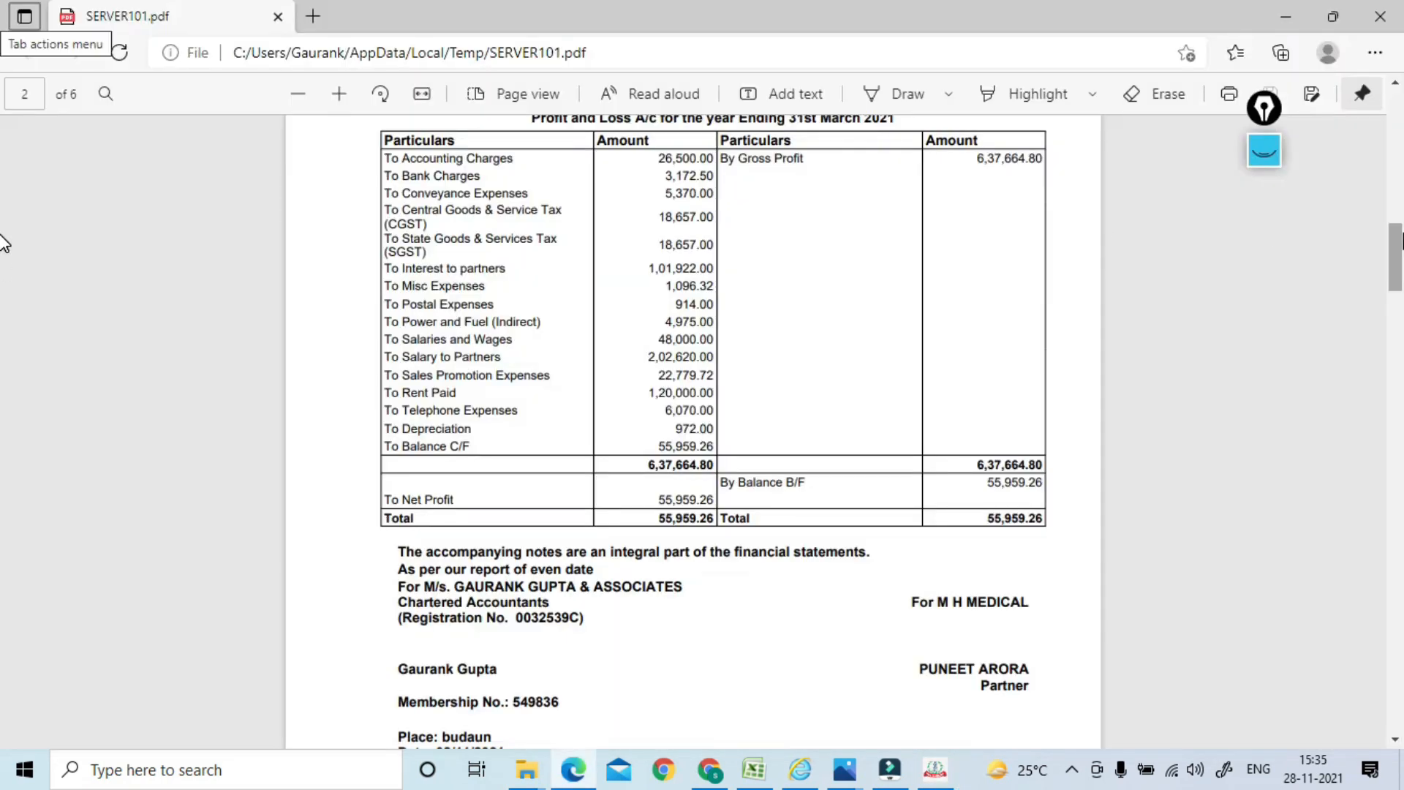
Check the SERVER101.pdf Fixed Assets page (furniture depreciation 972) and return to the utility
{"action": "scroll", "coordinate": [4, 264], "scroll_direction": "down", "scroll_amount": 15}
{"action": "scroll", "coordinate": [4, 311], "scroll_direction": "down", "scroll_amount": 20}
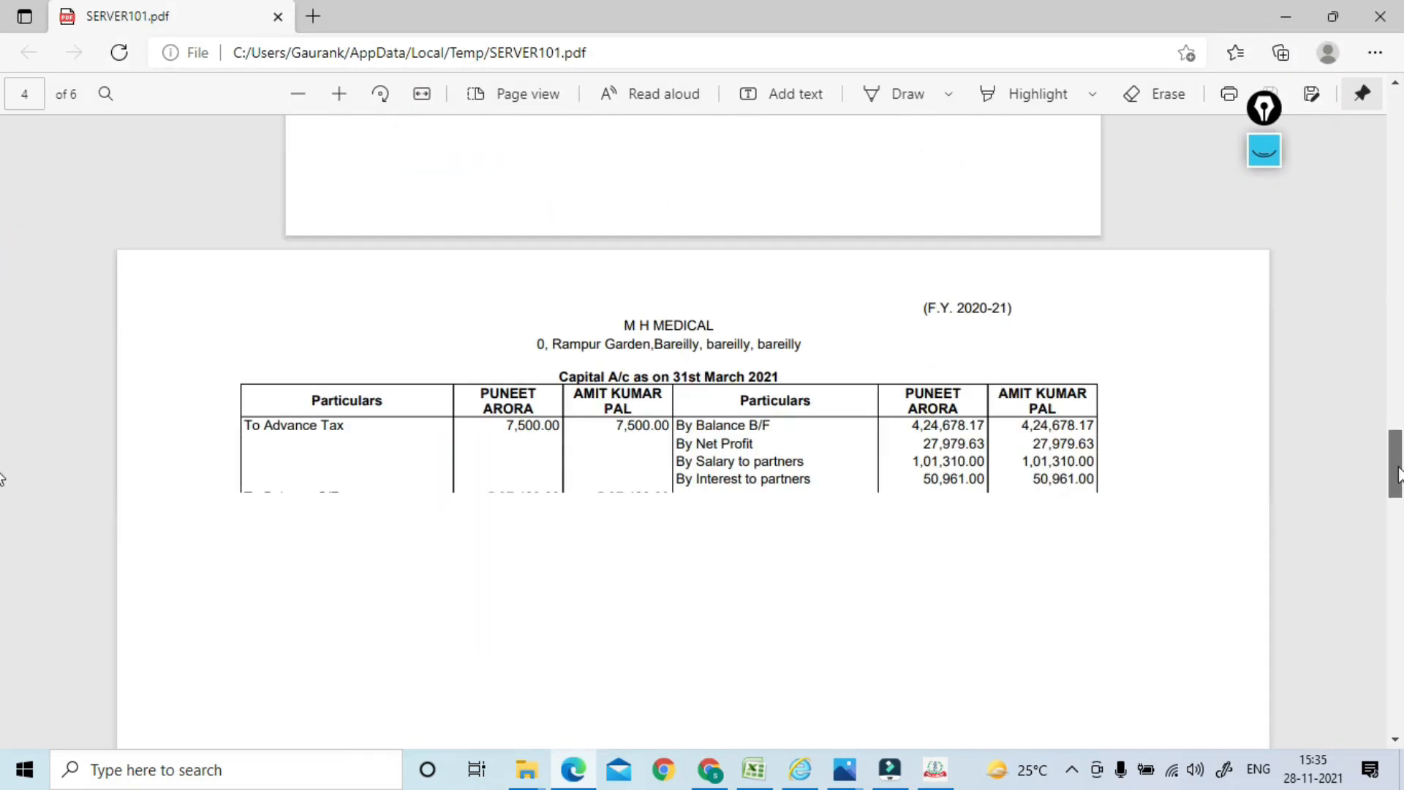
{"action": "left_click_drag", "start_coordinate": [1396, 597], "coordinate": [1397, 514]}
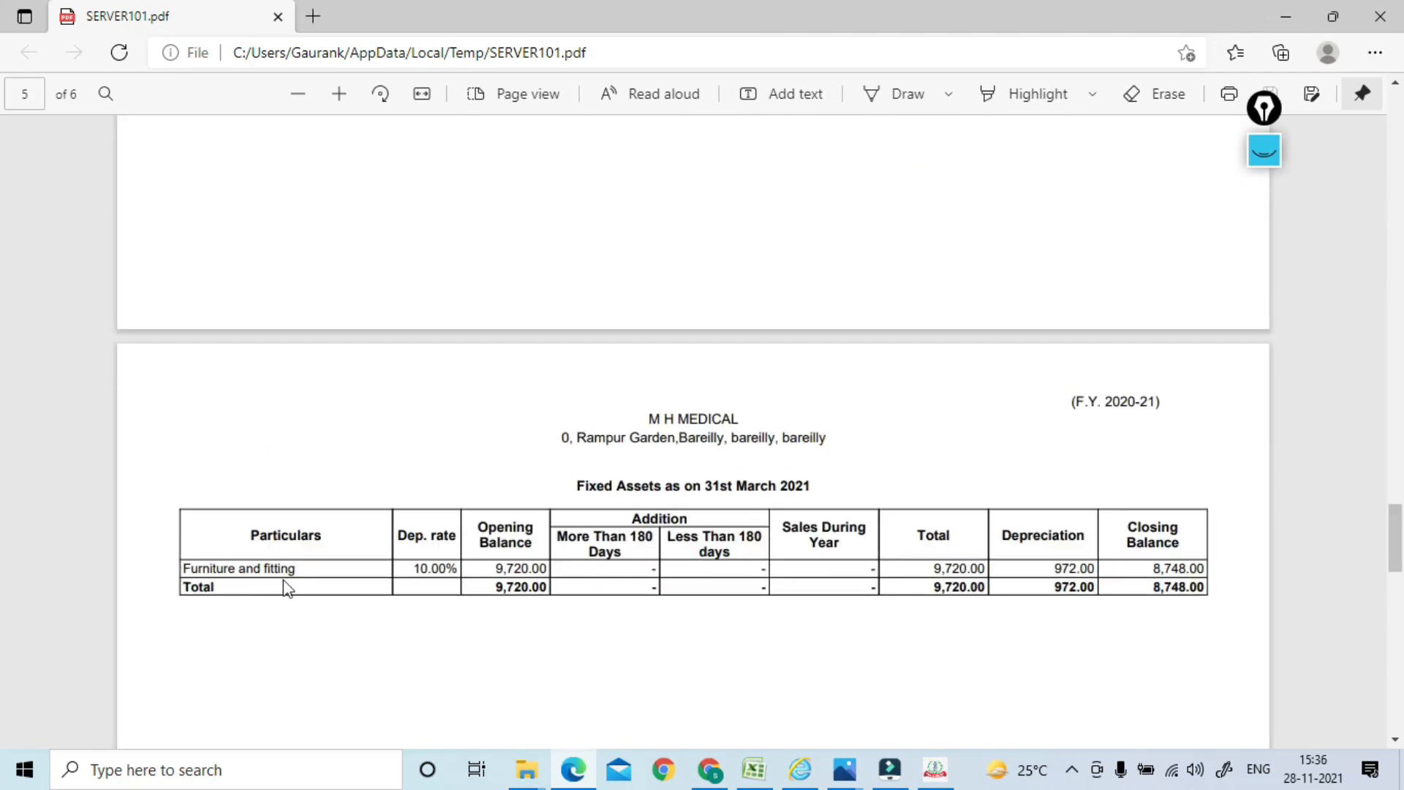
{"action": "key", "text": "alt+Tab"}
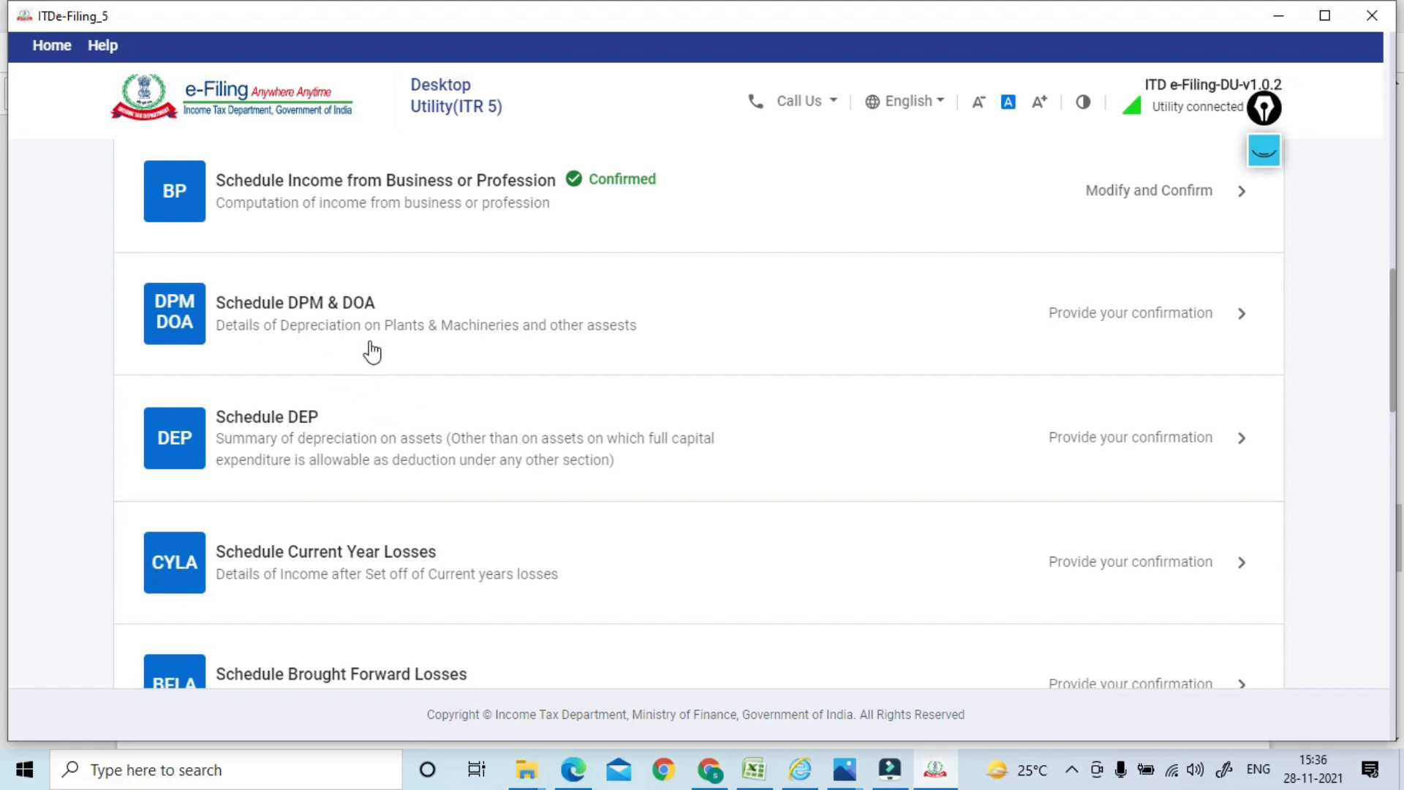
Open Schedule DPM & DOA and expand Schedule DOA showing furniture WDV ₹9,720
{"action": "left_click", "coordinate": [493, 320]}
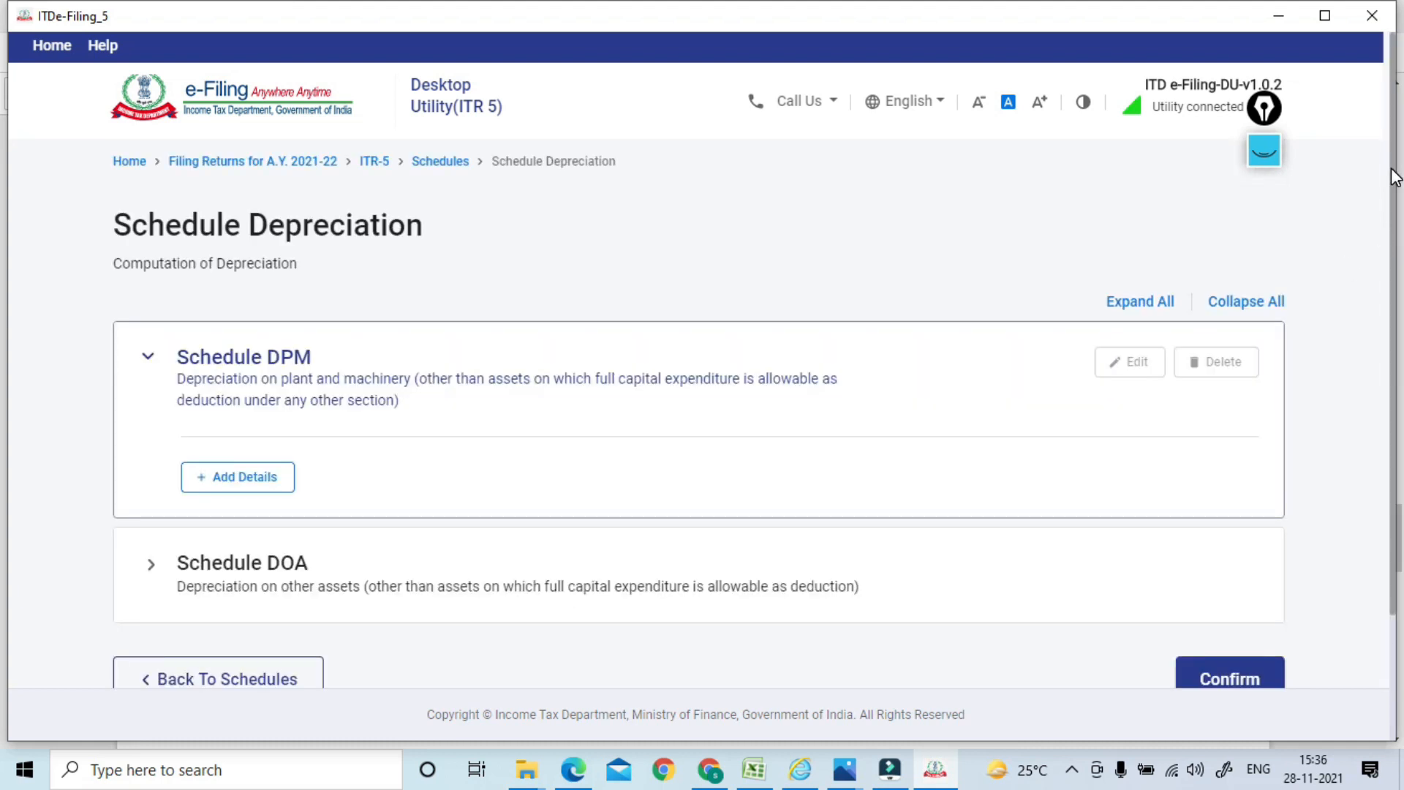
{"action": "scroll", "coordinate": [1392, 207], "scroll_direction": "down", "scroll_amount": 2}
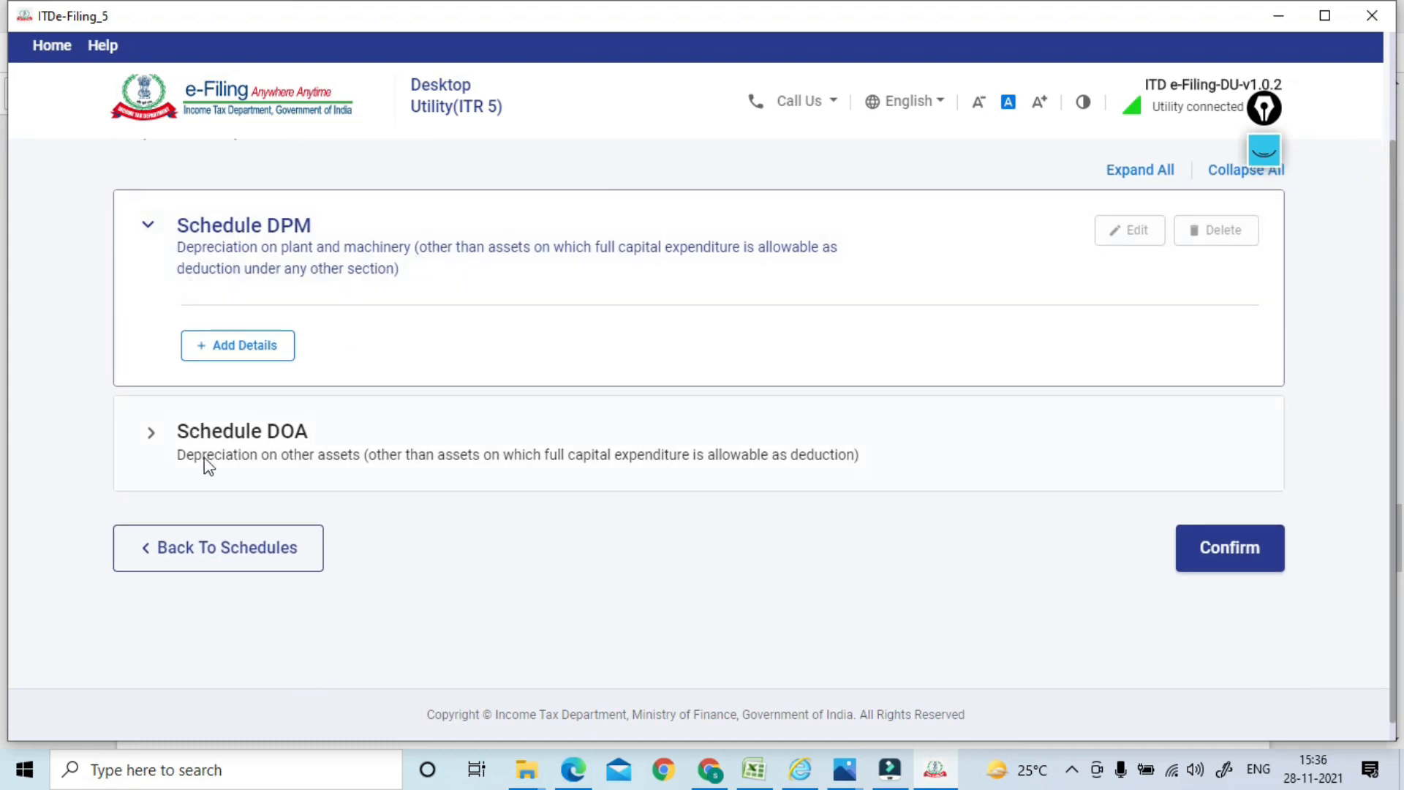
{"action": "left_click", "coordinate": [316, 475]}
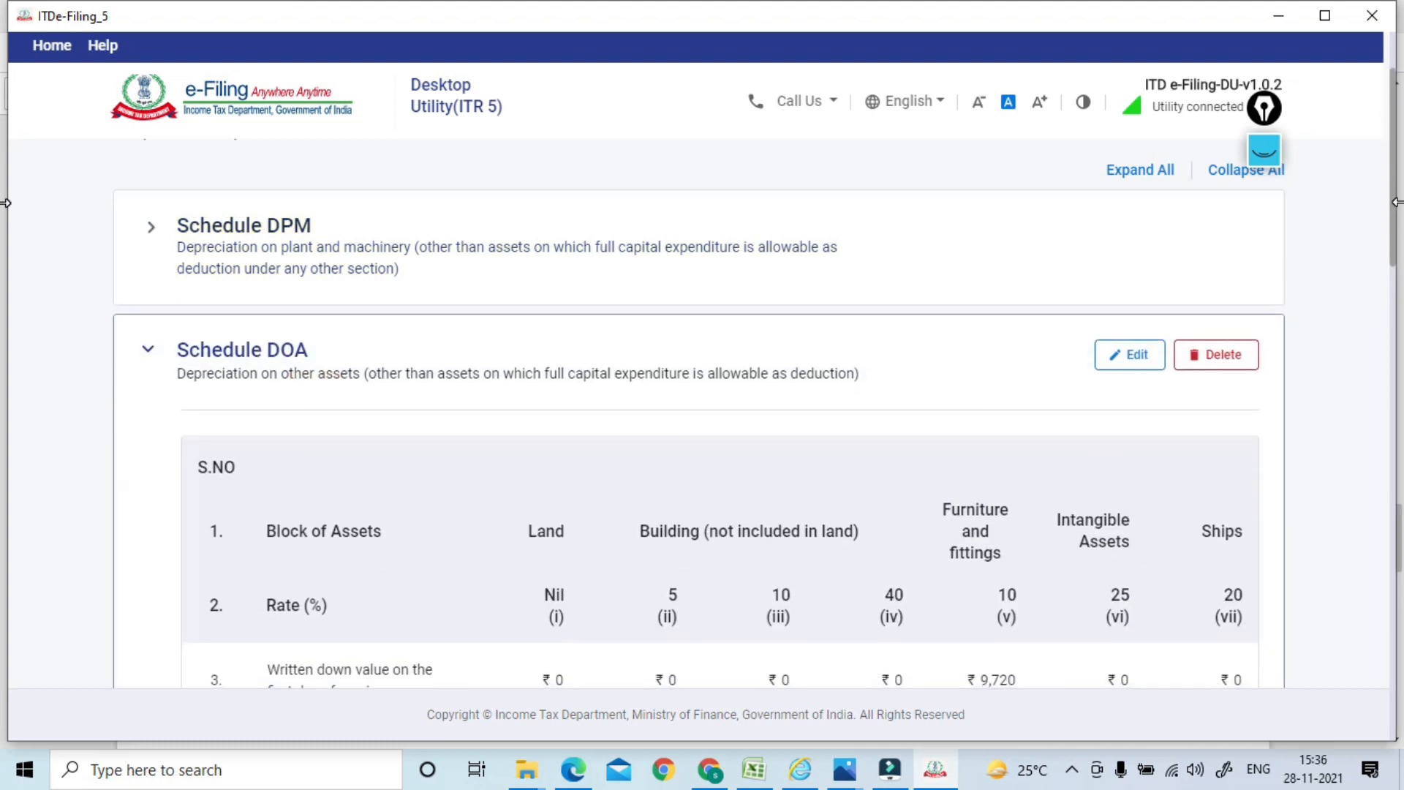
{"action": "left_click_drag", "start_coordinate": [1396, 216], "coordinate": [1402, 290]}
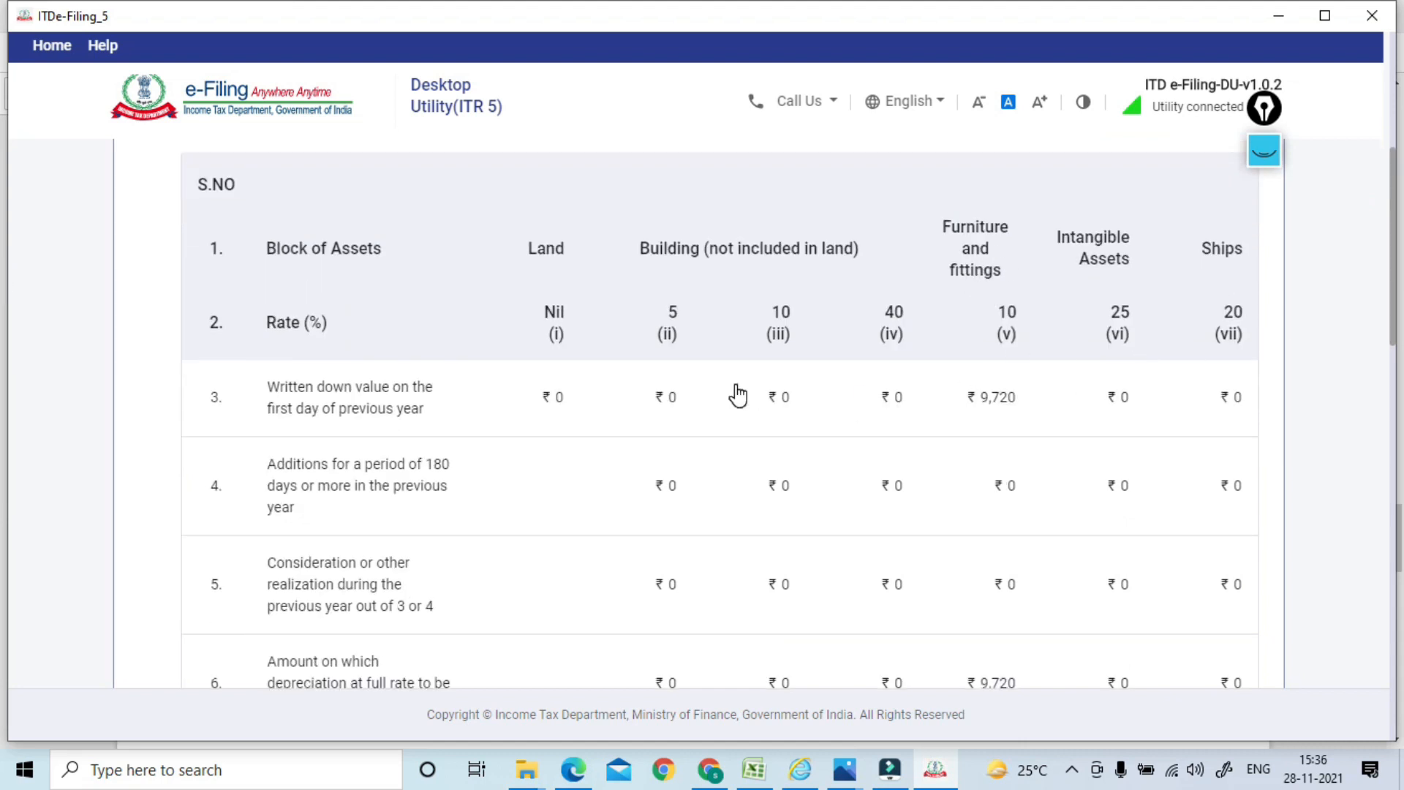
{"action": "left_click_drag", "start_coordinate": [1397, 311], "coordinate": [1398, 297]}
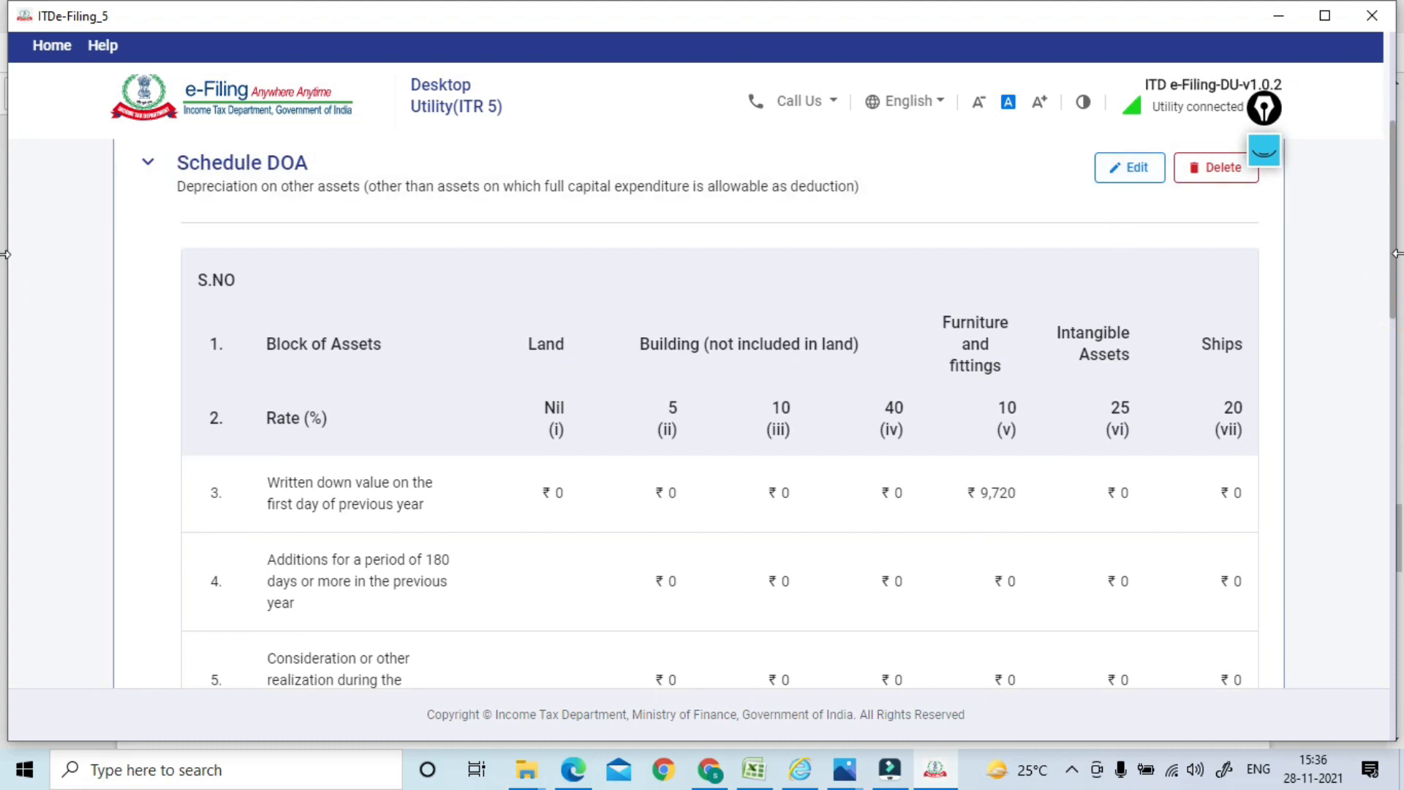
{"action": "left_click_drag", "start_coordinate": [1397, 267], "coordinate": [1375, 662]}
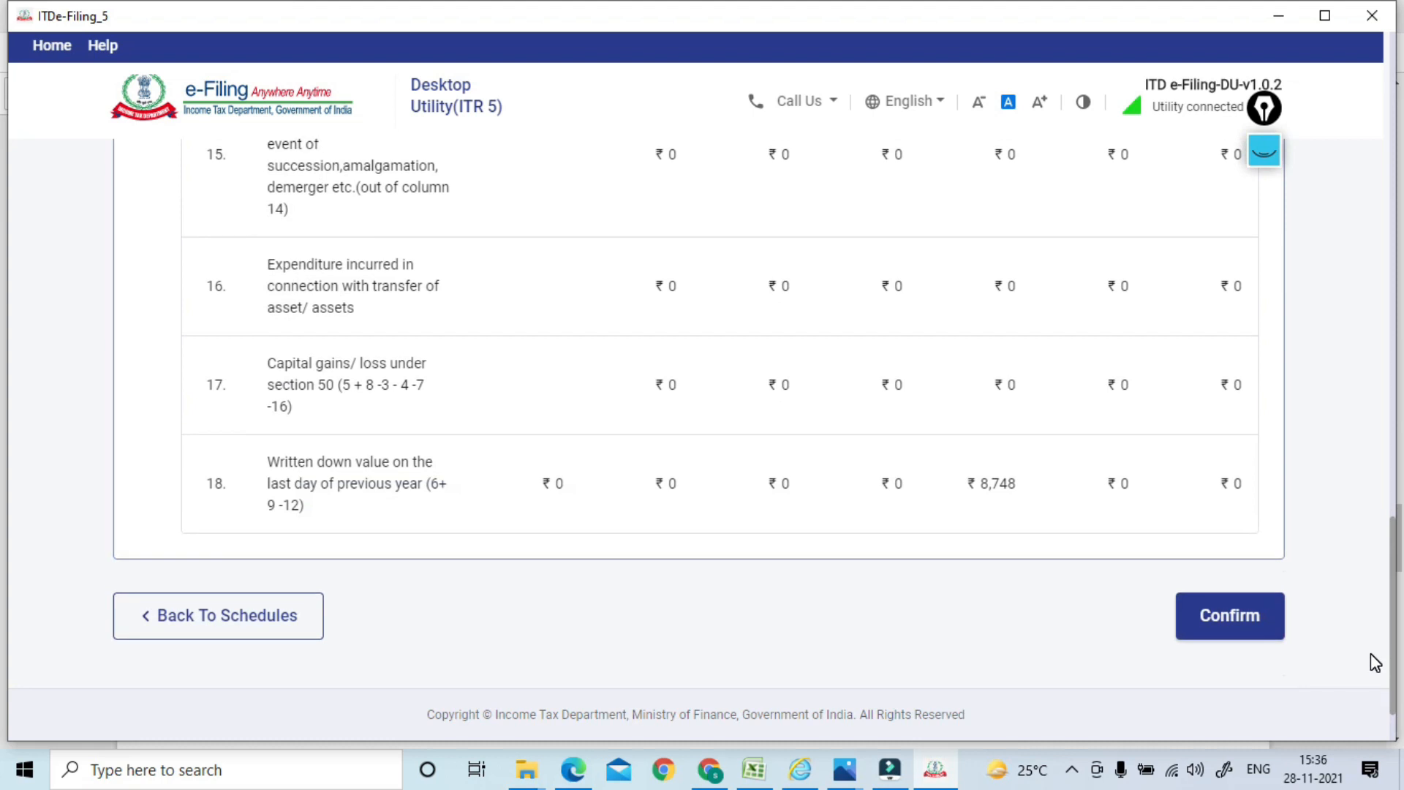
{"action": "left_click_drag", "start_coordinate": [1397, 633], "coordinate": [1397, 183]}
Edit Schedule DOA and set the furniture opening value to 10,000
{"action": "left_click", "coordinate": [1147, 249]}
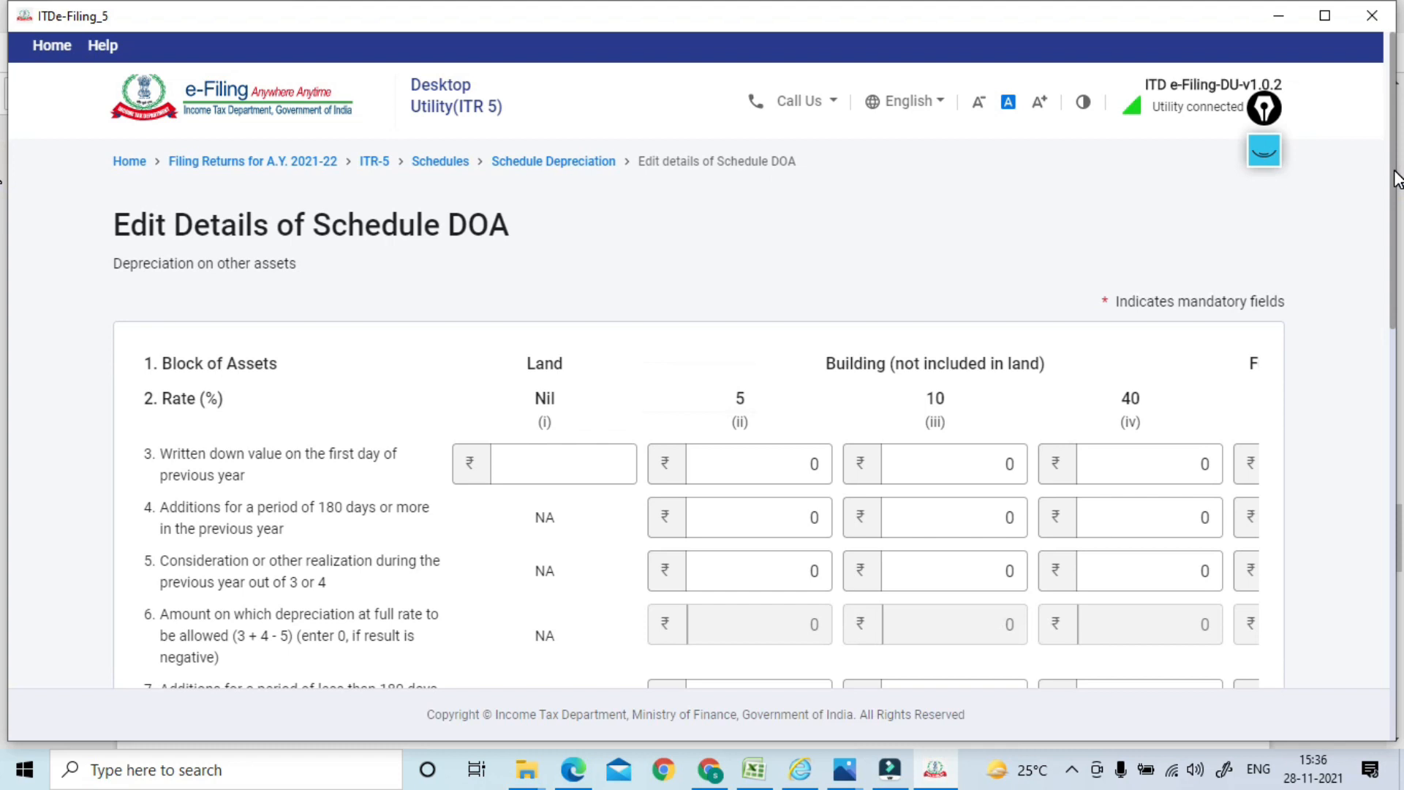
{"action": "left_click_drag", "start_coordinate": [1394, 173], "coordinate": [1343, 675]}
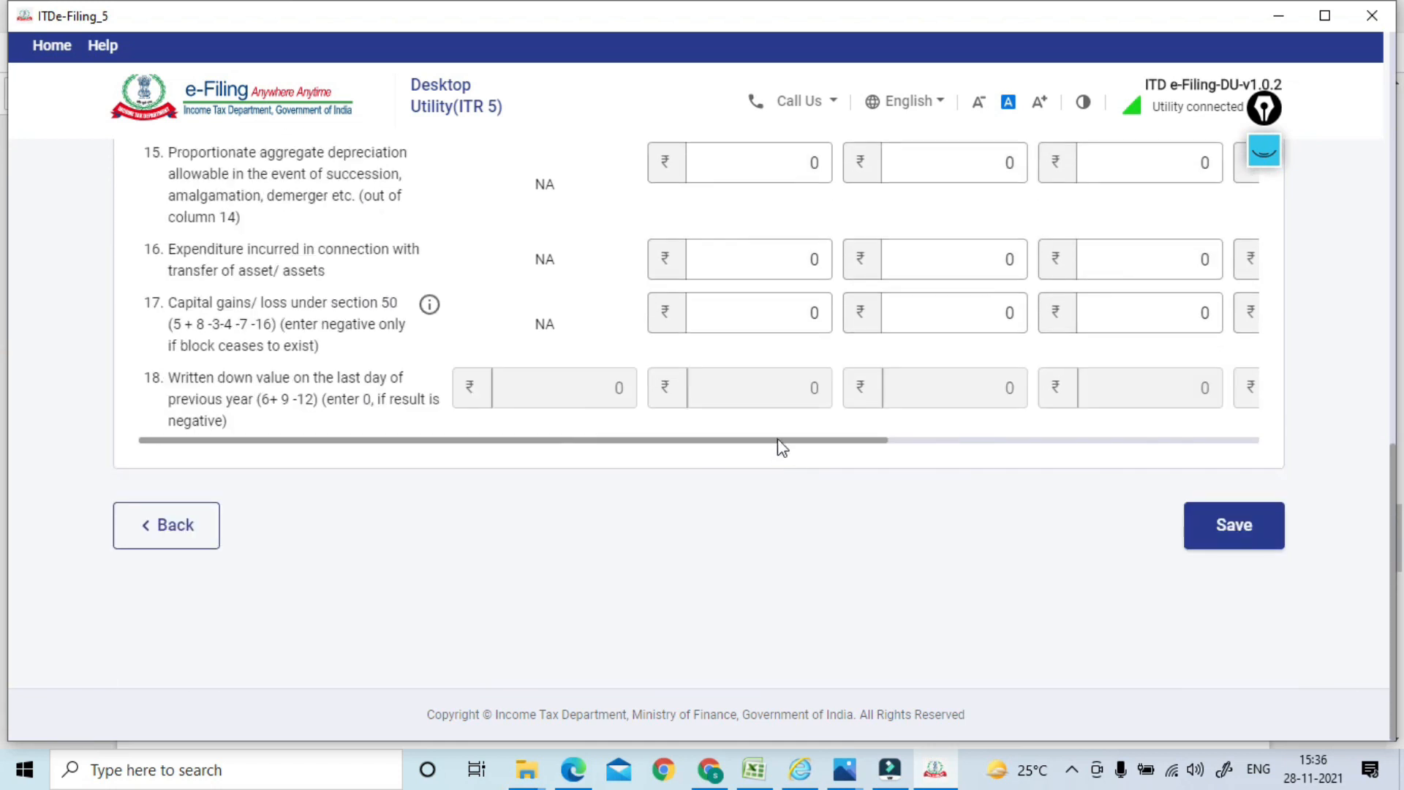
{"action": "left_click_drag", "start_coordinate": [776, 439], "coordinate": [1386, 135]}
{"action": "left_click_drag", "start_coordinate": [793, 286], "coordinate": [856, 281]}
{"action": "type", "text": "10,000"}
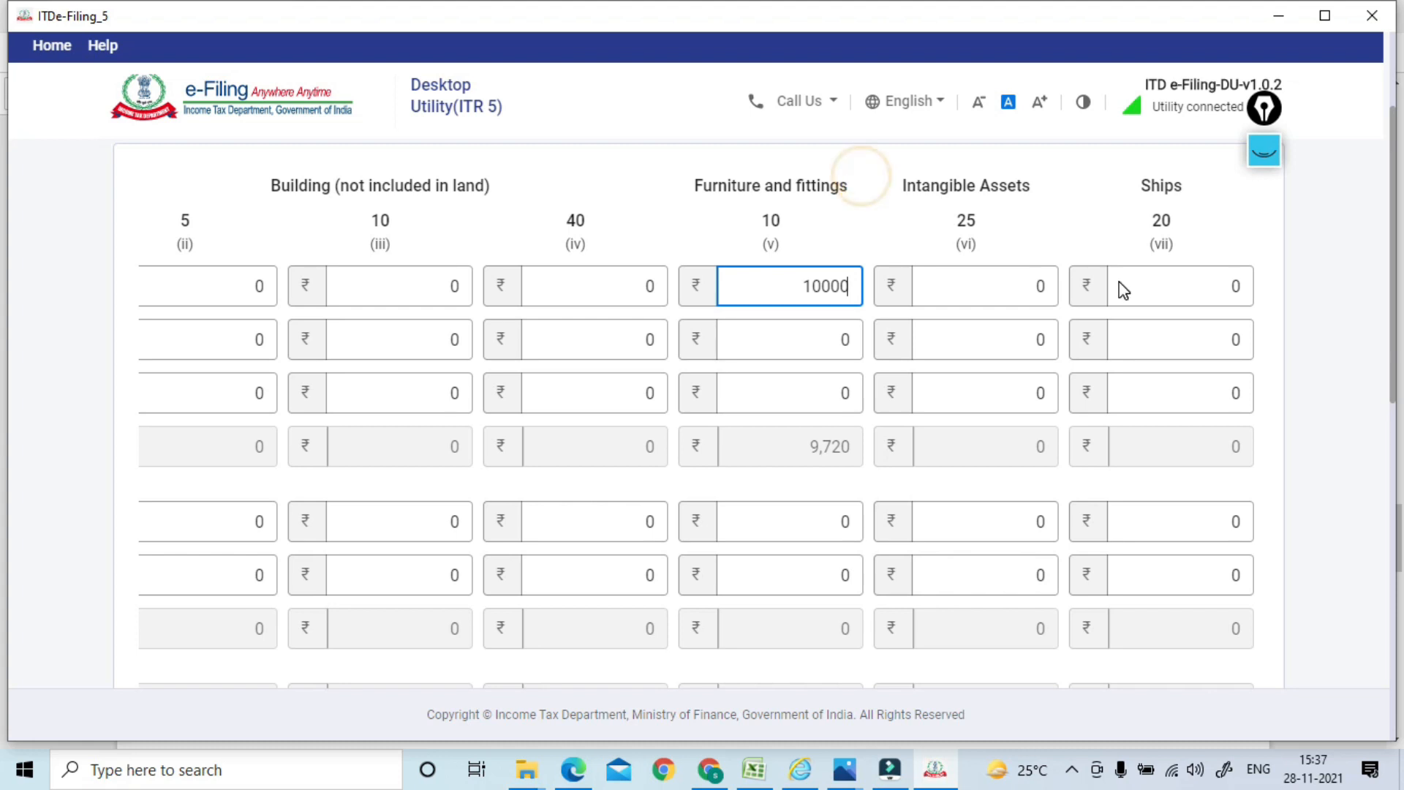
{"action": "left_click", "coordinate": [994, 223]}
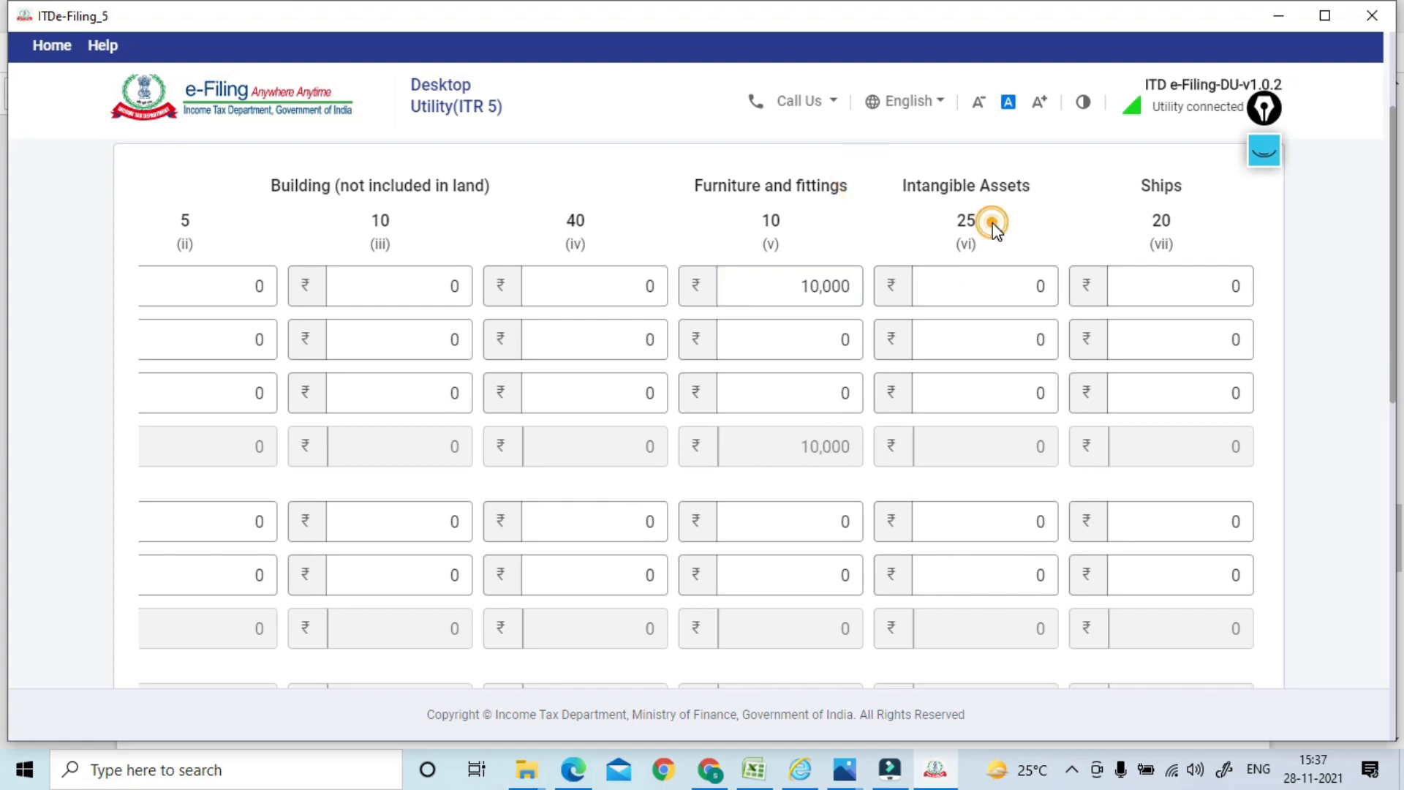
Enter 9,720 as the furniture written down value
{"action": "left_click_drag", "start_coordinate": [1397, 179], "coordinate": [1373, 317]}
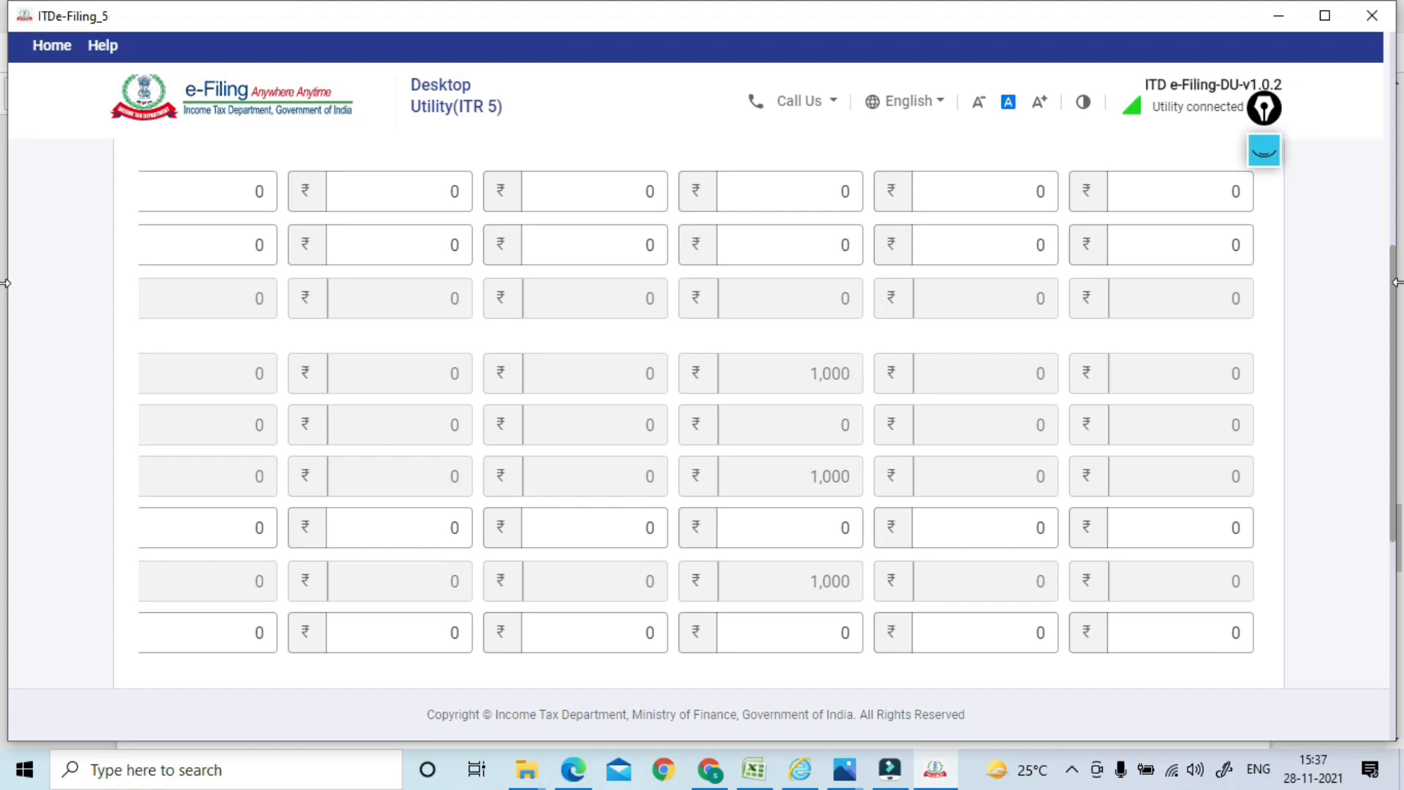
{"action": "left_click_drag", "start_coordinate": [1392, 287], "coordinate": [1397, 110]}
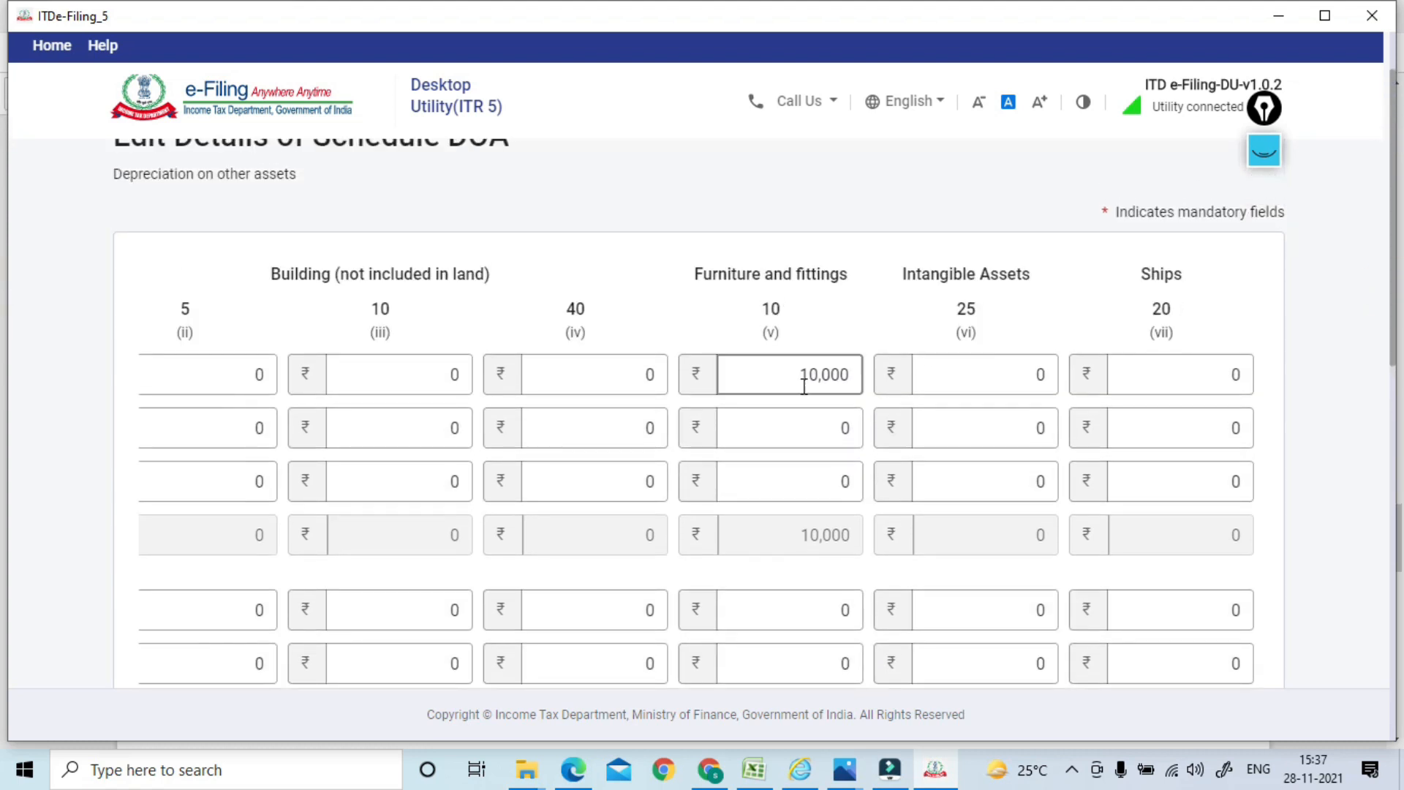
{"action": "left_click_drag", "start_coordinate": [796, 377], "coordinate": [887, 375]}
{"action": "type", "text": "9720"}
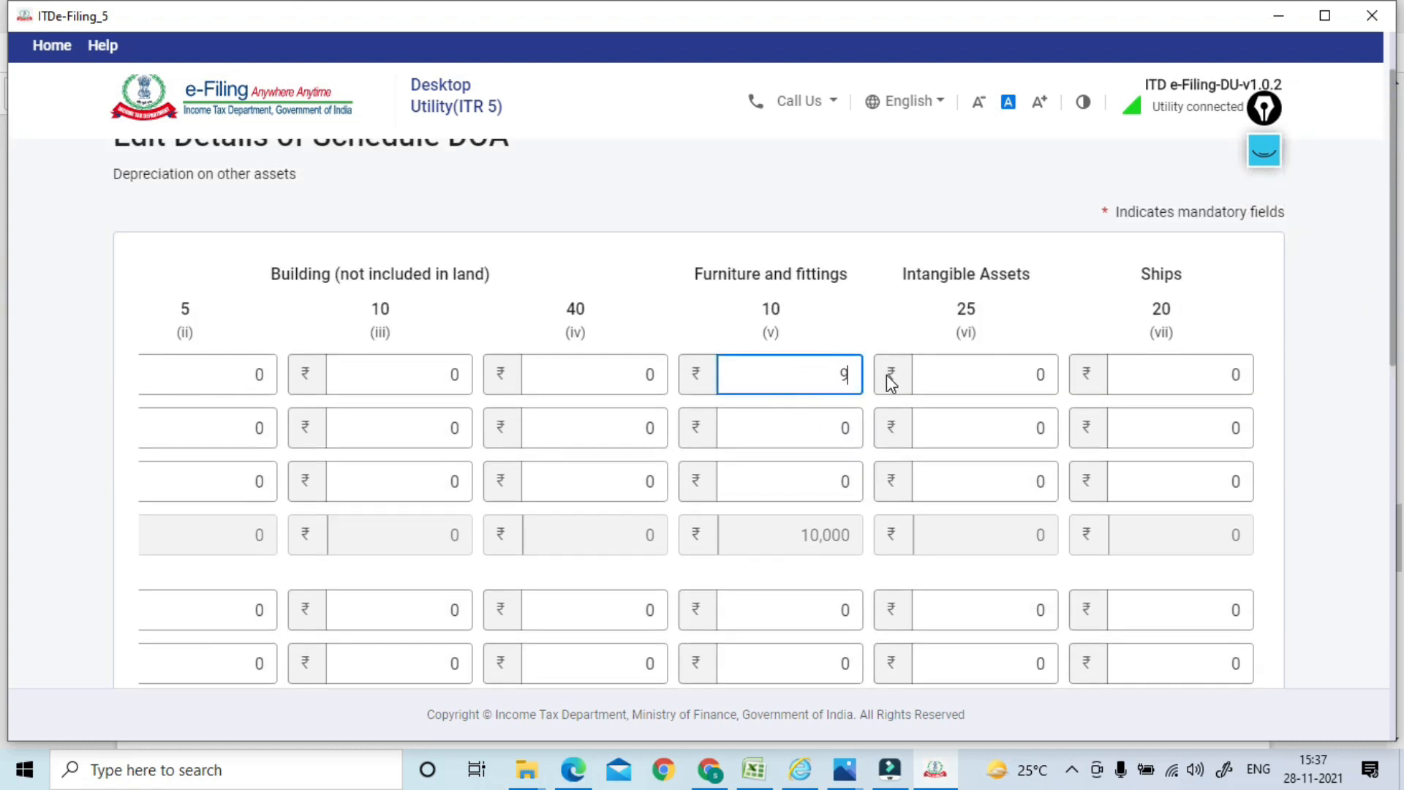
{"action": "left_click", "coordinate": [883, 220]}
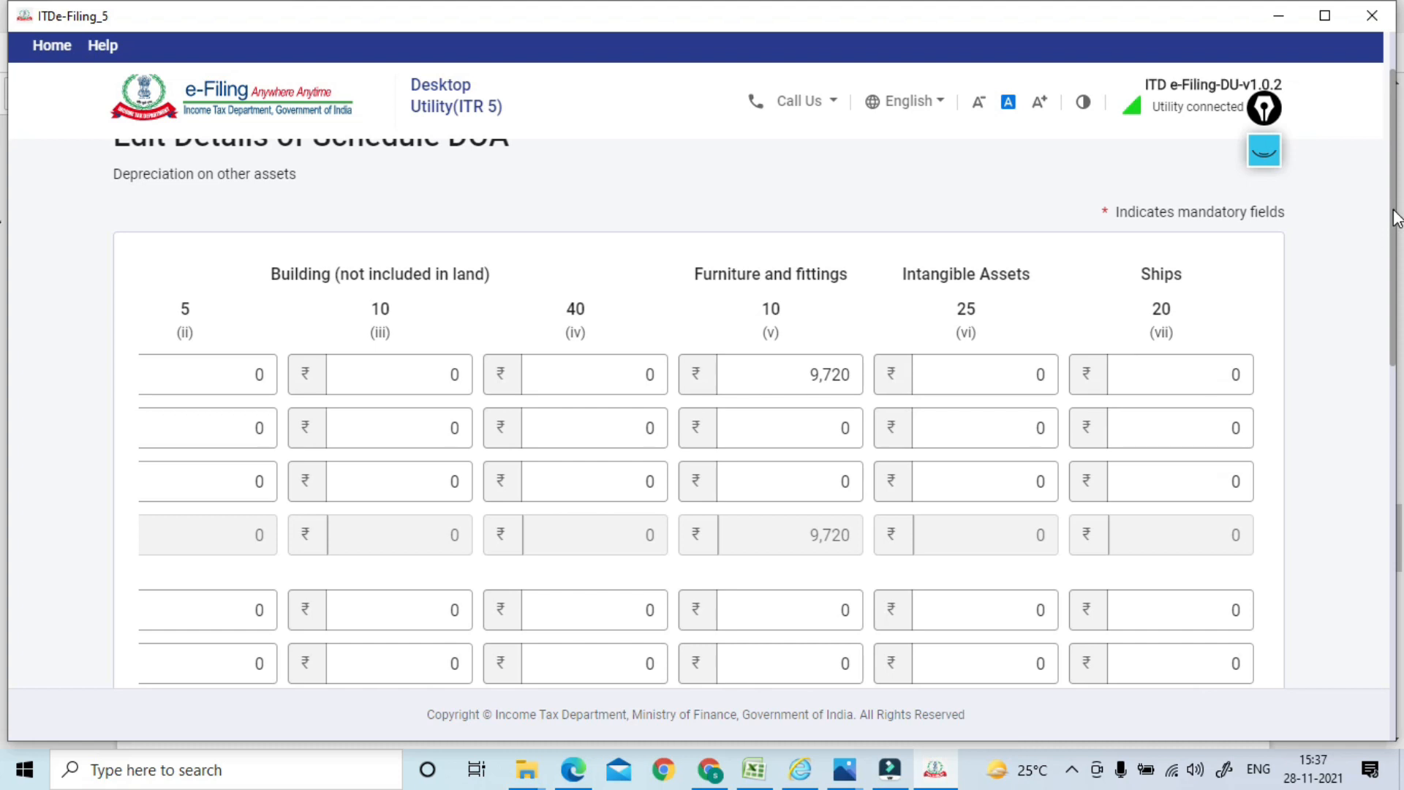
Review the rest of the block-of-assets table and save the Schedule DOA entries
{"action": "scroll", "coordinate": [1395, 218], "scroll_direction": "down", "scroll_amount": 10}
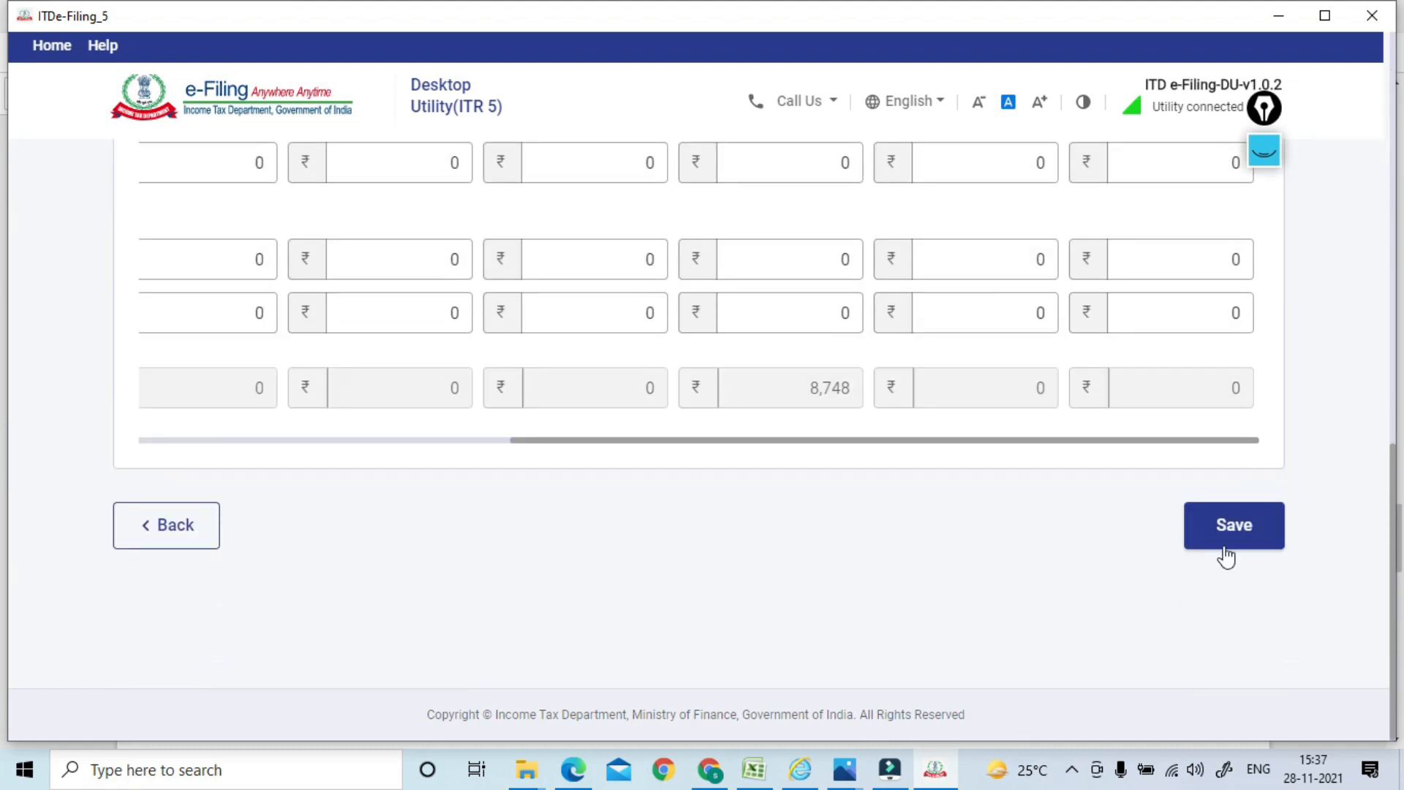
{"action": "left_click_drag", "start_coordinate": [1101, 441], "coordinate": [564, 429]}
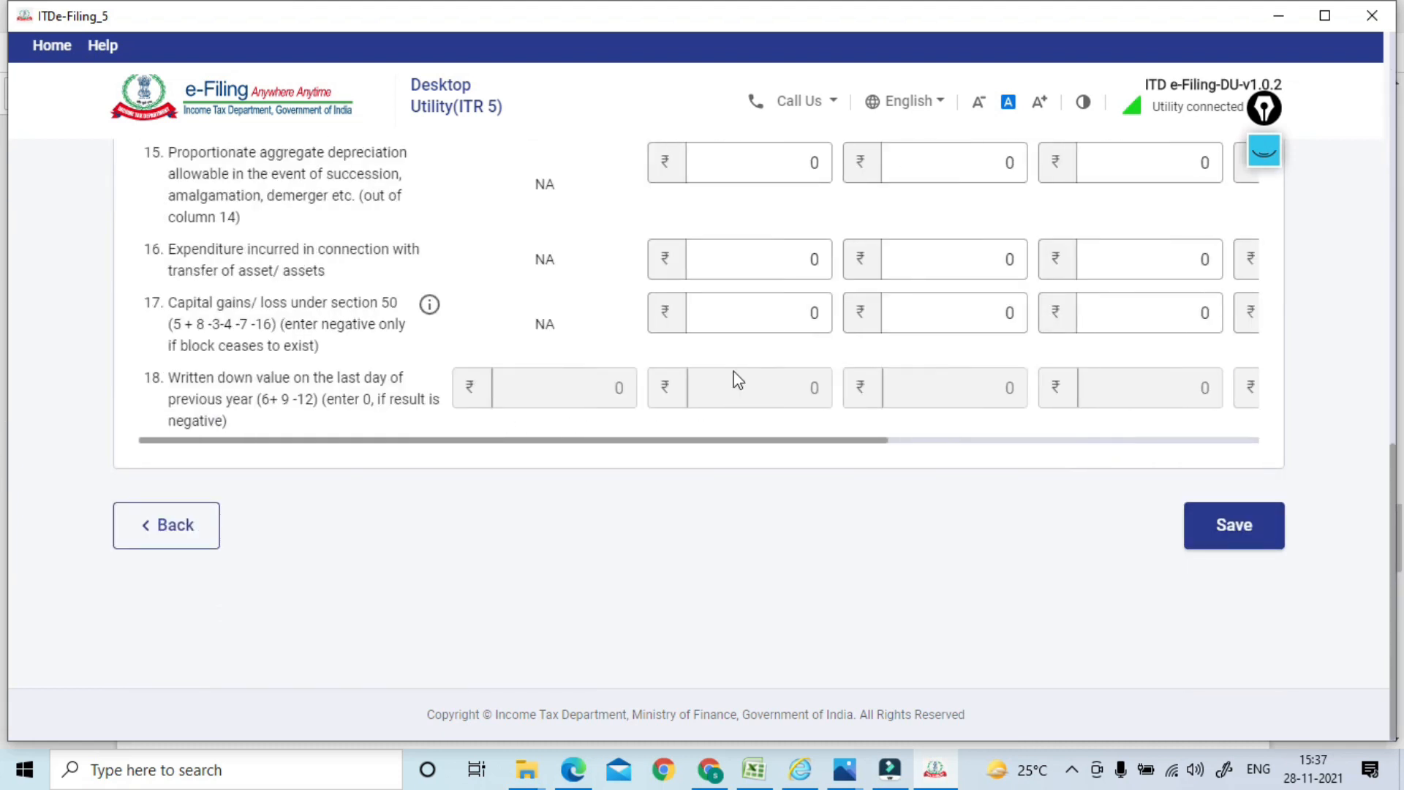
{"action": "left_click_drag", "start_coordinate": [1397, 479], "coordinate": [1393, 110]}
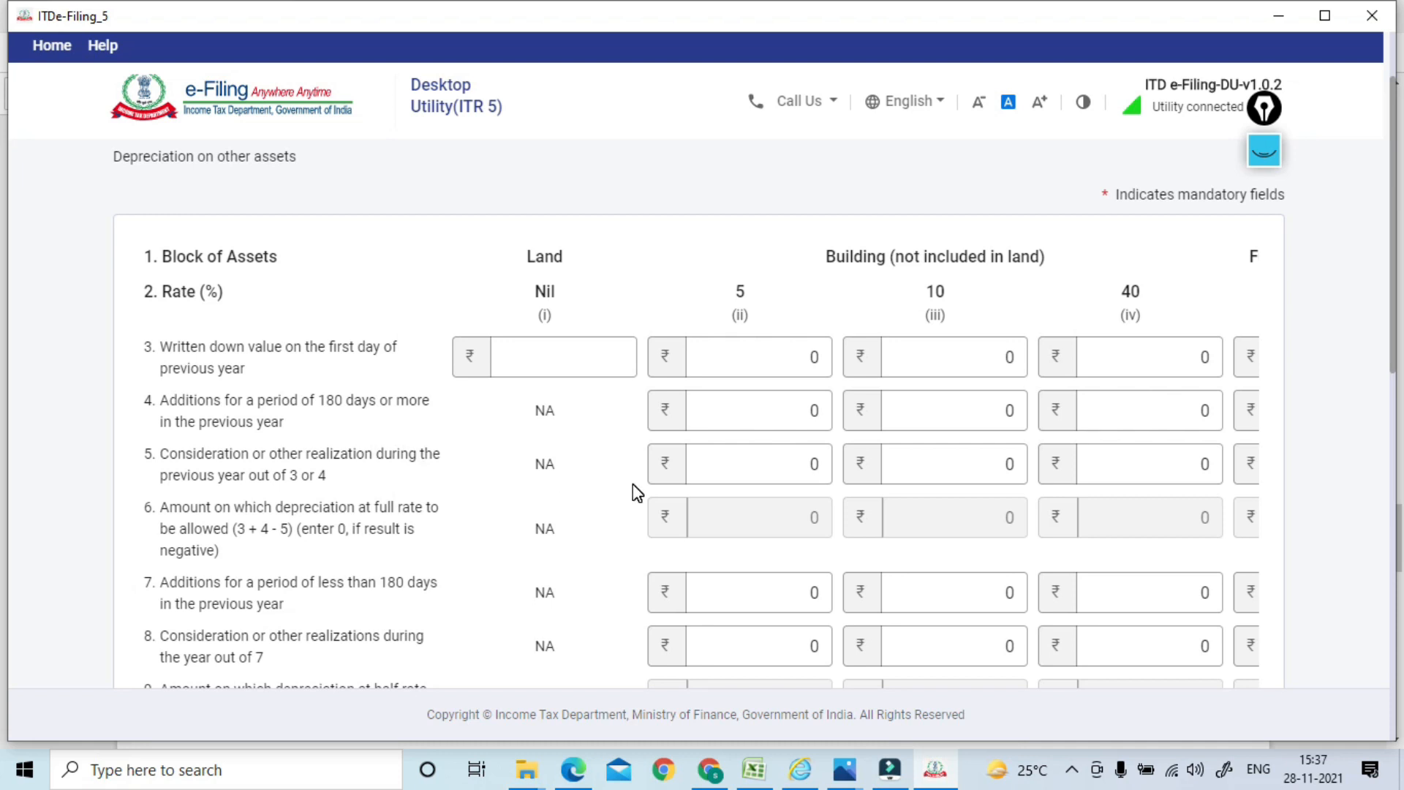
{"action": "left_click_drag", "start_coordinate": [1393, 313], "coordinate": [1394, 695]}
{"action": "left_click", "coordinate": [1240, 541]}
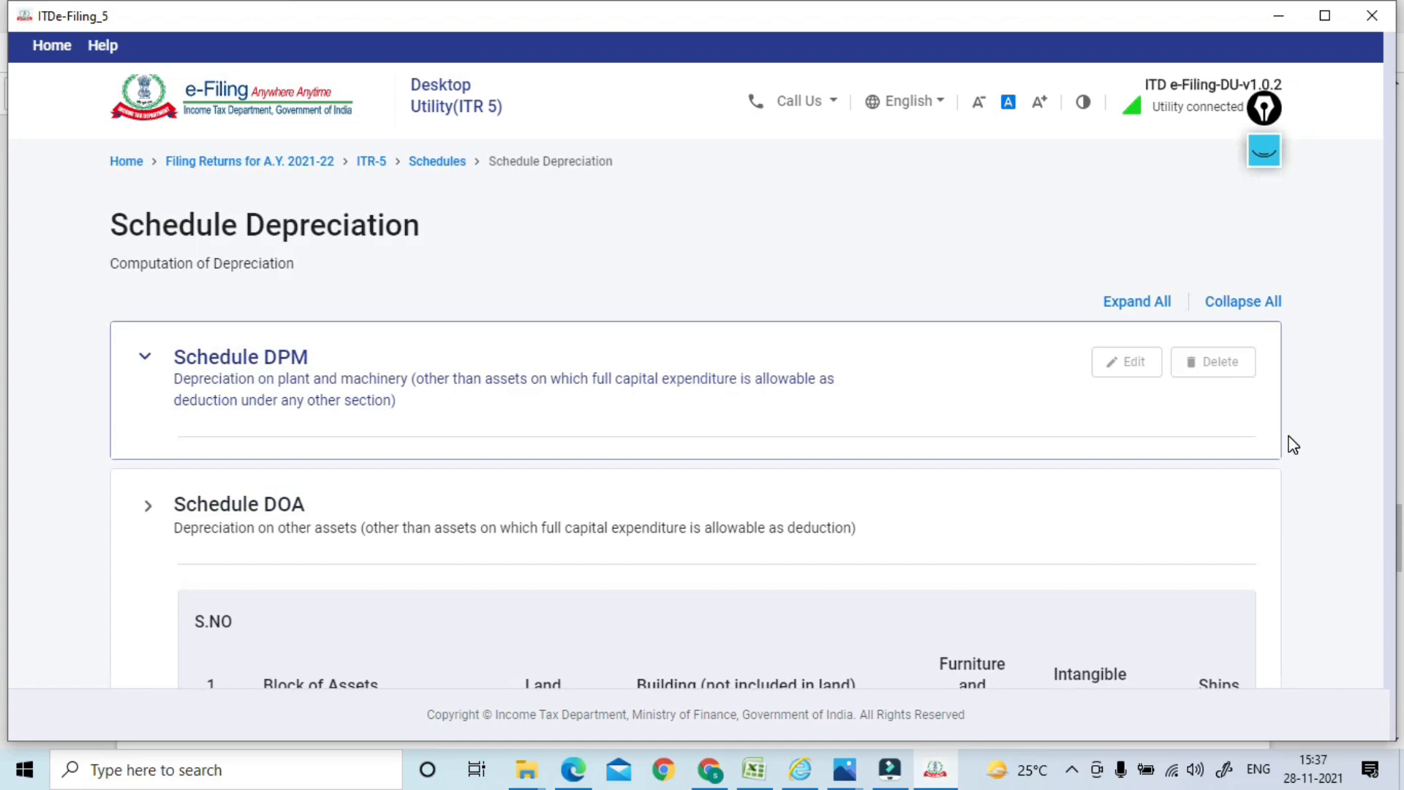
Confirm Schedule Depreciation, then open Schedule DEP and confirm total depreciation ₹972
{"action": "left_click_drag", "start_coordinate": [1396, 221], "coordinate": [1382, 376]}
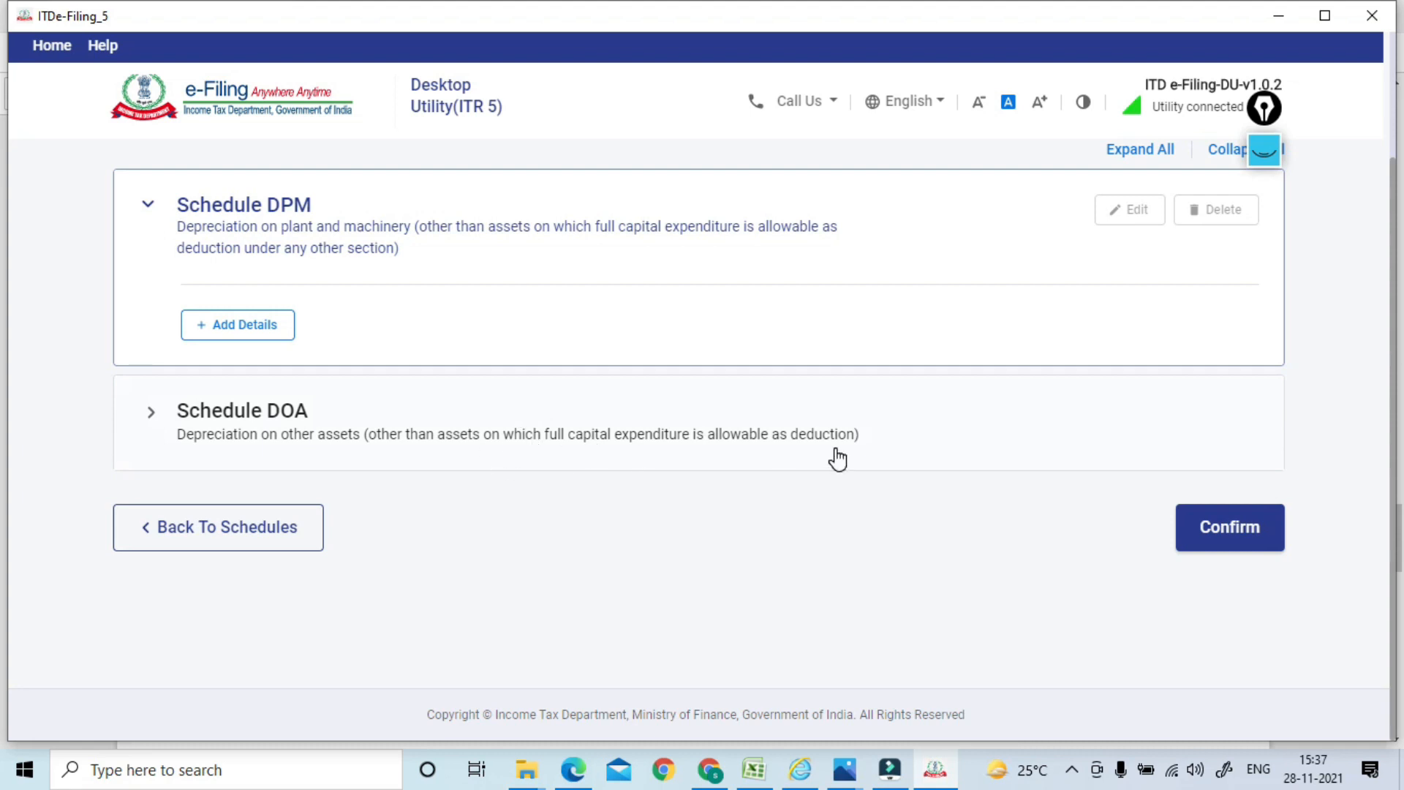
{"action": "left_click", "coordinate": [1215, 535]}
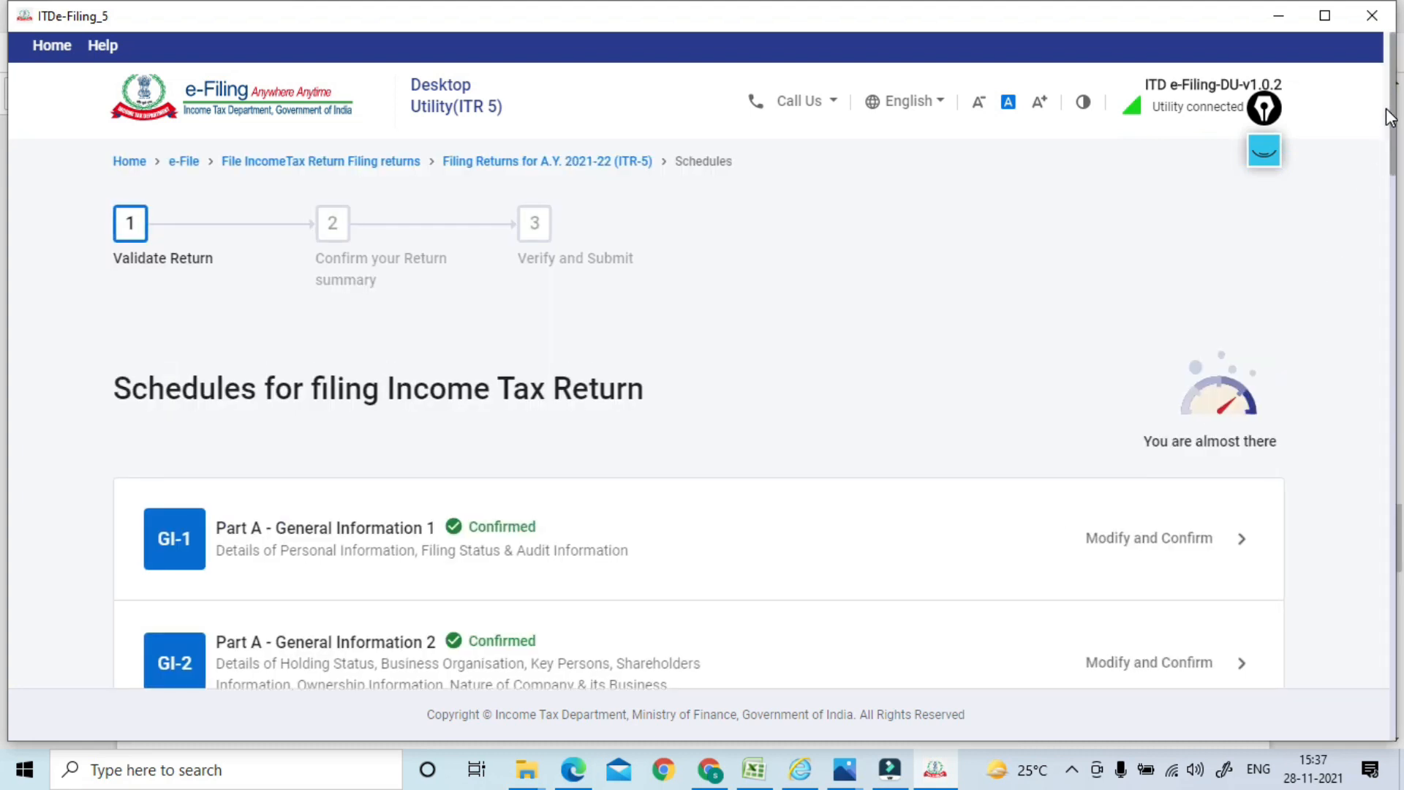
{"action": "left_click_drag", "start_coordinate": [1395, 102], "coordinate": [1384, 330]}
{"action": "left_click", "coordinate": [365, 453]}
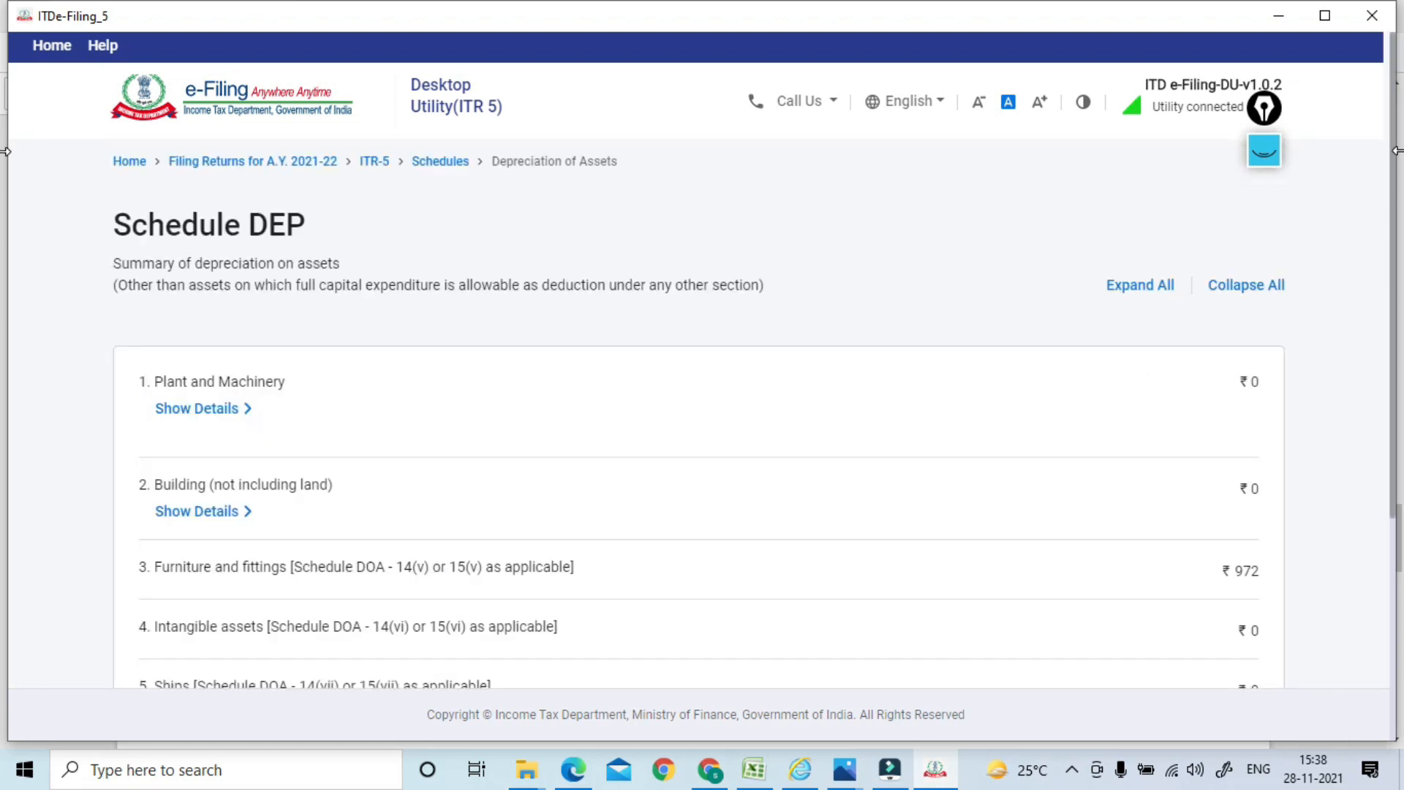
{"action": "left_click_drag", "start_coordinate": [1396, 156], "coordinate": [1384, 433]}
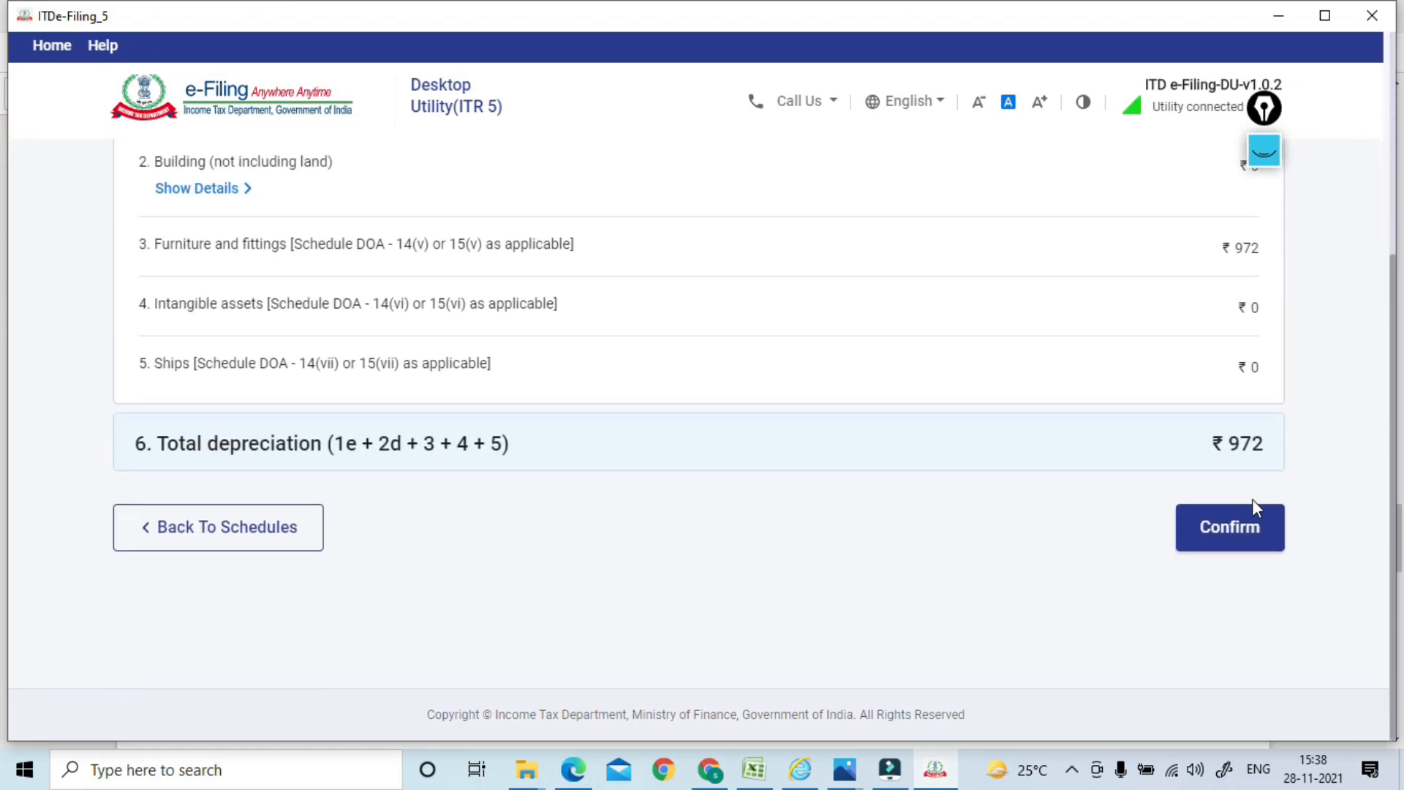
{"action": "left_click", "coordinate": [1224, 530]}
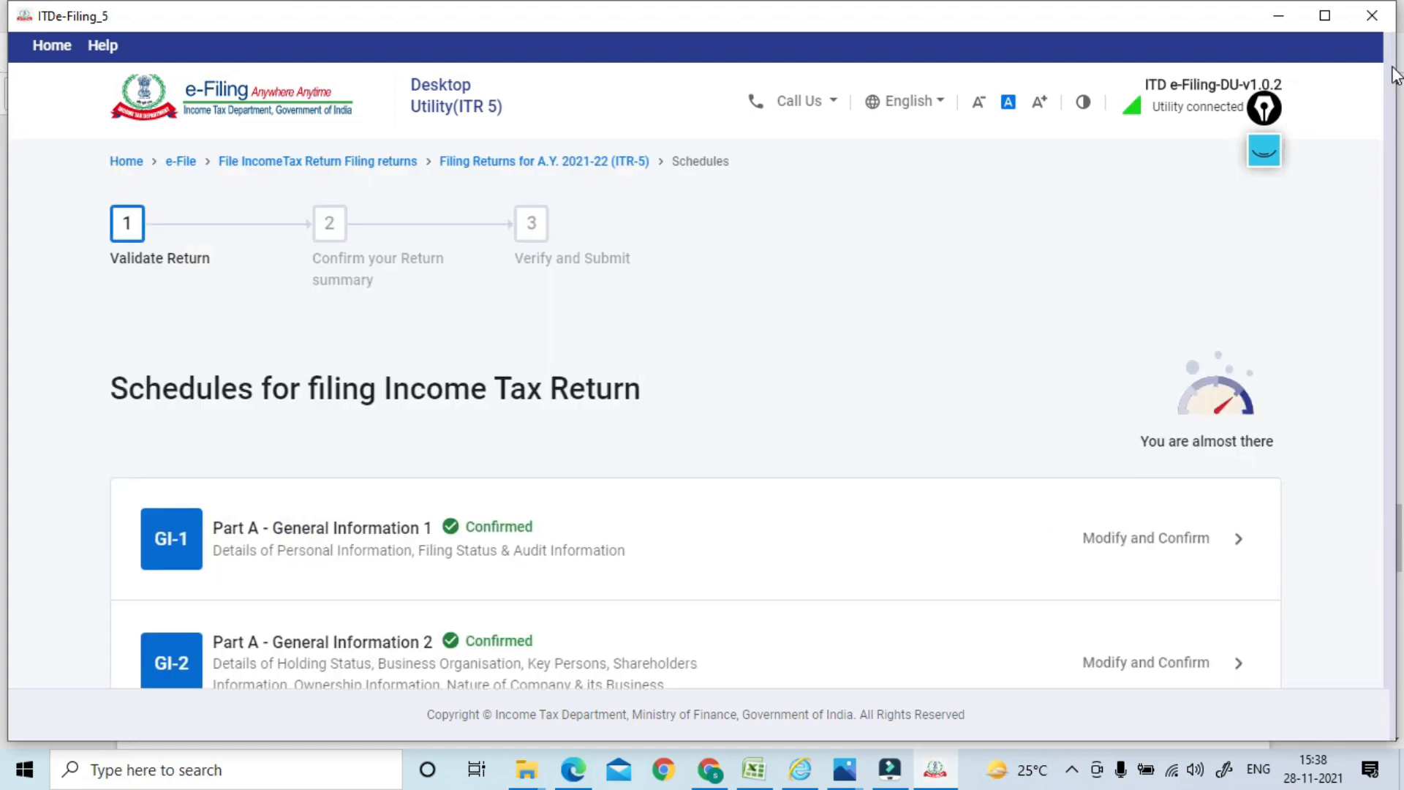
{"action": "left_click_drag", "start_coordinate": [1393, 67], "coordinate": [1382, 373]}
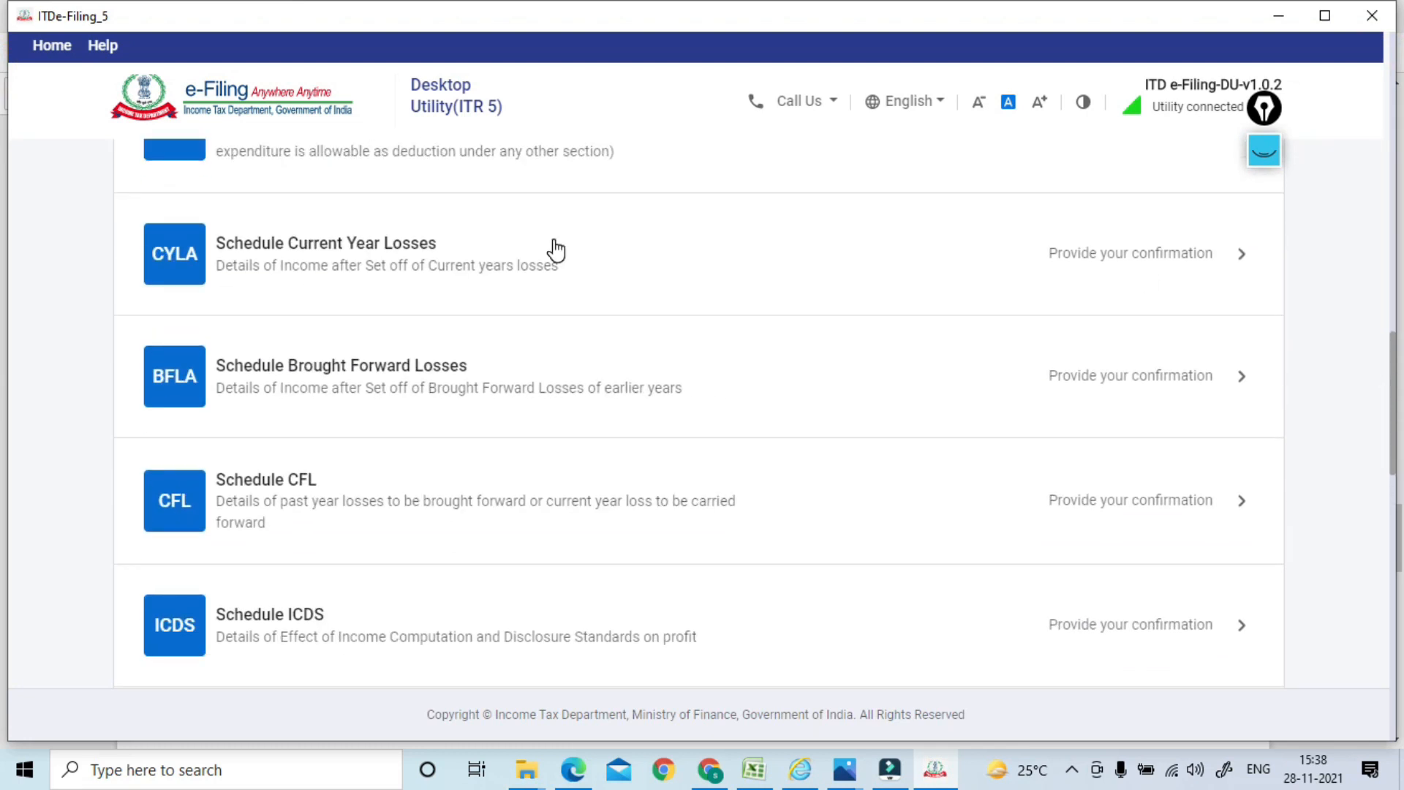
Open Schedule CYLA and confirm the current year loss set-off
{"action": "left_click", "coordinate": [380, 258]}
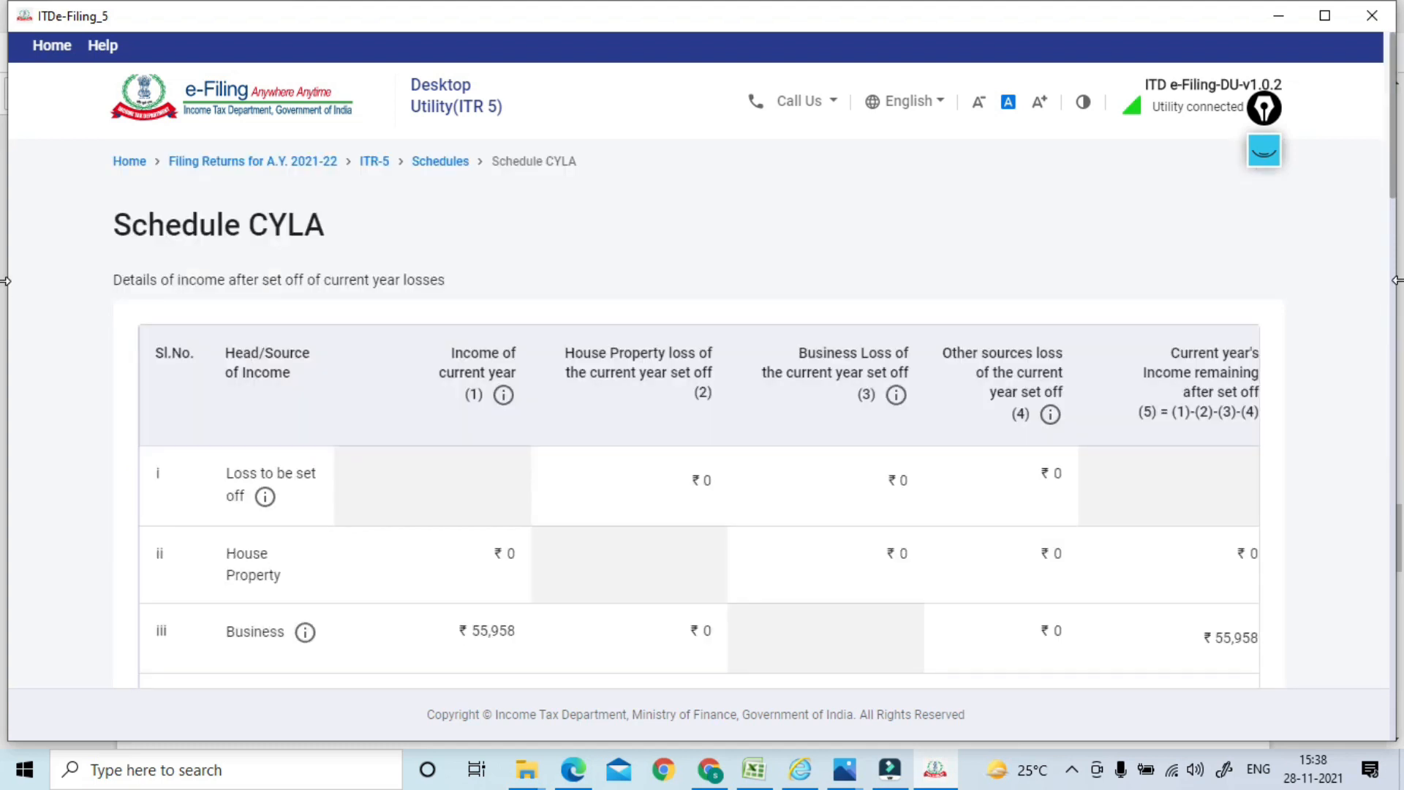
{"action": "left_click_drag", "start_coordinate": [1395, 172], "coordinate": [1373, 732]}
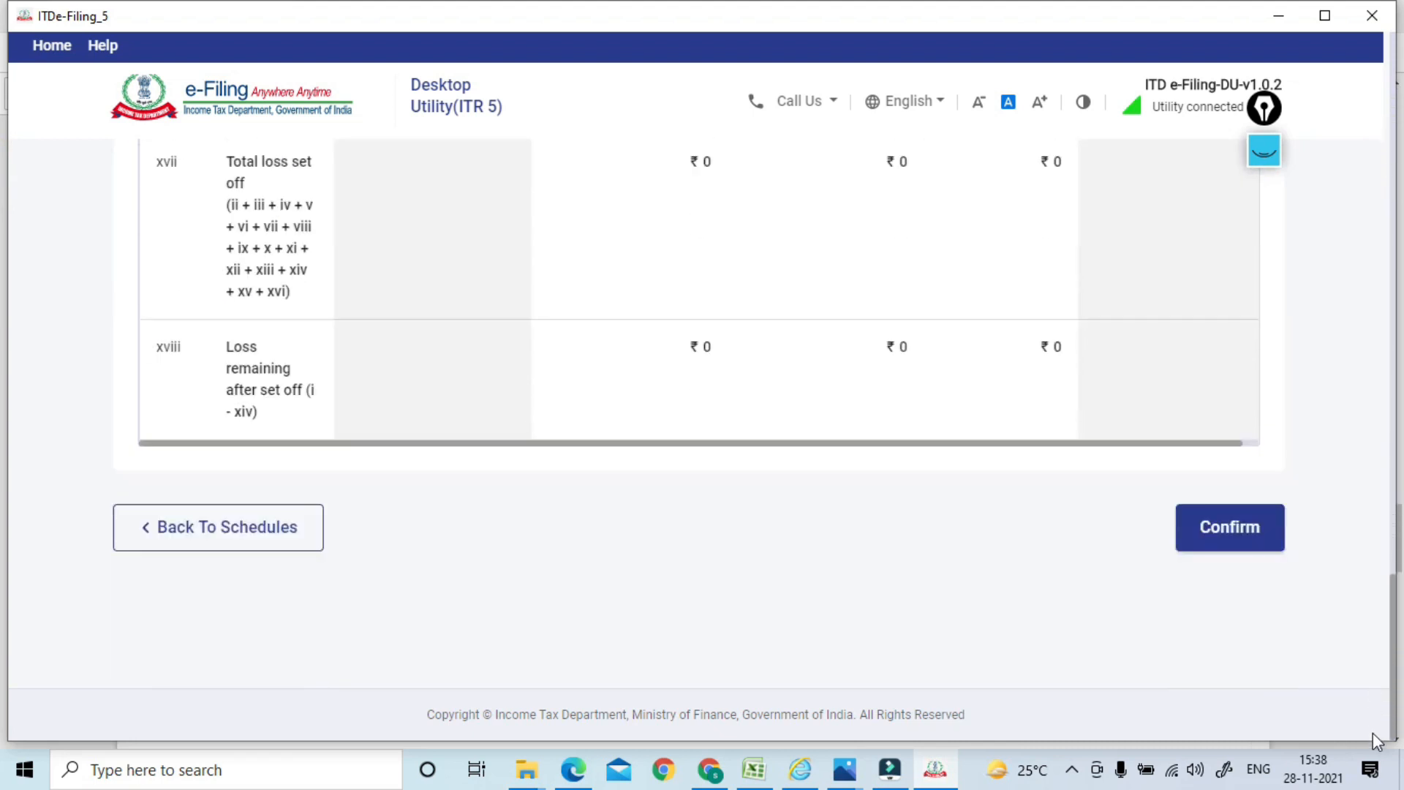
{"action": "left_click", "coordinate": [1223, 552]}
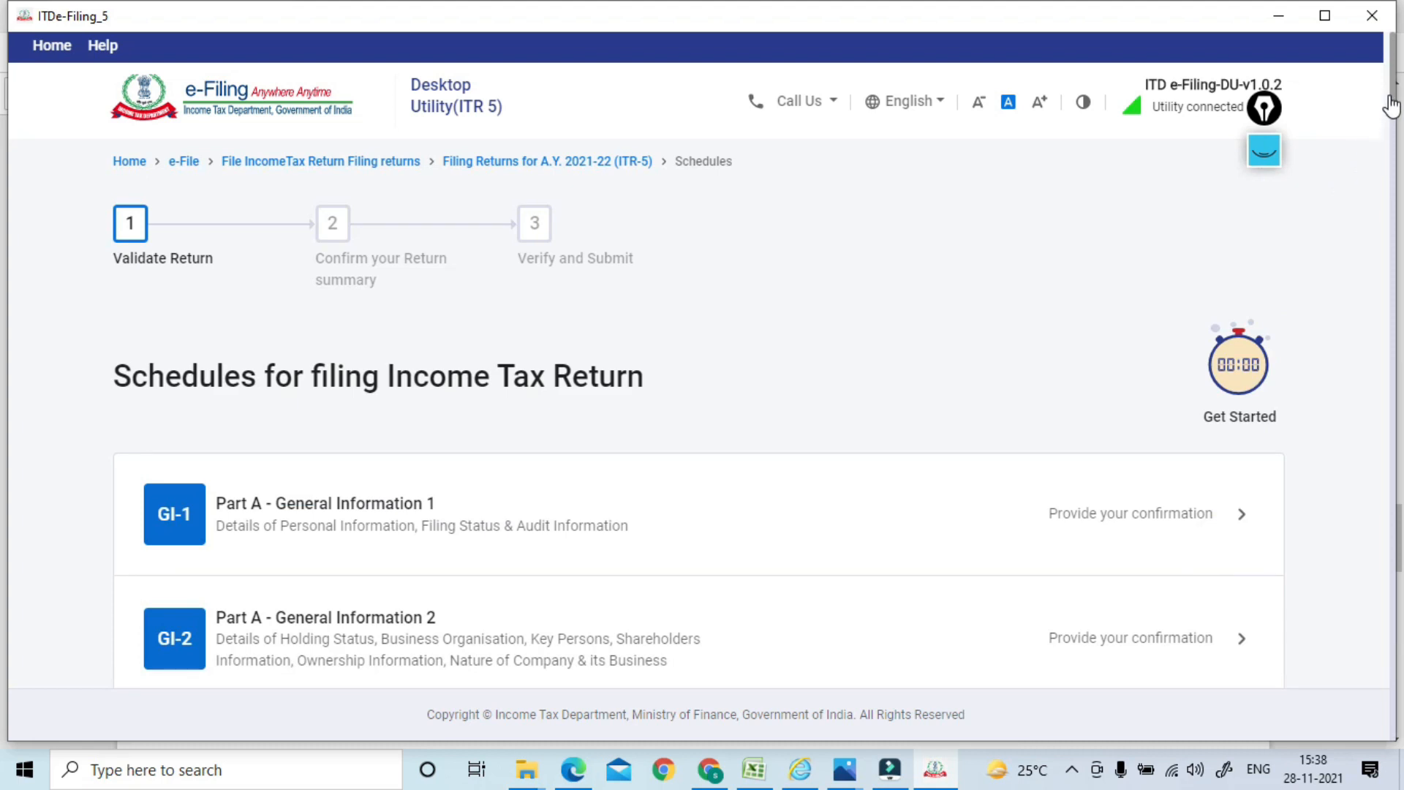
{"action": "left_click_drag", "start_coordinate": [1394, 96], "coordinate": [1370, 408]}
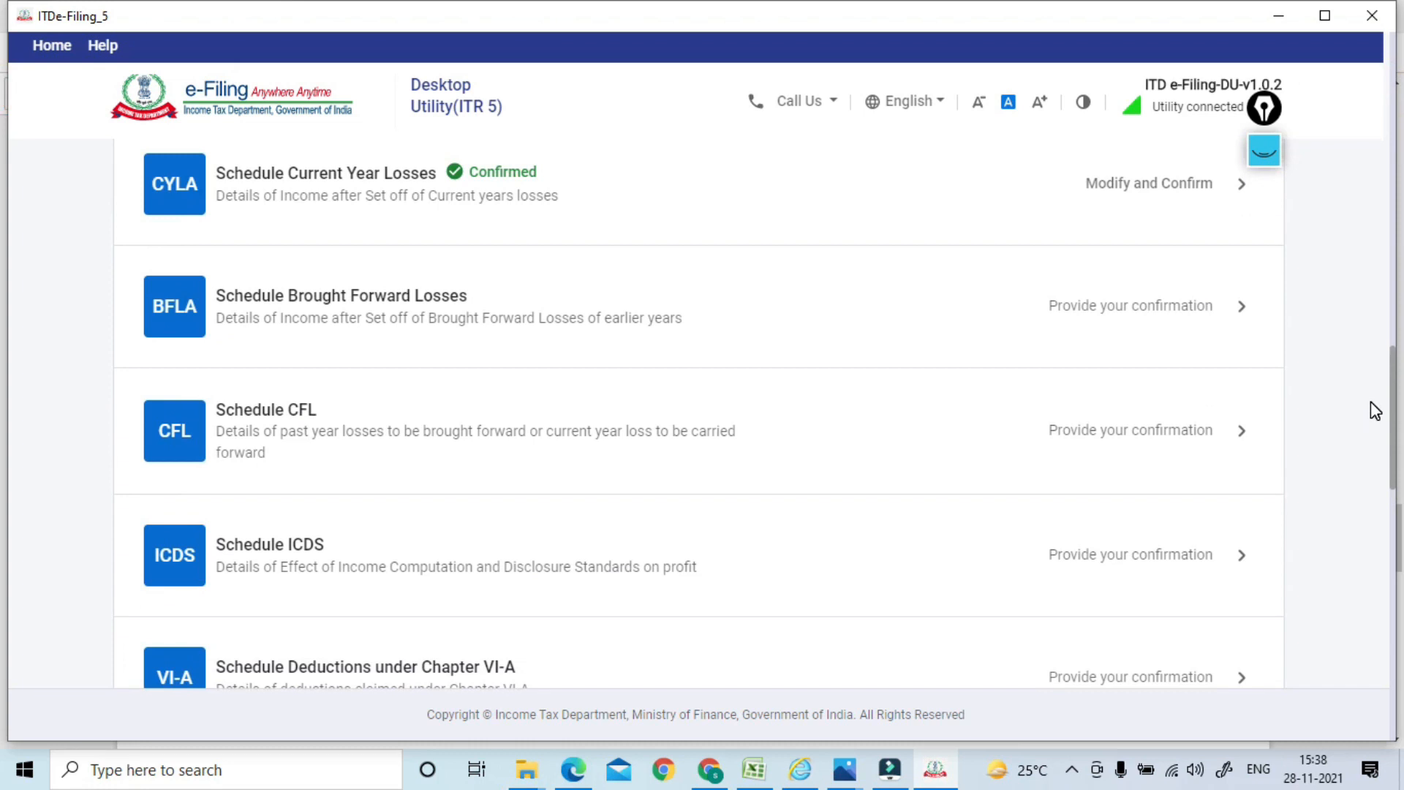
Compute the brought forward loss set-off in Schedule BFLA, then open Schedule CFL
{"action": "left_click", "coordinate": [351, 338]}
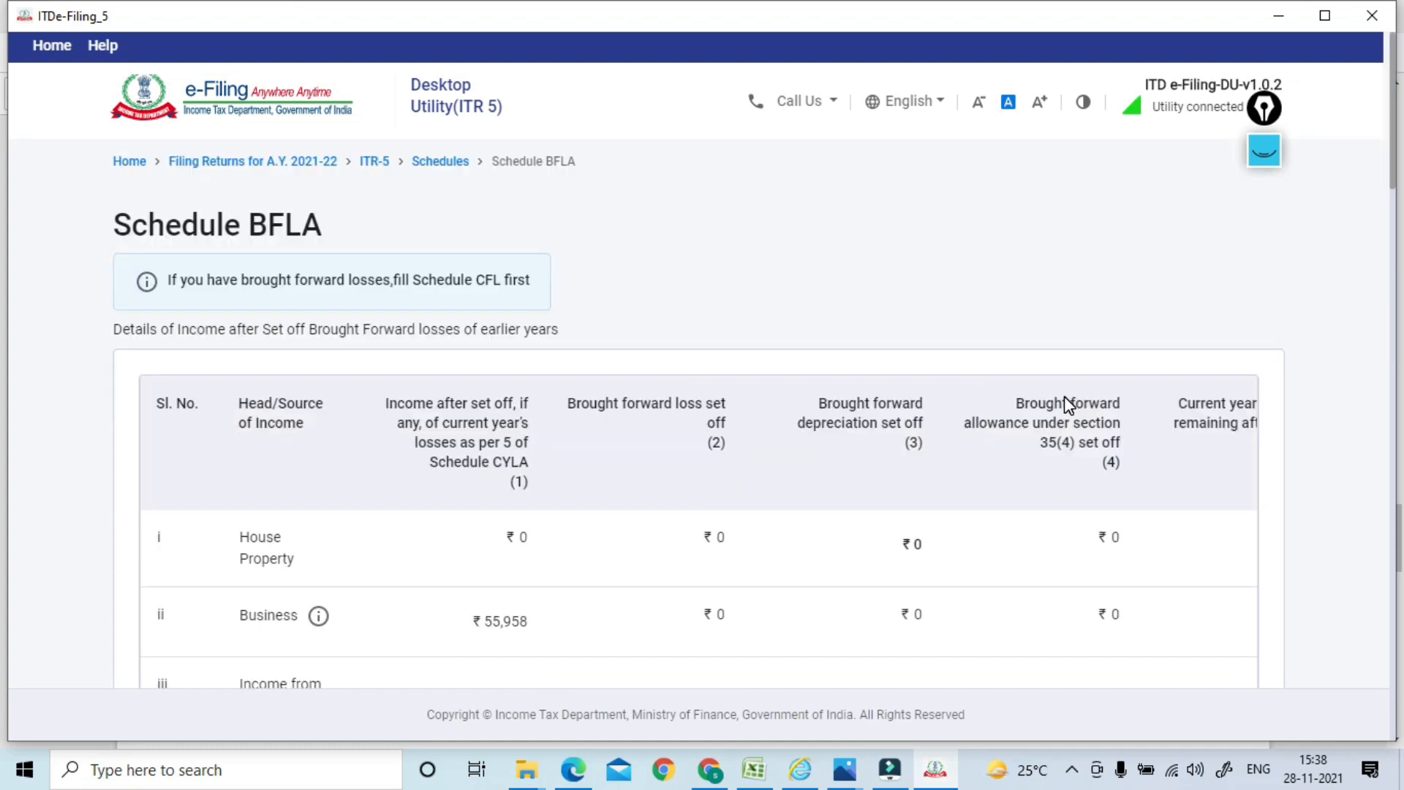
{"action": "left_click_drag", "start_coordinate": [1392, 160], "coordinate": [1396, 695]}
{"action": "left_click", "coordinate": [1201, 572]}
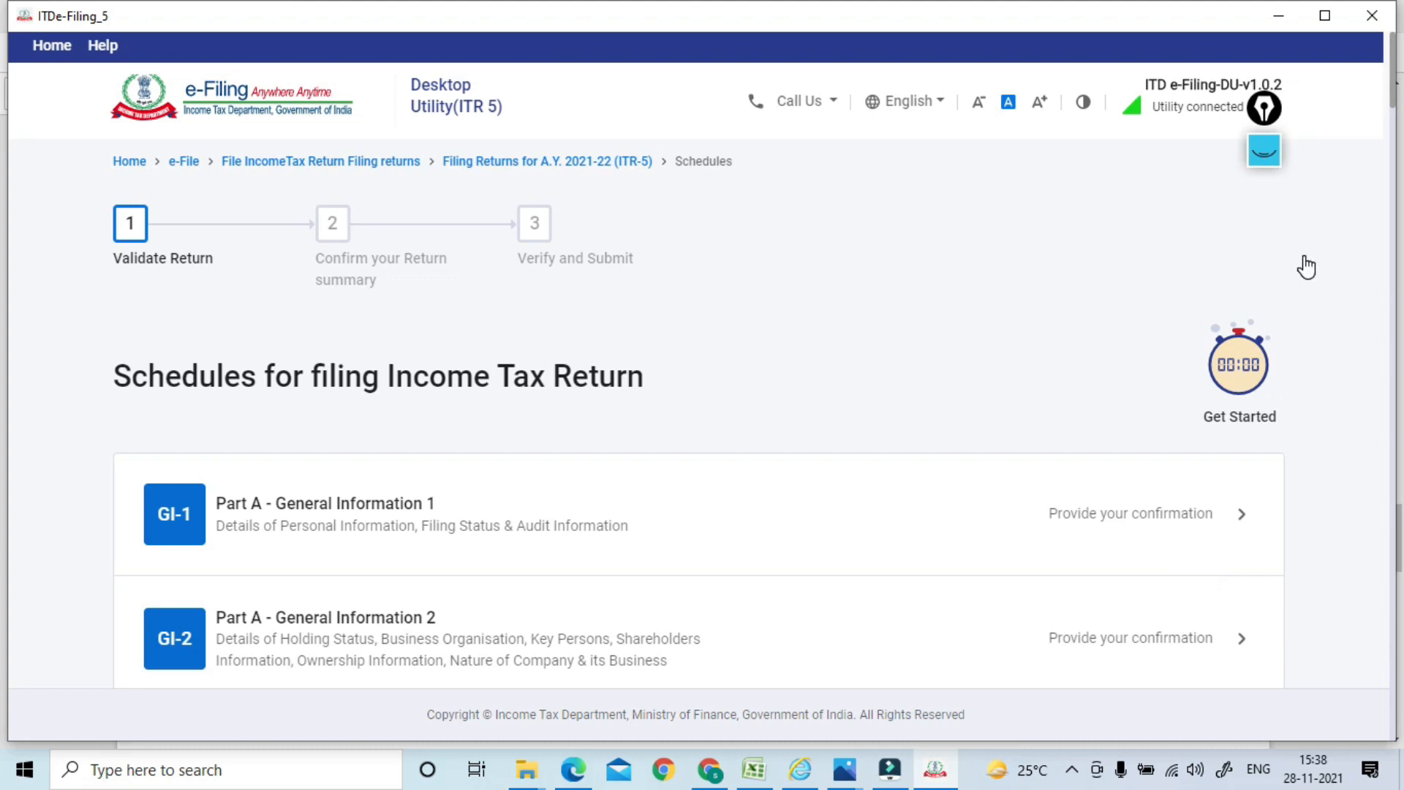
{"action": "left_click_drag", "start_coordinate": [1394, 86], "coordinate": [1364, 388]}
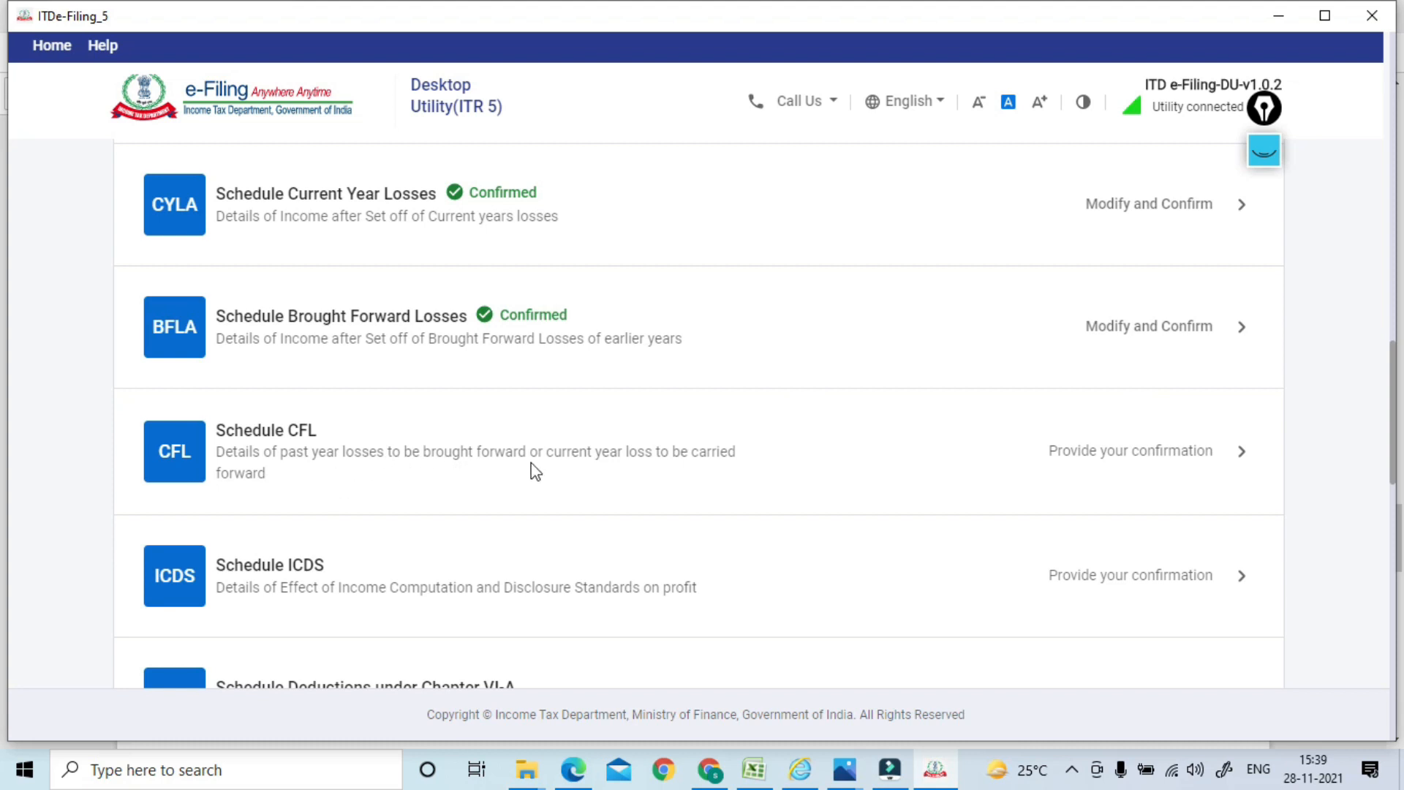
{"action": "left_click", "coordinate": [575, 443]}
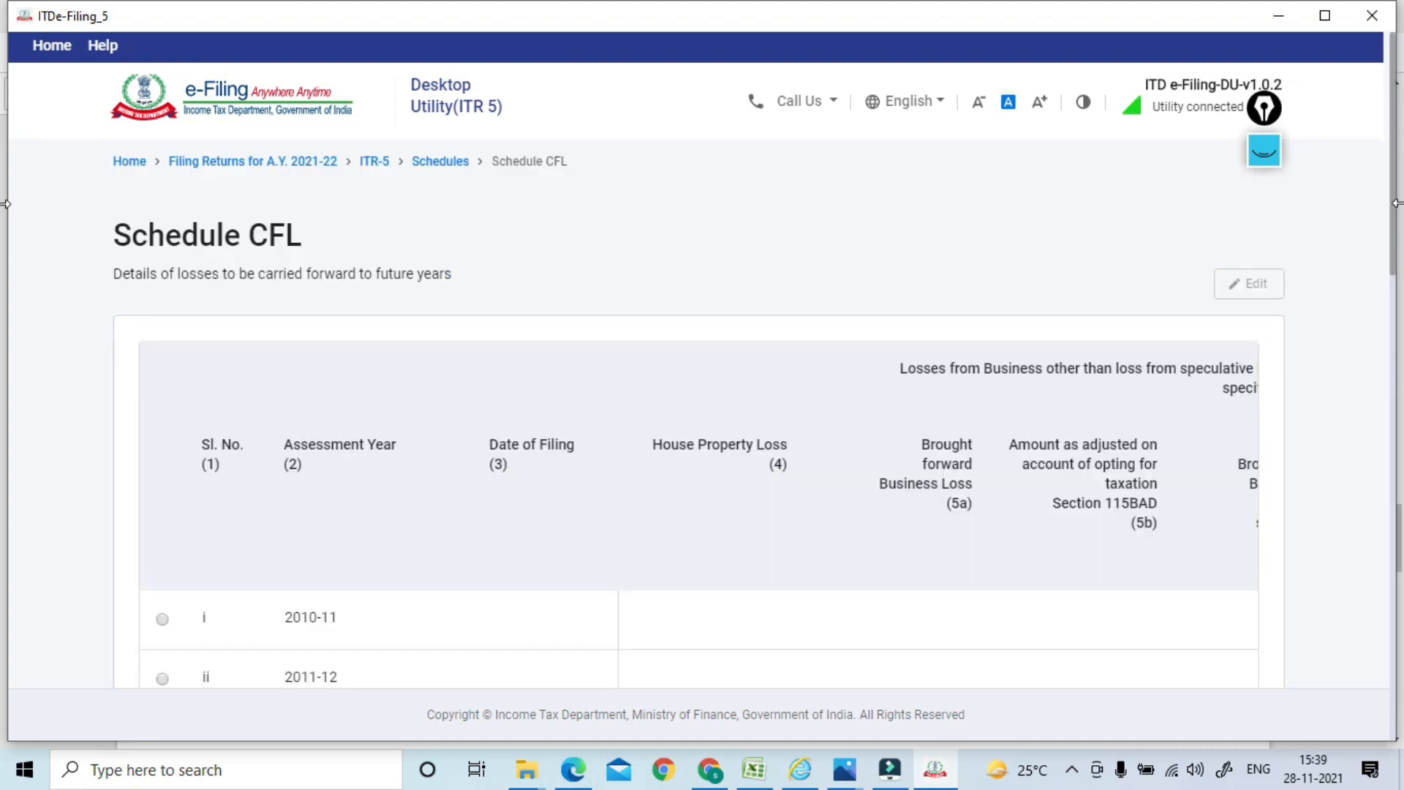
Confirm the carried forward losses in Schedule CFL
{"action": "left_click_drag", "start_coordinate": [1397, 216], "coordinate": [1389, 401]}
{"action": "left_click_drag", "start_coordinate": [1388, 452], "coordinate": [1283, 590]}
{"action": "left_click", "coordinate": [1229, 629]}
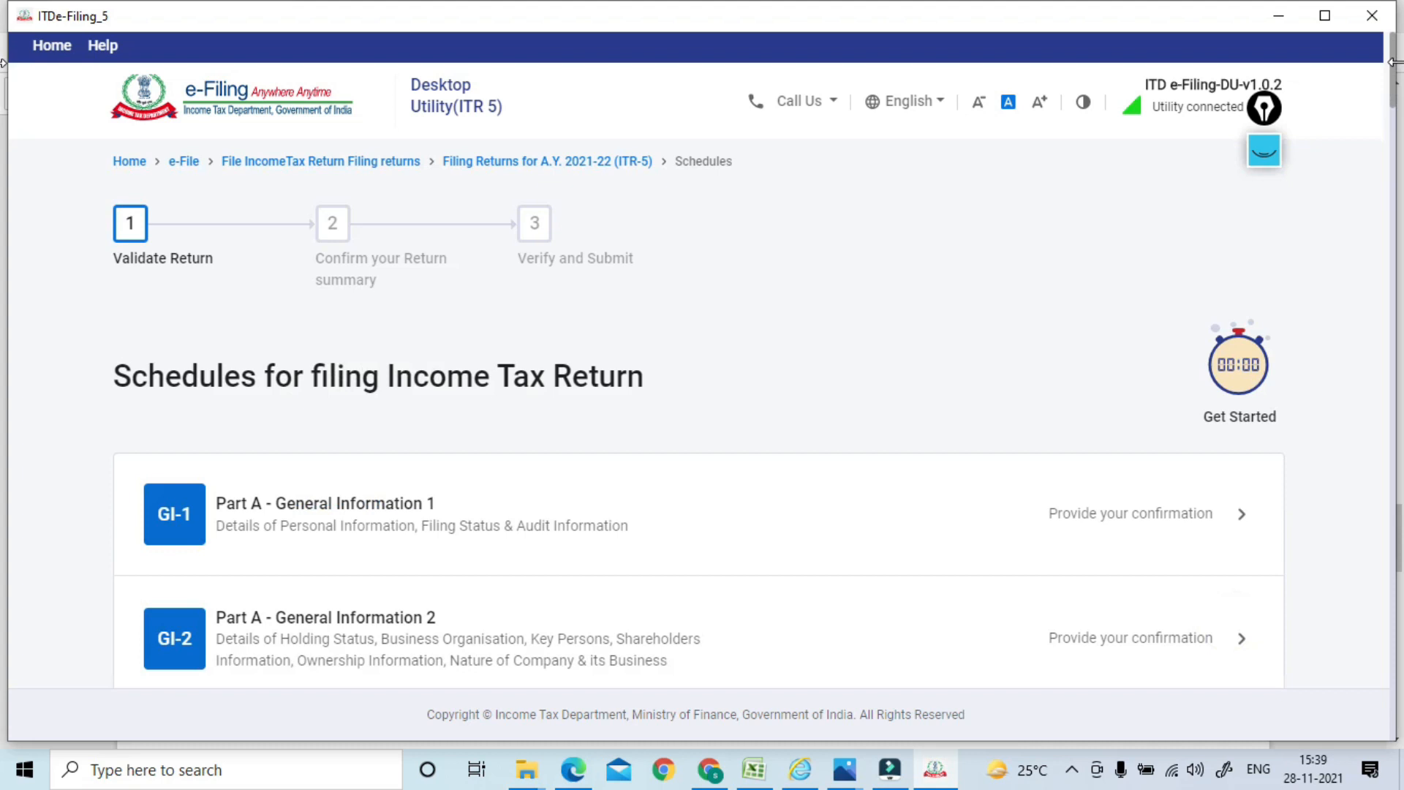
Open Schedule ICDS and confirm it
{"action": "left_click_drag", "start_coordinate": [1394, 67], "coordinate": [1388, 424]}
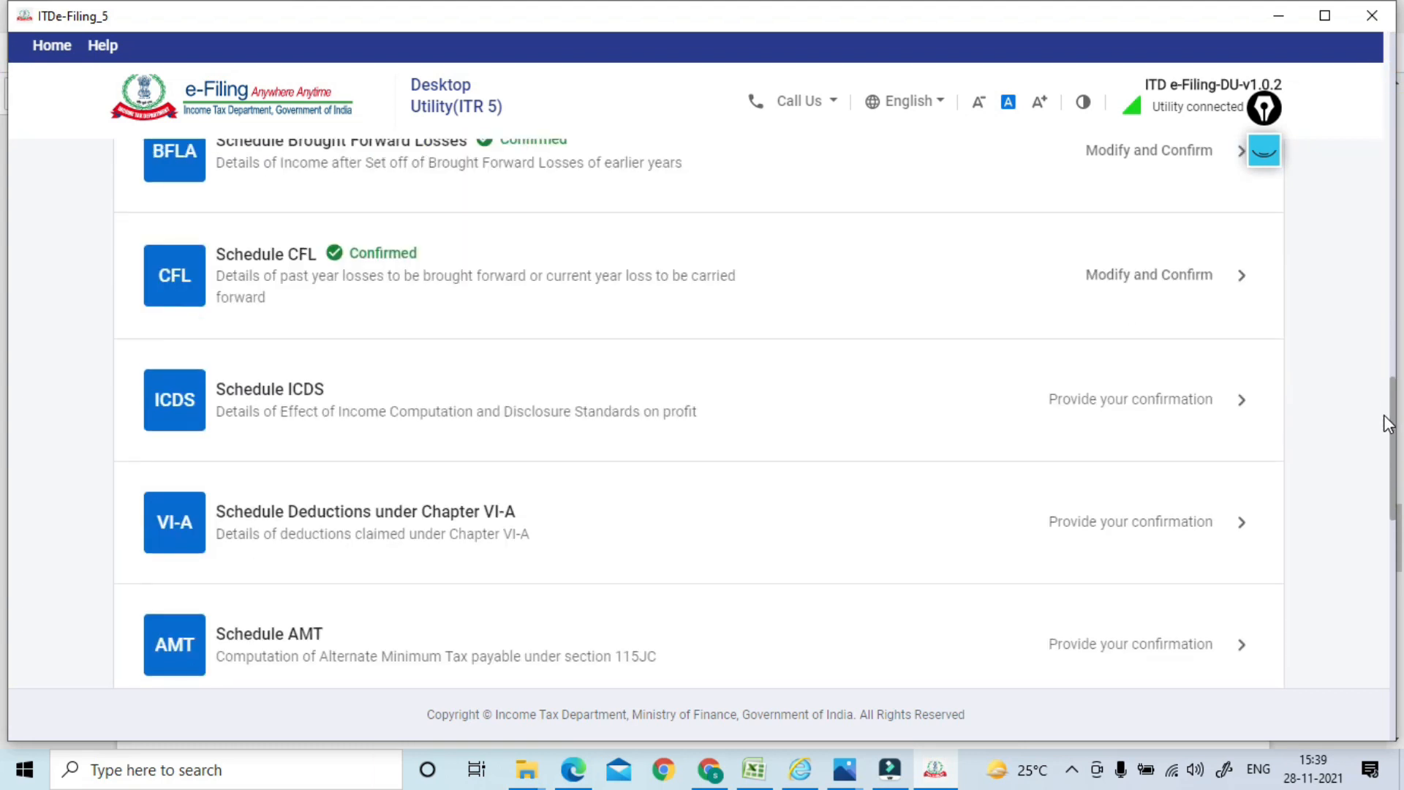
{"action": "left_click", "coordinate": [422, 404]}
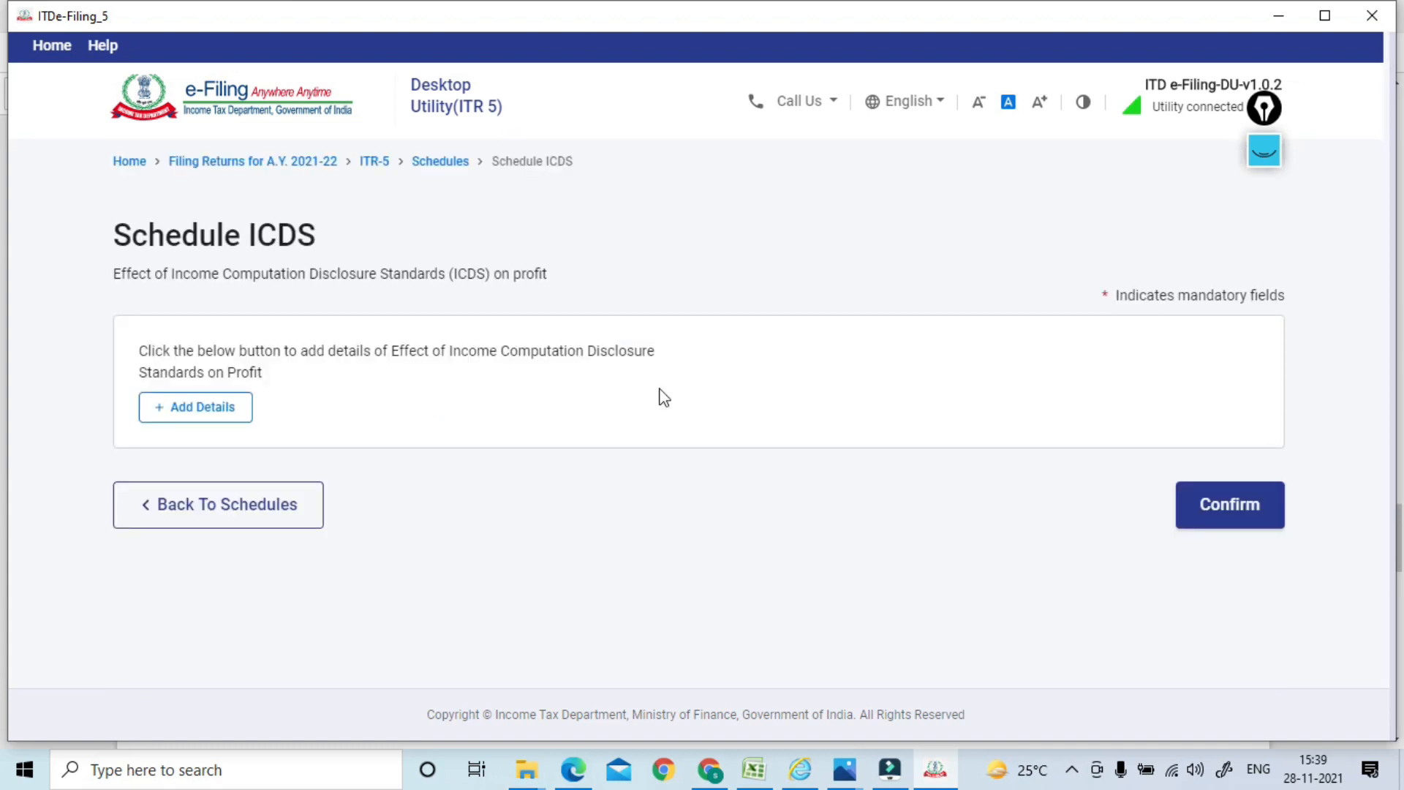
{"action": "left_click", "coordinate": [1216, 511]}
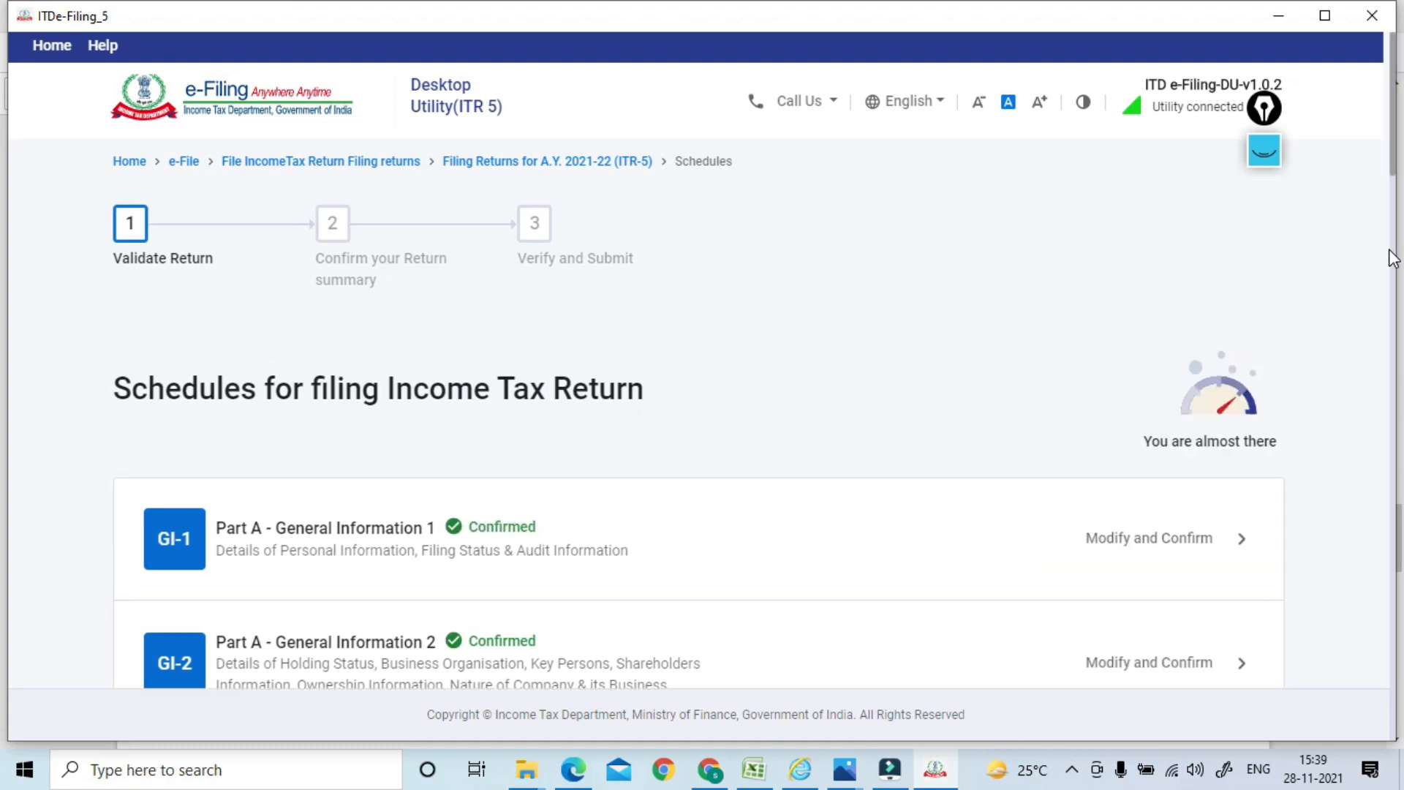
Open Schedule VI-A and confirm the ₹0 Chapter VI-A deductions
{"action": "left_click_drag", "start_coordinate": [1392, 99], "coordinate": [1372, 541]}
{"action": "scroll", "coordinate": [1373, 541], "scroll_direction": "up", "scroll_amount": 1}
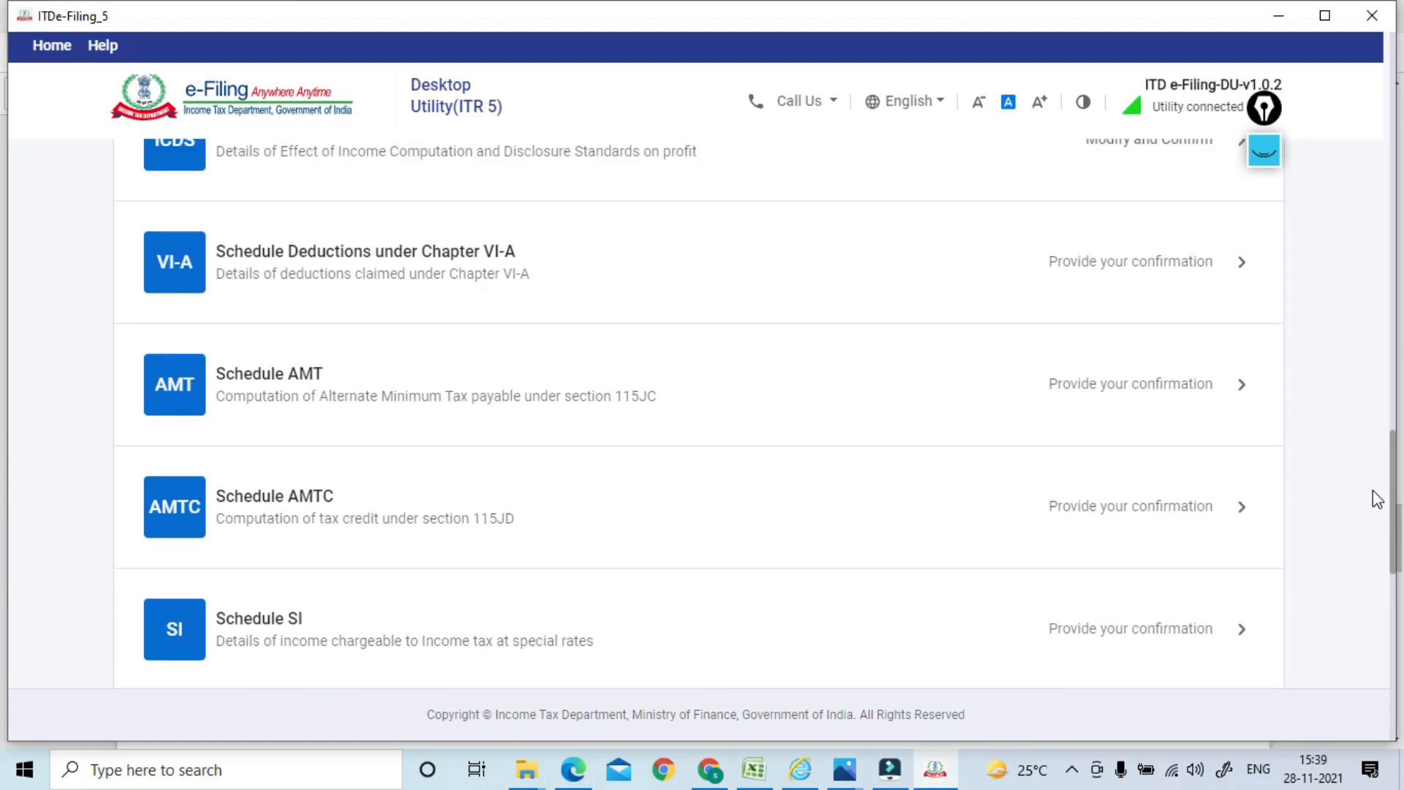
{"action": "left_click", "coordinate": [499, 269]}
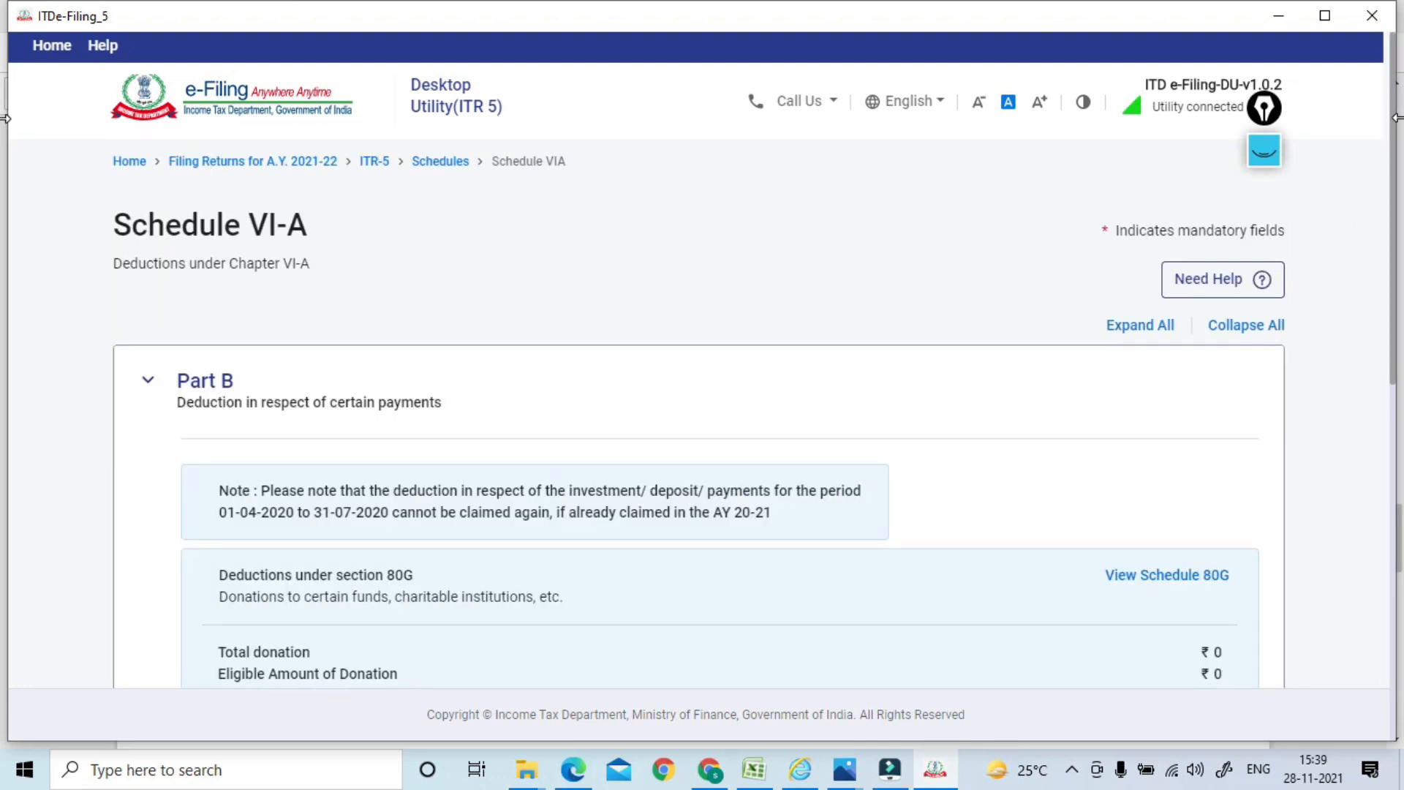
{"action": "left_click_drag", "start_coordinate": [1395, 123], "coordinate": [1394, 482]}
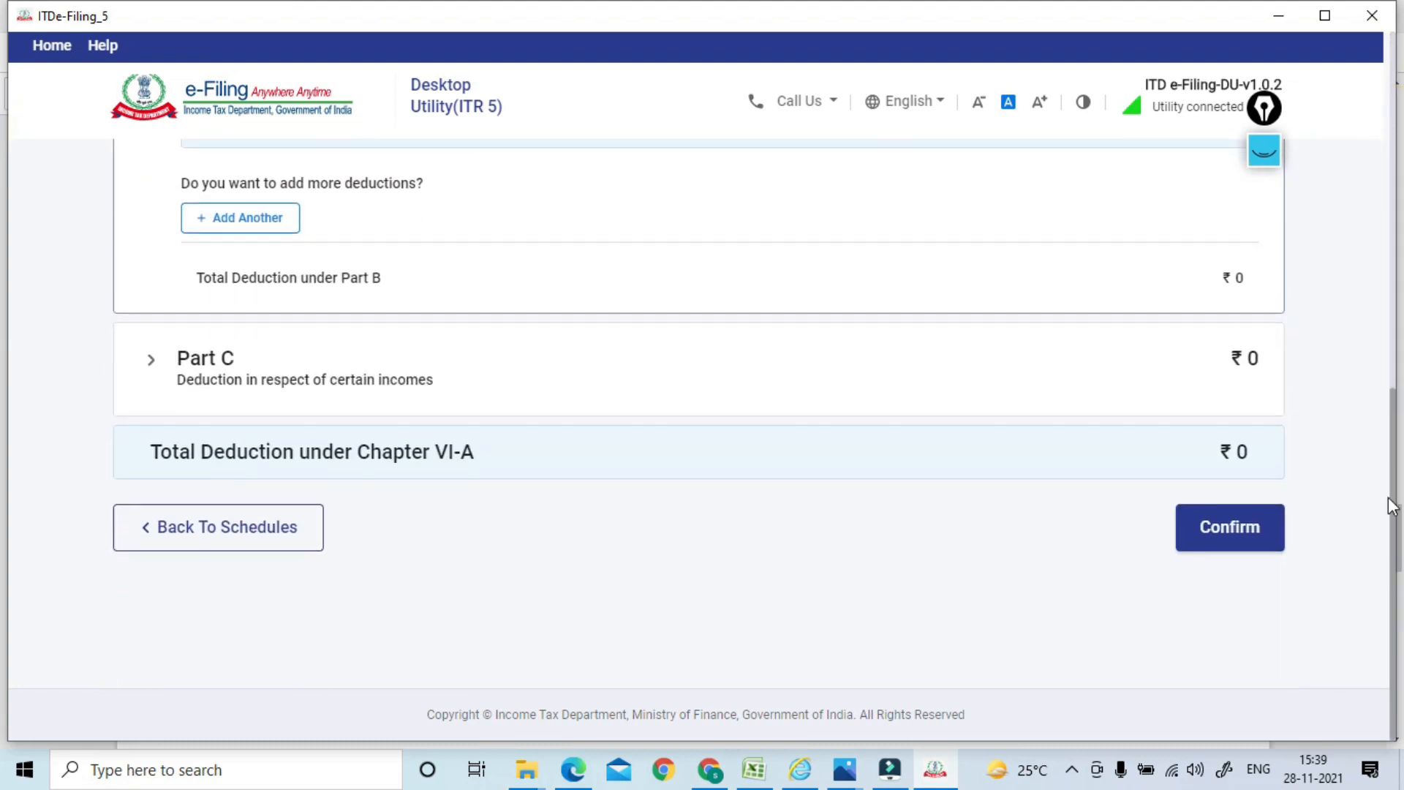
{"action": "left_click", "coordinate": [1218, 541]}
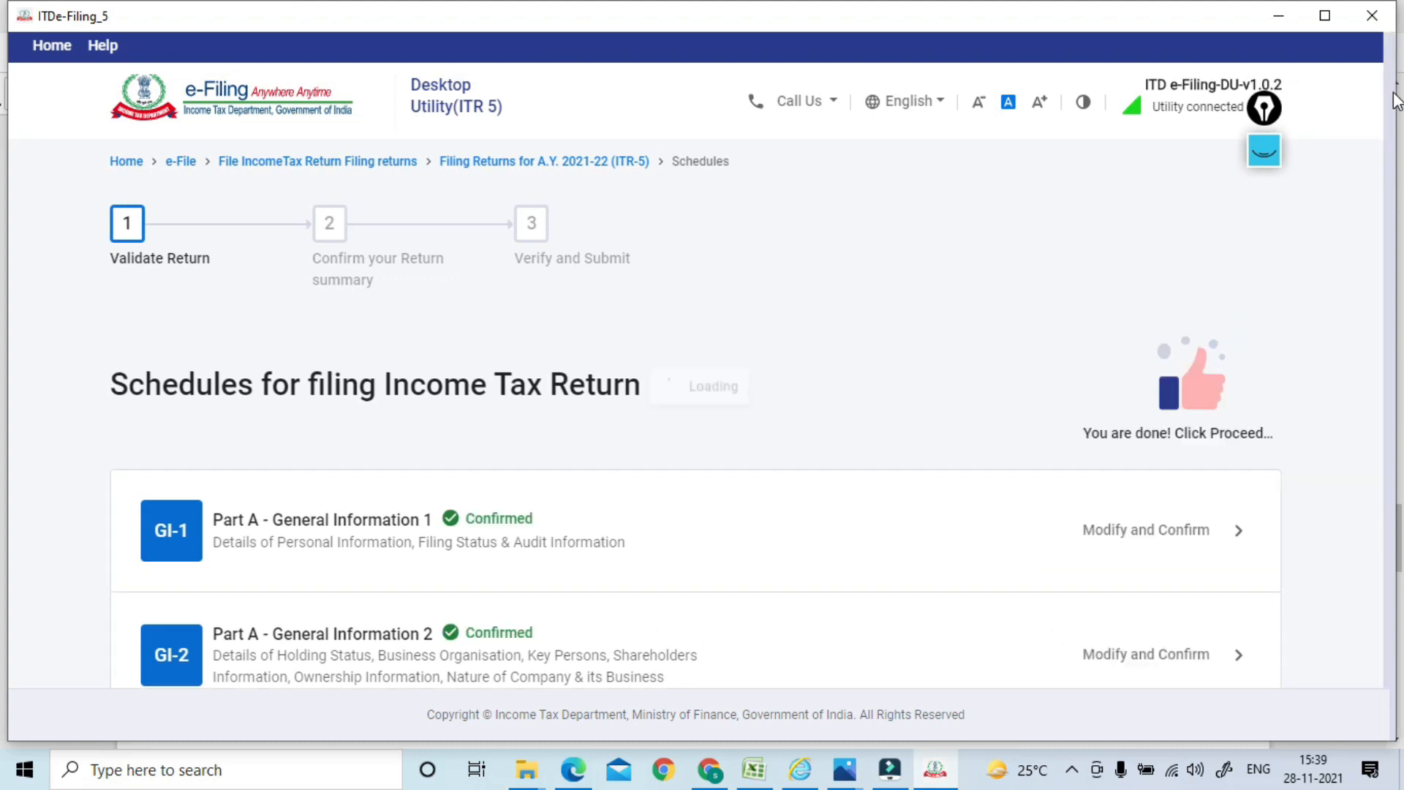
{"action": "left_click_drag", "start_coordinate": [1394, 101], "coordinate": [1387, 439]}
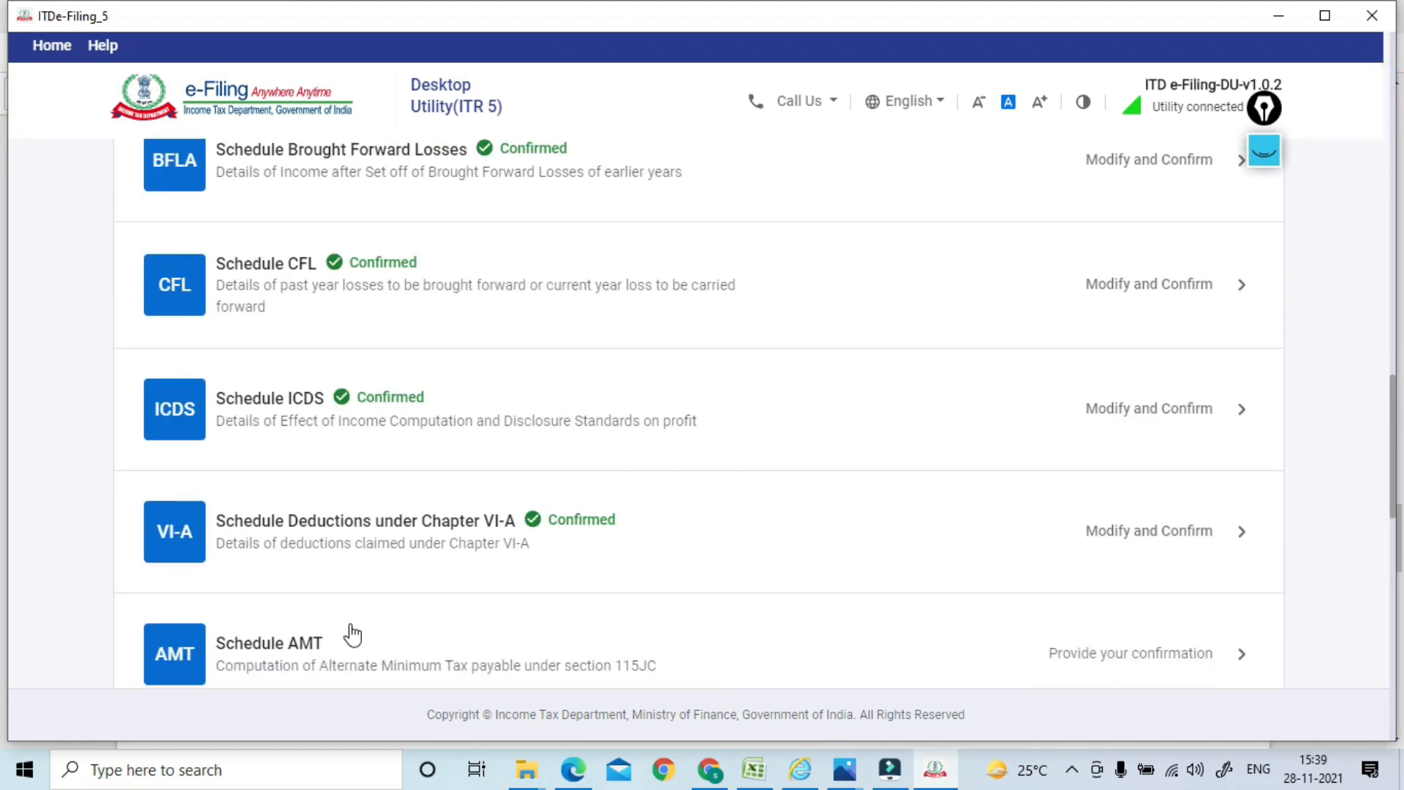
Open and confirm the alternate minimum tax schedule
{"action": "left_click", "coordinate": [528, 630]}
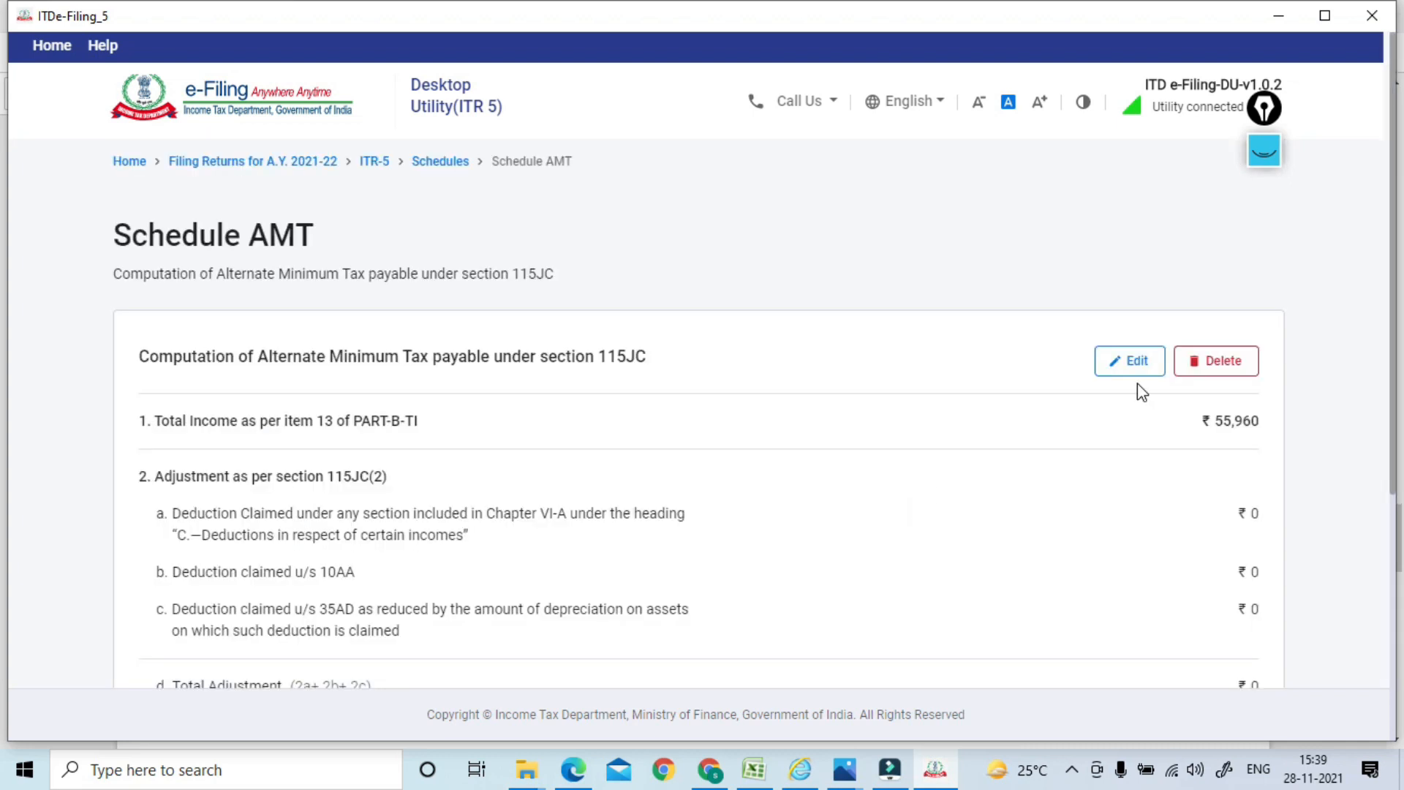
{"action": "scroll", "coordinate": [1395, 134], "scroll_direction": "down", "scroll_amount": 5}
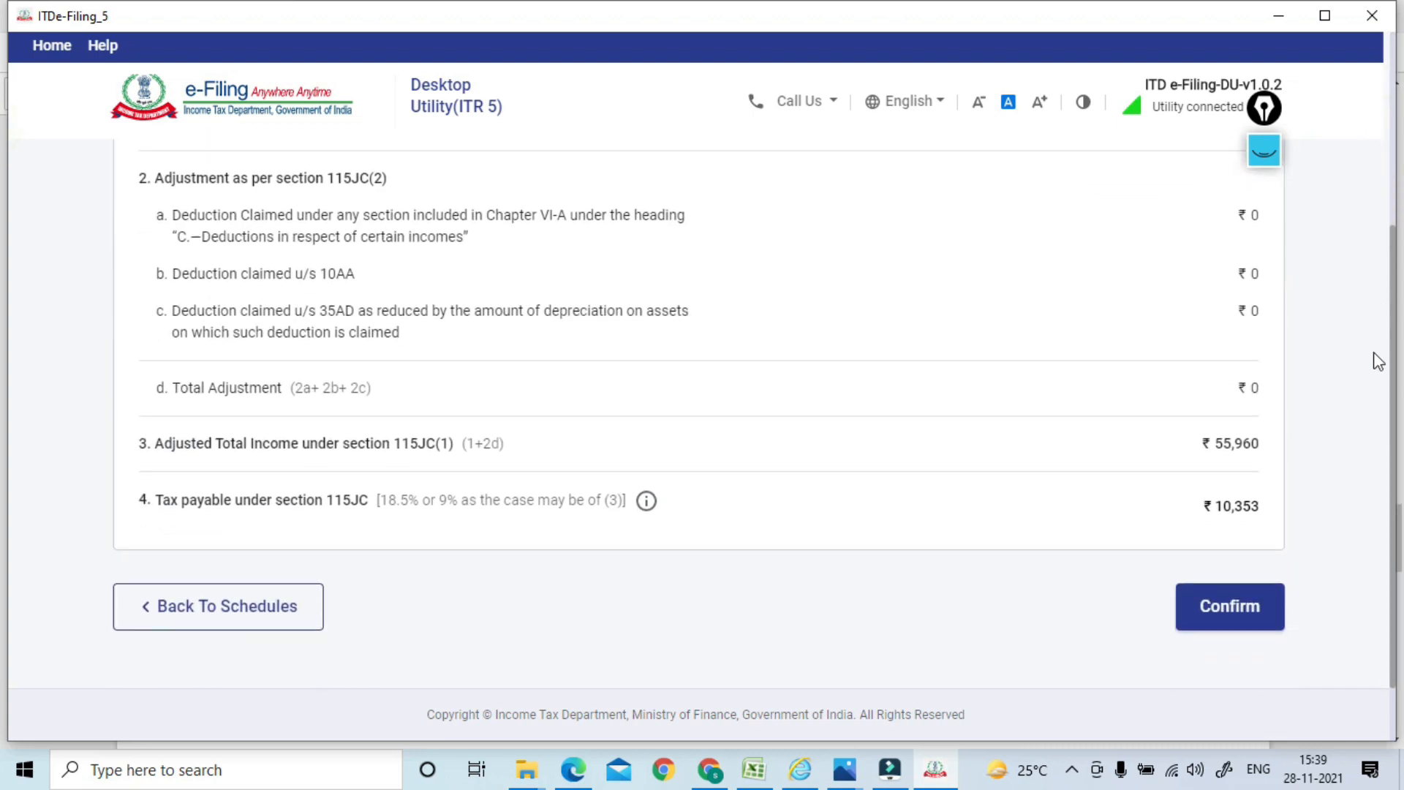
{"action": "left_click", "coordinate": [1213, 538]}
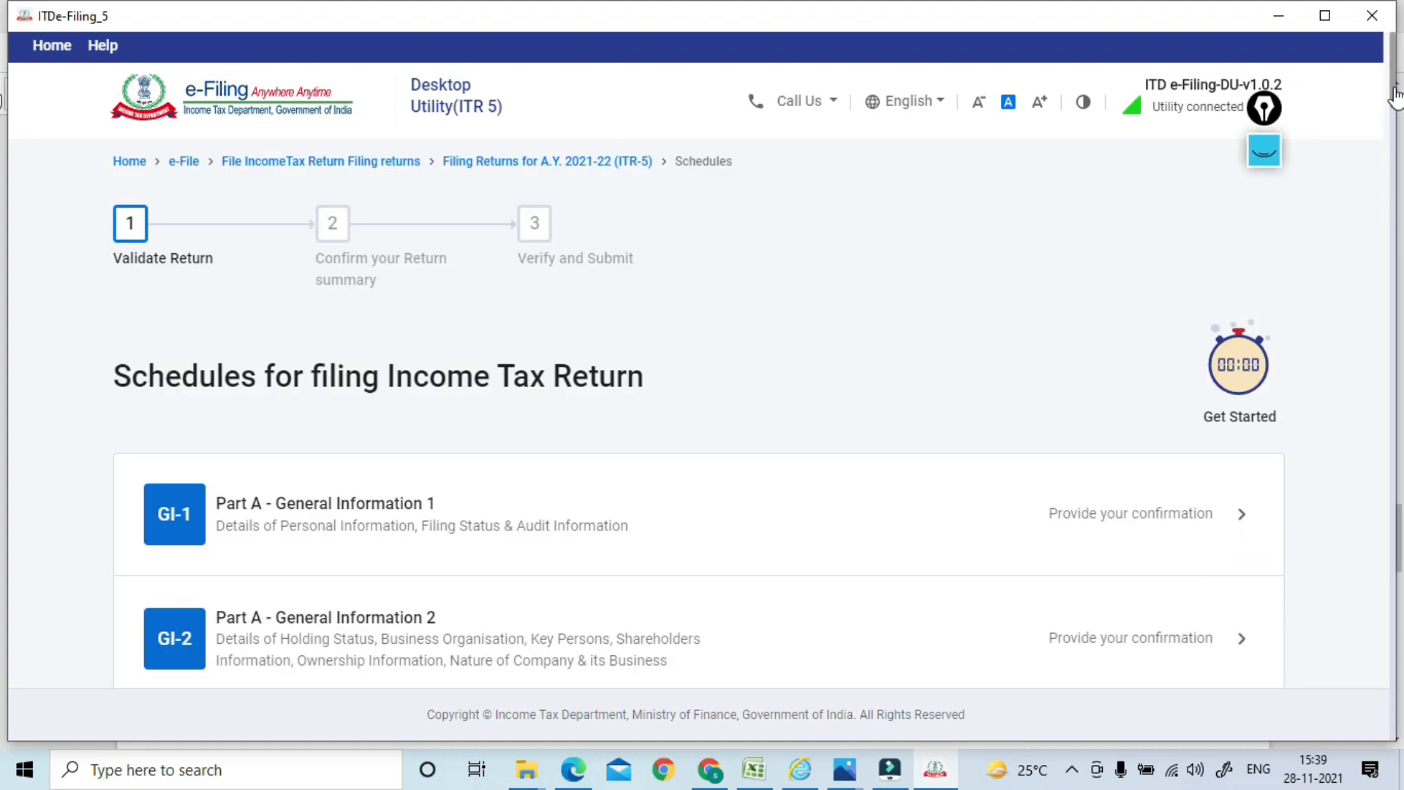
Open Schedule AMTC and confirm the AMT credit
{"action": "left_click_drag", "start_coordinate": [1394, 88], "coordinate": [1373, 520]}
{"action": "left_click", "coordinate": [443, 381]}
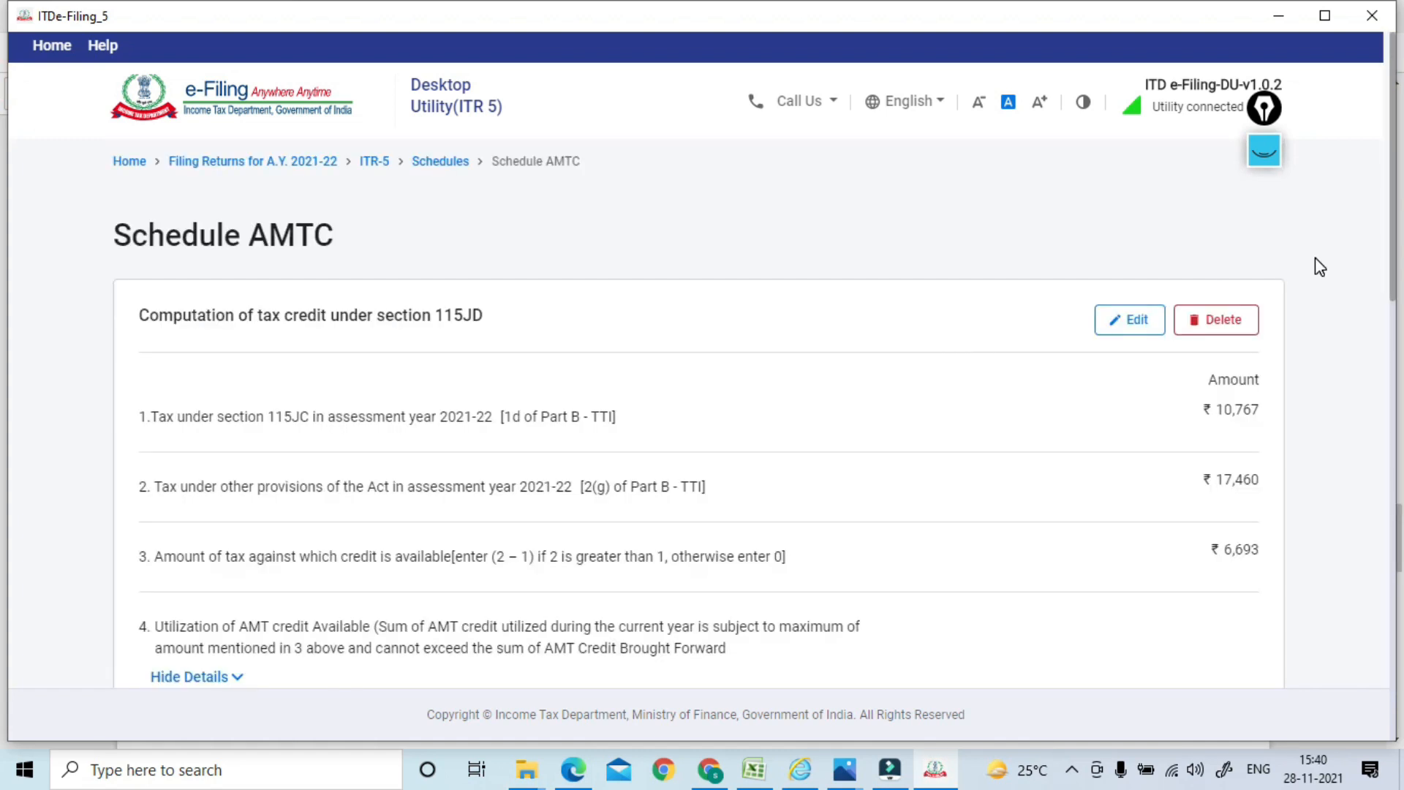
{"action": "left_click_drag", "start_coordinate": [1388, 156], "coordinate": [1364, 572]}
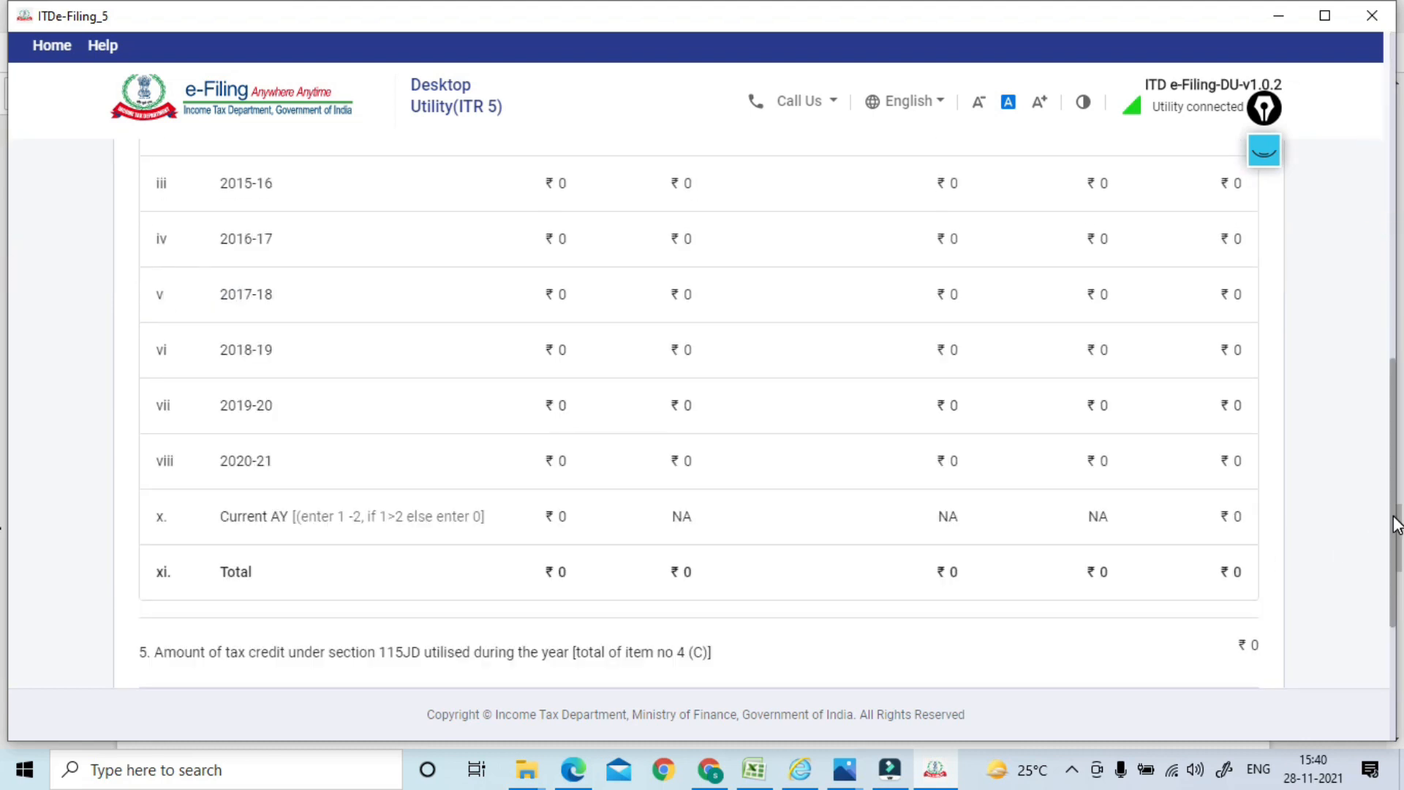
{"action": "scroll", "coordinate": [1396, 524], "scroll_direction": "down", "scroll_amount": 4}
{"action": "left_click", "coordinate": [1240, 545]}
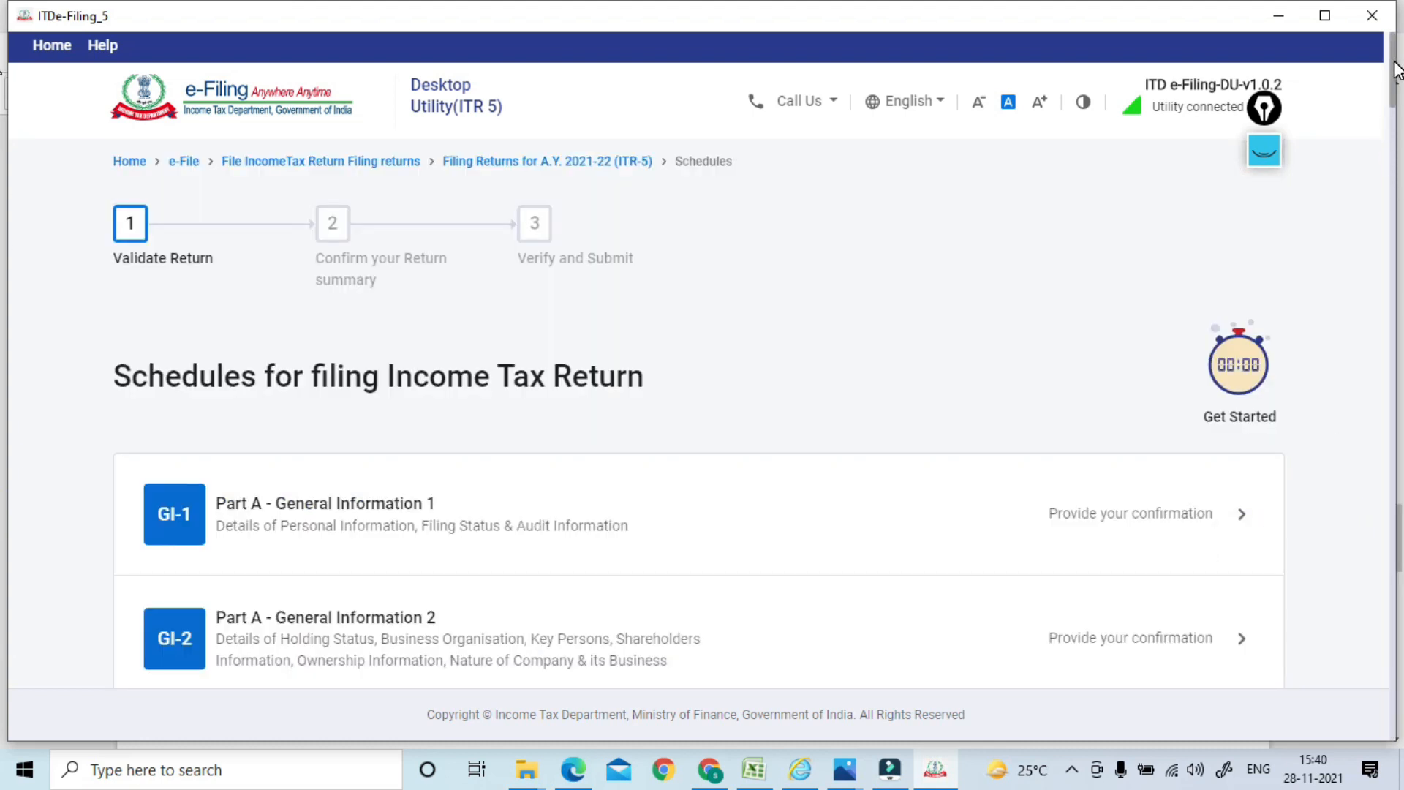
Open Schedule SI and confirm it with all special-rate incomes at ₹0
{"action": "left_click_drag", "start_coordinate": [1398, 70], "coordinate": [1379, 524]}
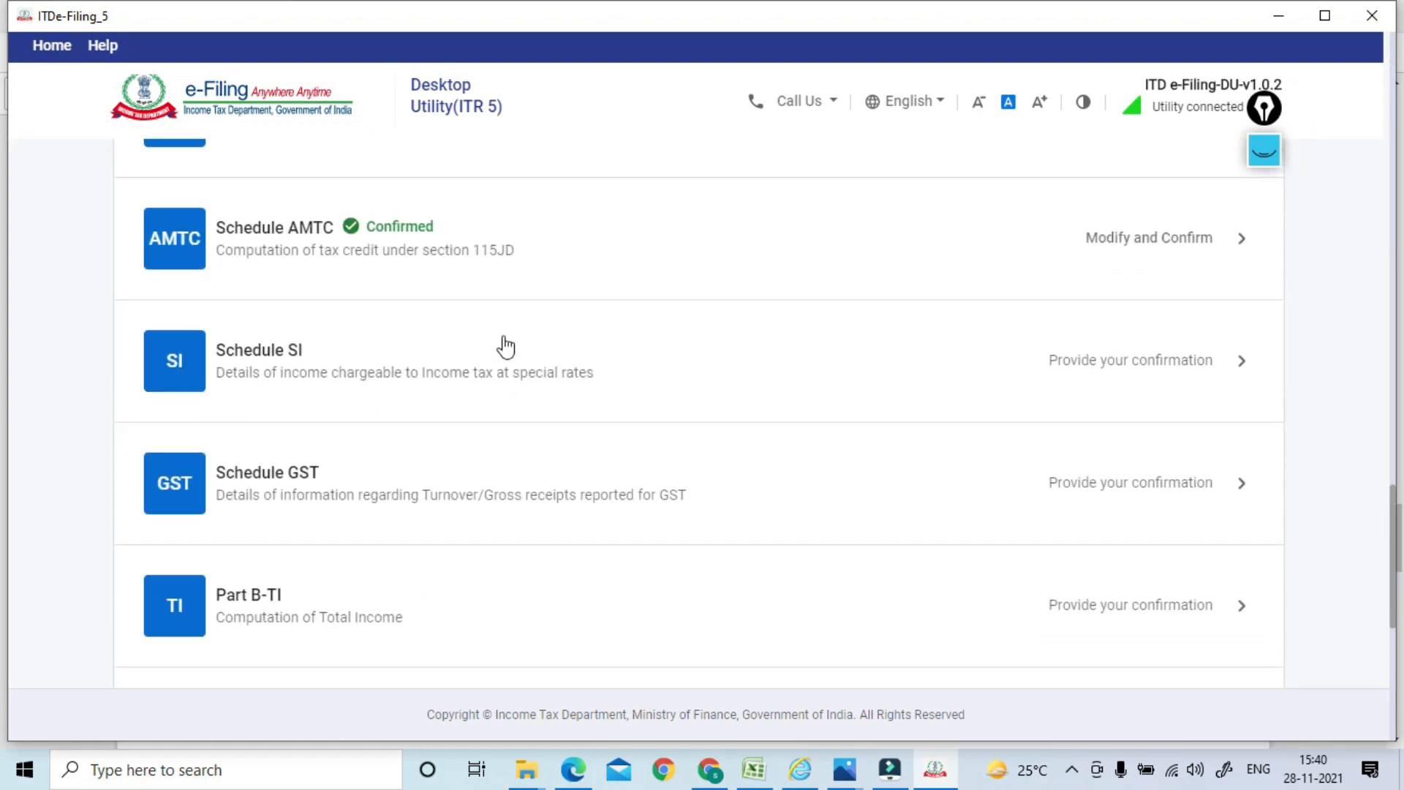
{"action": "left_click", "coordinate": [437, 378]}
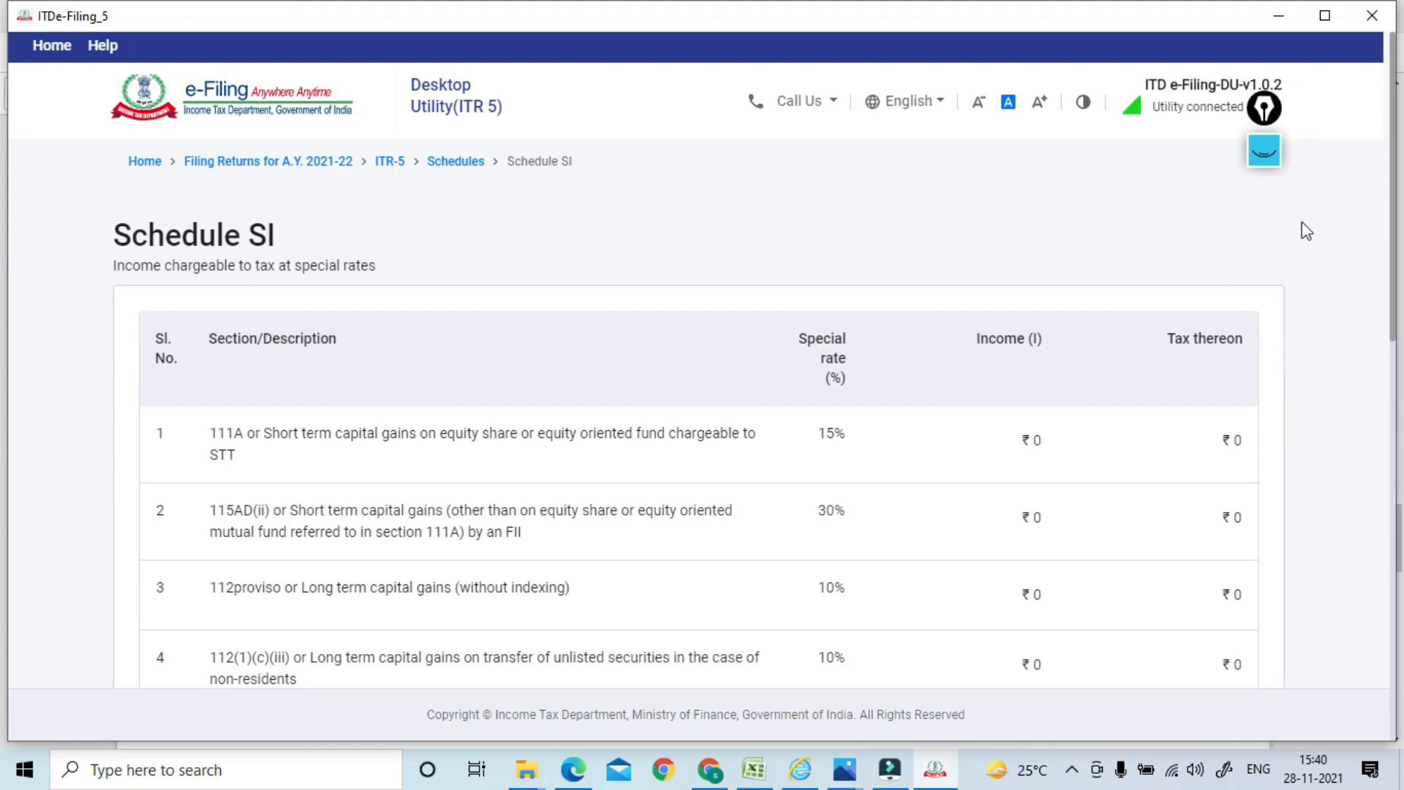
{"action": "left_click_drag", "start_coordinate": [1392, 139], "coordinate": [1393, 573]}
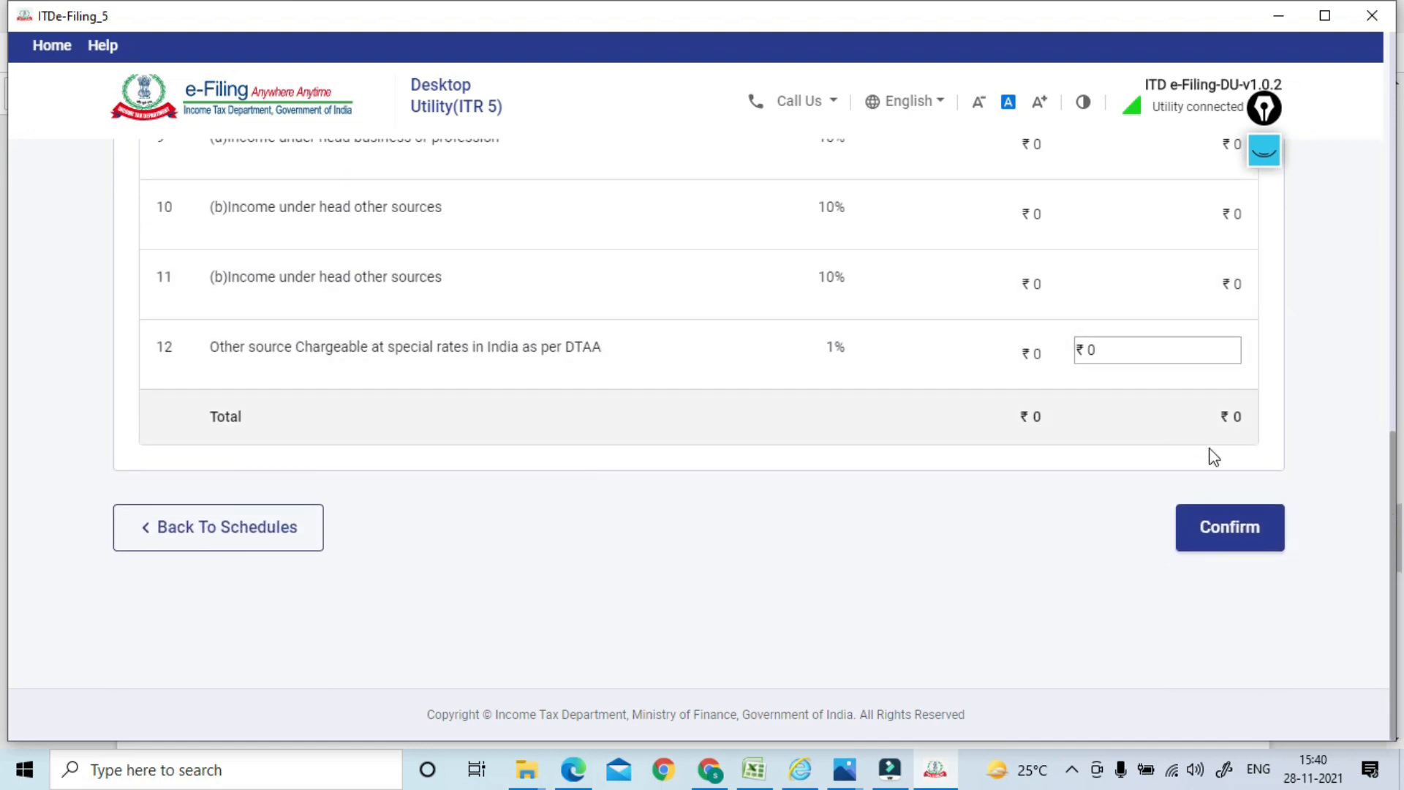
{"action": "left_click", "coordinate": [1216, 540]}
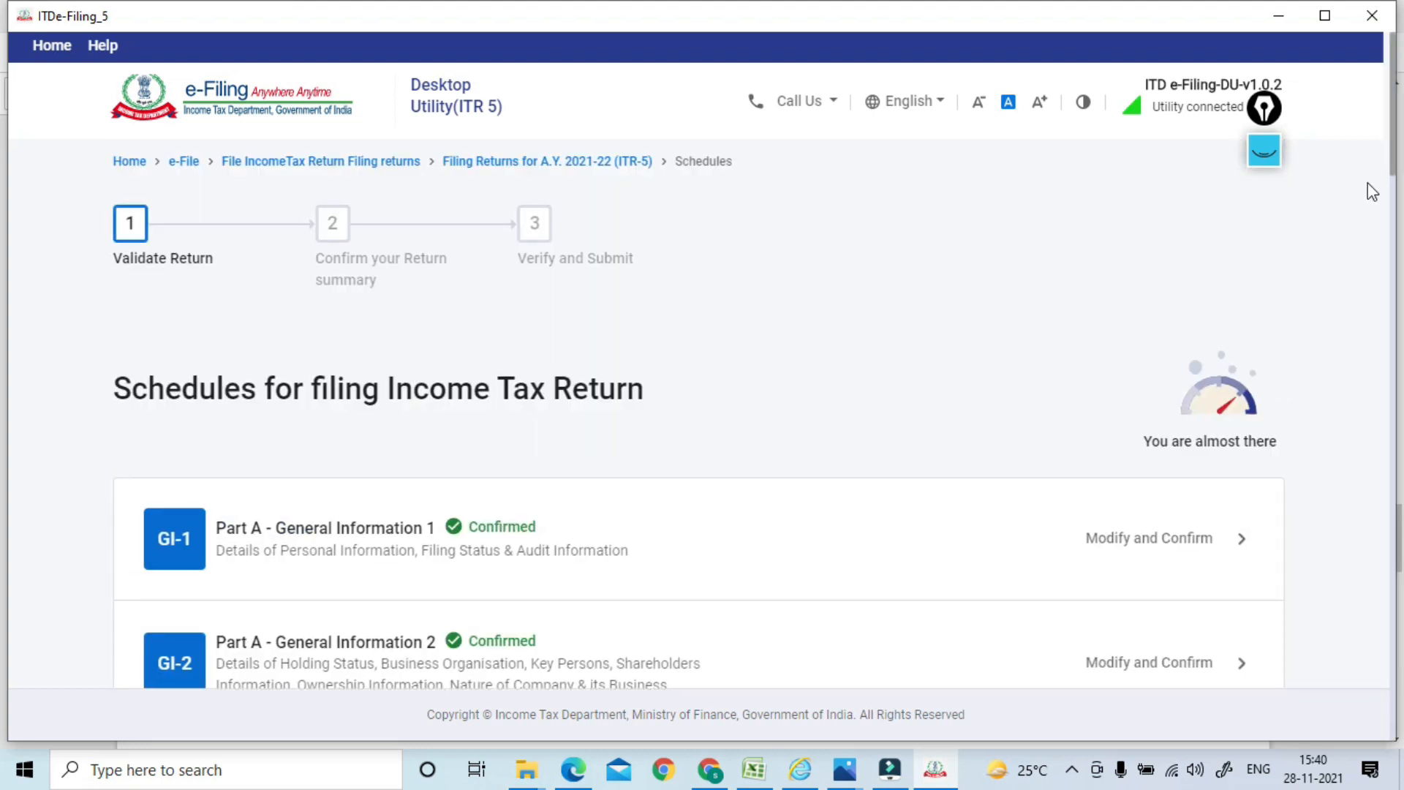
Open Schedule GST, review the single GSTIN with ₹37,29,038 outward supplies, and confirm it
{"action": "left_click_drag", "start_coordinate": [1395, 132], "coordinate": [1395, 574]}
{"action": "scroll", "coordinate": [1399, 574], "scroll_direction": "up", "scroll_amount": 2}
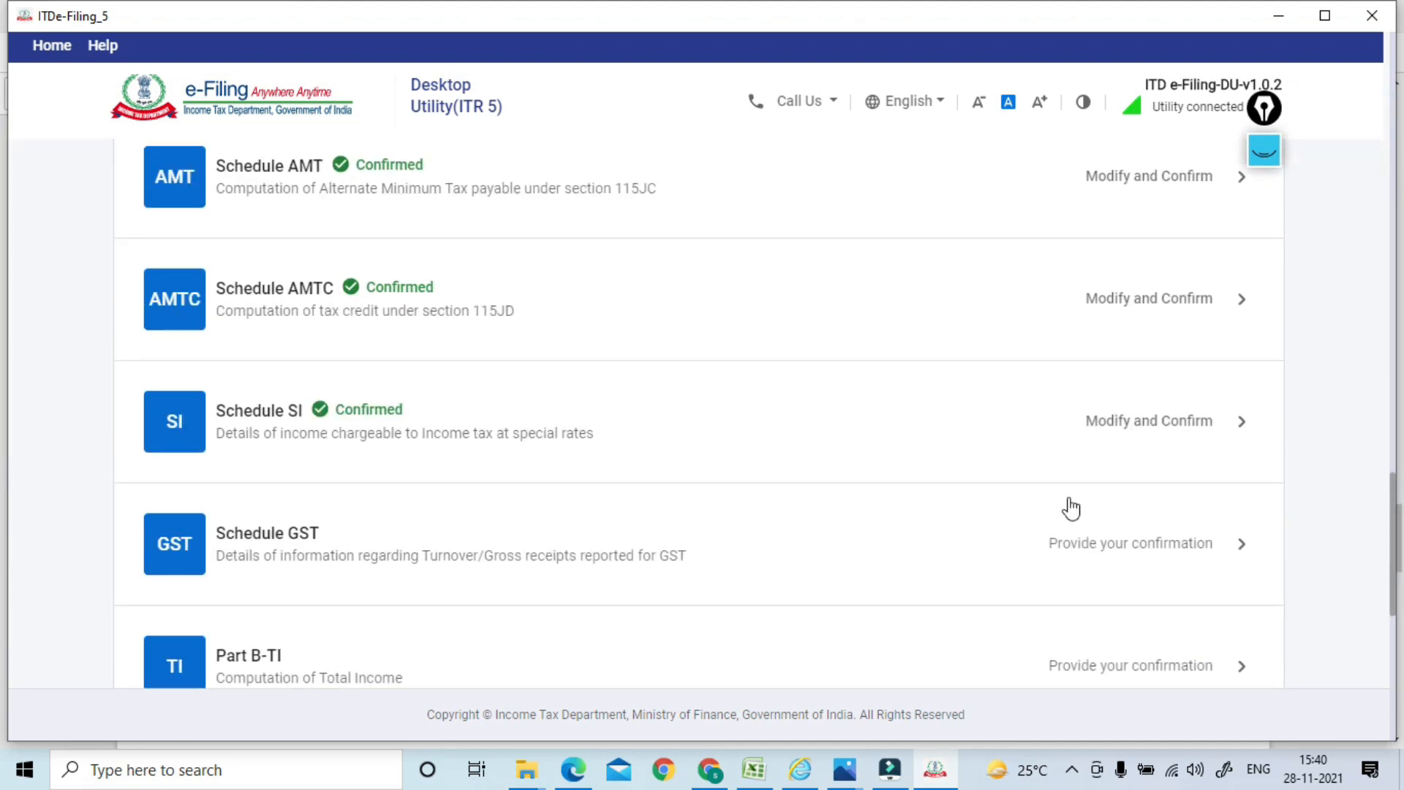
{"action": "left_click", "coordinate": [366, 530]}
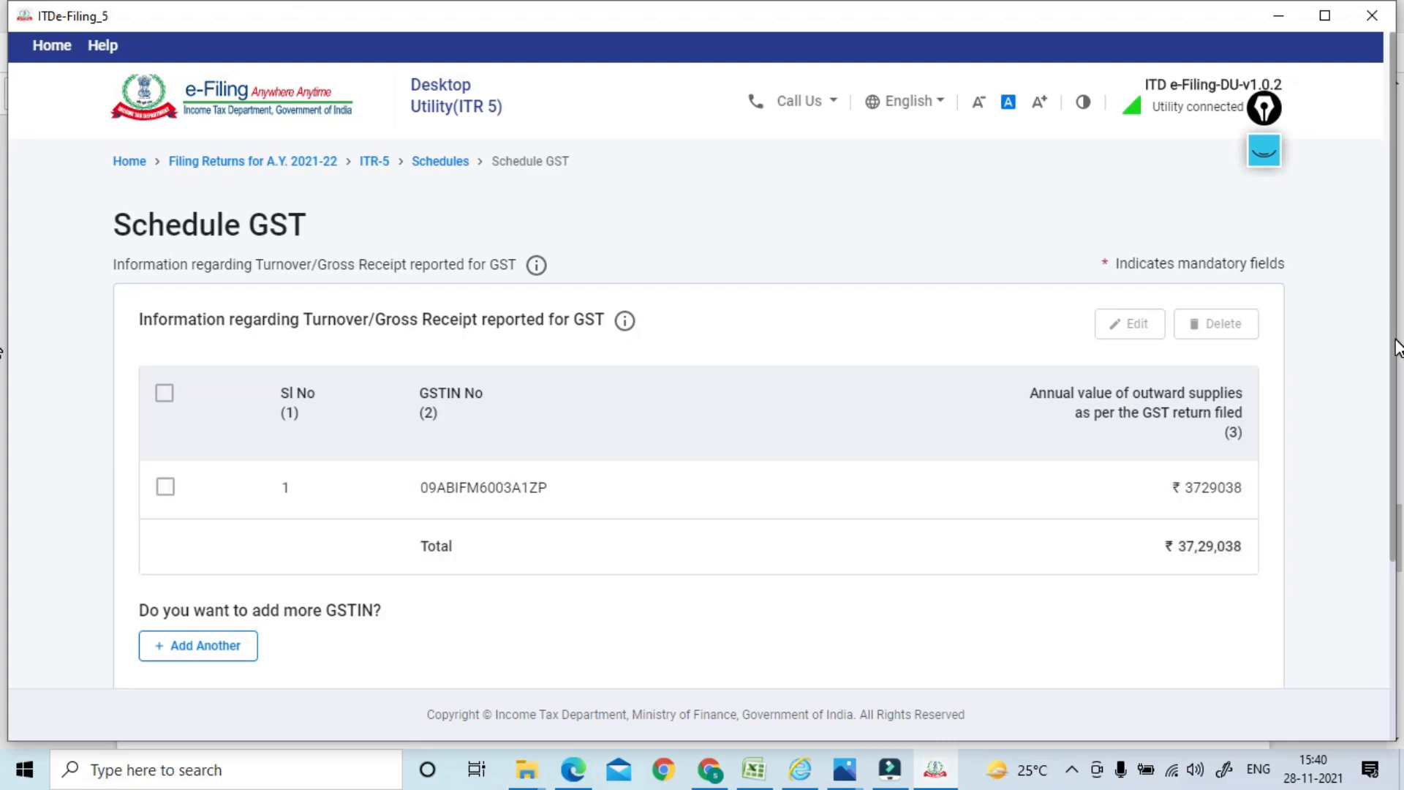
{"action": "scroll", "coordinate": [1390, 358], "scroll_direction": "down", "scroll_amount": 1}
{"action": "left_click", "coordinate": [163, 438]}
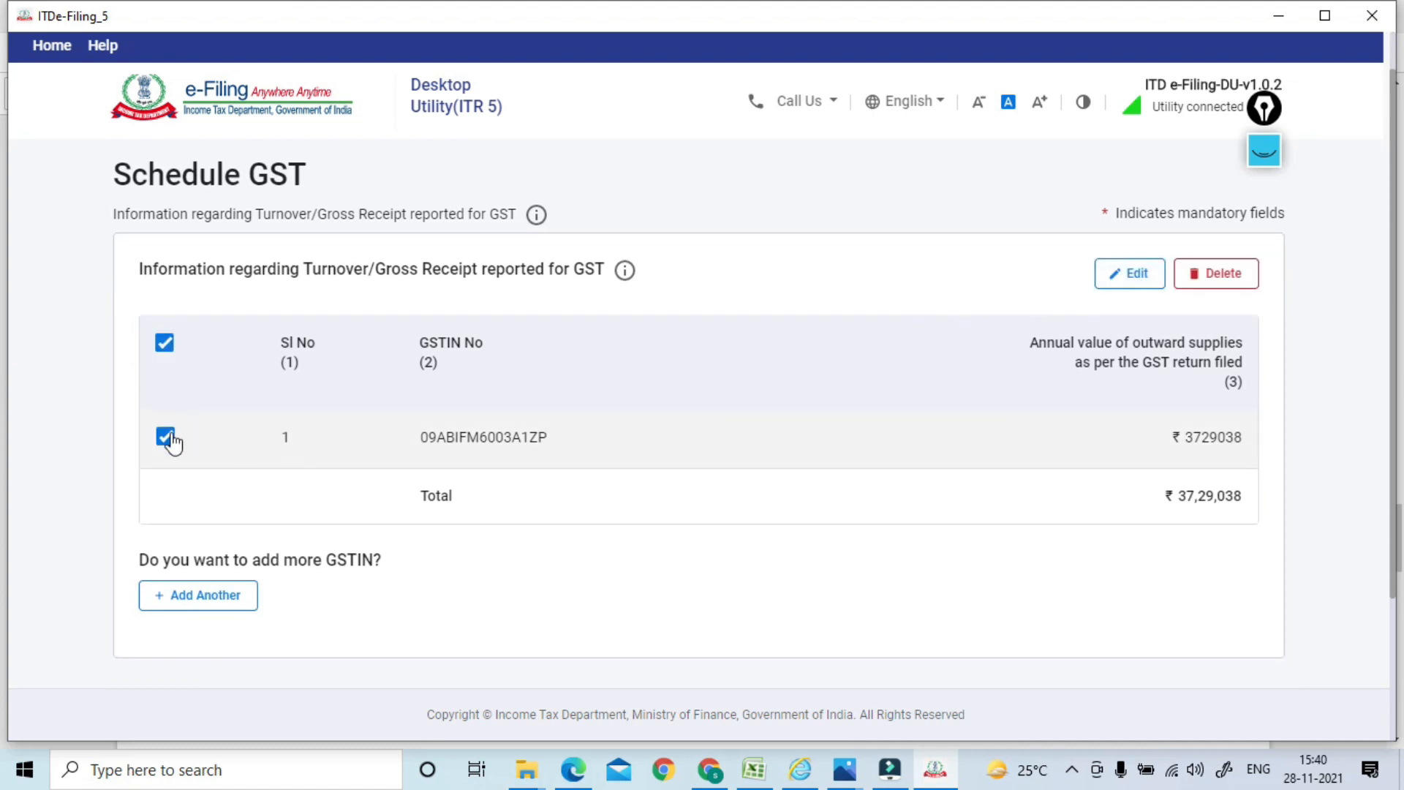
{"action": "left_click", "coordinate": [166, 437]}
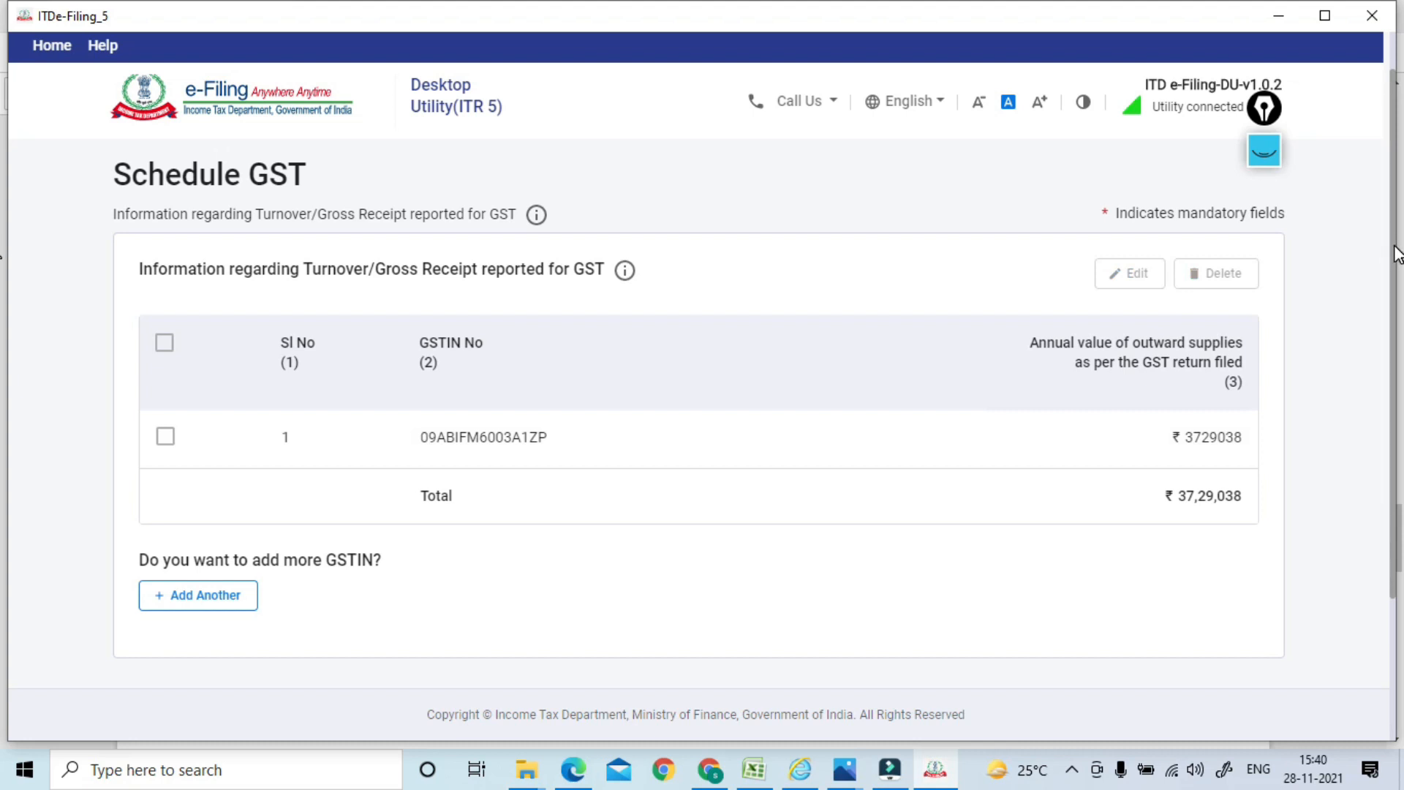
{"action": "left_click_drag", "start_coordinate": [1395, 255], "coordinate": [1385, 354]}
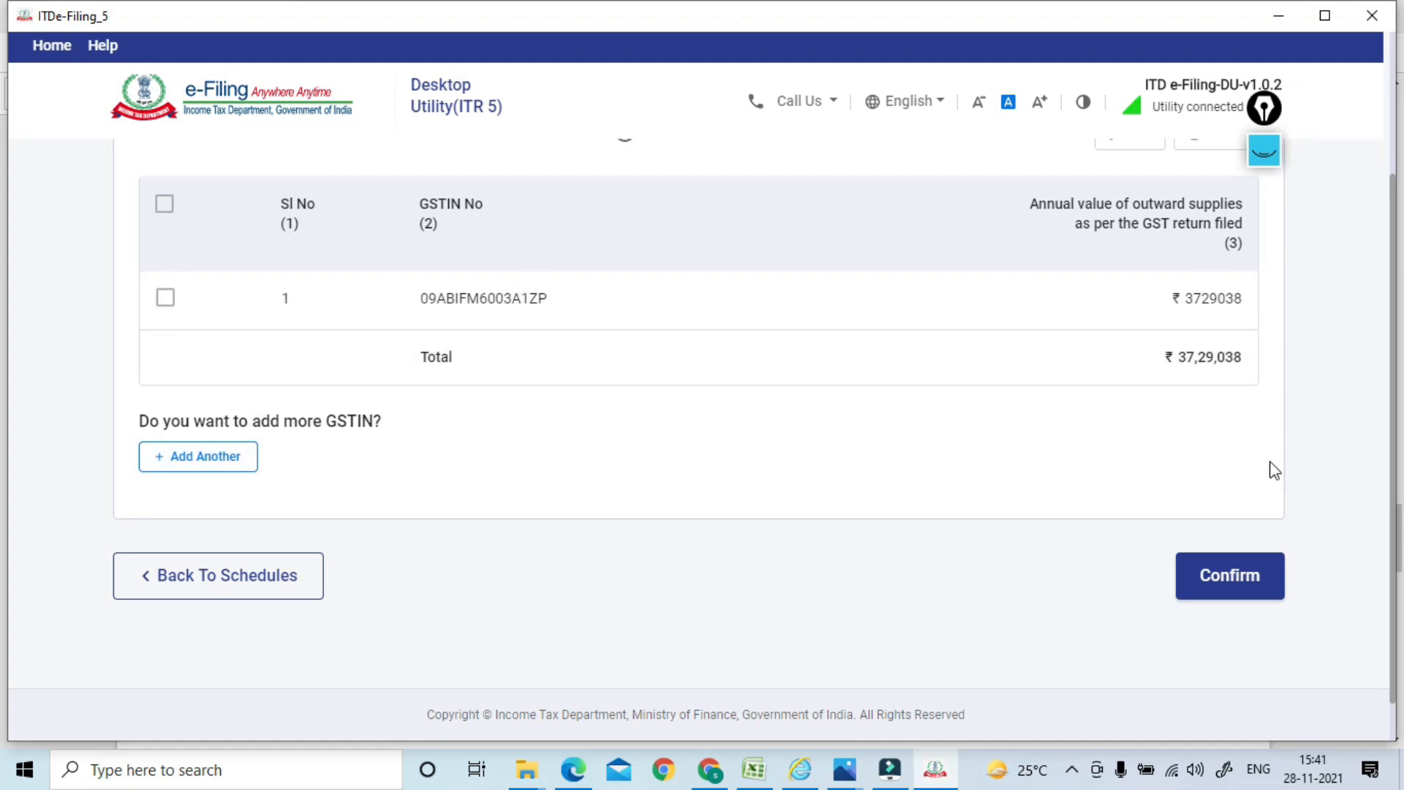
{"action": "left_click", "coordinate": [1217, 583]}
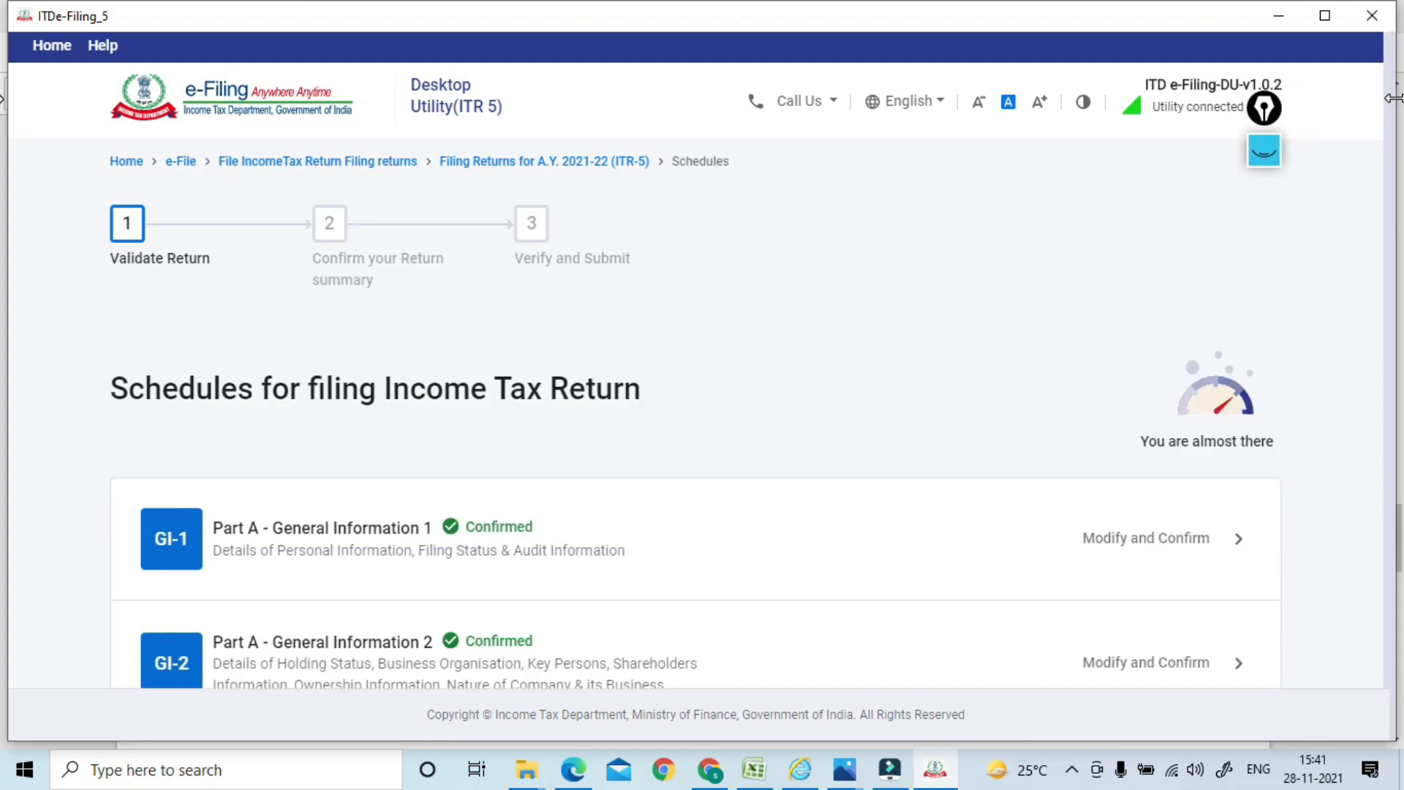
Review the Part B-TI total income computation (₹55,958) and confirm it
{"action": "scroll", "coordinate": [1353, 527], "scroll_direction": "down", "scroll_amount": 15}
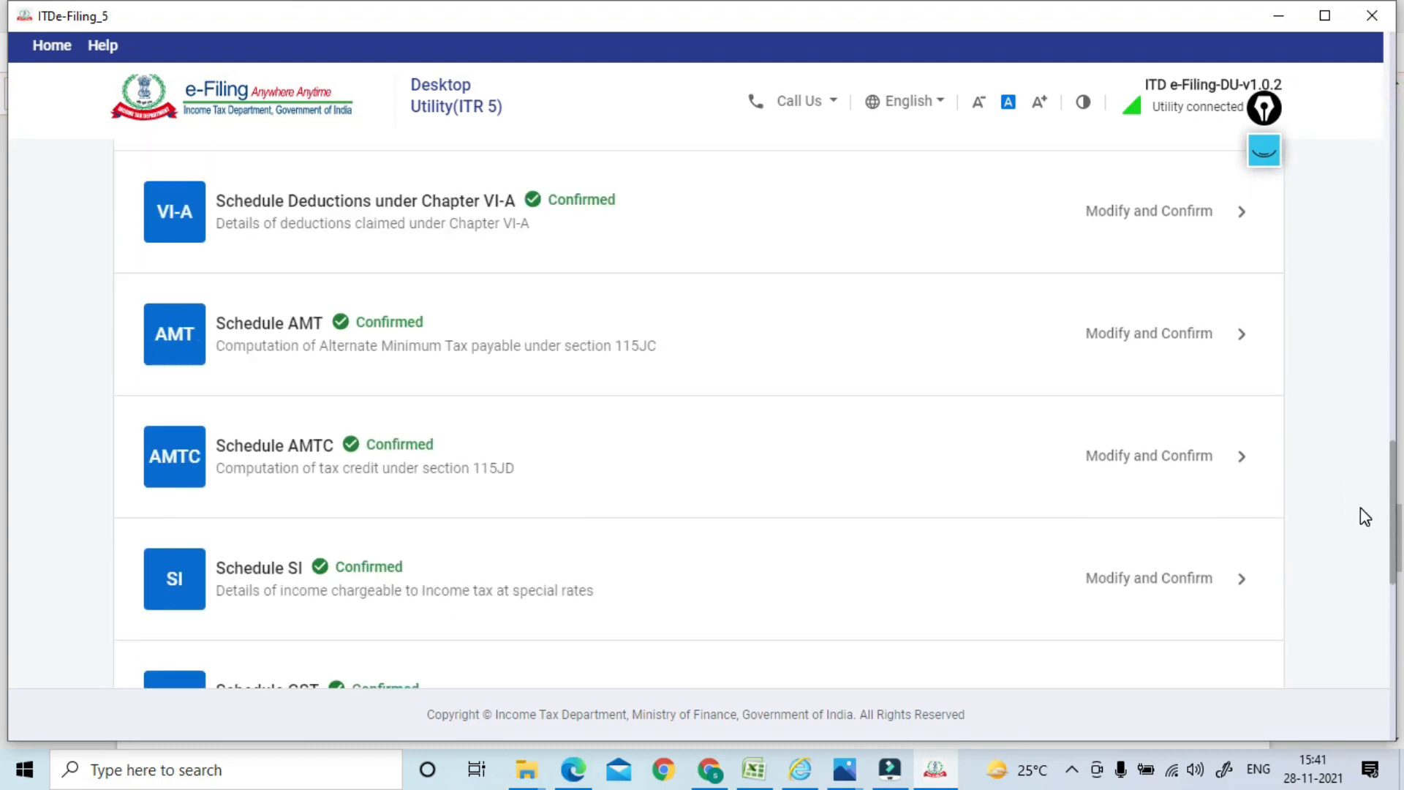
{"action": "scroll", "coordinate": [1361, 591], "scroll_direction": "up", "scroll_amount": 1}
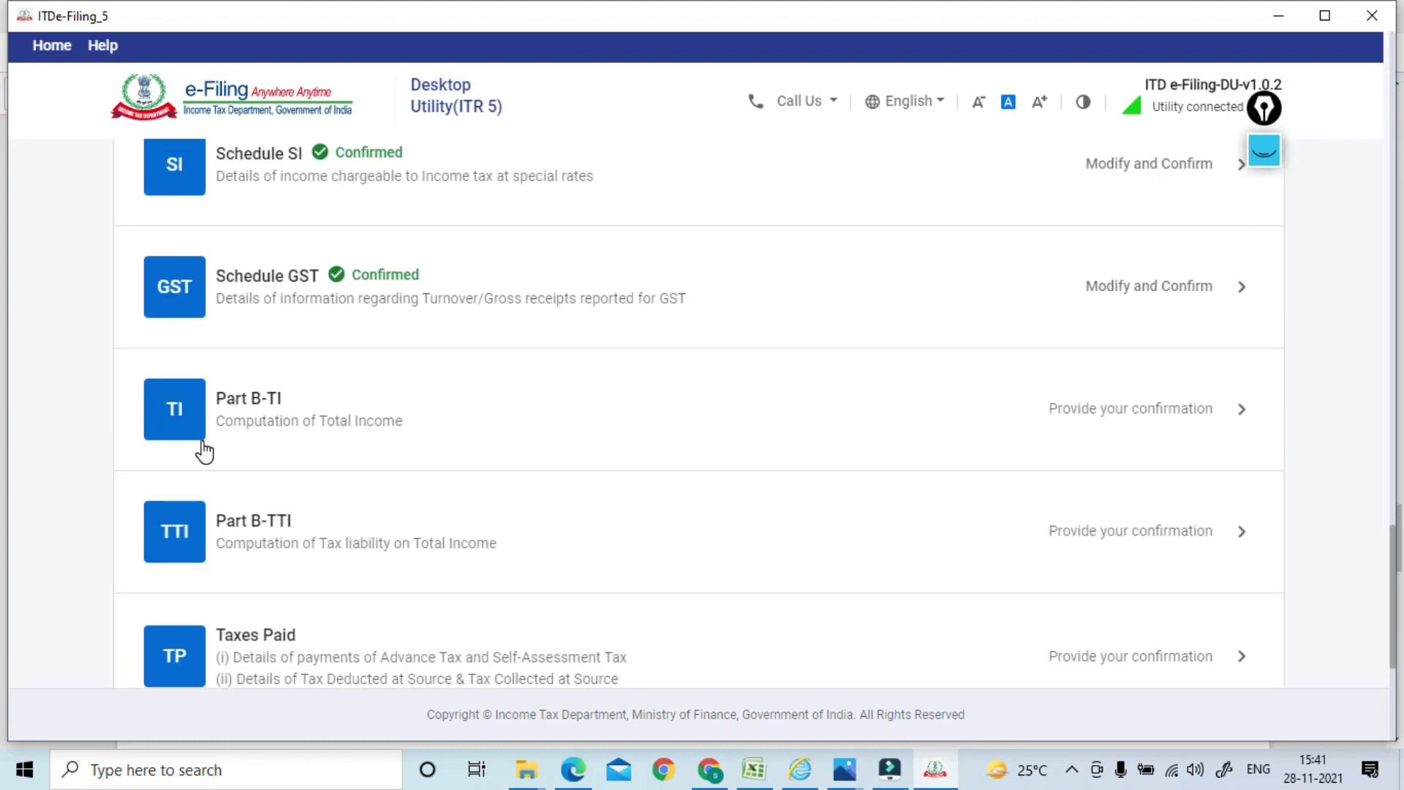
{"action": "left_click", "coordinate": [337, 421]}
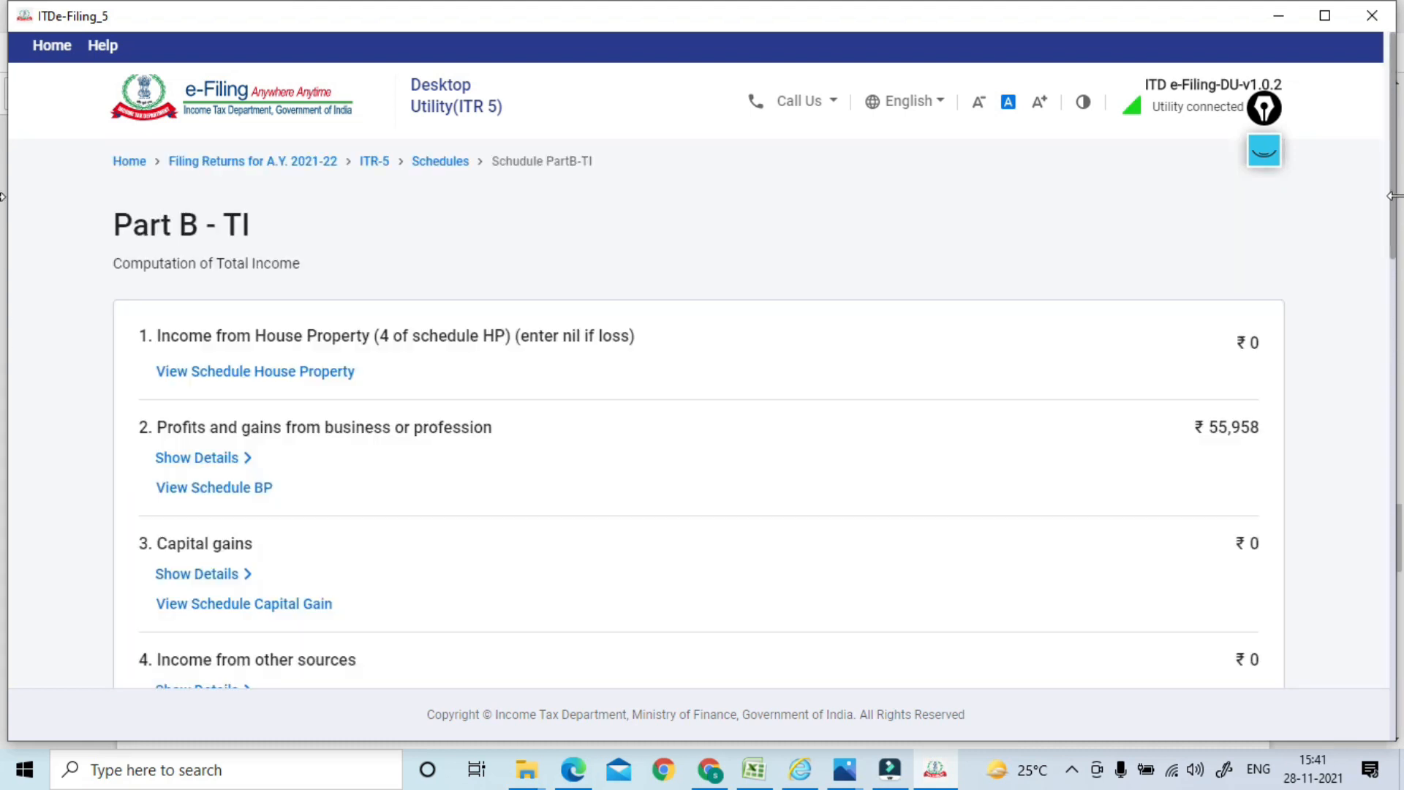
{"action": "left_click_drag", "start_coordinate": [1394, 197], "coordinate": [1392, 245]}
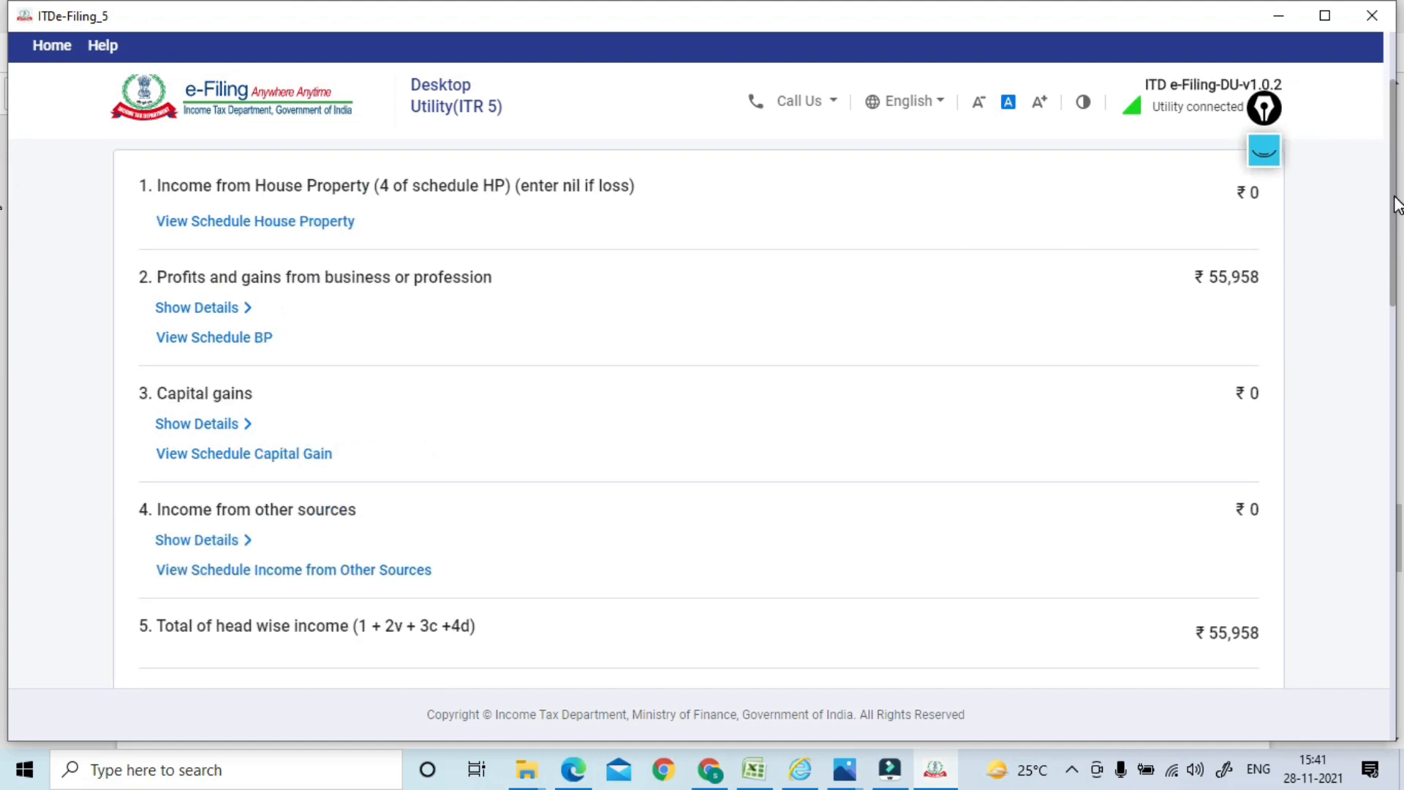
{"action": "left_click_drag", "start_coordinate": [1395, 207], "coordinate": [1386, 645]}
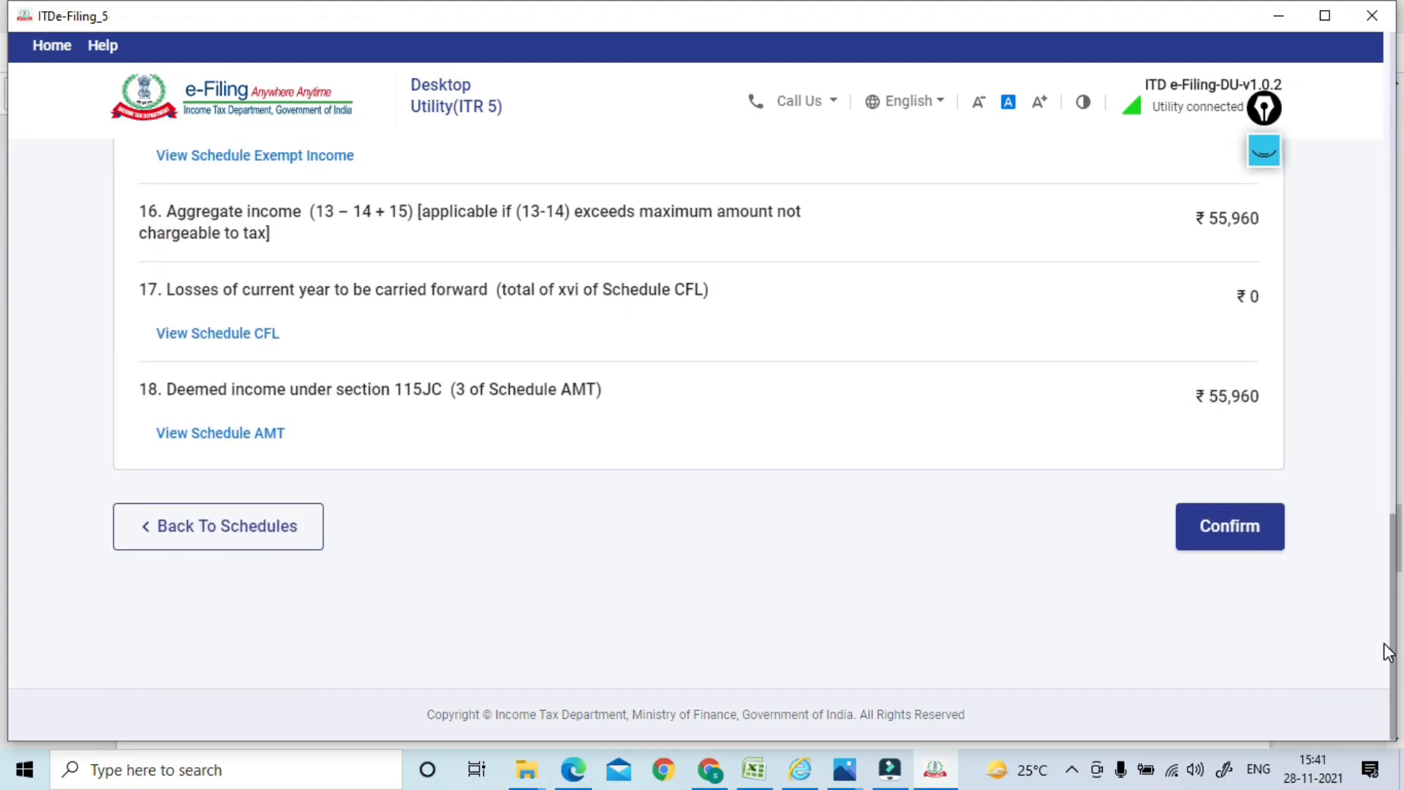
{"action": "left_click", "coordinate": [1239, 545]}
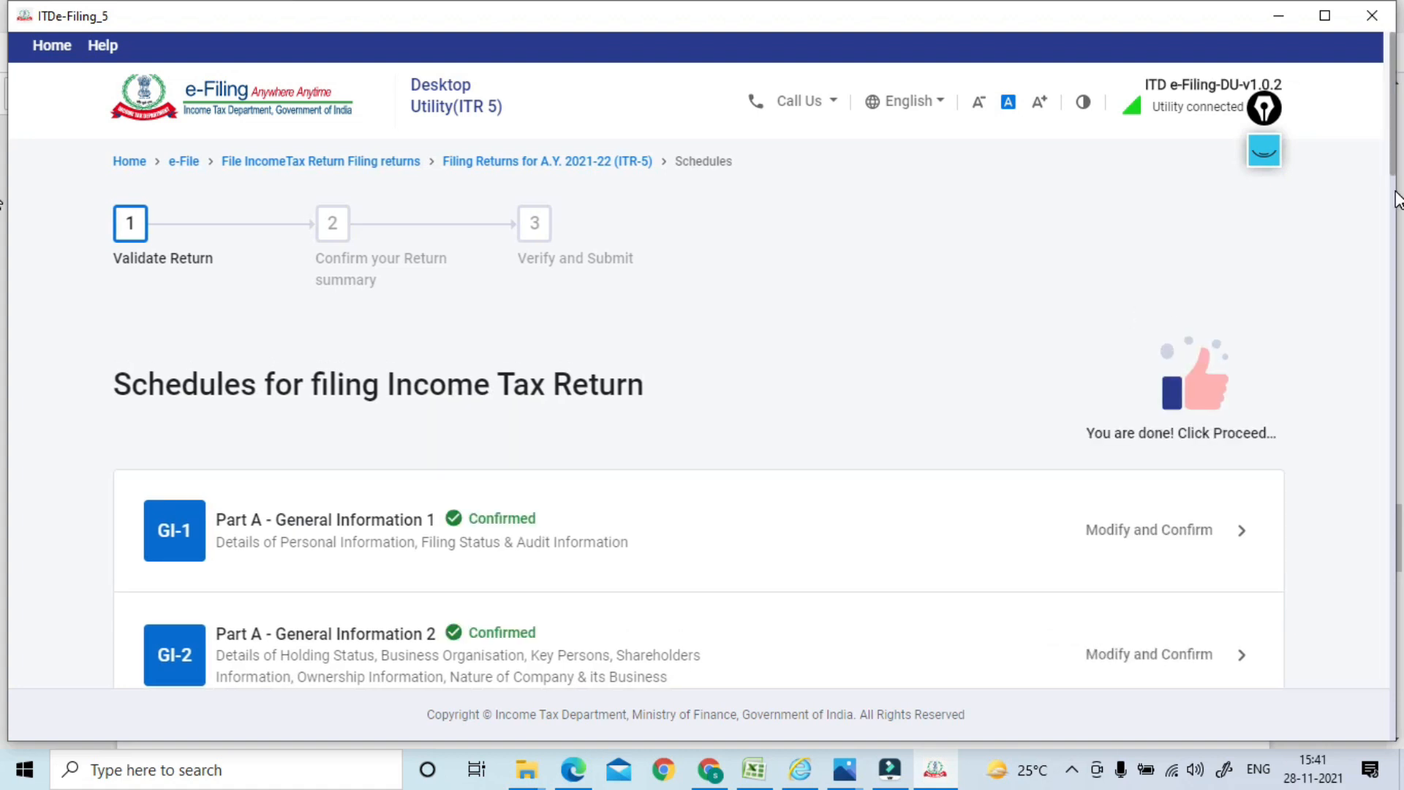
{"action": "left_click_drag", "start_coordinate": [1389, 148], "coordinate": [1393, 680]}
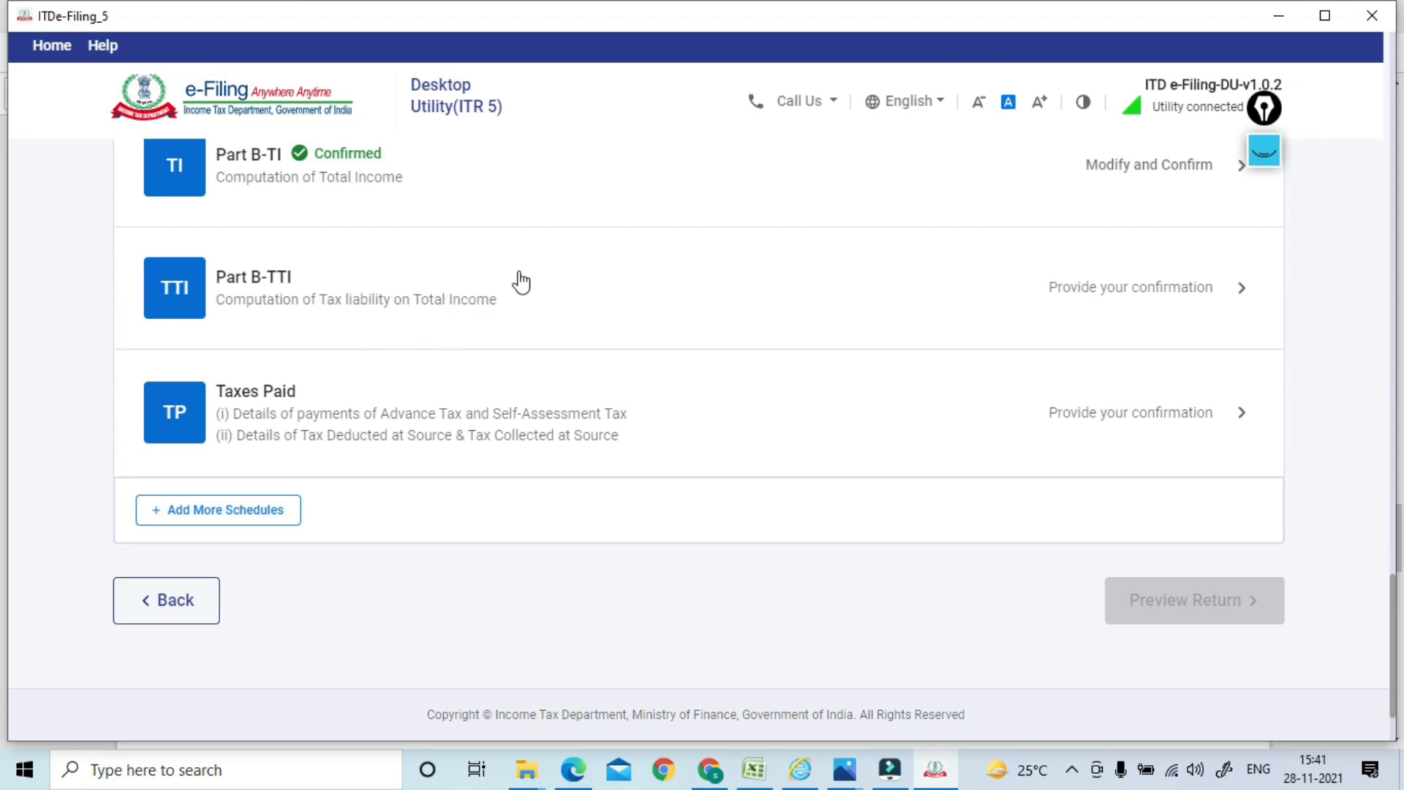
Open Part B-TTI and review the tax liability down to the ₹19,728 amount payable
{"action": "left_click", "coordinate": [486, 331]}
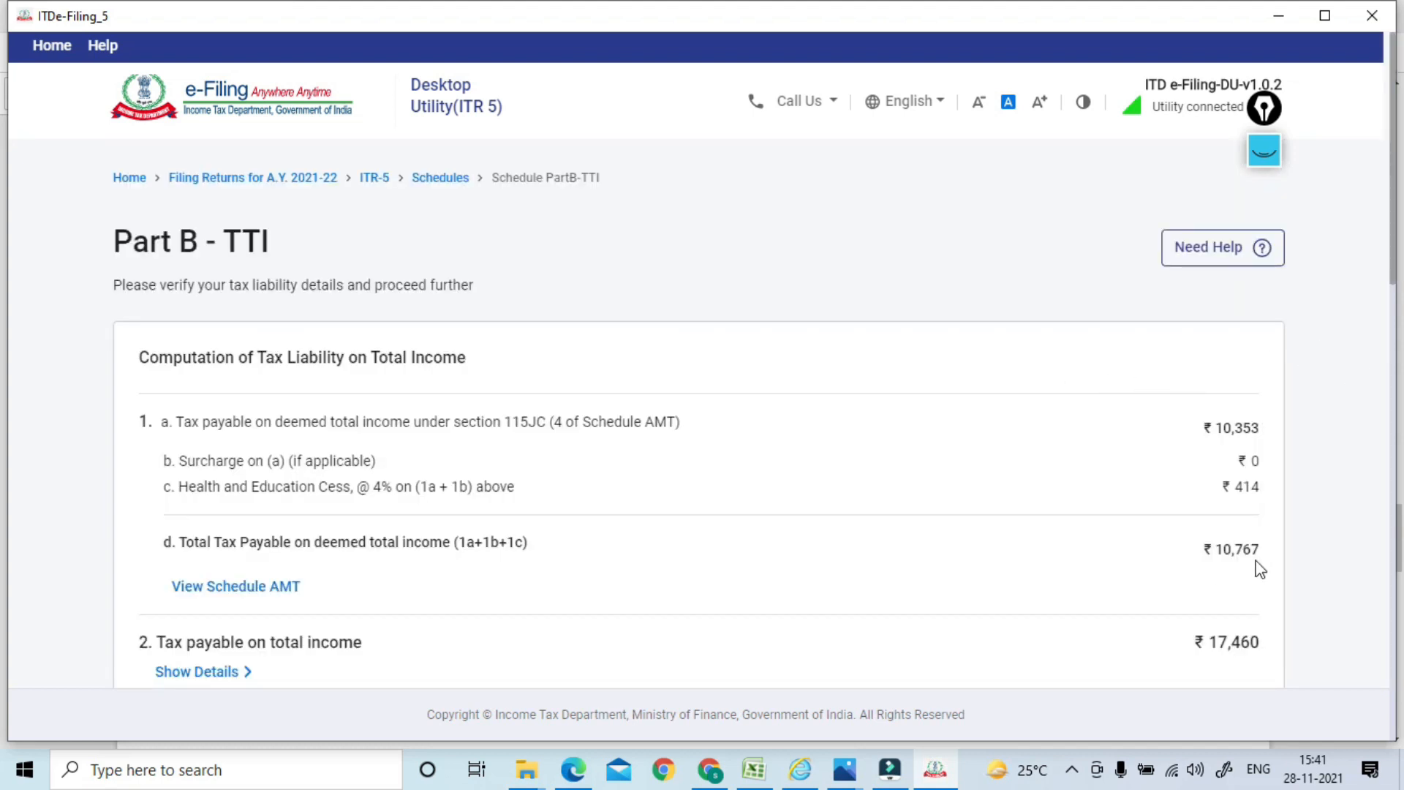
{"action": "left_click_drag", "start_coordinate": [1392, 164], "coordinate": [1388, 208]}
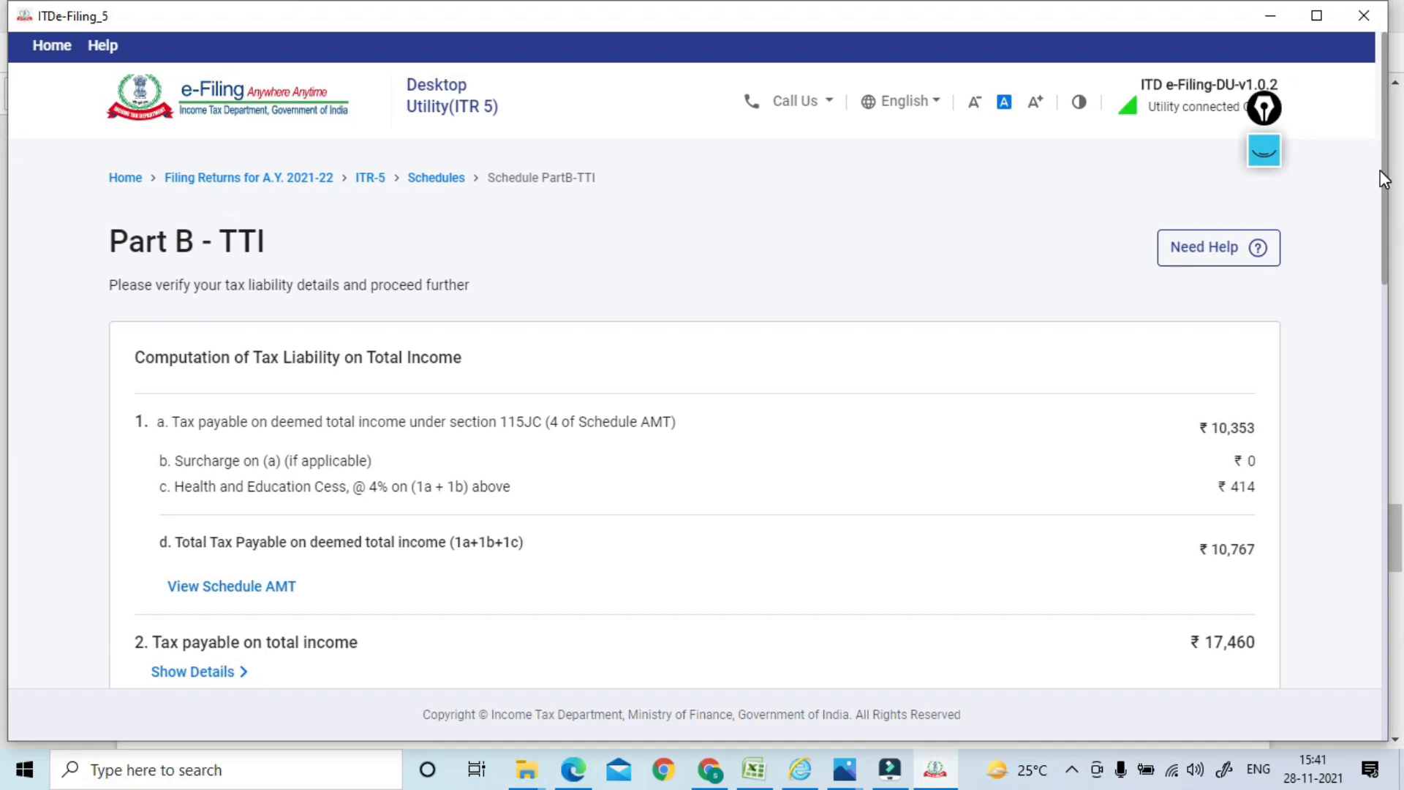
{"action": "scroll", "coordinate": [1380, 219], "scroll_direction": "down", "scroll_amount": 5}
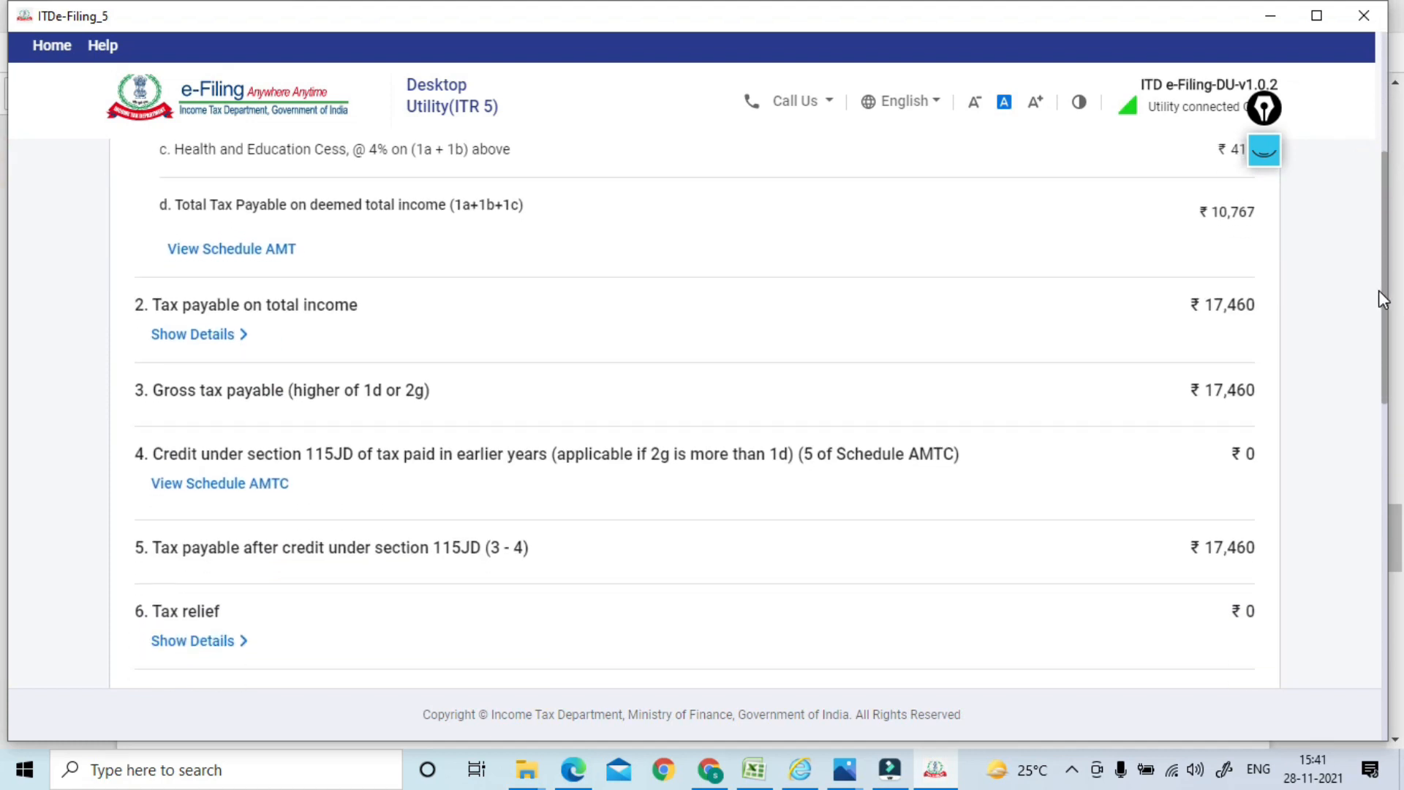
{"action": "left_click_drag", "start_coordinate": [1387, 276], "coordinate": [1385, 371]}
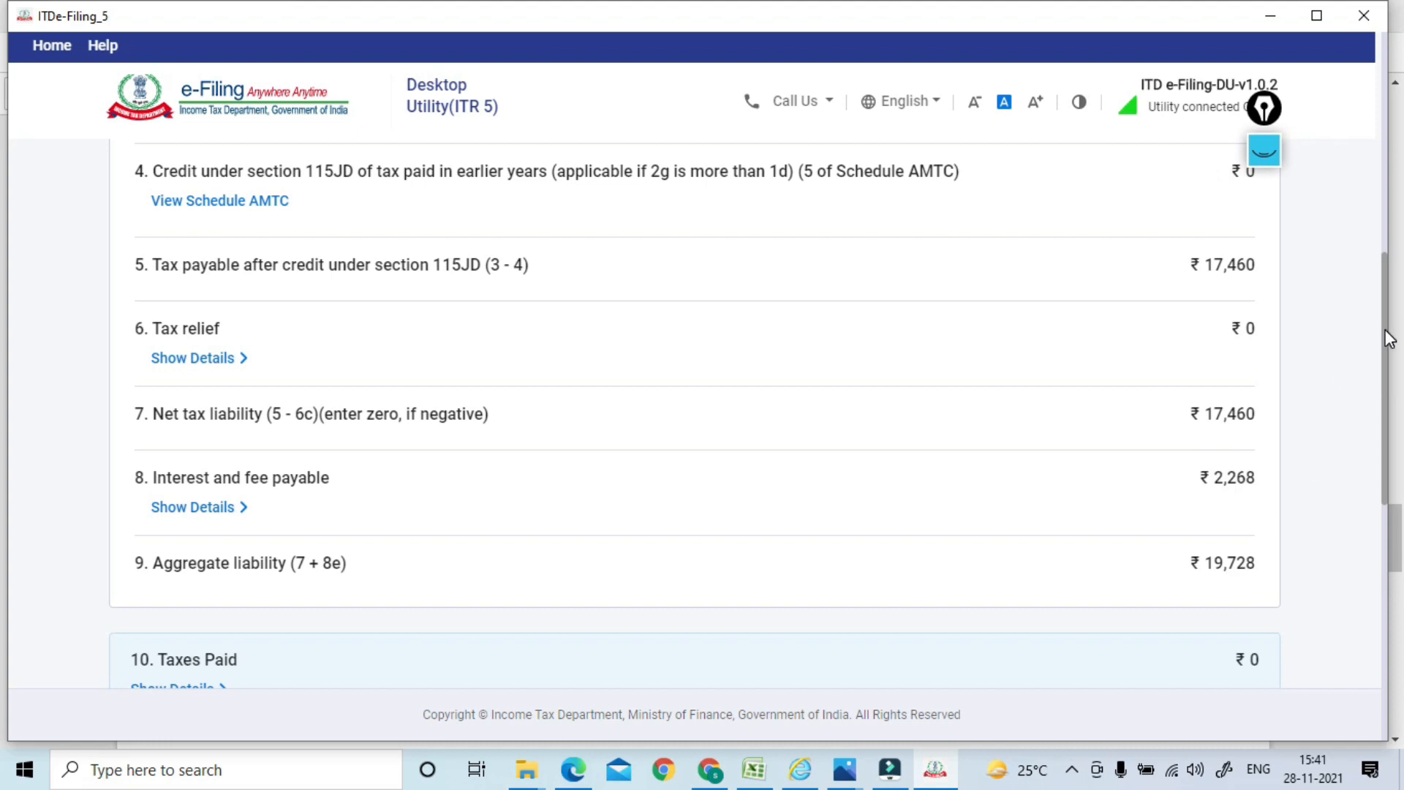
{"action": "left_click_drag", "start_coordinate": [1386, 338], "coordinate": [1394, 448]}
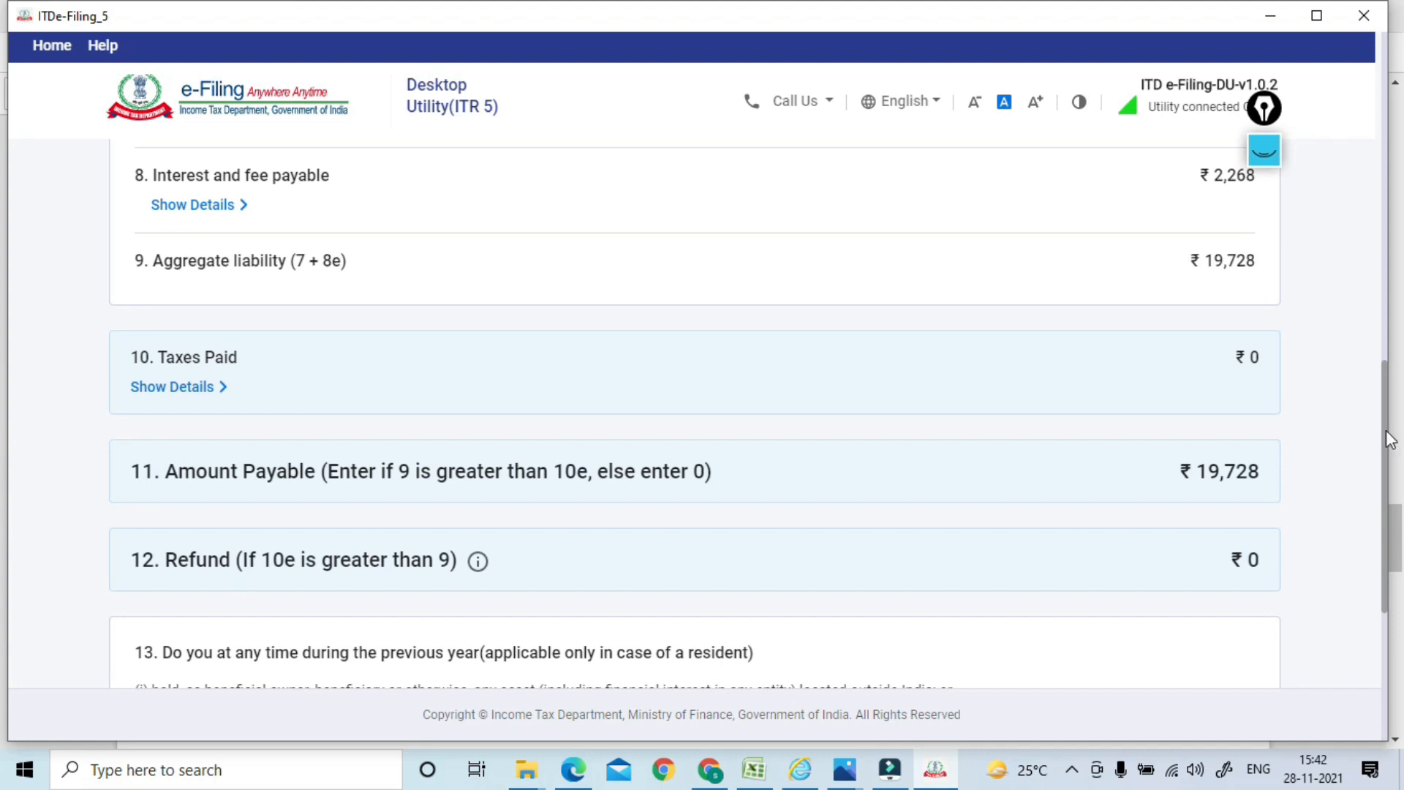
{"action": "left_click_drag", "start_coordinate": [1387, 437], "coordinate": [1379, 554]}
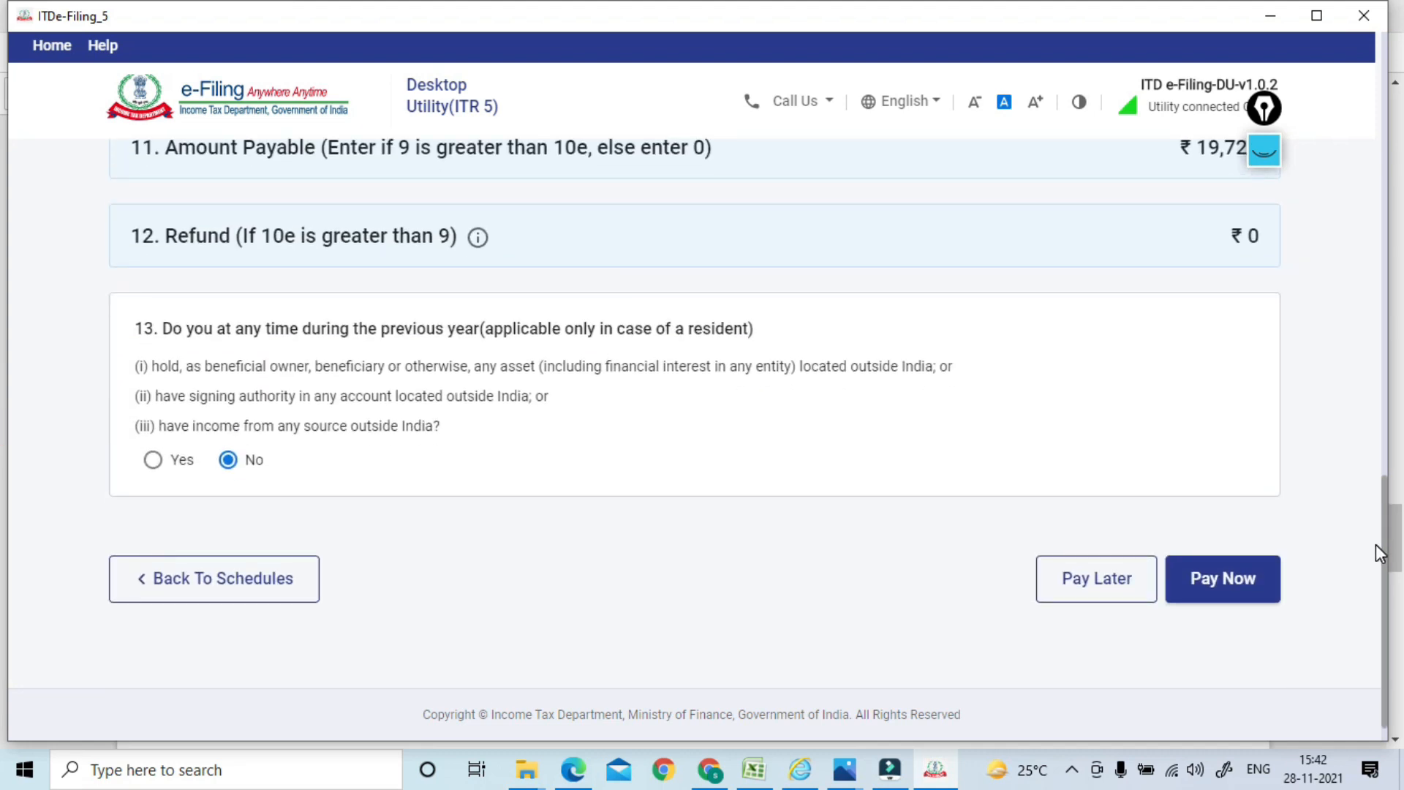
{"action": "left_click", "coordinate": [1218, 582]}
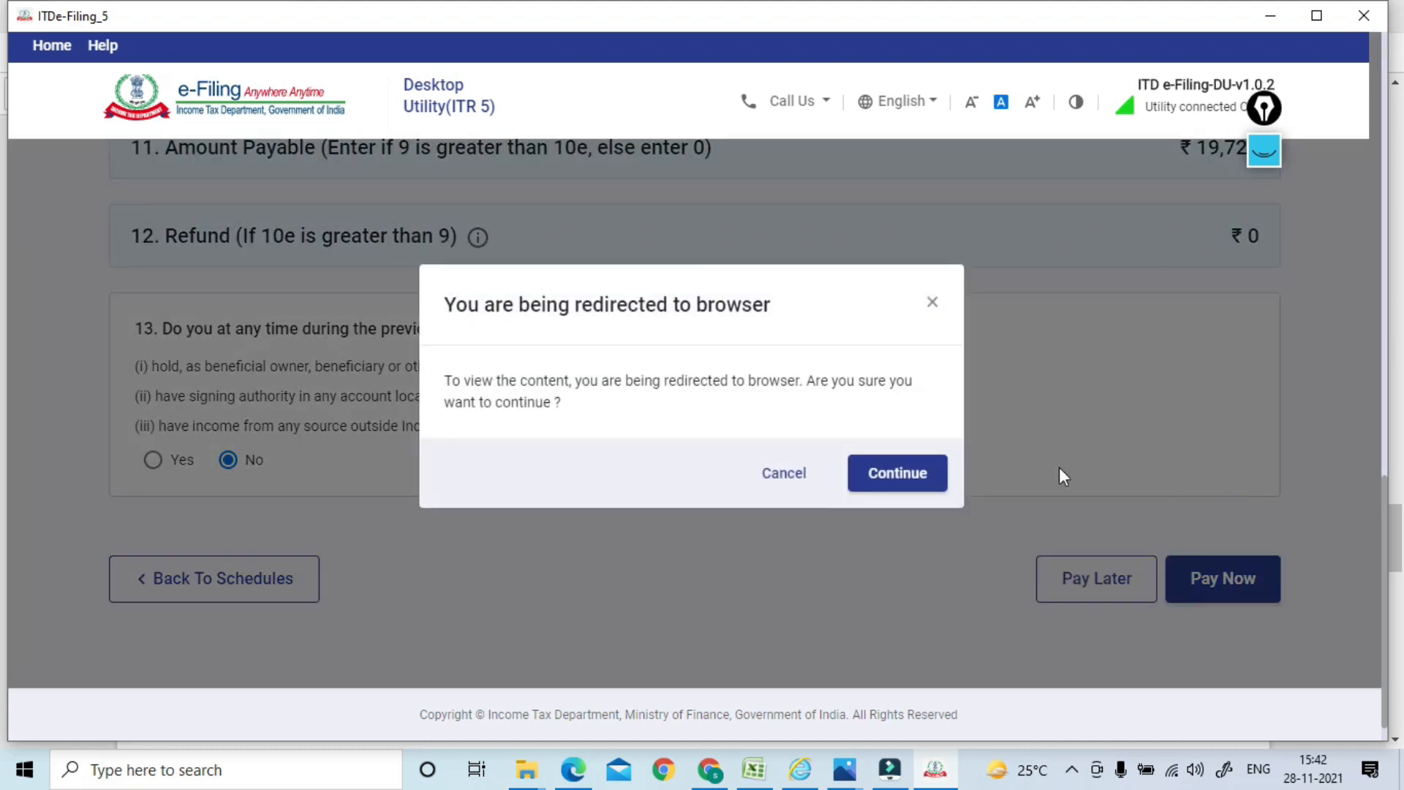
{"action": "left_click", "coordinate": [896, 479]}
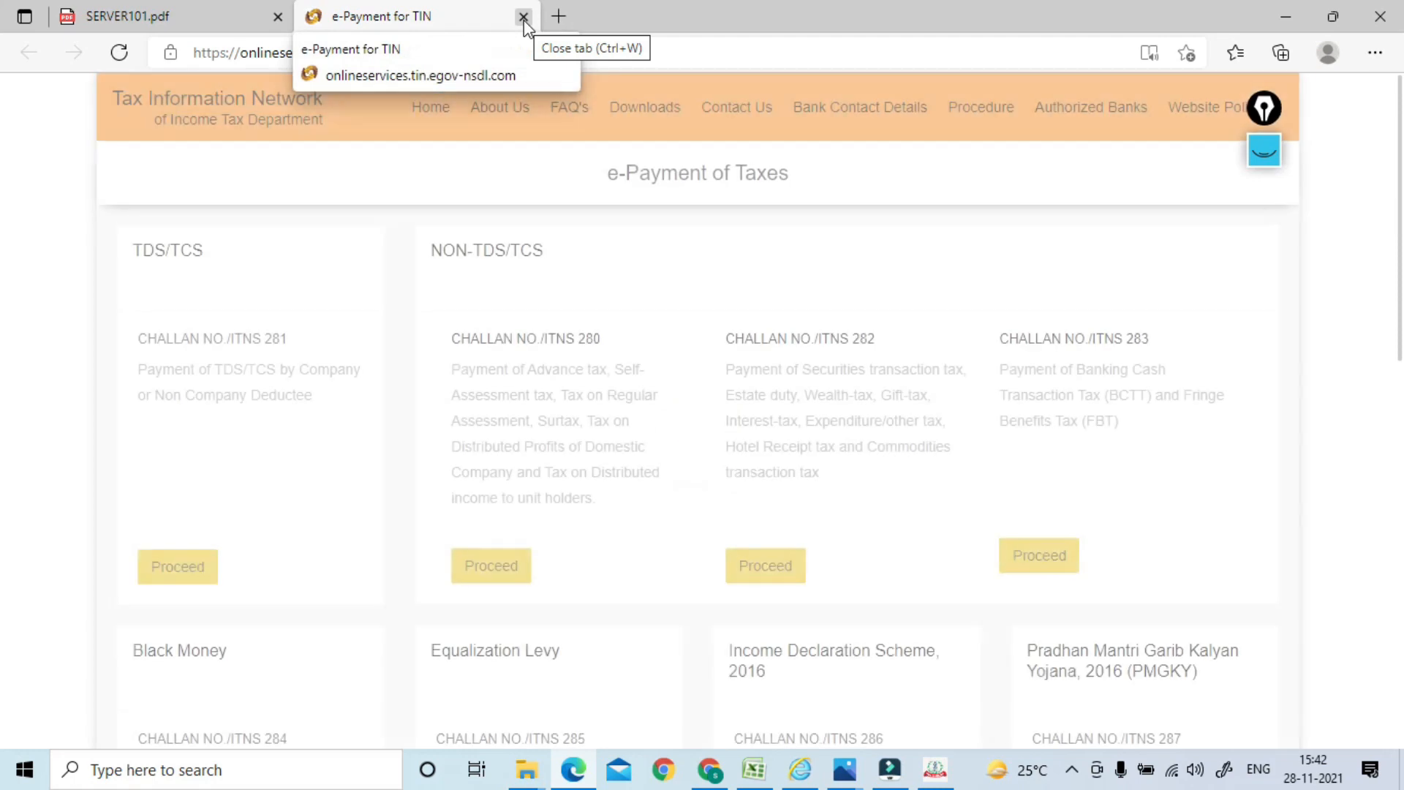
{"action": "left_click", "coordinate": [524, 17]}
{"action": "key", "text": "alt+Tab"}
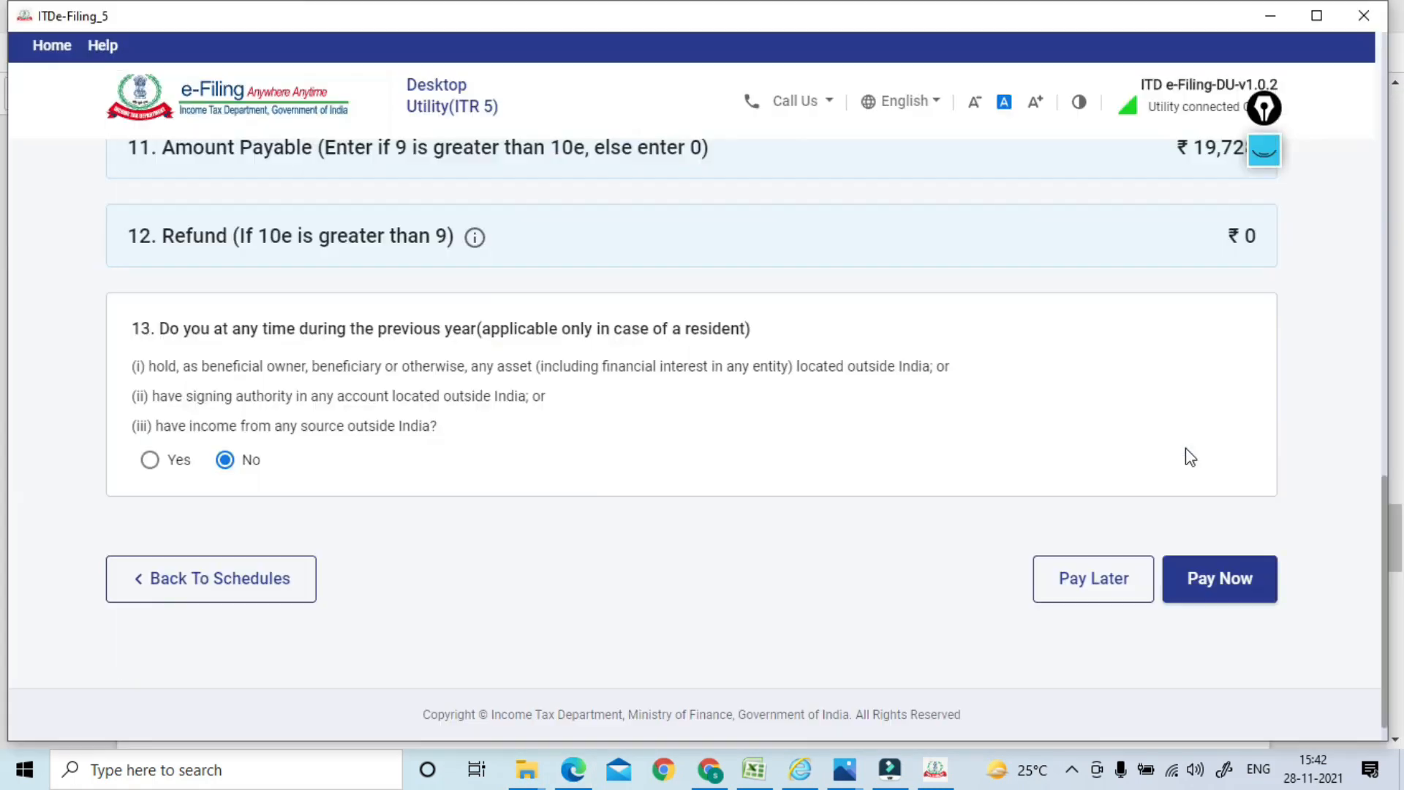
Go back to the schedules list and open the Taxes Paid schedule
{"action": "left_click", "coordinate": [189, 584]}
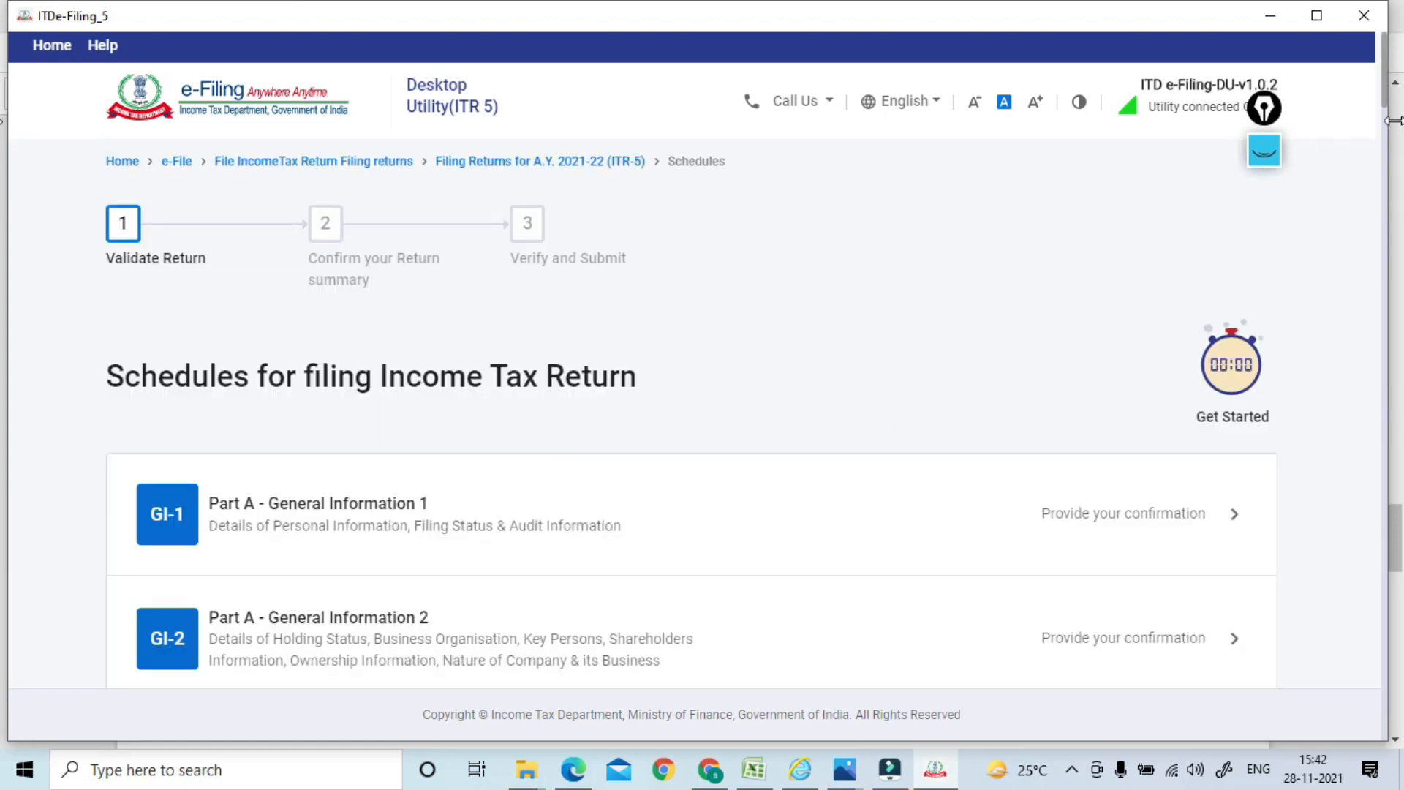
{"action": "left_click", "coordinate": [1386, 94]}
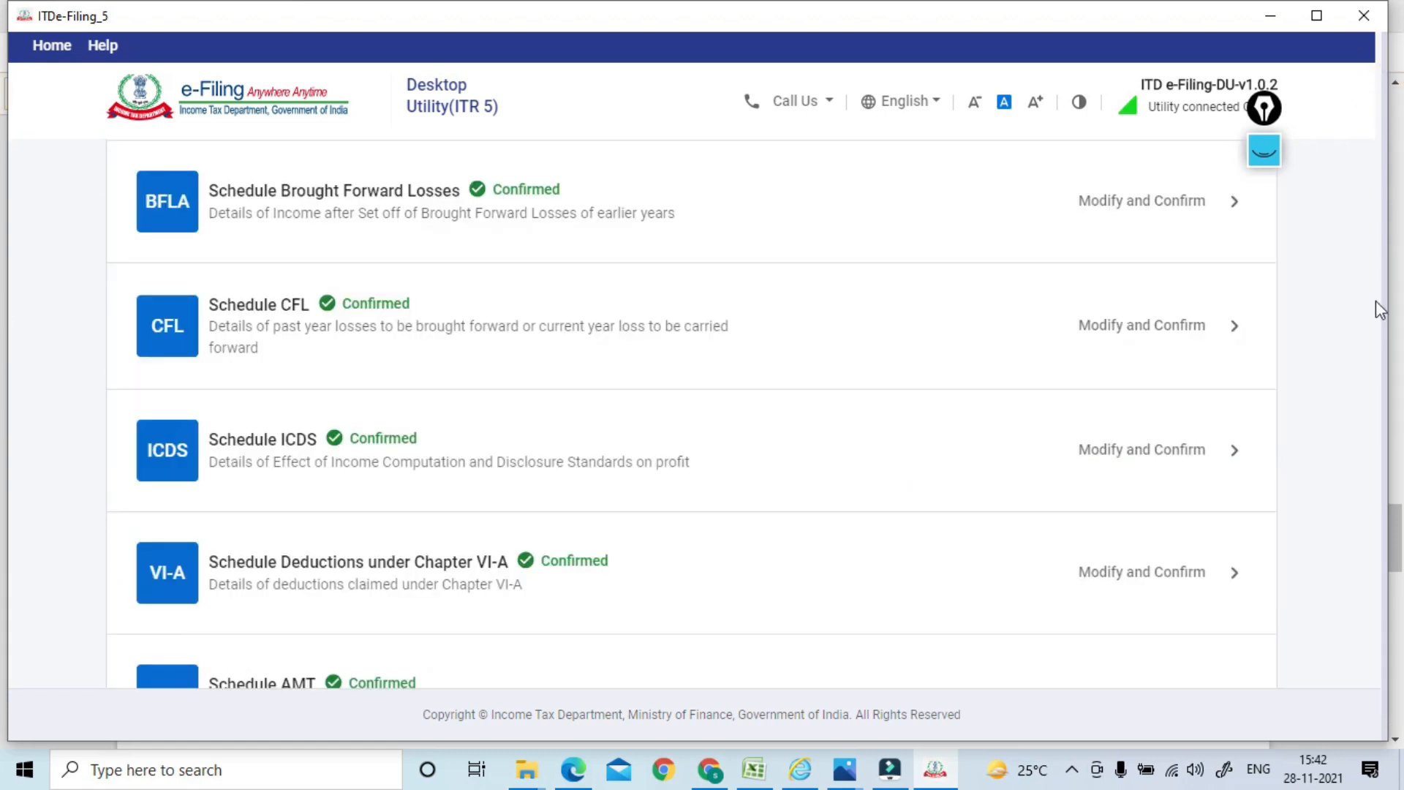
{"action": "left_click_drag", "start_coordinate": [1384, 147], "coordinate": [1378, 665]}
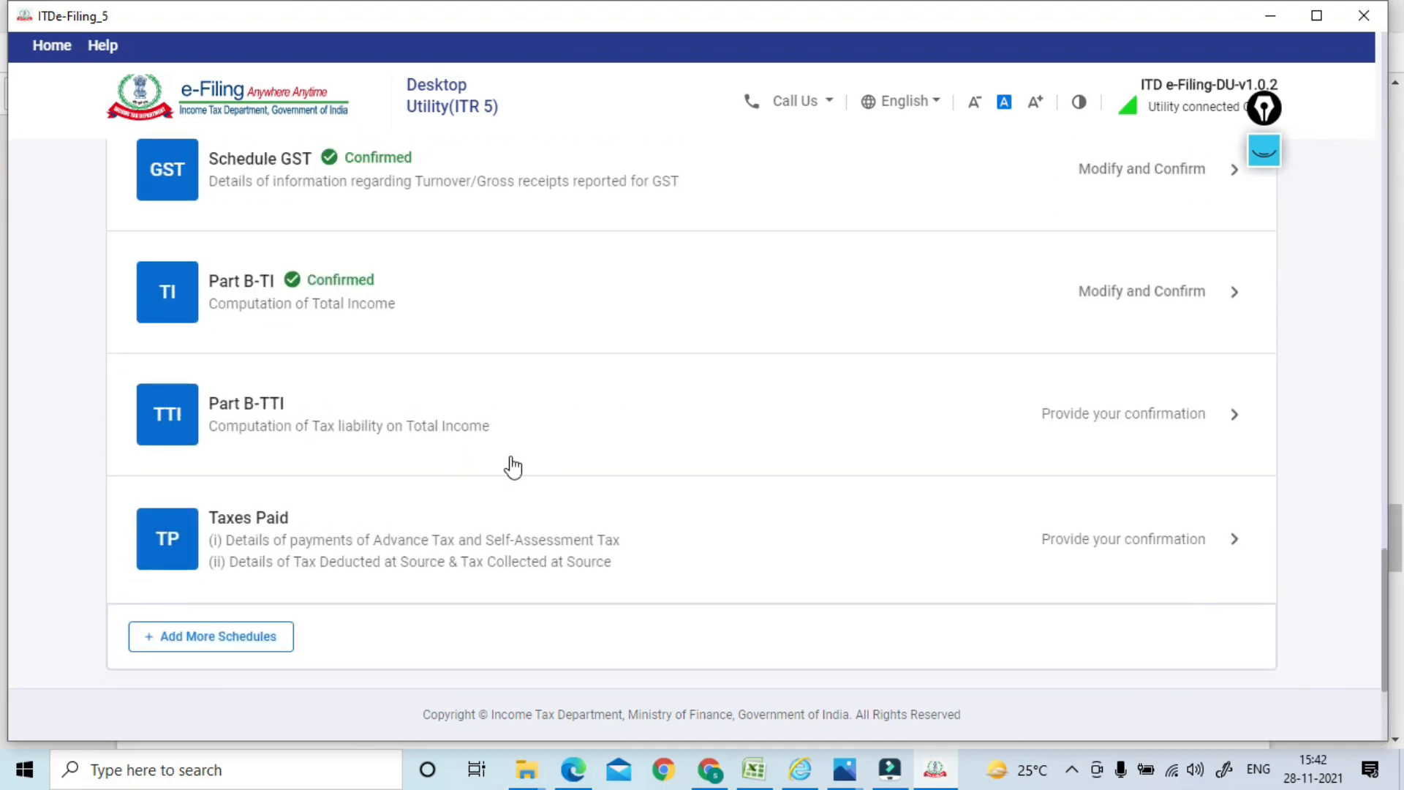
{"action": "left_click", "coordinate": [327, 540]}
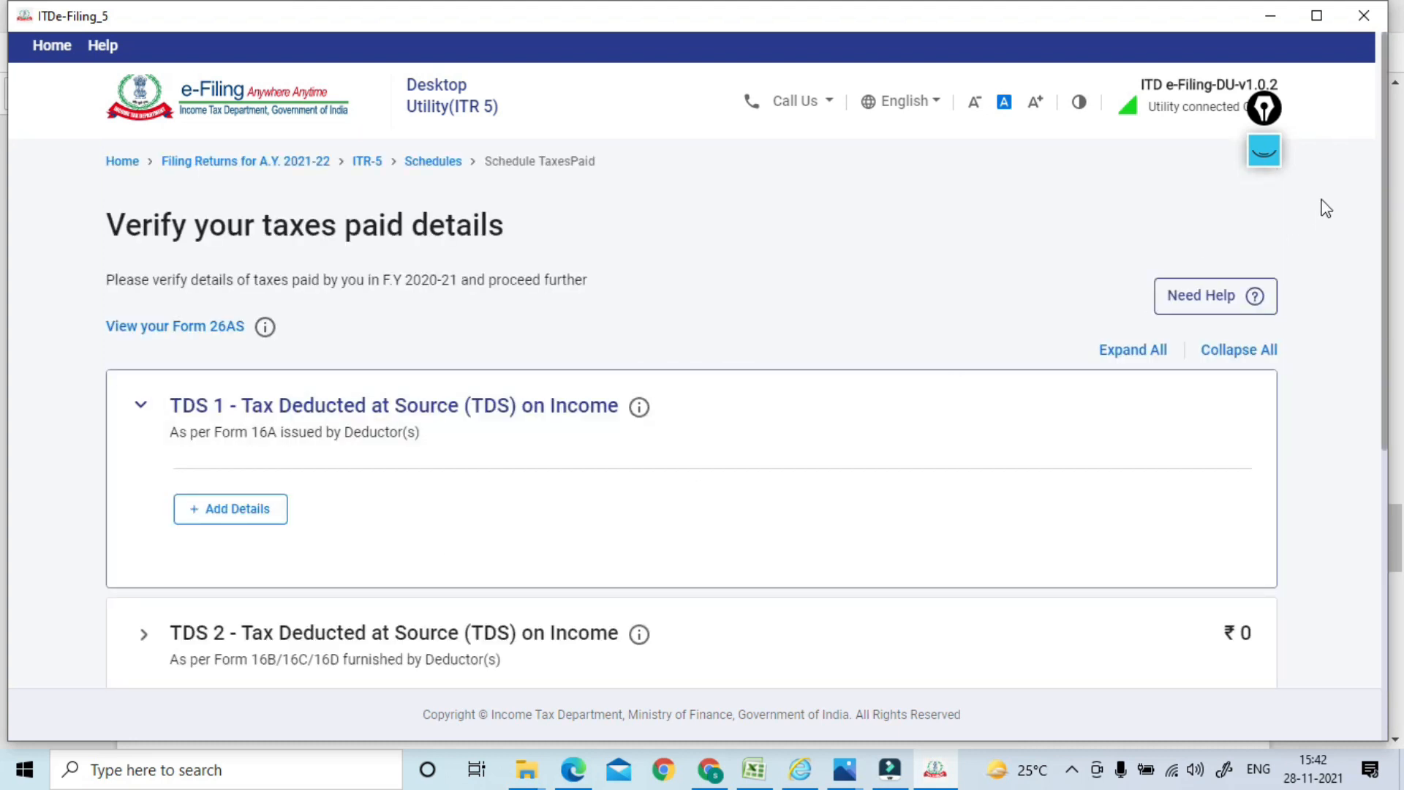
Expand 'Details of Advance tax and Self-Assessment tax payments' and start a new entry
{"action": "left_click_drag", "start_coordinate": [1386, 151], "coordinate": [1373, 464]}
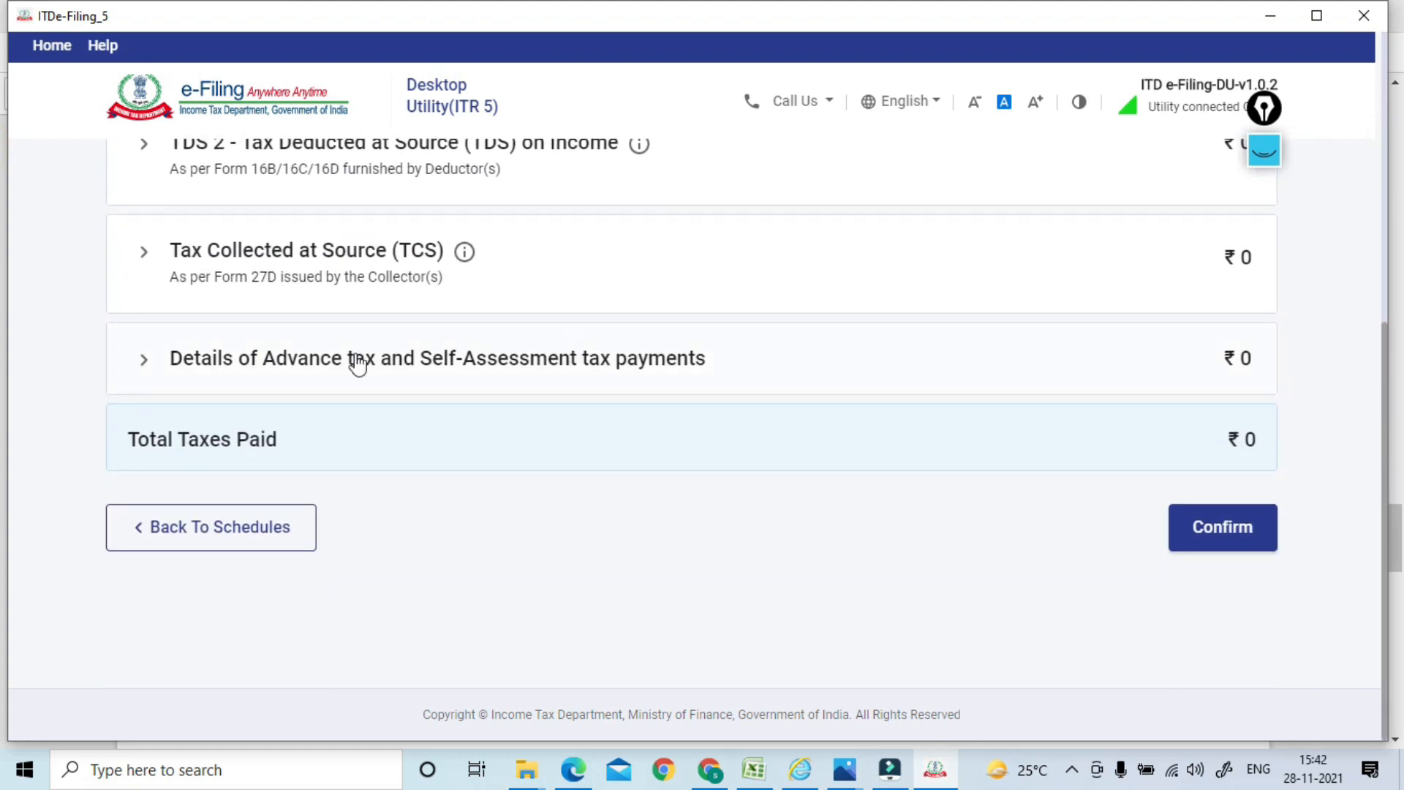
{"action": "left_click", "coordinate": [315, 372]}
{"action": "left_click", "coordinate": [238, 333]}
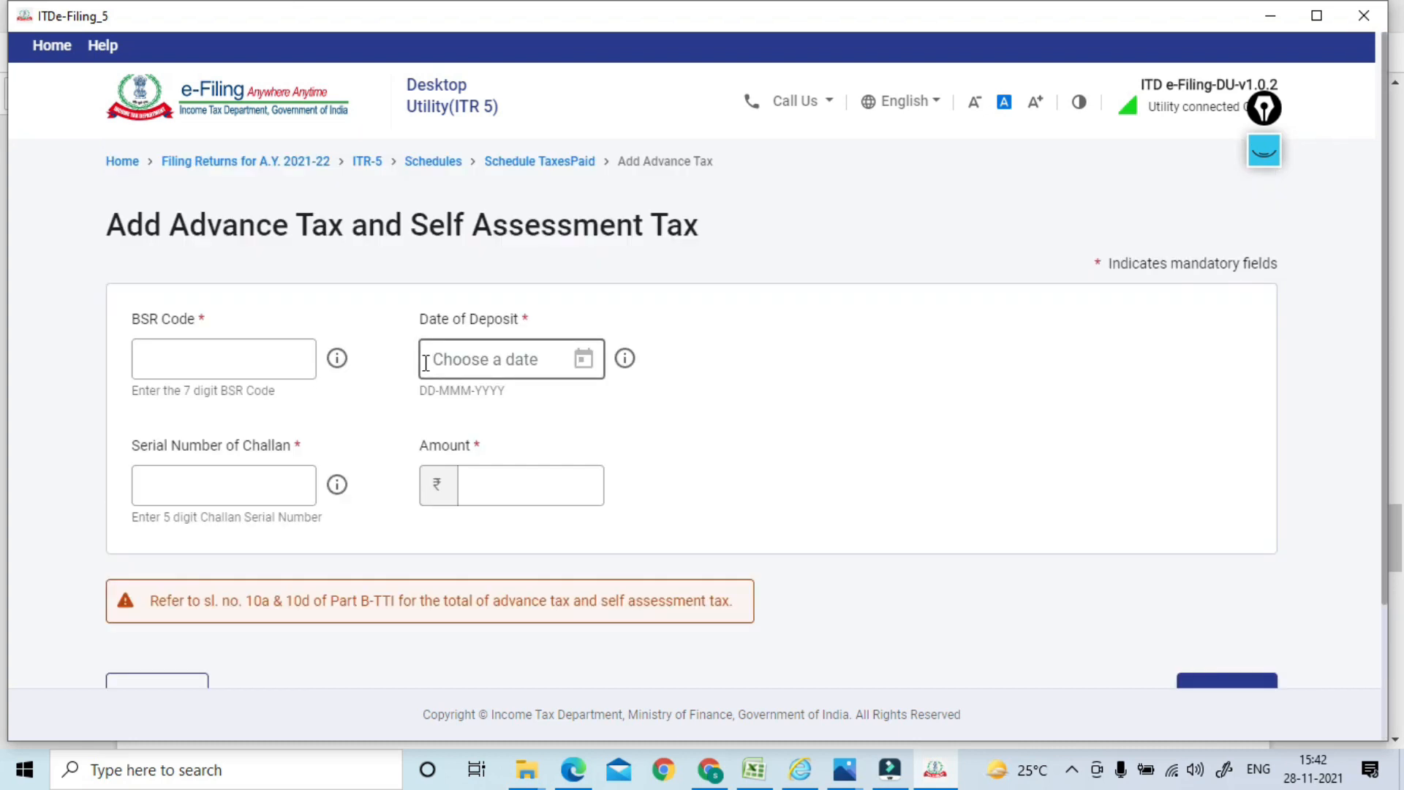
{"action": "left_click", "coordinate": [245, 354]}
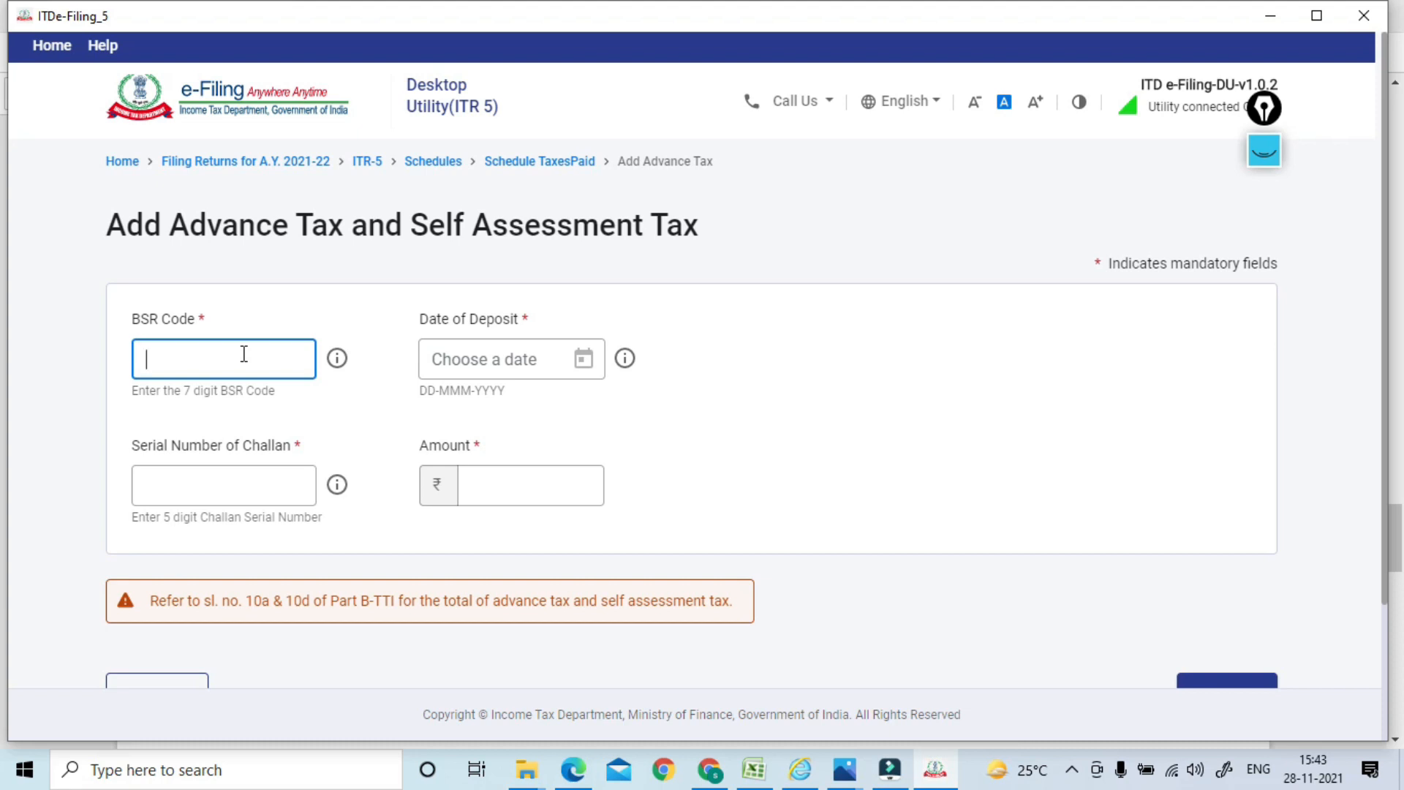
{"action": "left_click", "coordinate": [583, 359]}
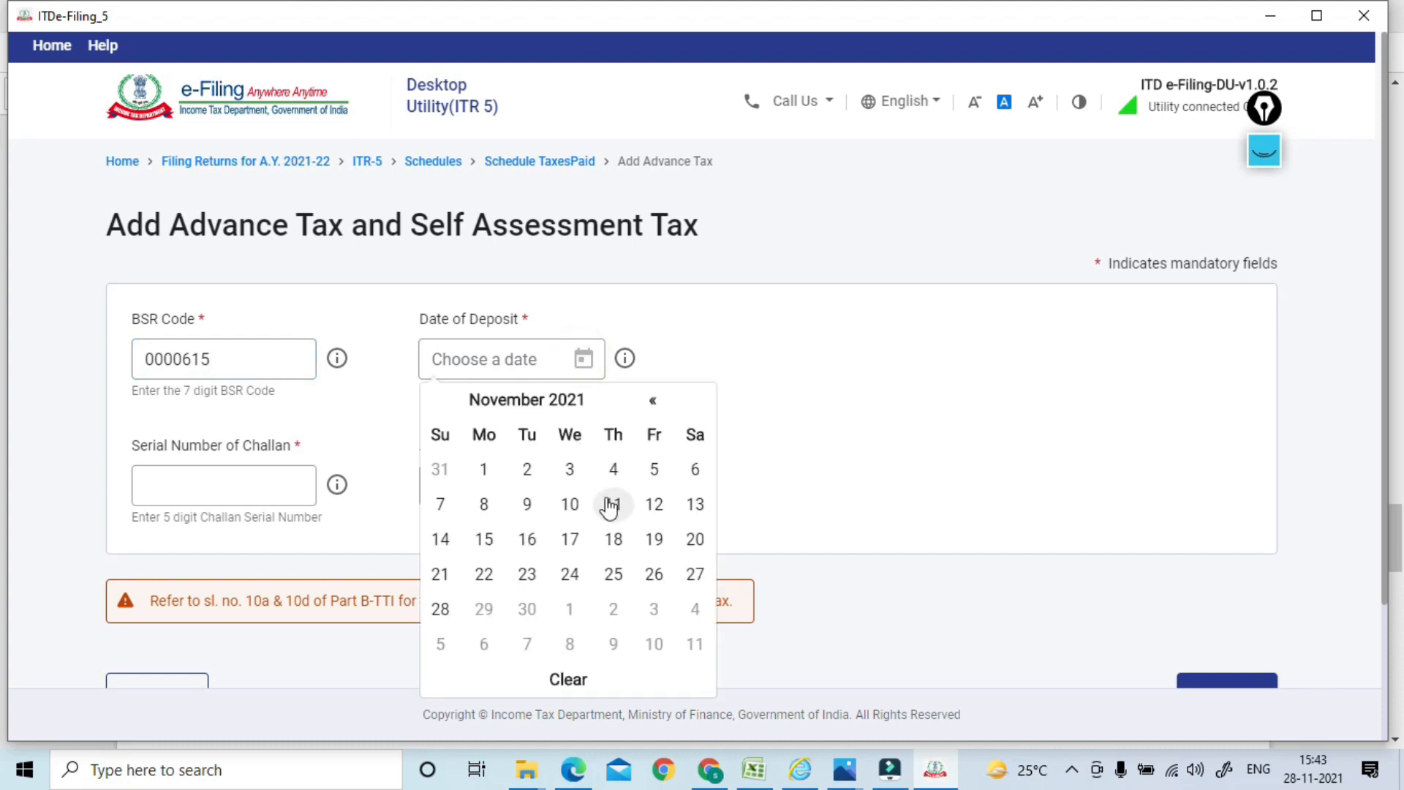
{"action": "left_click", "coordinate": [570, 574]}
{"action": "left_click", "coordinate": [248, 491]}
{"action": "left_click", "coordinate": [248, 492]}
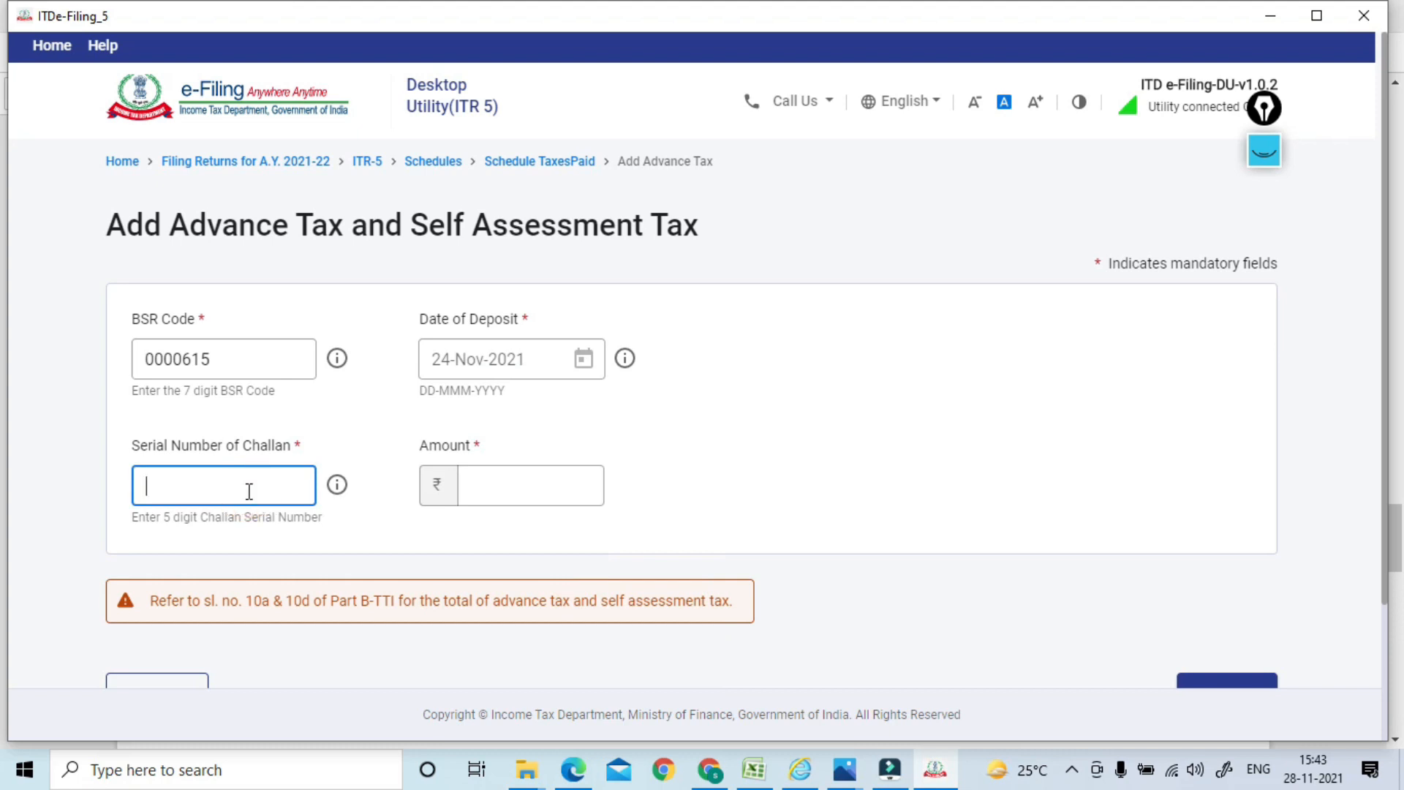
{"action": "left_click", "coordinate": [482, 478]}
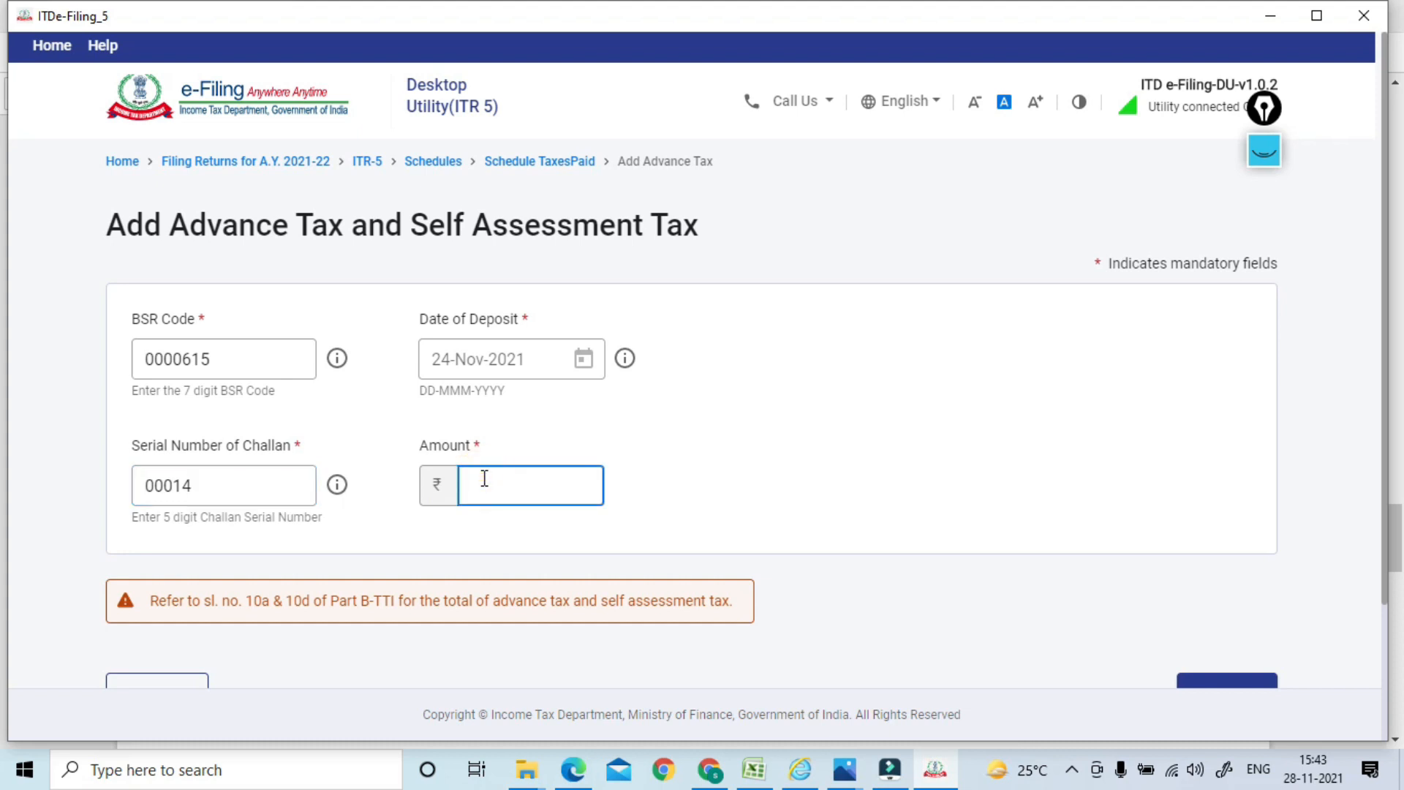
{"action": "type", "text": "19,730"}
{"action": "left_click", "coordinate": [891, 419]}
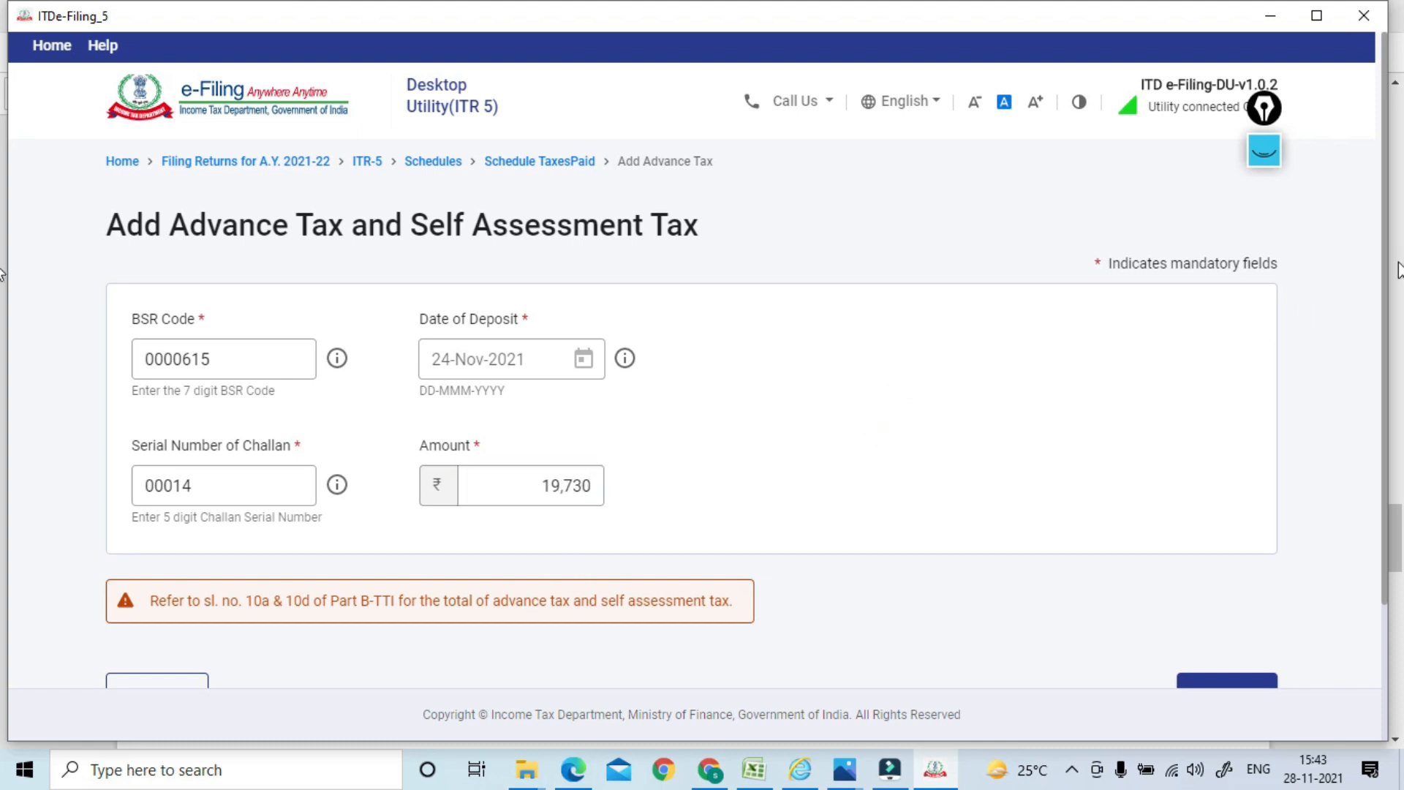
{"action": "left_click_drag", "start_coordinate": [1388, 275], "coordinate": [1285, 438]}
{"action": "left_click", "coordinate": [1207, 534]}
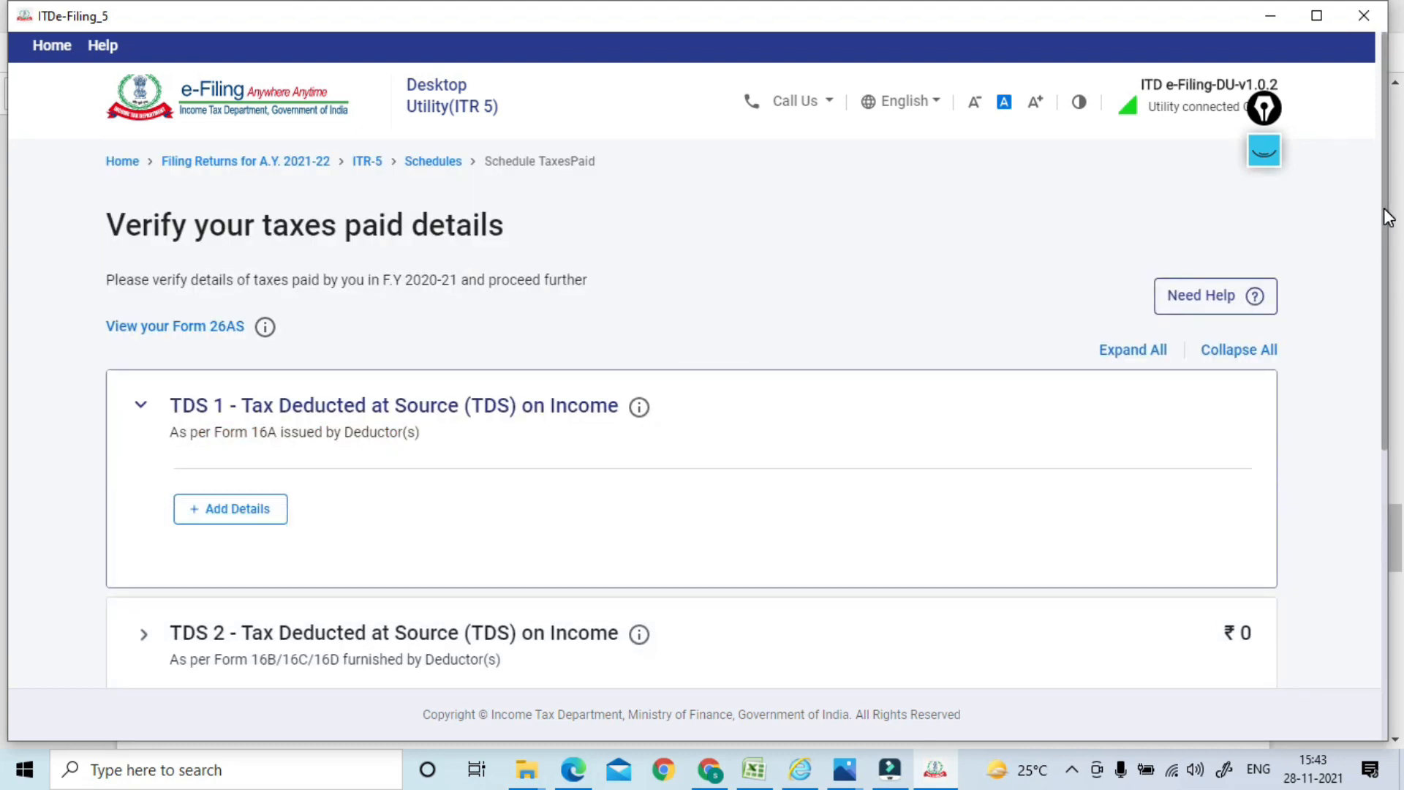
Confirm the Taxes Paid schedule (₹19,730) and reopen Part B-TTI
{"action": "scroll", "coordinate": [1388, 217], "scroll_direction": "down", "scroll_amount": 6}
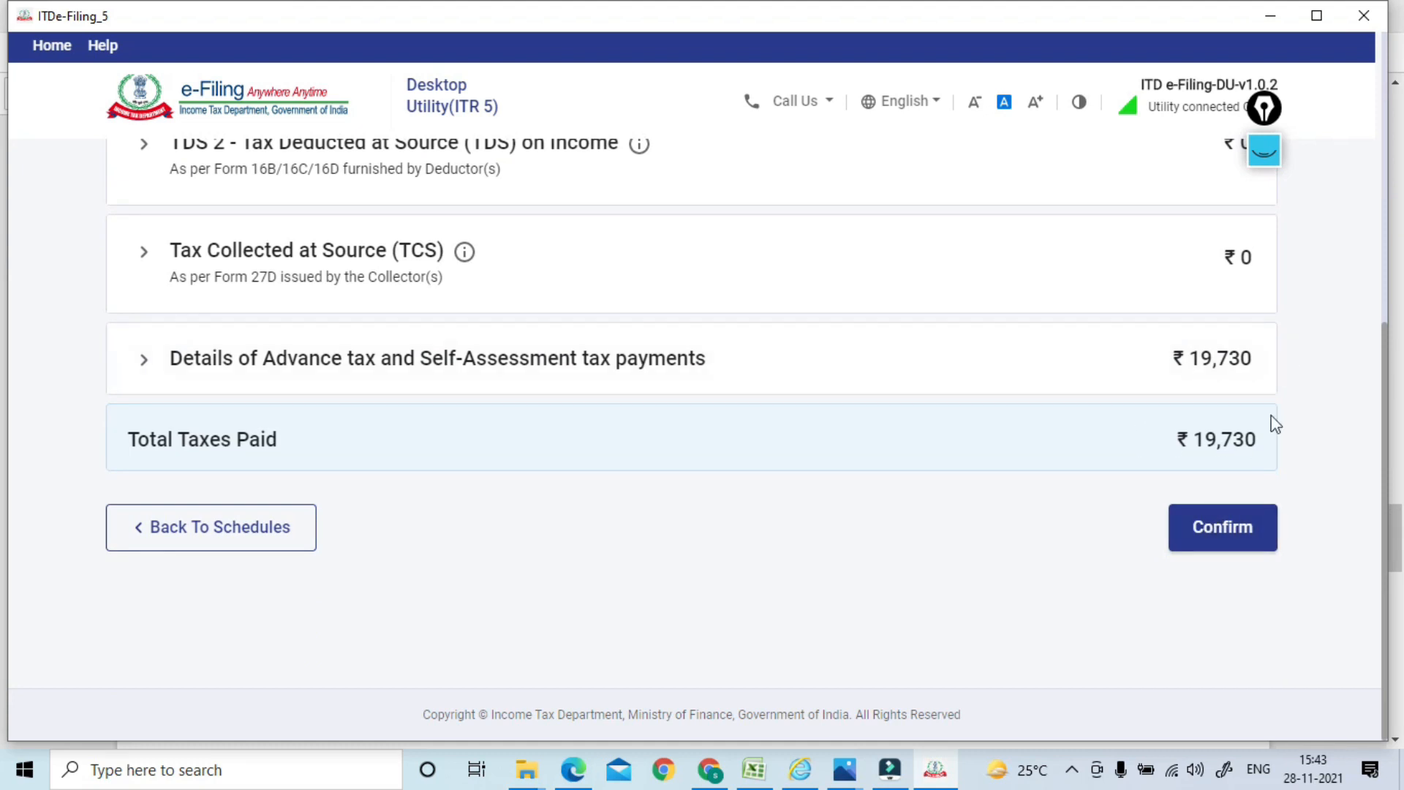
{"action": "left_click", "coordinate": [1217, 539]}
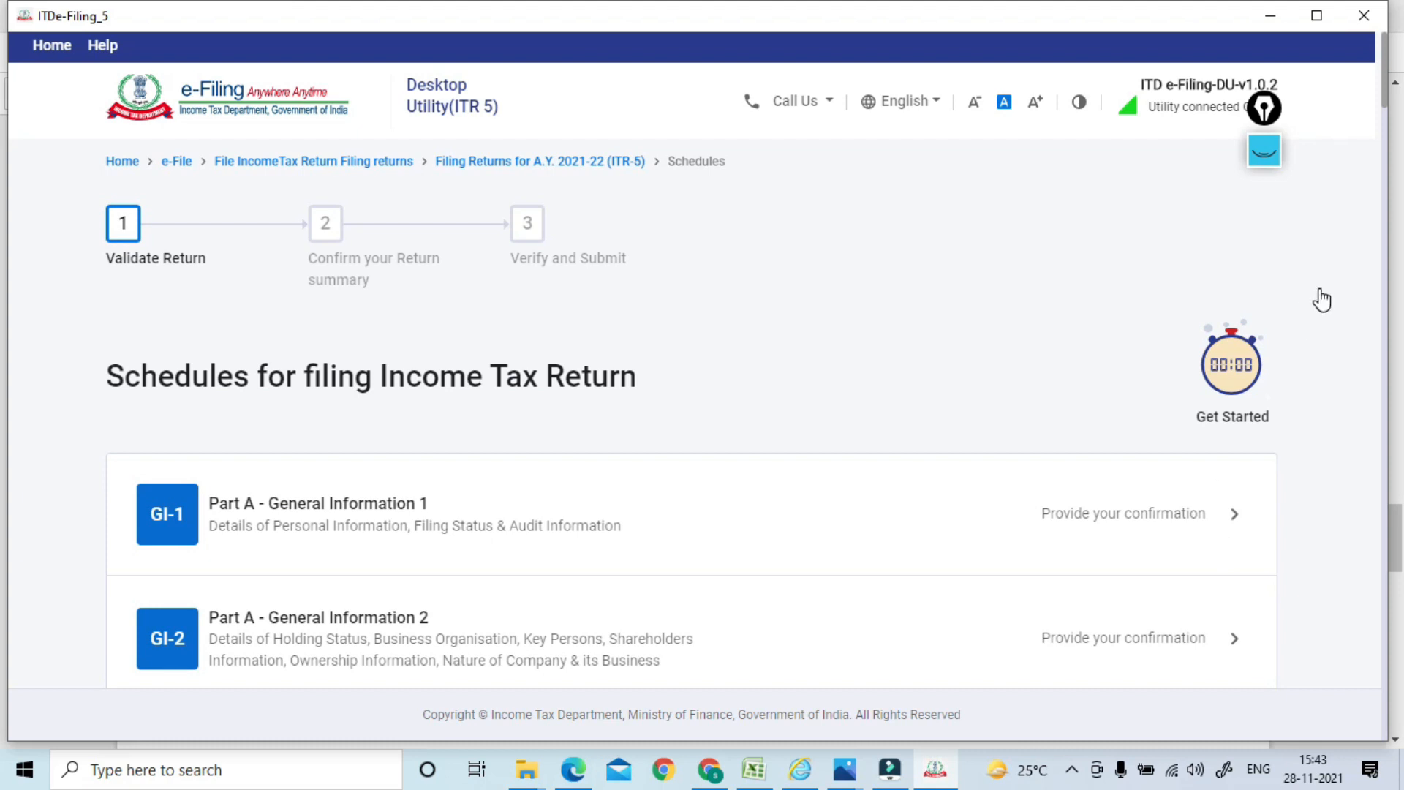
{"action": "left_click_drag", "start_coordinate": [1388, 130], "coordinate": [1382, 644]}
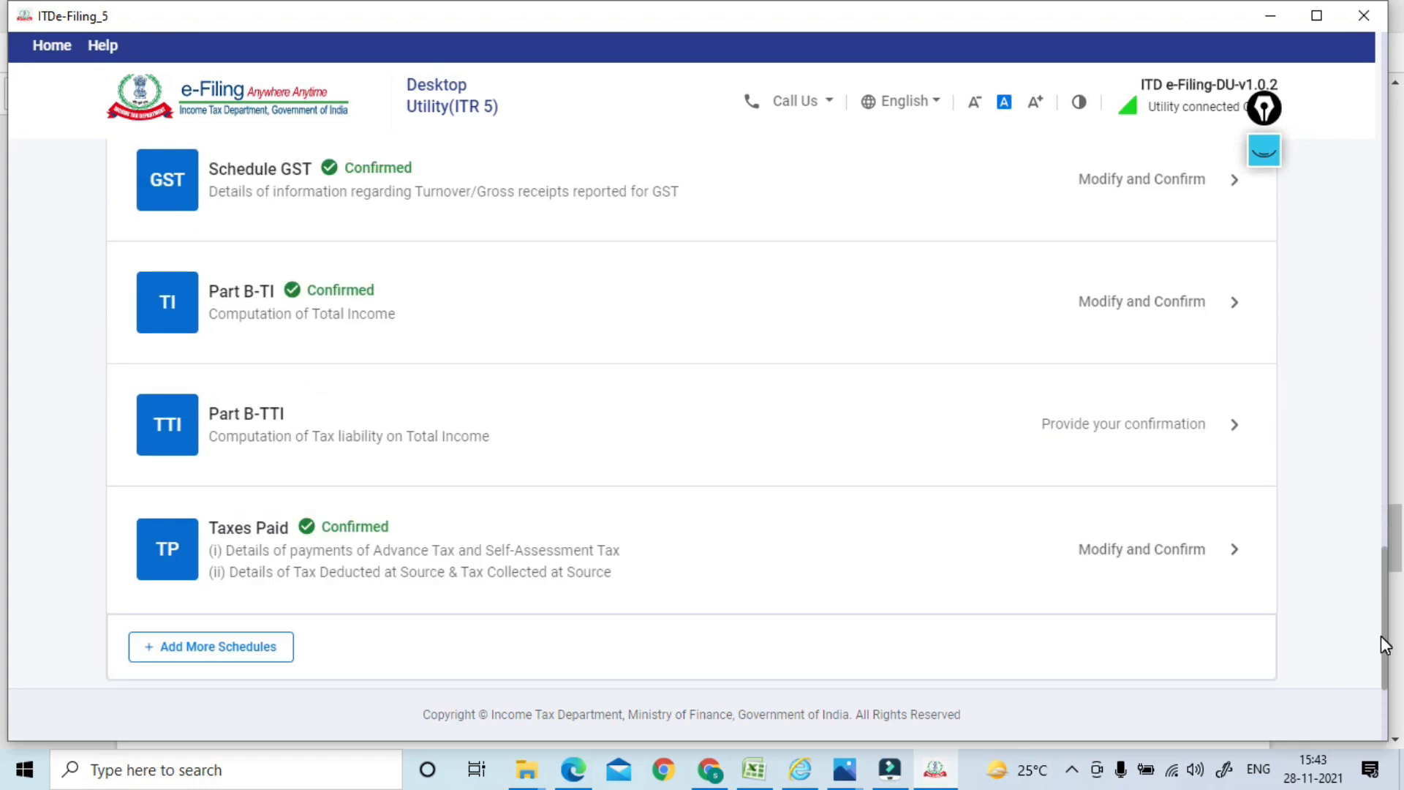
{"action": "left_click", "coordinate": [319, 433]}
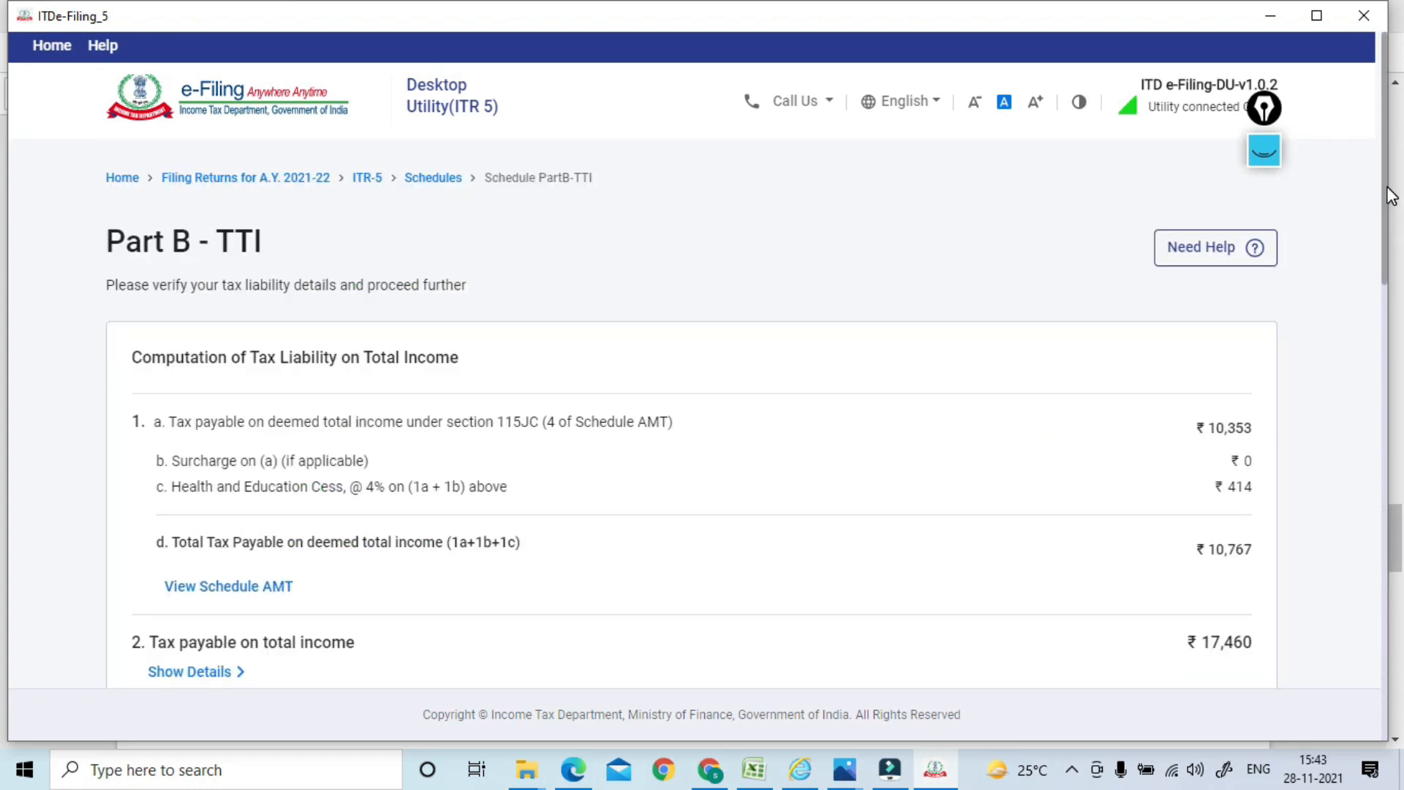
Proceed past Part B-TTI and preview the return from the pay-later summary
{"action": "left_click_drag", "start_coordinate": [1391, 197], "coordinate": [1351, 648]}
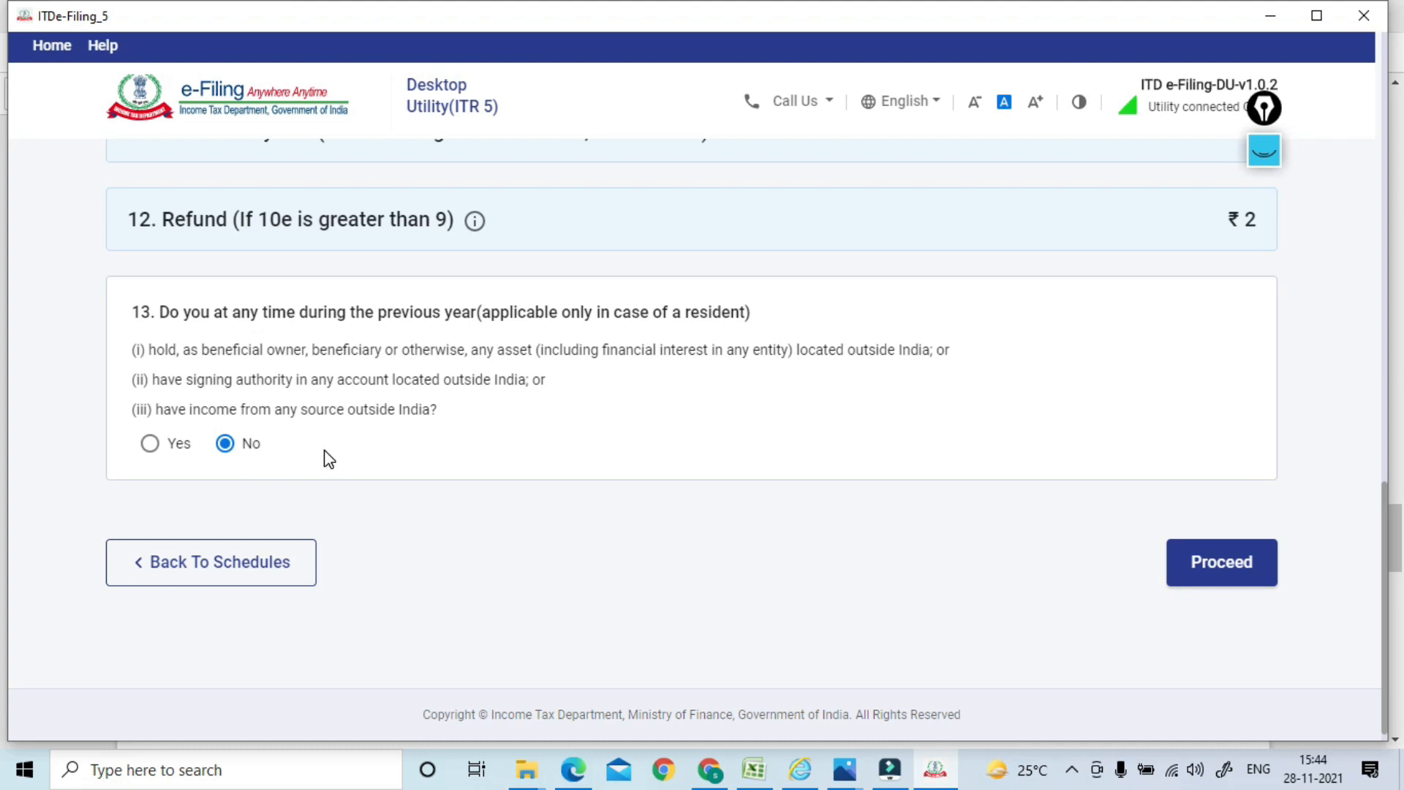
{"action": "left_click", "coordinate": [1190, 563]}
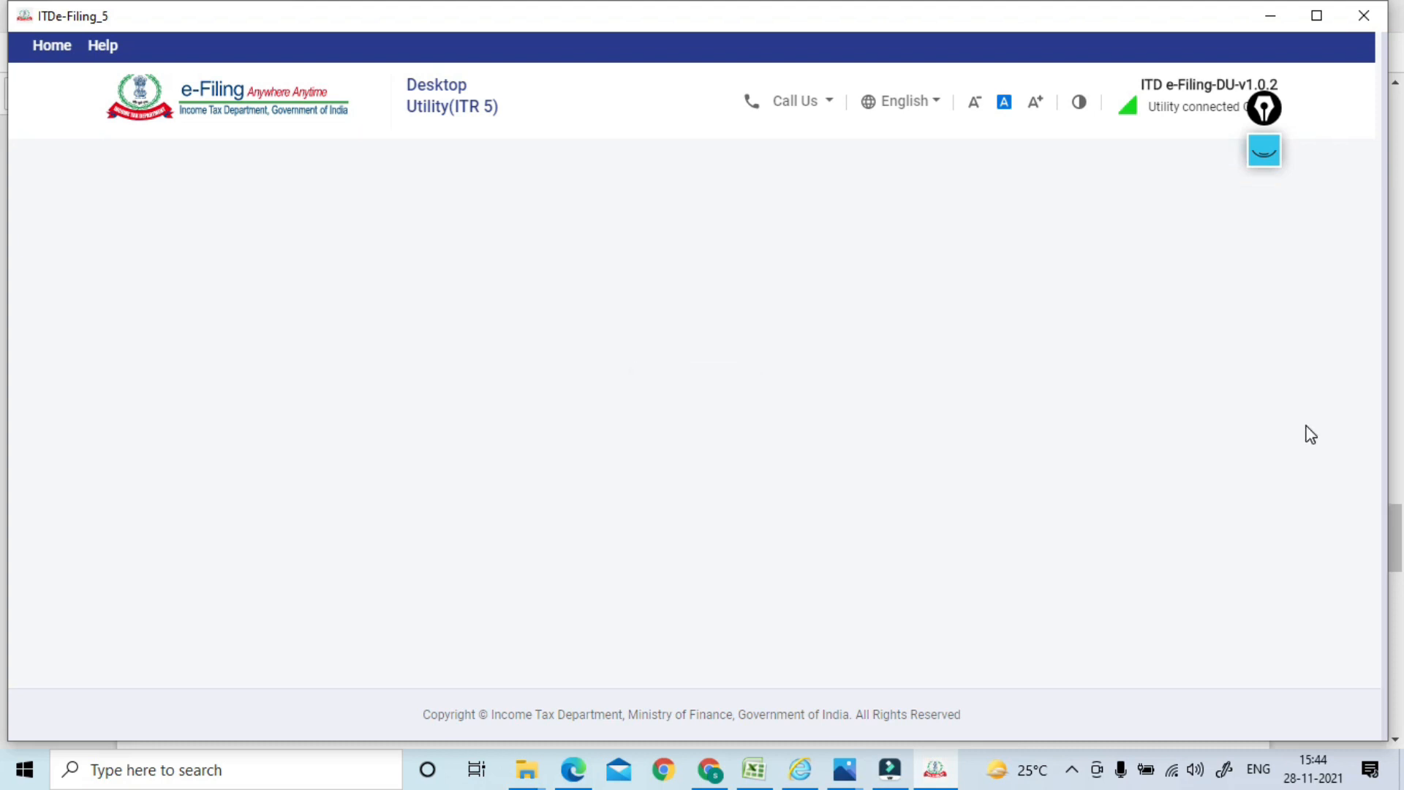
{"action": "left_click", "coordinate": [1163, 616]}
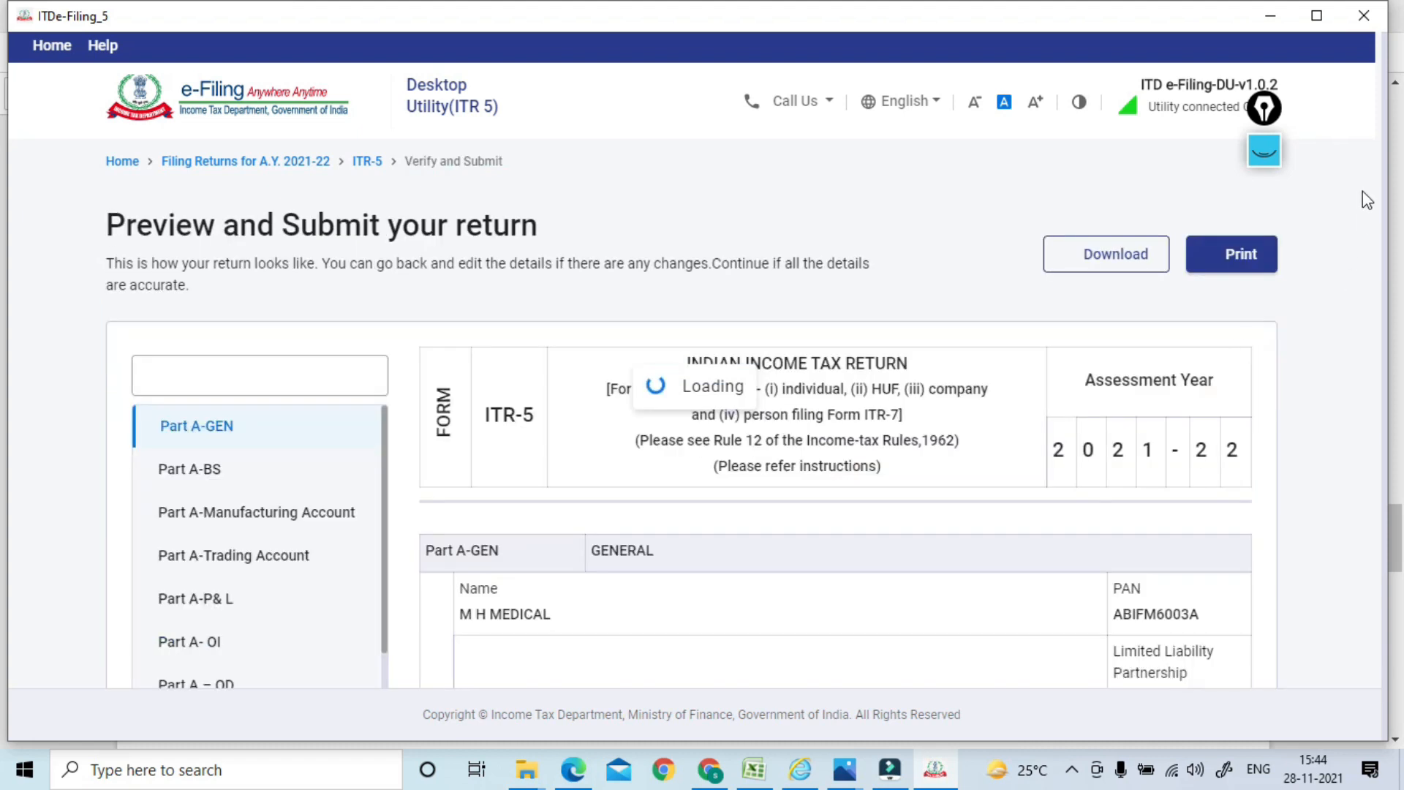
Proceed to verification and enter BAREILLY as the place
{"action": "left_click_drag", "start_coordinate": [1392, 106], "coordinate": [1320, 692]}
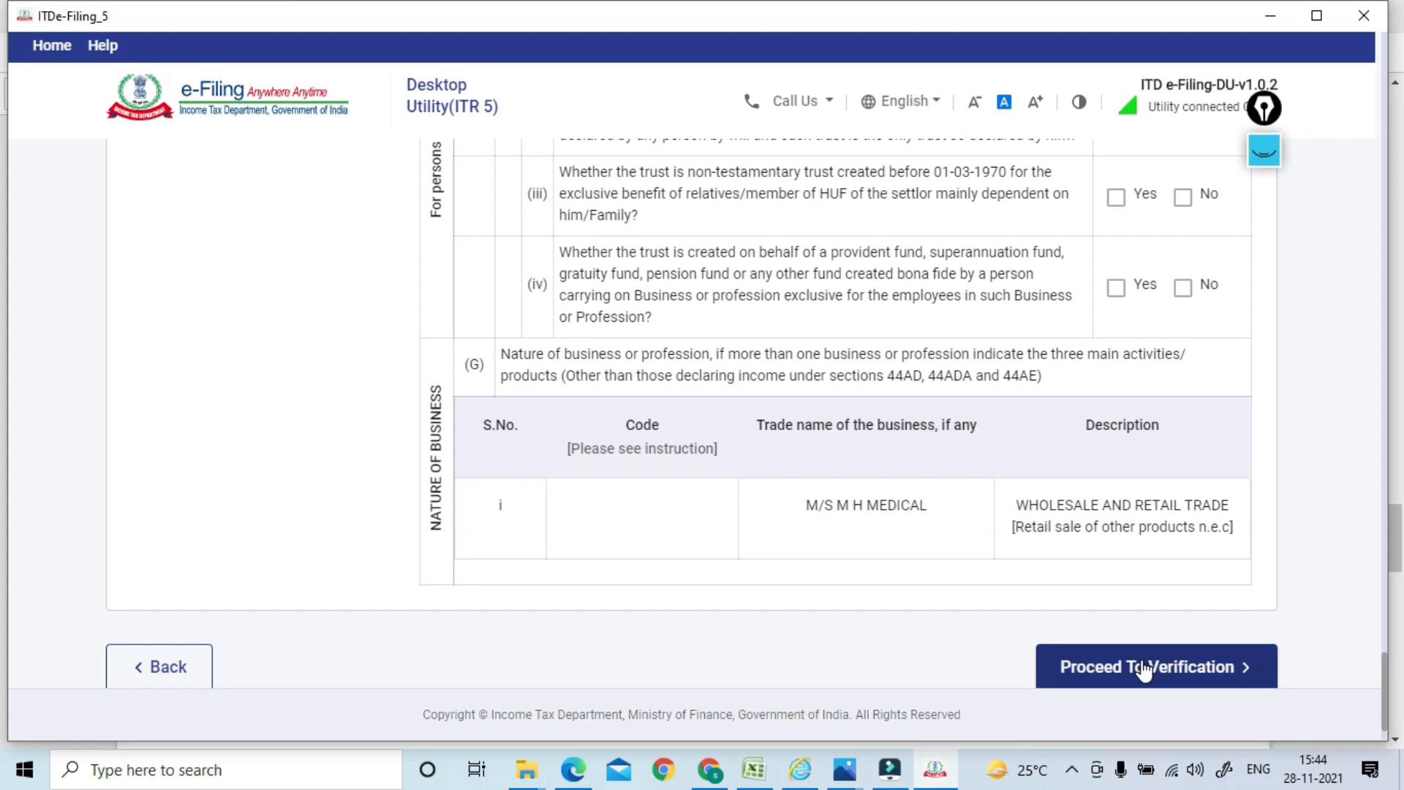
{"action": "left_click", "coordinate": [1113, 679]}
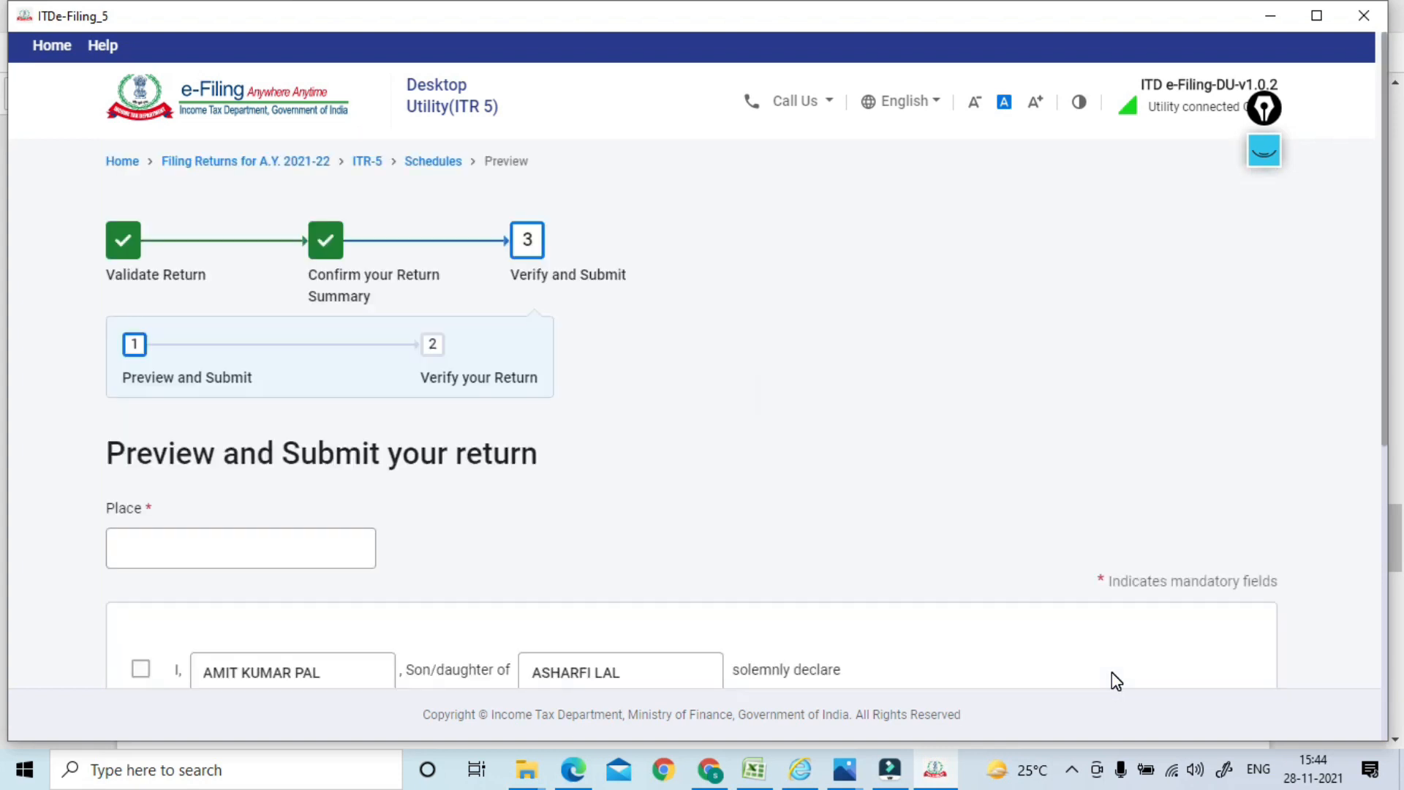
{"action": "left_click", "coordinate": [210, 539]}
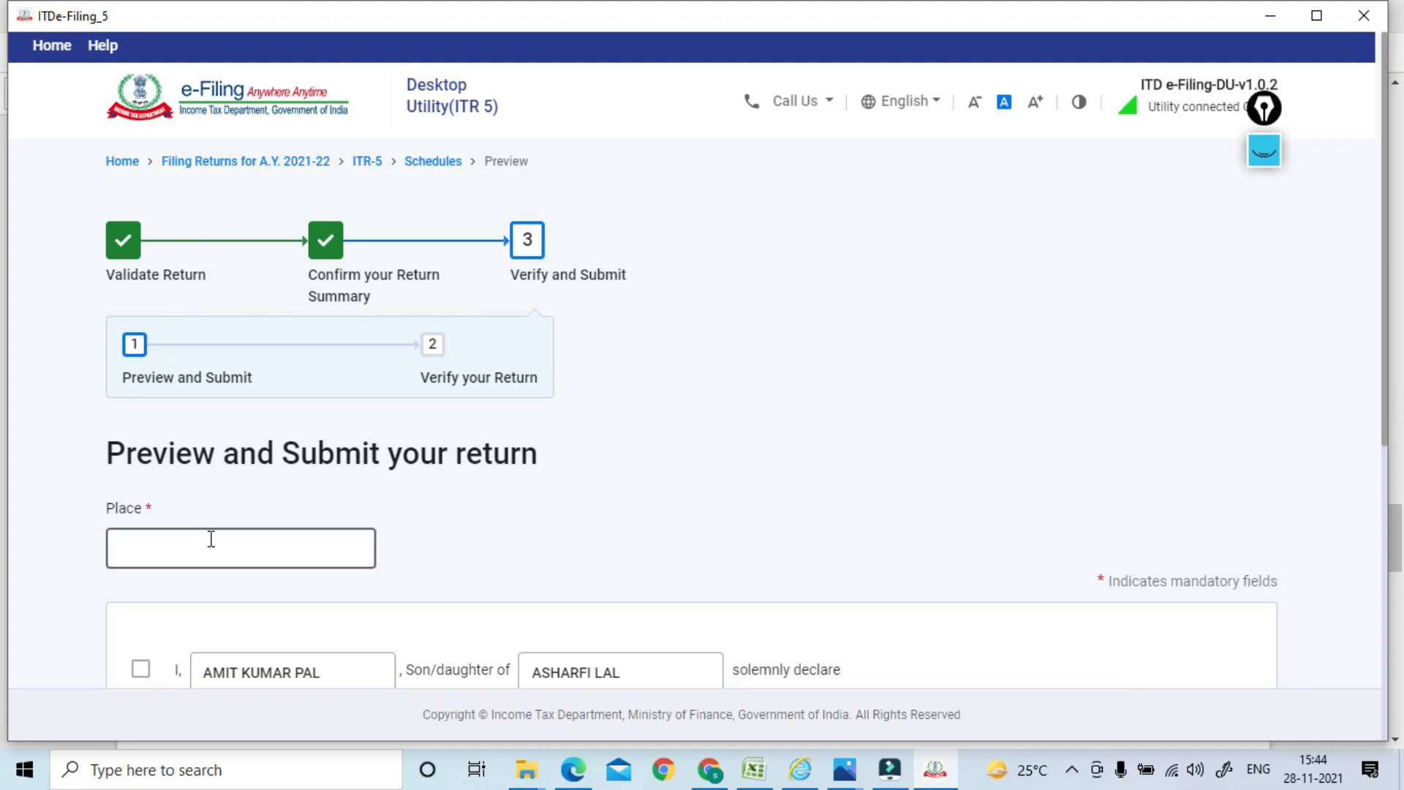
{"action": "type", "text": "BAREILLY"}
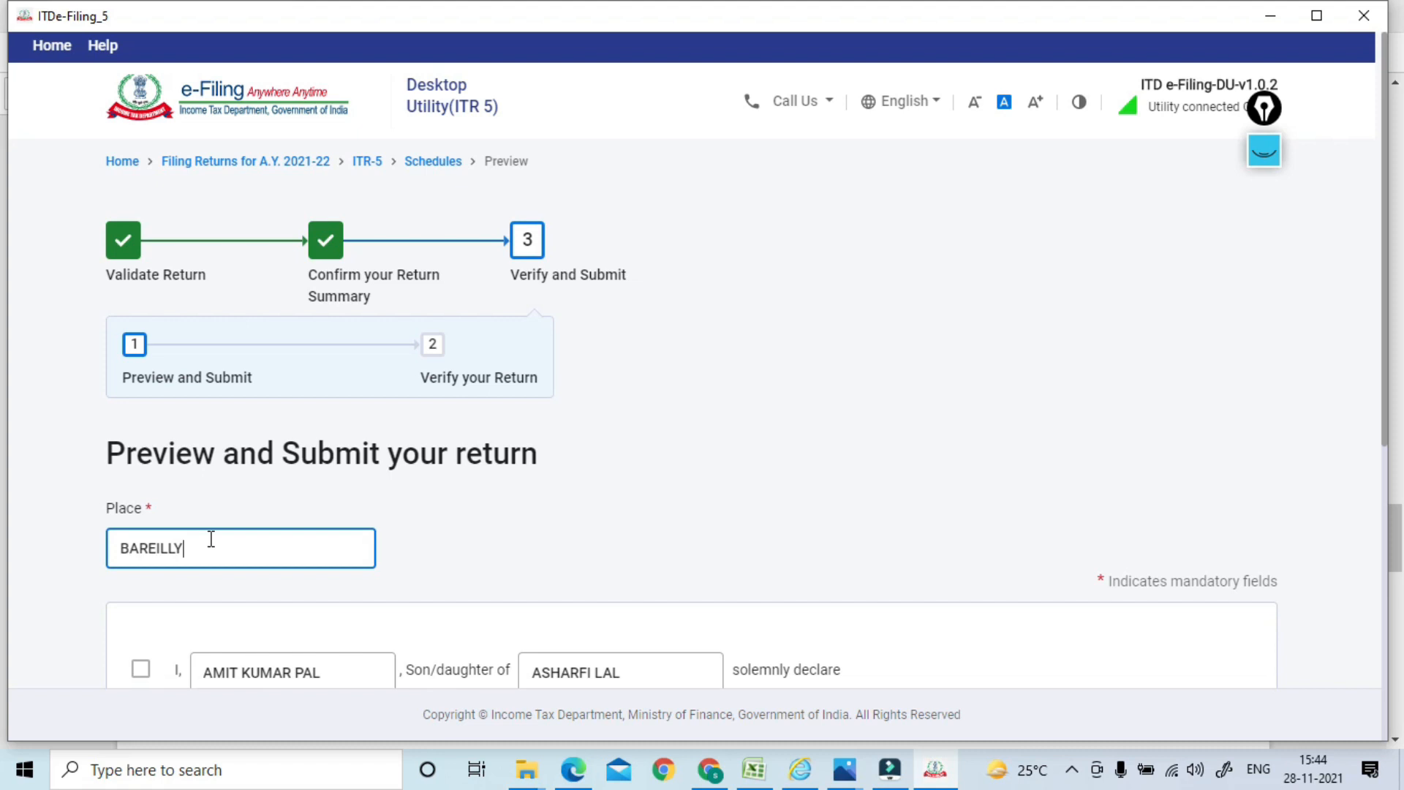
{"action": "left_click", "coordinate": [600, 458]}
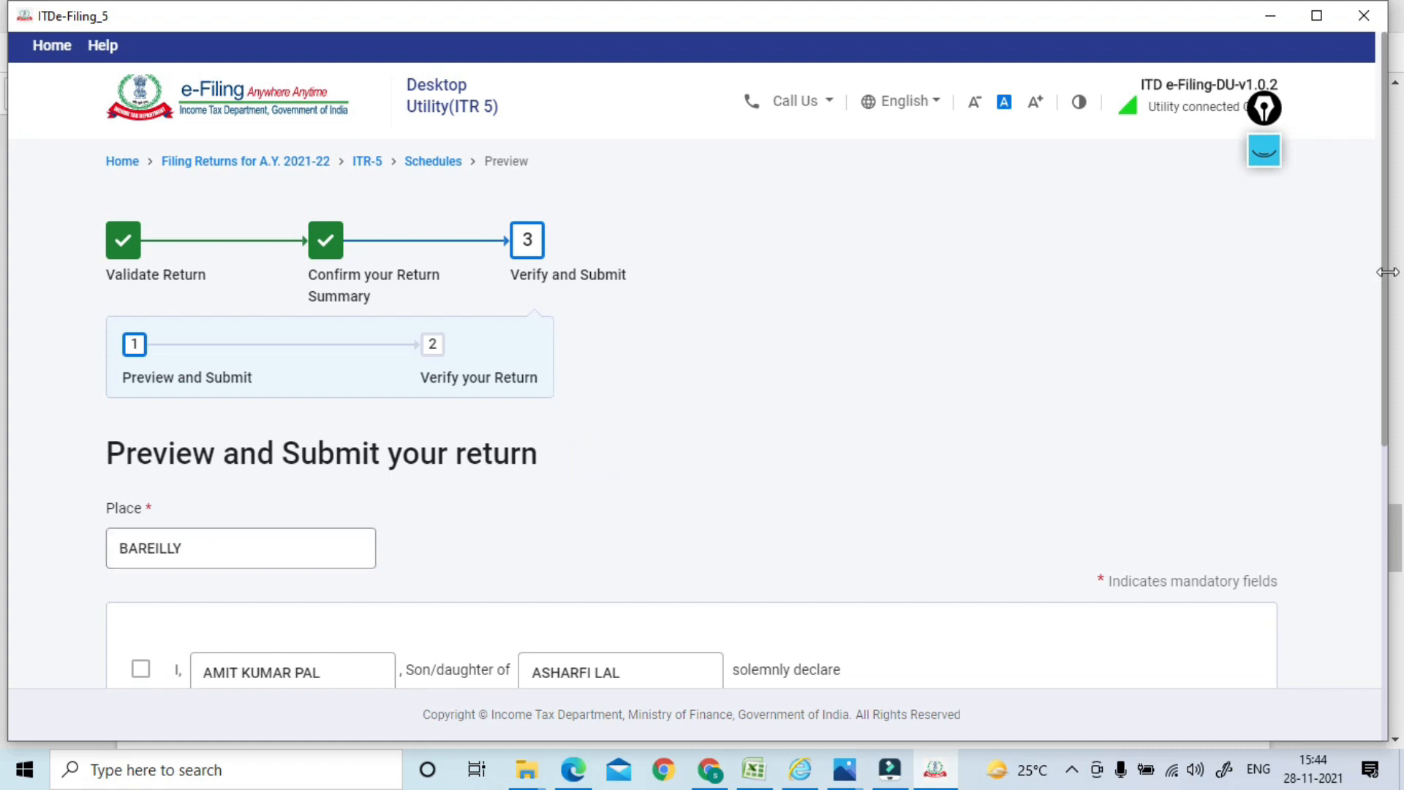
Tick the verification declaration in the capacity of Partner
{"action": "left_click_drag", "start_coordinate": [1389, 283], "coordinate": [1336, 498]}
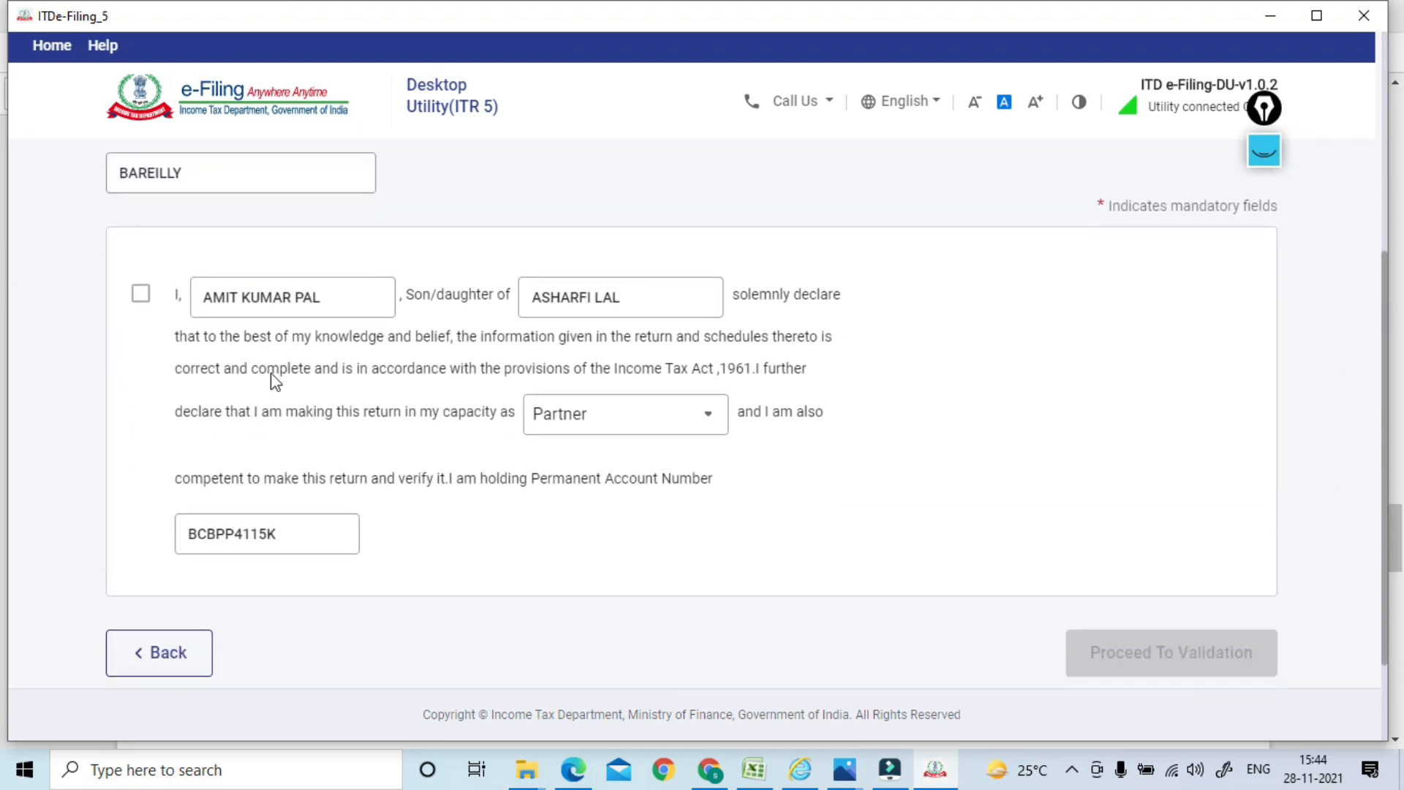
{"action": "left_click", "coordinate": [141, 298]}
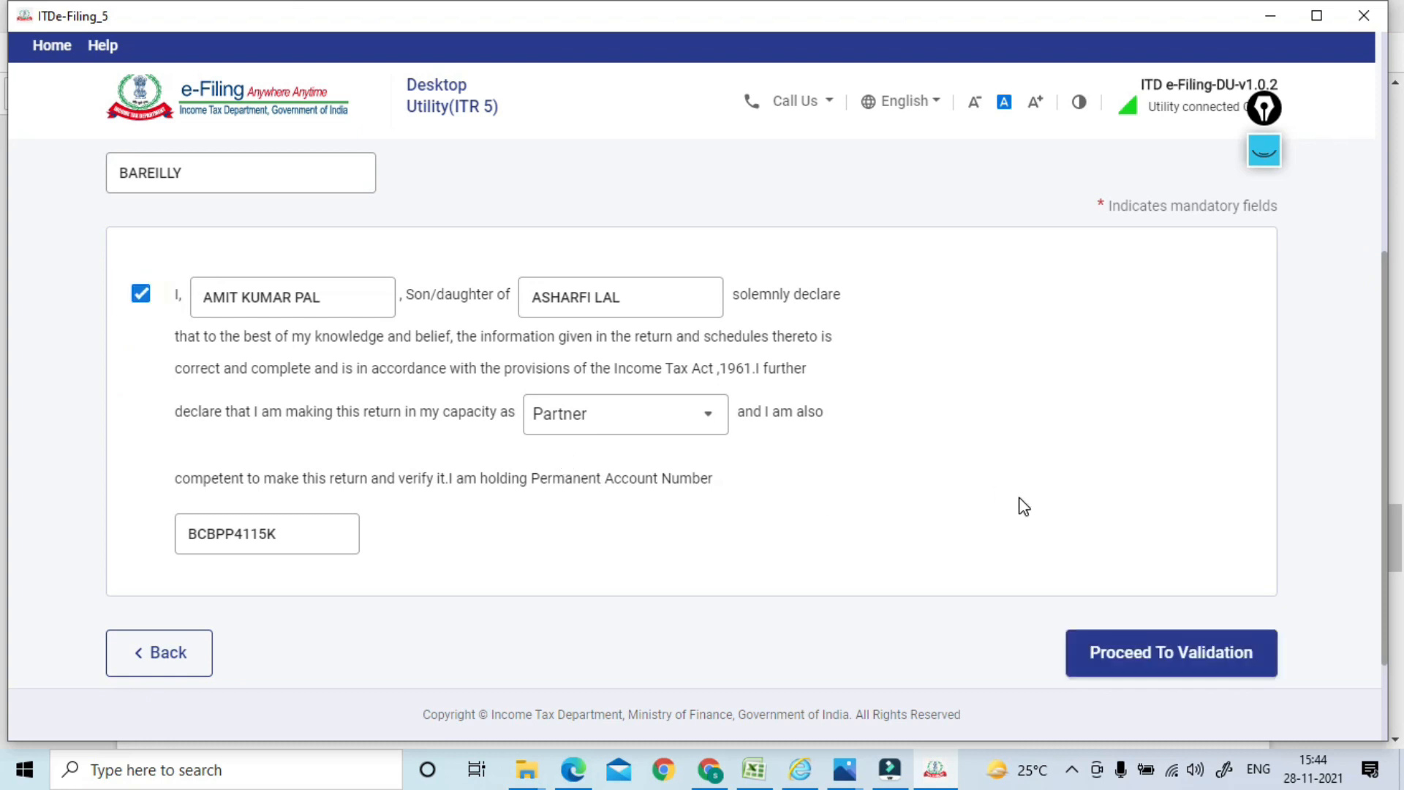
{"action": "left_click", "coordinate": [370, 306]}
Validate the return, review the 'Please provide alternate E-mail ID' error and jump to its field
{"action": "left_click", "coordinate": [1115, 671]}
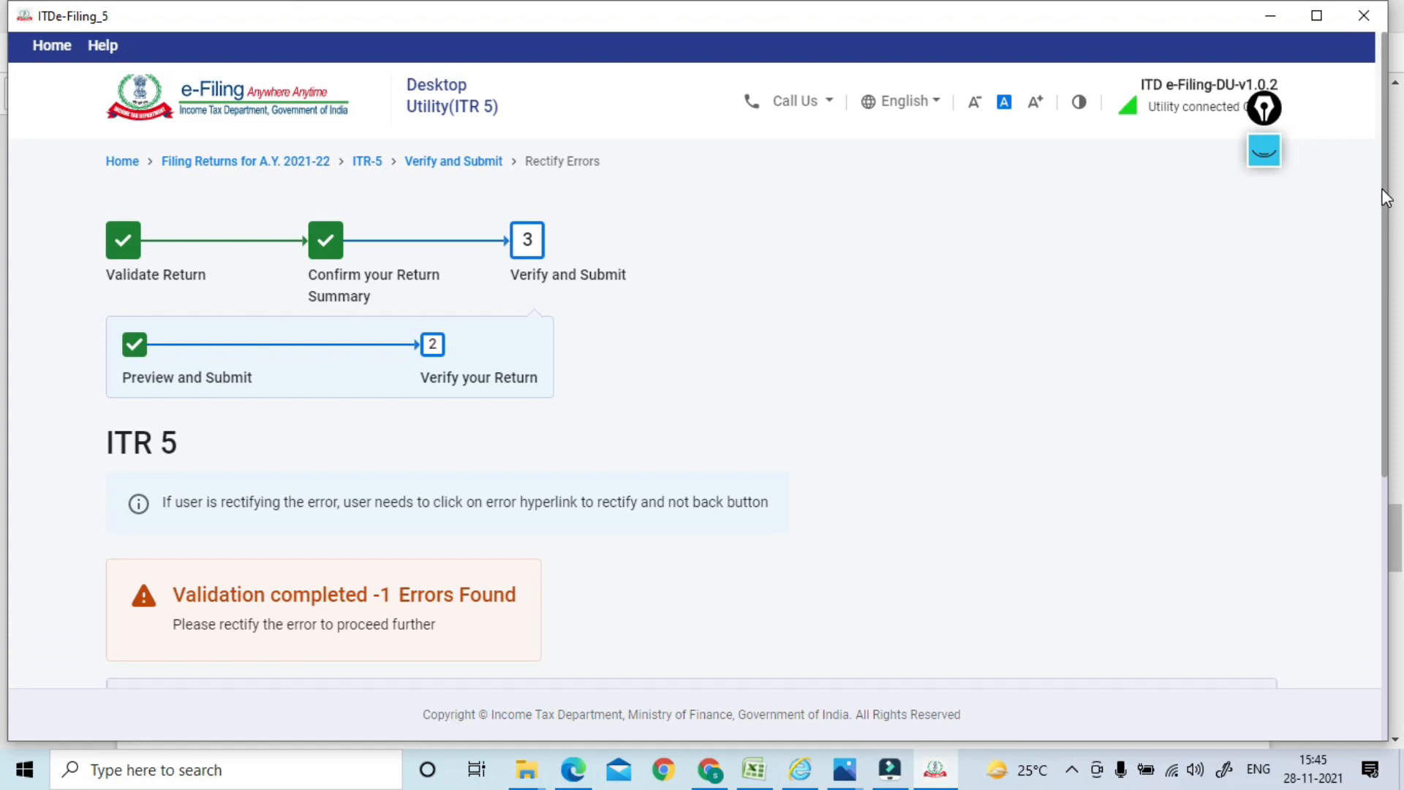
{"action": "scroll", "coordinate": [968, 401], "scroll_direction": "down", "scroll_amount": 4}
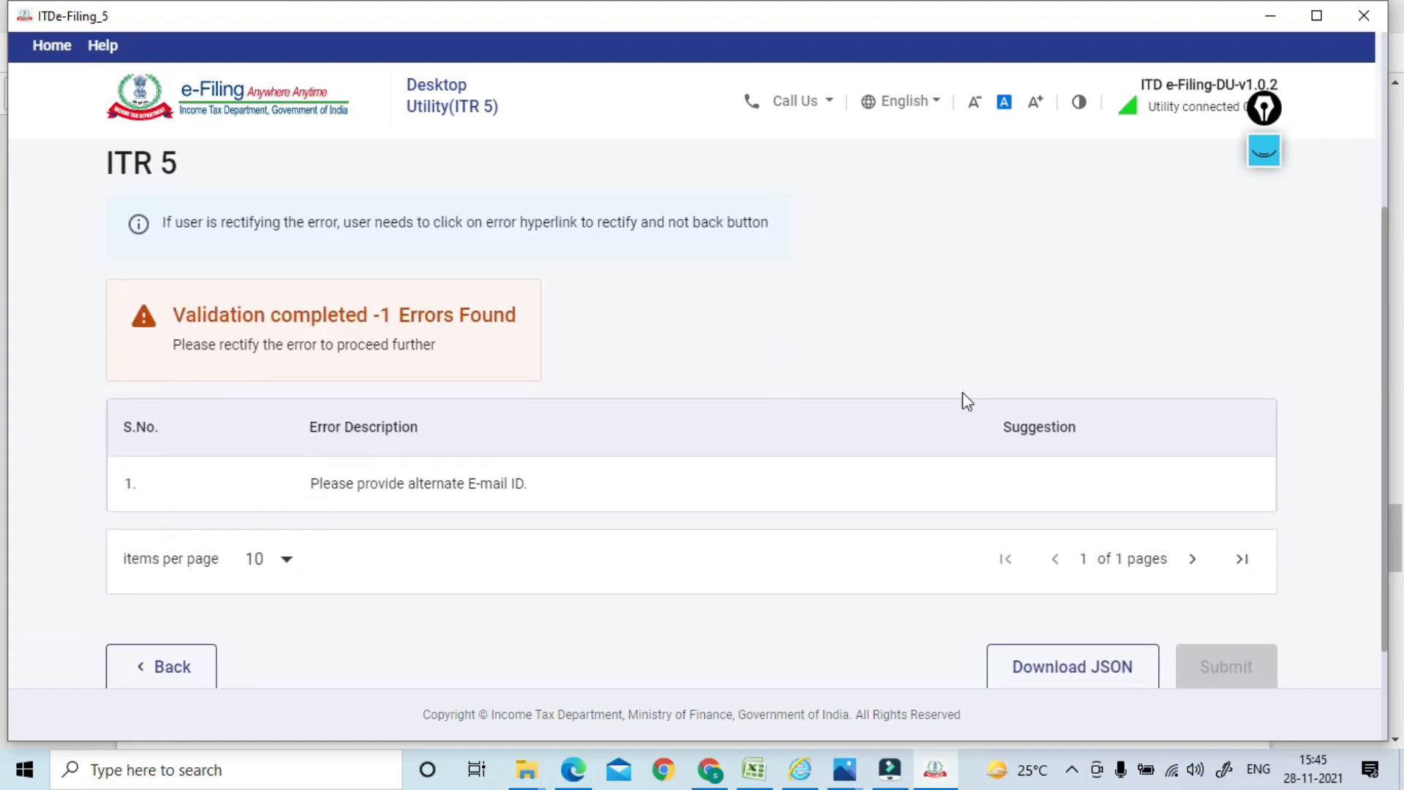
{"action": "left_click", "coordinate": [468, 485]}
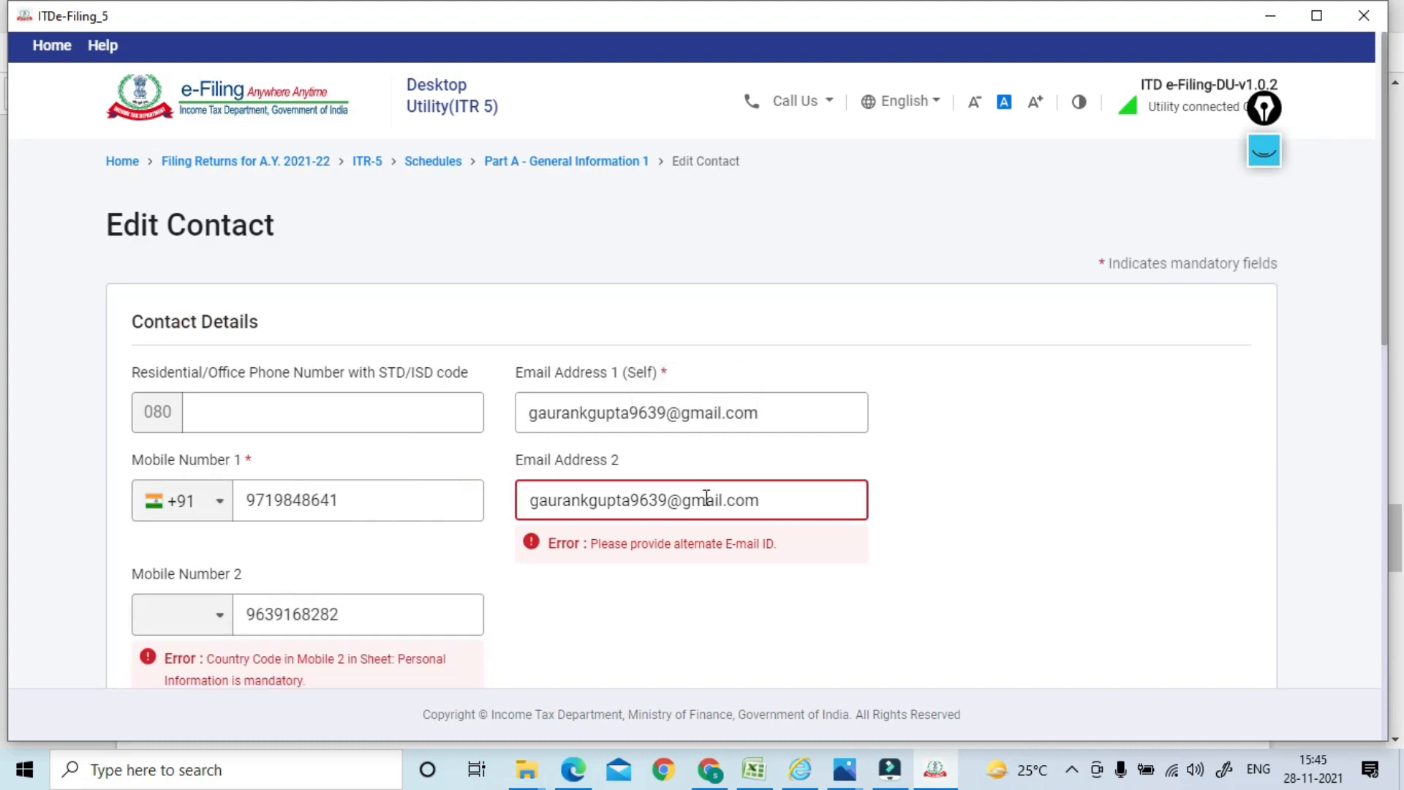
Replace the duplicate alternate e-mail with a different e-mail address
{"action": "triple_click", "coordinate": [819, 500]}
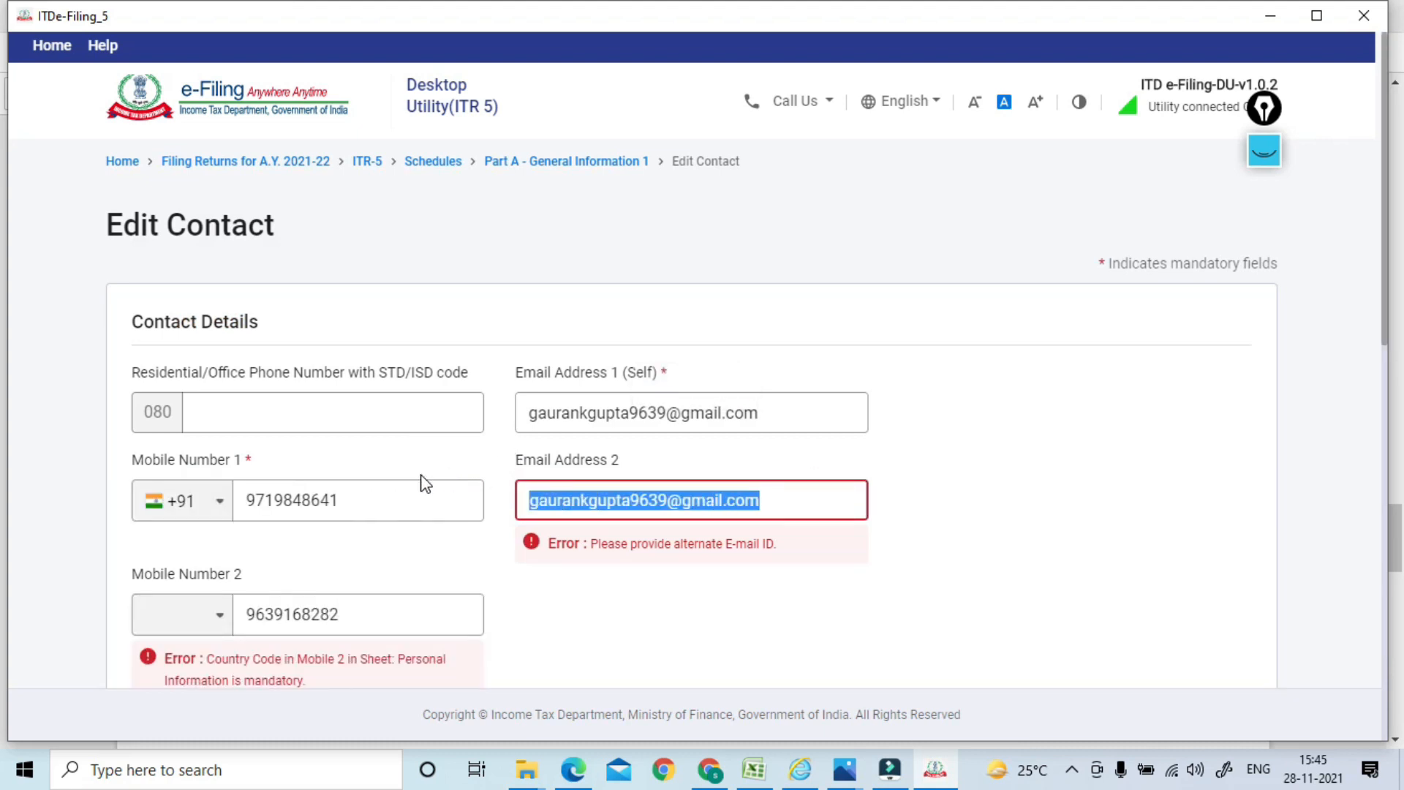
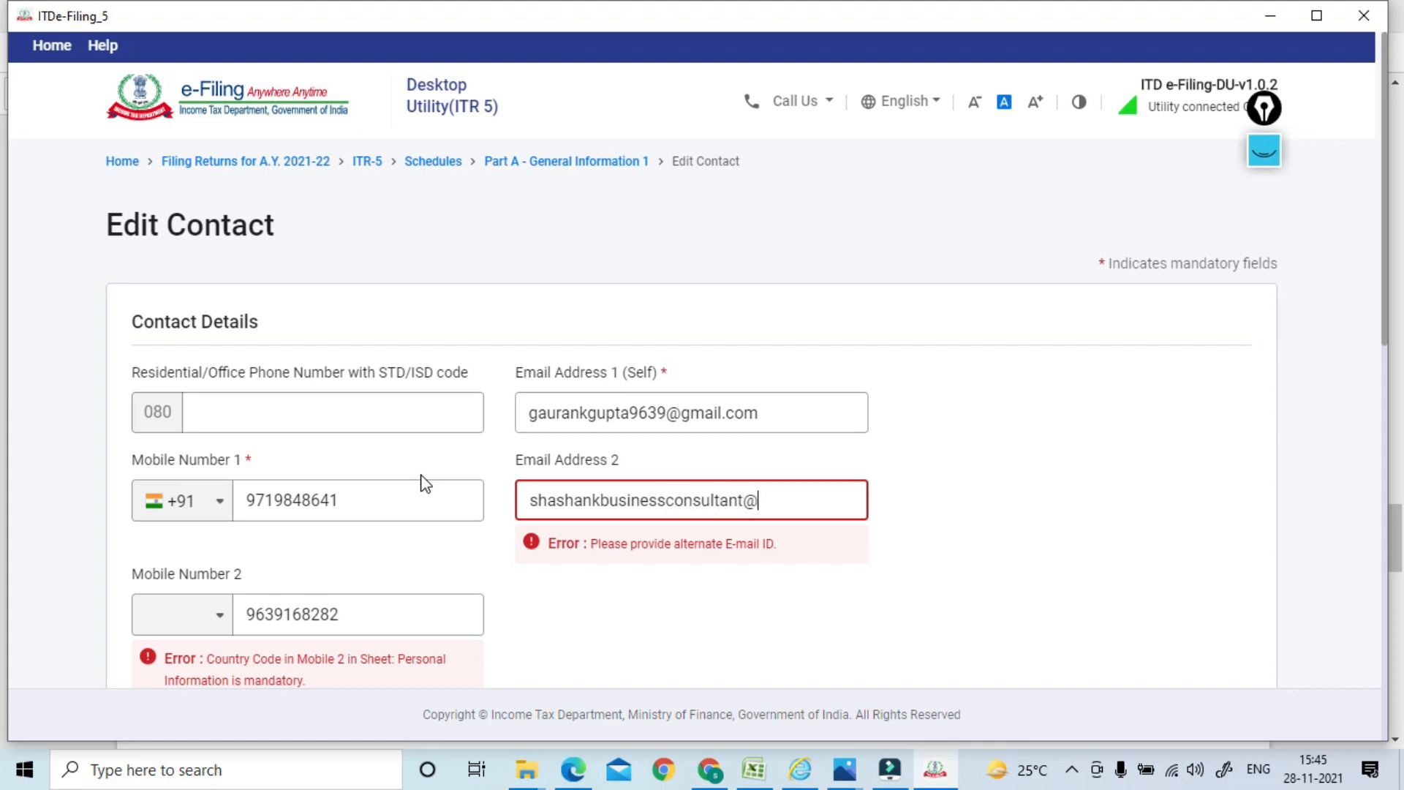
{"action": "left_click", "coordinate": [1317, 413]}
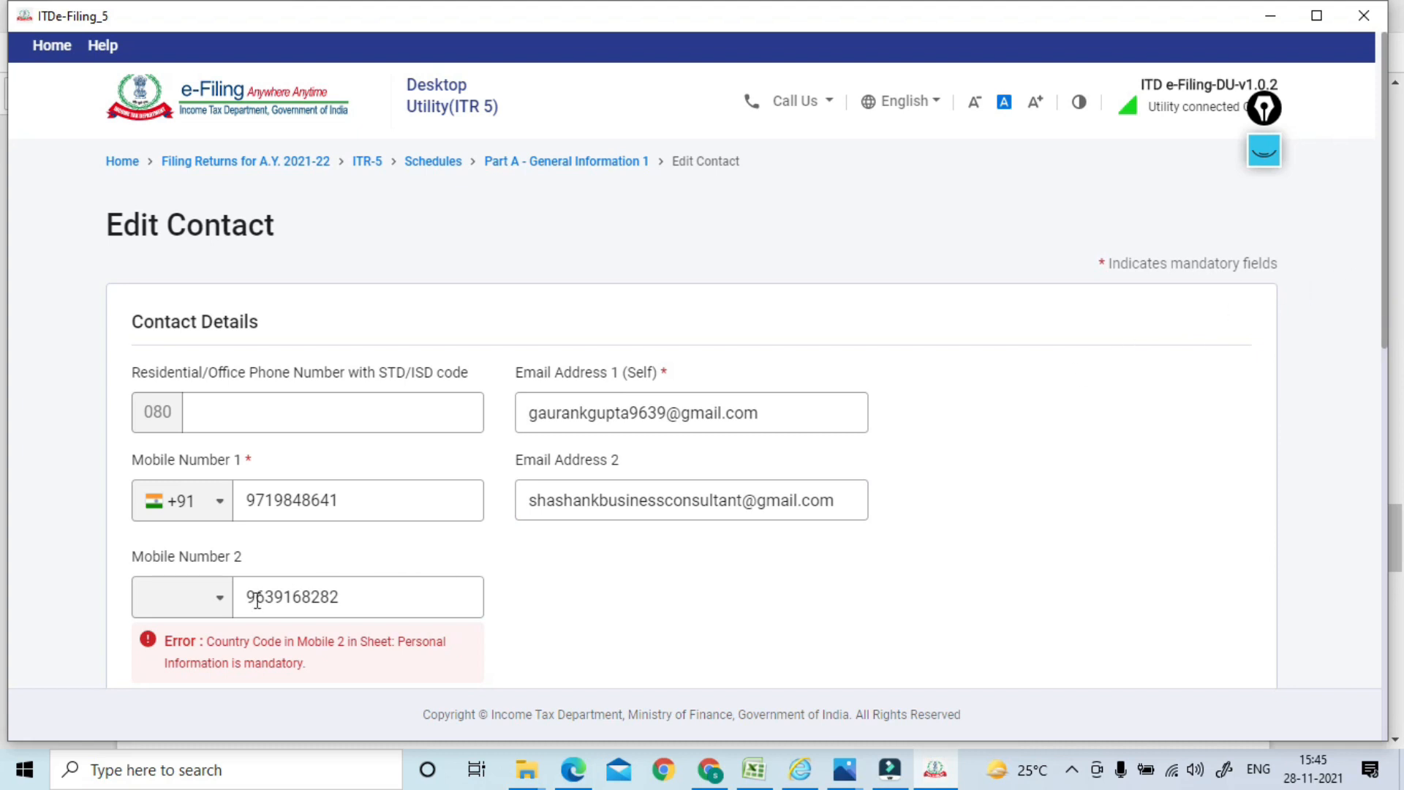
Set Mobile Number 2's country code to India (+91) and save the contact details
{"action": "left_click", "coordinate": [218, 604]}
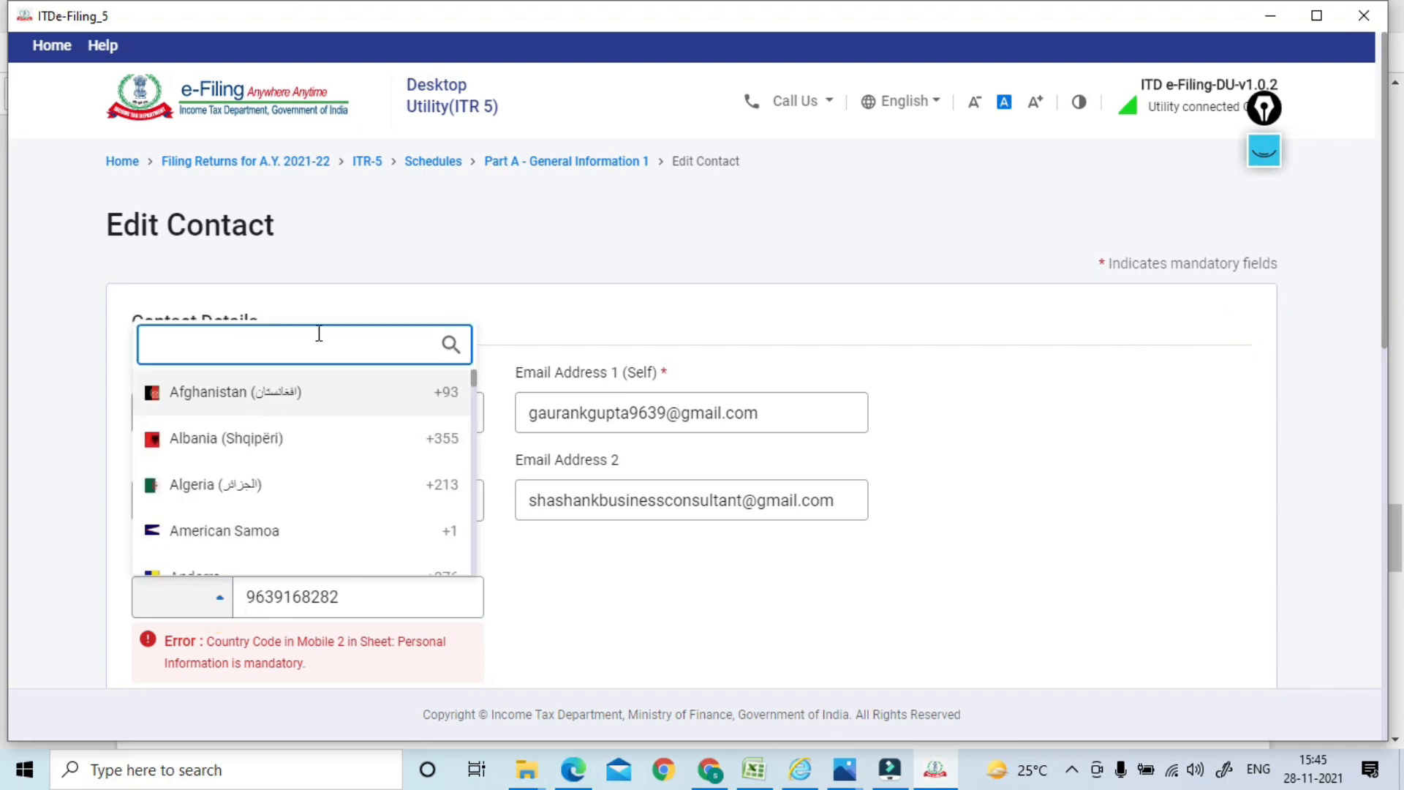
{"action": "type", "text": "india"}
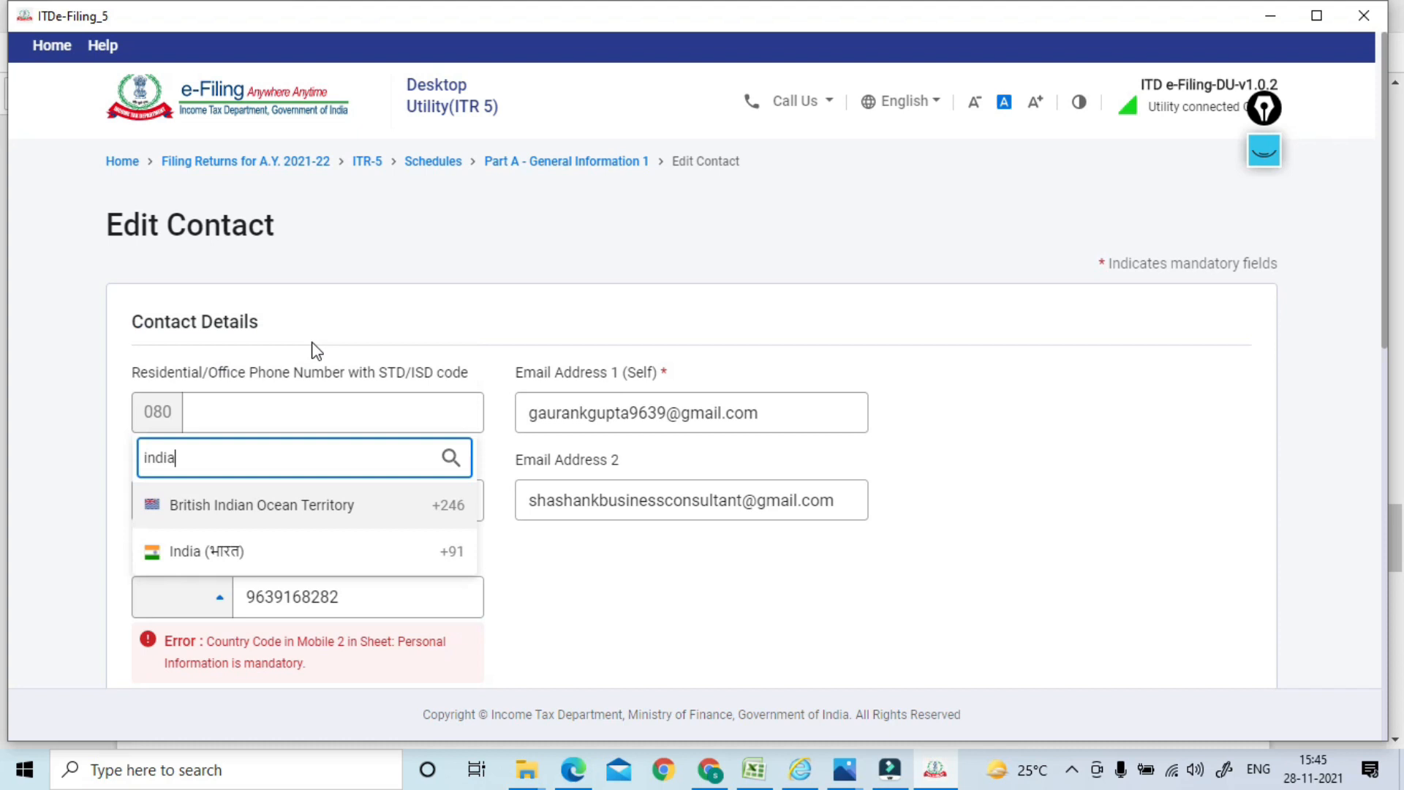
{"action": "left_click", "coordinate": [221, 562]}
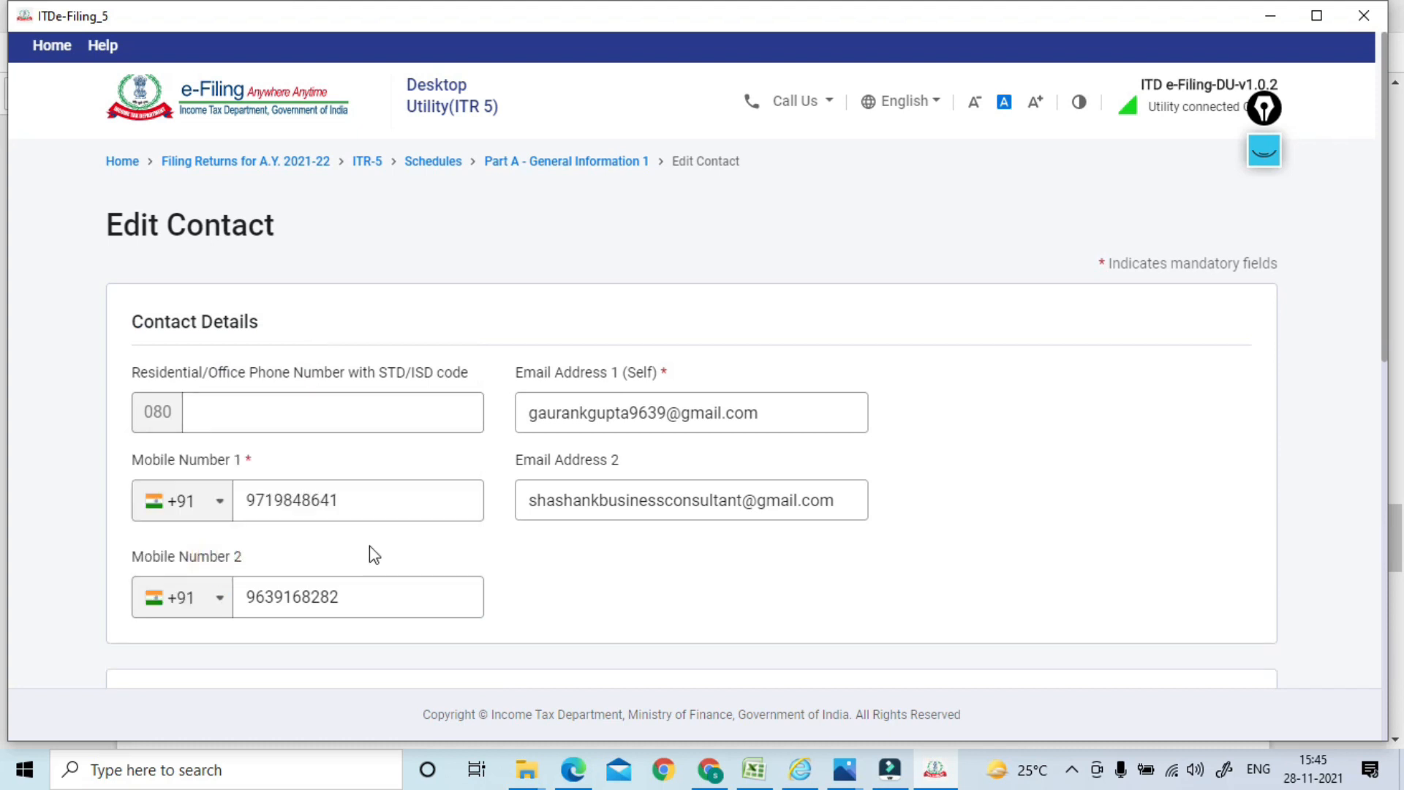
{"action": "left_click_drag", "start_coordinate": [1389, 285], "coordinate": [1361, 669]}
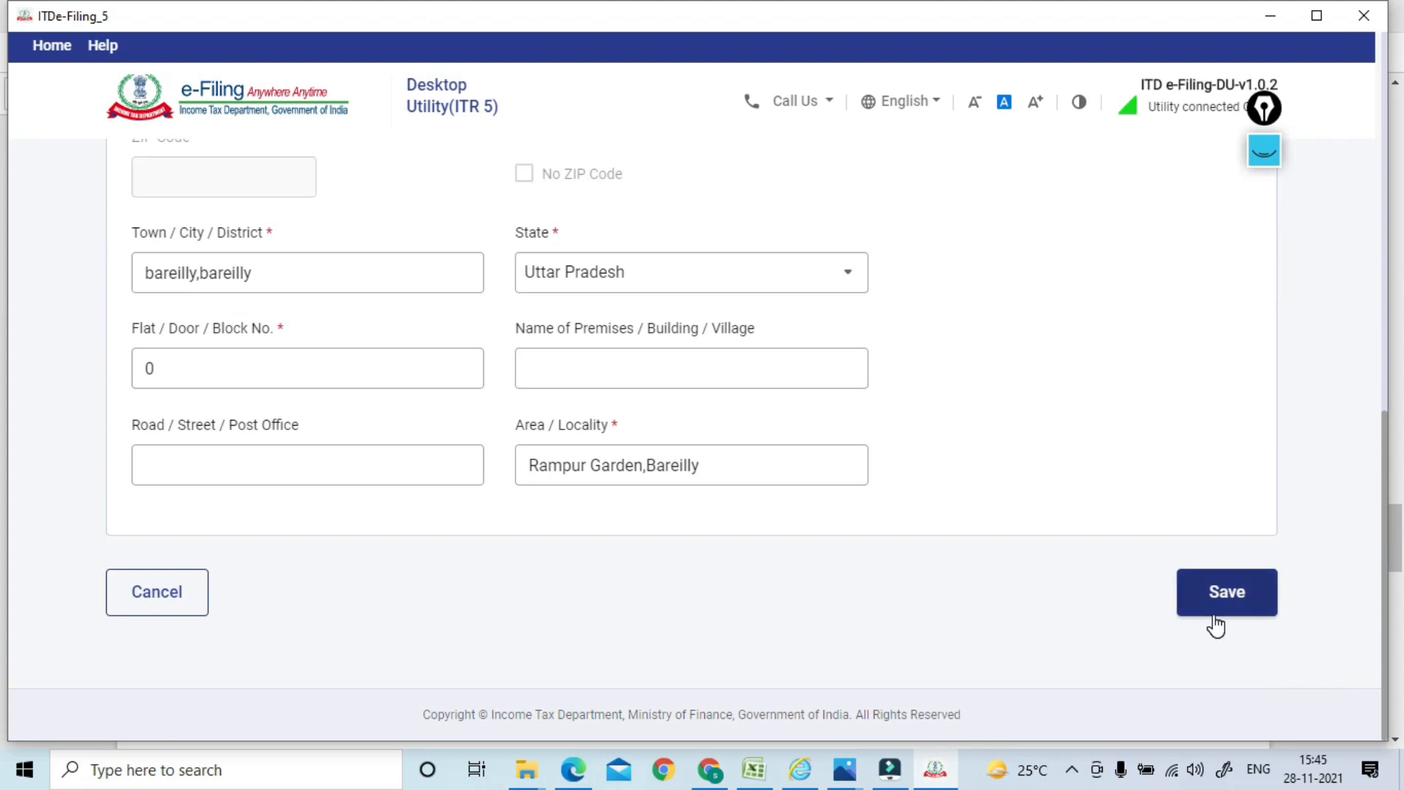
{"action": "left_click", "coordinate": [1203, 585]}
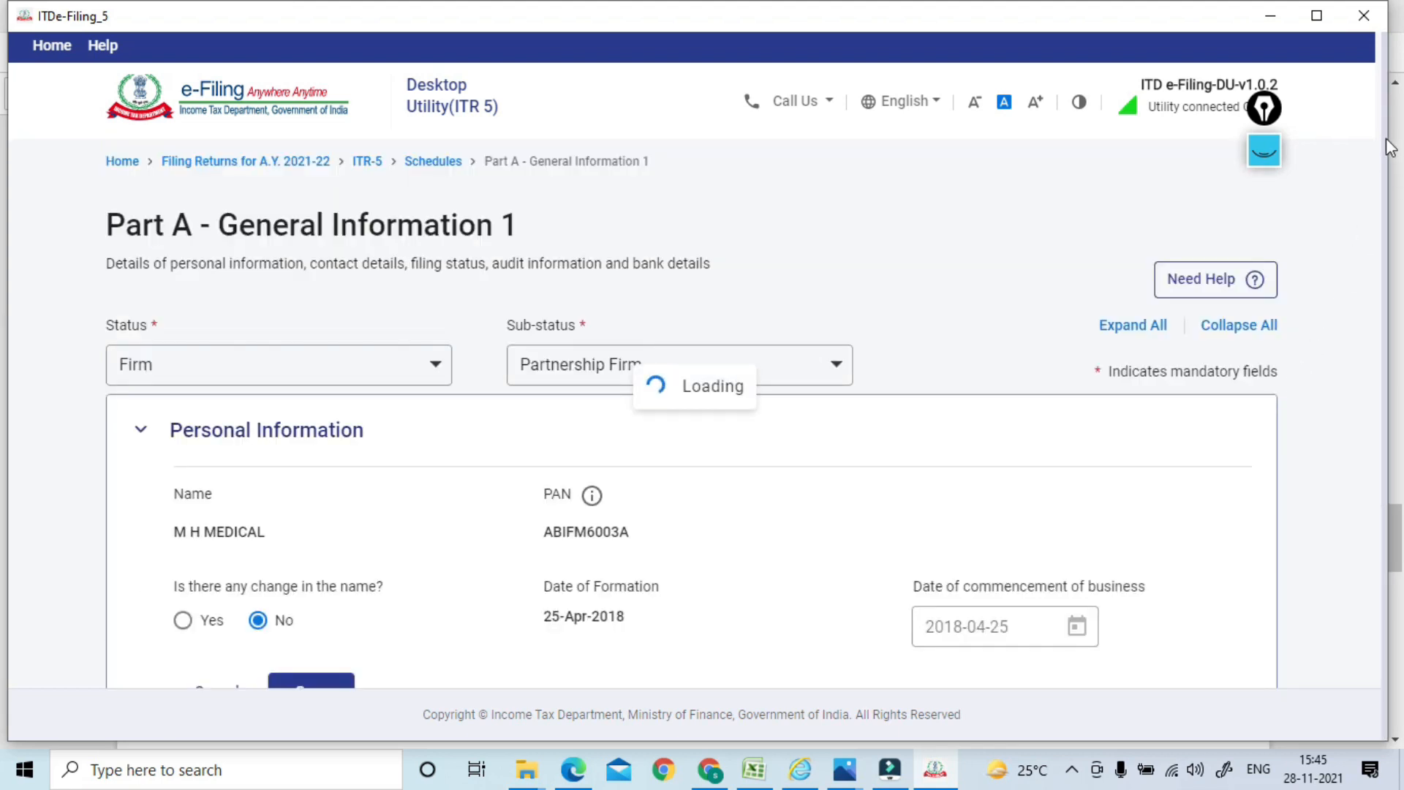
Confirm Part A - General Information 1
{"action": "left_click_drag", "start_coordinate": [1388, 220], "coordinate": [1356, 545]}
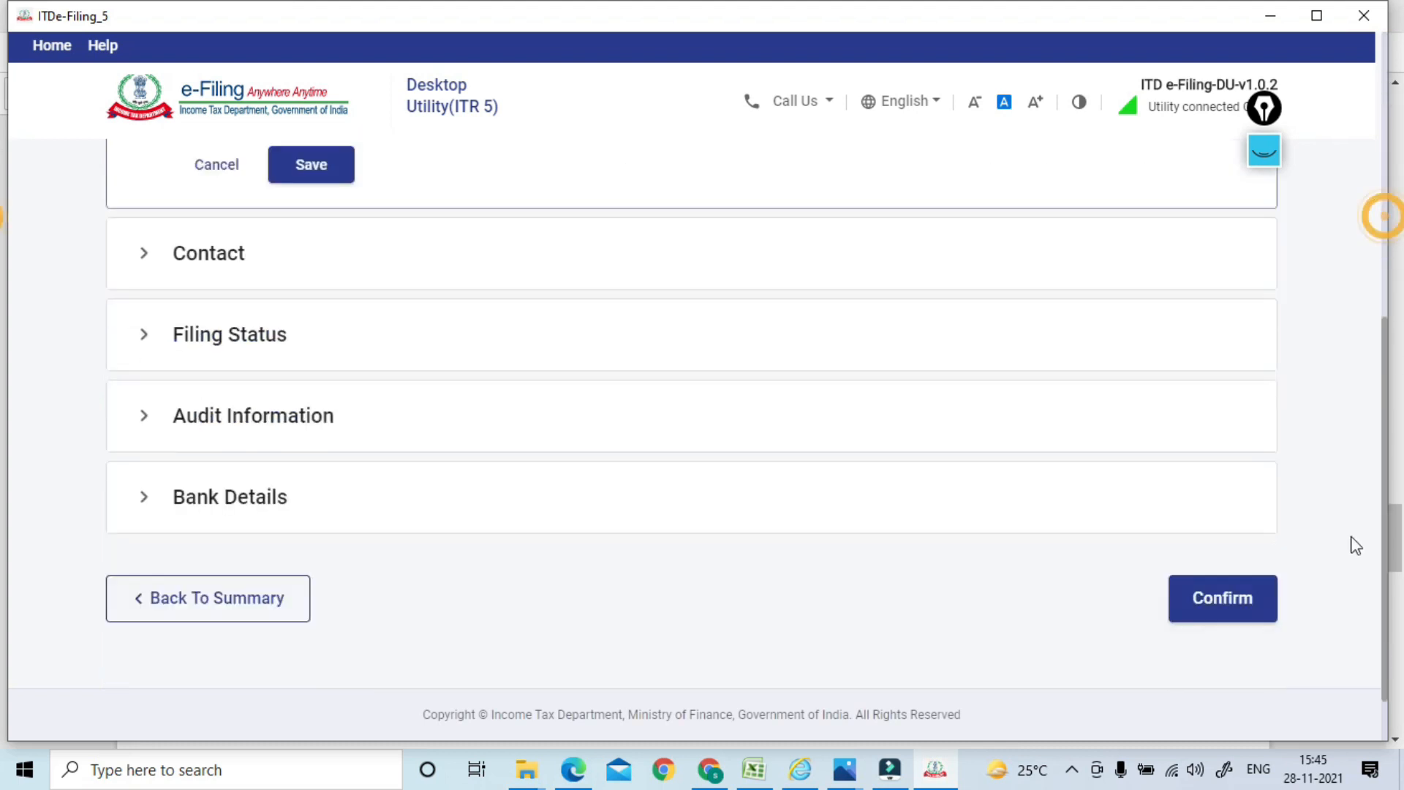
{"action": "scroll", "coordinate": [1355, 545], "scroll_direction": "down", "scroll_amount": 1}
{"action": "left_click", "coordinate": [1224, 545]}
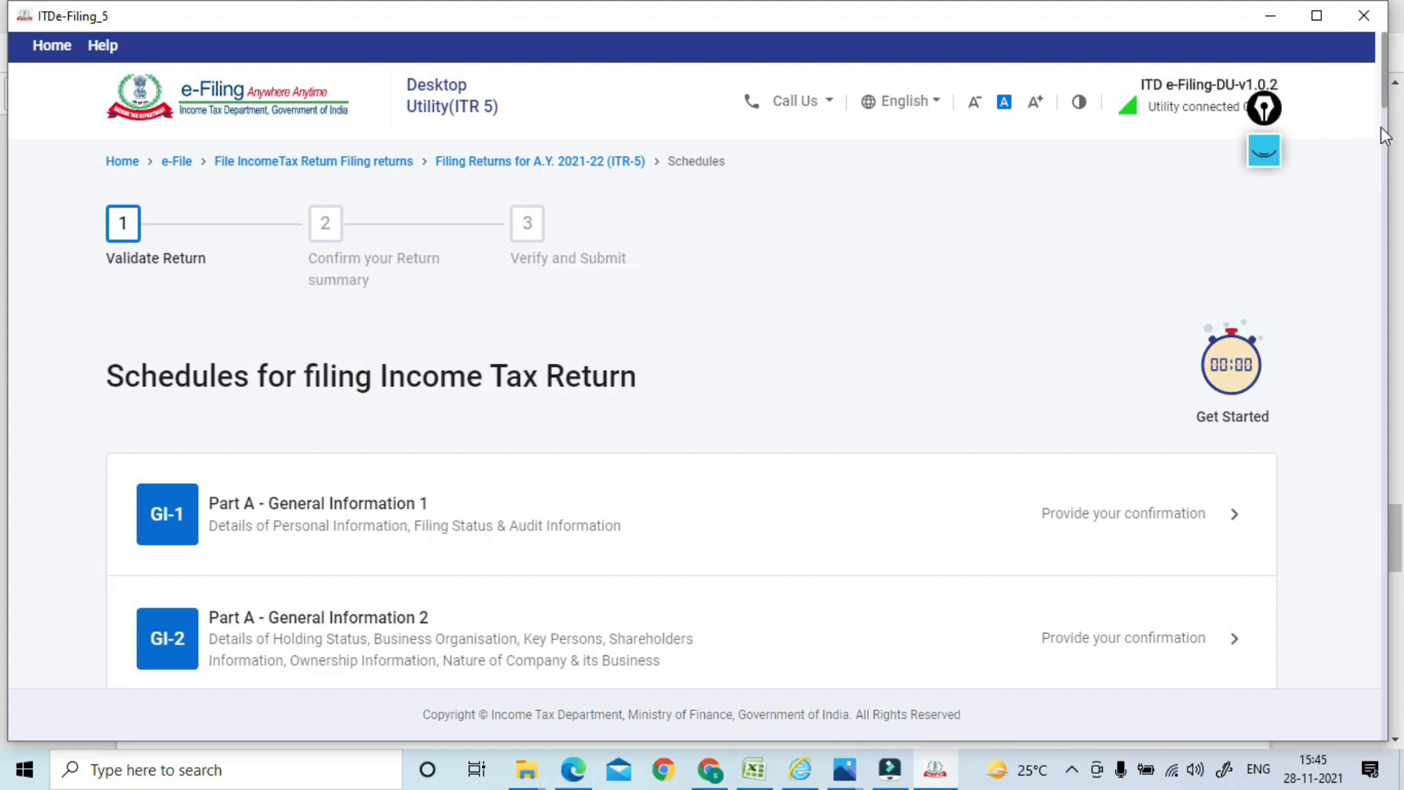
Accept the Part B-TTI liability with ₹0 payable and preview the return again
{"action": "left_click_drag", "start_coordinate": [1387, 109], "coordinate": [1370, 665]}
{"action": "left_click", "coordinate": [430, 188]}
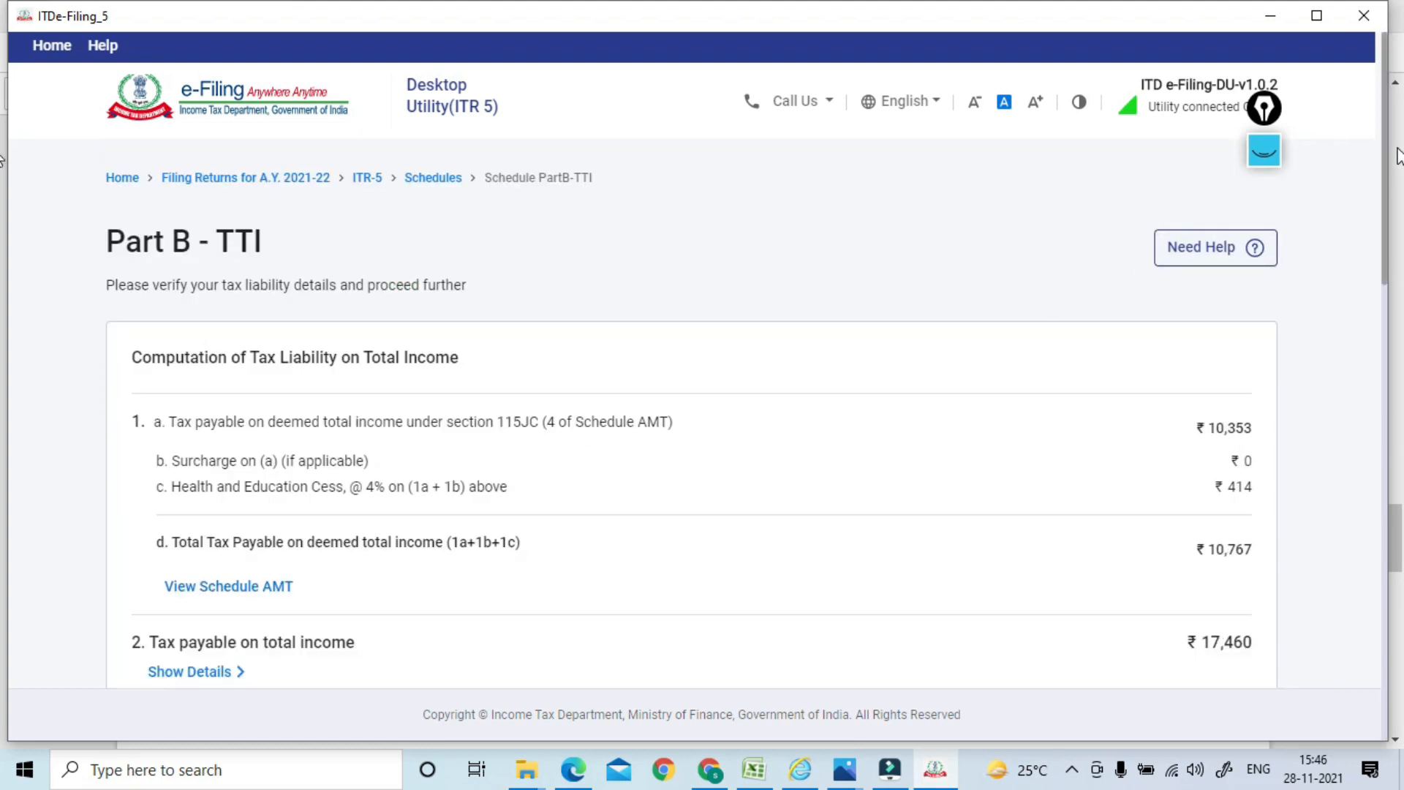
{"action": "left_click_drag", "start_coordinate": [1385, 168], "coordinate": [1359, 592]}
{"action": "left_click", "coordinate": [1214, 548]}
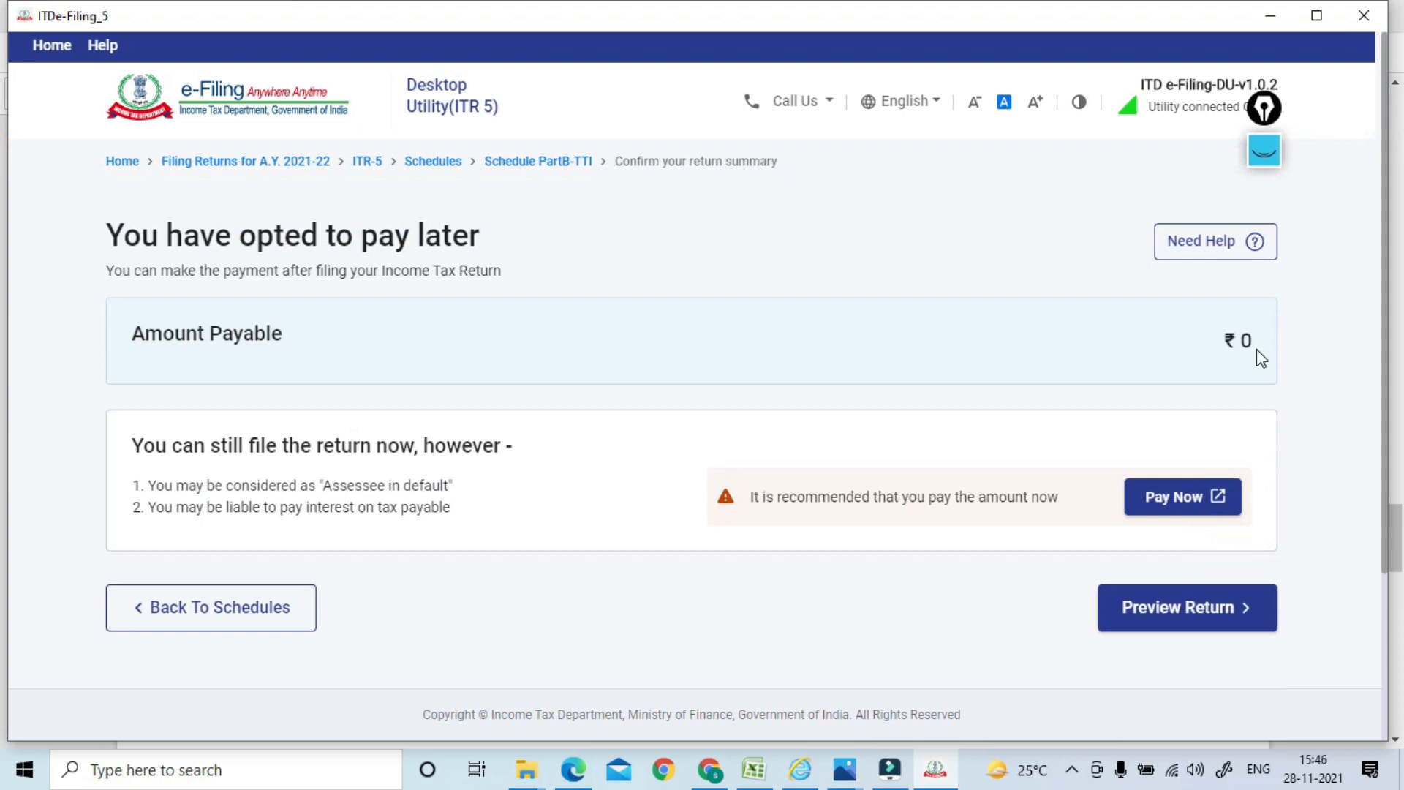
{"action": "left_click", "coordinate": [1168, 607]}
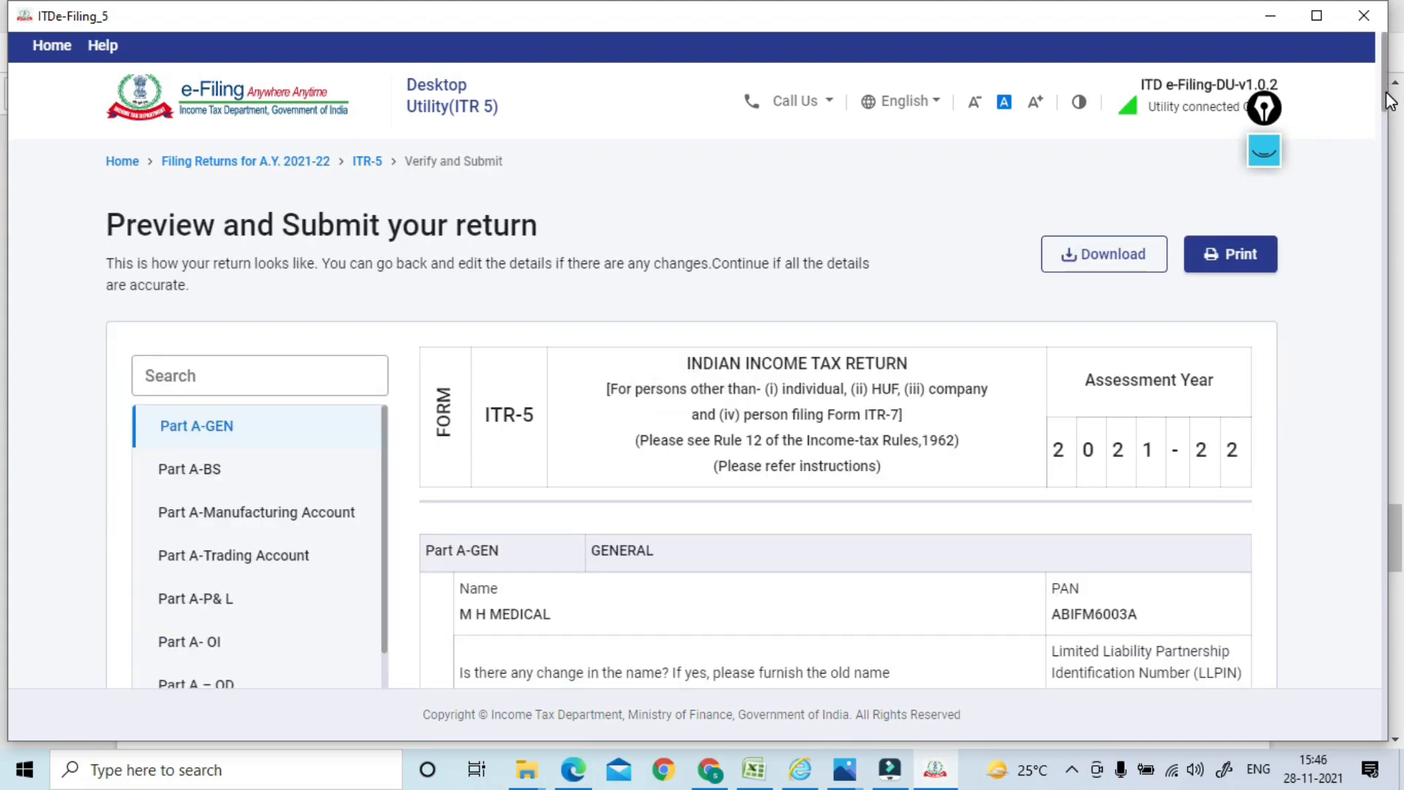
Revalidate the ITR 5 from the preview and proceed to the e-Filing login for verification
{"action": "left_click_drag", "start_coordinate": [1389, 100], "coordinate": [1380, 658]}
{"action": "left_click", "coordinate": [1166, 642]}
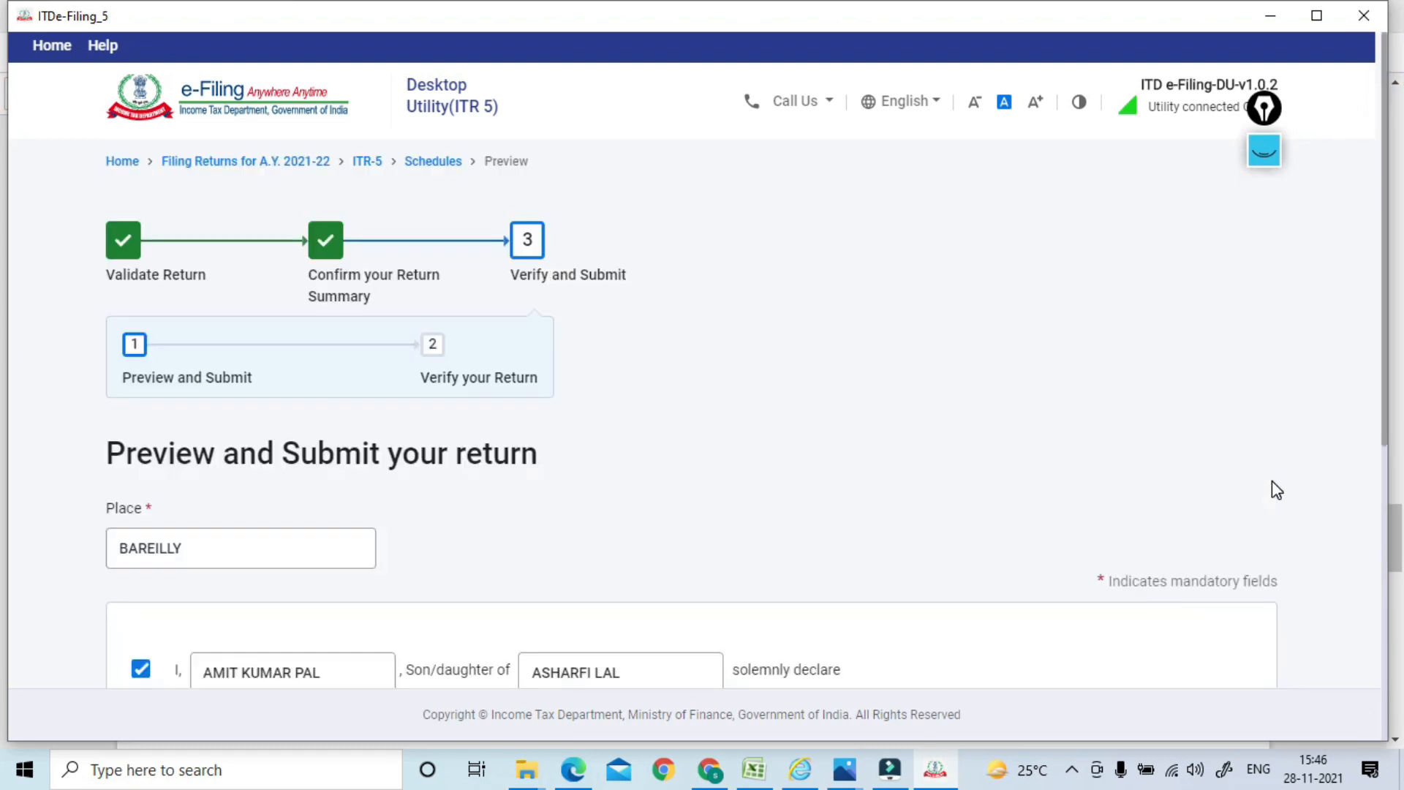
{"action": "left_click_drag", "start_coordinate": [1388, 240], "coordinate": [1390, 541]}
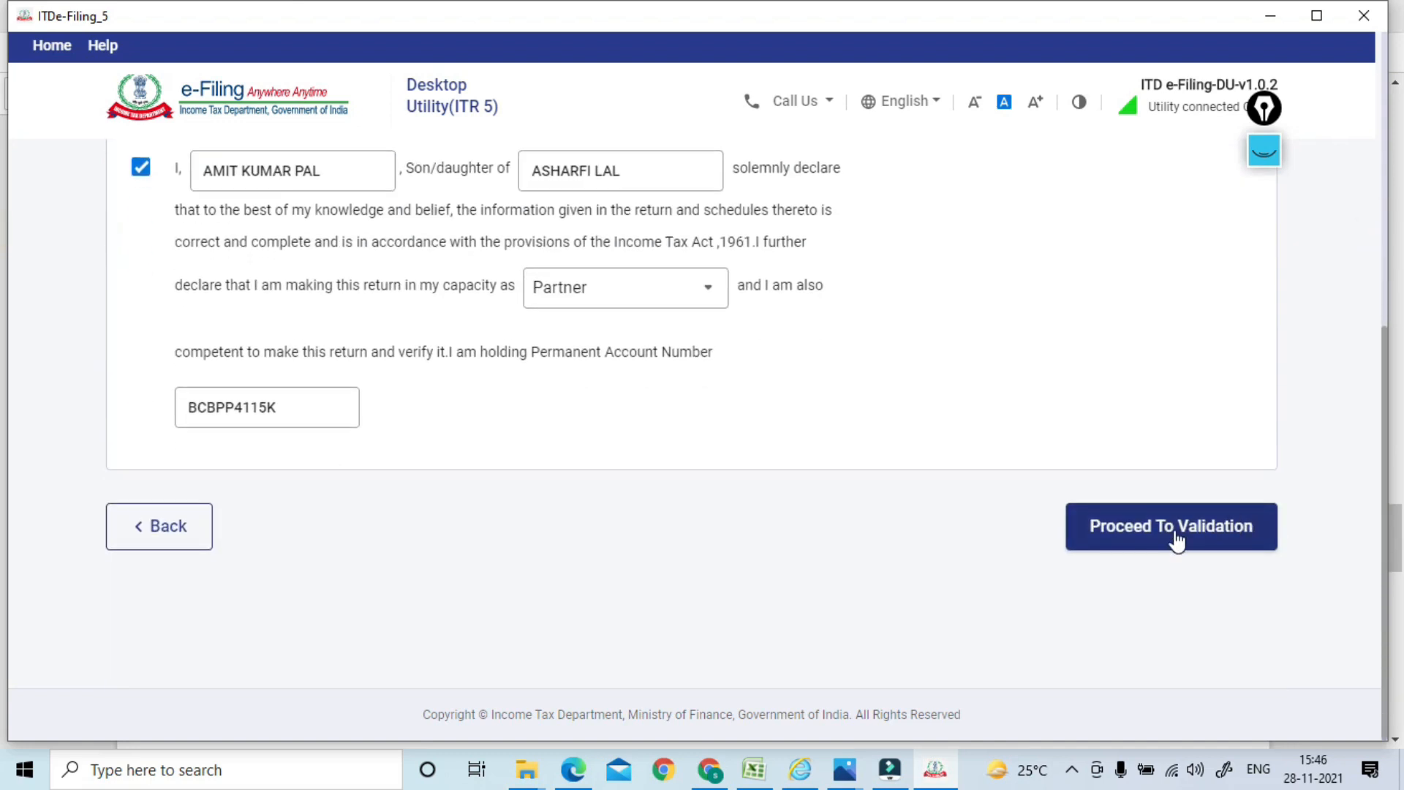
{"action": "left_click", "coordinate": [1135, 540]}
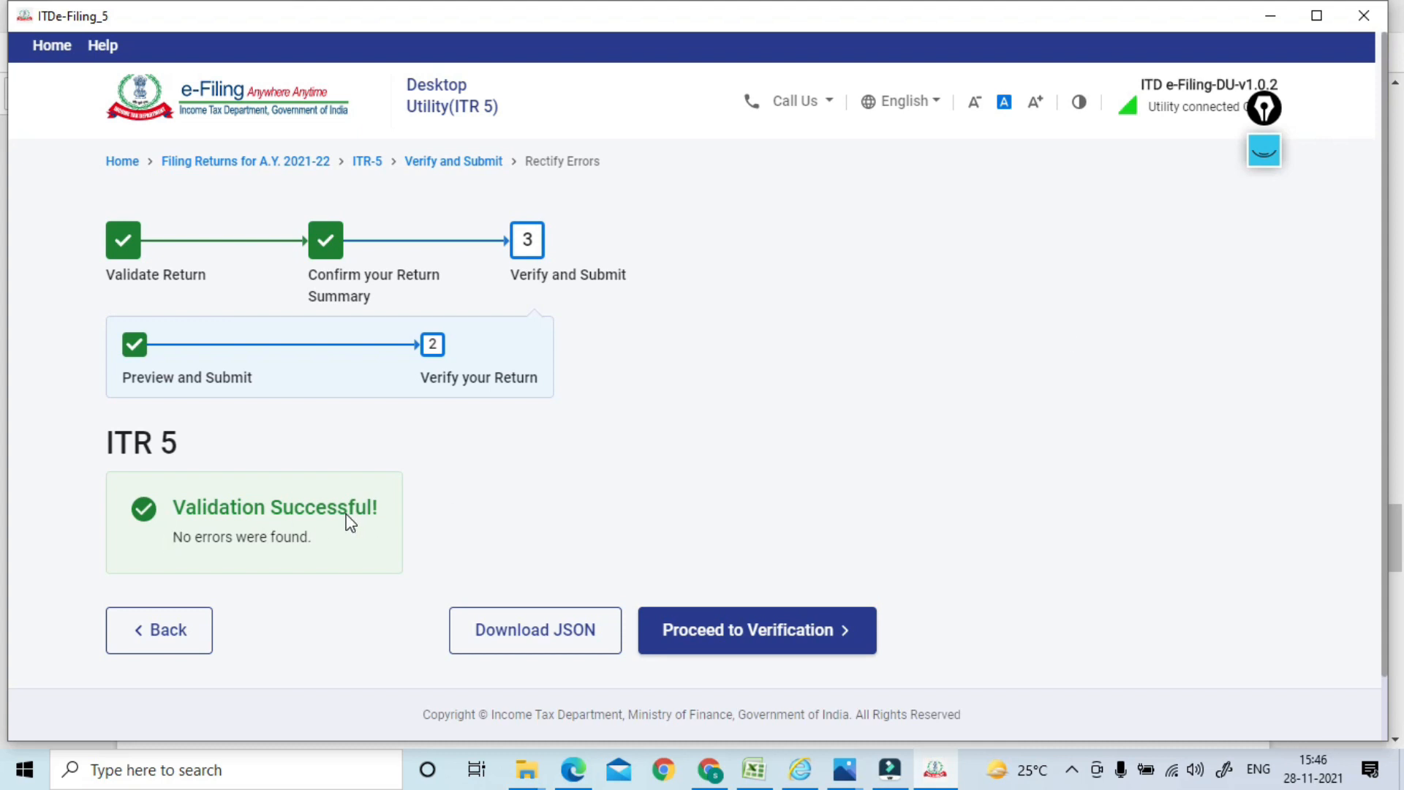
{"action": "left_click", "coordinate": [738, 638]}
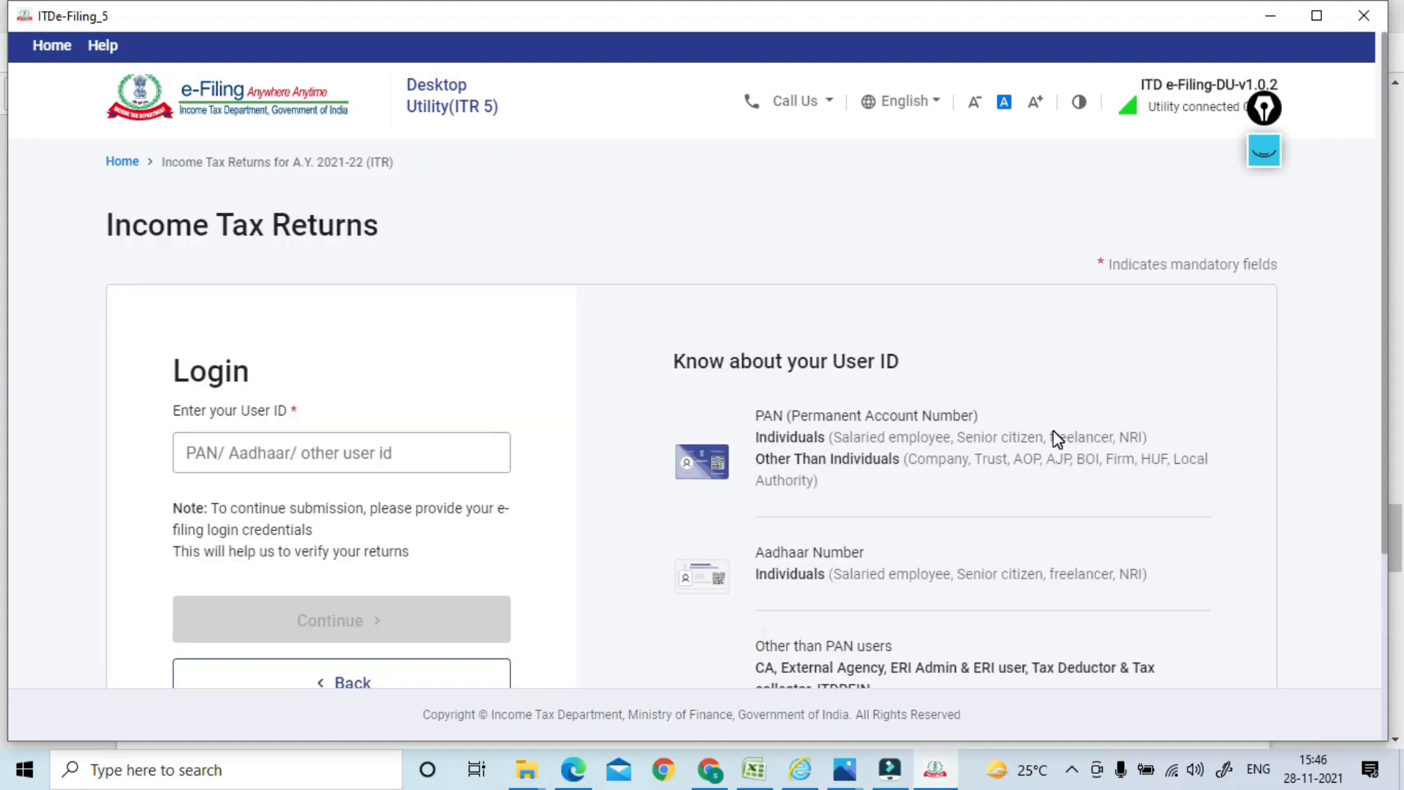
Copy the firm's PAN from the CompuTax return form to use as the login user ID
{"action": "left_click", "coordinate": [422, 448]}
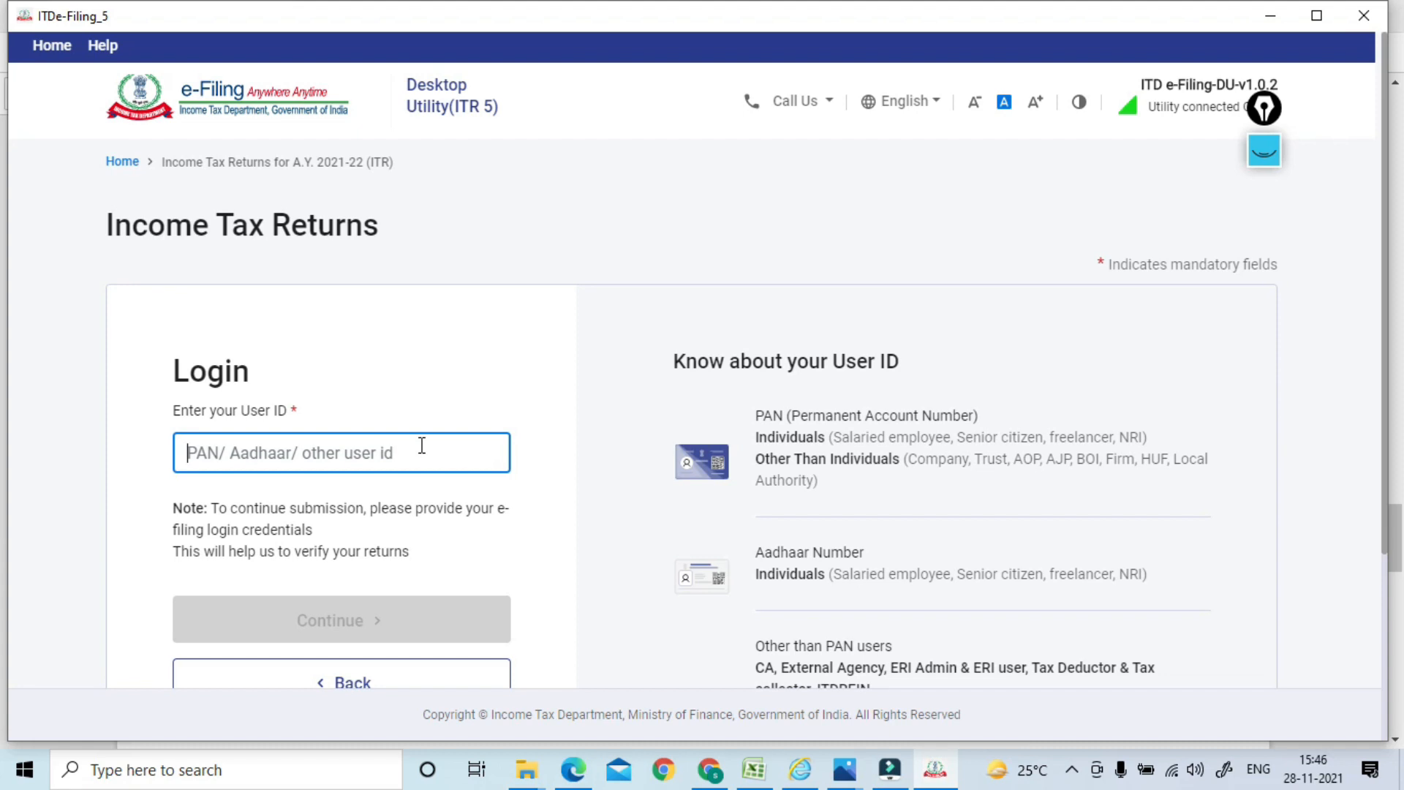
{"action": "key", "text": "alt+Tab"}
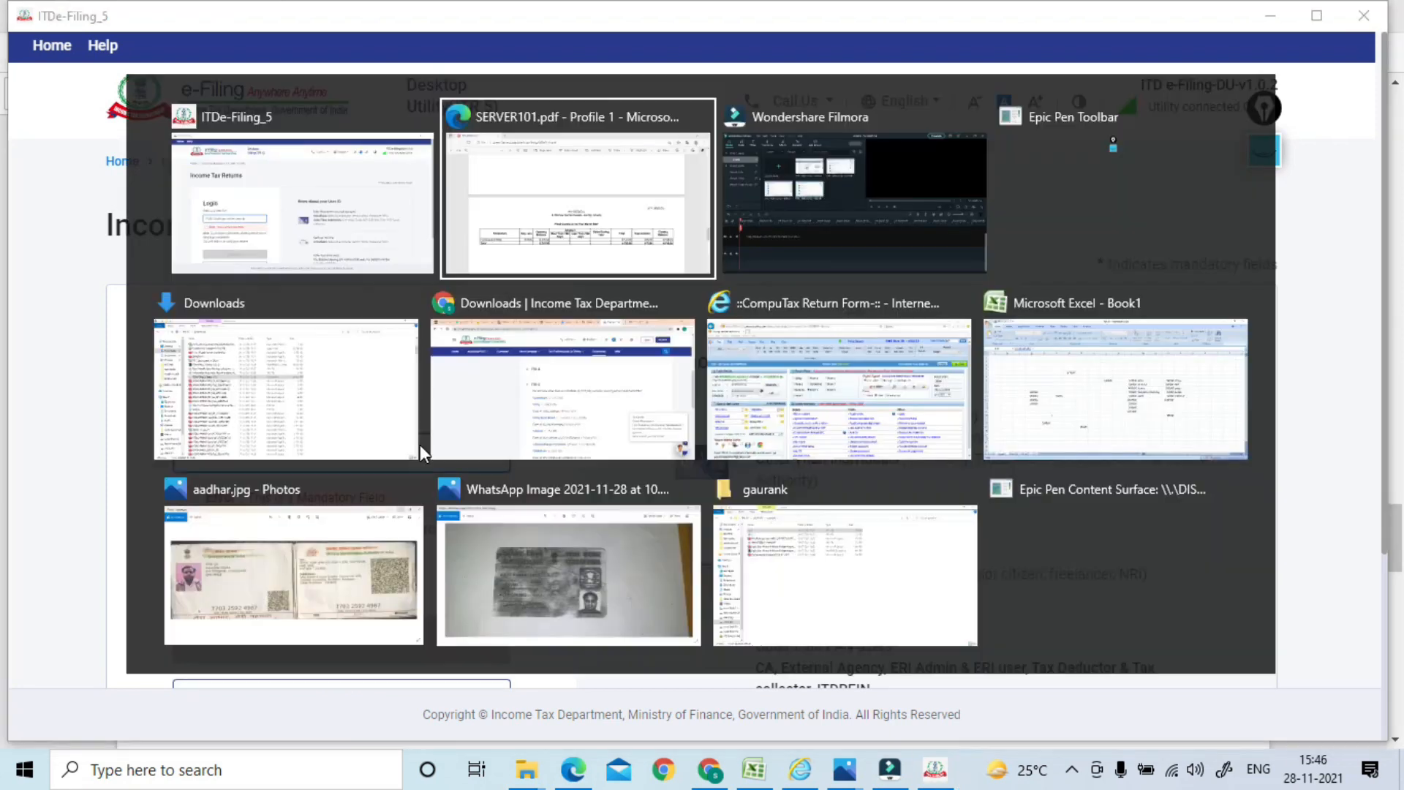
{"action": "key", "text": "alt+Tab"}
{"action": "key", "text": "alt+Tab"}
{"action": "key", "text": "alt+Tab"}
{"action": "key", "text": "alt+Tab"}
{"action": "key", "text": "alt+Tab"}
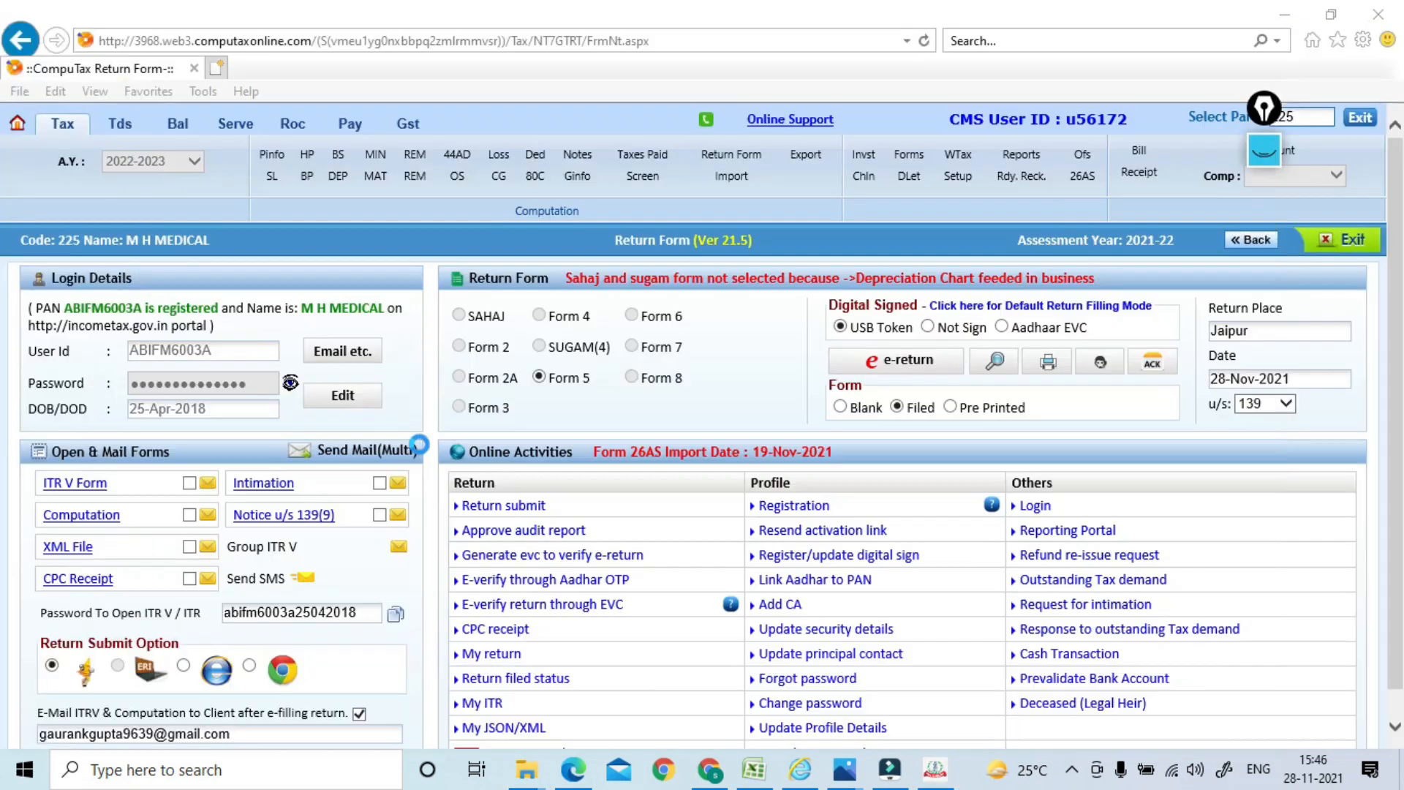
{"action": "left_click_drag", "start_coordinate": [220, 354], "coordinate": [124, 358]}
{"action": "key", "text": "ctrl+c"}
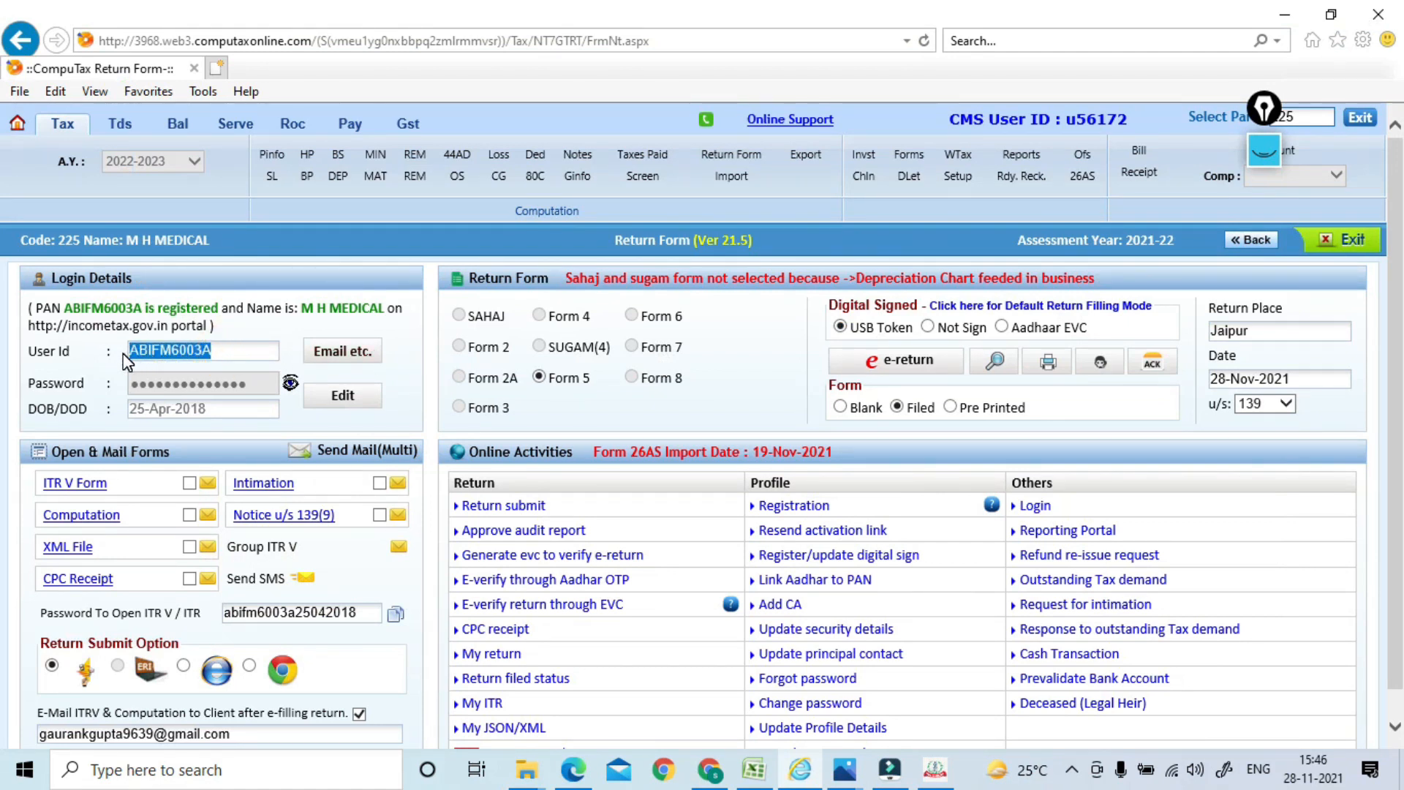
{"action": "key", "text": "alt+Tab"}
Paste the firm's PAN as User ID, continue, and confirm the secure access message
{"action": "left_click", "coordinate": [247, 455]}
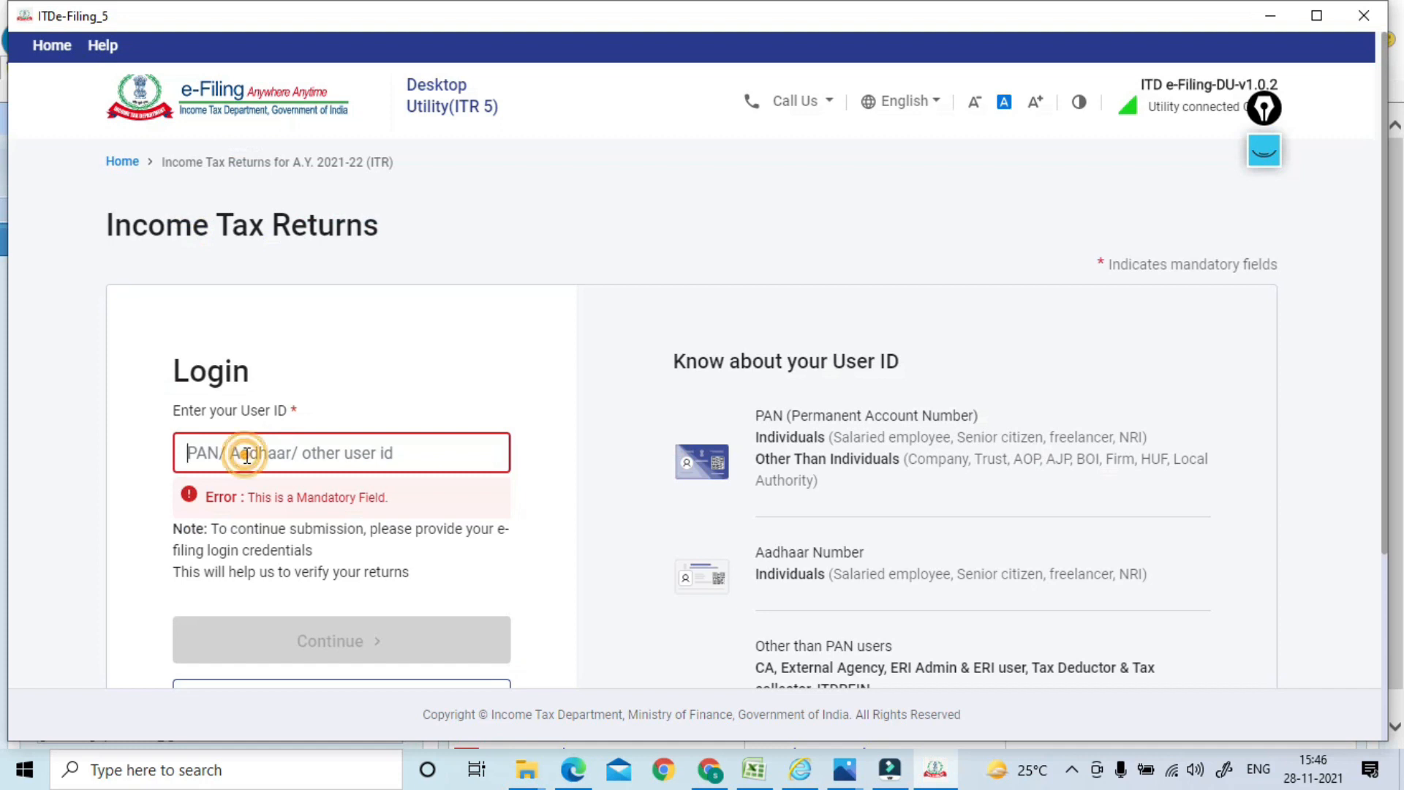
{"action": "key", "text": "ctrl+v"}
{"action": "left_click", "coordinate": [269, 606]}
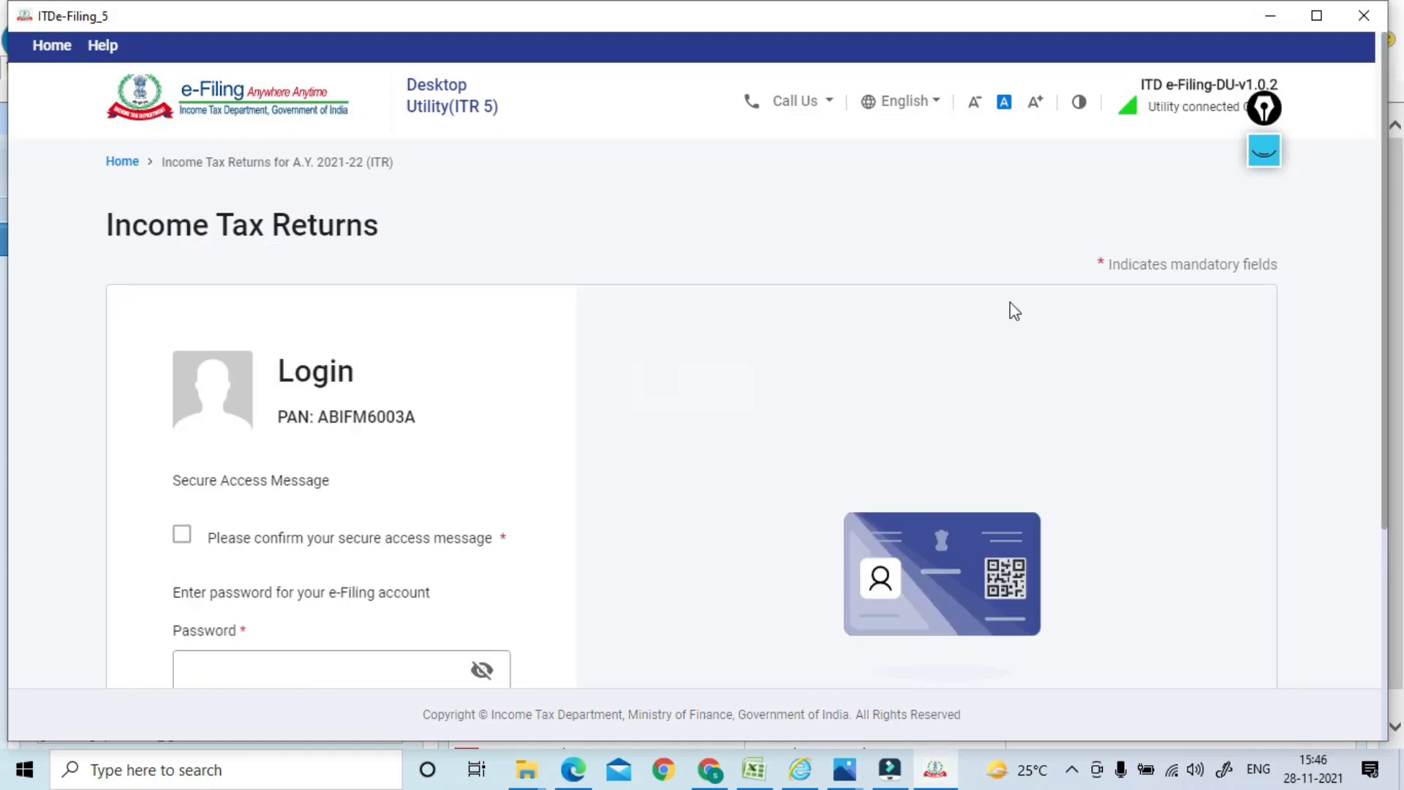
{"action": "left_click", "coordinate": [182, 536]}
{"action": "left_click", "coordinate": [234, 665]}
Look up the stored e-Filing password in CompuTax and type it into the Password field
{"action": "key", "text": "alt+Tab"}
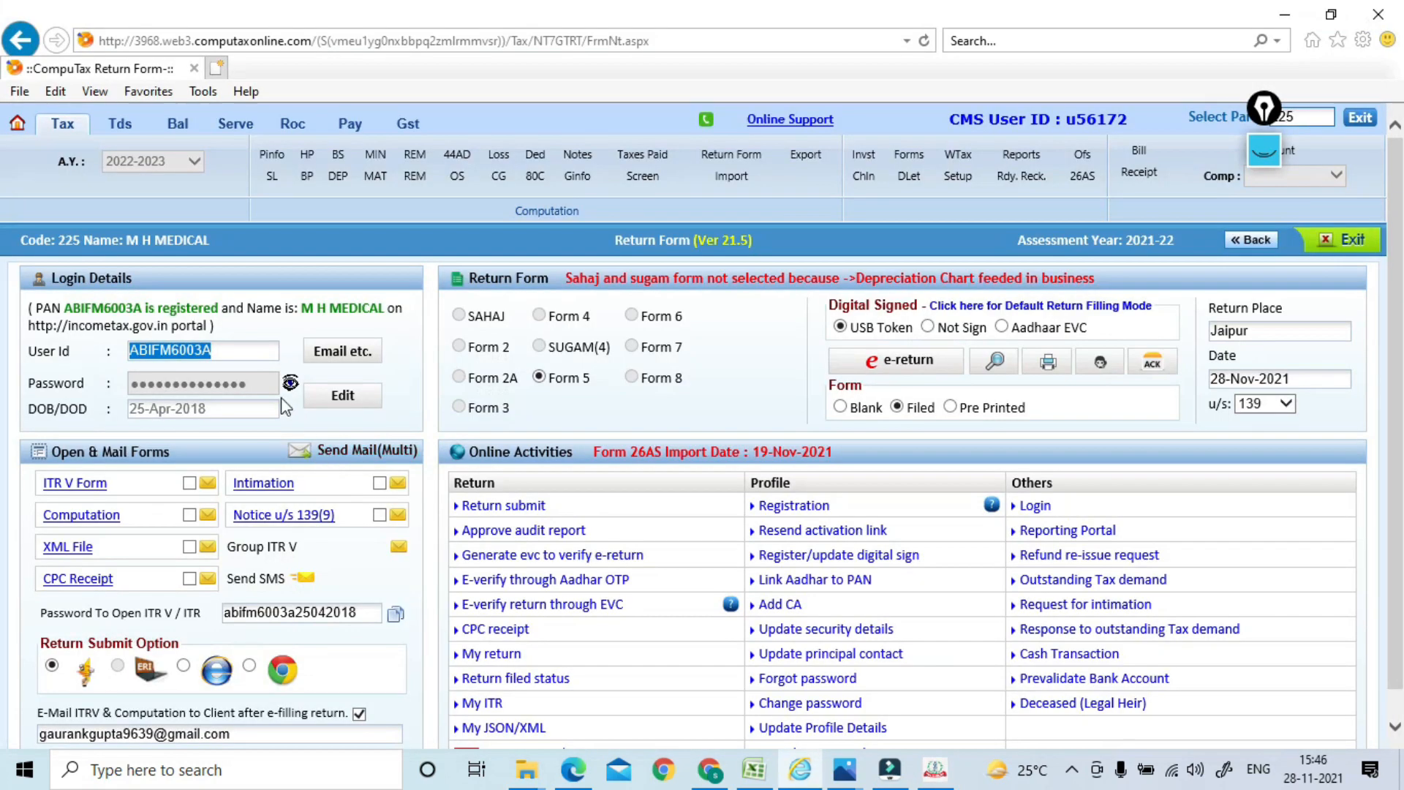
{"action": "left_click", "coordinate": [289, 378]}
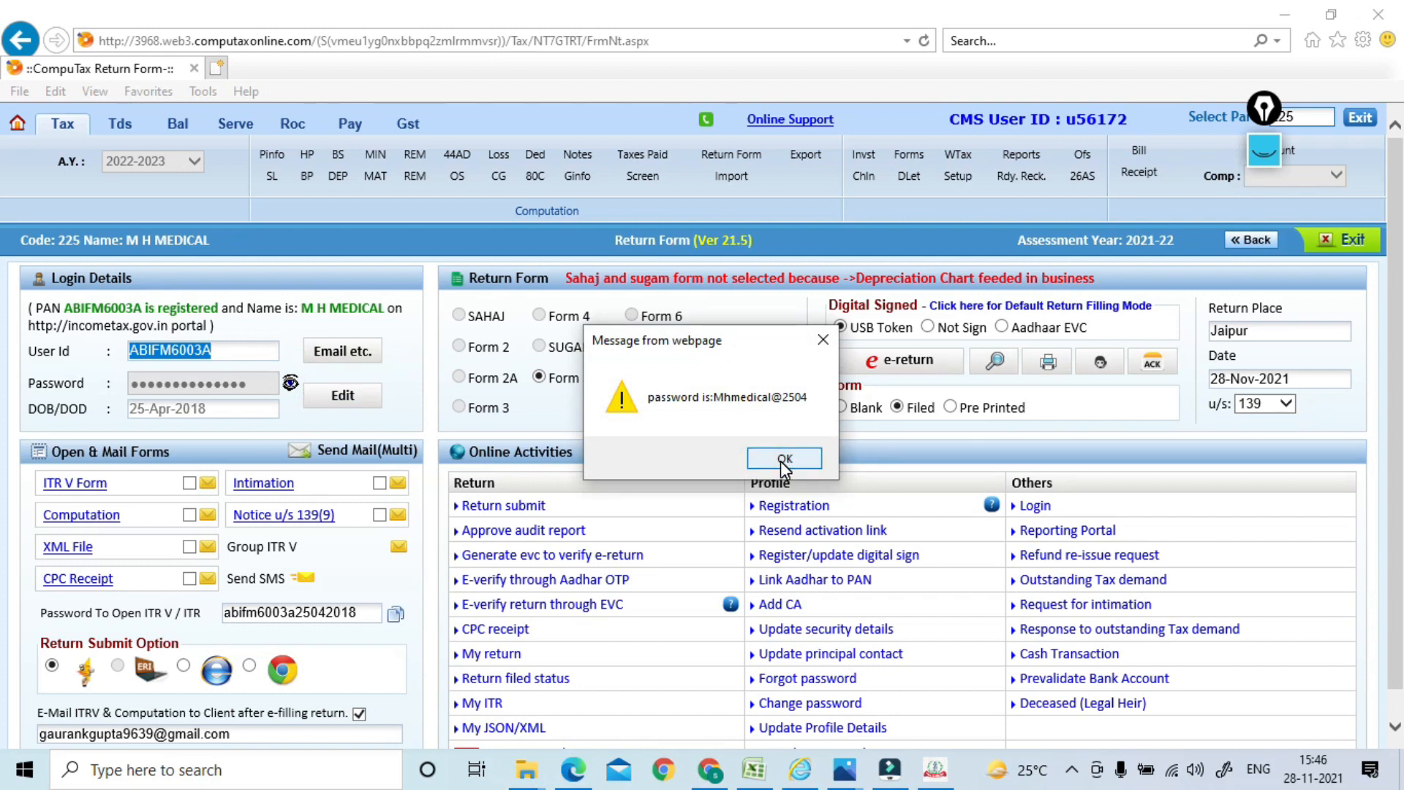
{"action": "left_click", "coordinate": [783, 459]}
{"action": "key", "text": "alt+Tab"}
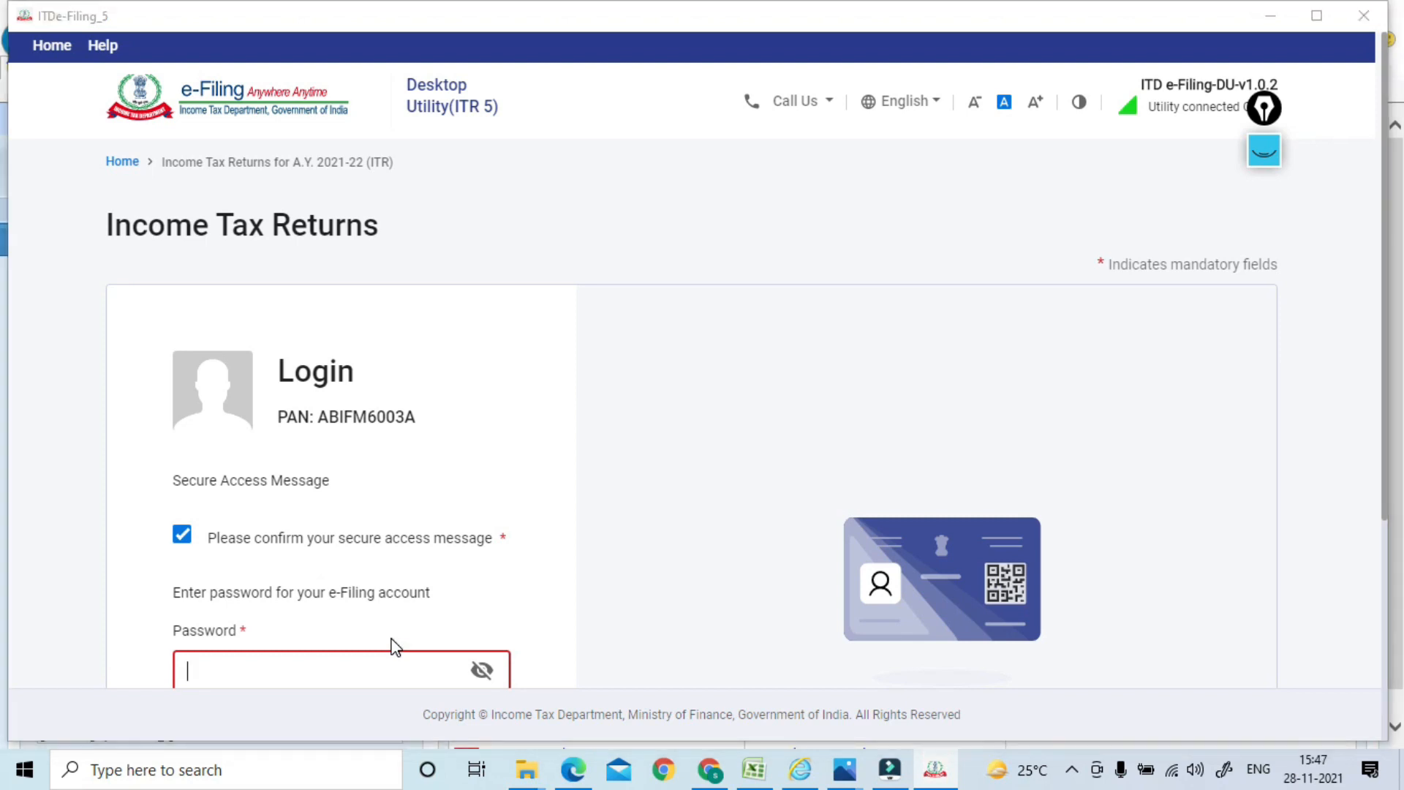
{"action": "key", "text": "alt+Tab"}
{"action": "left_click", "coordinate": [290, 383]}
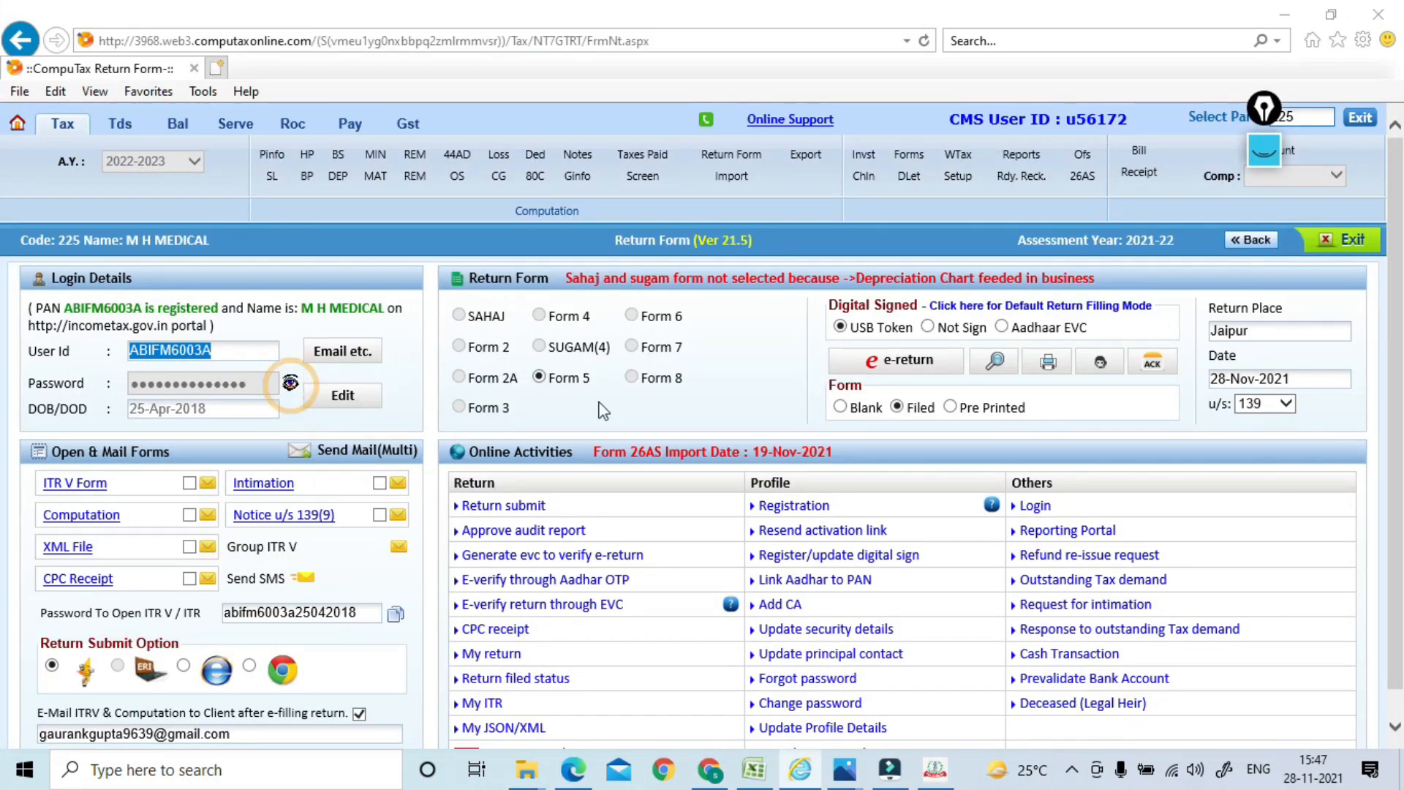
{"action": "left_click", "coordinate": [781, 472]}
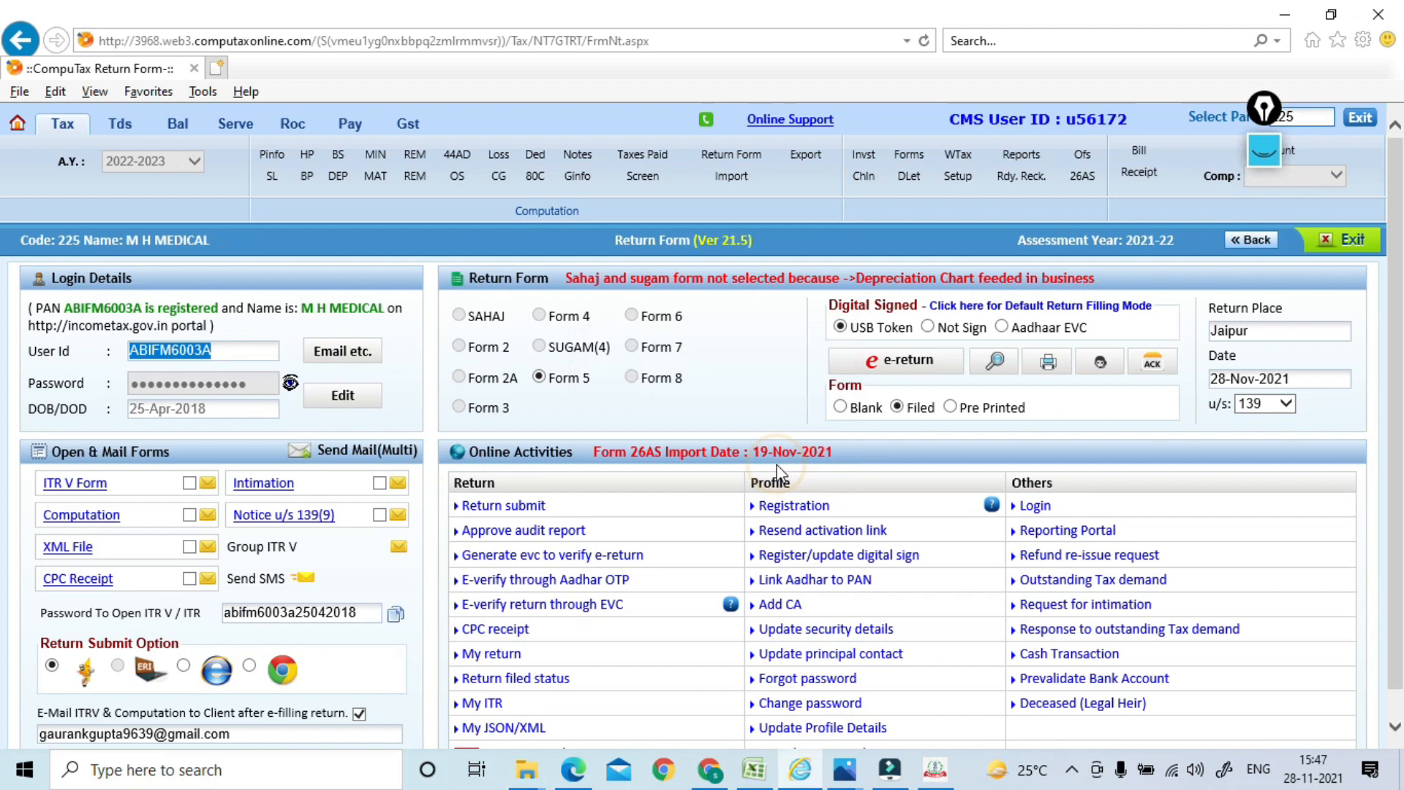
{"action": "key", "text": "alt+Tab"}
{"action": "type", "text": "•"}
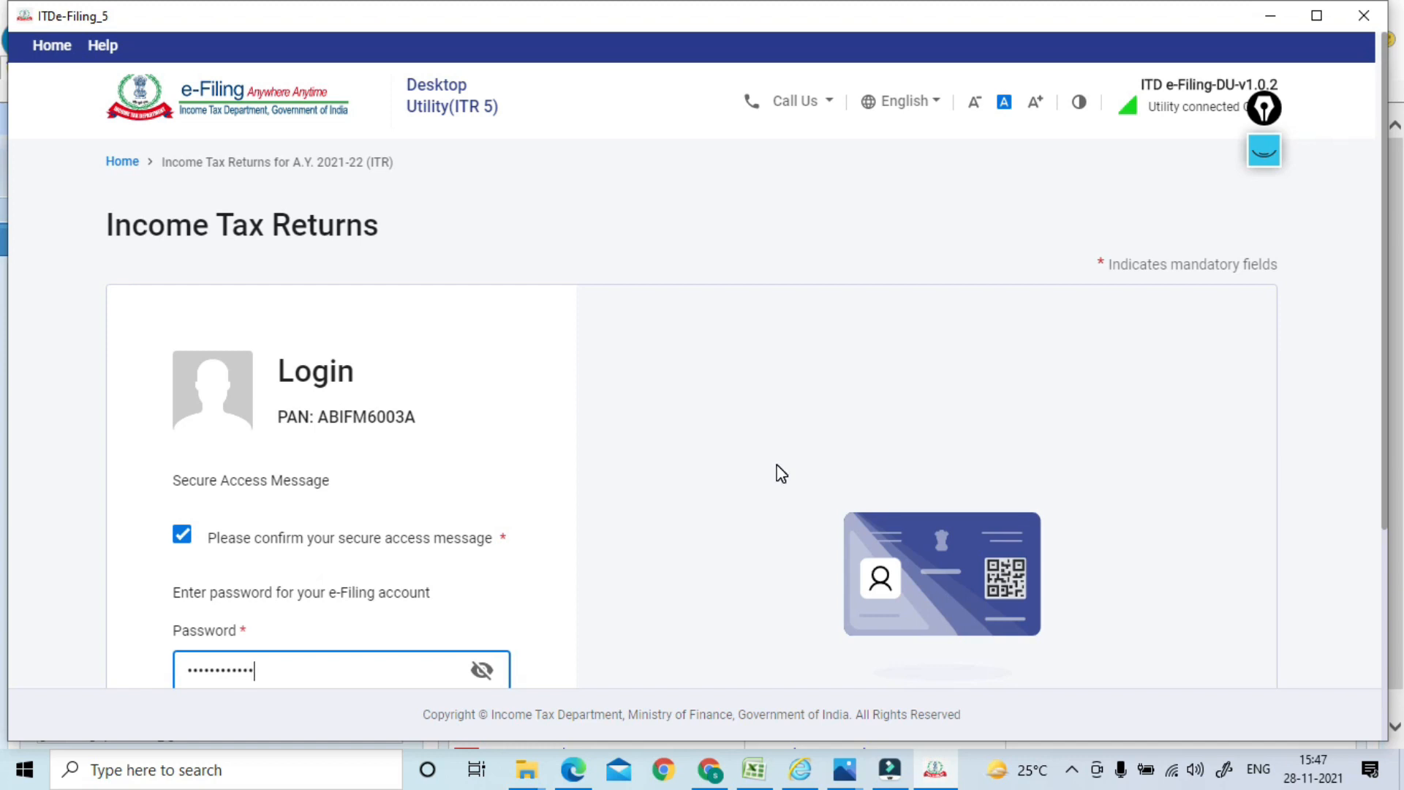
Recheck the stored password in CompuTax and reveal the typed password to verify it matches
{"action": "left_click", "coordinate": [778, 466]}
{"action": "key", "text": "alt+Tab"}
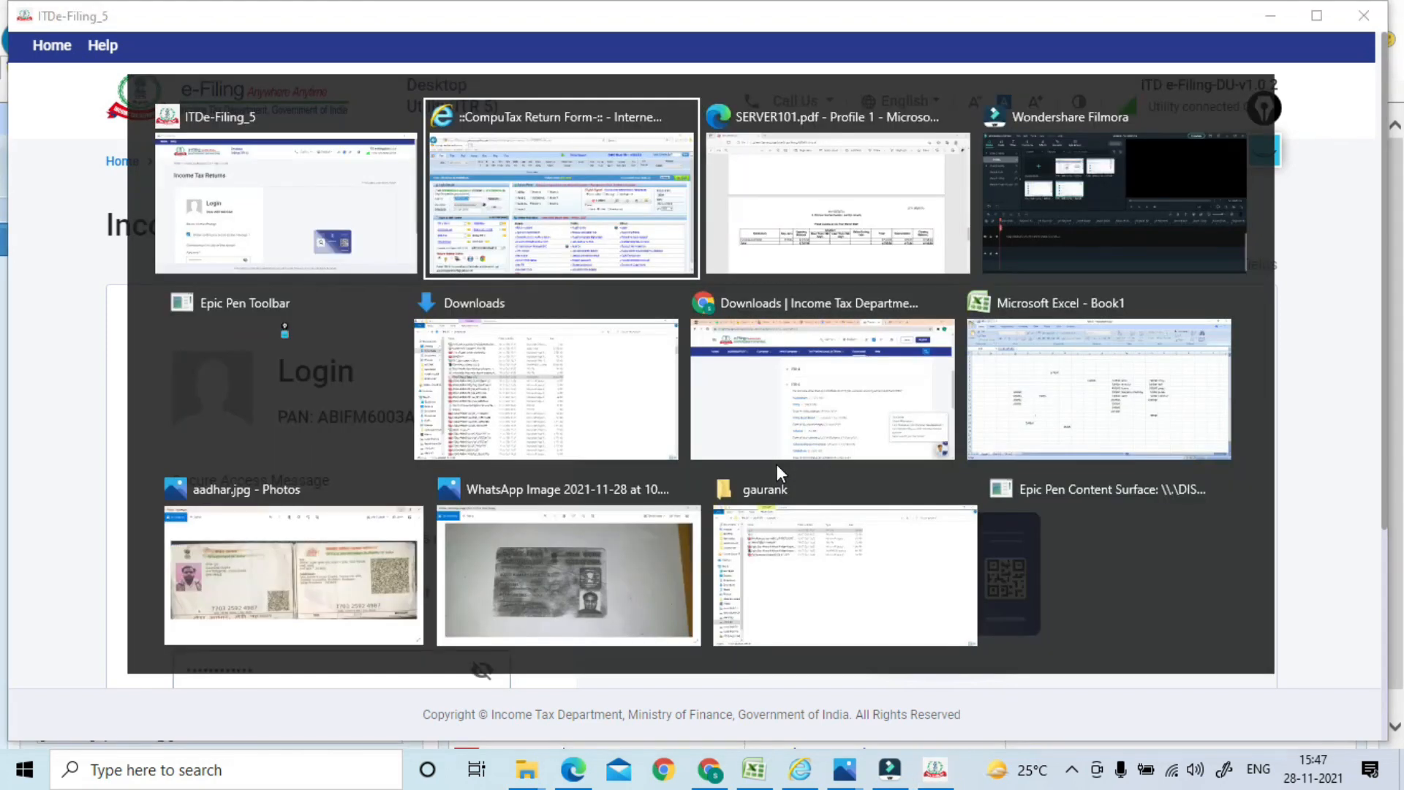
{"action": "left_click", "coordinate": [291, 384]}
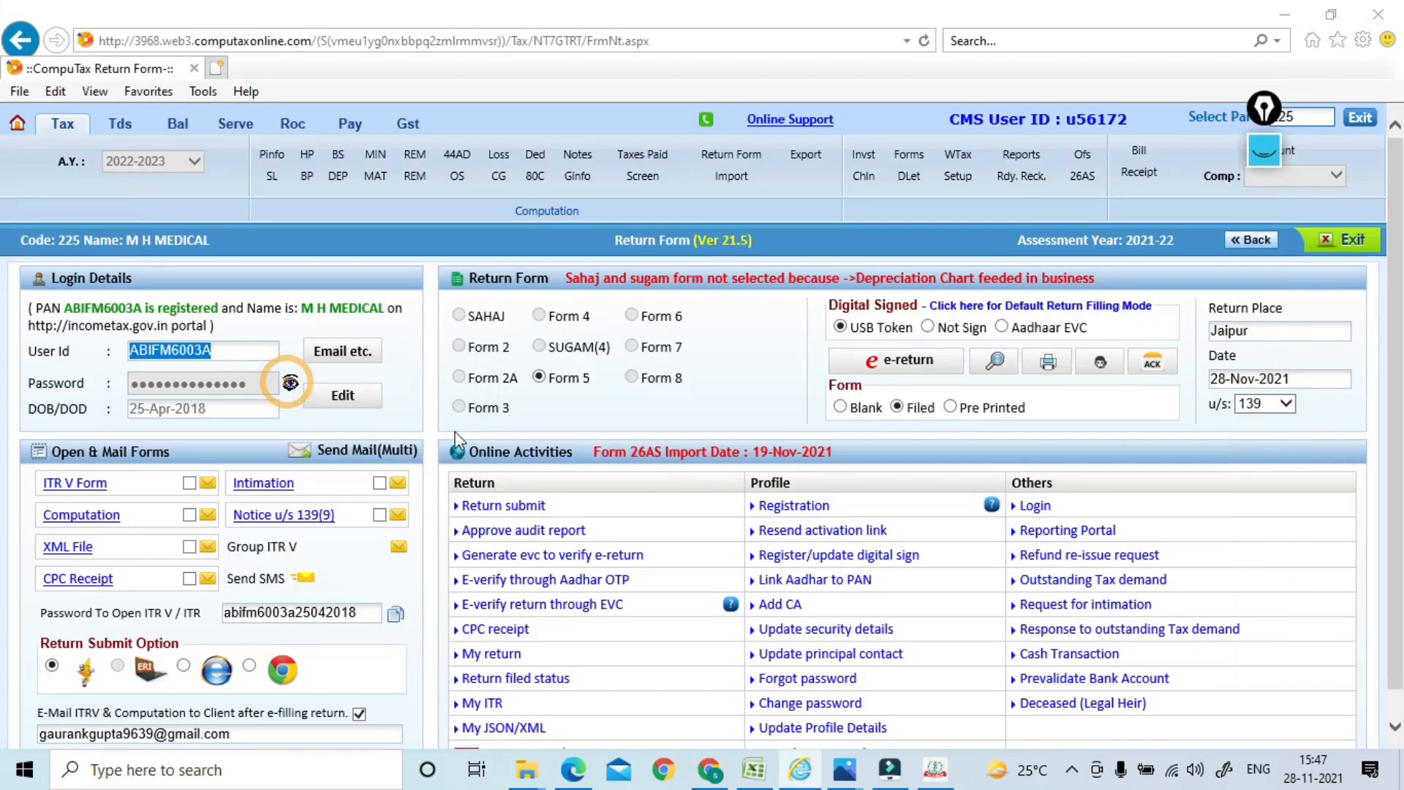
{"action": "left_click", "coordinate": [771, 455]}
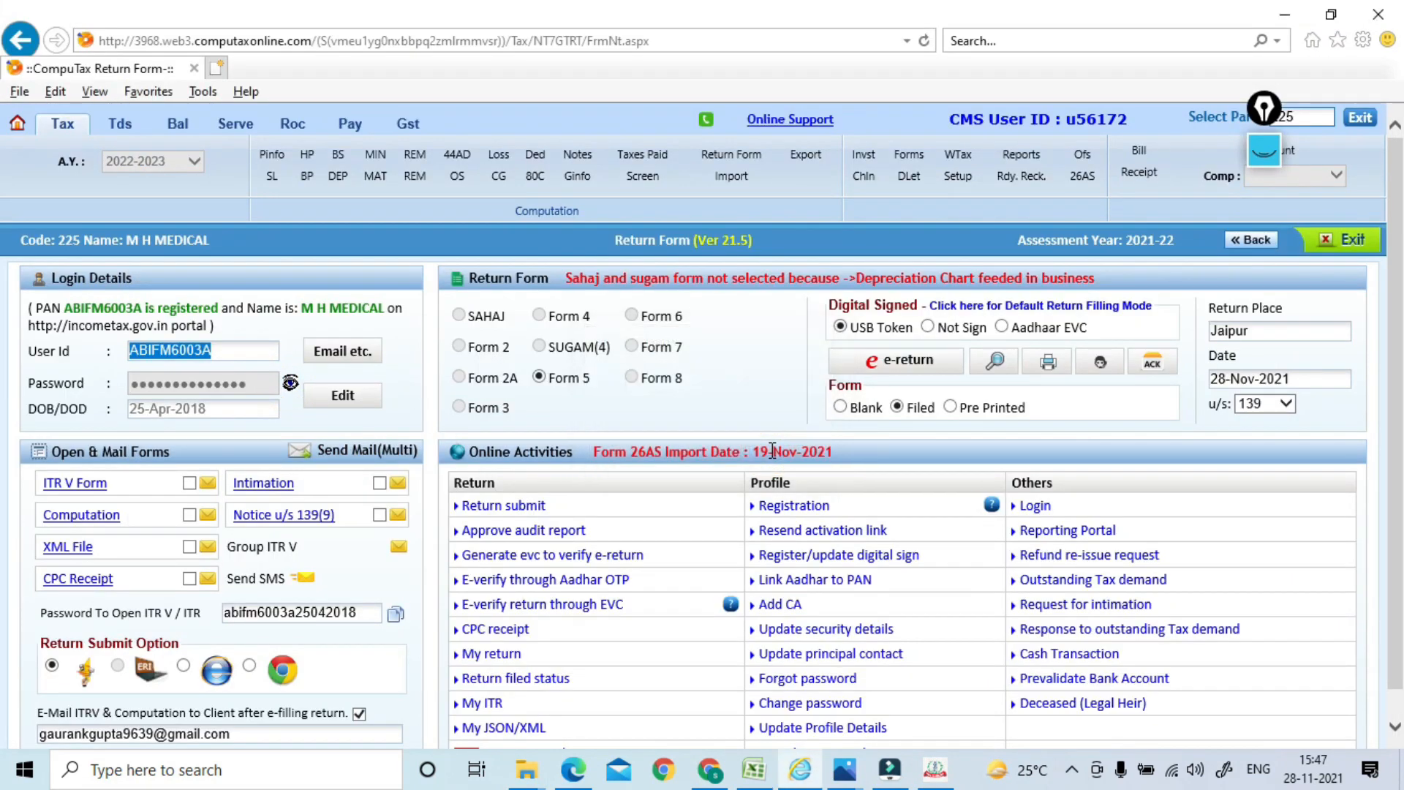
{"action": "key", "text": "alt+Tab"}
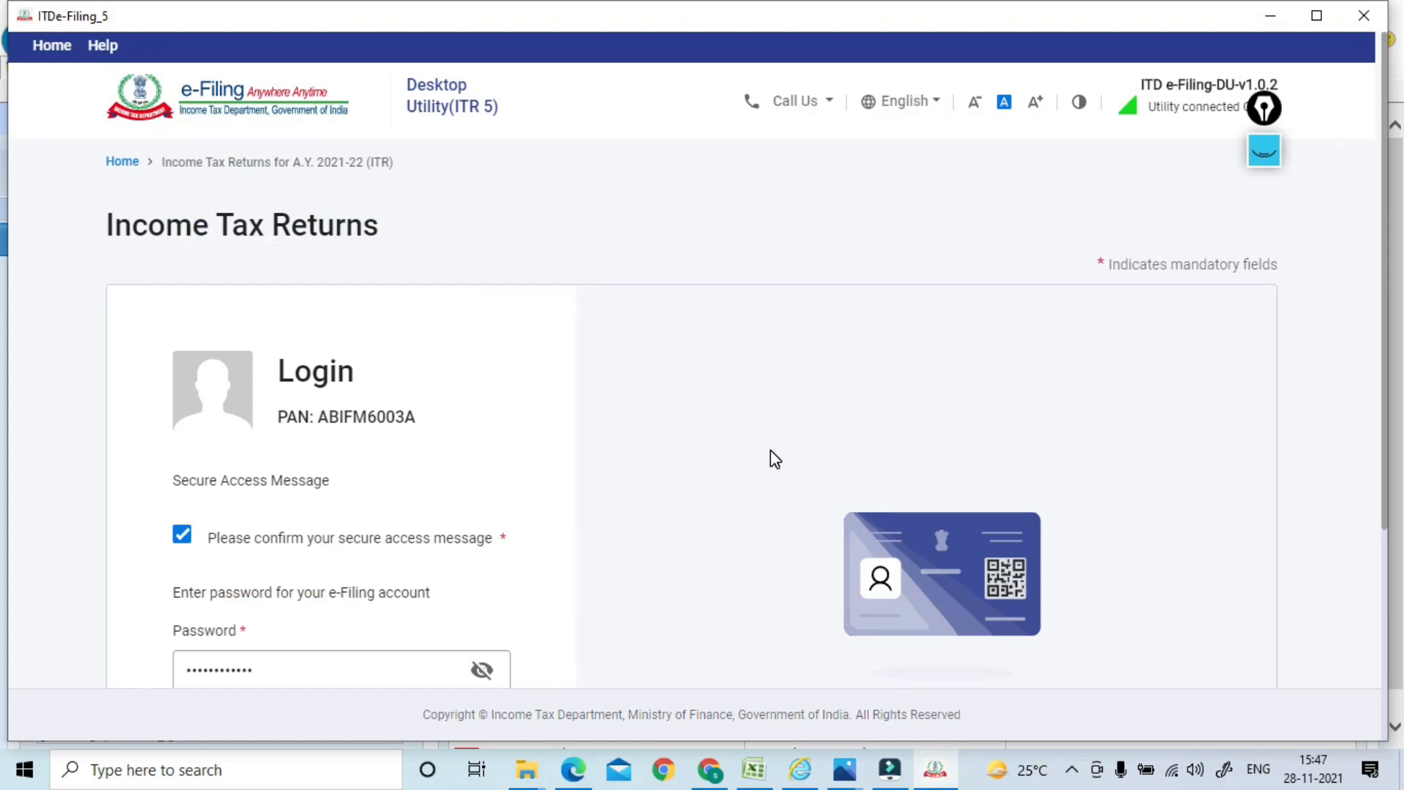
{"action": "left_click", "coordinate": [268, 645]}
{"action": "left_click", "coordinate": [287, 665]}
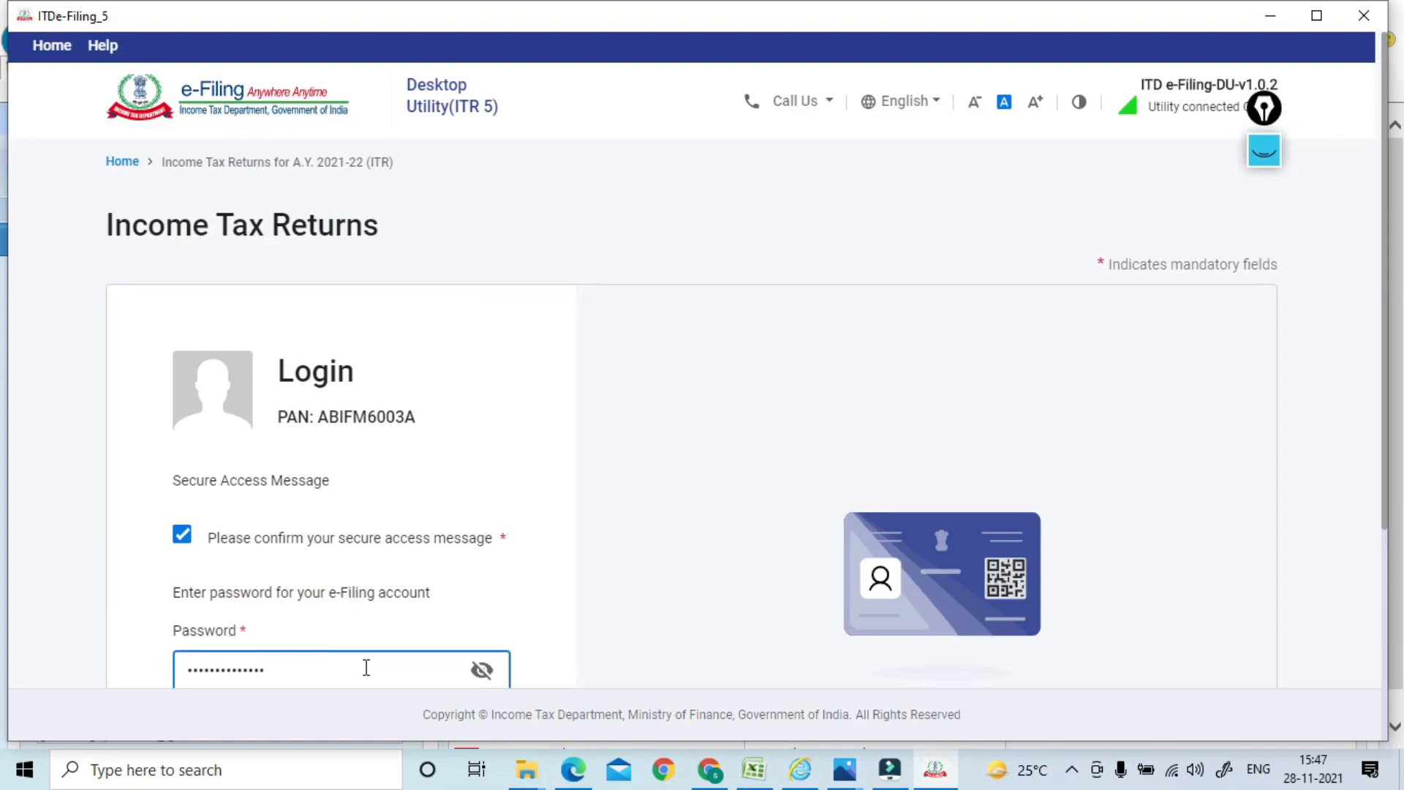
{"action": "left_click", "coordinate": [481, 670]}
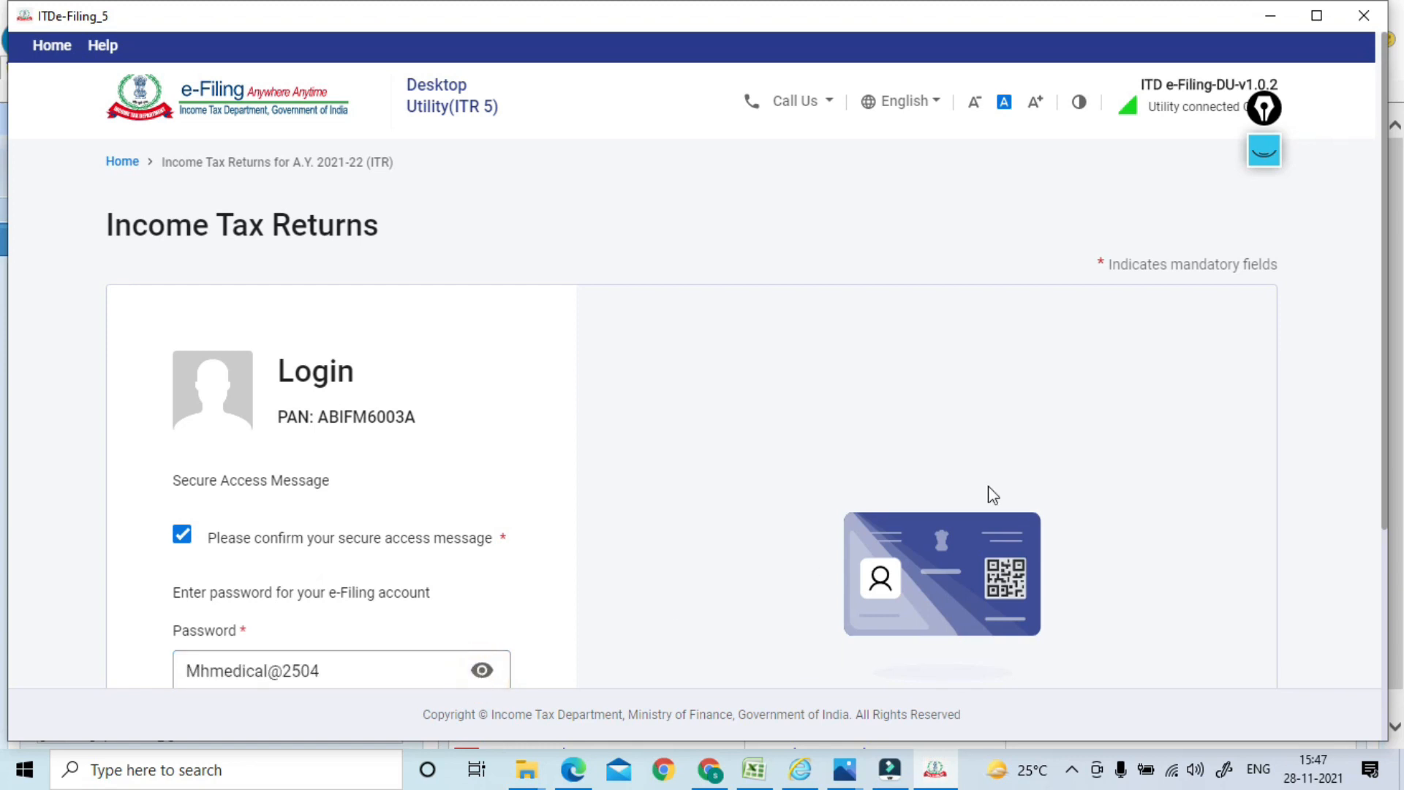
{"action": "scroll", "coordinate": [1378, 330], "scroll_direction": "down", "scroll_amount": 4}
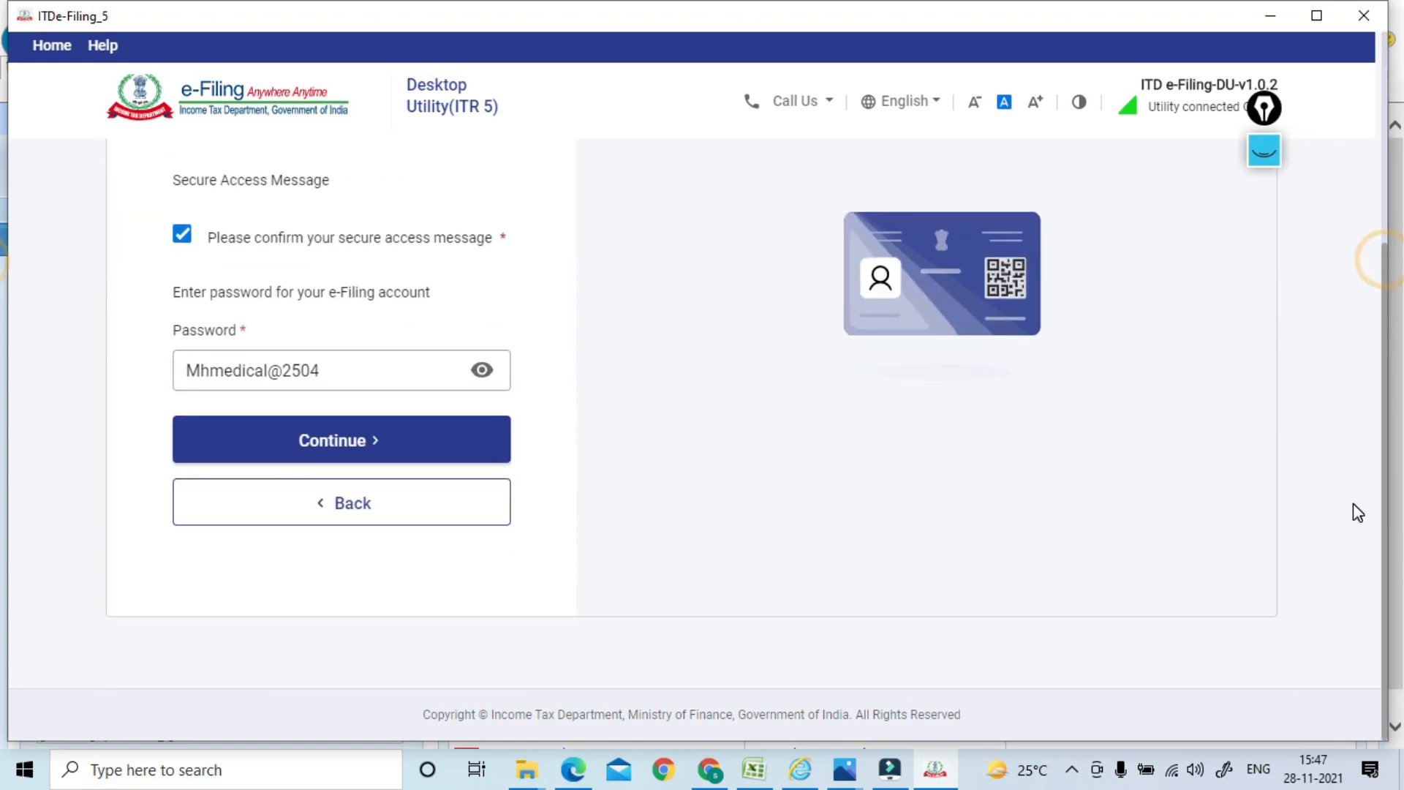
Log in, choose Upload Return and accept the notice so validation runs and reports one error
{"action": "left_click", "coordinate": [363, 443]}
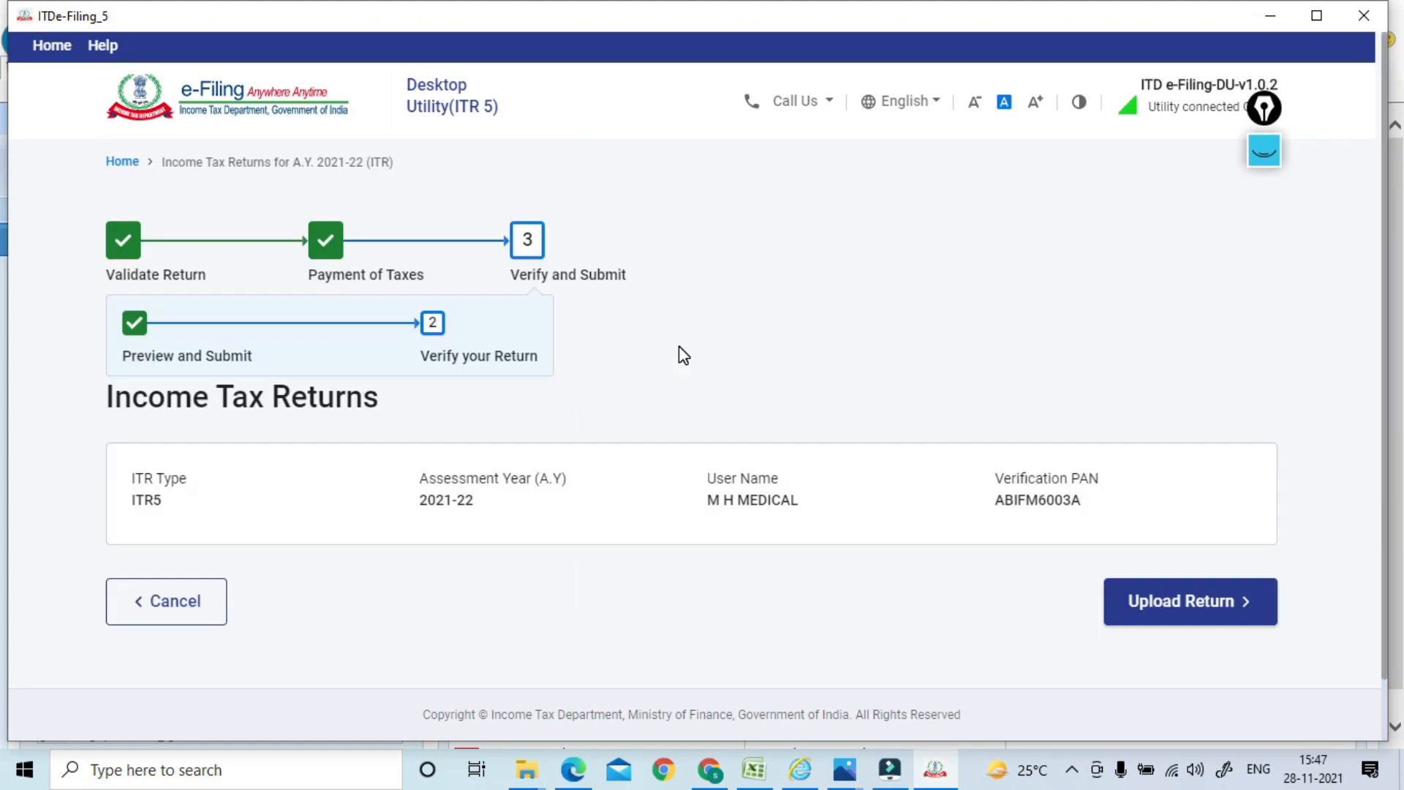
{"action": "left_click", "coordinate": [1185, 614]}
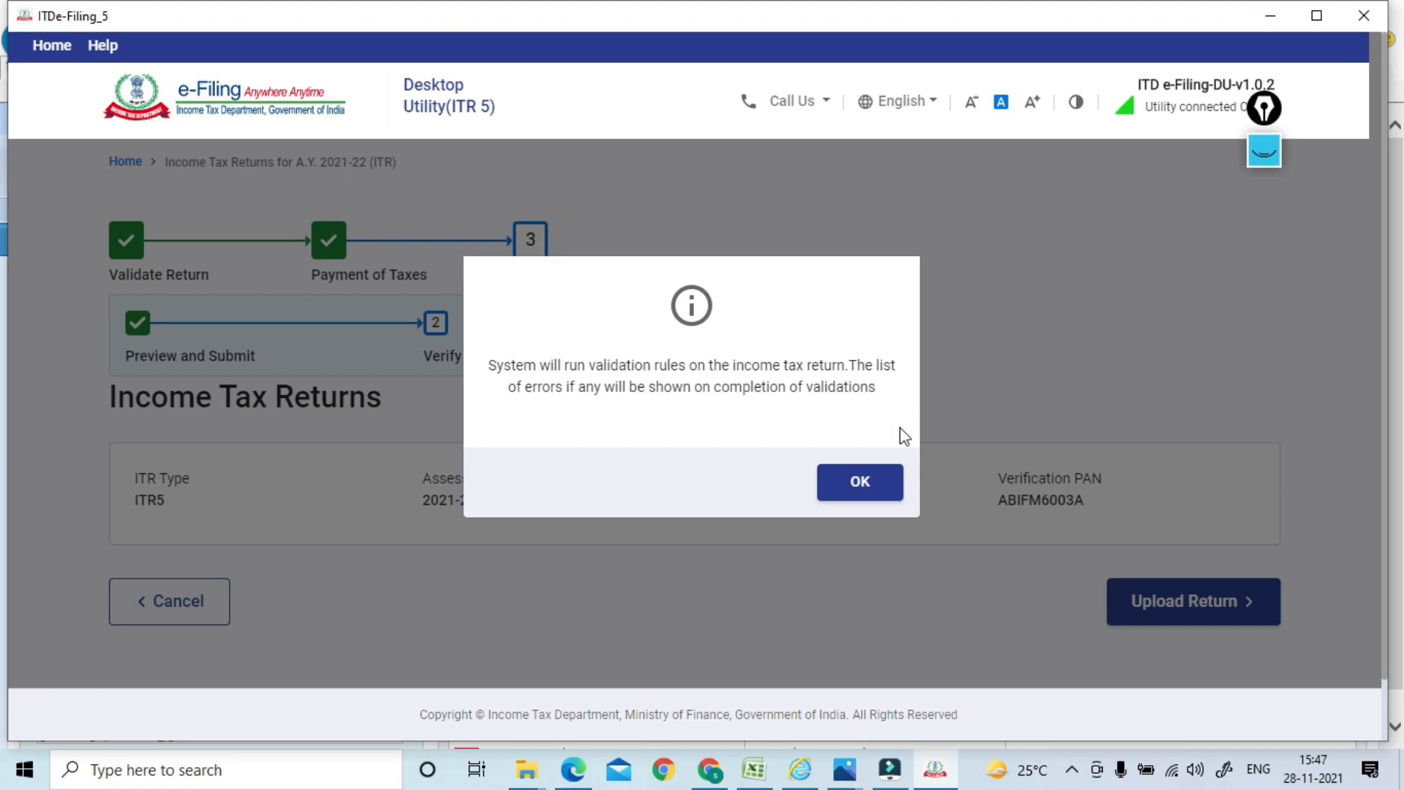
{"action": "left_click", "coordinate": [856, 483]}
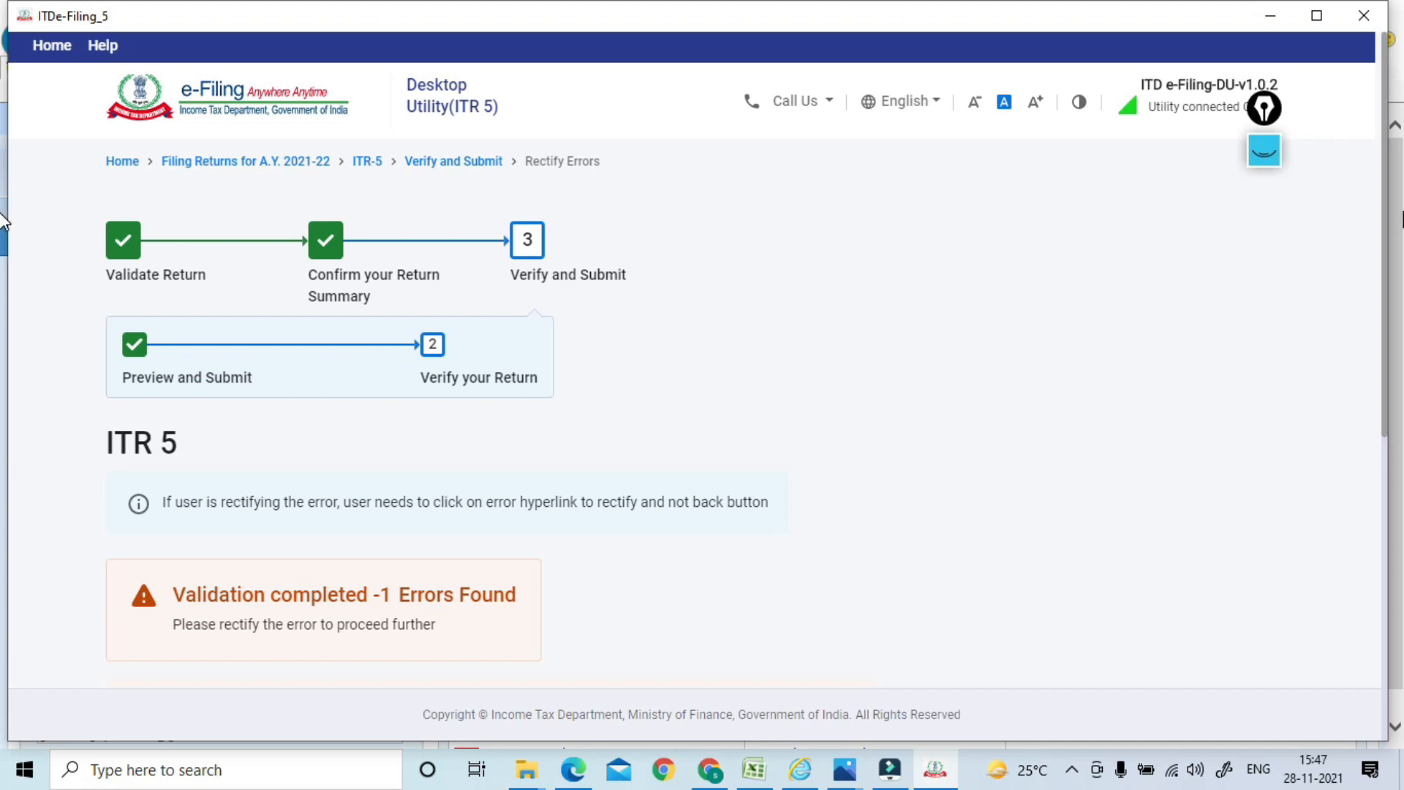
Review the BFLA error's suggestion in the errors table, then download the return as JSON anyway
{"action": "scroll", "coordinate": [1375, 314], "scroll_direction": "down", "scroll_amount": 5}
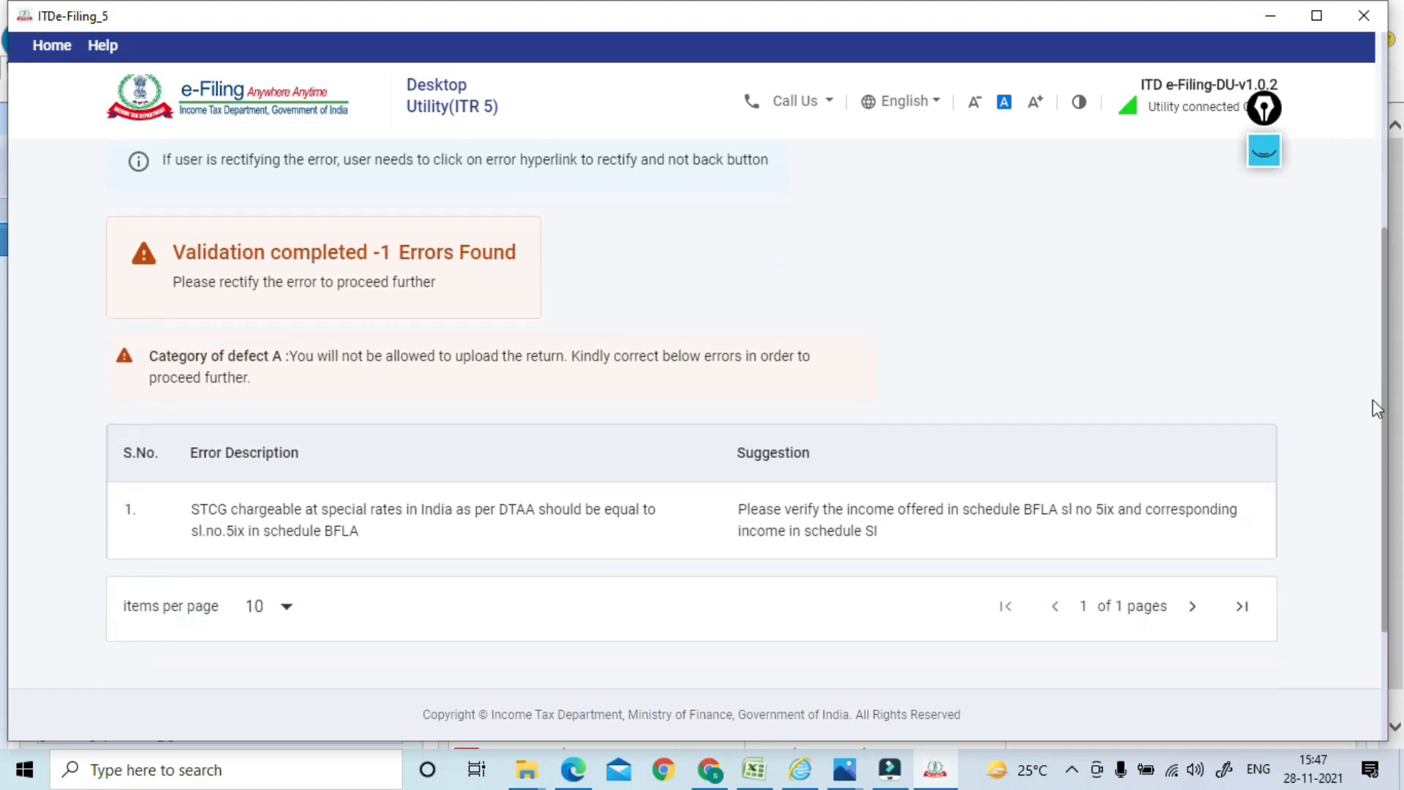
{"action": "scroll", "coordinate": [1378, 435], "scroll_direction": "down", "scroll_amount": 3}
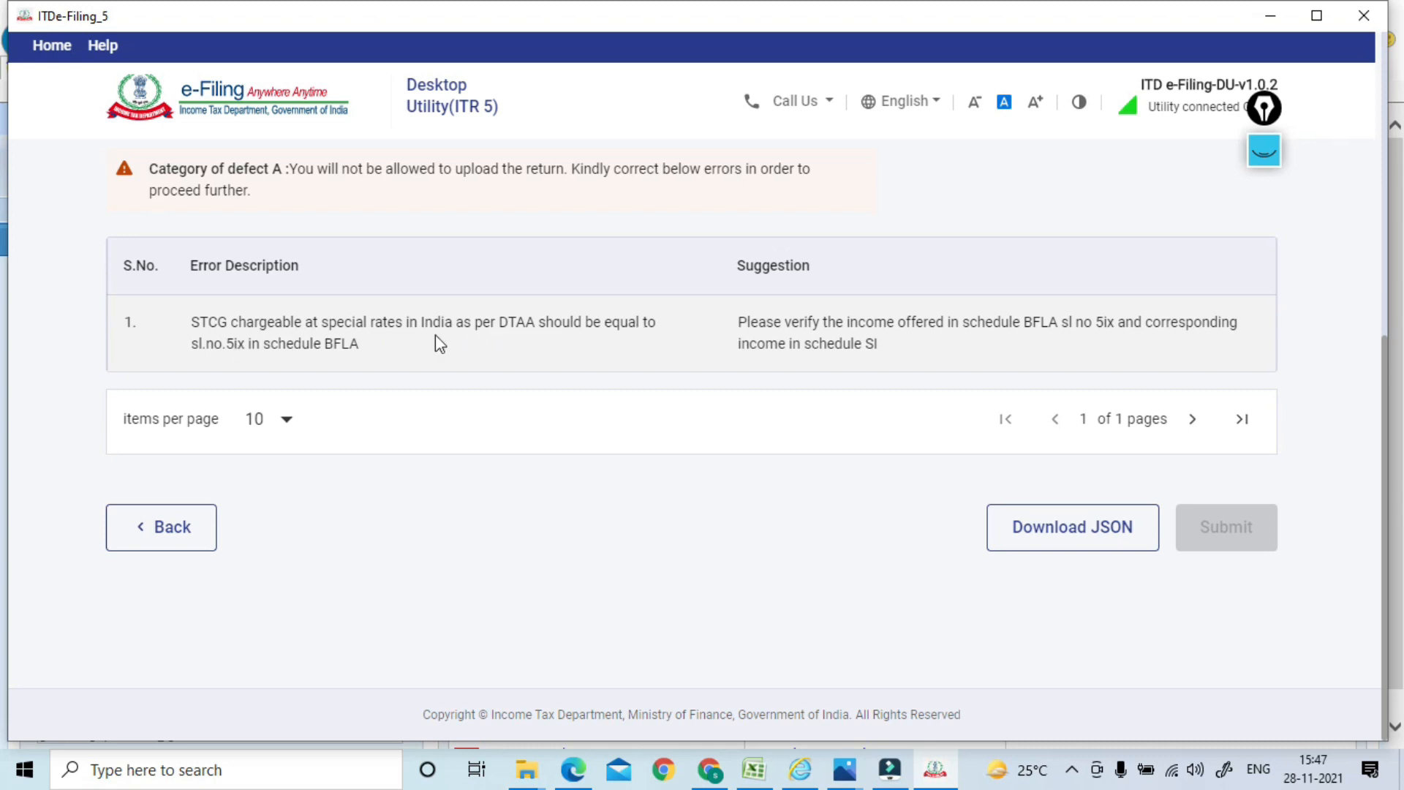
{"action": "left_click", "coordinate": [749, 317]}
{"action": "left_click", "coordinate": [749, 317]}
{"action": "left_click_drag", "start_coordinate": [749, 317], "coordinate": [722, 174]}
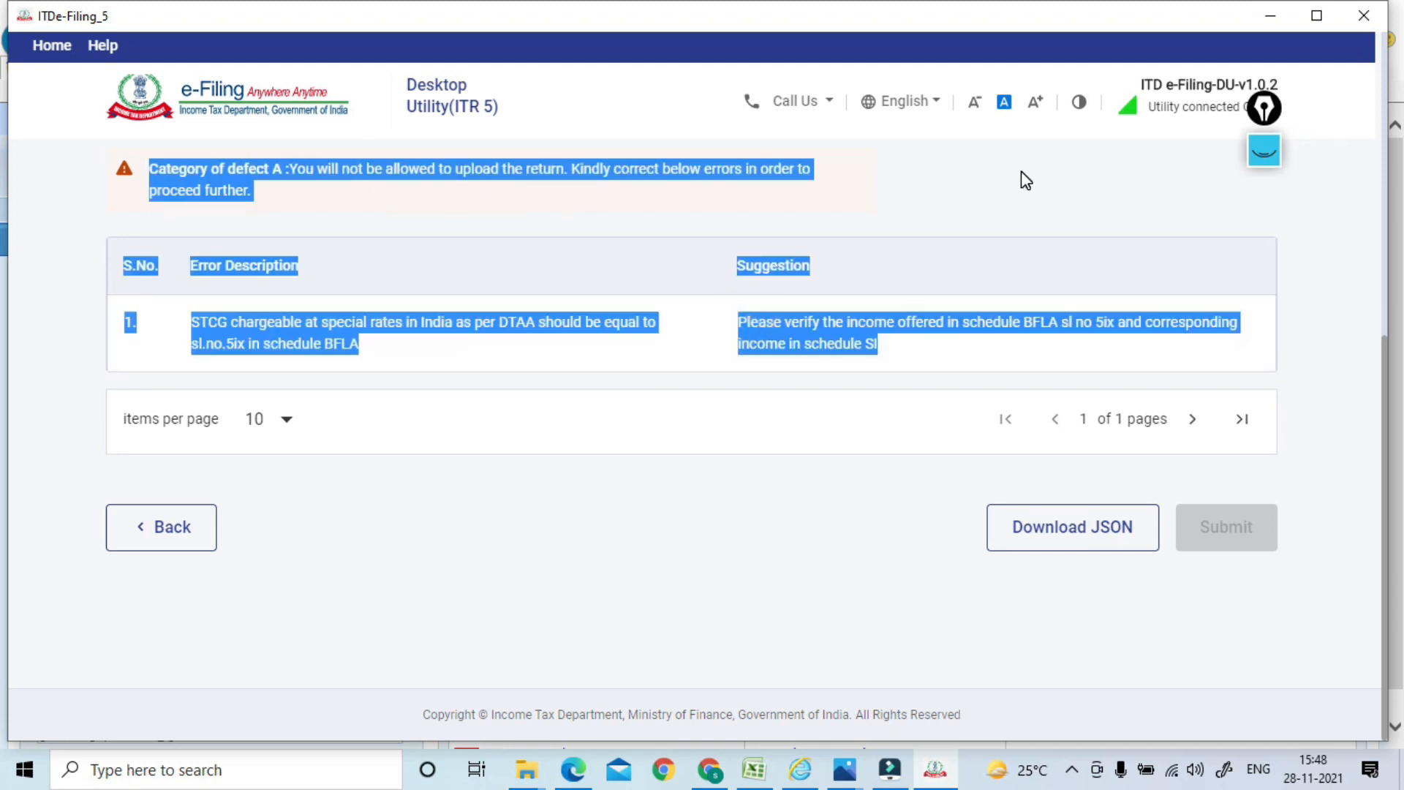
{"action": "left_click", "coordinate": [673, 199]}
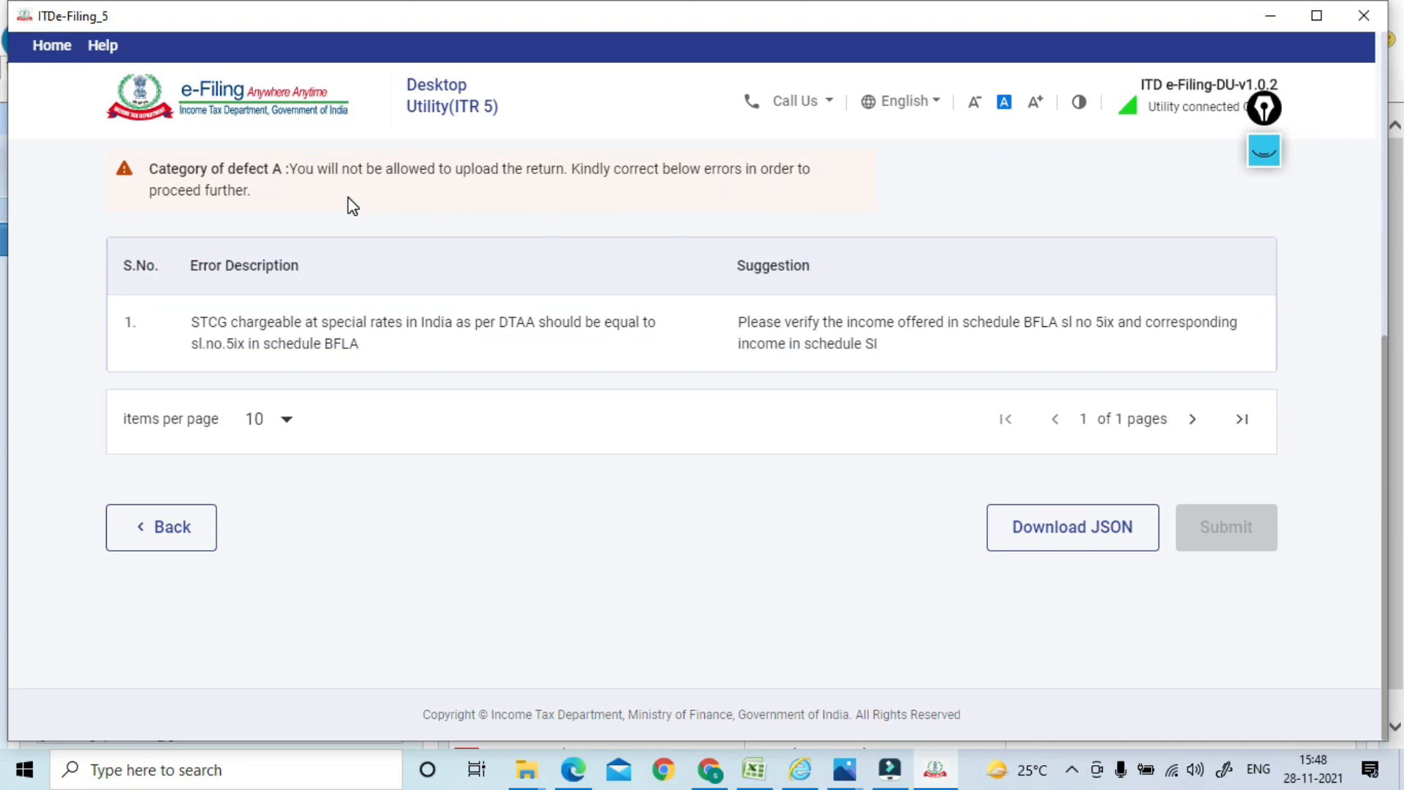
{"action": "triple_click", "coordinate": [835, 343]}
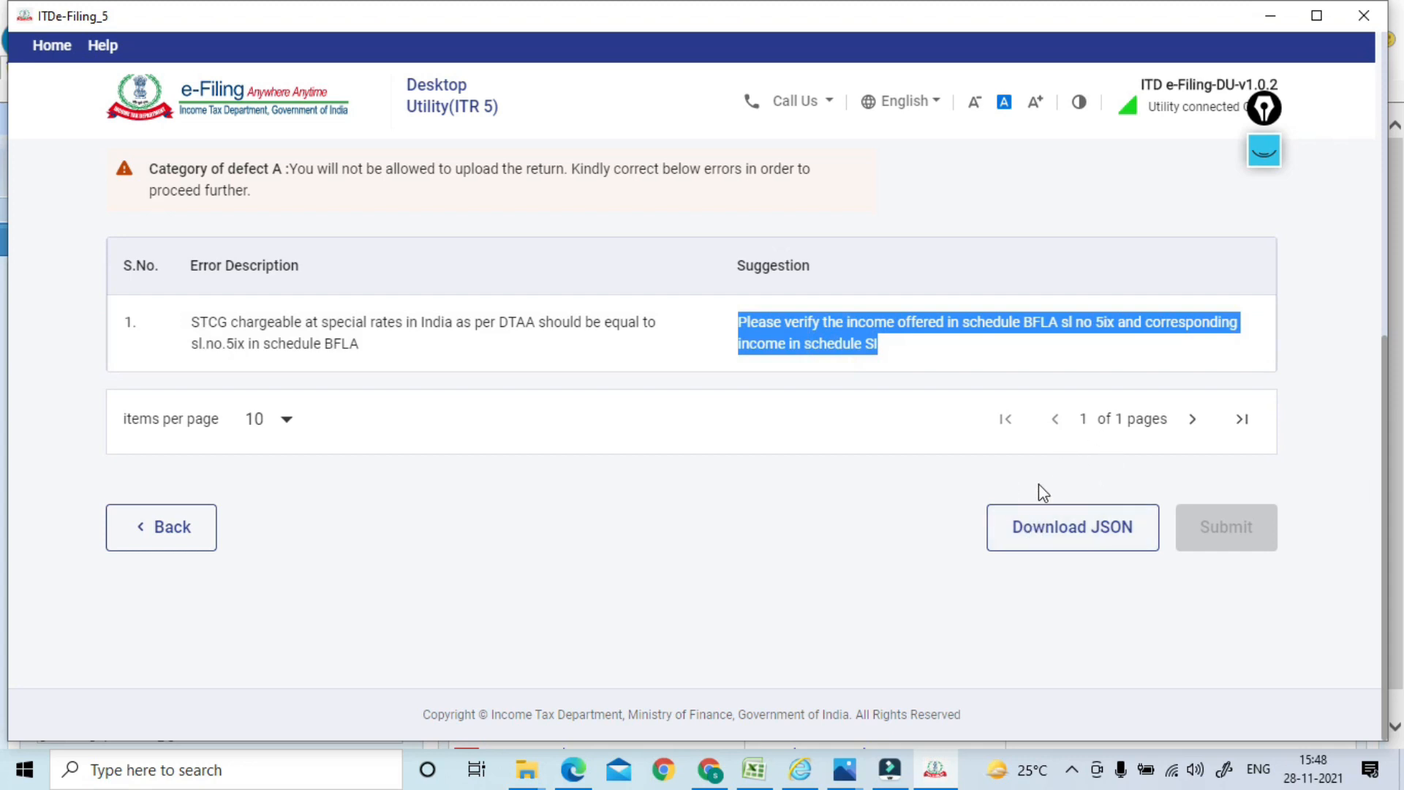
{"action": "left_click", "coordinate": [1042, 545]}
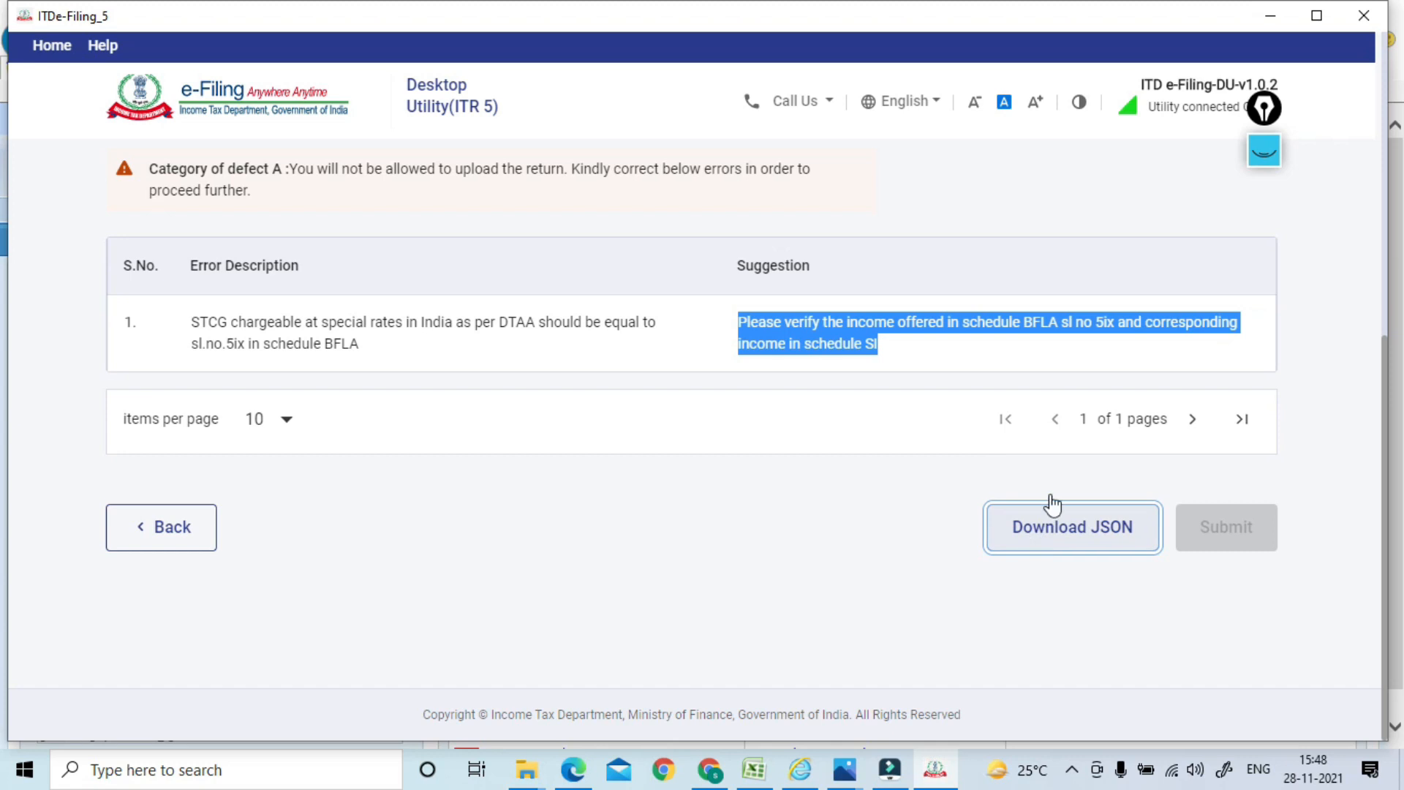
{"action": "key", "text": "alt+Tab"}
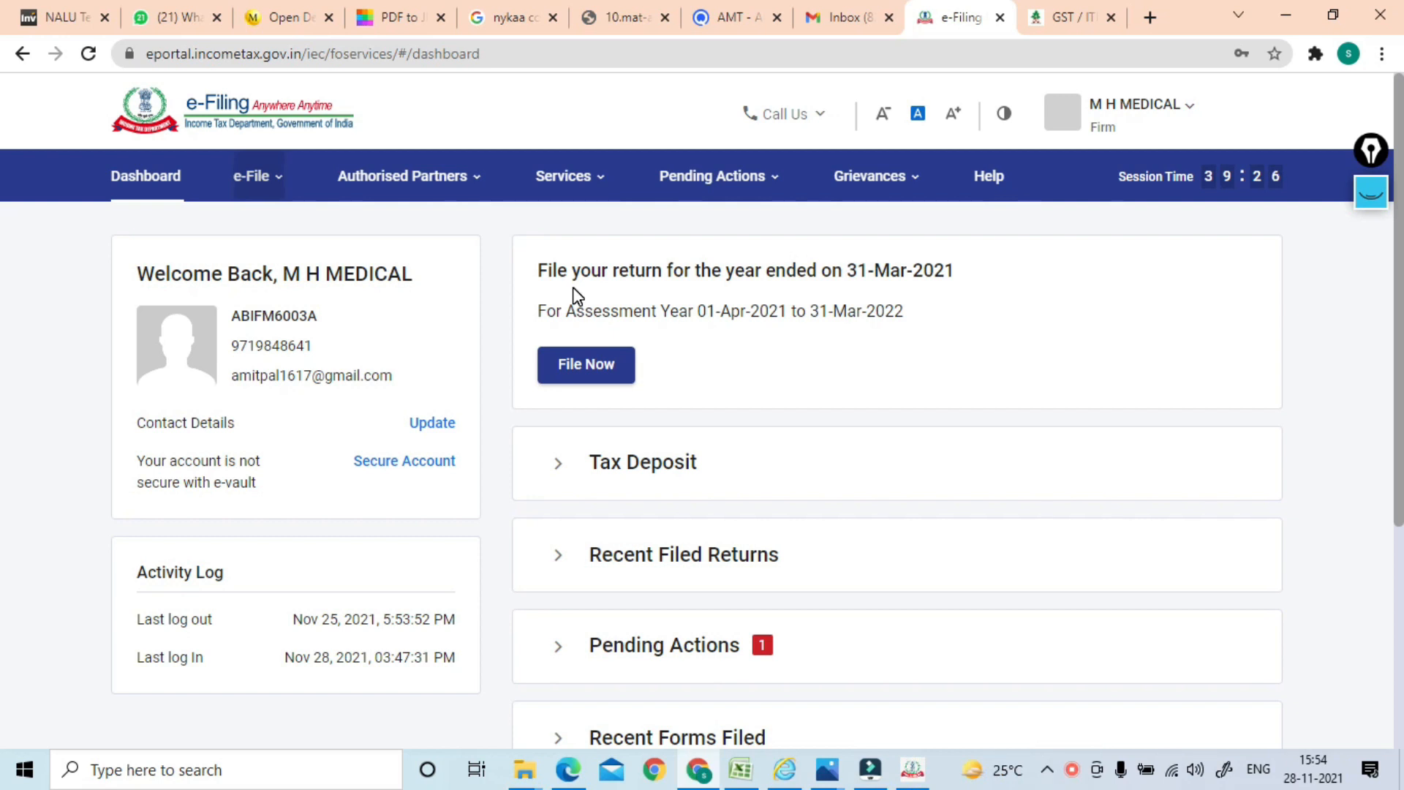
Under File Income Tax Return, choose A.Y. 2021-22, Offline, 139(1) Original Return and ITR-5
{"action": "left_click", "coordinate": [256, 174]}
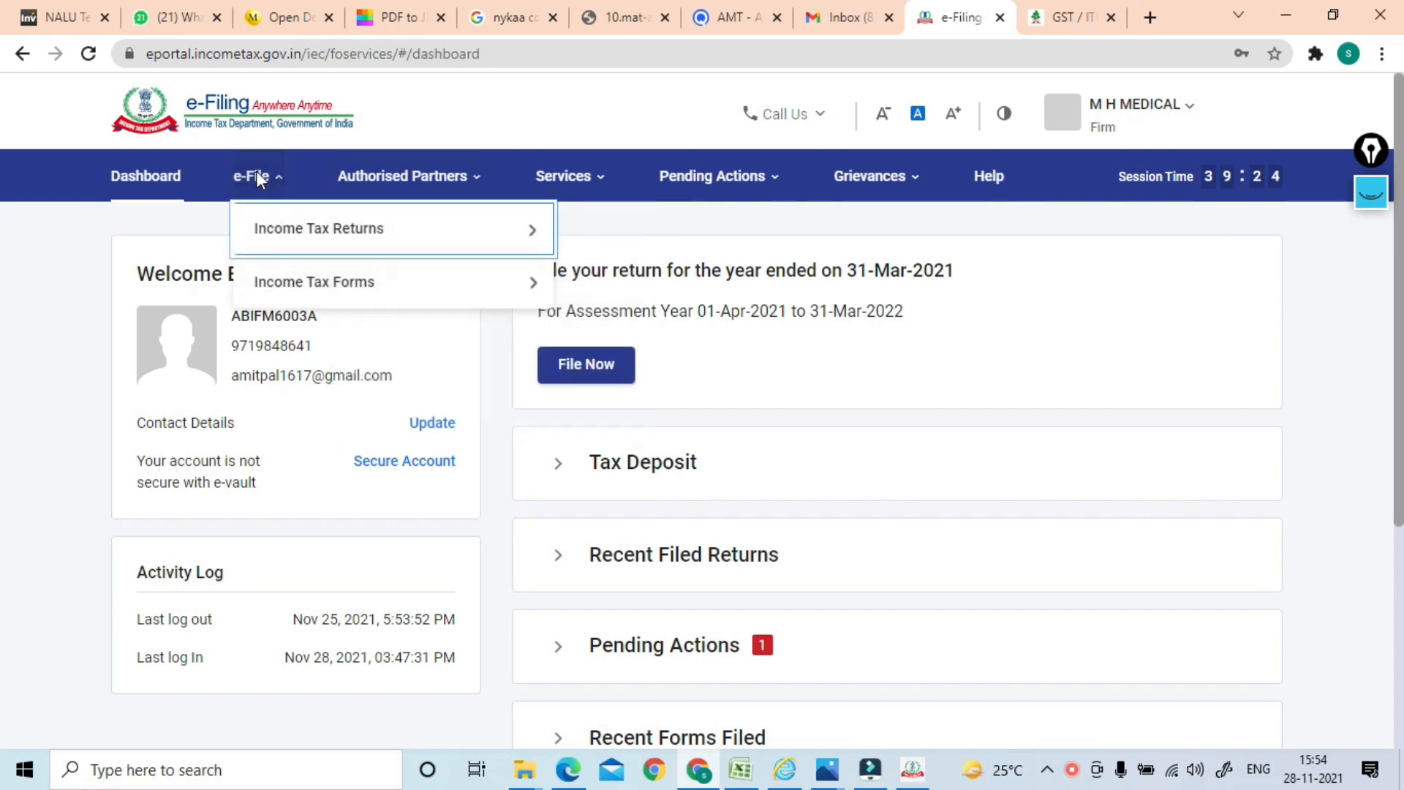
{"action": "mouse_move", "coordinate": [338, 241]}
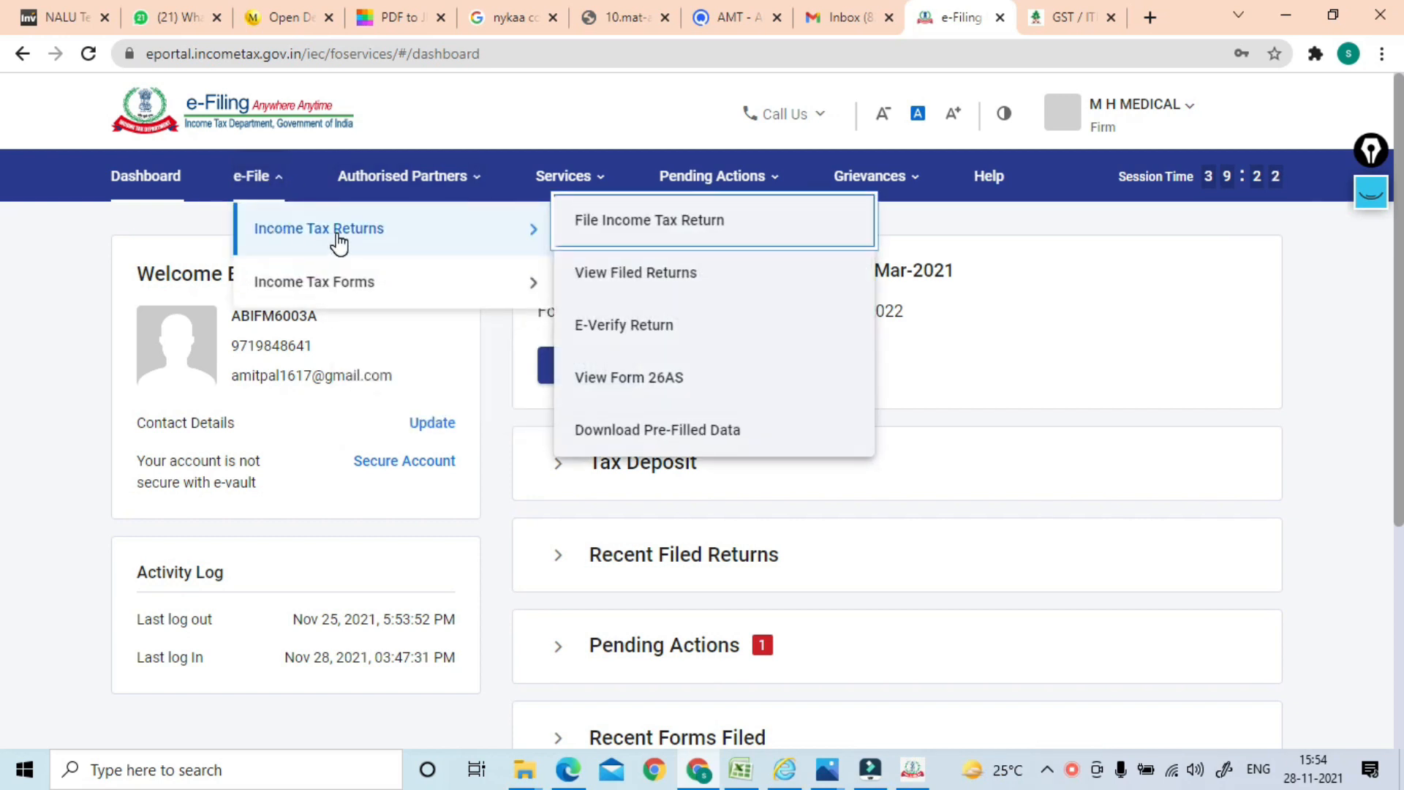
{"action": "left_click", "coordinate": [563, 229]}
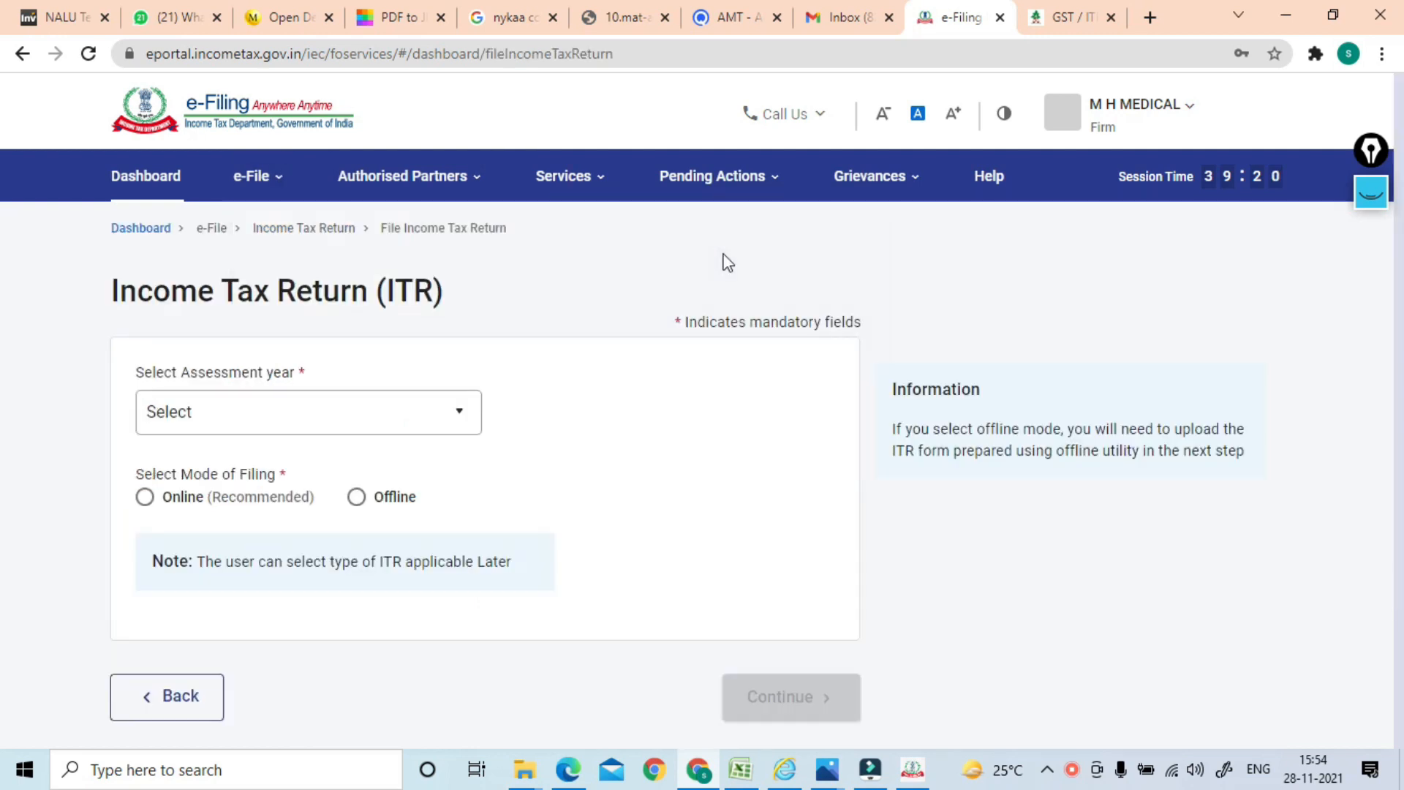
{"action": "left_click", "coordinate": [428, 417]}
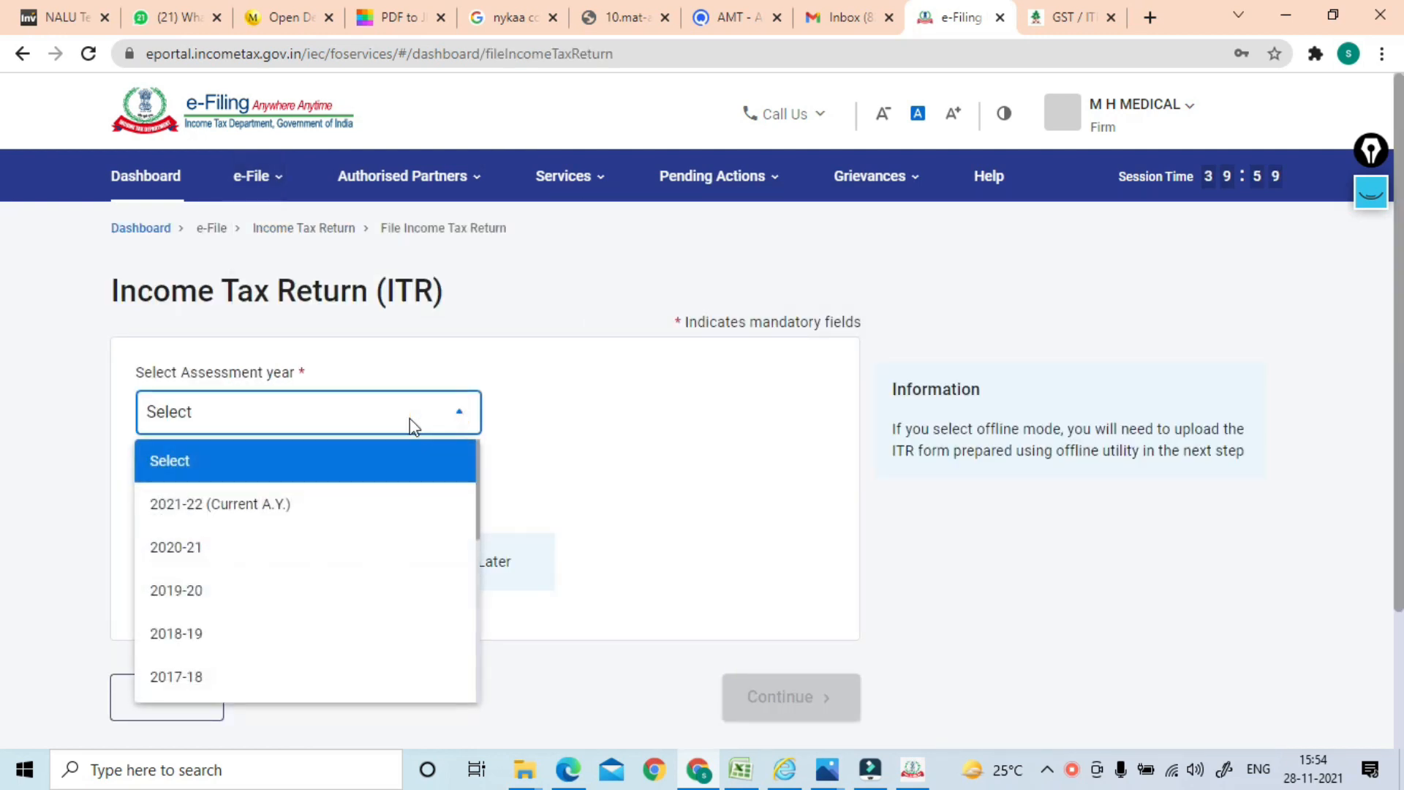
{"action": "left_click", "coordinate": [251, 512]}
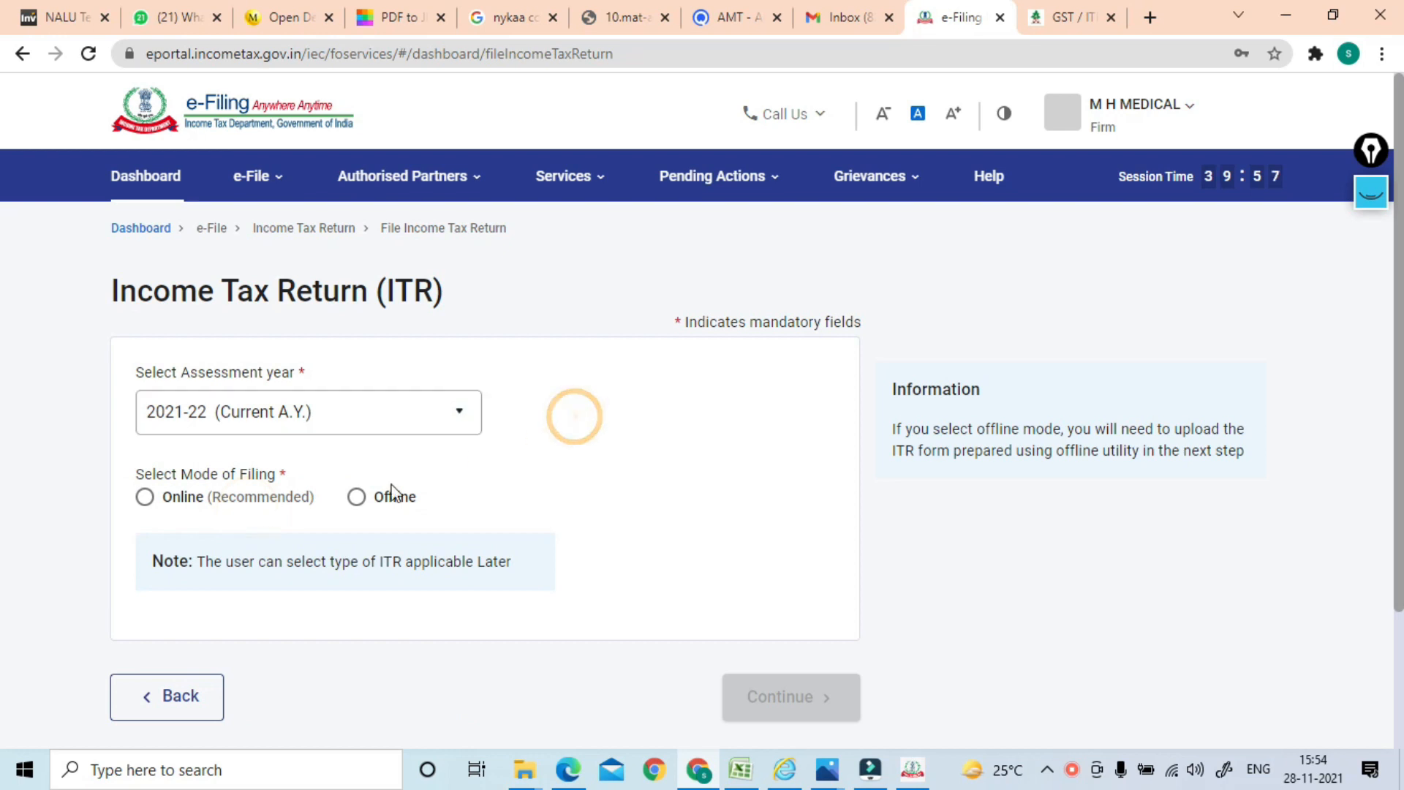
{"action": "left_click", "coordinate": [355, 499]}
{"action": "left_click", "coordinate": [327, 591]}
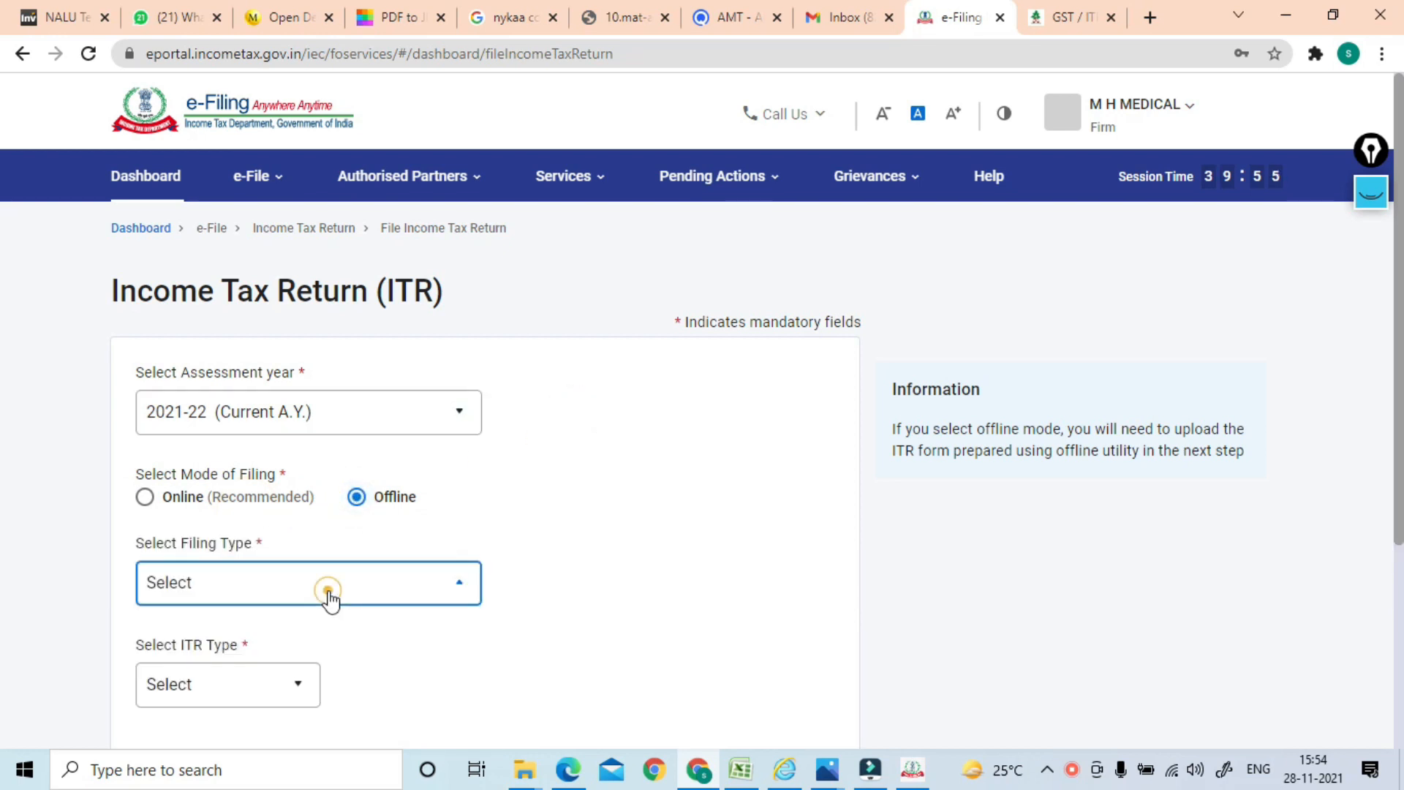
{"action": "left_click", "coordinate": [282, 532]}
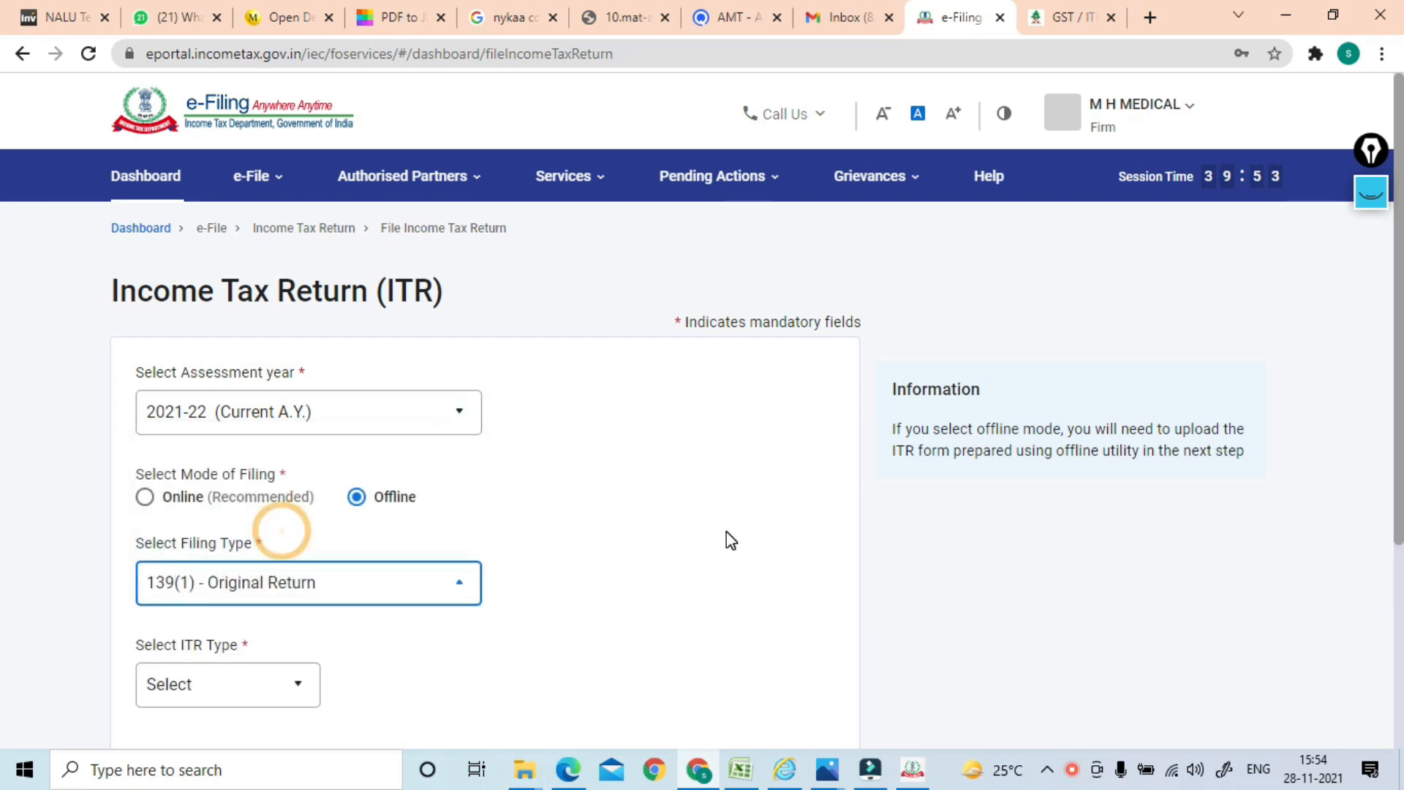
{"action": "scroll", "coordinate": [1397, 327], "scroll_direction": "down", "scroll_amount": 3}
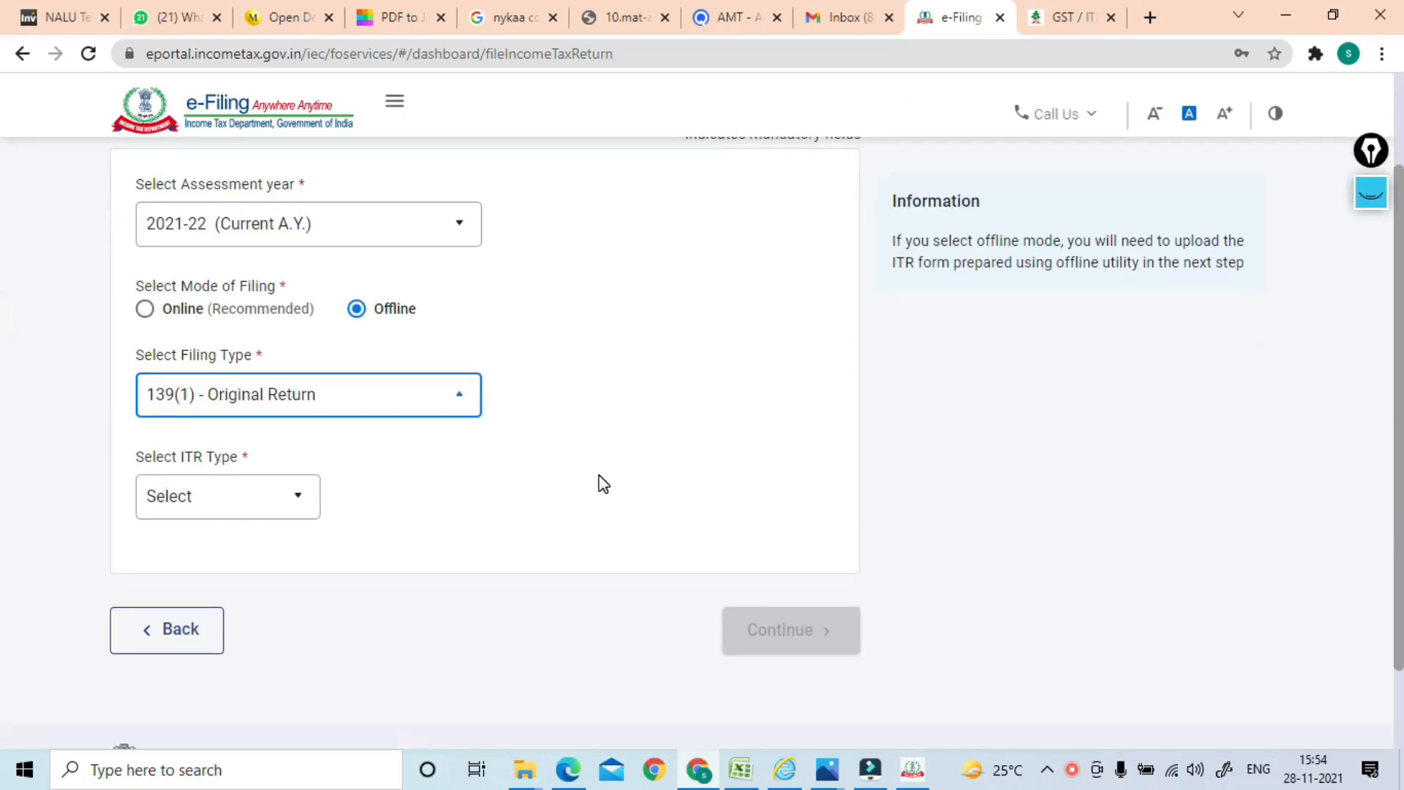
{"action": "left_click", "coordinate": [273, 497]}
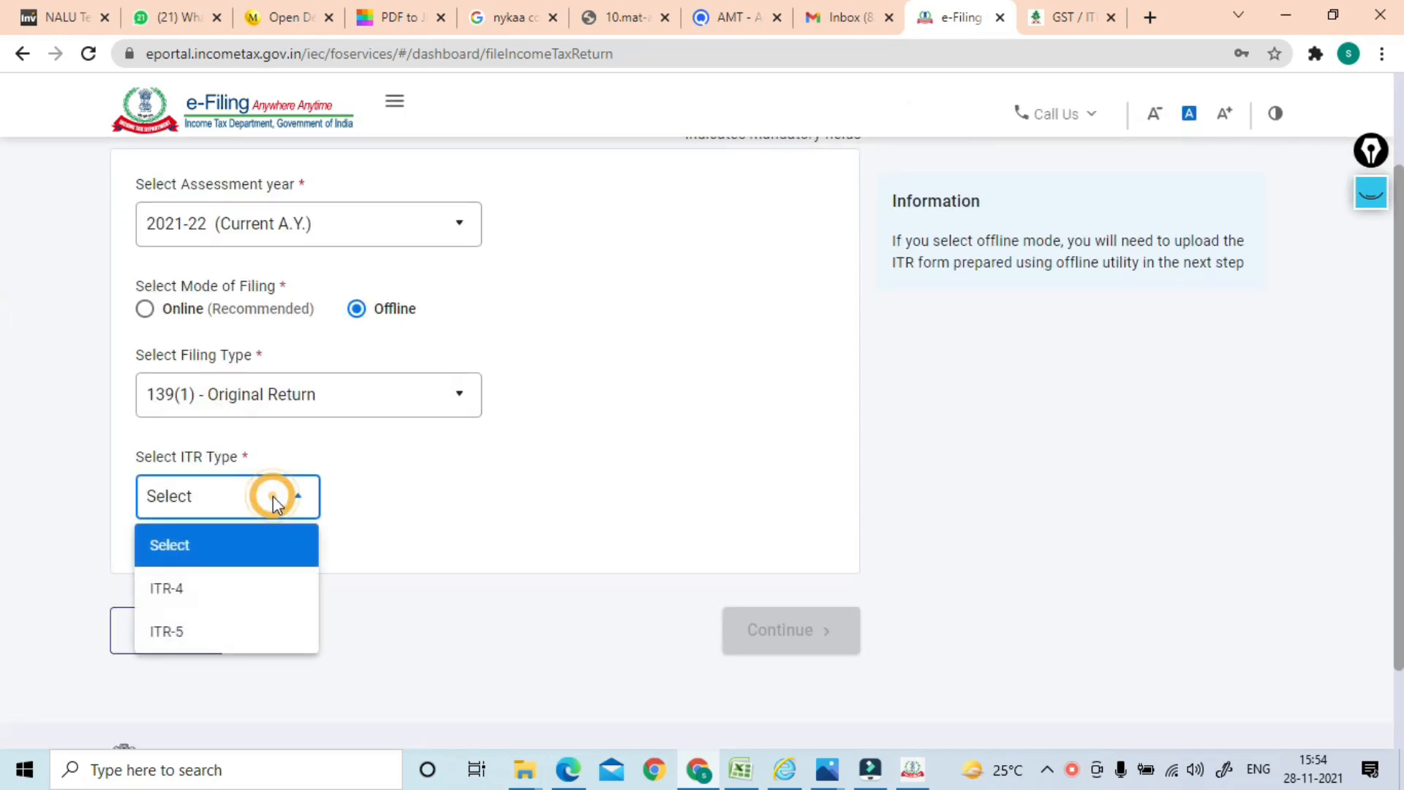
{"action": "left_click", "coordinate": [167, 636]}
{"action": "left_click", "coordinate": [782, 640]}
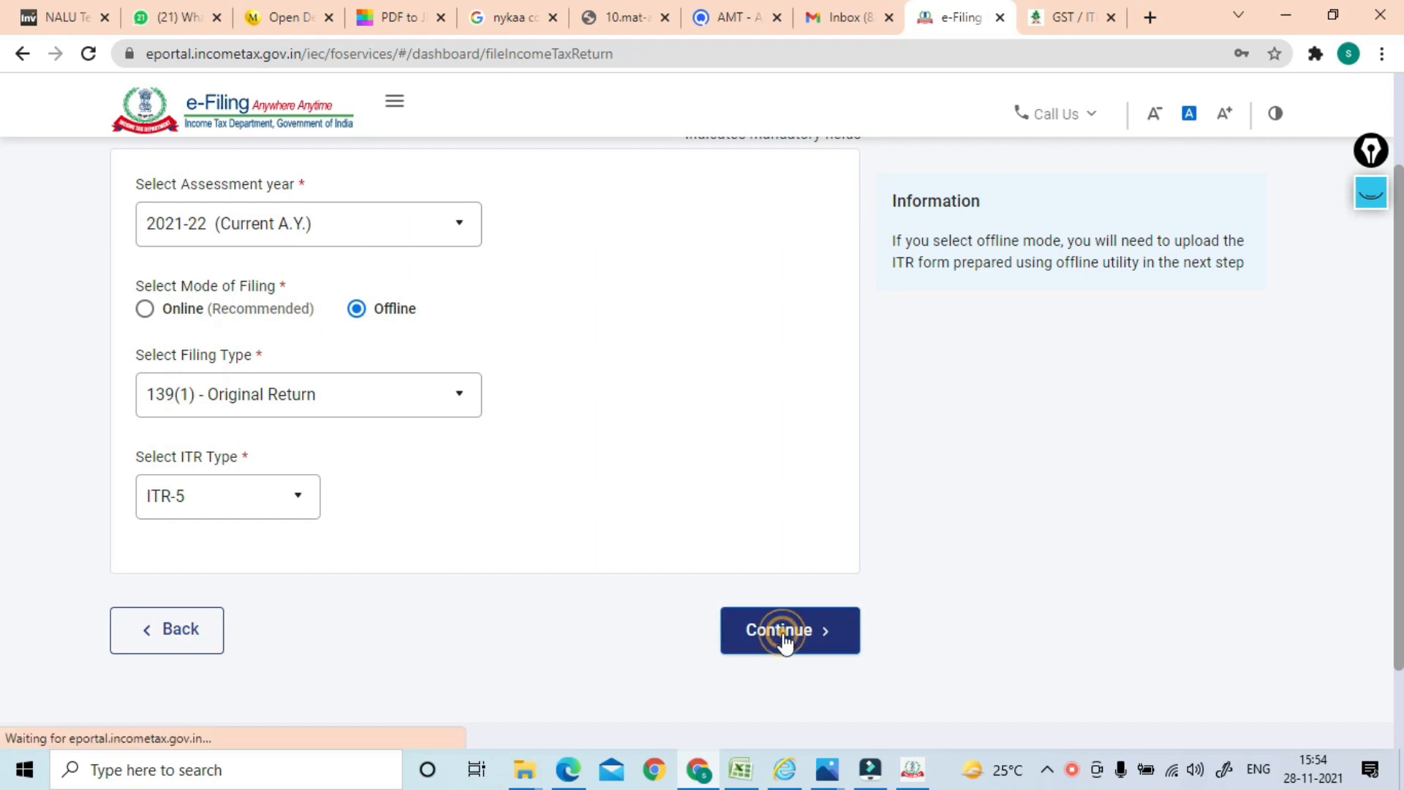
Upload ITR5_JSon_225.json and review the single 'Caught Error Description as null' rejection
{"action": "left_click", "coordinate": [228, 459]}
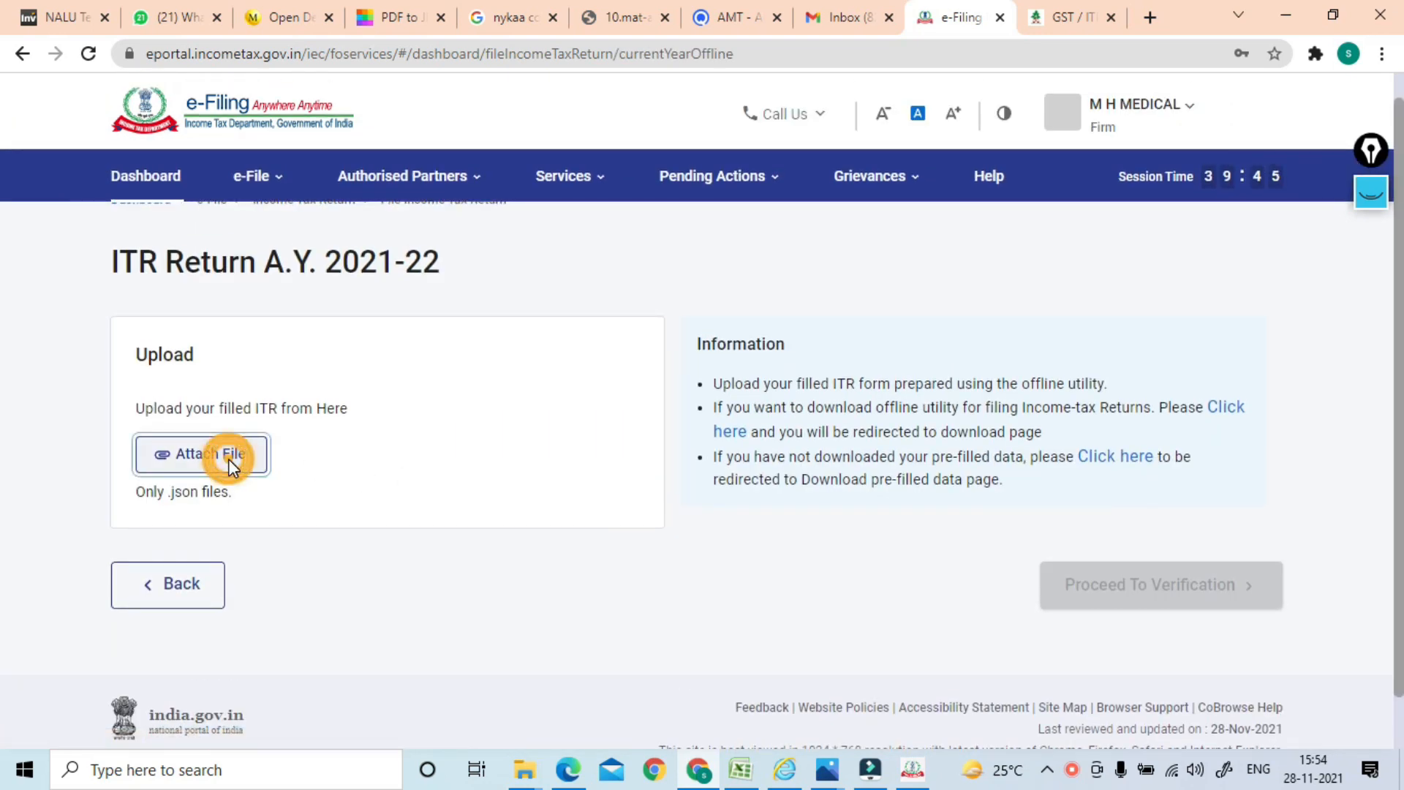
{"action": "left_click", "coordinate": [627, 310]}
{"action": "left_click", "coordinate": [933, 606]}
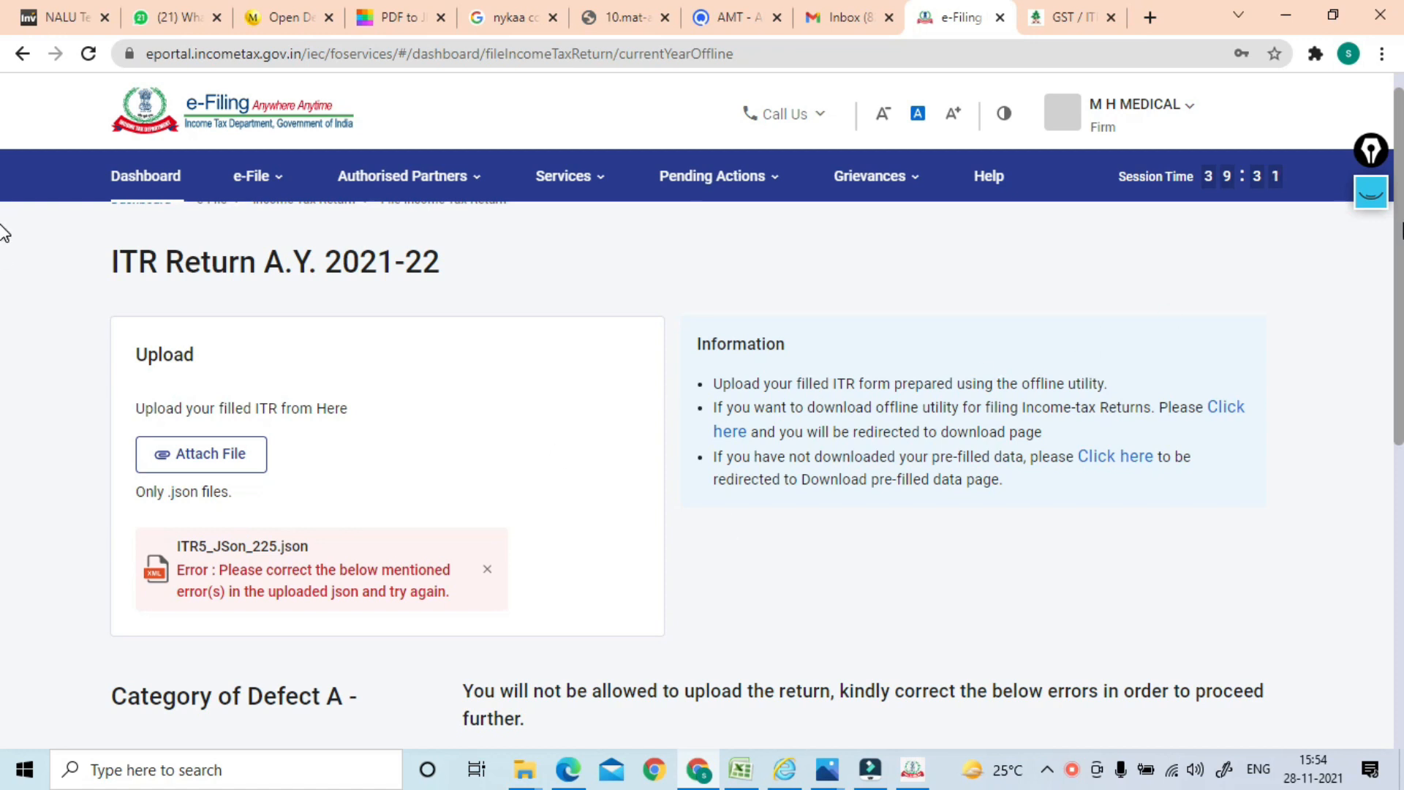
{"action": "scroll", "coordinate": [4, 231], "scroll_direction": "down", "scroll_amount": 2}
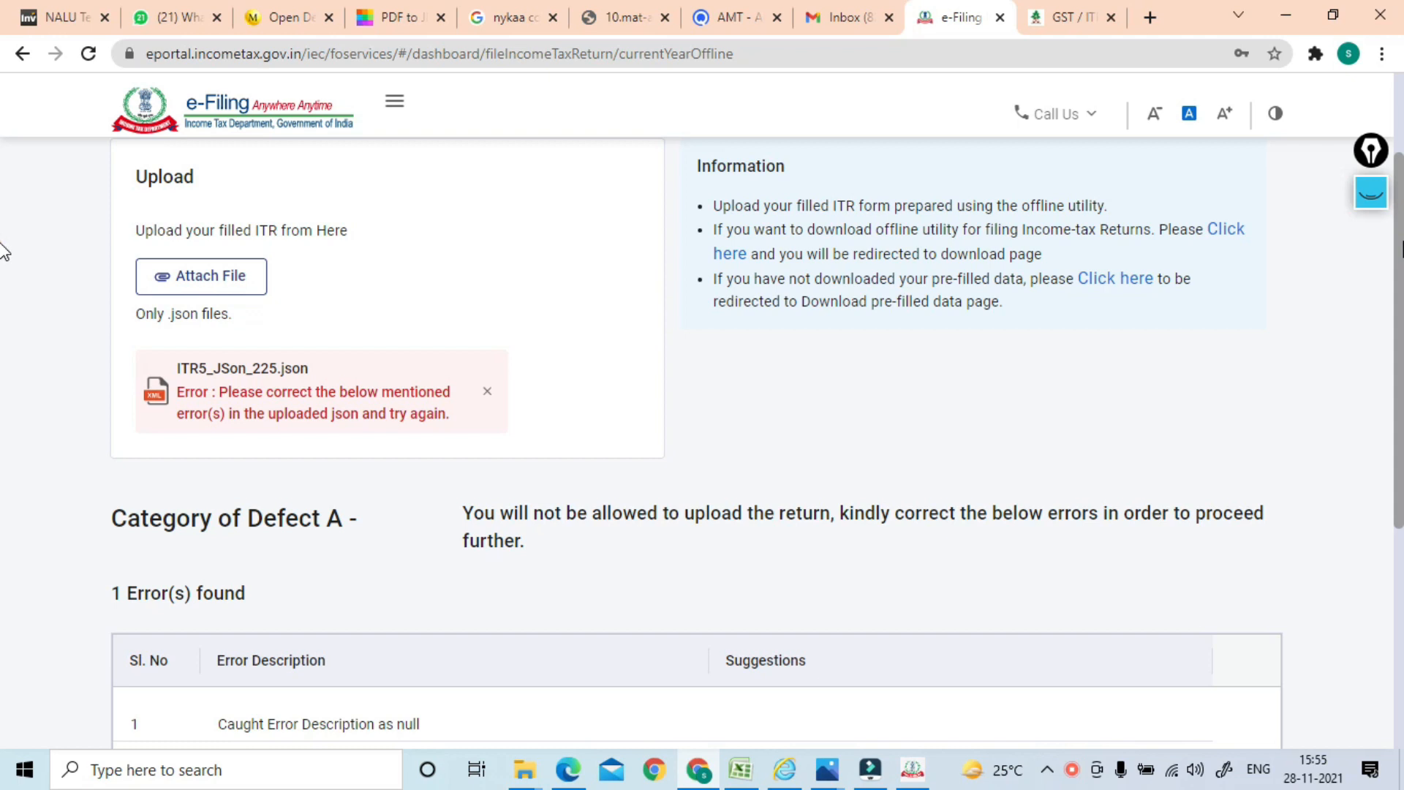
{"action": "scroll", "coordinate": [871, 476], "scroll_direction": "down", "scroll_amount": 5}
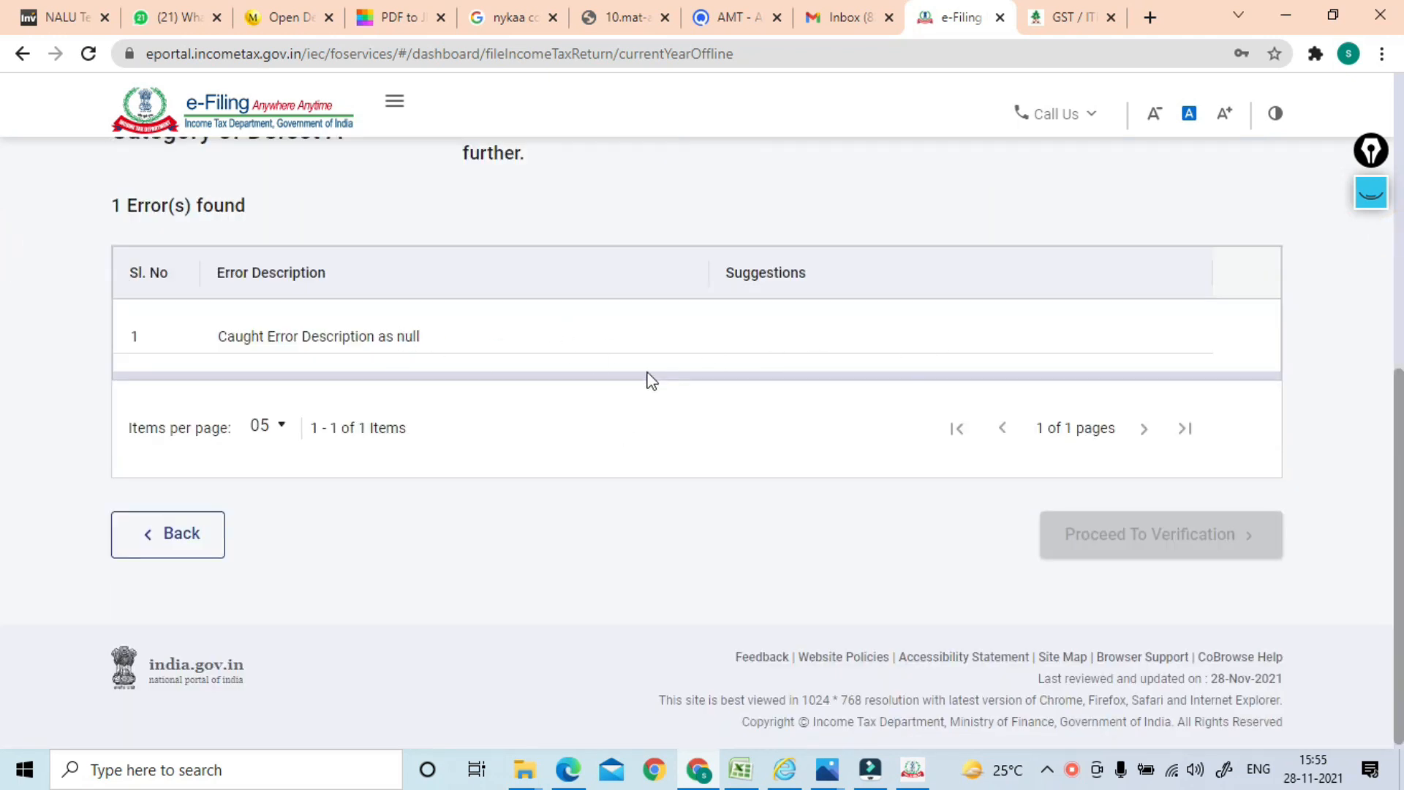
{"action": "scroll", "coordinate": [1, 398], "scroll_direction": "up", "scroll_amount": 7}
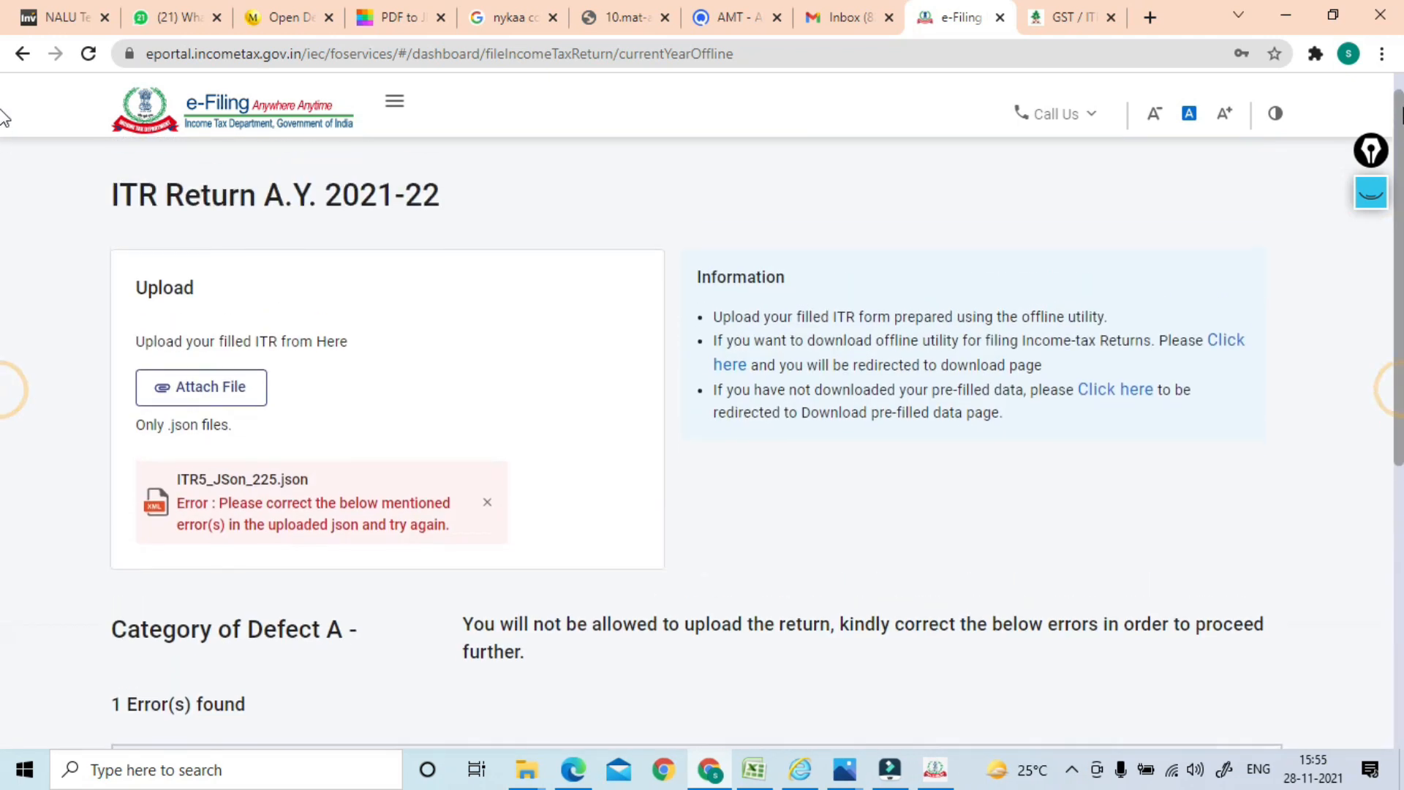
{"action": "key", "text": "alt+Tab"}
{"action": "key", "text": "alt+Tab"}
{"action": "key", "text": "alt+Tab"}
{"action": "key", "text": "alt+Tab"}
{"action": "key", "text": "alt+Tab"}
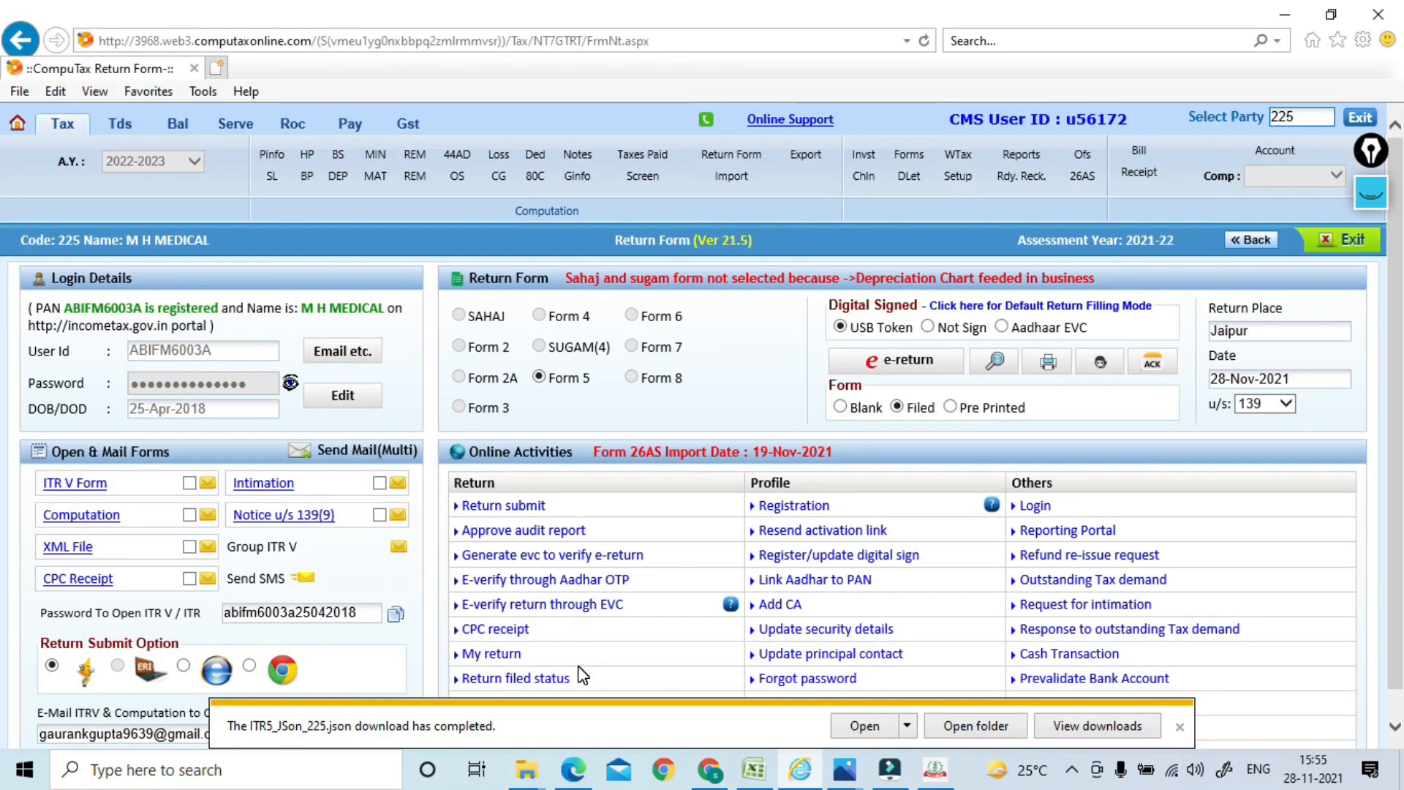
Dismiss the download bar and start Return submit in CompuTax, confirming the portal connection
{"action": "left_click", "coordinate": [1183, 730]}
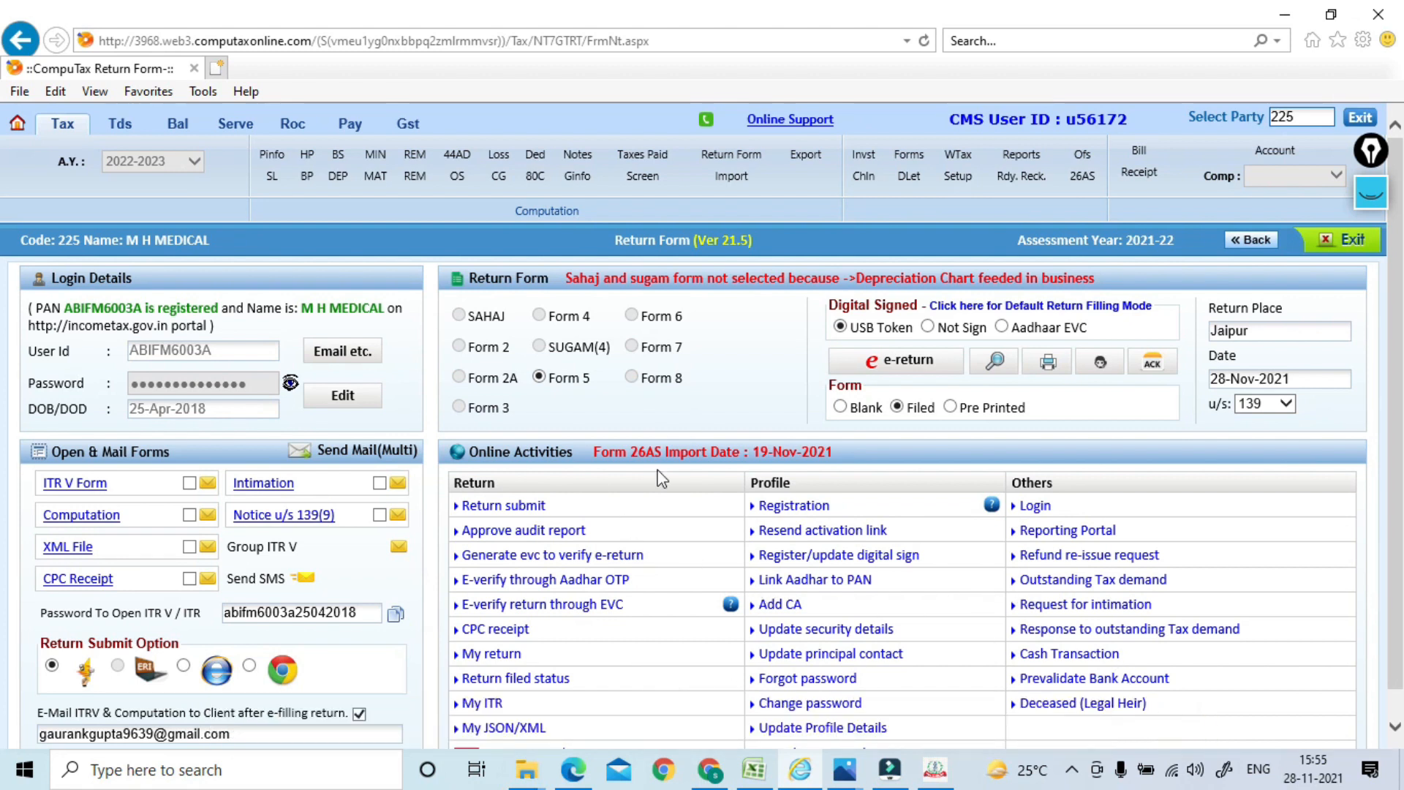
{"action": "left_click", "coordinate": [512, 506]}
{"action": "left_click", "coordinate": [756, 467]}
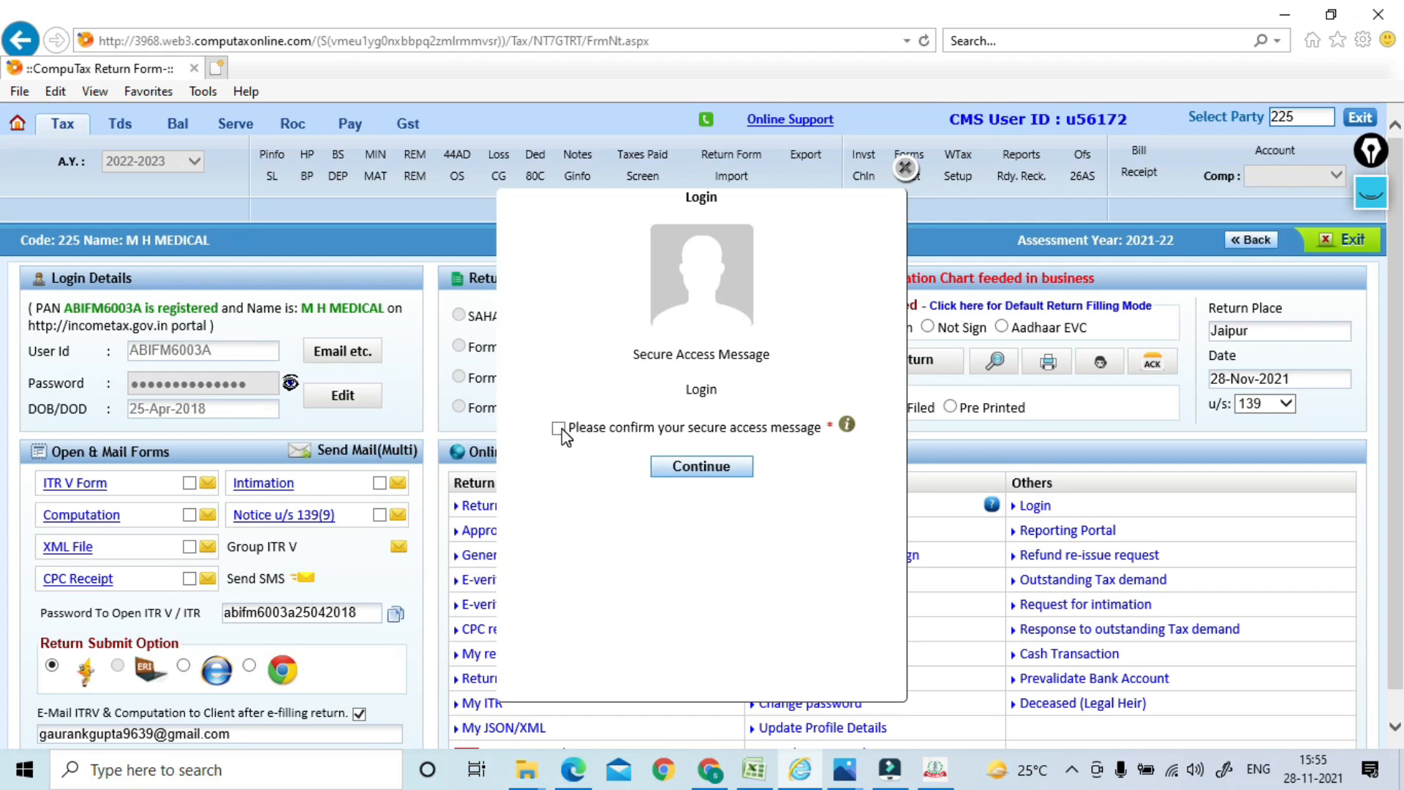
Continue past the CompuTax portal login prompt and close the presumptive-taxation error
{"action": "left_click", "coordinate": [692, 462]}
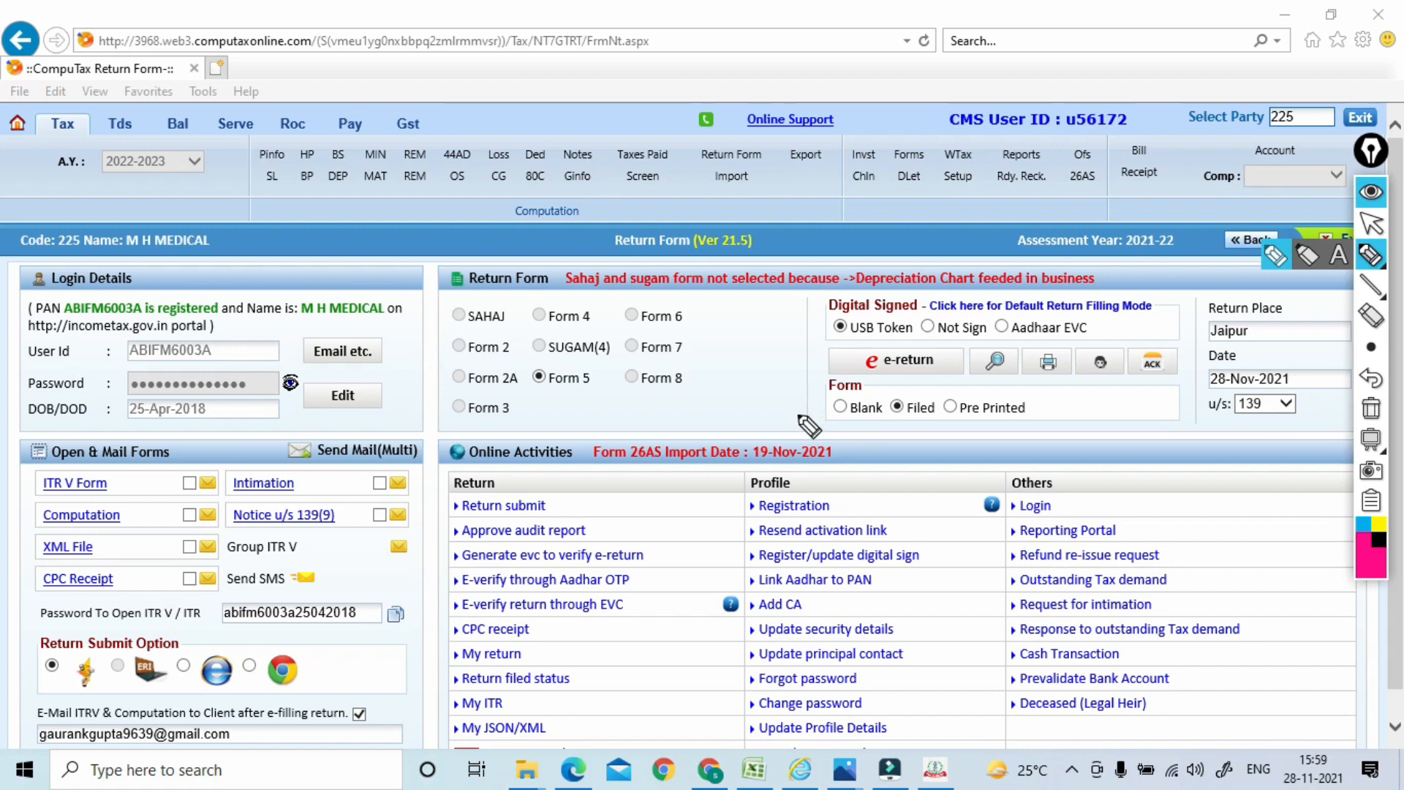
{"action": "mouse_move", "coordinate": [744, 388]}
{"action": "left_mouse_down"}
{"action": "mouse_move", "coordinate": [768, 358]}
{"action": "mouse_move", "coordinate": [740, 376]}
{"action": "left_mouse_up"}
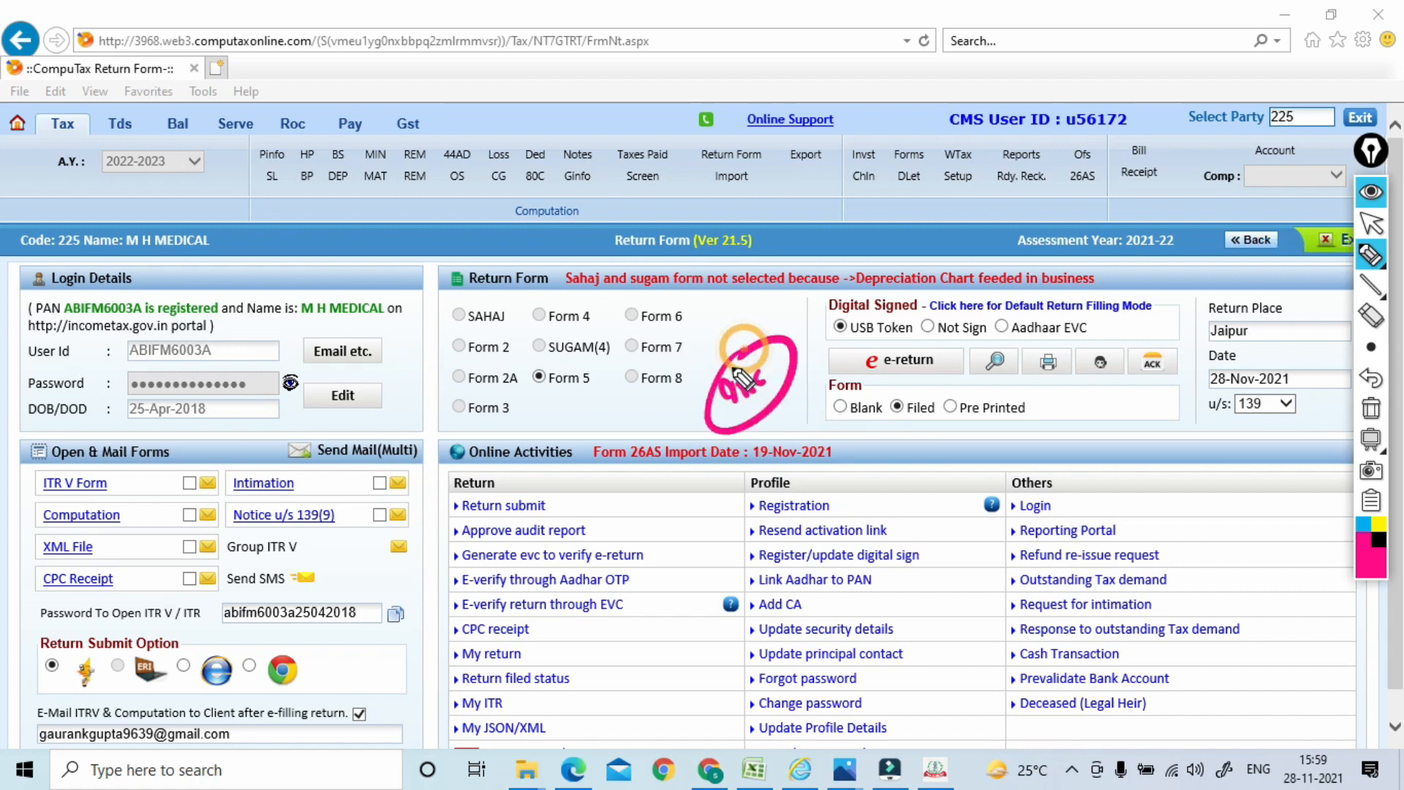